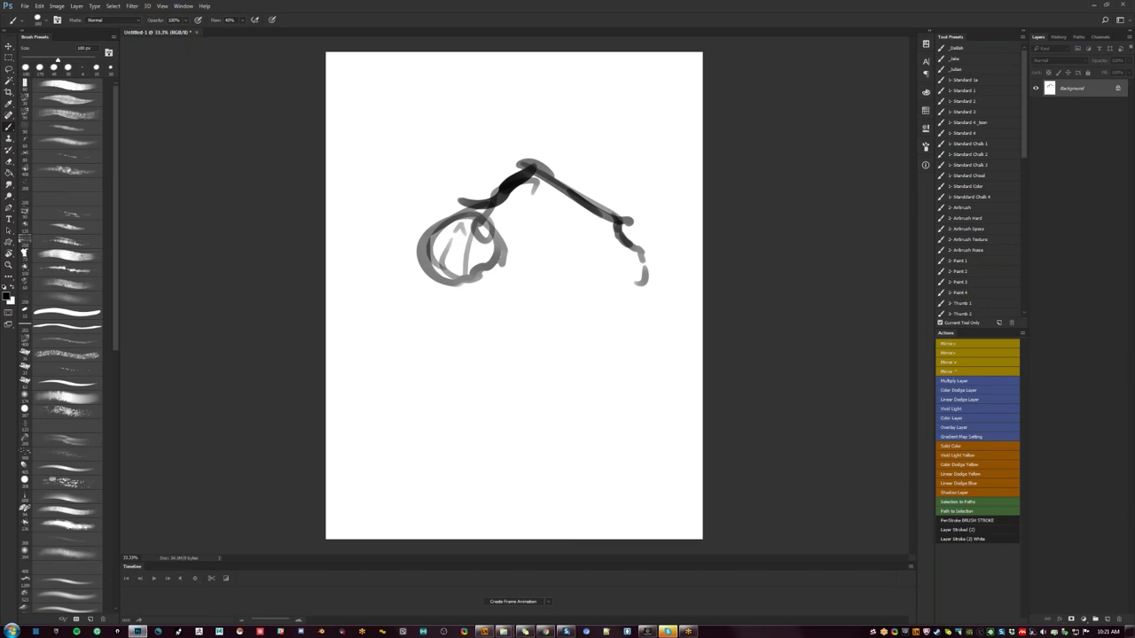
Step: Erase the existing dark brush strokes from the upper half of the canvas
{"action": "key", "text": "e"}
{"action": "left_click_drag", "start_coordinate": [535, 159], "coordinate": [473, 234]}
{"action": "left_click_drag", "start_coordinate": [435, 266], "coordinate": [499, 152]}
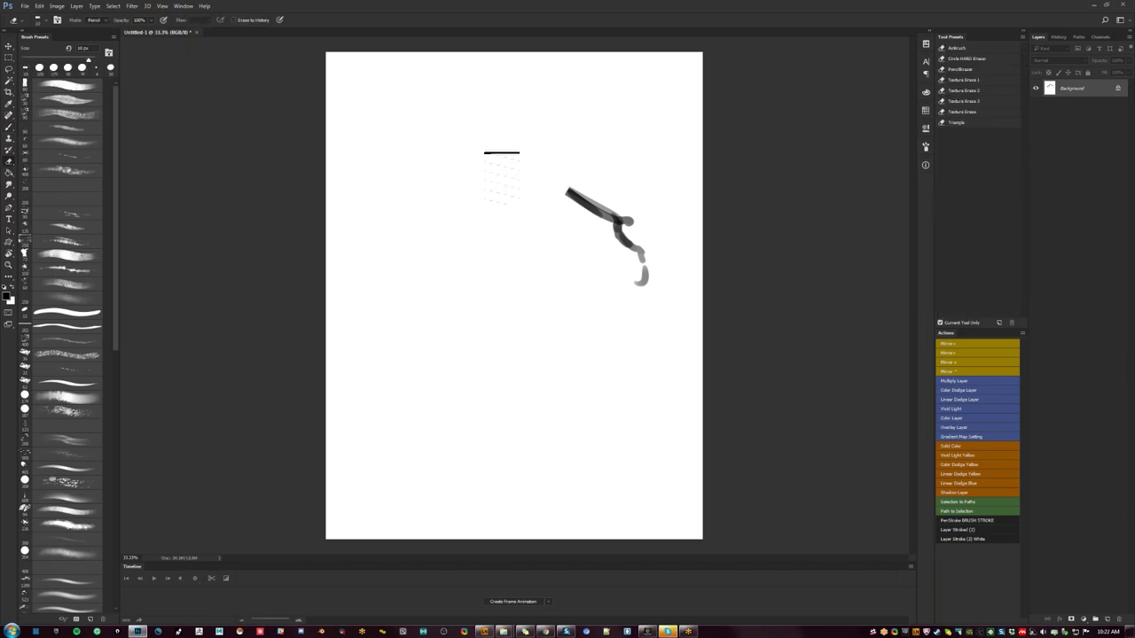
{"action": "left_click_drag", "start_coordinate": [576, 199], "coordinate": [639, 280]}
Step: Sketch a cartoon dinosaur head in profile with a bumpy brow, eye, nostrils and heavy lower jaw
{"action": "key", "text": "b"}
{"action": "mouse_move", "coordinate": [547, 170]}
{"action": "left_mouse_down"}
{"action": "mouse_move", "coordinate": [458, 154]}
{"action": "mouse_move", "coordinate": [398, 192]}
{"action": "left_mouse_up"}
{"action": "mouse_move", "coordinate": [420, 174]}
{"action": "left_mouse_down"}
{"action": "mouse_move", "coordinate": [441, 161]}
{"action": "mouse_move", "coordinate": [391, 195]}
{"action": "mouse_move", "coordinate": [394, 211]}
{"action": "mouse_move", "coordinate": [456, 210]}
{"action": "mouse_move", "coordinate": [483, 193]}
{"action": "mouse_move", "coordinate": [495, 181]}
{"action": "mouse_move", "coordinate": [484, 156]}
{"action": "mouse_move", "coordinate": [455, 185]}
{"action": "mouse_move", "coordinate": [448, 174]}
{"action": "mouse_move", "coordinate": [466, 196]}
{"action": "mouse_move", "coordinate": [490, 151]}
{"action": "mouse_move", "coordinate": [539, 170]}
{"action": "mouse_move", "coordinate": [543, 192]}
{"action": "left_mouse_up"}
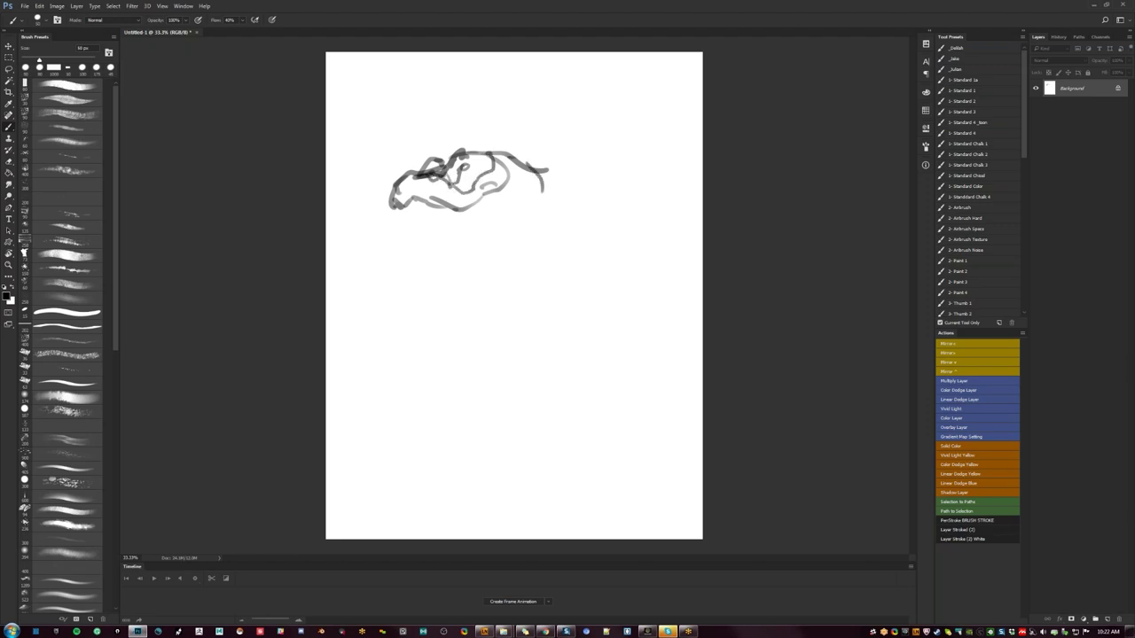
{"action": "mouse_move", "coordinate": [393, 188]}
{"action": "left_mouse_down"}
{"action": "mouse_move", "coordinate": [392, 211]}
{"action": "mouse_move", "coordinate": [429, 200]}
{"action": "mouse_move", "coordinate": [415, 205]}
{"action": "mouse_move", "coordinate": [409, 250]}
{"action": "mouse_move", "coordinate": [428, 253]}
{"action": "mouse_move", "coordinate": [392, 243]}
{"action": "left_mouse_up"}
{"action": "mouse_move", "coordinate": [484, 249]}
{"action": "left_mouse_down"}
{"action": "mouse_move", "coordinate": [509, 186]}
{"action": "mouse_move", "coordinate": [486, 247]}
{"action": "left_mouse_up"}
Step: Mirror the canvas and sketch the neck and rounded body curve, with a small clawed arm and shoulder
{"action": "key", "text": "ctrl+shift+h"}
{"action": "mouse_move", "coordinate": [500, 166]}
{"action": "left_mouse_down"}
{"action": "mouse_move", "coordinate": [479, 224]}
{"action": "mouse_move", "coordinate": [513, 244]}
{"action": "mouse_move", "coordinate": [471, 213]}
{"action": "mouse_move", "coordinate": [468, 244]}
{"action": "mouse_move", "coordinate": [486, 333]}
{"action": "left_mouse_up"}
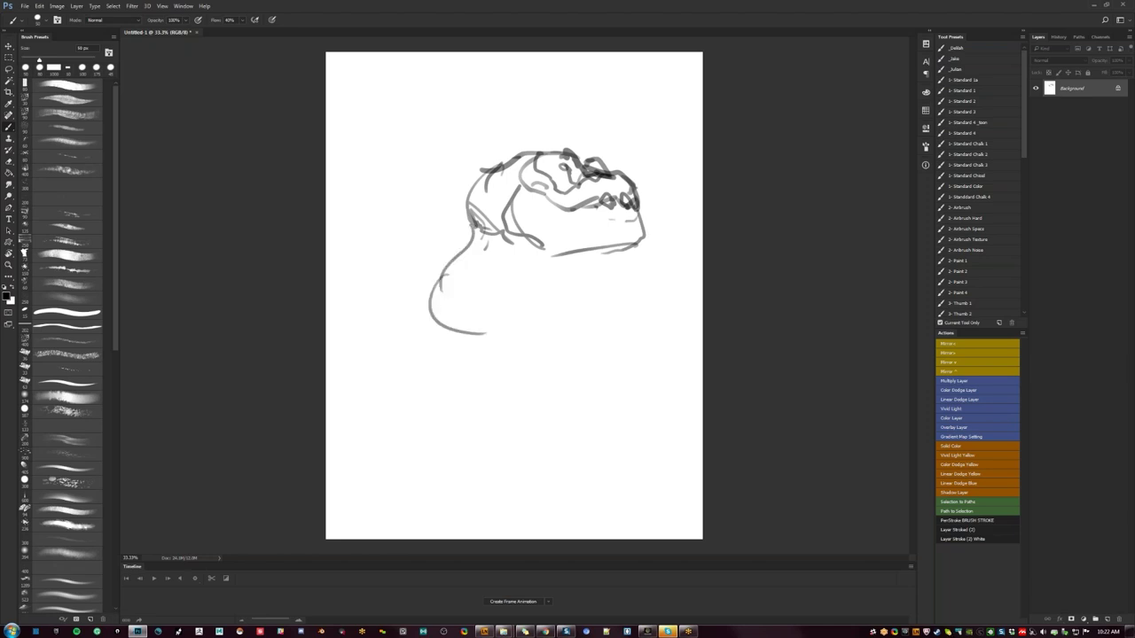
{"action": "mouse_move", "coordinate": [470, 250]}
{"action": "left_mouse_down"}
{"action": "mouse_move", "coordinate": [455, 280]}
{"action": "mouse_move", "coordinate": [468, 273]}
{"action": "mouse_move", "coordinate": [448, 286]}
{"action": "mouse_move", "coordinate": [484, 312]}
{"action": "mouse_move", "coordinate": [485, 298]}
{"action": "mouse_move", "coordinate": [481, 307]}
{"action": "left_mouse_up"}
{"action": "key", "text": "]"}
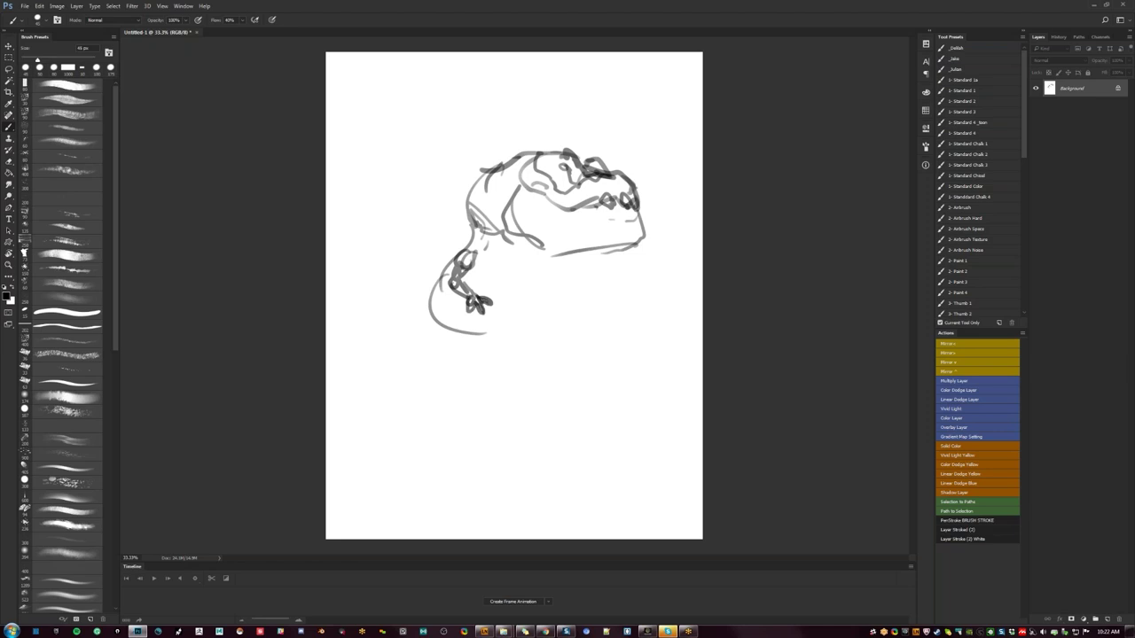
{"action": "mouse_move", "coordinate": [448, 266]}
{"action": "left_mouse_down"}
{"action": "mouse_move", "coordinate": [459, 246]}
{"action": "mouse_move", "coordinate": [475, 257]}
{"action": "mouse_move", "coordinate": [427, 289]}
{"action": "mouse_move", "coordinate": [470, 293]}
{"action": "left_mouse_up"}
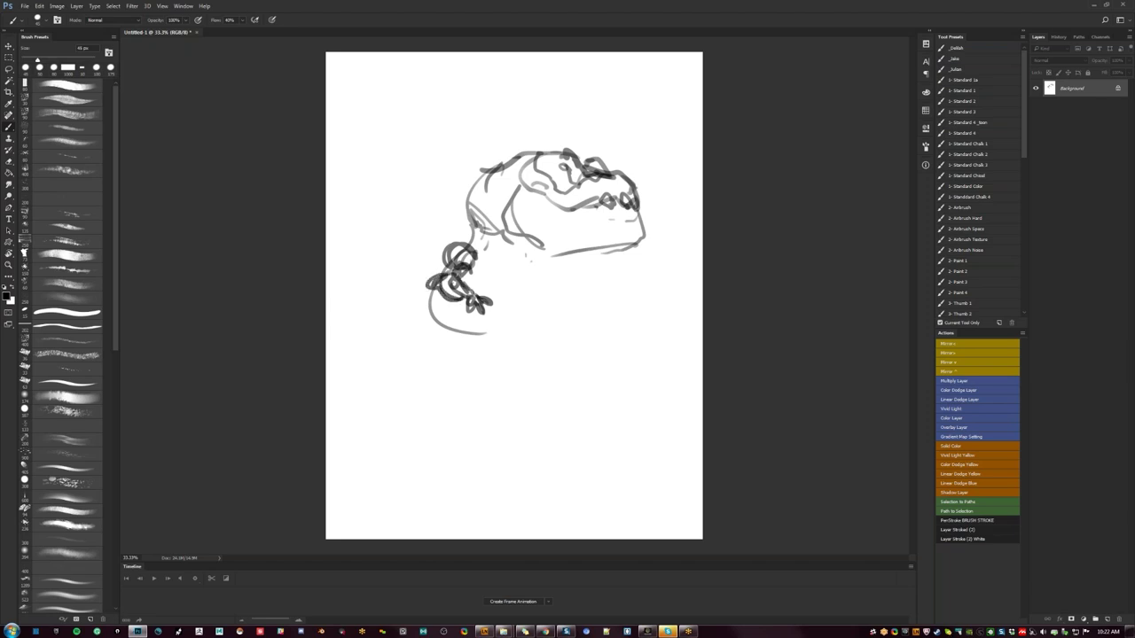
Step: Extend the back of the skull into a blunt crest and draw the throat and belly line below the jaw
{"action": "mouse_move", "coordinate": [496, 168]}
{"action": "left_mouse_down"}
{"action": "mouse_move", "coordinate": [463, 174]}
{"action": "mouse_move", "coordinate": [452, 194]}
{"action": "mouse_move", "coordinate": [501, 225]}
{"action": "mouse_move", "coordinate": [526, 227]}
{"action": "mouse_move", "coordinate": [562, 202]}
{"action": "left_mouse_up"}
{"action": "left_click_drag", "start_coordinate": [471, 201], "coordinate": [481, 234]}
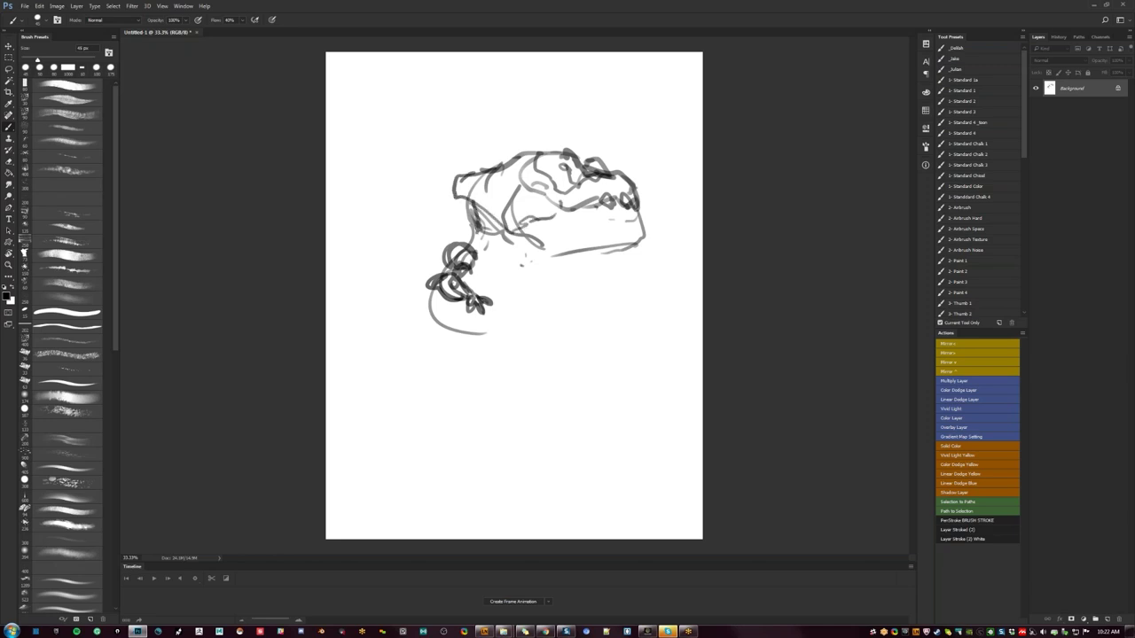
{"action": "mouse_move", "coordinate": [618, 248]}
{"action": "left_mouse_down"}
{"action": "mouse_move", "coordinate": [523, 283]}
{"action": "mouse_move", "coordinate": [507, 322]}
{"action": "left_mouse_up"}
{"action": "mouse_move", "coordinate": [570, 262]}
{"action": "left_mouse_down"}
{"action": "mouse_move", "coordinate": [507, 330]}
{"action": "mouse_move", "coordinate": [454, 327]}
{"action": "mouse_move", "coordinate": [445, 307]}
{"action": "mouse_move", "coordinate": [426, 330]}
{"action": "mouse_move", "coordinate": [472, 314]}
{"action": "mouse_move", "coordinate": [432, 344]}
{"action": "left_mouse_up"}
Step: Sketch the dinosaur's near leg with its rounded thigh and the far leg with its foot
{"action": "mouse_move", "coordinate": [475, 314]}
{"action": "left_mouse_down"}
{"action": "mouse_move", "coordinate": [453, 336]}
{"action": "mouse_move", "coordinate": [429, 359]}
{"action": "mouse_move", "coordinate": [426, 368]}
{"action": "mouse_move", "coordinate": [437, 356]}
{"action": "mouse_move", "coordinate": [428, 370]}
{"action": "mouse_move", "coordinate": [456, 367]}
{"action": "left_mouse_up"}
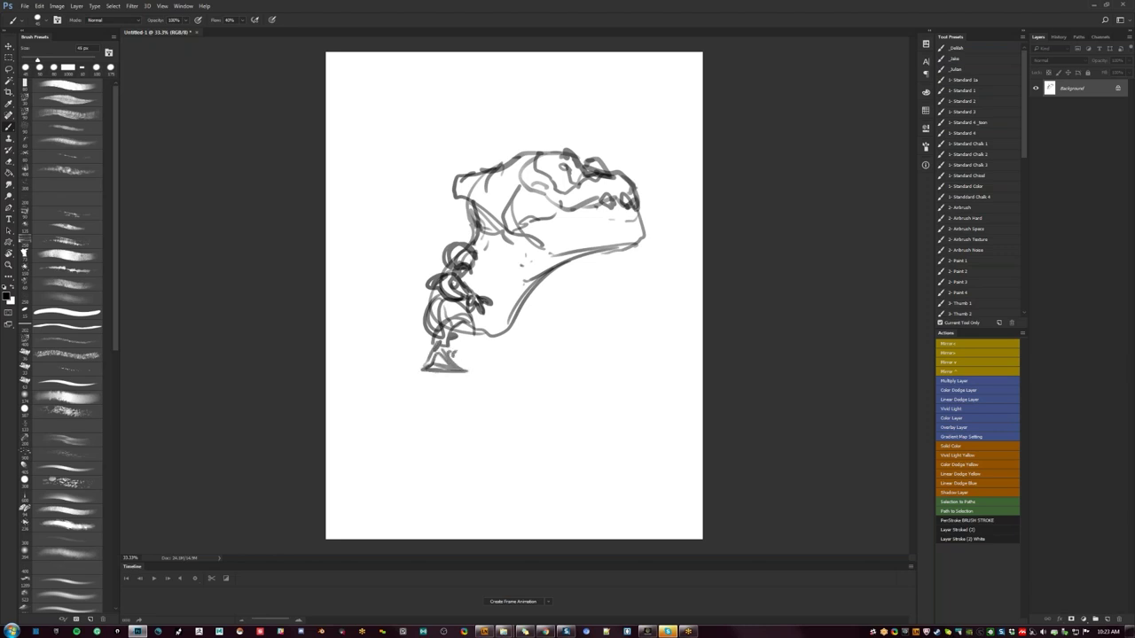
{"action": "left_click_drag", "start_coordinate": [473, 323], "coordinate": [454, 352]}
{"action": "mouse_move", "coordinate": [524, 317]}
{"action": "left_mouse_down"}
{"action": "mouse_move", "coordinate": [516, 355]}
{"action": "mouse_move", "coordinate": [544, 363]}
{"action": "mouse_move", "coordinate": [487, 359]}
{"action": "mouse_move", "coordinate": [512, 363]}
{"action": "mouse_move", "coordinate": [505, 347]}
{"action": "mouse_move", "coordinate": [514, 358]}
{"action": "mouse_move", "coordinate": [523, 342]}
{"action": "mouse_move", "coordinate": [537, 363]}
{"action": "mouse_move", "coordinate": [523, 365]}
{"action": "mouse_move", "coordinate": [537, 364]}
{"action": "left_mouse_up"}
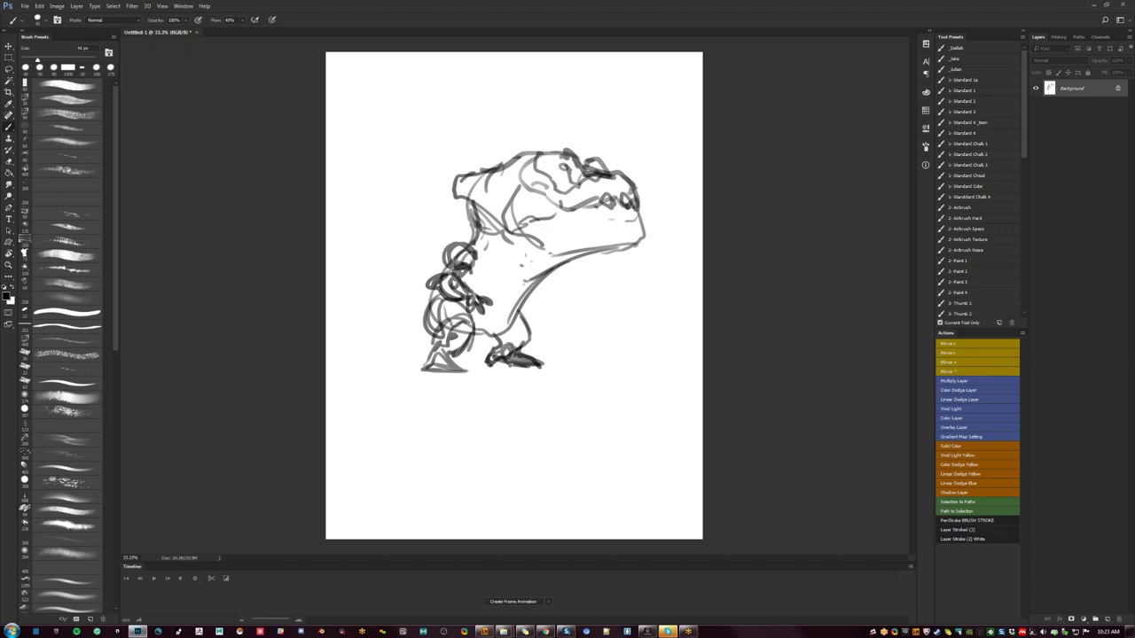
Step: Add the small far arm with claws beneath the jaw and strengthen the line where jaw and neck meet
{"action": "mouse_move", "coordinate": [531, 299]}
{"action": "left_mouse_down"}
{"action": "mouse_move", "coordinate": [546, 317]}
{"action": "mouse_move", "coordinate": [535, 323]}
{"action": "left_mouse_up"}
{"action": "left_click_drag", "start_coordinate": [538, 271], "coordinate": [547, 292]}
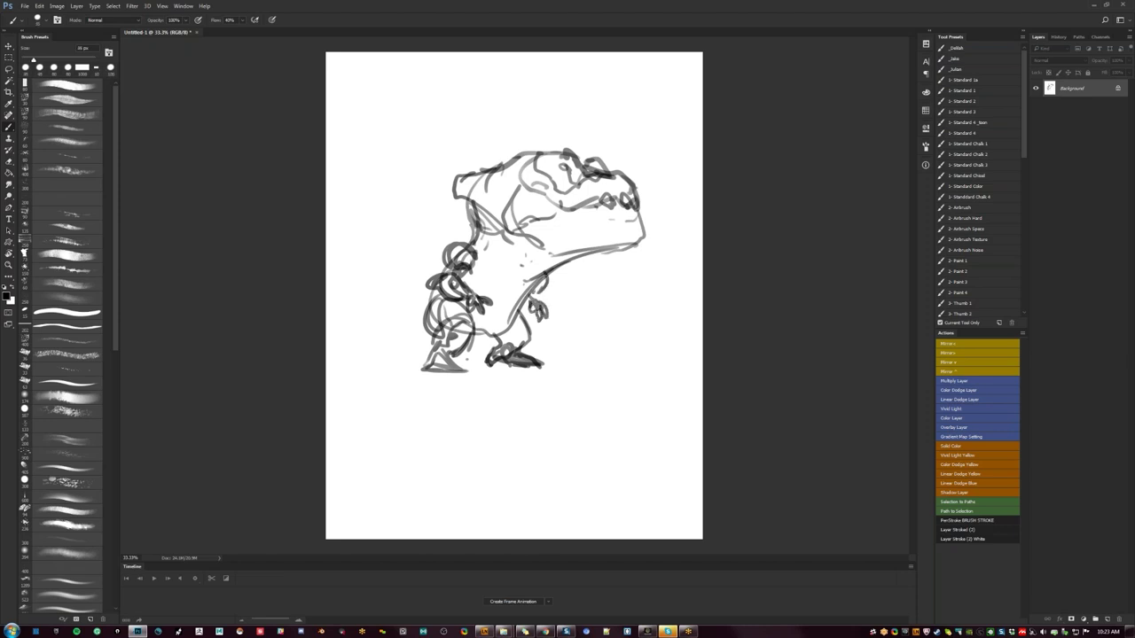
{"action": "mouse_move", "coordinate": [482, 229]}
{"action": "left_mouse_down"}
{"action": "mouse_move", "coordinate": [534, 282]}
{"action": "mouse_move", "coordinate": [511, 270]}
{"action": "mouse_move", "coordinate": [501, 286]}
{"action": "left_mouse_up"}
Step: Mirror the canvas, reinforce the lower belly line and sketch a large curled tail behind the body
{"action": "key", "text": "ctrl+shift+h"}
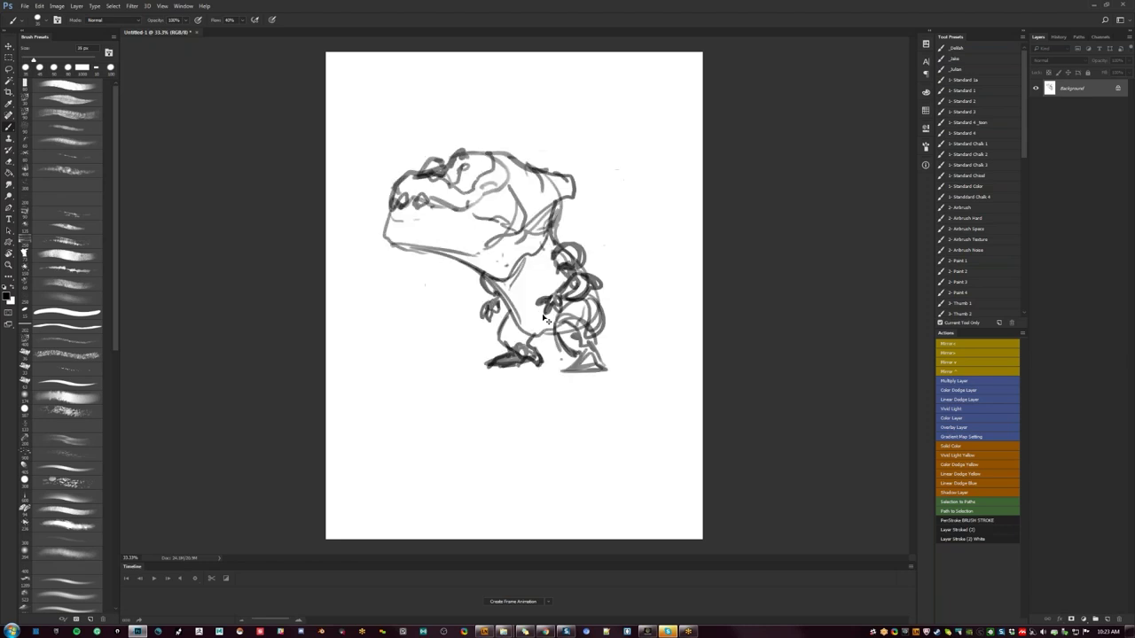
{"action": "left_click_drag", "start_coordinate": [526, 326], "coordinate": [591, 353]}
{"action": "mouse_move", "coordinate": [597, 305]}
{"action": "left_mouse_down"}
{"action": "mouse_move", "coordinate": [656, 299]}
{"action": "mouse_move", "coordinate": [615, 266]}
{"action": "mouse_move", "coordinate": [673, 289]}
{"action": "mouse_move", "coordinate": [649, 349]}
{"action": "mouse_move", "coordinate": [596, 351]}
{"action": "left_mouse_up"}
{"action": "mouse_move", "coordinate": [528, 336]}
{"action": "left_mouse_down"}
{"action": "mouse_move", "coordinate": [567, 364]}
{"action": "mouse_move", "coordinate": [591, 359]}
{"action": "left_mouse_up"}
{"action": "left_click_drag", "start_coordinate": [607, 356], "coordinate": [647, 345]}
{"action": "mouse_move", "coordinate": [605, 355]}
{"action": "left_mouse_down"}
{"action": "mouse_move", "coordinate": [648, 344]}
{"action": "mouse_move", "coordinate": [606, 350]}
{"action": "left_mouse_up"}
Step: Mirror the canvas back and sketch an oval ear opening behind the dinosaur's cheek
{"action": "key", "text": "F2"}
{"action": "key", "text": "v"}
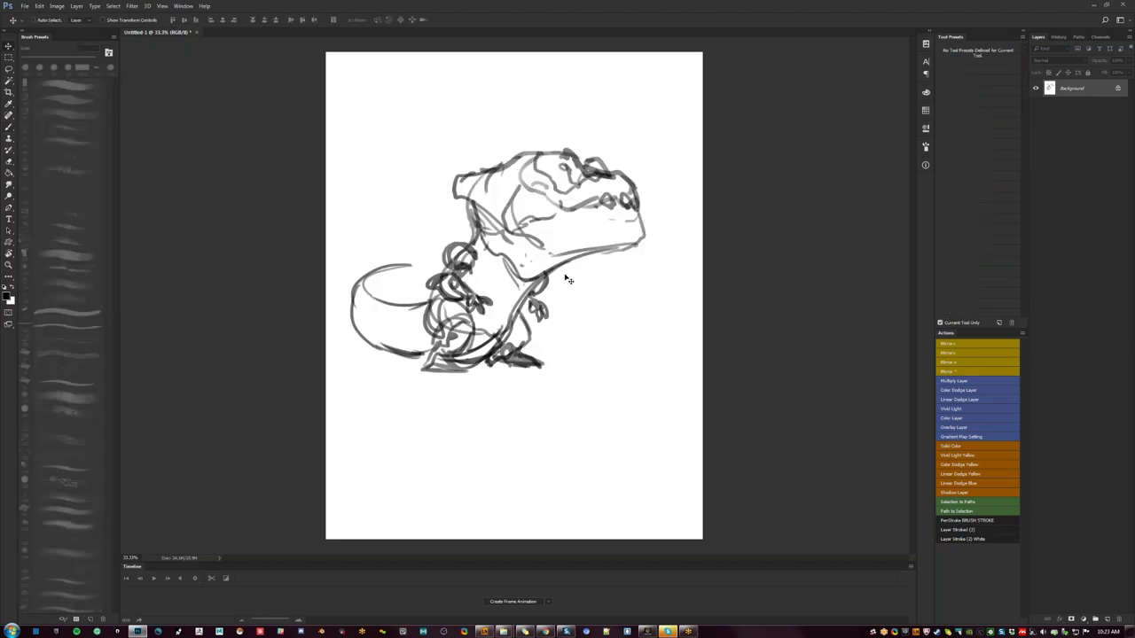
{"action": "key", "text": "b"}
{"action": "left_click_drag", "start_coordinate": [486, 176], "coordinate": [472, 211]}
{"action": "left_click_drag", "start_coordinate": [479, 181], "coordinate": [509, 213]}
{"action": "mouse_move", "coordinate": [470, 188]}
{"action": "left_mouse_down"}
{"action": "mouse_move", "coordinate": [502, 213]}
{"action": "mouse_move", "coordinate": [517, 201]}
{"action": "mouse_move", "coordinate": [516, 213]}
{"action": "mouse_move", "coordinate": [566, 225]}
{"action": "mouse_move", "coordinate": [554, 248]}
{"action": "mouse_move", "coordinate": [623, 227]}
{"action": "left_mouse_up"}
{"action": "key", "text": "bracketright"}
{"action": "key", "text": "bracketright"}
{"action": "key", "text": "bracketright"}
{"action": "key", "text": "bracketright"}
{"action": "left_click", "coordinate": [515, 211], "text": "alt"}
{"action": "key", "text": "ctrl+alt+z"}
{"action": "key", "text": "ctrl+alt+z"}
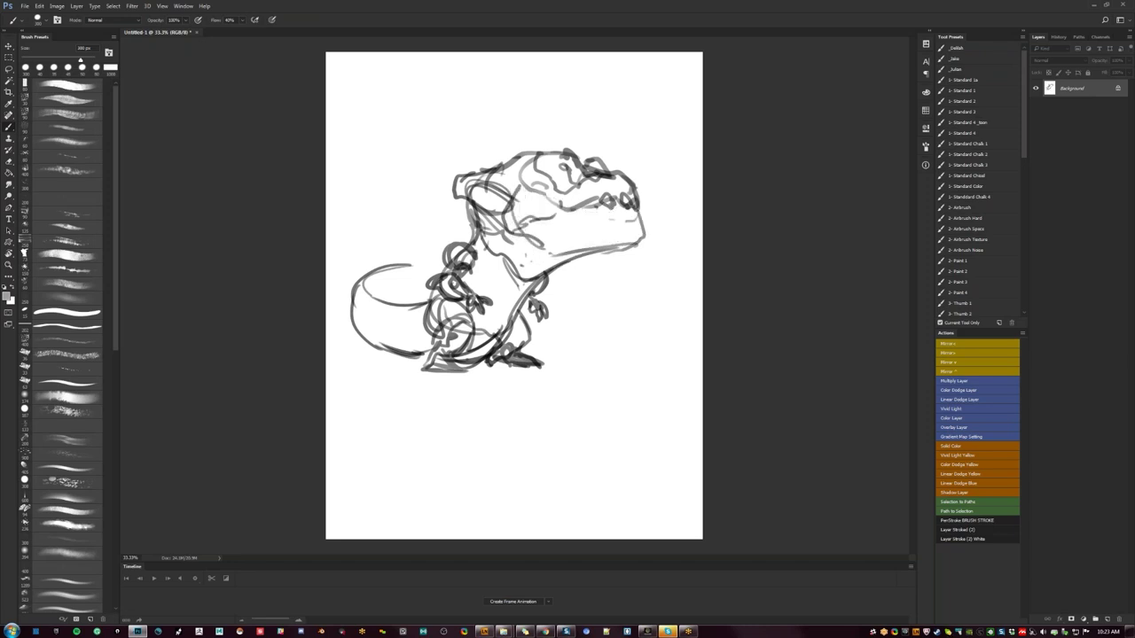
Step: Copy the sketch onto a new layer and move it slightly down and to the right on the canvas
{"action": "key", "text": "ctrl+shift+alt+n"}
{"action": "key", "text": "v"}
{"action": "left_click_drag", "start_coordinate": [582, 244], "coordinate": [588, 265]}
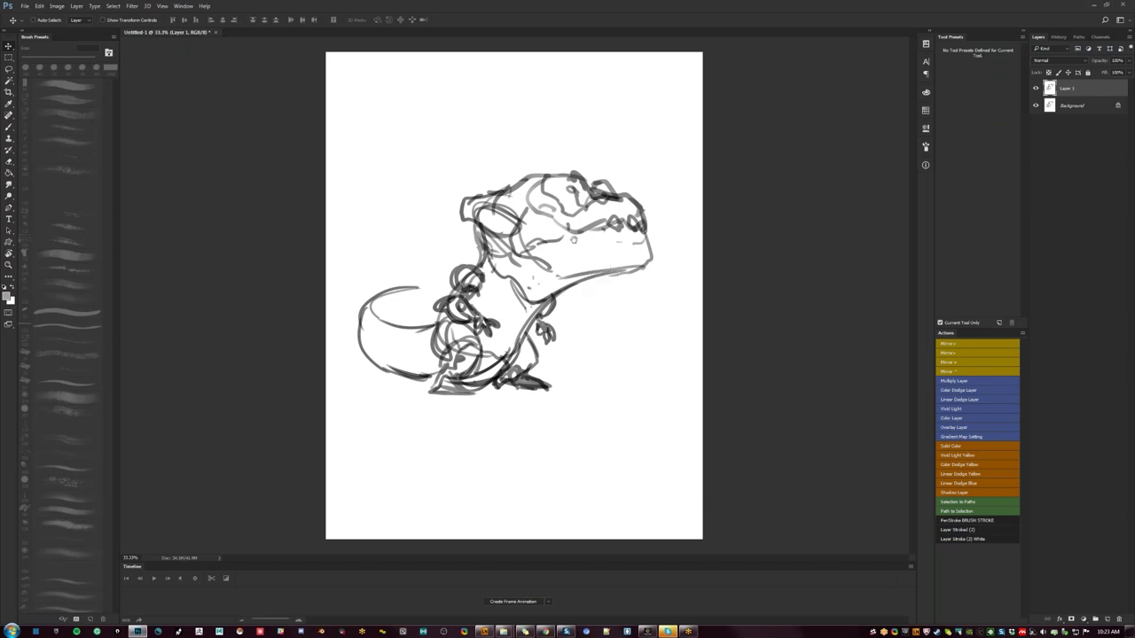
Step: Switch to full-screen view and crop the canvas to a landscape frame around the dinosaur
{"action": "key", "text": "f"}
{"action": "key", "text": "c"}
{"action": "left_click_drag", "start_coordinate": [338, 131], "coordinate": [709, 398]}
{"action": "key", "text": "Return"}
Step: Resize the image to a width of 3500 pixels and reposition the enlarged view
{"action": "key", "text": "ctrl+alt+i"}
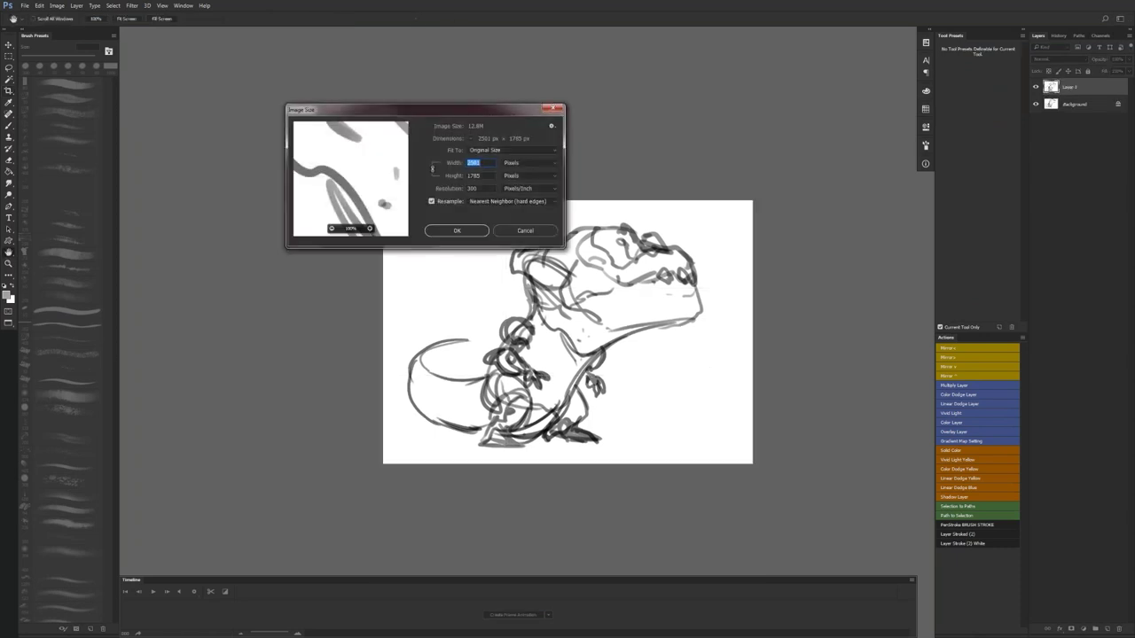
{"action": "type", "text": "3500"}
{"action": "key", "text": "Return"}
{"action": "left_click_drag", "start_coordinate": [607, 291], "coordinate": [603, 286]}
Step: Refine the base of the tail and the eye with short strokes of a smaller brush
{"action": "key", "text": "b"}
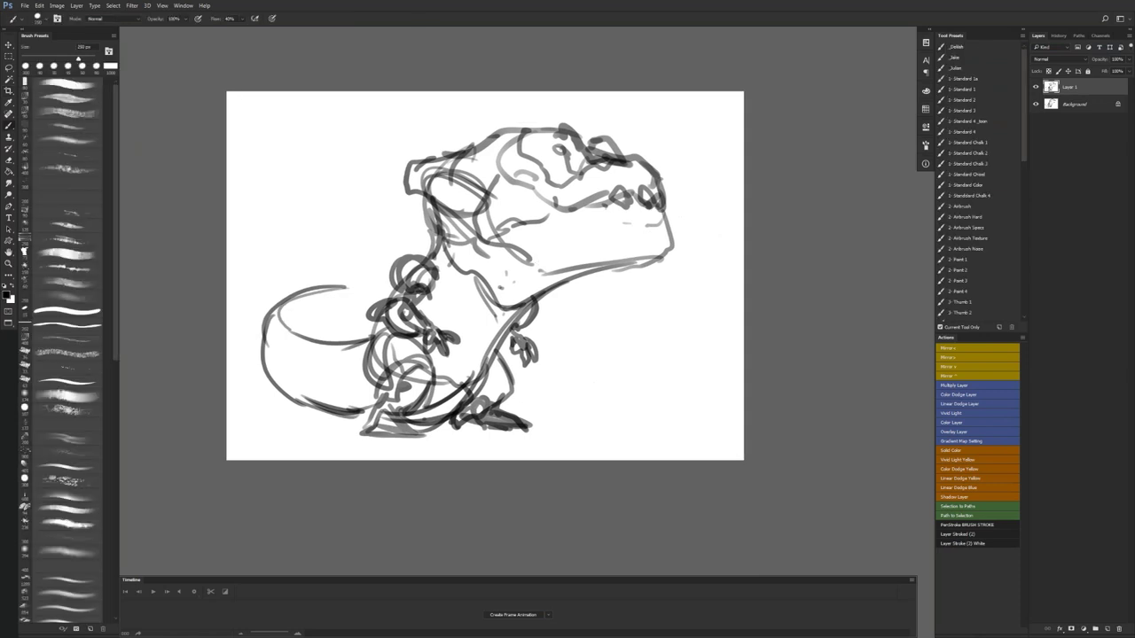
{"action": "key", "text": "["}
{"action": "key", "text": "["}
{"action": "key", "text": "["}
{"action": "left_click_drag", "start_coordinate": [383, 324], "coordinate": [340, 361]}
{"action": "mouse_move", "coordinate": [546, 148]}
{"action": "left_mouse_down"}
{"action": "mouse_move", "coordinate": [560, 146]}
{"action": "mouse_move", "coordinate": [529, 154]}
{"action": "left_mouse_up"}
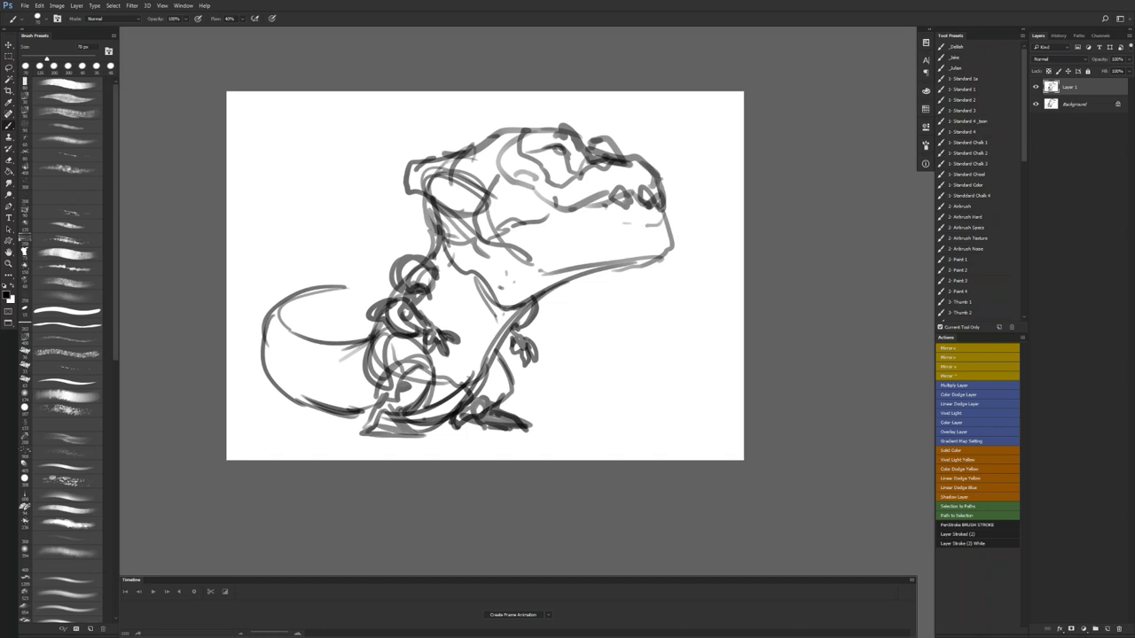
Step: Copy the sketch to another new layer and try broad translucent grey strokes over the head
{"action": "key", "text": "bracketright"}
{"action": "key", "text": "bracketright"}
{"action": "key", "text": "bracketright"}
{"action": "key", "text": "bracketright"}
{"action": "key", "text": "ctrl+shift+alt+n"}
{"action": "mouse_move", "coordinate": [606, 153]}
{"action": "left_mouse_down"}
{"action": "mouse_move", "coordinate": [456, 176]}
{"action": "mouse_move", "coordinate": [463, 235]}
{"action": "mouse_move", "coordinate": [603, 196]}
{"action": "left_mouse_up"}
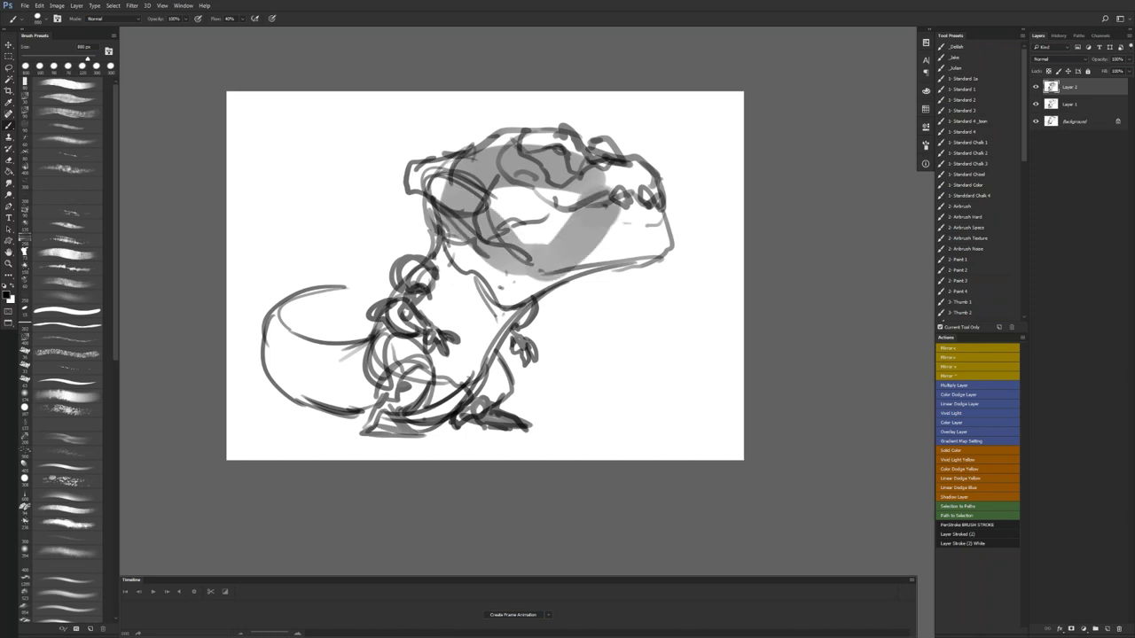
{"action": "key", "text": "ctrl+z"}
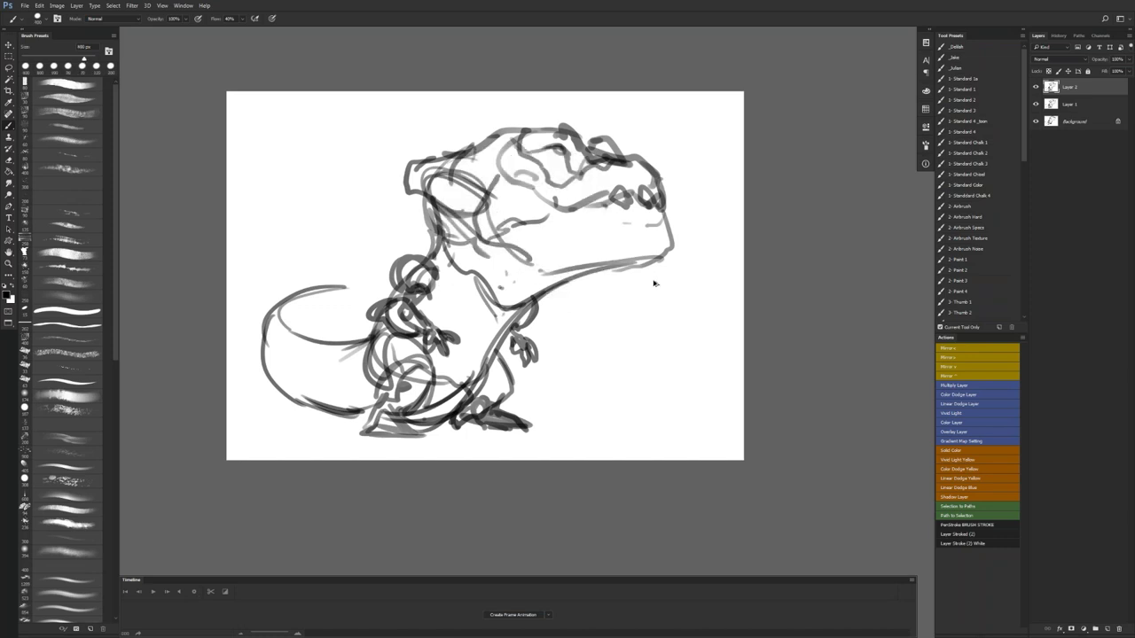
Step: Fill a new layer directly above Layer 1 with black and lighten it to light grey with Hue/Saturation
{"action": "left_click", "coordinate": [1073, 103]}
{"action": "key", "text": "ctrl+shift+alt+n"}
{"action": "key", "text": "g"}
{"action": "left_click", "coordinate": [690, 257]}
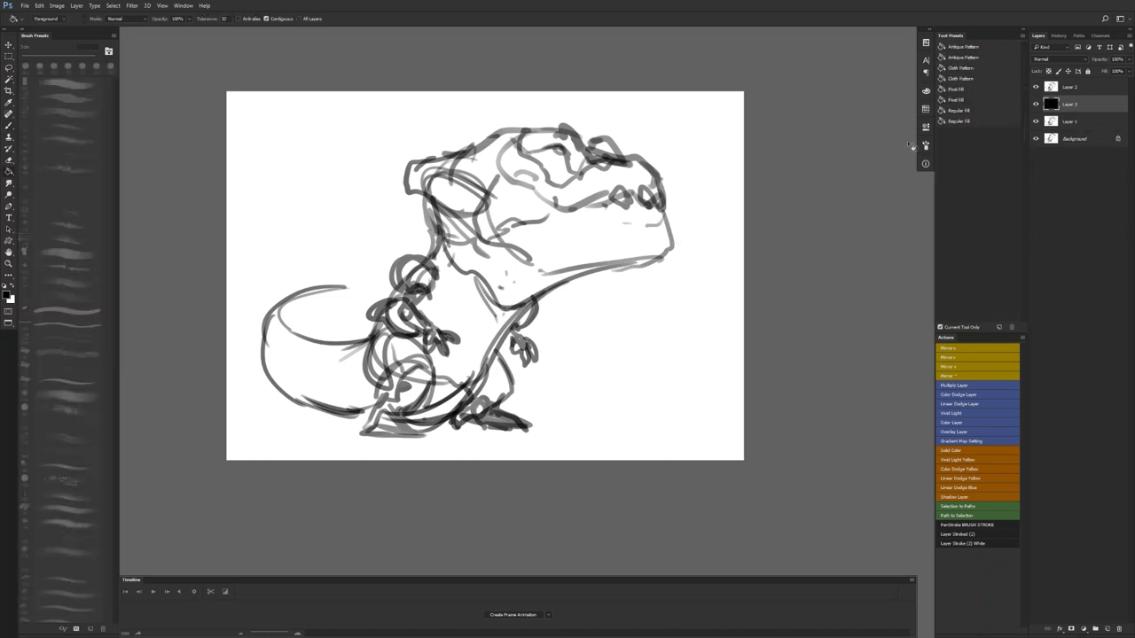
{"action": "key", "text": "ctrl+u"}
{"action": "left_click", "coordinate": [827, 320]}
{"action": "left_click", "coordinate": [892, 236]}
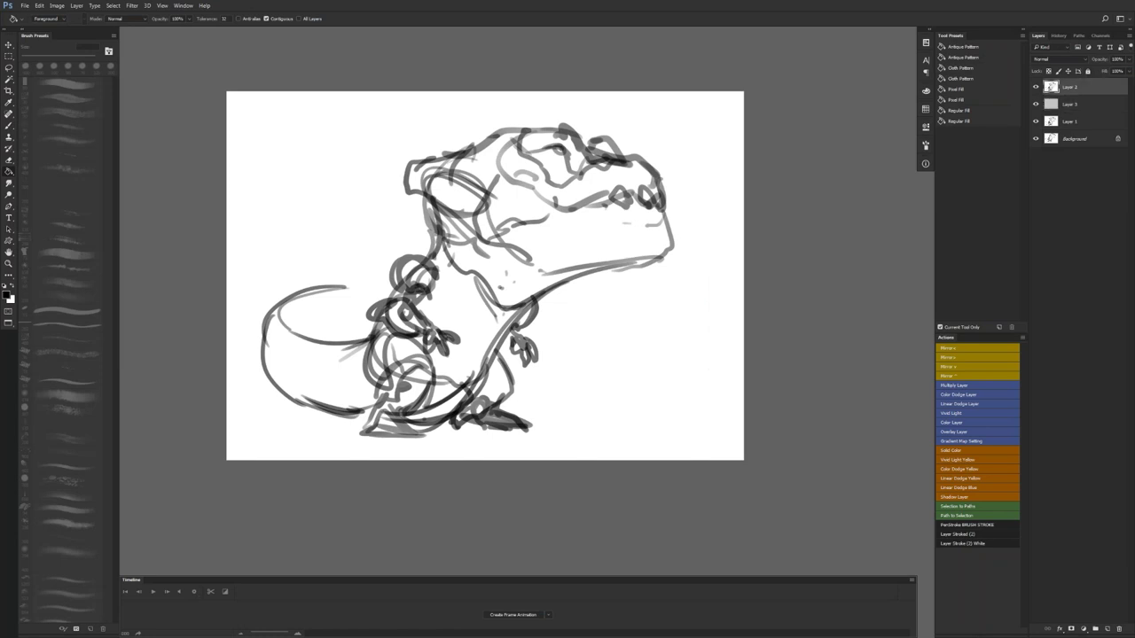
Step: Set Layer 2's blend mode to Multiply and lower its fill to fade the sketch lines
{"action": "left_click", "coordinate": [1056, 59]}
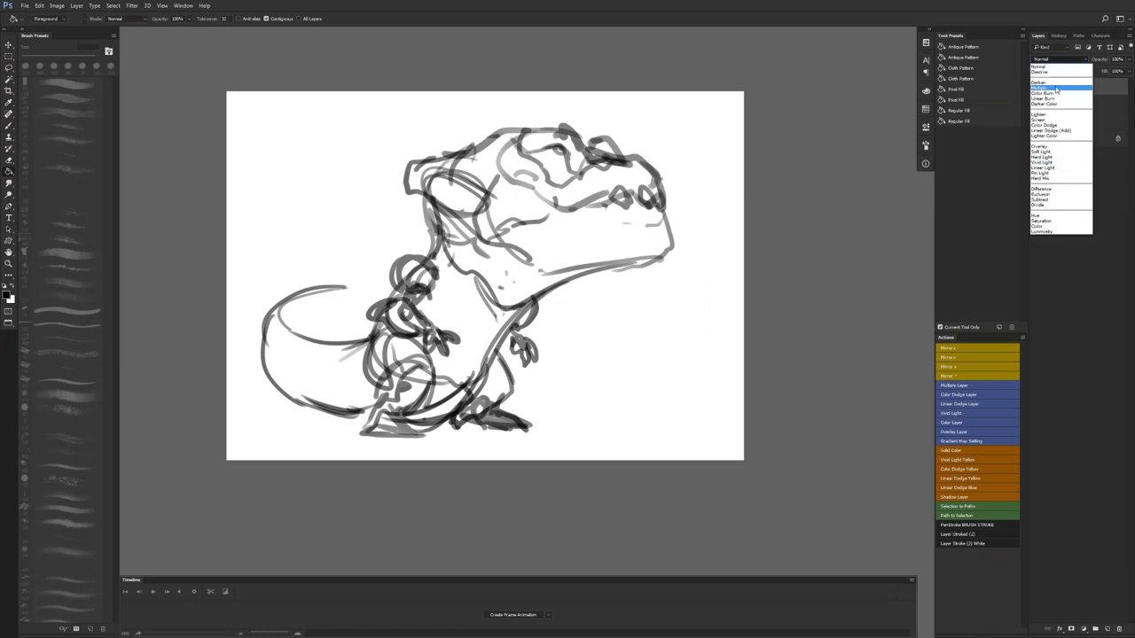
{"action": "left_click", "coordinate": [1057, 88]}
{"action": "left_click_drag", "start_coordinate": [1103, 73], "coordinate": [1077, 76]}
Step: Shift the midtones of grey Layer 3 by +28 toward red and adjust their yellow–blue balance with Color Balance
{"action": "left_click", "coordinate": [1062, 105]}
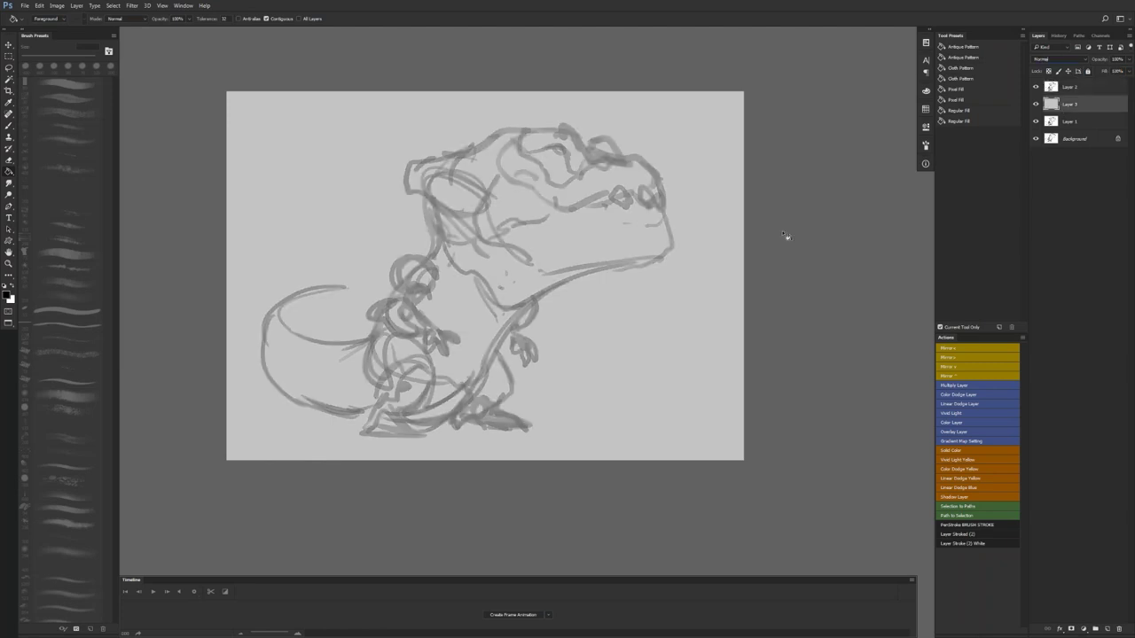
{"action": "key", "text": "ctrl+b"}
{"action": "left_click_drag", "start_coordinate": [756, 169], "coordinate": [768, 169]}
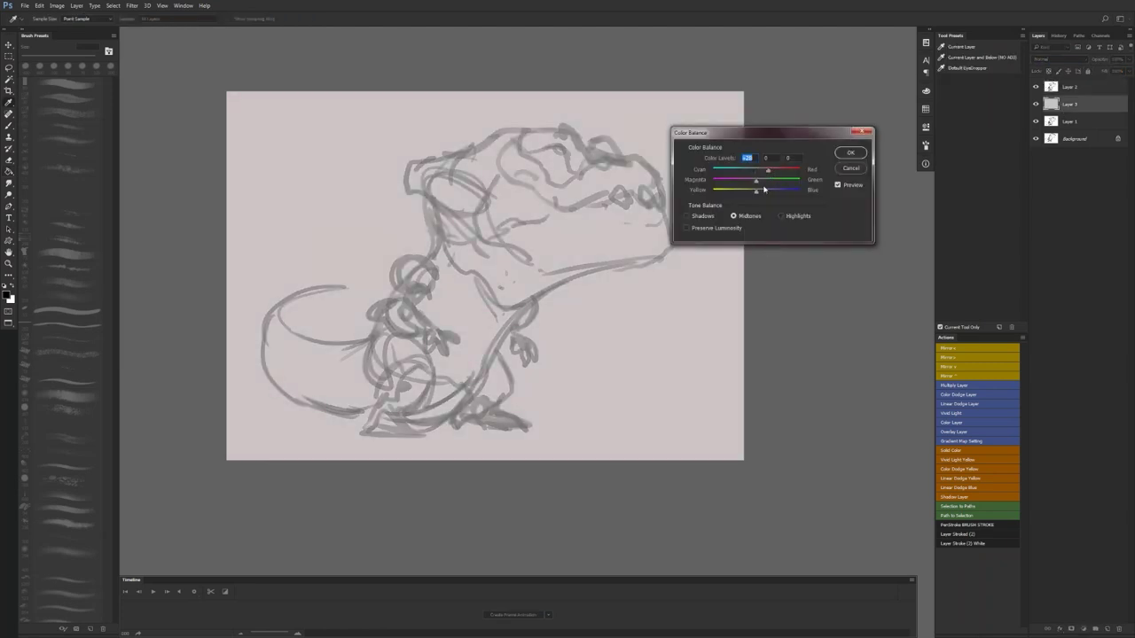
{"action": "left_click", "coordinate": [765, 191]}
{"action": "left_click_drag", "start_coordinate": [736, 192], "coordinate": [777, 191]}
Step: Adjust the Color Balance highlights toward green to tint Layer 3 pale green, and apply the correction
{"action": "left_click", "coordinate": [712, 215]}
{"action": "left_click", "coordinate": [781, 216]}
{"action": "left_click_drag", "start_coordinate": [757, 171], "coordinate": [772, 182]}
{"action": "mouse_move", "coordinate": [756, 192]}
{"action": "left_mouse_down"}
{"action": "mouse_move", "coordinate": [731, 192]}
{"action": "mouse_move", "coordinate": [763, 183]}
{"action": "left_mouse_up"}
{"action": "mouse_move", "coordinate": [750, 171]}
{"action": "left_mouse_down"}
{"action": "mouse_move", "coordinate": [734, 172]}
{"action": "mouse_move", "coordinate": [751, 172]}
{"action": "left_mouse_up"}
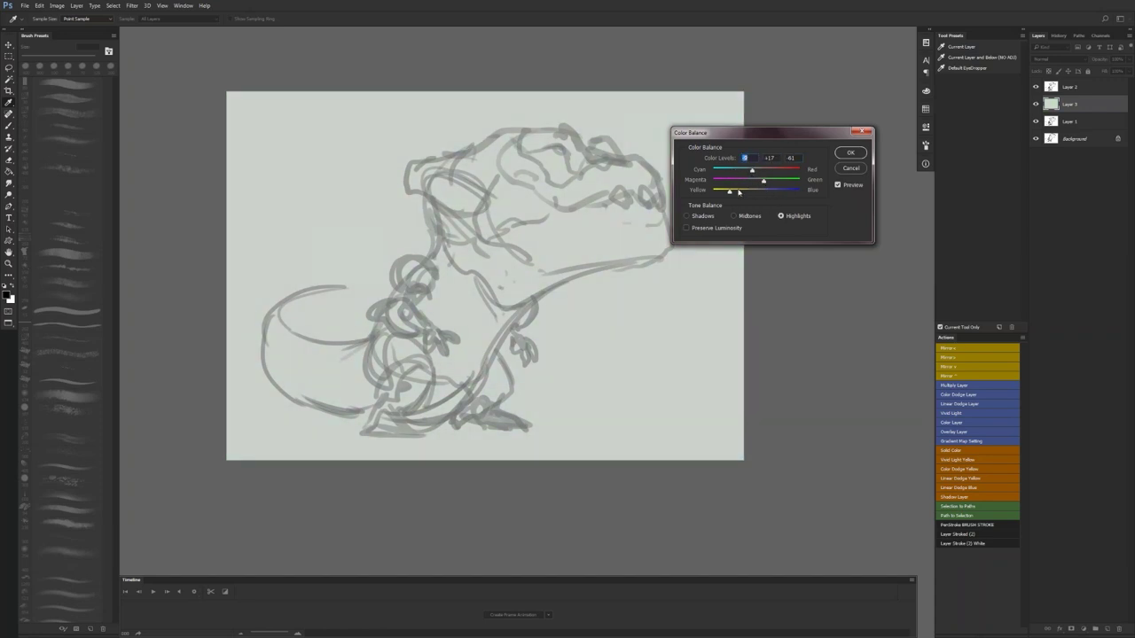
{"action": "left_click_drag", "start_coordinate": [750, 190], "coordinate": [765, 190]}
{"action": "mouse_move", "coordinate": [765, 182]}
{"action": "left_mouse_down"}
{"action": "mouse_move", "coordinate": [741, 191]}
{"action": "mouse_move", "coordinate": [744, 181]}
{"action": "mouse_move", "coordinate": [720, 180]}
{"action": "mouse_move", "coordinate": [770, 181]}
{"action": "left_mouse_up"}
{"action": "left_click", "coordinate": [849, 154]}
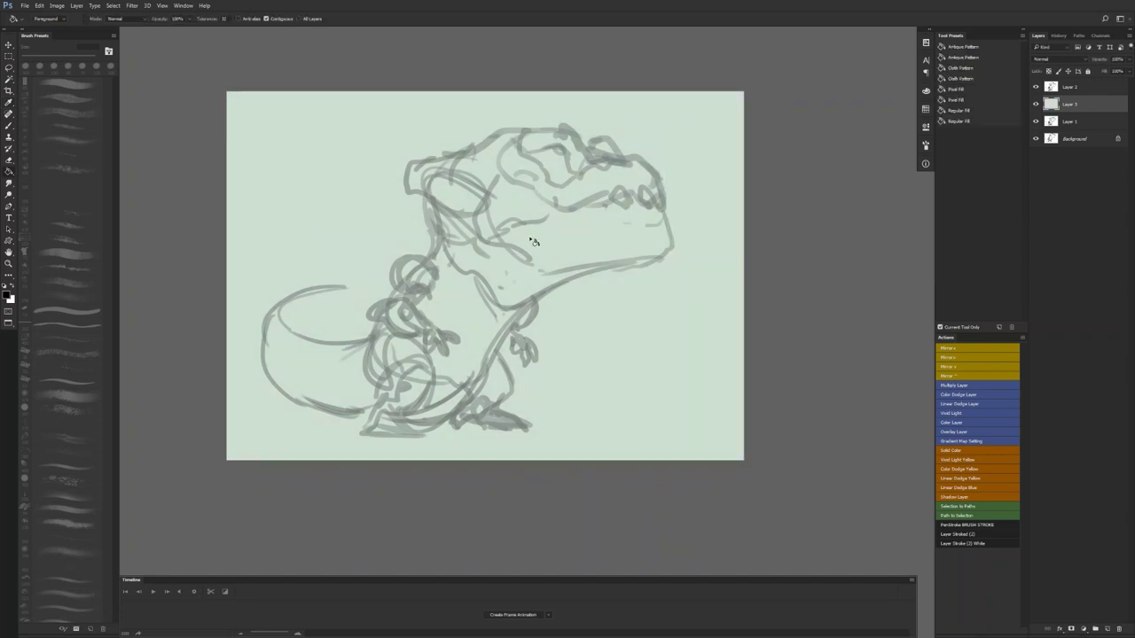
{"action": "key", "text": "b"}
{"action": "mouse_move", "coordinate": [488, 219]}
{"action": "left_mouse_down"}
{"action": "mouse_move", "coordinate": [525, 203]}
{"action": "mouse_move", "coordinate": [490, 206]}
{"action": "left_mouse_up"}
{"action": "key", "text": "ctrl+z"}
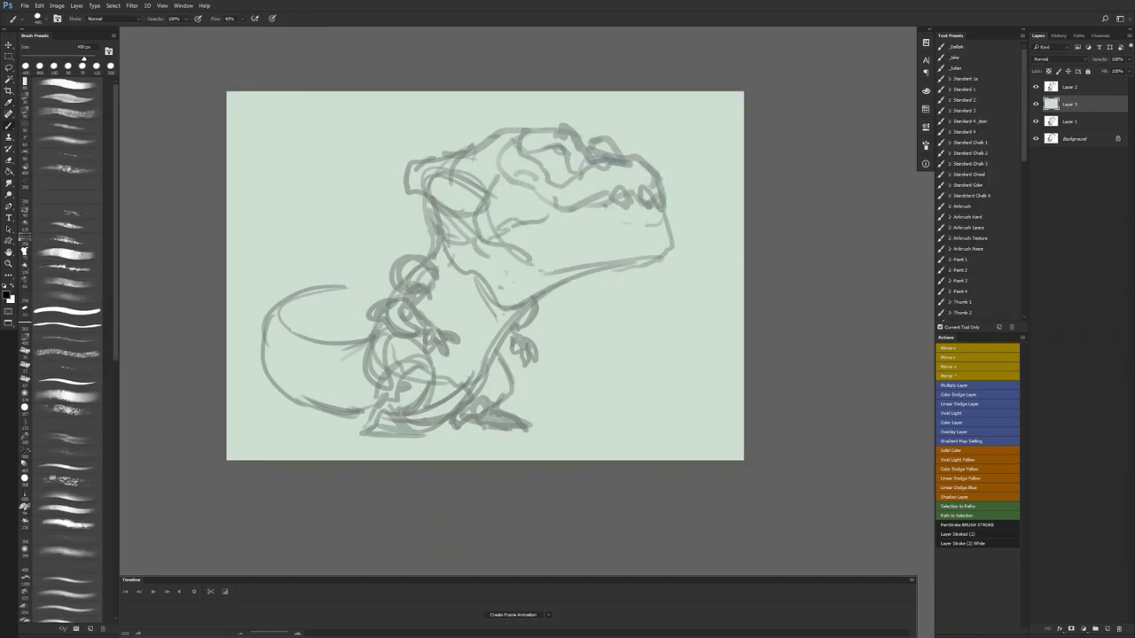
{"action": "left_click", "coordinate": [926, 92]}
{"action": "left_click", "coordinate": [925, 92]}
Step: Darken Layer 3 to a deep grey-green by lowering the lightness in Hue/Saturation
{"action": "key", "text": "ctrl+u"}
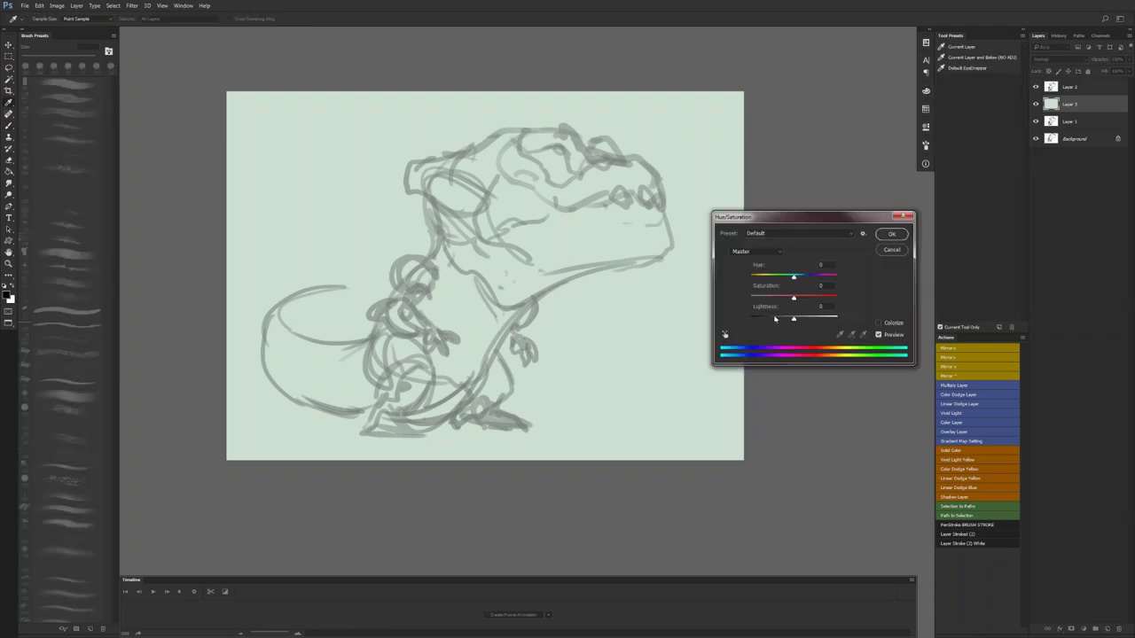
{"action": "left_click_drag", "start_coordinate": [775, 319], "coordinate": [764, 318]}
{"action": "left_click", "coordinate": [890, 233]}
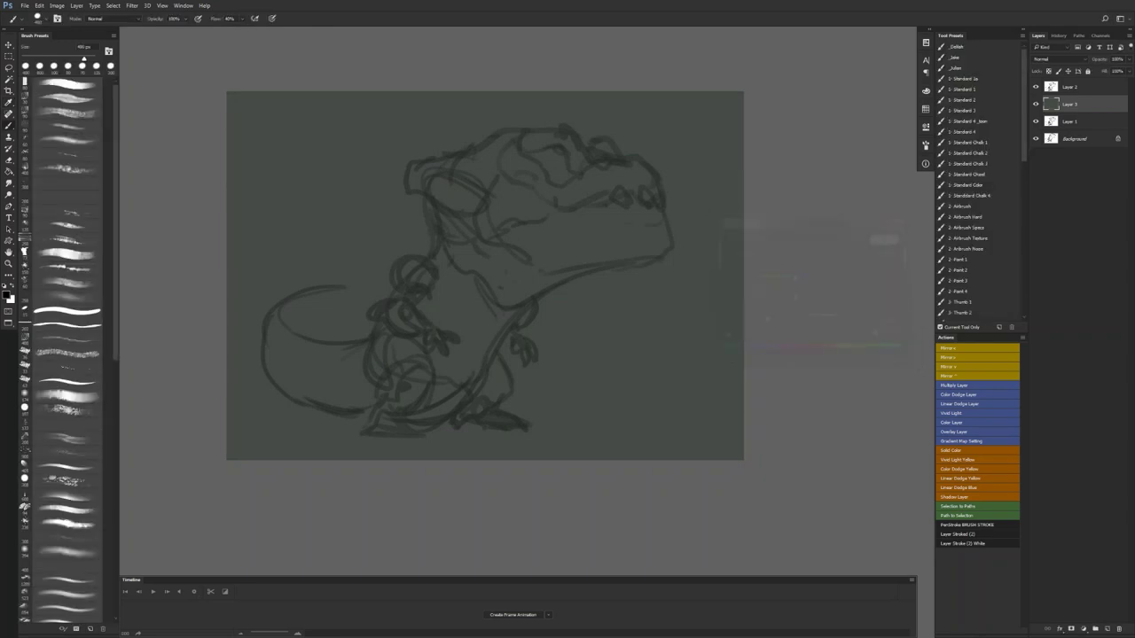
Step: Pick red and blue and paint large overlapping patches of them on the dinosaur's head
{"action": "left_click", "coordinate": [925, 92]}
{"action": "left_click", "coordinate": [853, 116]}
{"action": "left_click", "coordinate": [847, 114]}
{"action": "mouse_move", "coordinate": [479, 221]}
{"action": "left_mouse_down"}
{"action": "mouse_move", "coordinate": [497, 205]}
{"action": "mouse_move", "coordinate": [553, 236]}
{"action": "mouse_move", "coordinate": [549, 160]}
{"action": "mouse_move", "coordinate": [509, 151]}
{"action": "mouse_move", "coordinate": [546, 199]}
{"action": "mouse_move", "coordinate": [523, 226]}
{"action": "mouse_move", "coordinate": [566, 235]}
{"action": "left_mouse_up"}
{"action": "left_click", "coordinate": [902, 131]}
Step: Shift Layer 3's hue to turn the patches purple and orange, and extend the purple over the back of the head
{"action": "key", "text": "ctrl+u"}
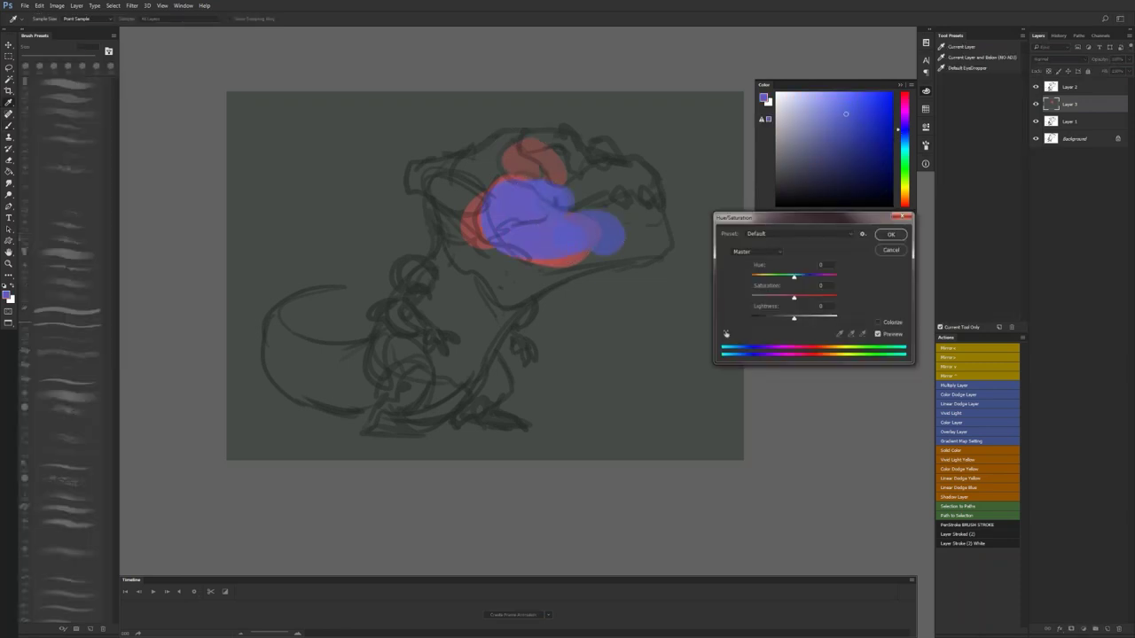
{"action": "mouse_move", "coordinate": [795, 277]}
{"action": "left_mouse_down"}
{"action": "mouse_move", "coordinate": [820, 276]}
{"action": "mouse_move", "coordinate": [806, 278]}
{"action": "left_mouse_up"}
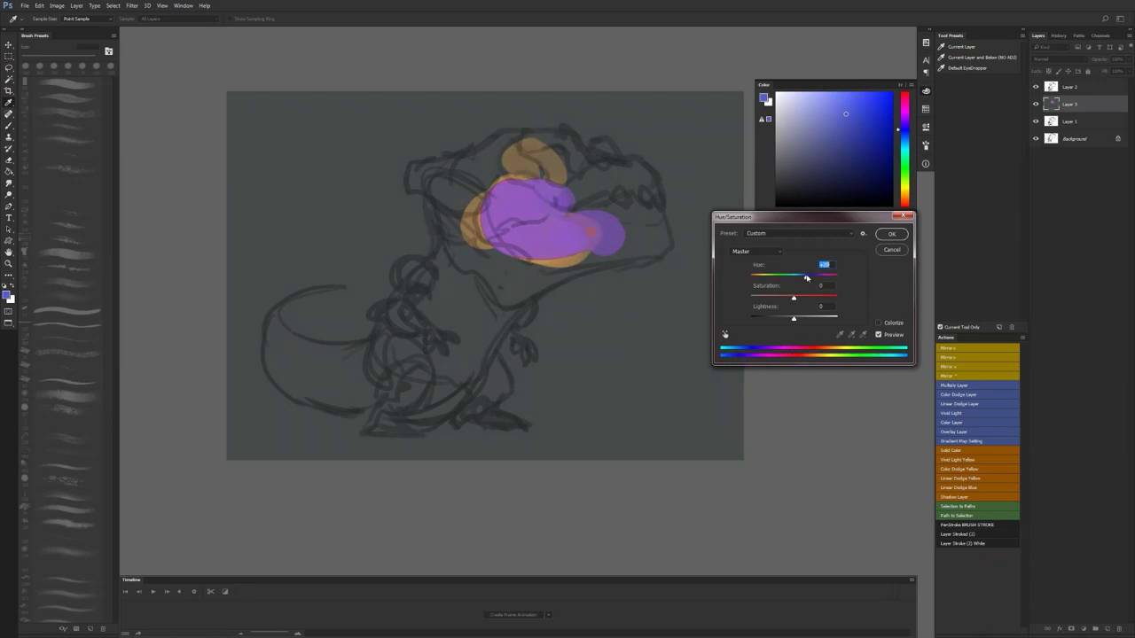
{"action": "left_click", "coordinate": [494, 209], "text": "alt"}
{"action": "mouse_move", "coordinate": [480, 222]}
{"action": "left_mouse_down"}
{"action": "mouse_move", "coordinate": [462, 203]}
{"action": "mouse_move", "coordinate": [481, 192]}
{"action": "mouse_move", "coordinate": [466, 181]}
{"action": "left_mouse_up"}
Step: Shift Layer 3's hue again to turn the head patches orange and green on a purple-grey background
{"action": "key", "text": "ctrl+u"}
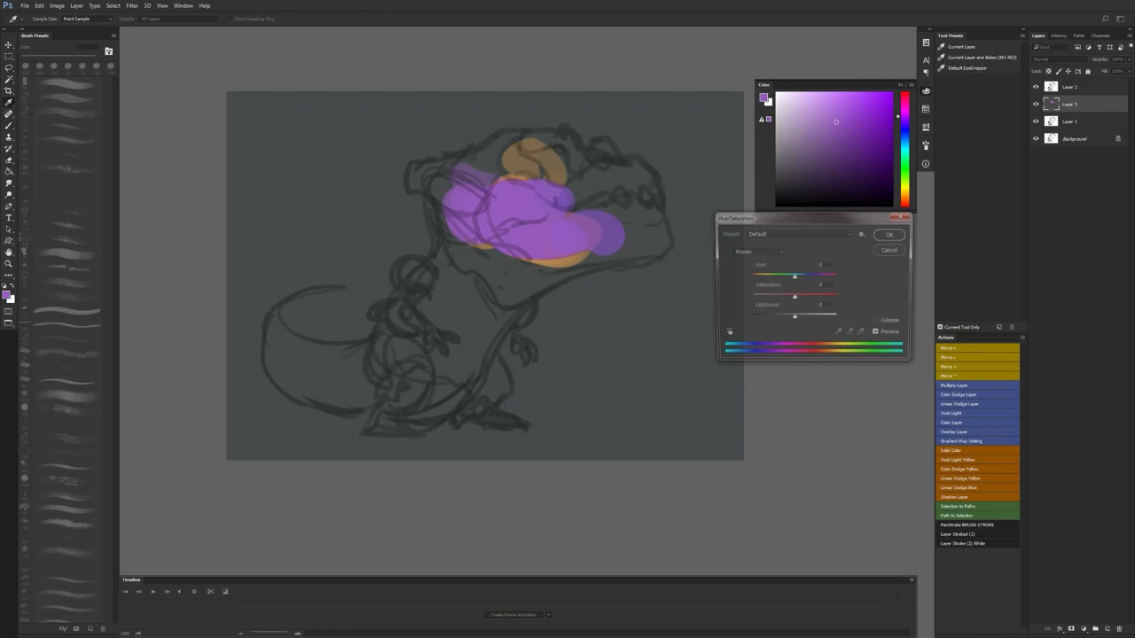
{"action": "left_click_drag", "start_coordinate": [794, 276], "coordinate": [824, 277]}
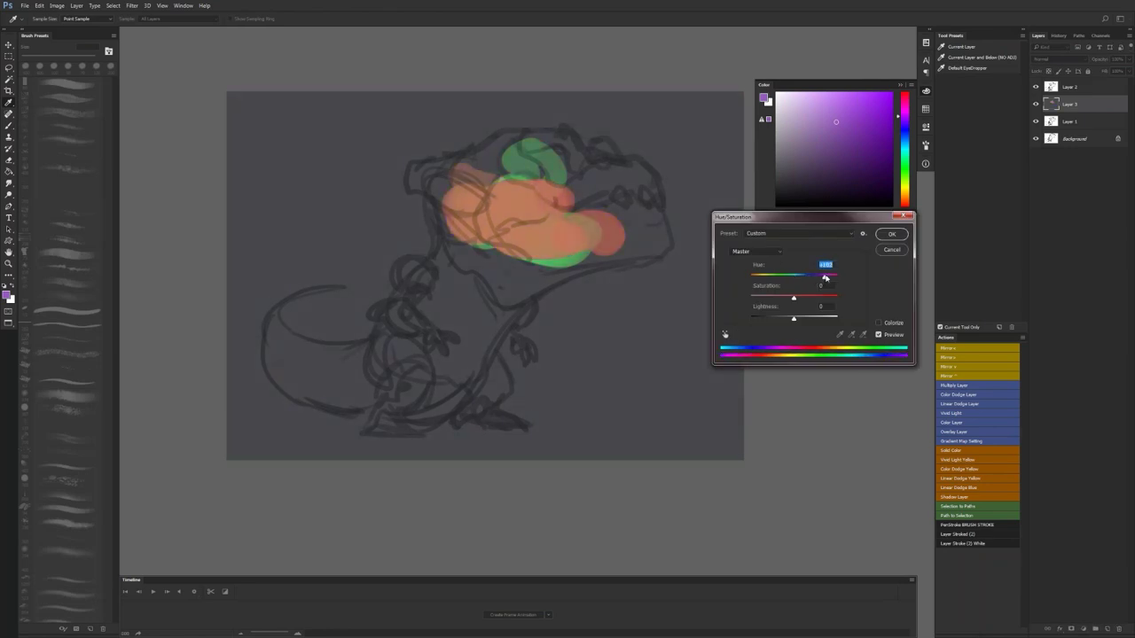
{"action": "left_click", "coordinate": [891, 234]}
Step: Sample the orange and paint it over the crest at the back of the skull with a smaller brush
{"action": "left_click", "coordinate": [464, 183], "text": "alt"}
{"action": "key", "text": "["}
{"action": "key", "text": "["}
{"action": "key", "text": "["}
{"action": "key", "text": "["}
{"action": "key", "text": "["}
{"action": "key", "text": "["}
{"action": "key", "text": "["}
{"action": "mouse_move", "coordinate": [433, 170]}
{"action": "left_mouse_down"}
{"action": "mouse_move", "coordinate": [414, 184]}
{"action": "mouse_move", "coordinate": [469, 205]}
{"action": "mouse_move", "coordinate": [478, 197]}
{"action": "mouse_move", "coordinate": [428, 168]}
{"action": "mouse_move", "coordinate": [482, 148]}
{"action": "mouse_move", "coordinate": [493, 172]}
{"action": "left_mouse_up"}
Step: Paint the oval ear opening black and darken the lower edge of the cheek, sampling nearby orange tones
{"action": "key", "text": "d"}
{"action": "left_click", "coordinate": [434, 182], "text": "alt"}
{"action": "left_click", "coordinate": [487, 181], "text": "alt"}
{"action": "left_click", "coordinate": [451, 197], "text": "alt"}
{"action": "left_click_drag", "start_coordinate": [441, 211], "coordinate": [466, 246]}
{"action": "mouse_move", "coordinate": [477, 248]}
{"action": "left_mouse_down"}
{"action": "mouse_move", "coordinate": [548, 260]}
{"action": "mouse_move", "coordinate": [500, 250]}
{"action": "left_mouse_up"}
Step: Sample the green below the cheek and paint it along the upper lip and around the nostrils
{"action": "key", "text": "bracketright"}
{"action": "key", "text": "bracketright"}
{"action": "key", "text": "bracketright"}
{"action": "key", "text": "bracketright"}
{"action": "key", "text": "bracketright"}
{"action": "left_click", "coordinate": [569, 259], "text": "alt"}
{"action": "mouse_move", "coordinate": [573, 216]}
{"action": "left_mouse_down"}
{"action": "mouse_move", "coordinate": [620, 192]}
{"action": "mouse_move", "coordinate": [649, 203]}
{"action": "left_mouse_up"}
Step: Paint a thin black mouth line along the green lip and a small dark mark on the orange cheek
{"action": "key", "text": "bracketleft"}
{"action": "key", "text": "bracketleft"}
{"action": "key", "text": "bracketleft"}
{"action": "key", "text": "bracketleft"}
{"action": "key", "text": "bracketleft"}
{"action": "key", "text": "bracketleft"}
{"action": "key", "text": "bracketleft"}
{"action": "key", "text": "bracketleft"}
{"action": "key", "text": "bracketleft"}
{"action": "key", "text": "bracketleft"}
{"action": "key", "text": "bracketleft"}
{"action": "key", "text": "bracketleft"}
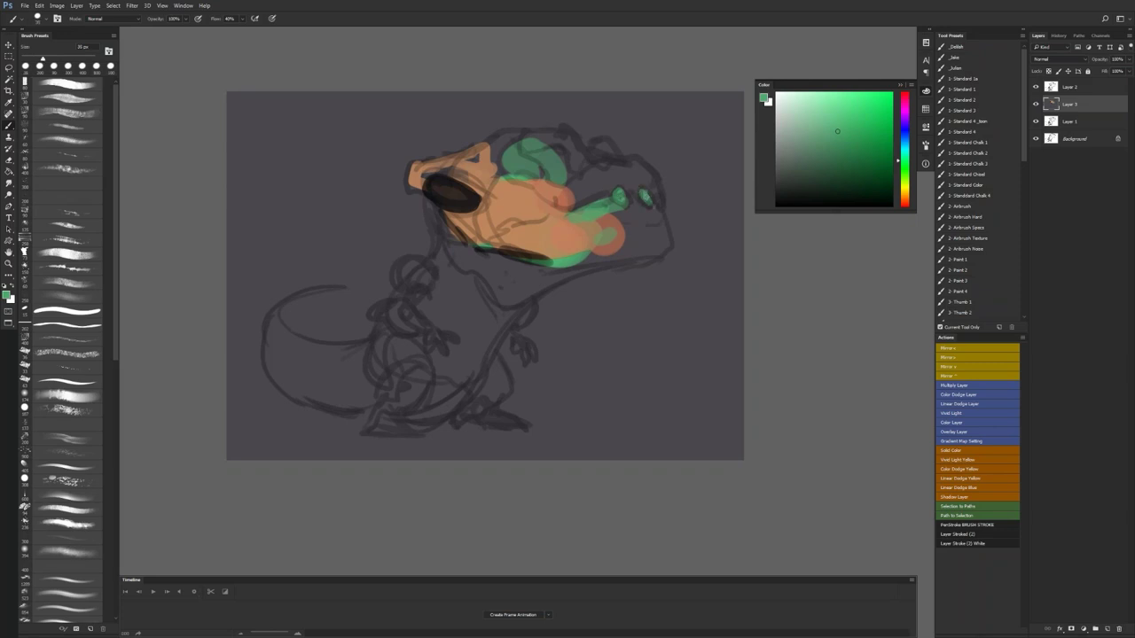
{"action": "key", "text": "d"}
{"action": "key", "text": "bracketright"}
{"action": "mouse_move", "coordinate": [565, 211]}
{"action": "left_mouse_down"}
{"action": "mouse_move", "coordinate": [606, 196]}
{"action": "mouse_move", "coordinate": [566, 211]}
{"action": "mouse_move", "coordinate": [513, 185]}
{"action": "mouse_move", "coordinate": [537, 195]}
{"action": "left_mouse_up"}
Step: Mirror the canvas, sample the muted green of the brow and paint it further across the top of the head
{"action": "key", "text": "ctrl+shift+h"}
{"action": "left_click", "coordinate": [426, 165], "text": "alt"}
{"action": "key", "text": "bracketright"}
{"action": "left_click_drag", "start_coordinate": [409, 158], "coordinate": [401, 179]}
{"action": "left_click_drag", "start_coordinate": [449, 132], "coordinate": [467, 160]}
{"action": "key", "text": "bracketright"}
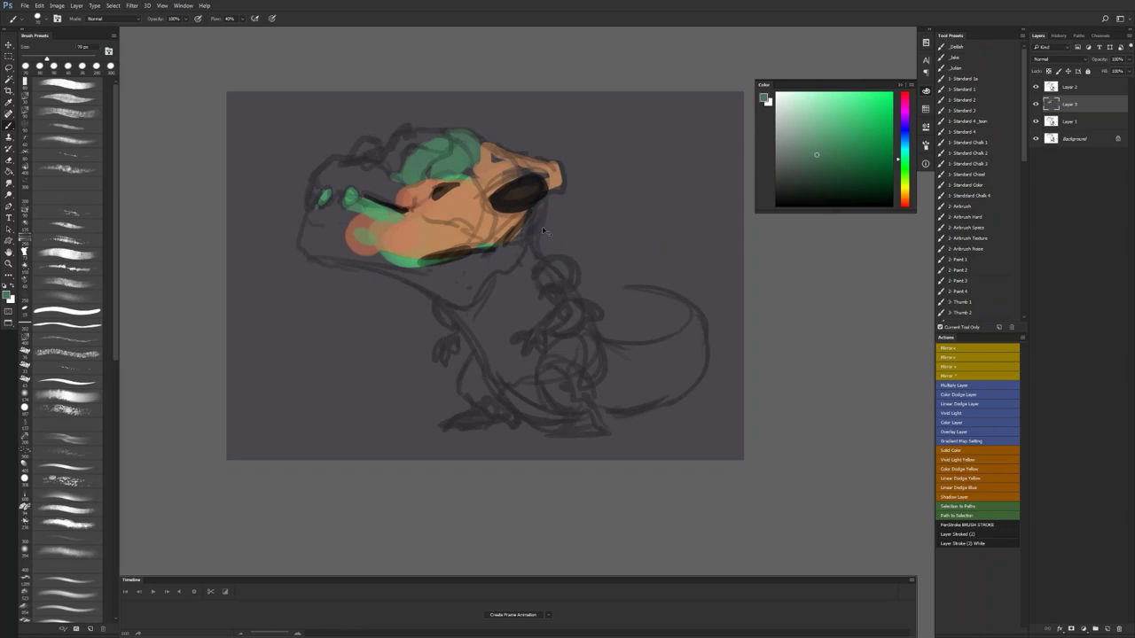
Step: Mirror the canvas, sample orange tones from the cheek and paint them forward along the lower jaw
{"action": "key", "text": "F1"}
{"action": "left_click", "coordinate": [586, 239], "text": "alt"}
{"action": "left_click", "coordinate": [577, 236], "text": "alt"}
{"action": "mouse_move", "coordinate": [588, 246]}
{"action": "left_mouse_down"}
{"action": "mouse_move", "coordinate": [609, 257]}
{"action": "mouse_move", "coordinate": [637, 248]}
{"action": "mouse_move", "coordinate": [634, 211]}
{"action": "mouse_move", "coordinate": [629, 243]}
{"action": "mouse_move", "coordinate": [635, 220]}
{"action": "mouse_move", "coordinate": [639, 240]}
{"action": "mouse_move", "coordinate": [660, 234]}
{"action": "mouse_move", "coordinate": [593, 267]}
{"action": "left_mouse_up"}
{"action": "left_click", "coordinate": [611, 234], "text": "alt"}
{"action": "left_click", "coordinate": [619, 231], "text": "alt"}
Step: Enlarge the brush, pick a darker reddish brown and paint the throat beneath the jaw
{"action": "key", "text": "bracketright"}
{"action": "key", "text": "bracketright"}
{"action": "key", "text": "bracketright"}
{"action": "mouse_move", "coordinate": [509, 263]}
{"action": "left_mouse_down"}
{"action": "mouse_move", "coordinate": [471, 258]}
{"action": "mouse_move", "coordinate": [498, 290]}
{"action": "left_mouse_up"}
{"action": "left_click", "coordinate": [826, 155]}
{"action": "left_click_drag", "start_coordinate": [476, 255], "coordinate": [519, 273]}
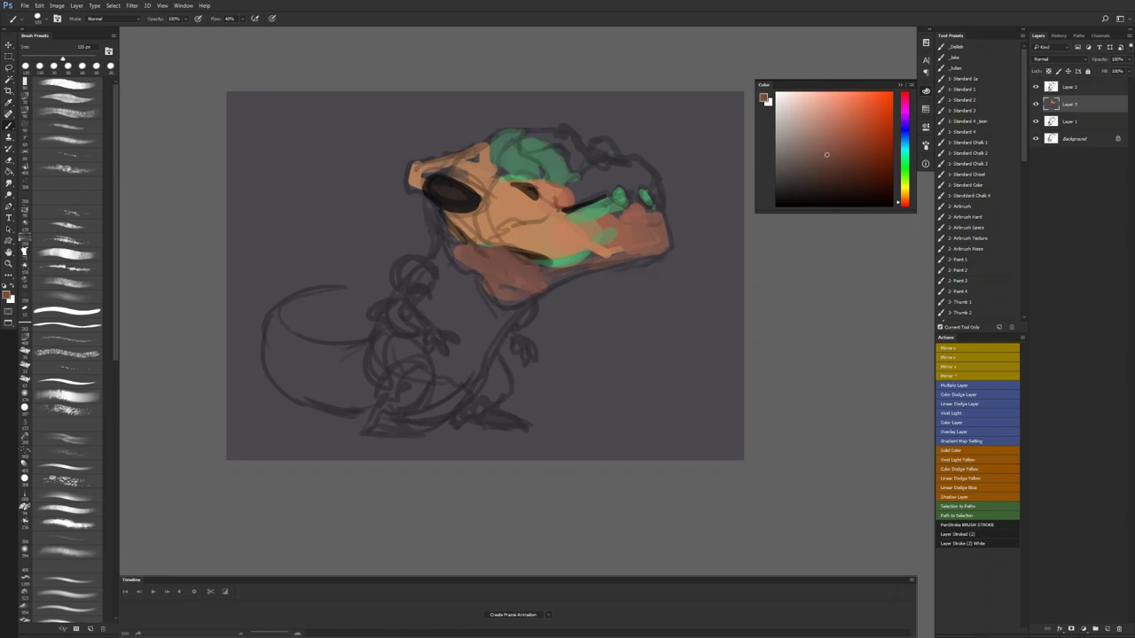
Step: Paint black shadow shapes at the back and front of the neck base, and mirror the canvas
{"action": "key", "text": "d"}
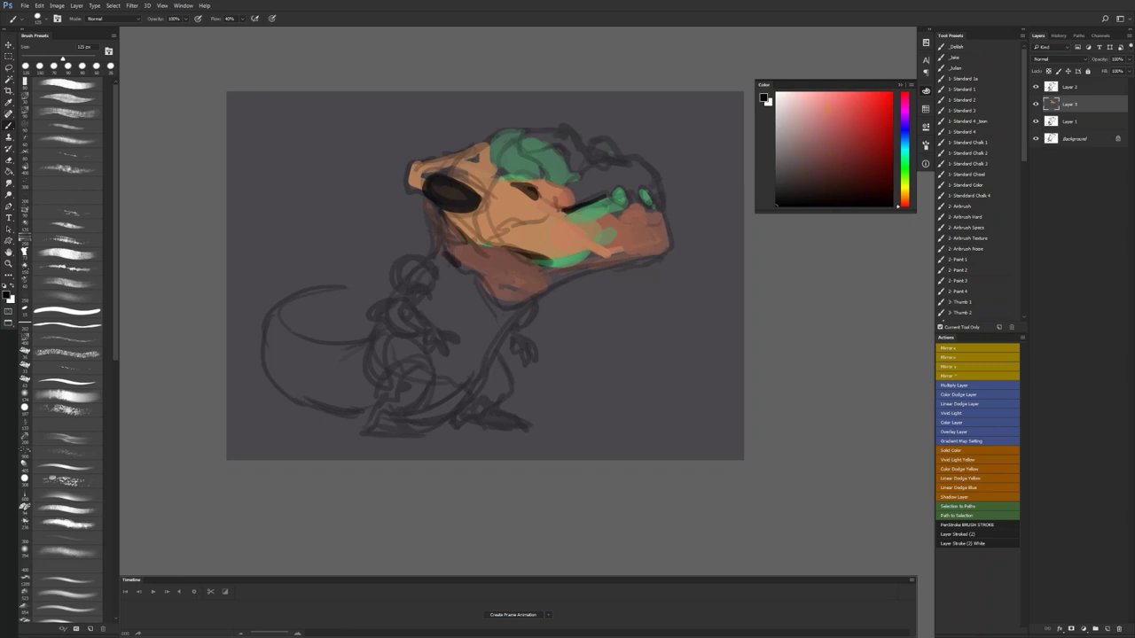
{"action": "mouse_move", "coordinate": [442, 252]}
{"action": "left_mouse_down"}
{"action": "mouse_move", "coordinate": [465, 308]}
{"action": "mouse_move", "coordinate": [515, 316]}
{"action": "left_mouse_up"}
{"action": "key", "text": "ctrl+shift+h"}
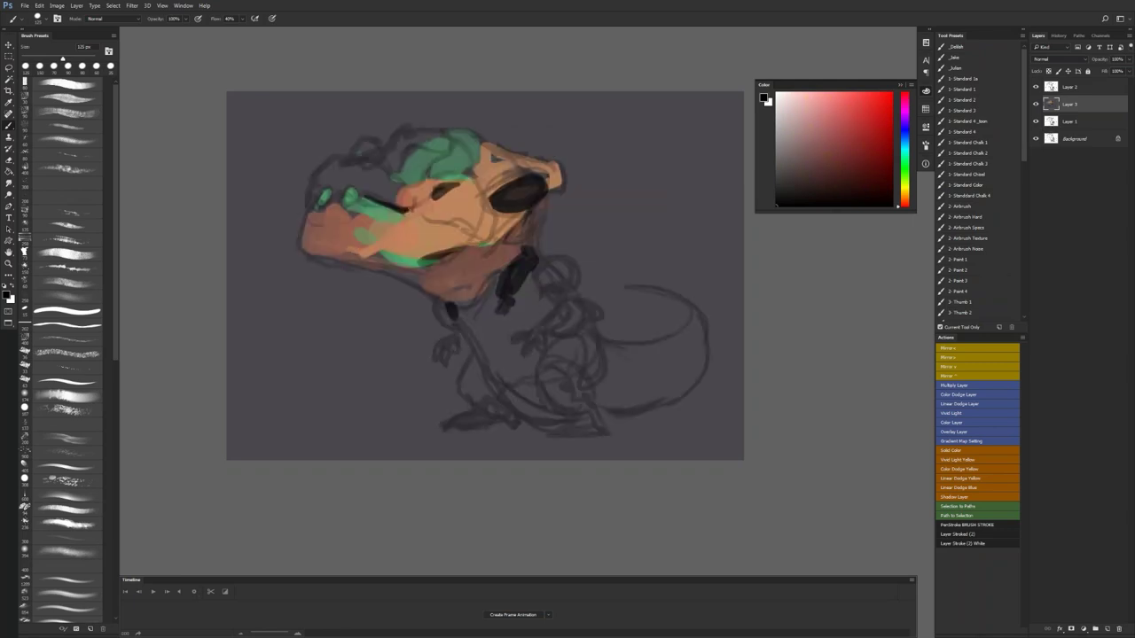
Step: Sample the reddish brown of the throat and paint it over the chest and shoulder with a larger brush
{"action": "left_click", "coordinate": [456, 273], "text": "alt"}
{"action": "key", "text": "bracketright"}
{"action": "key", "text": "bracketright"}
{"action": "mouse_move", "coordinate": [461, 310]}
{"action": "left_mouse_down"}
{"action": "mouse_move", "coordinate": [470, 335]}
{"action": "mouse_move", "coordinate": [500, 353]}
{"action": "left_mouse_up"}
{"action": "left_click_drag", "start_coordinate": [532, 295], "coordinate": [530, 307]}
{"action": "key", "text": "bracketleft"}
Step: Sample the head's green and paint the brow ridge and the small bump beyond it, mirroring the canvas between strokes
{"action": "left_click", "coordinate": [418, 167], "text": "alt"}
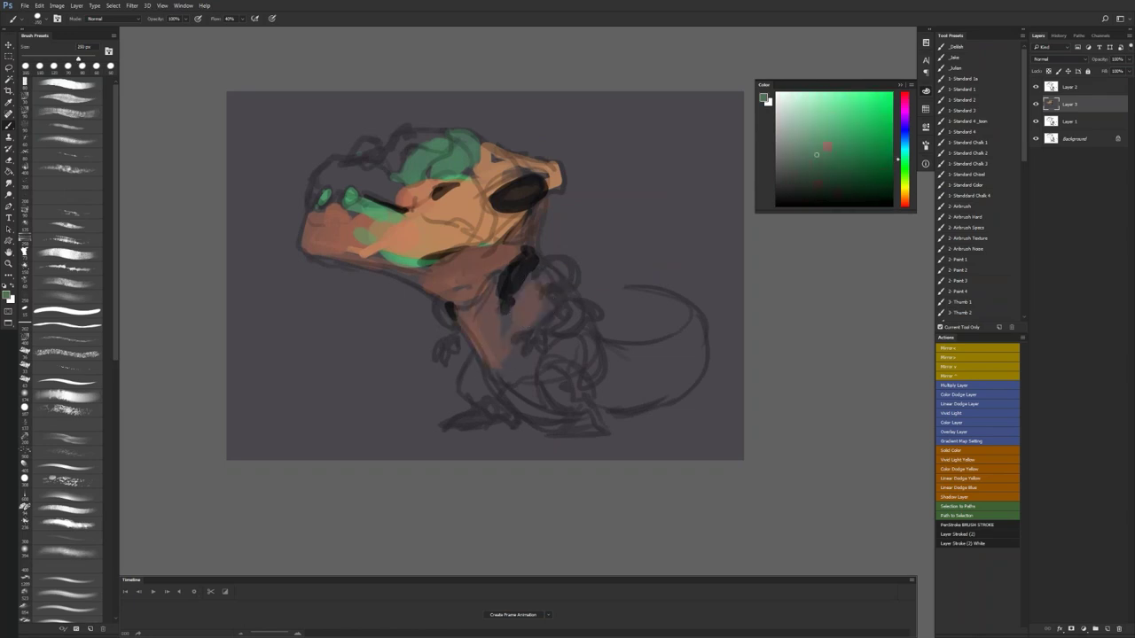
{"action": "left_click", "coordinate": [463, 142], "text": "alt"}
{"action": "key", "text": "bracketleft"}
{"action": "mouse_move", "coordinate": [407, 137]}
{"action": "left_mouse_down"}
{"action": "mouse_move", "coordinate": [379, 160]}
{"action": "mouse_move", "coordinate": [425, 135]}
{"action": "left_mouse_up"}
{"action": "key", "text": "ctrl+shift+h"}
{"action": "mouse_move", "coordinate": [597, 142]}
{"action": "left_mouse_down"}
{"action": "mouse_move", "coordinate": [614, 154]}
{"action": "mouse_move", "coordinate": [611, 144]}
{"action": "left_mouse_up"}
Step: Reduce the brush size and paint the dark eye shape in black under the green brow
{"action": "key", "text": "bracketleft"}
{"action": "key", "text": "bracketleft"}
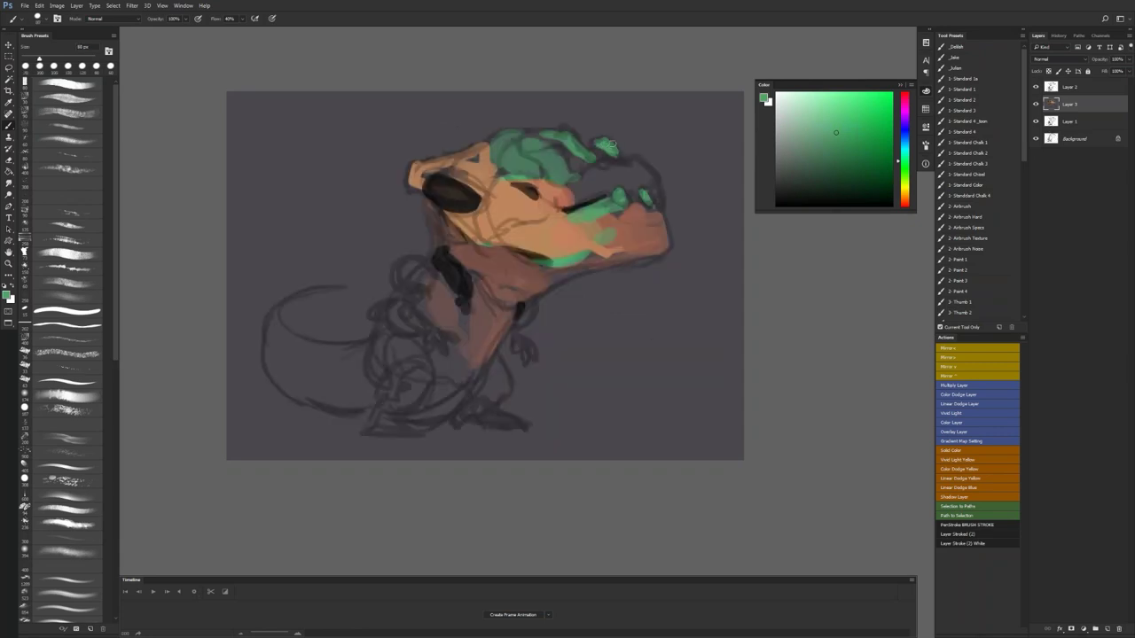
{"action": "key", "text": "d"}
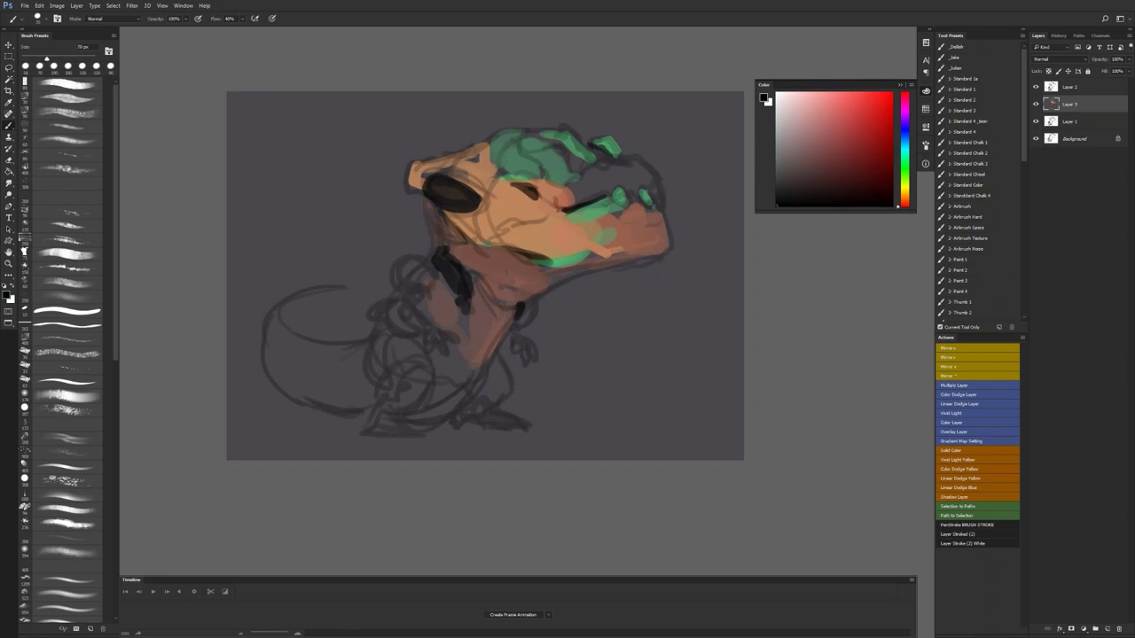
{"action": "left_click", "coordinate": [558, 147], "text": "alt"}
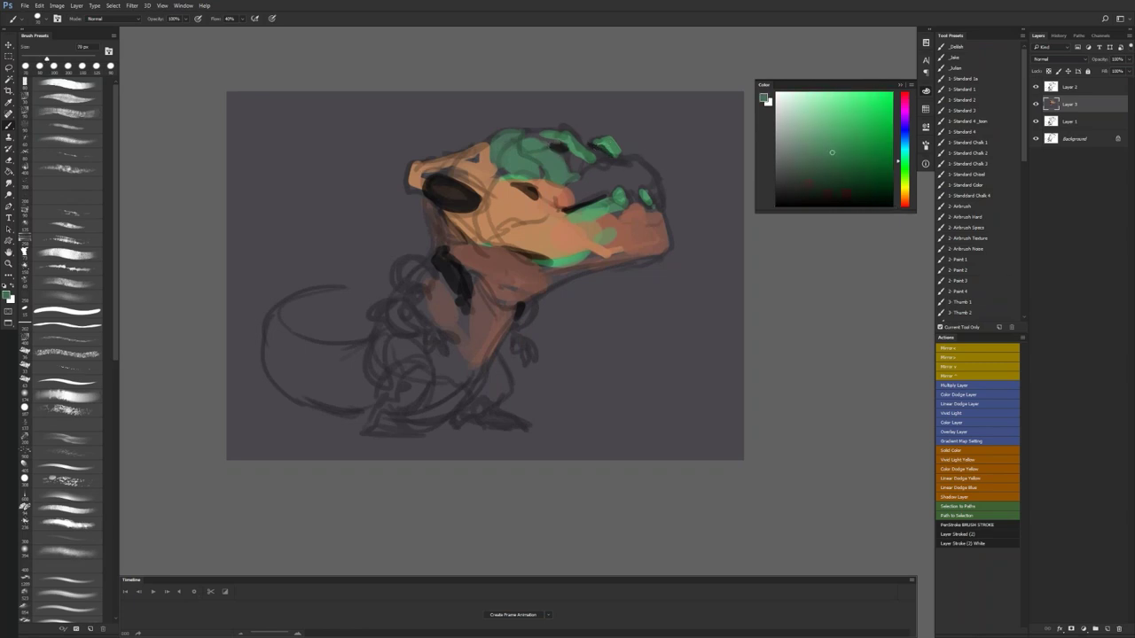
{"action": "key", "text": "d"}
{"action": "left_click_drag", "start_coordinate": [541, 151], "coordinate": [576, 152]}
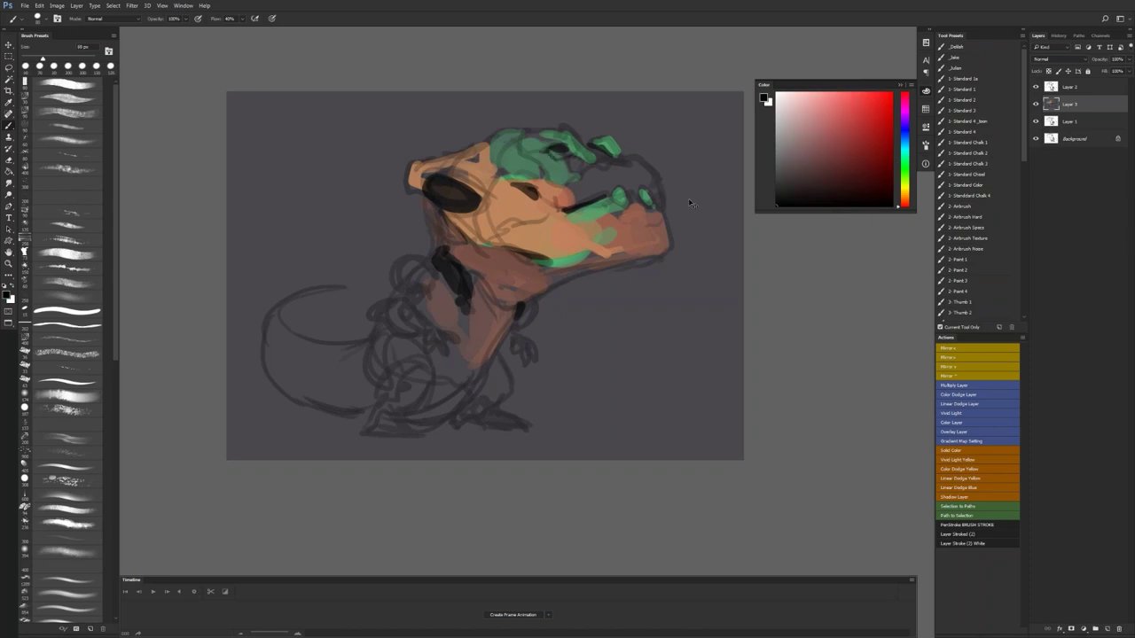
Step: Mirror the canvas, sample the green beside the eye and fill in the top of the head above it
{"action": "key", "text": "ctrl+f"}
{"action": "left_click", "coordinate": [411, 137], "text": "alt"}
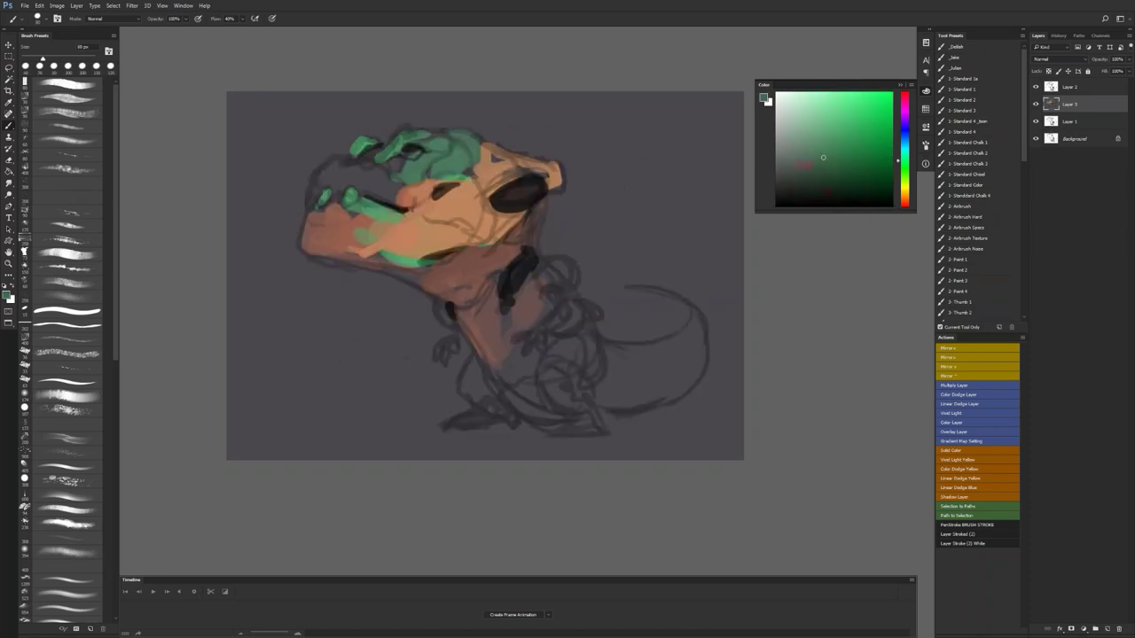
{"action": "left_click_drag", "start_coordinate": [434, 133], "coordinate": [443, 126]}
Step: Mirror the canvas and paint a brighter green highlight along the crown and brow ridge
{"action": "key", "text": "bracketright"}
{"action": "key", "text": "bracketright"}
{"action": "key", "text": "bracketright"}
{"action": "key", "text": "bracketright"}
{"action": "key", "text": "F1"}
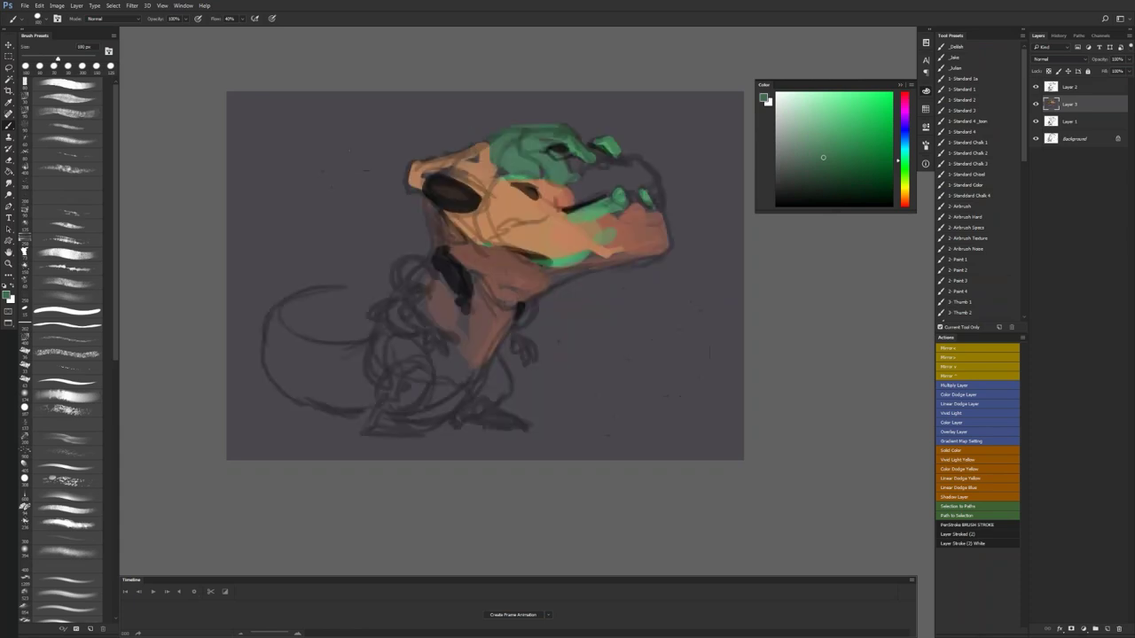
{"action": "left_click", "coordinate": [857, 130]}
{"action": "left_click_drag", "start_coordinate": [523, 135], "coordinate": [610, 145]}
Step: Sample the reddish brown of the lower jaw and paint the snout above the mouth with it
{"action": "key", "text": "bracketleft"}
{"action": "key", "text": "bracketleft"}
{"action": "key", "text": "bracketleft"}
{"action": "key", "text": "bracketleft"}
{"action": "left_click", "coordinate": [634, 227], "text": "alt"}
{"action": "key", "text": "bracketright"}
{"action": "mouse_move", "coordinate": [592, 150]}
{"action": "left_mouse_down"}
{"action": "mouse_move", "coordinate": [617, 161]}
{"action": "mouse_move", "coordinate": [608, 164]}
{"action": "mouse_move", "coordinate": [636, 161]}
{"action": "mouse_move", "coordinate": [653, 179]}
{"action": "mouse_move", "coordinate": [603, 165]}
{"action": "mouse_move", "coordinate": [601, 190]}
{"action": "mouse_move", "coordinate": [613, 169]}
{"action": "mouse_move", "coordinate": [626, 181]}
{"action": "left_mouse_up"}
{"action": "key", "text": "bracketright"}
{"action": "key", "text": "bracketright"}
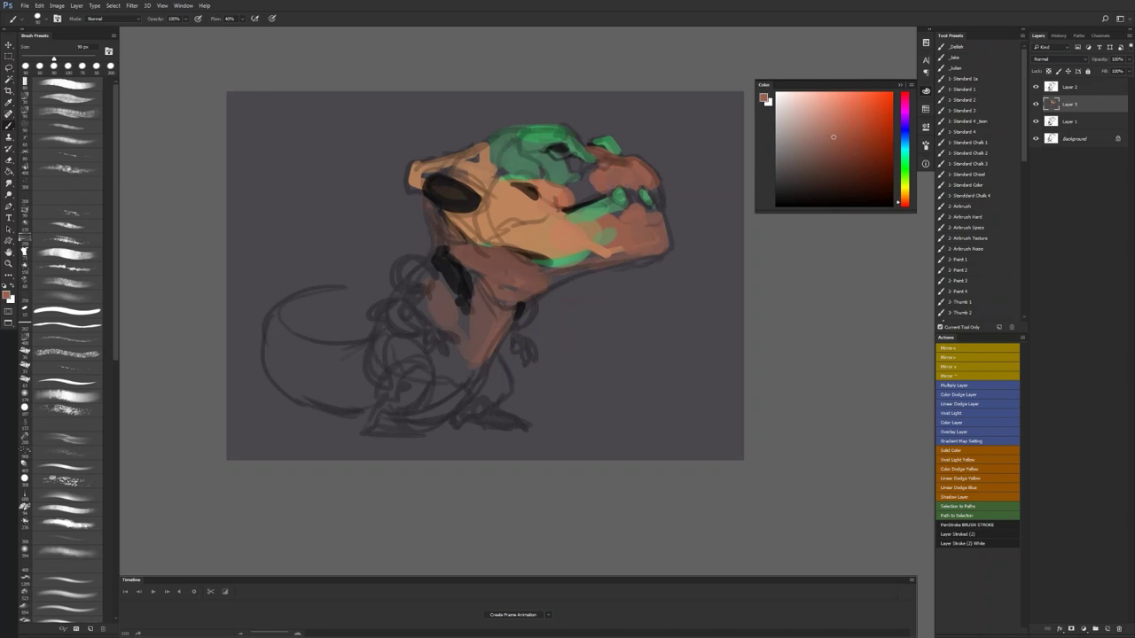
Step: Add small black accents between the eye and the snout and along the mouth, mirroring the canvas between strokes
{"action": "key", "text": "F2"}
{"action": "key", "text": "d"}
{"action": "key", "text": "bracketleft"}
{"action": "key", "text": "bracketleft"}
{"action": "key", "text": "bracketleft"}
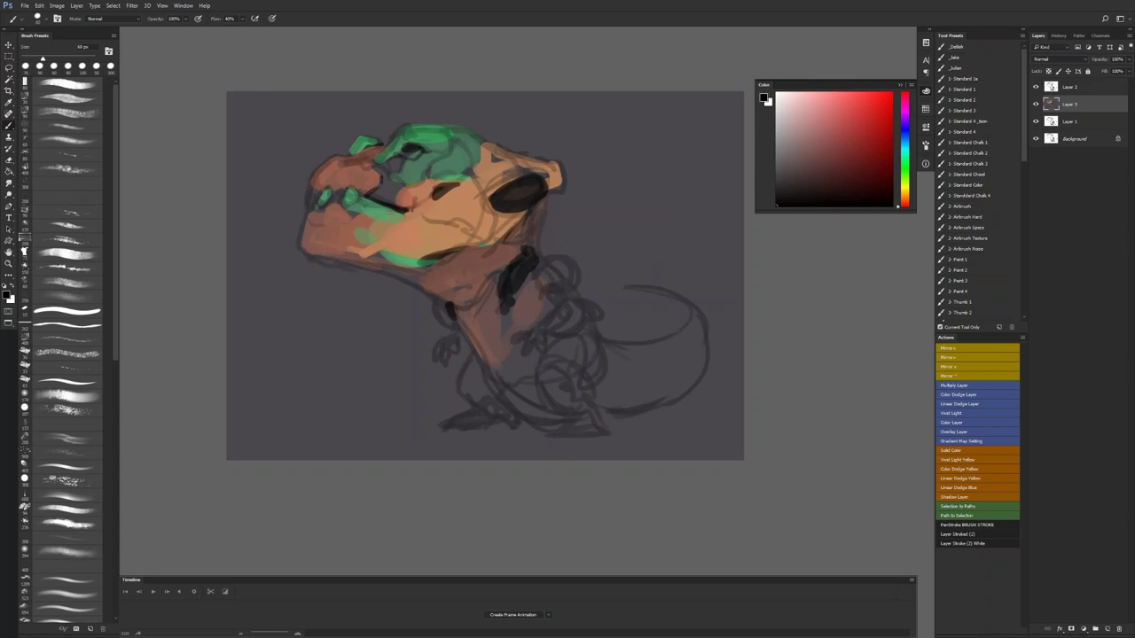
{"action": "left_click_drag", "start_coordinate": [383, 178], "coordinate": [392, 182]}
{"action": "key", "text": "F2"}
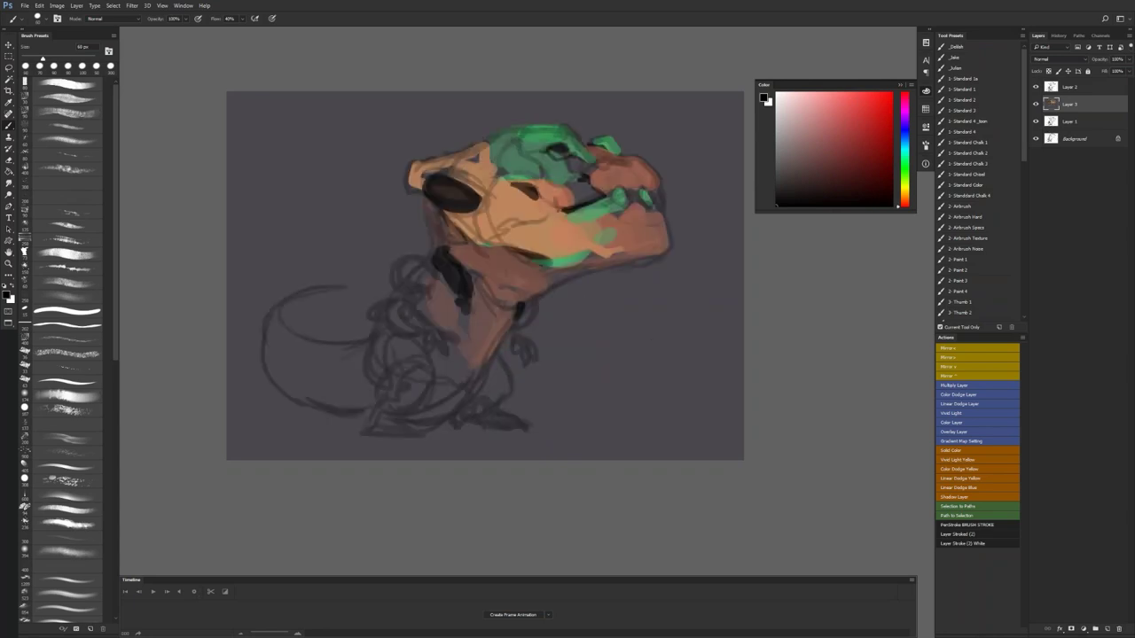
{"action": "left_click_drag", "start_coordinate": [614, 213], "coordinate": [623, 209]}
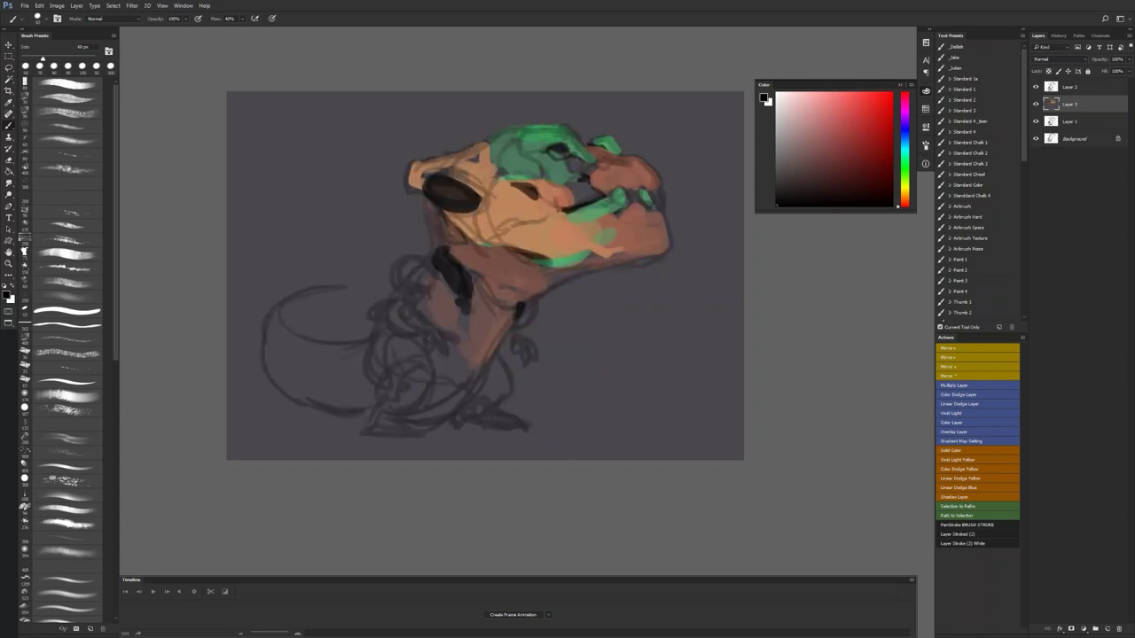
Step: Sample the green of the lip bumps, paint another small bump at the front of the mouth and mirror the canvas
{"action": "left_click", "coordinate": [620, 194], "text": "alt"}
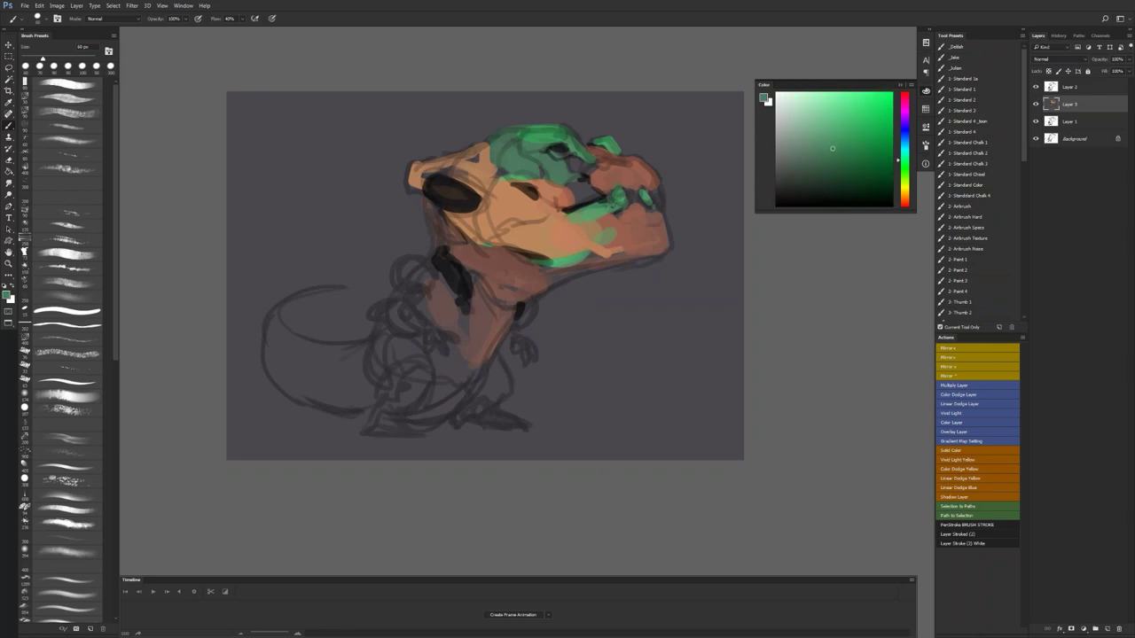
{"action": "left_click", "coordinate": [648, 195], "text": "alt"}
{"action": "left_click_drag", "start_coordinate": [646, 190], "coordinate": [667, 217]}
{"action": "key", "text": "bracketleft"}
{"action": "key", "text": "bracketleft"}
{"action": "key", "text": "ctrl+shift+h"}
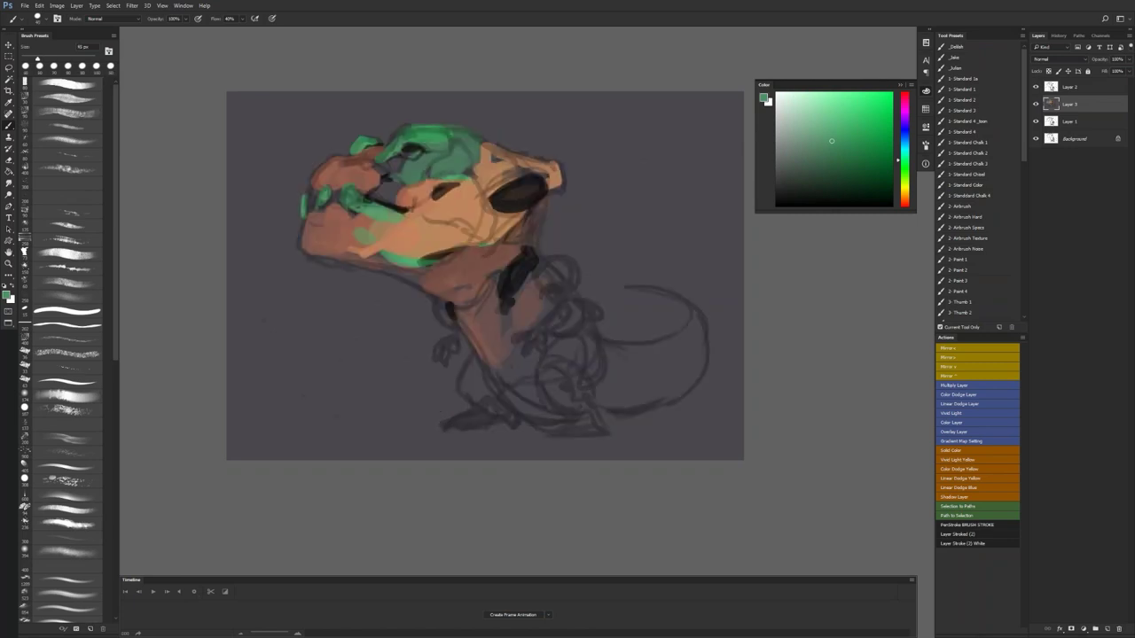
Step: Paint a dark brown shadow along the lower edge of the jaw, alternating black with sampled reddish brown
{"action": "key", "text": "d"}
{"action": "left_click", "coordinate": [308, 237], "text": "alt"}
{"action": "mouse_move", "coordinate": [302, 225]}
{"action": "left_mouse_down"}
{"action": "mouse_move", "coordinate": [299, 245]}
{"action": "mouse_move", "coordinate": [373, 258]}
{"action": "mouse_move", "coordinate": [376, 270]}
{"action": "left_mouse_up"}
{"action": "key", "text": "]"}
{"action": "key", "text": "]"}
{"action": "key", "text": "]"}
{"action": "key", "text": "]"}
{"action": "key", "text": "]"}
{"action": "key", "text": "]"}
{"action": "key", "text": "]"}
{"action": "key", "text": "d"}
{"action": "left_click", "coordinate": [307, 241], "text": "alt"}
{"action": "key", "text": "d"}
Step: Sample the dark brown under the jaw, paint a small oval spot on the orange cheek and mirror the canvas
{"action": "left_click", "coordinate": [368, 260], "text": "alt"}
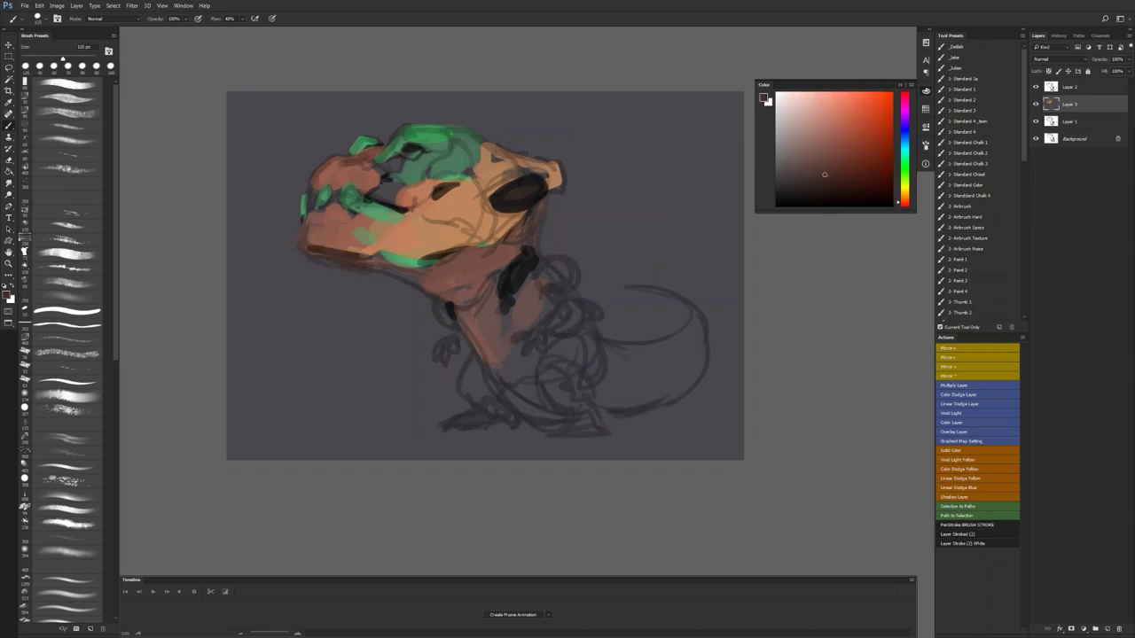
{"action": "key", "text": "bracketleft"}
{"action": "key", "text": "bracketleft"}
{"action": "left_click_drag", "start_coordinate": [443, 231], "coordinate": [464, 231]}
{"action": "key", "text": "ctrl+shift+h"}
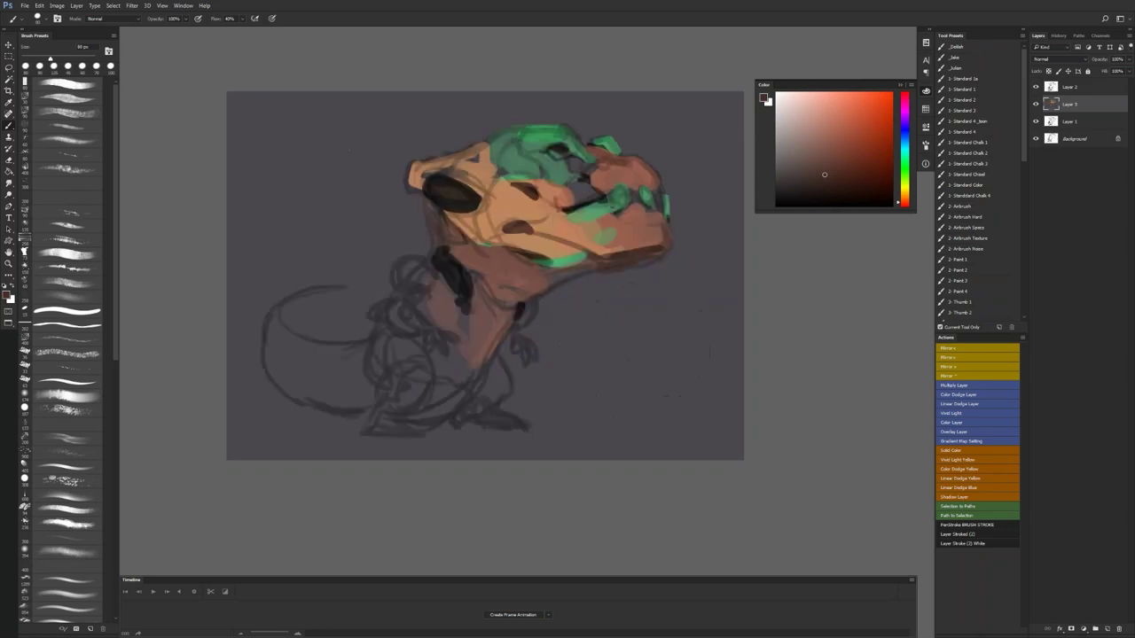
Step: Paint black contour lines along the throat, neck and chest, and mirror the canvas
{"action": "key", "text": "d"}
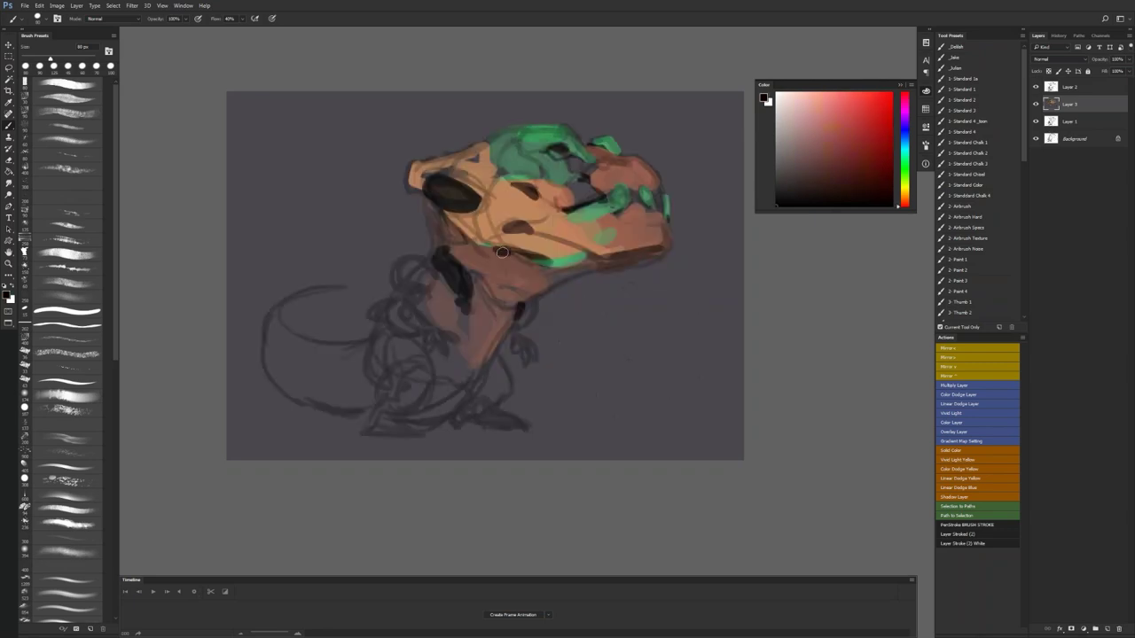
{"action": "mouse_move", "coordinate": [500, 286]}
{"action": "left_mouse_down"}
{"action": "mouse_move", "coordinate": [526, 303]}
{"action": "mouse_move", "coordinate": [493, 307]}
{"action": "left_mouse_up"}
{"action": "mouse_move", "coordinate": [422, 298]}
{"action": "left_mouse_down"}
{"action": "mouse_move", "coordinate": [465, 327]}
{"action": "mouse_move", "coordinate": [484, 362]}
{"action": "mouse_move", "coordinate": [521, 319]}
{"action": "left_mouse_up"}
{"action": "key", "text": "ctrl+shift+h"}
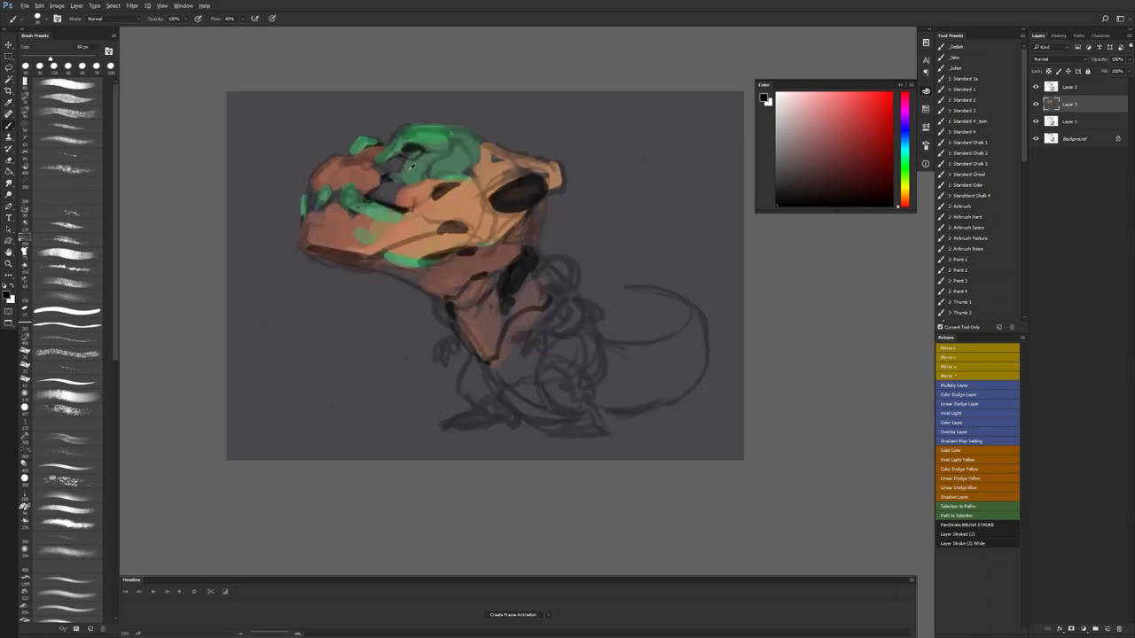
Step: Sample the brow's green and paint small strokes between the eye and the snout with a smaller brush
{"action": "left_click", "coordinate": [411, 168], "text": "alt"}
{"action": "left_click", "coordinate": [396, 156], "text": "alt"}
{"action": "key", "text": "bracketleft"}
{"action": "key", "text": "bracketleft"}
{"action": "key", "text": "bracketleft"}
{"action": "key", "text": "bracketleft"}
{"action": "left_click_drag", "start_coordinate": [391, 167], "coordinate": [377, 172]}
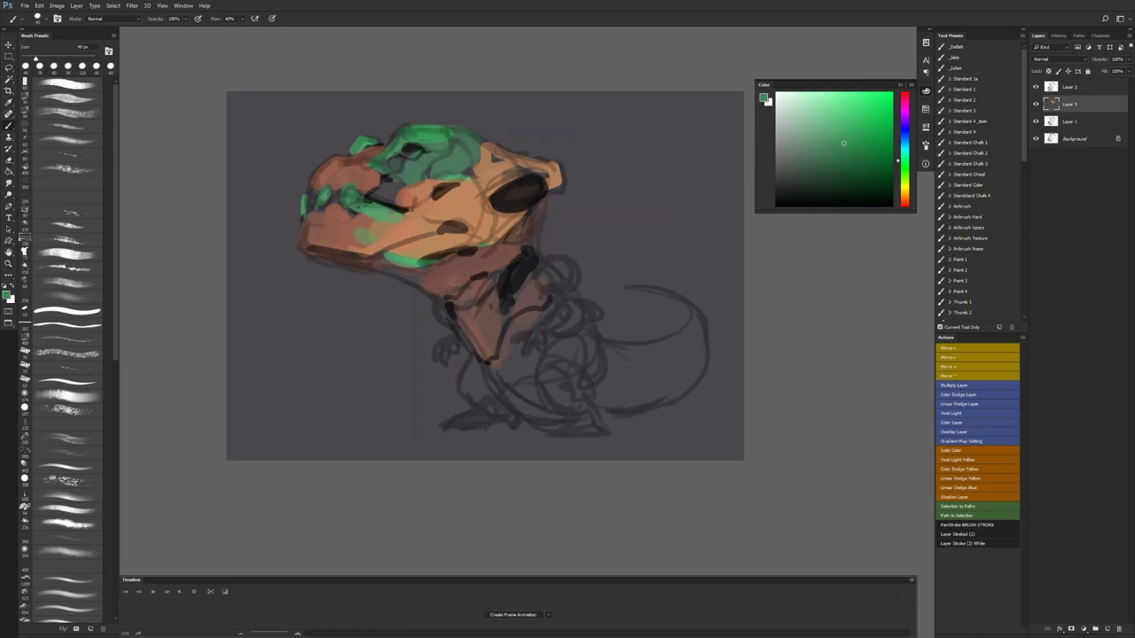
Step: Mirror the canvas and paint small black marks on the snout and at the back edge of the green crown
{"action": "key", "text": "F2"}
{"action": "key", "text": "d"}
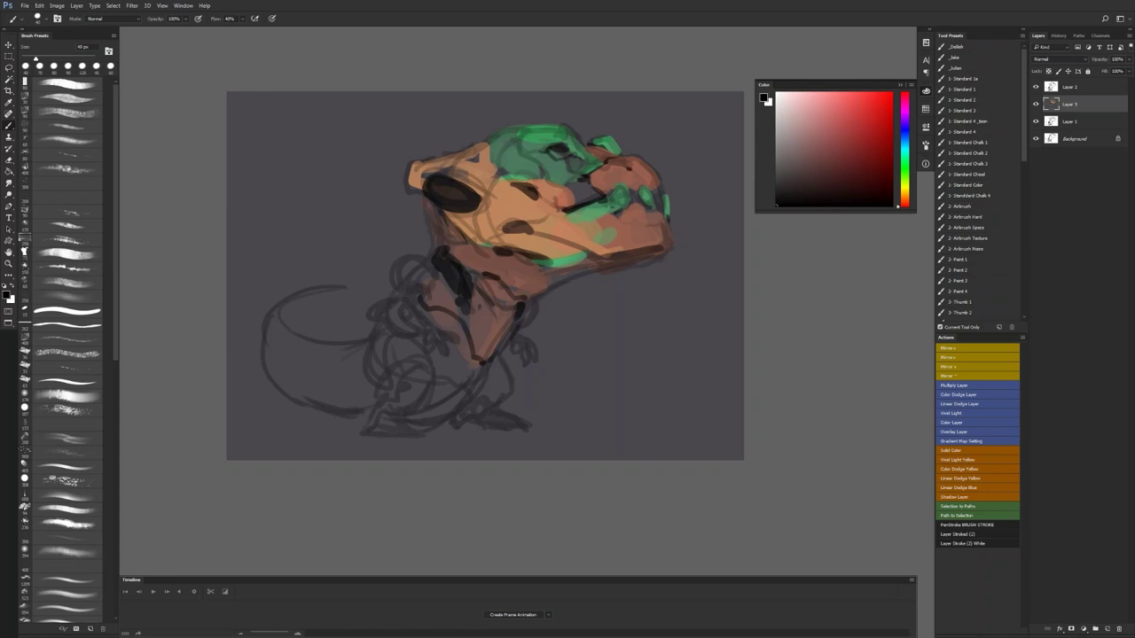
{"action": "left_click", "coordinate": [484, 162], "text": "alt"}
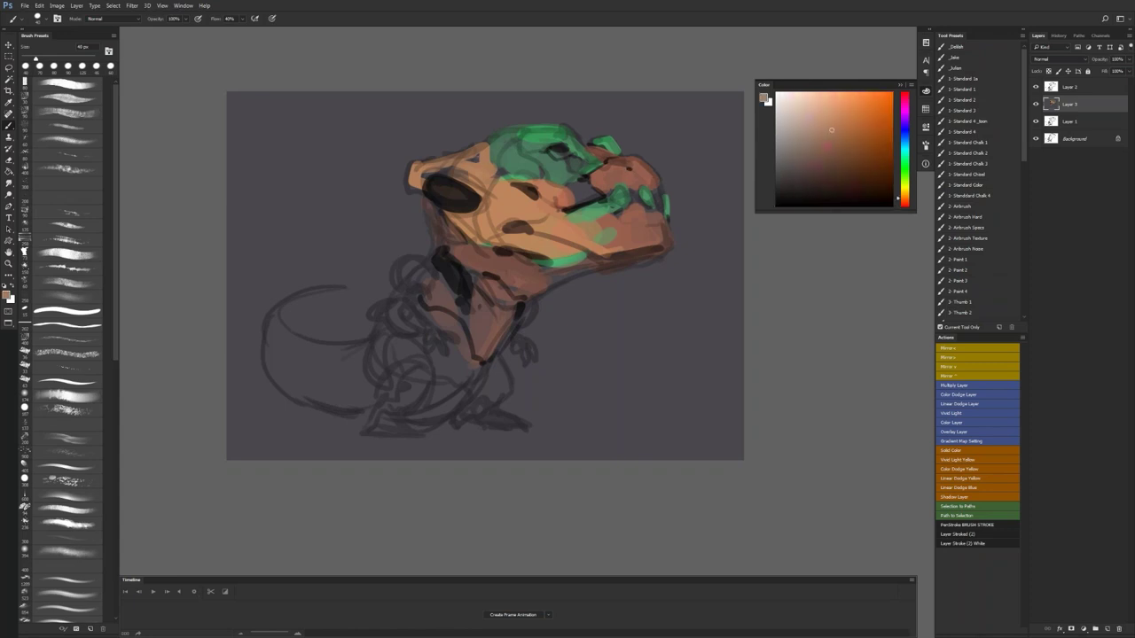
{"action": "key", "text": "d"}
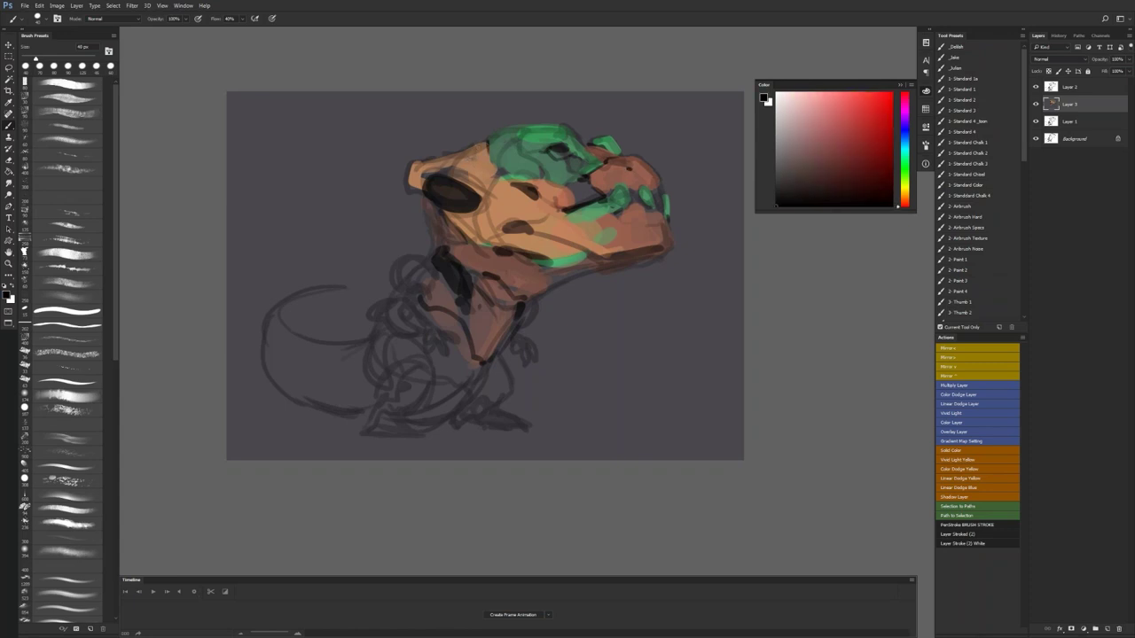
{"action": "key", "text": "bracketright"}
{"action": "left_click_drag", "start_coordinate": [481, 142], "coordinate": [486, 148]}
{"action": "left_click", "coordinate": [514, 276], "text": "alt"}
{"action": "key", "text": "ctrl+shift+h"}
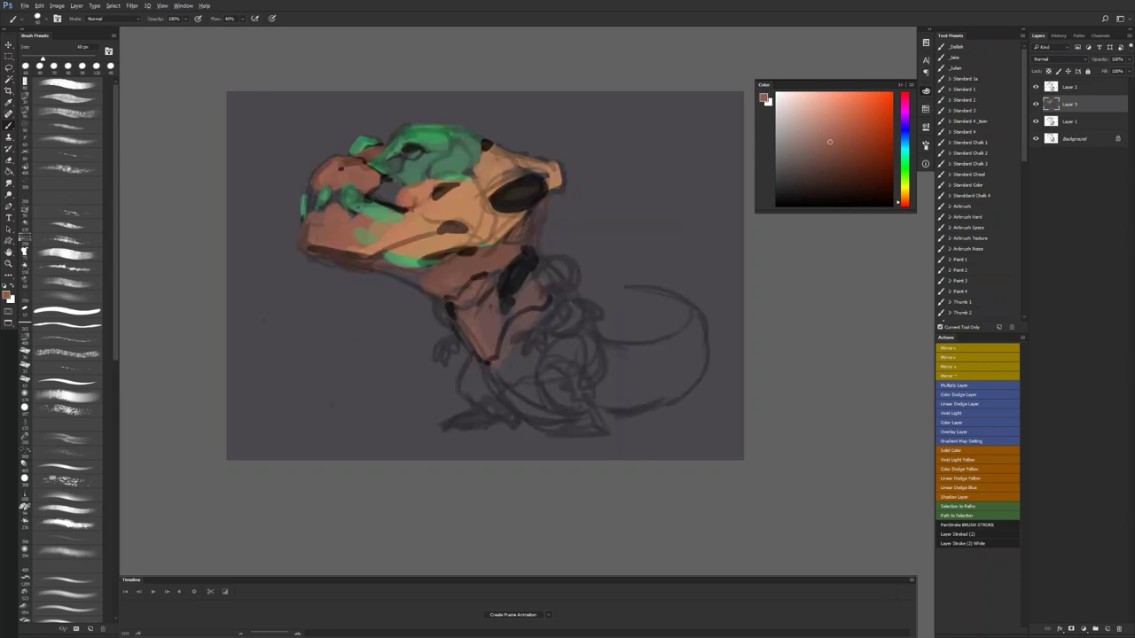
Step: Sample the bright green by the eye and strengthen the highlight along the top of the head
{"action": "left_click", "coordinate": [414, 162], "text": "alt"}
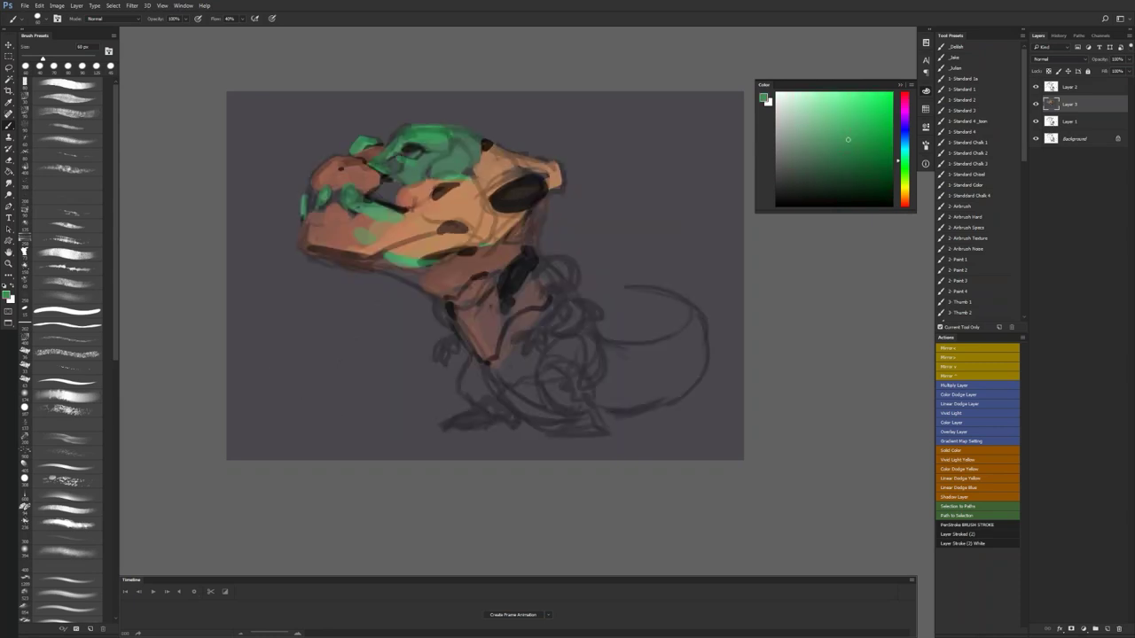
{"action": "key", "text": "F2"}
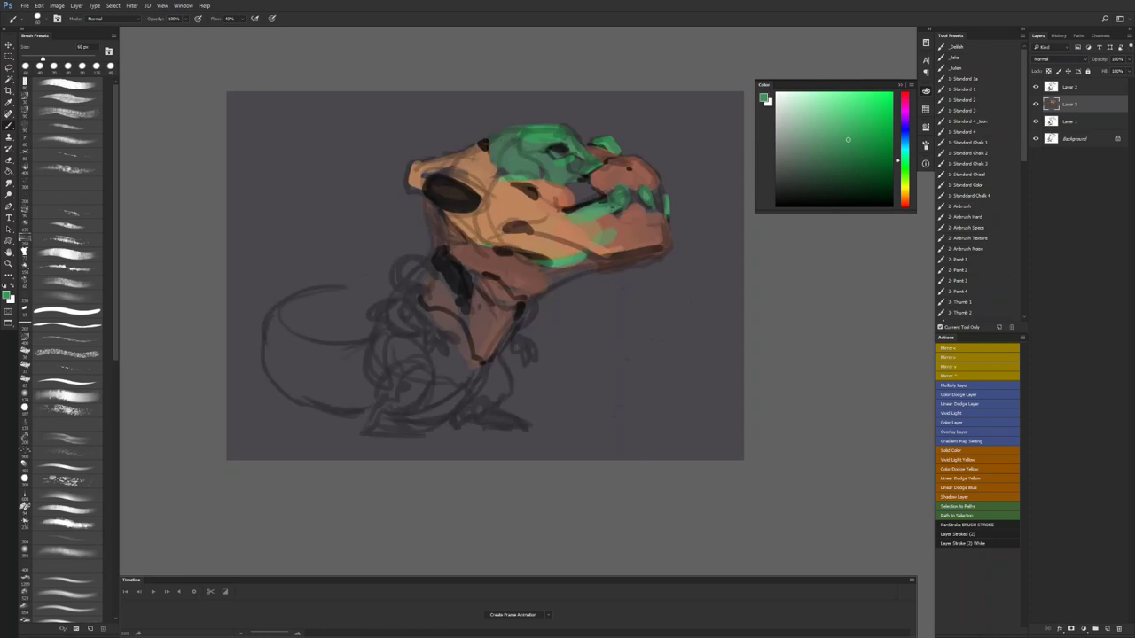
{"action": "key", "text": "F2"}
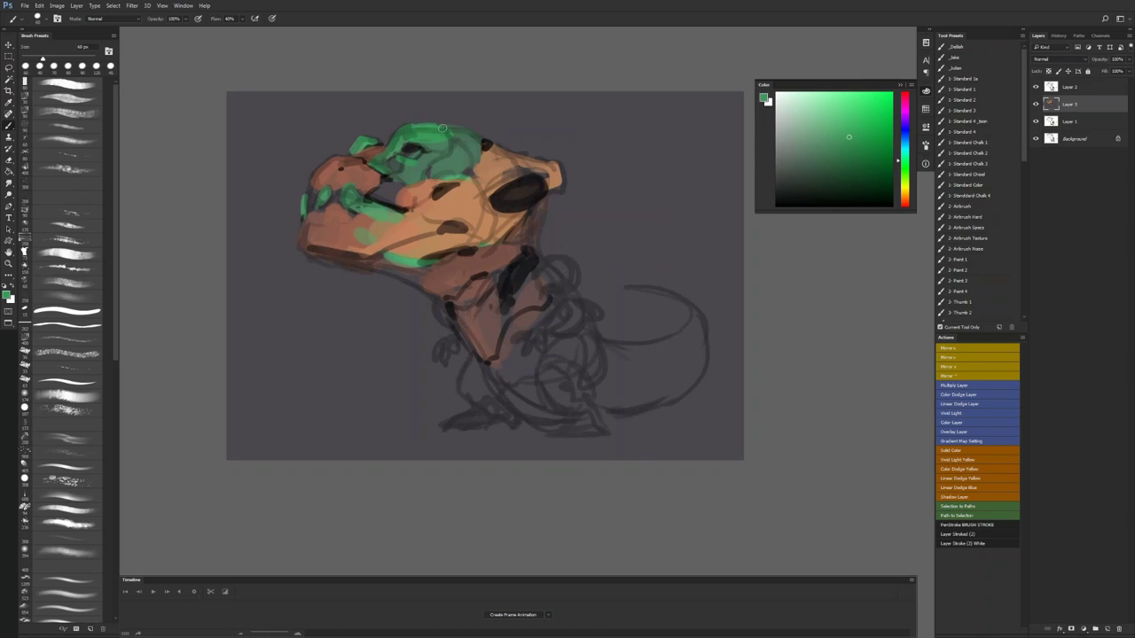
{"action": "left_click", "coordinate": [468, 135], "text": "alt"}
Step: Paint a thin black crease in the green area behind the eye and mirror the canvas
{"action": "key", "text": "d"}
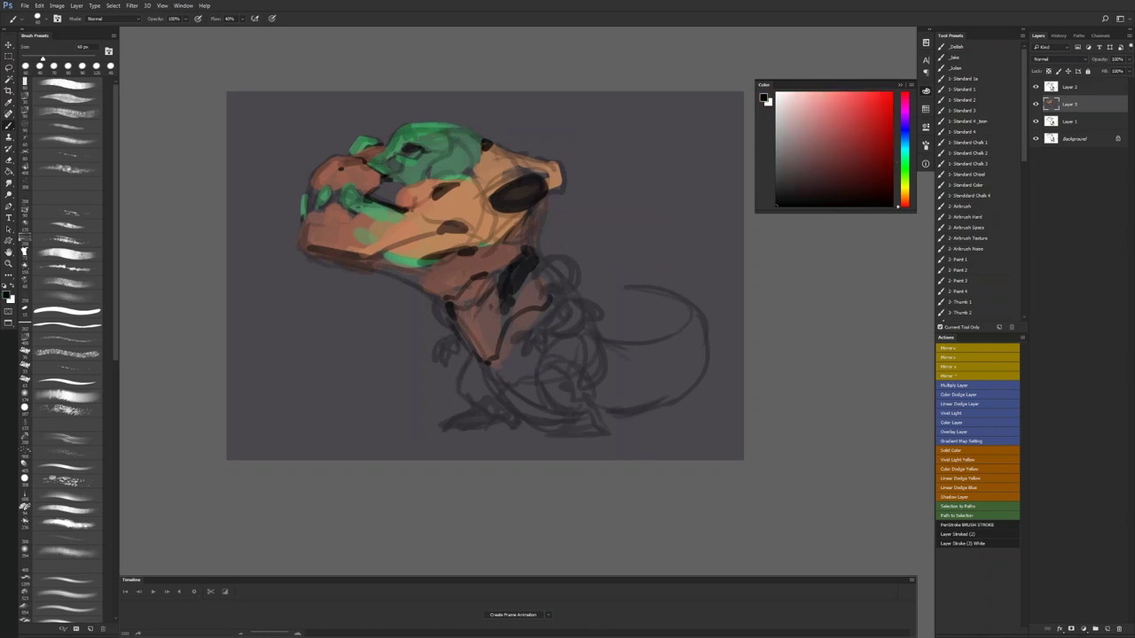
{"action": "key", "text": "bracketleft"}
{"action": "mouse_move", "coordinate": [451, 153]}
{"action": "left_mouse_down"}
{"action": "mouse_move", "coordinate": [422, 170]}
{"action": "mouse_move", "coordinate": [434, 164]}
{"action": "left_mouse_up"}
{"action": "key", "text": "F2"}
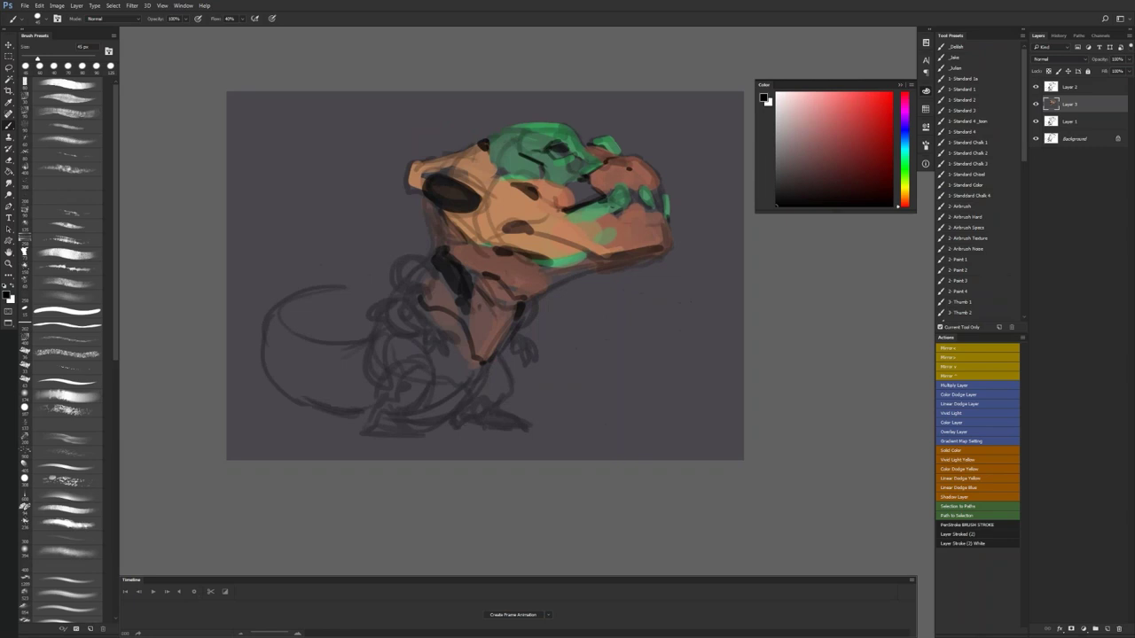
Step: Sample surrounding greens and refine the edges of the dark crease behind the eye
{"action": "left_click", "coordinate": [526, 161], "text": "alt"}
{"action": "left_click_drag", "start_coordinate": [521, 154], "coordinate": [543, 168]}
{"action": "left_click", "coordinate": [538, 163], "text": "alt"}
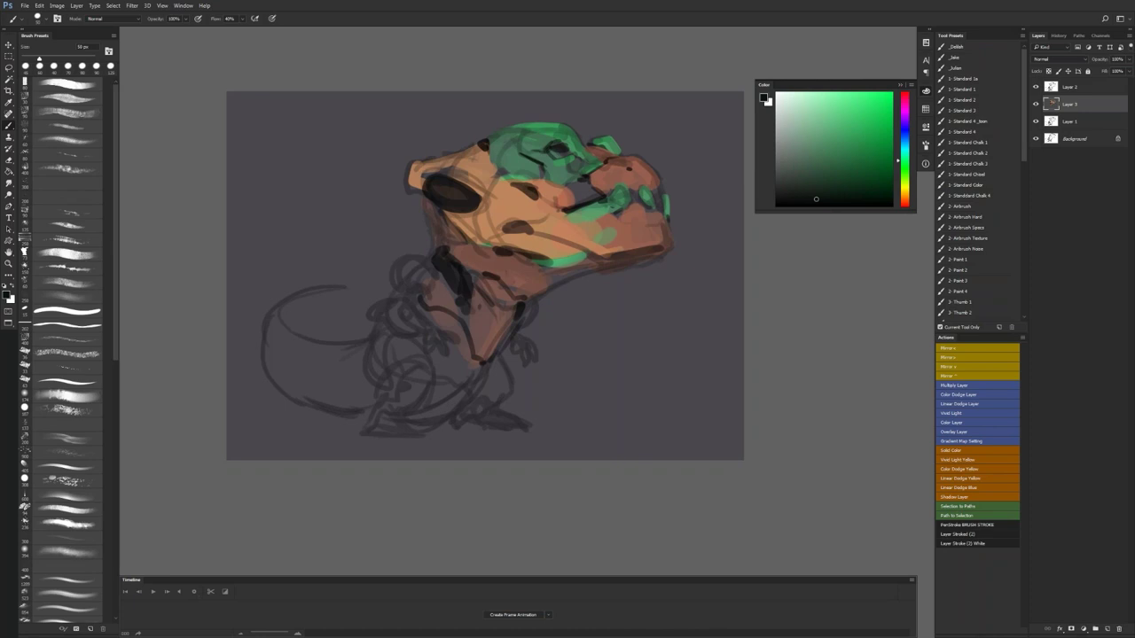
{"action": "left_click", "coordinate": [530, 162], "text": "alt"}
{"action": "left_click", "coordinate": [554, 150], "text": "alt"}
Step: Darken the eye socket with black and add a sampled dark green stroke above the eye
{"action": "key", "text": "d"}
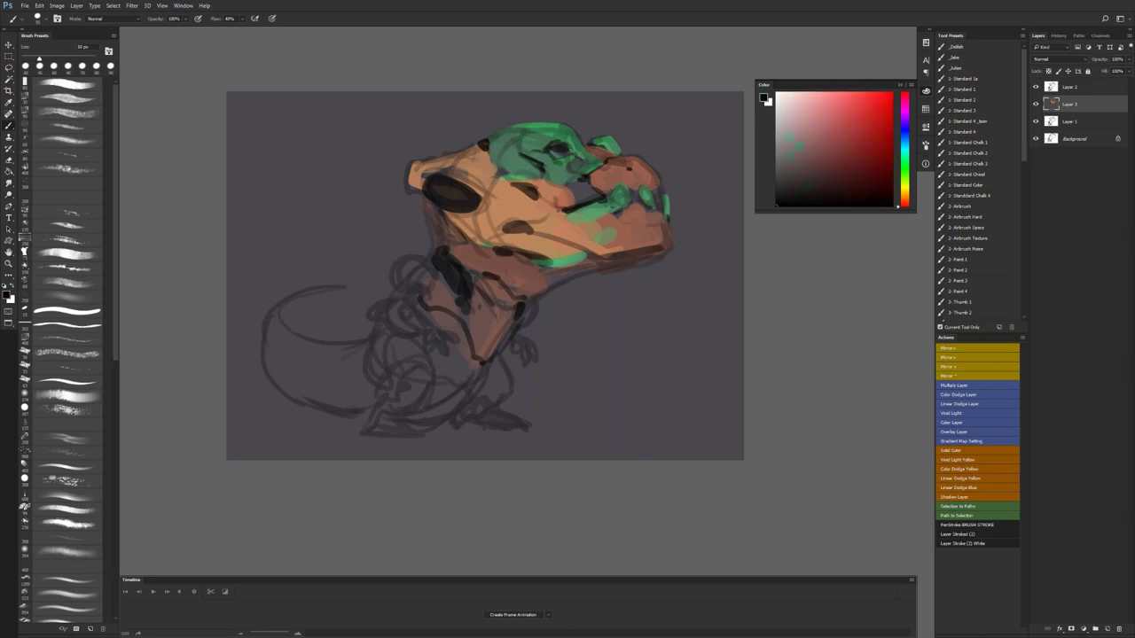
{"action": "left_click", "coordinate": [571, 143], "text": "alt"}
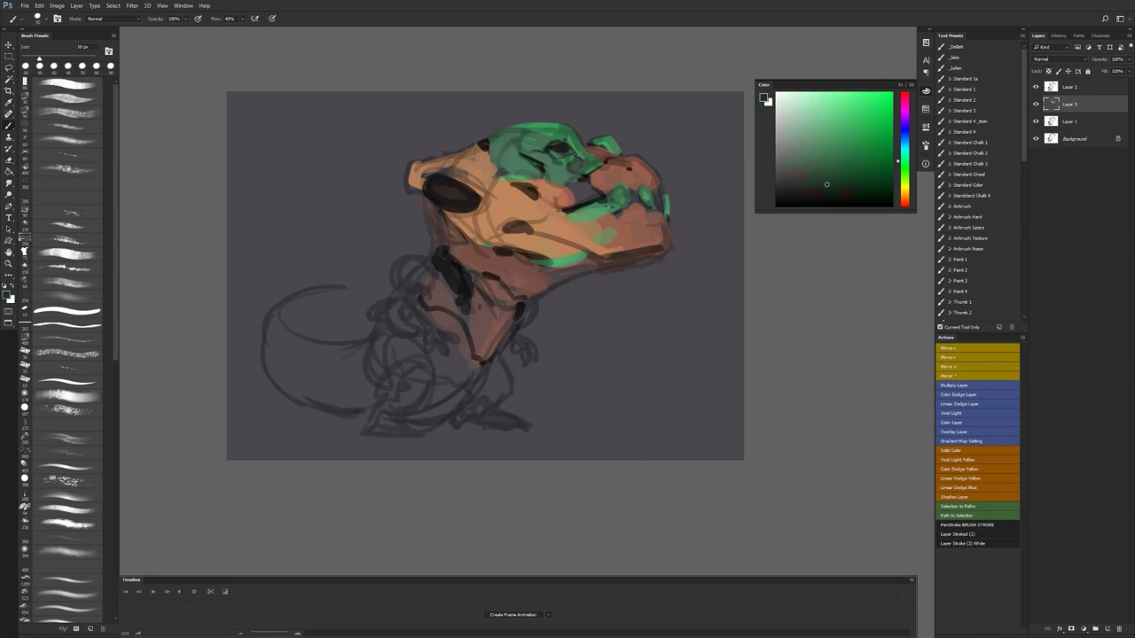
{"action": "left_click_drag", "start_coordinate": [559, 136], "coordinate": [566, 140]}
Step: Pick a lighter green, highlight the eyelid around the eye and check the head in the mirrored view
{"action": "left_click", "coordinate": [543, 144], "text": "alt"}
{"action": "left_click_drag", "start_coordinate": [849, 150], "coordinate": [849, 138]}
{"action": "key", "text": "ctrl+shift+h"}
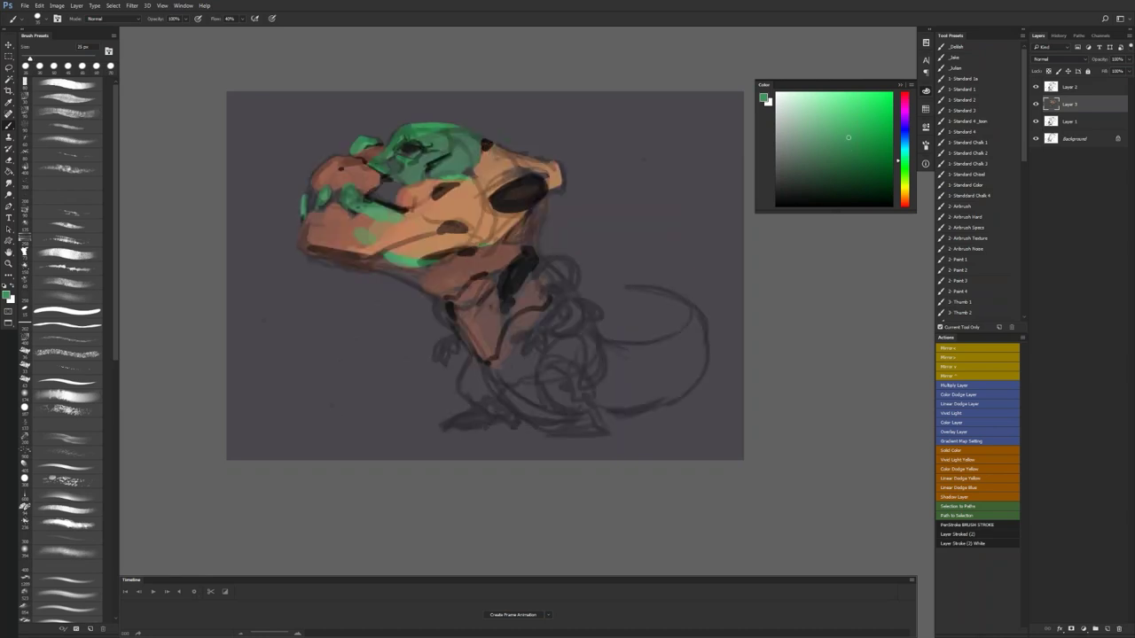
{"action": "key", "text": "ctrl+shift+h"}
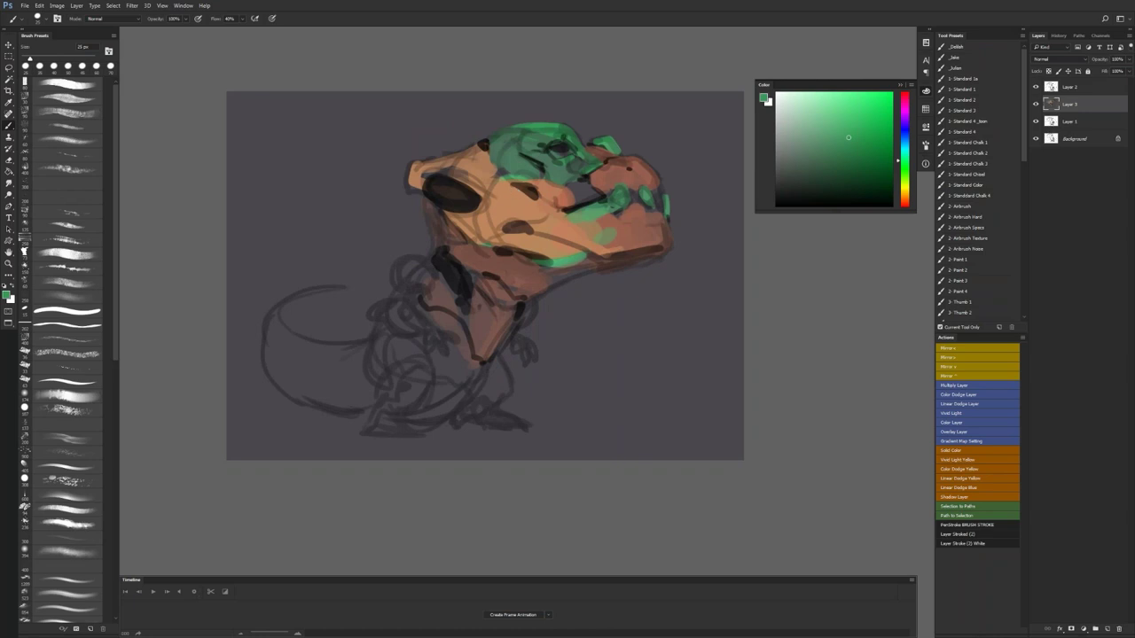
Step: Check the head in mirrored view, sample the crown's green and extend the ridge upward above the eye
{"action": "key", "text": "F2"}
{"action": "key", "text": "d"}
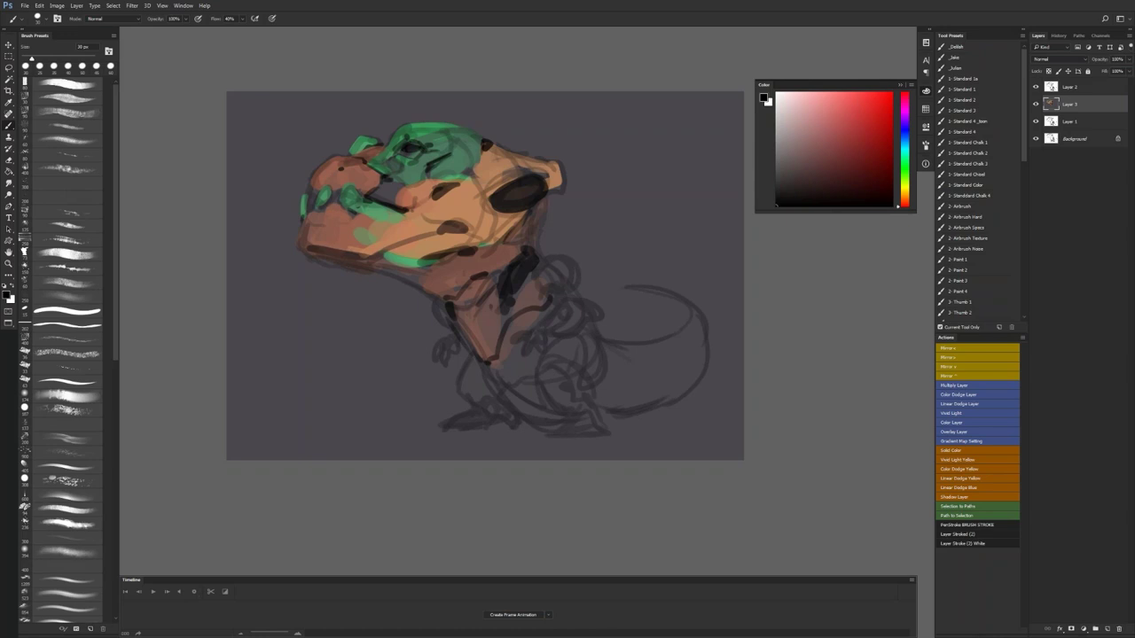
{"action": "key", "text": "F2"}
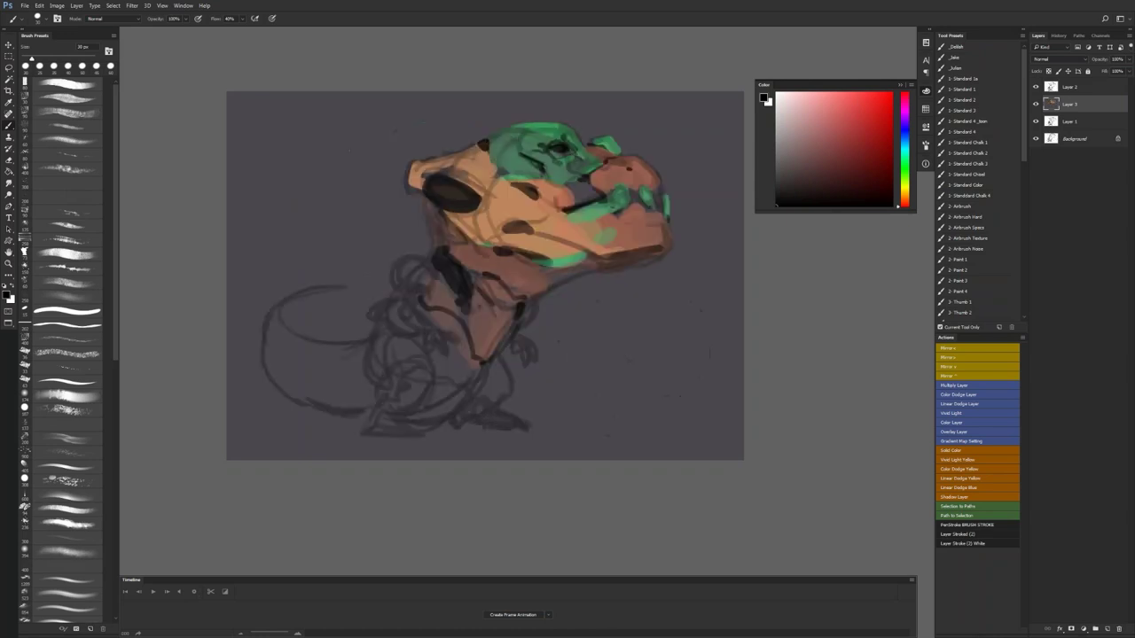
{"action": "left_click", "coordinate": [532, 122], "text": "alt"}
{"action": "mouse_move", "coordinate": [545, 121]}
{"action": "left_mouse_down"}
{"action": "mouse_move", "coordinate": [521, 126]}
{"action": "mouse_move", "coordinate": [565, 127]}
{"action": "left_mouse_up"}
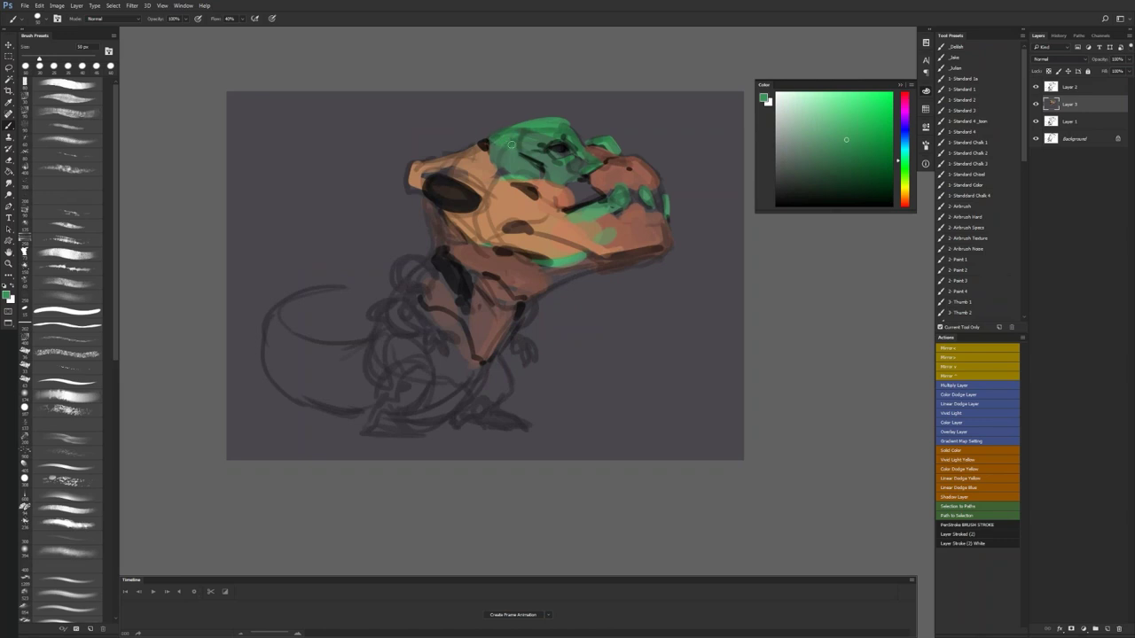
Step: Sample orange beside the green patch and refine the boundary between the green crown and the cheek
{"action": "key", "text": "d"}
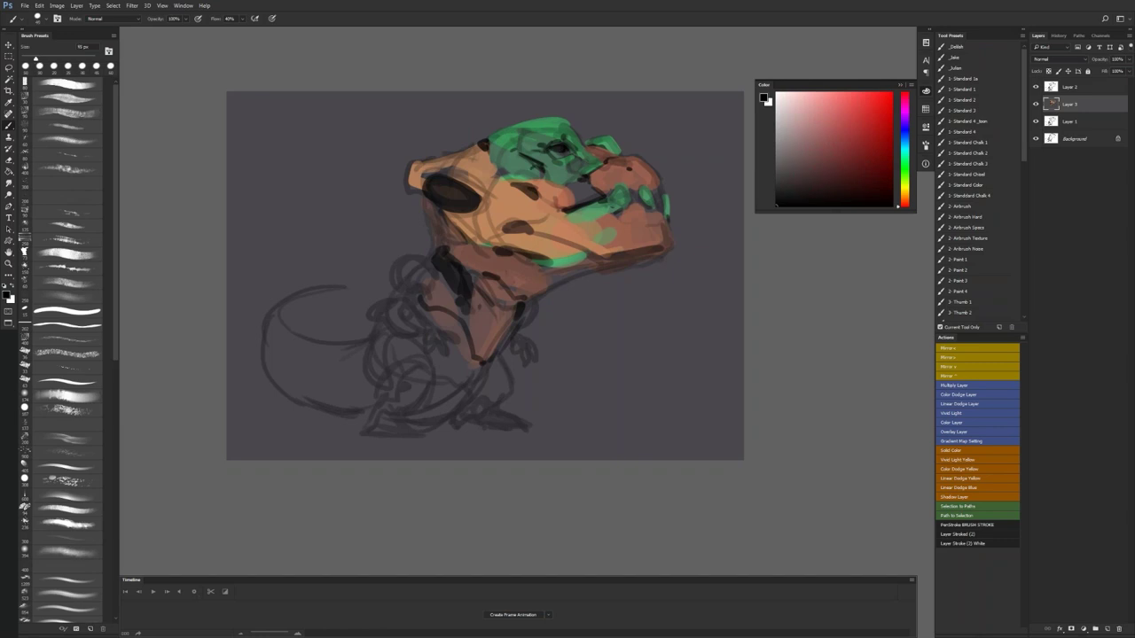
{"action": "left_click", "coordinate": [509, 175], "text": "alt"}
{"action": "key", "text": "bracketright"}
{"action": "key", "text": "d"}
{"action": "left_click_drag", "start_coordinate": [515, 177], "coordinate": [529, 179]}
{"action": "left_click", "coordinate": [521, 182], "text": "alt"}
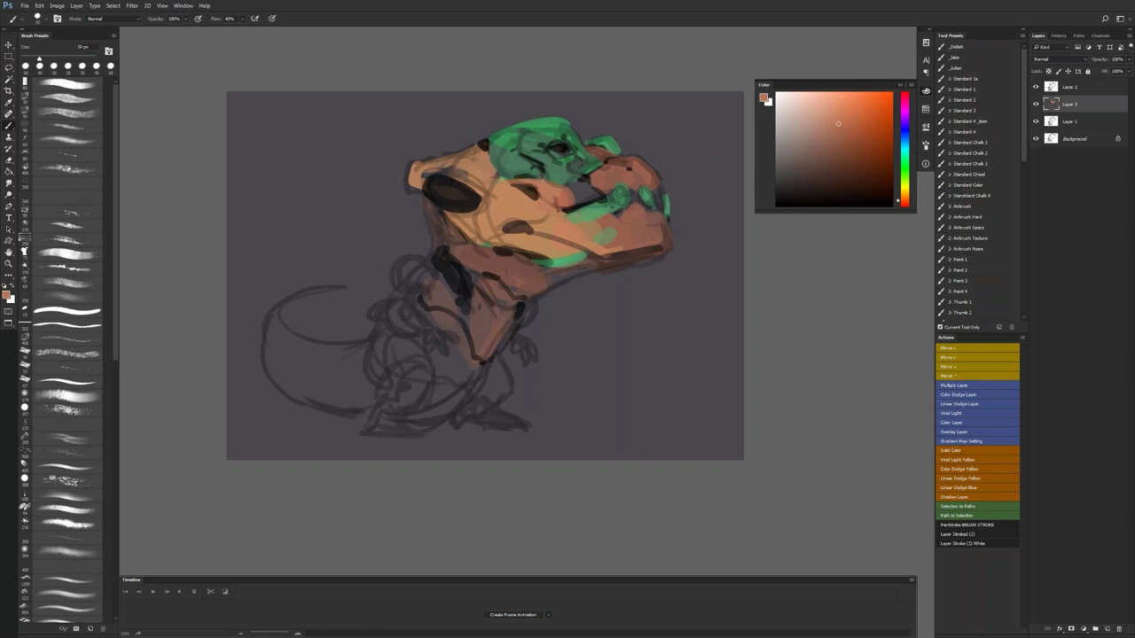
Step: Sample brown from the snout in mirrored view, flip the canvas back and darken the snout's edges
{"action": "key", "text": "ctrl+shift+h"}
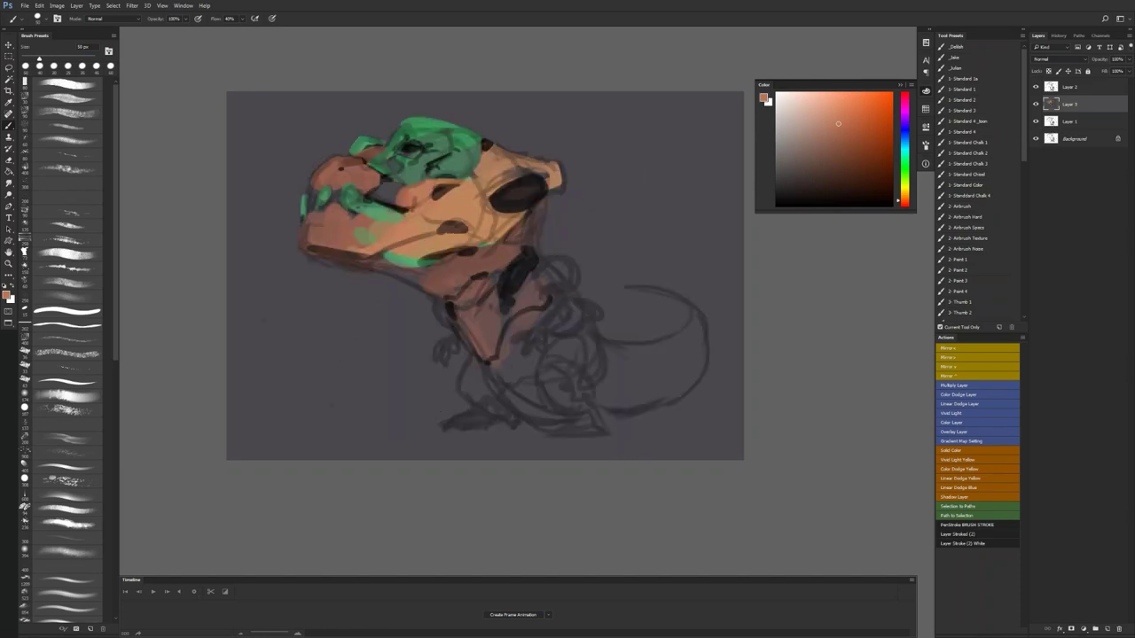
{"action": "left_click_drag", "start_coordinate": [479, 266], "coordinate": [586, 272]}
{"action": "left_click", "coordinate": [445, 175], "text": "alt"}
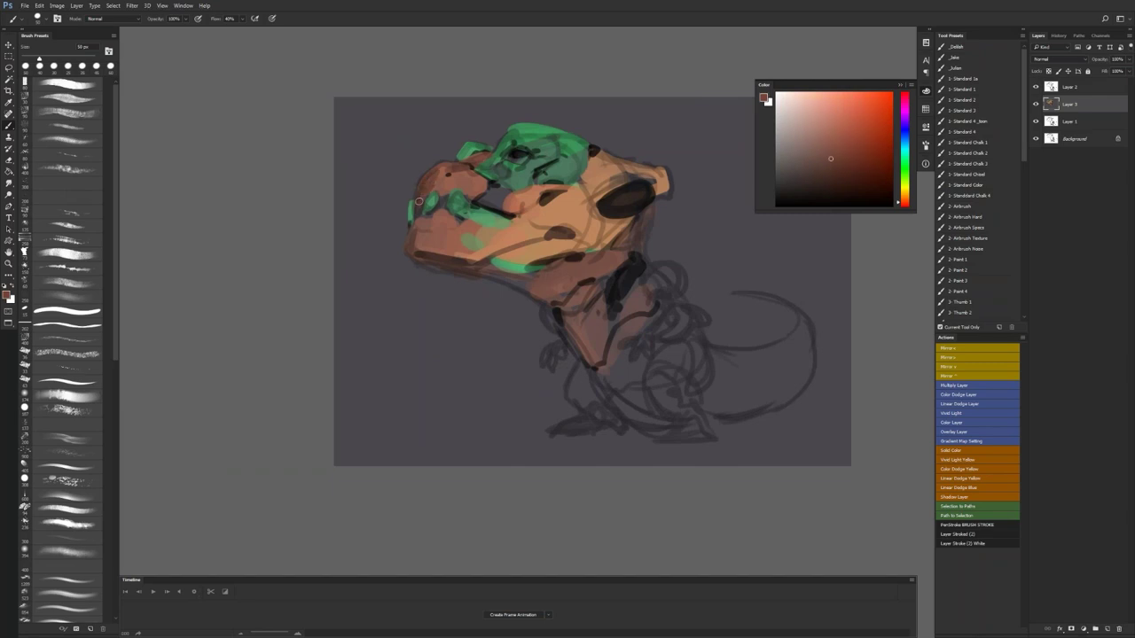
{"action": "key", "text": "F1"}
{"action": "left_click_drag", "start_coordinate": [543, 256], "coordinate": [329, 239]}
{"action": "key", "text": "bracketright"}
{"action": "key", "text": "bracketright"}
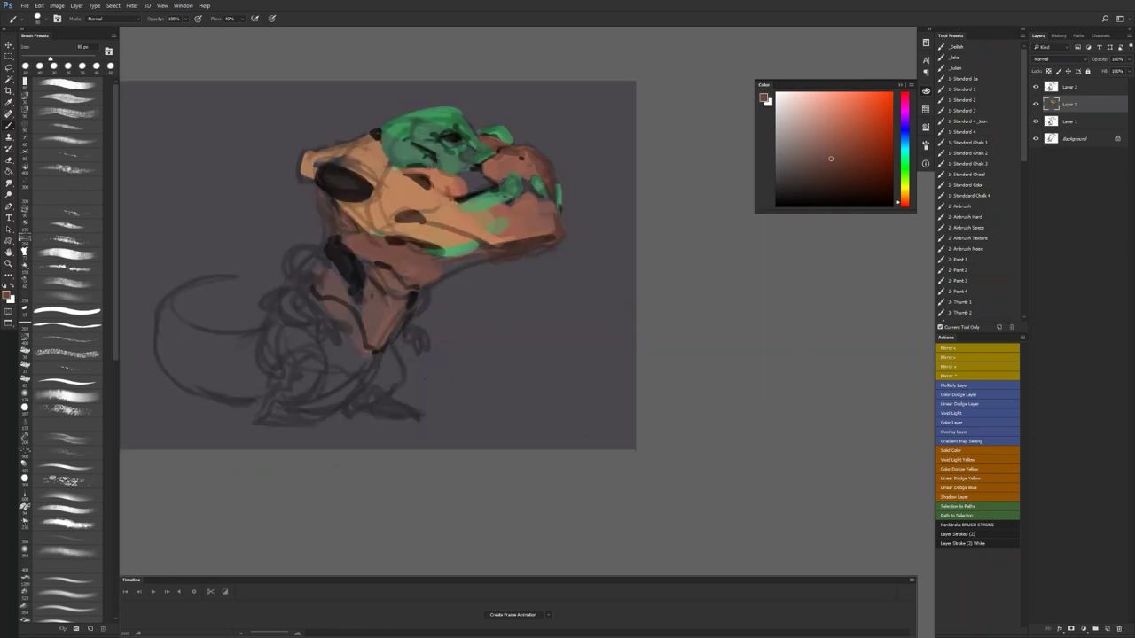
{"action": "left_click", "coordinate": [831, 154]}
{"action": "key", "text": "d"}
{"action": "key", "text": "bracketleft"}
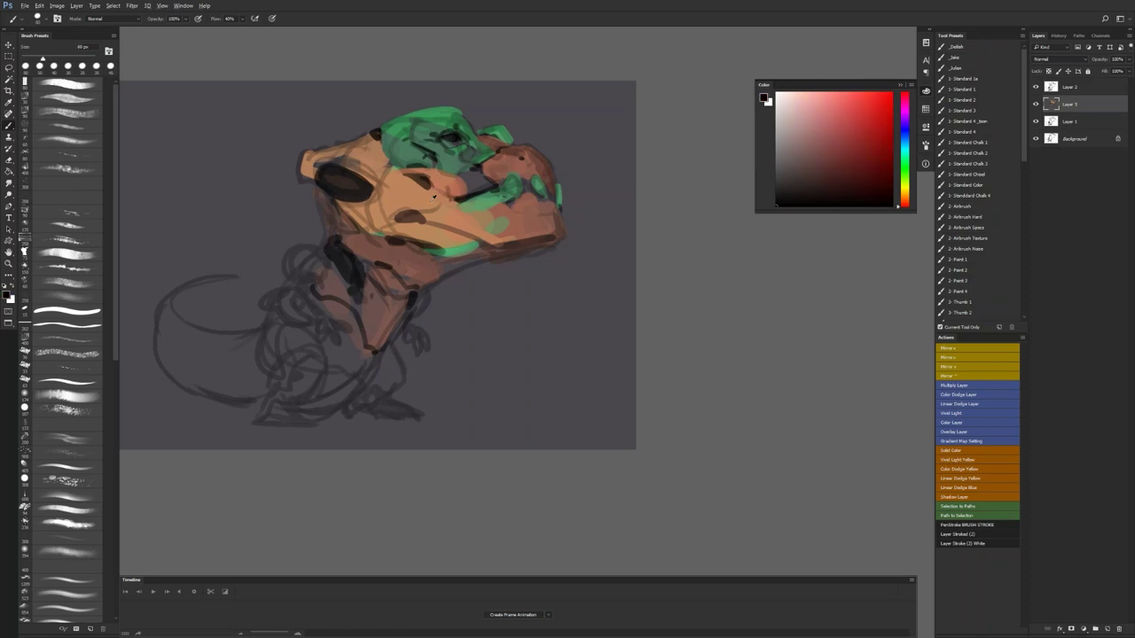
Step: Sample light orange from the cheek and add a small highlight at the nostril
{"action": "left_click", "coordinate": [435, 195], "text": "alt"}
{"action": "mouse_move", "coordinate": [520, 156]}
{"action": "left_mouse_down"}
{"action": "mouse_move", "coordinate": [515, 165]}
{"action": "mouse_move", "coordinate": [528, 161]}
{"action": "left_mouse_up"}
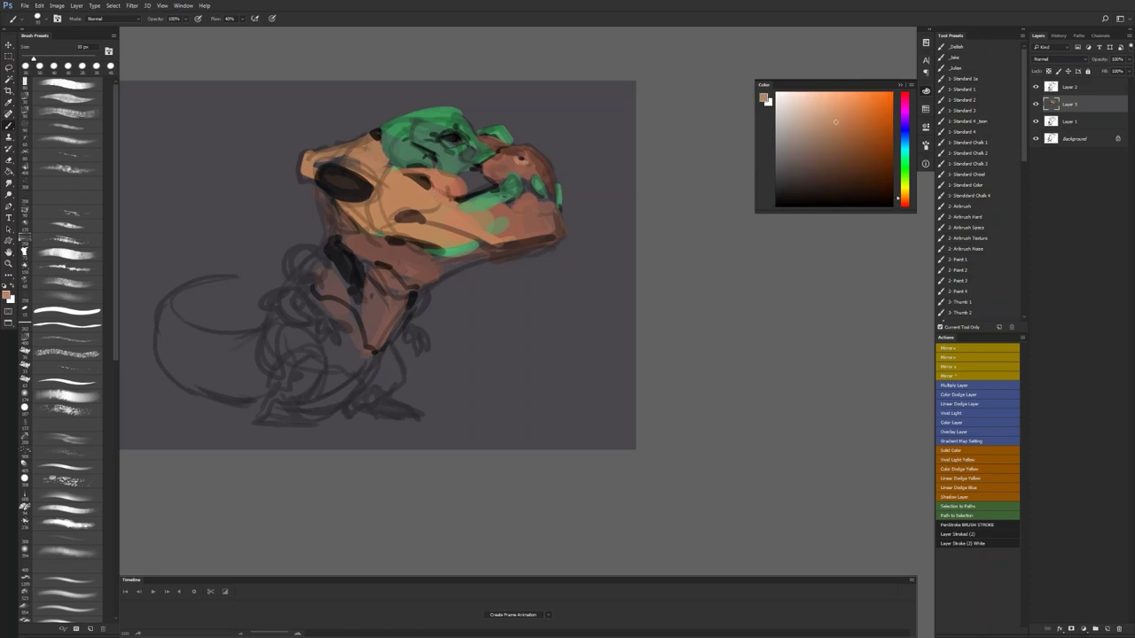
{"action": "key", "text": "bracketleft"}
{"action": "key", "text": "d"}
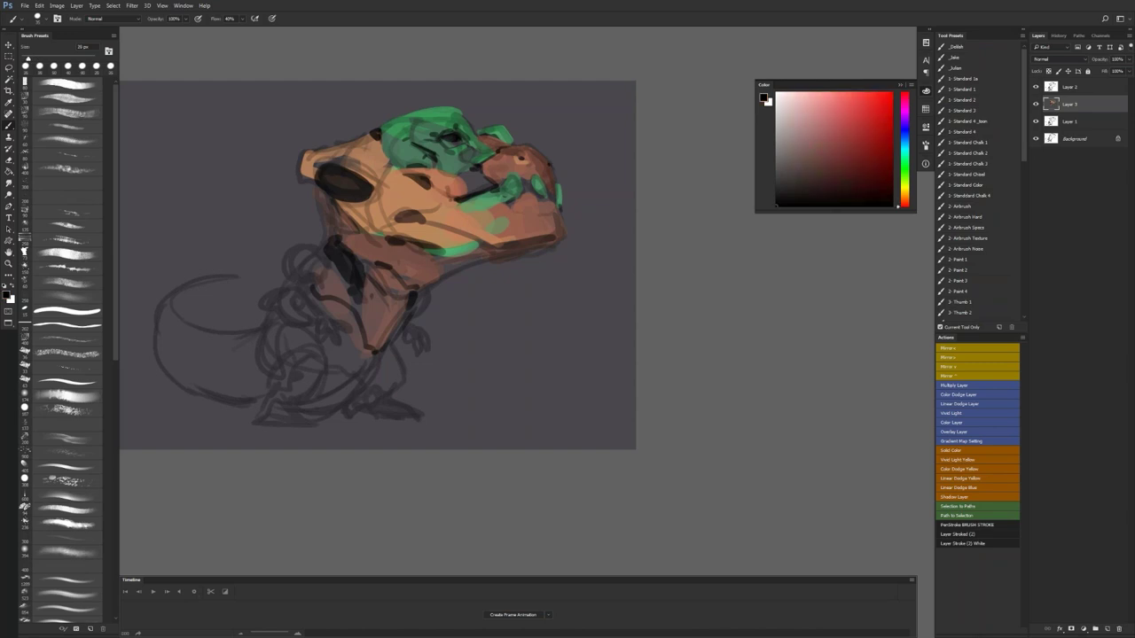
Step: Paint a black shadow along the mouth line beneath the green lip and sample the jaw's colours
{"action": "key", "text": "bracketright"}
{"action": "left_click_drag", "start_coordinate": [471, 210], "coordinate": [504, 206]}
{"action": "key", "text": "bracketright"}
{"action": "left_click", "coordinate": [499, 225], "text": "alt"}
{"action": "key", "text": "d"}
{"action": "left_click", "coordinate": [527, 218], "text": "alt"}
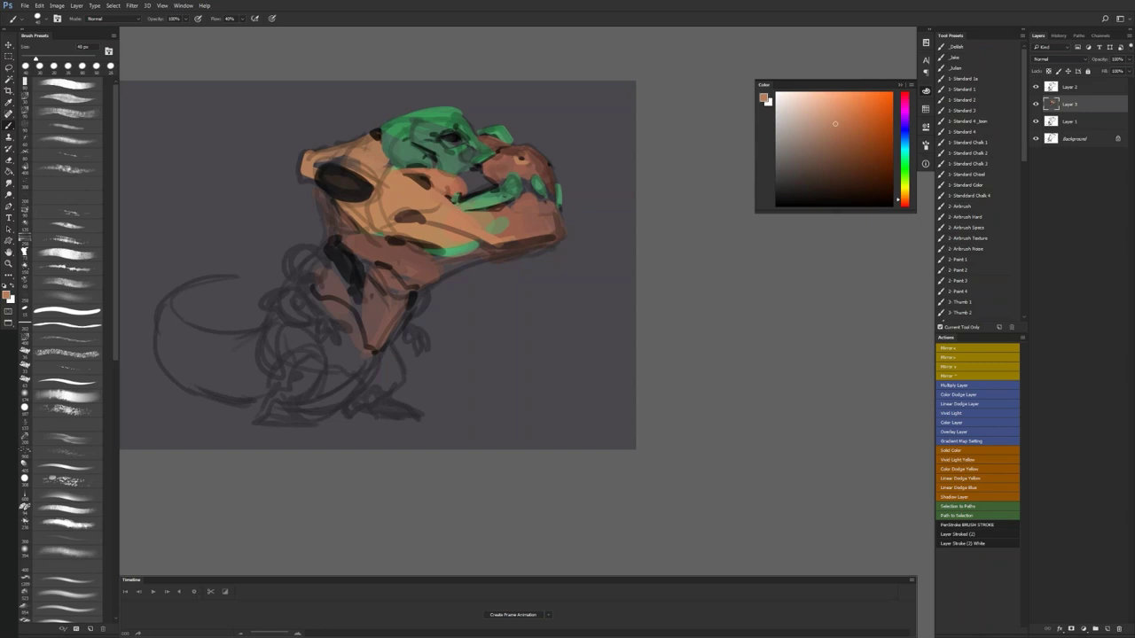
Step: Sample light orange and sharpen its edge against the brown lower jaw, checking the head in mirrored view
{"action": "key", "text": "ctrl+shift+h"}
{"action": "mouse_move", "coordinate": [381, 203]}
{"action": "left_mouse_down"}
{"action": "mouse_move", "coordinate": [587, 205]}
{"action": "mouse_move", "coordinate": [532, 190]}
{"action": "left_mouse_up"}
{"action": "left_click", "coordinate": [567, 181], "text": "alt"}
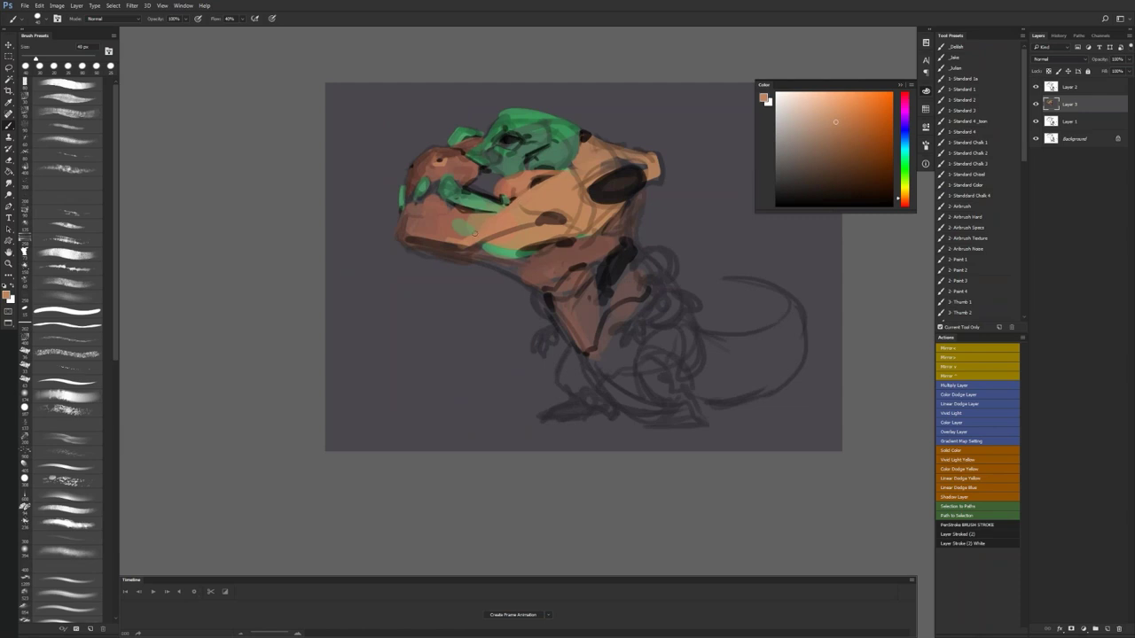
{"action": "key", "text": "d"}
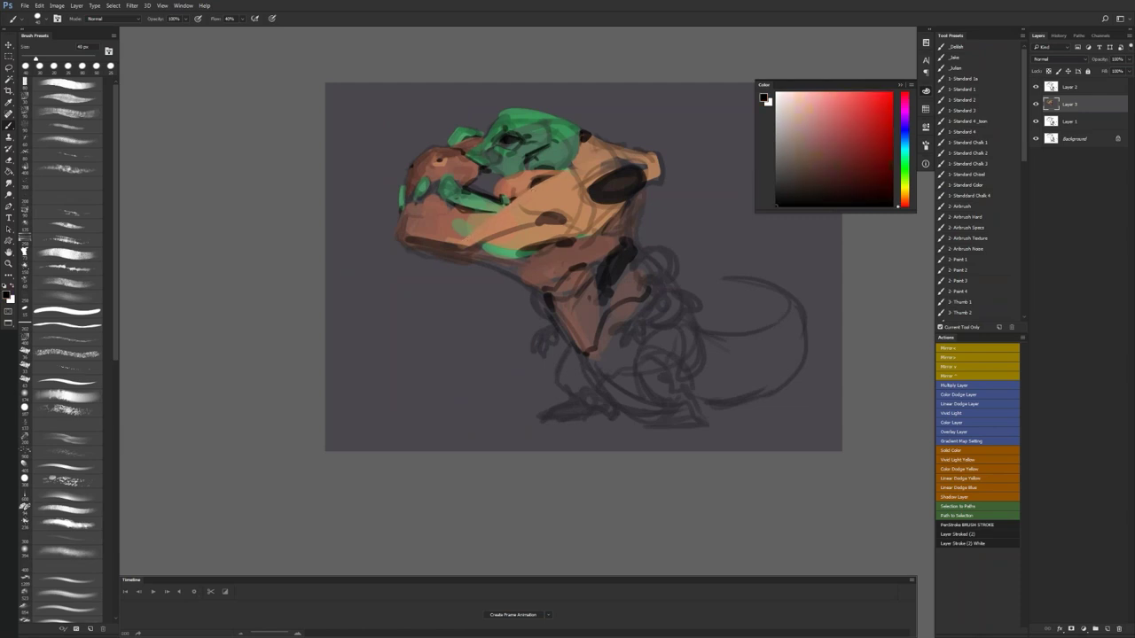
{"action": "key", "text": "ctrl+f"}
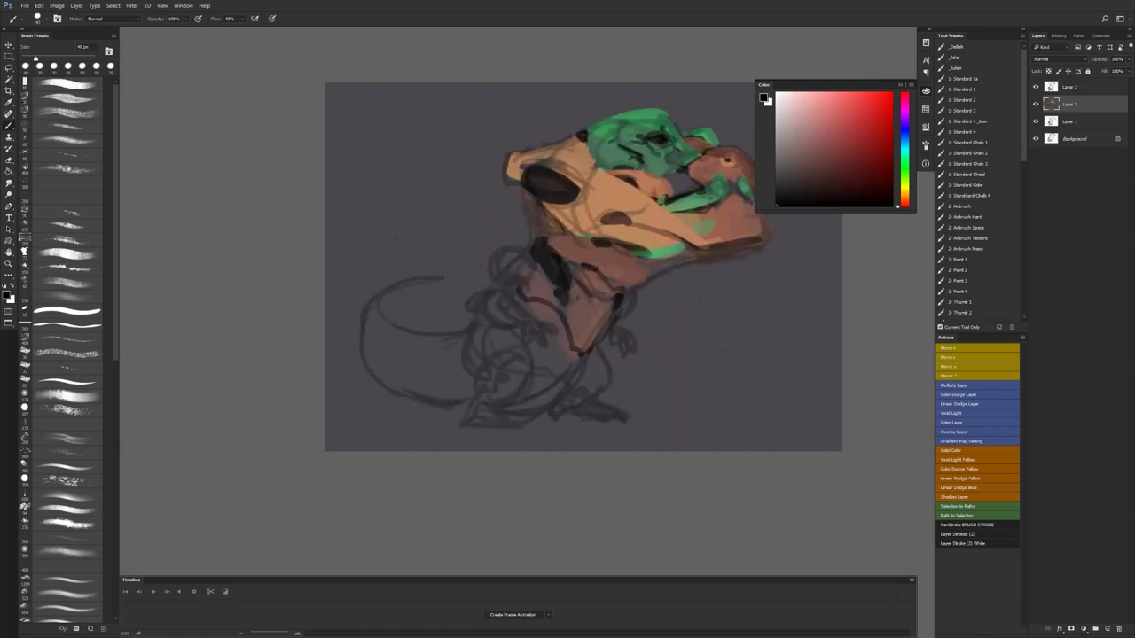
{"action": "left_click_drag", "start_coordinate": [628, 223], "coordinate": [484, 251]}
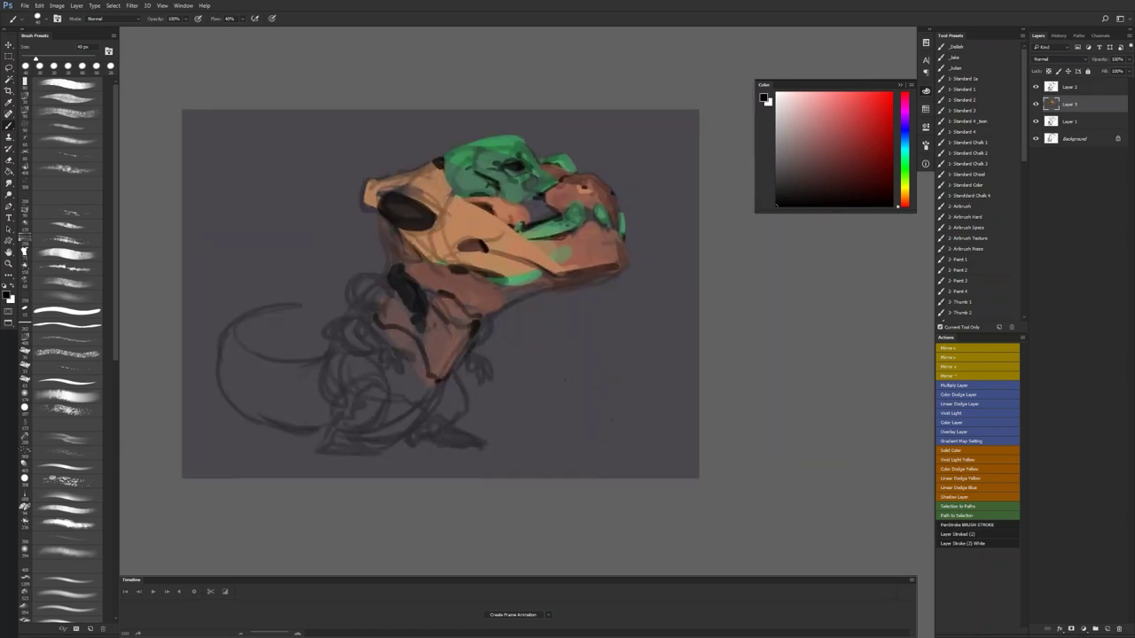
Step: Sample orange and darker tones from the back of the skull and refine the crest's upper edge
{"action": "left_click", "coordinate": [419, 170], "text": "alt"}
{"action": "left_click_drag", "start_coordinate": [380, 189], "coordinate": [416, 190]}
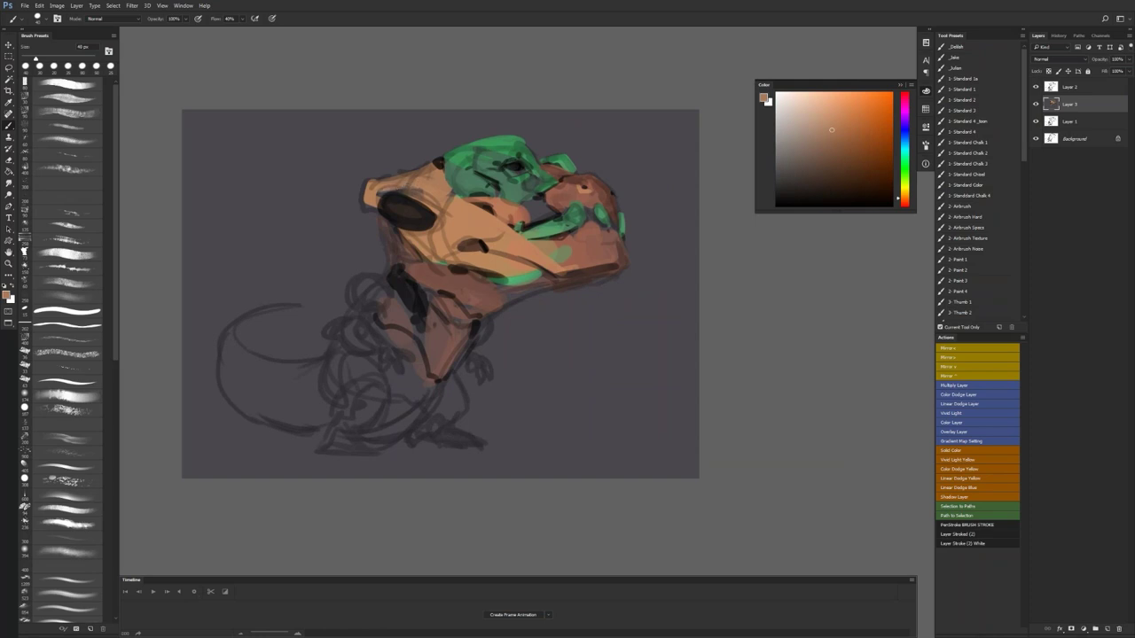
{"action": "left_click", "coordinate": [831, 147]}
{"action": "left_click_drag", "start_coordinate": [440, 174], "coordinate": [406, 172]}
{"action": "left_click", "coordinate": [430, 181], "text": "alt"}
{"action": "key", "text": "d"}
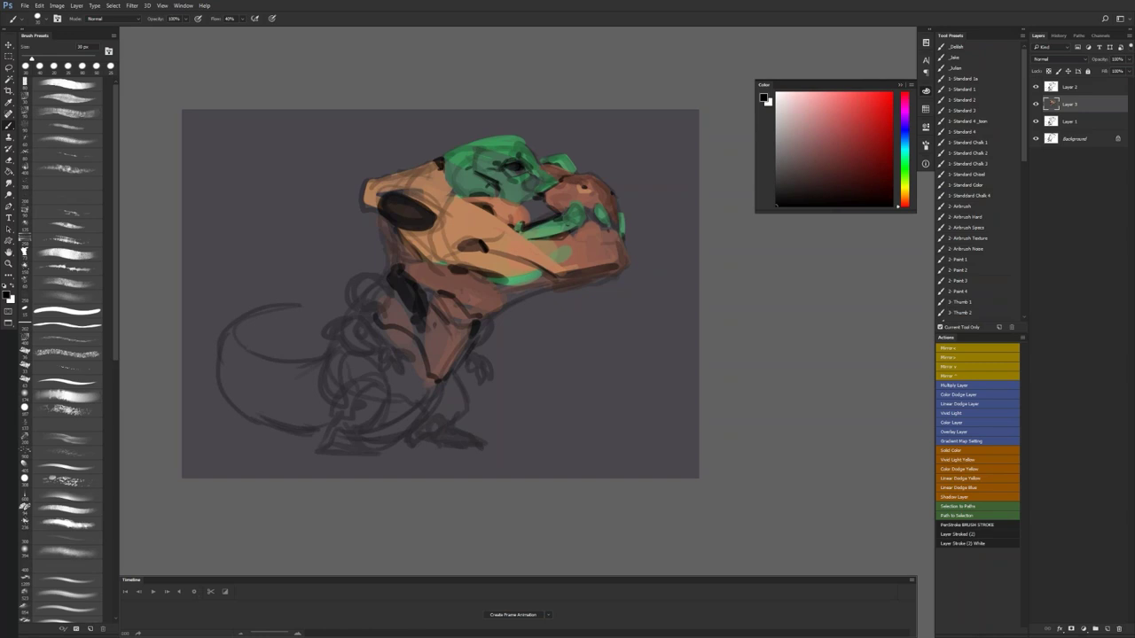
{"action": "left_click", "coordinate": [409, 179], "text": "alt"}
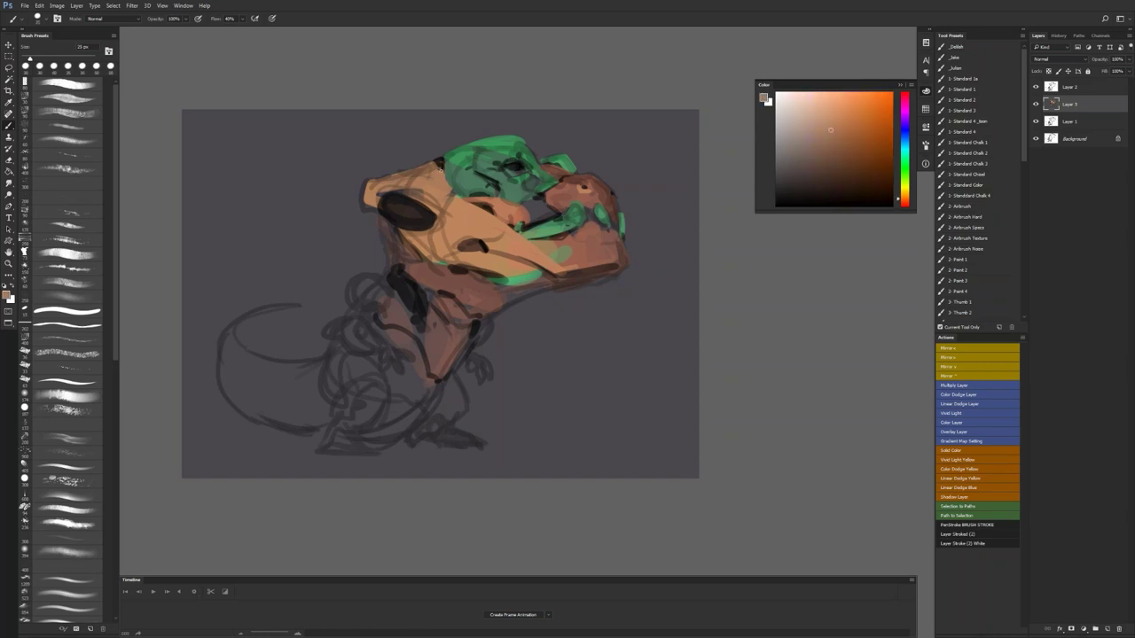
Step: Mirror the canvas, sample reddish brown, enlarge the brush and shade the underside of the jaw and neck
{"action": "key", "text": "ctrl+shift+h"}
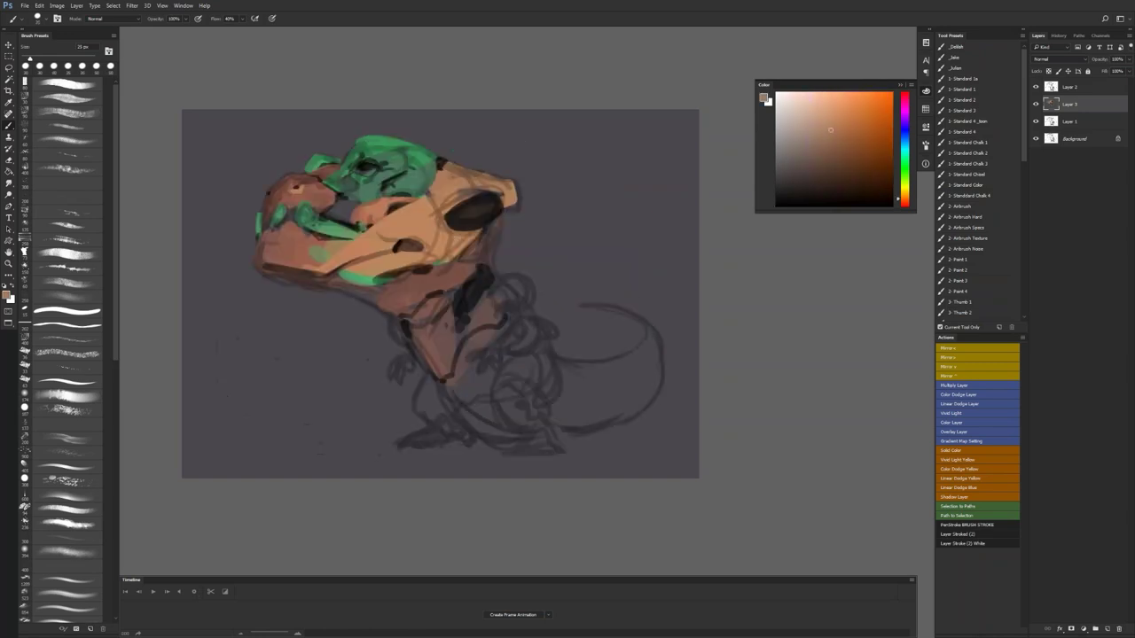
{"action": "left_click_drag", "start_coordinate": [478, 416], "coordinate": [508, 362]}
{"action": "left_click", "coordinate": [454, 233], "text": "alt"}
{"action": "key", "text": "bracketright"}
{"action": "key", "text": "bracketright"}
{"action": "key", "text": "bracketright"}
{"action": "key", "text": "bracketright"}
{"action": "key", "text": "bracketright"}
{"action": "key", "text": "bracketright"}
{"action": "key", "text": "bracketright"}
{"action": "key", "text": "bracketright"}
{"action": "key", "text": "bracketright"}
{"action": "key", "text": "bracketright"}
{"action": "key", "text": "bracketright"}
{"action": "key", "text": "bracketright"}
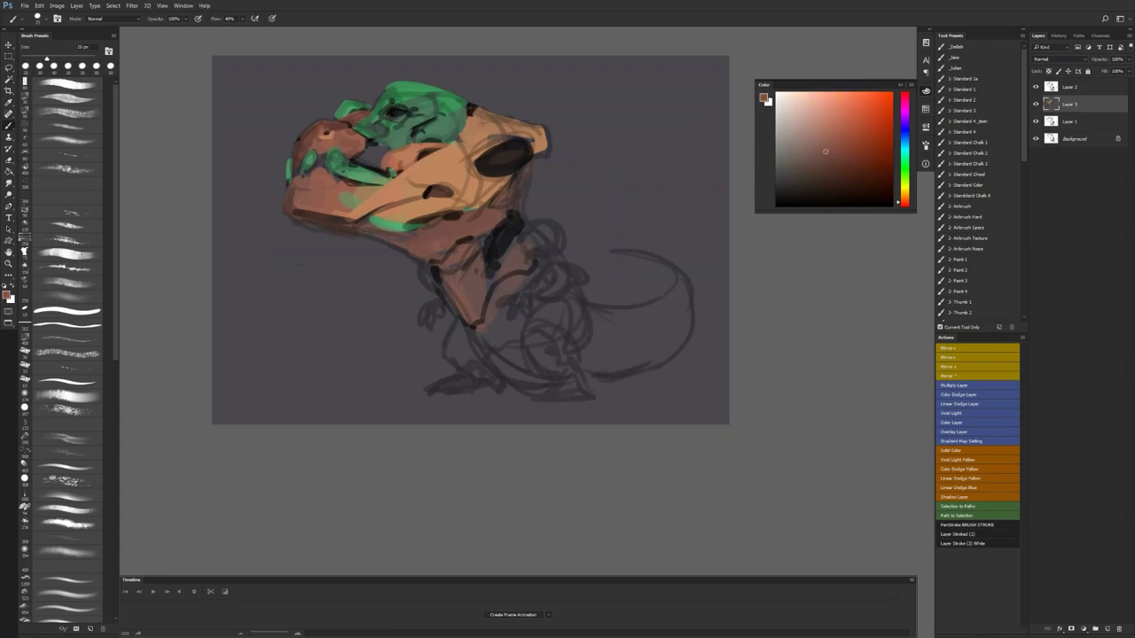
{"action": "left_click", "coordinate": [346, 224], "text": "alt"}
{"action": "mouse_move", "coordinate": [363, 231]}
{"action": "left_mouse_down"}
{"action": "mouse_move", "coordinate": [430, 258]}
{"action": "mouse_move", "coordinate": [466, 300]}
{"action": "left_mouse_up"}
Step: Reduce the brush size and add a brown form for the front shoulder beside the chest
{"action": "key", "text": "bracketleft"}
{"action": "key", "text": "bracketleft"}
{"action": "key", "text": "bracketleft"}
{"action": "key", "text": "bracketleft"}
{"action": "left_click_drag", "start_coordinate": [431, 277], "coordinate": [427, 282]}
Step: Block in the round shoulder ball behind the neck with dark brown, shade it black and mirror the canvas
{"action": "key", "text": "bracketright"}
{"action": "key", "text": "bracketright"}
{"action": "mouse_move", "coordinate": [531, 251]}
{"action": "left_mouse_down"}
{"action": "mouse_move", "coordinate": [551, 232]}
{"action": "mouse_move", "coordinate": [532, 237]}
{"action": "mouse_move", "coordinate": [542, 251]}
{"action": "mouse_move", "coordinate": [524, 245]}
{"action": "mouse_move", "coordinate": [552, 256]}
{"action": "mouse_move", "coordinate": [516, 287]}
{"action": "left_mouse_up"}
{"action": "left_click", "coordinate": [508, 165], "text": "alt"}
{"action": "key", "text": "bracketright"}
{"action": "key", "text": "bracketright"}
{"action": "key", "text": "bracketleft"}
{"action": "key", "text": "d"}
{"action": "key", "text": "F1"}
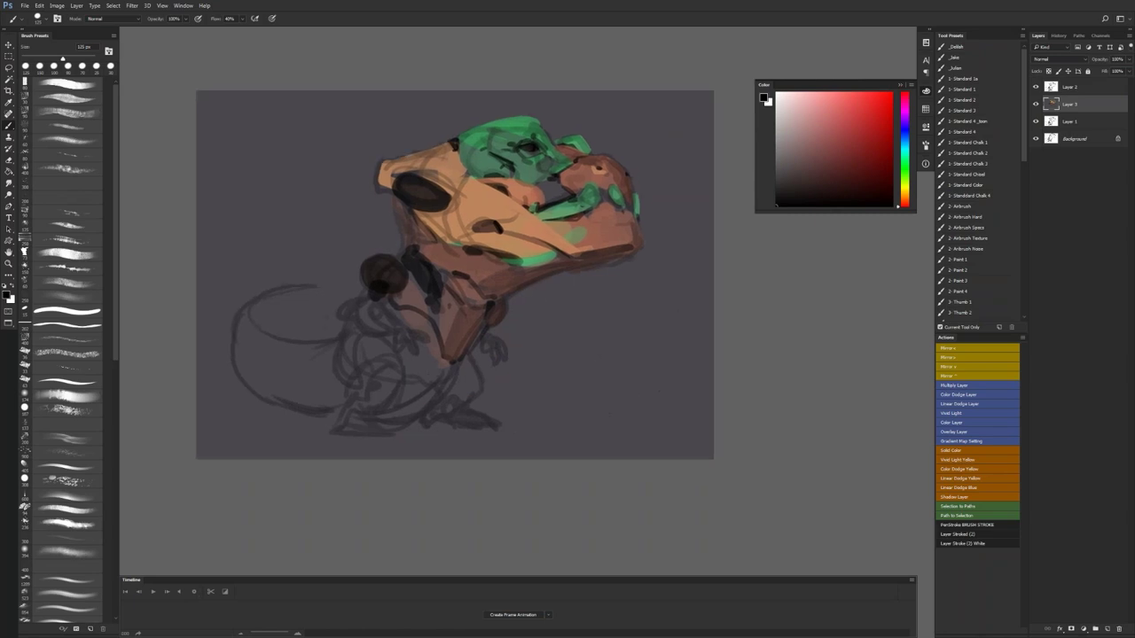
Step: Check the figure in mirrored view and paint a sampled tone between the neck and the shoulder ball
{"action": "key", "text": "F1"}
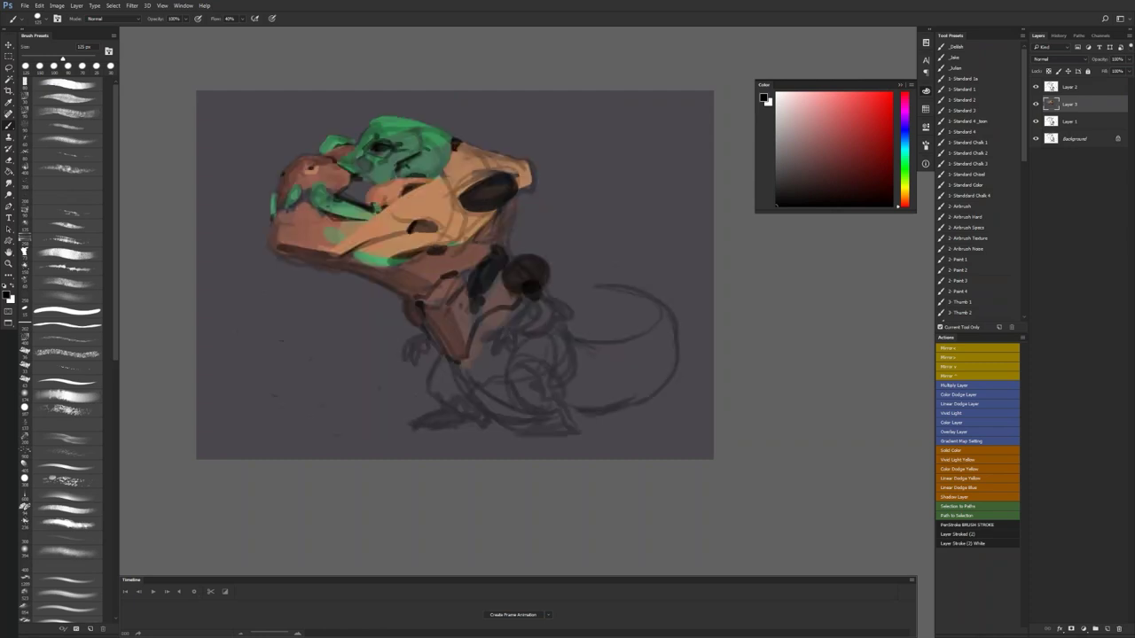
{"action": "left_click_drag", "start_coordinate": [511, 278], "coordinate": [558, 247]}
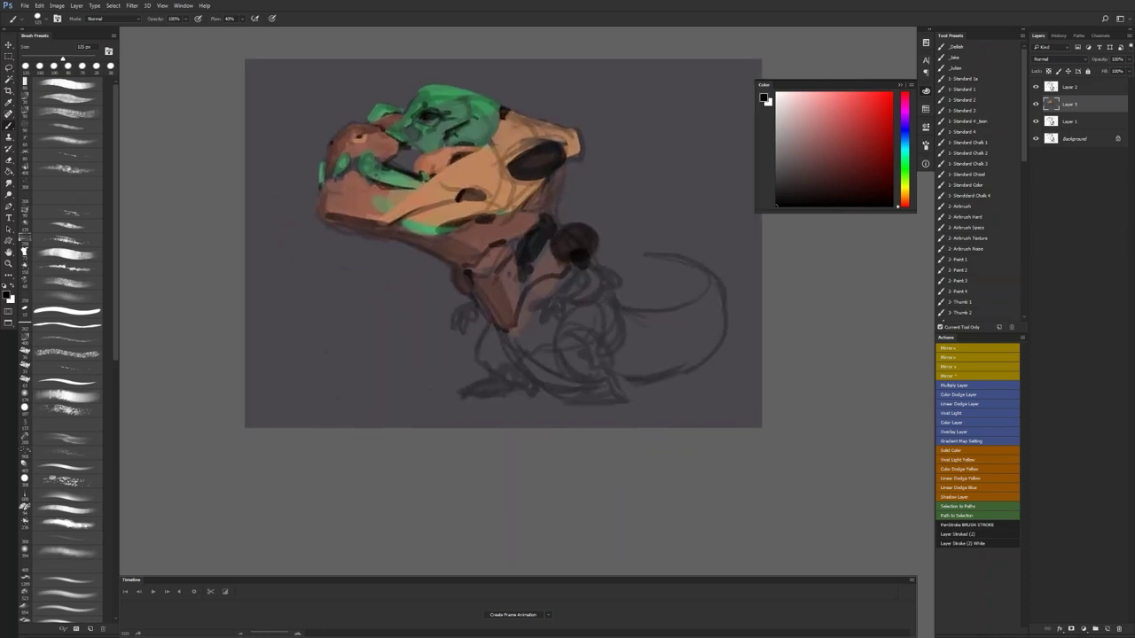
{"action": "key", "text": "F1"}
{"action": "left_click_drag", "start_coordinate": [538, 324], "coordinate": [521, 320]}
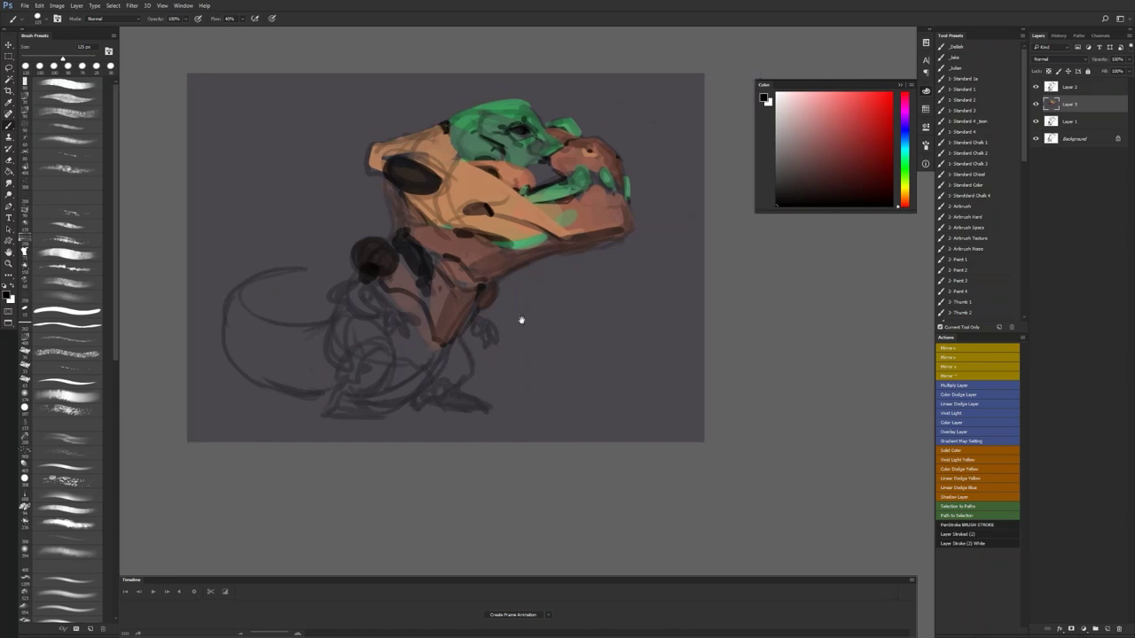
{"action": "key", "text": "z"}
{"action": "key", "text": "b"}
{"action": "left_click", "coordinate": [403, 282], "text": "alt"}
{"action": "mouse_move", "coordinate": [402, 272]}
{"action": "left_mouse_down"}
{"action": "mouse_move", "coordinate": [330, 295]}
{"action": "mouse_move", "coordinate": [354, 280]}
{"action": "mouse_move", "coordinate": [360, 303]}
{"action": "mouse_move", "coordinate": [363, 288]}
{"action": "mouse_move", "coordinate": [384, 311]}
{"action": "mouse_move", "coordinate": [361, 319]}
{"action": "mouse_move", "coordinate": [343, 303]}
{"action": "mouse_move", "coordinate": [373, 303]}
{"action": "left_mouse_up"}
{"action": "left_click", "coordinate": [381, 268], "text": "alt"}
Step: Sample the skull's orange and block in the upper arm below the shoulder ball with a smaller brush, adding black creases
{"action": "left_click", "coordinate": [432, 209], "text": "alt"}
{"action": "key", "text": "bracketleft"}
{"action": "key", "text": "bracketleft"}
{"action": "key", "text": "bracketleft"}
{"action": "key", "text": "bracketleft"}
{"action": "key", "text": "bracketleft"}
{"action": "key", "text": "bracketleft"}
{"action": "key", "text": "bracketleft"}
{"action": "key", "text": "d"}
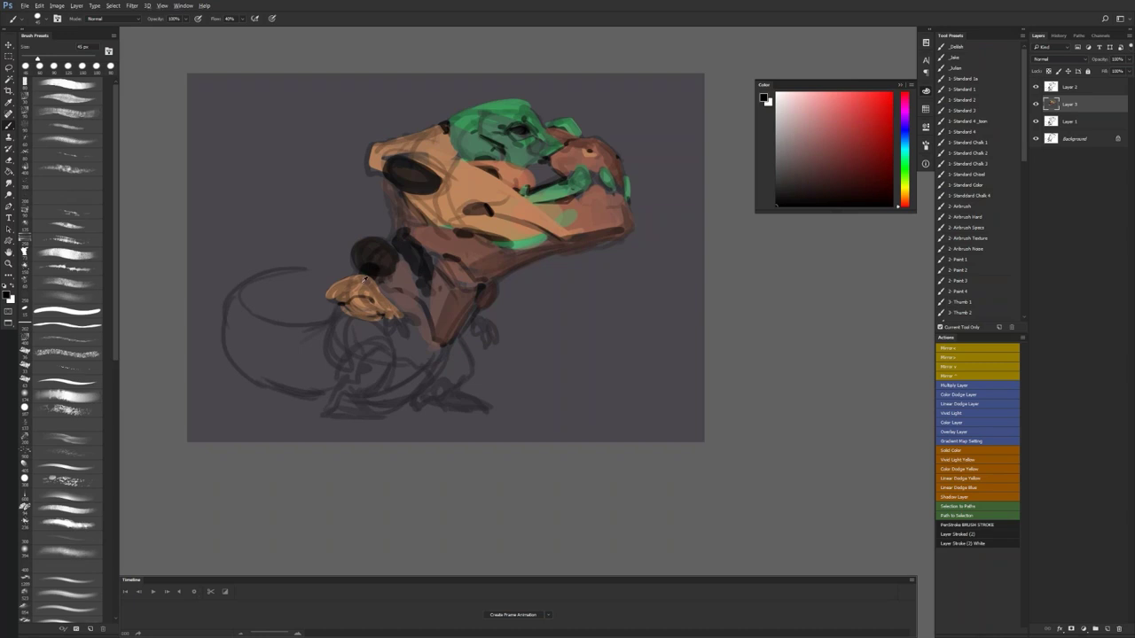
Step: Sample the arm's orange-brown, enlarge the brush and paint the top of the shoulder ball
{"action": "left_click", "coordinate": [364, 280], "text": "alt"}
{"action": "key", "text": "bracketright"}
{"action": "key", "text": "bracketright"}
{"action": "key", "text": "bracketright"}
{"action": "mouse_move", "coordinate": [357, 257]}
{"action": "left_mouse_down"}
{"action": "mouse_move", "coordinate": [370, 241]}
{"action": "mouse_move", "coordinate": [387, 246]}
{"action": "left_mouse_up"}
{"action": "key", "text": "bracketright"}
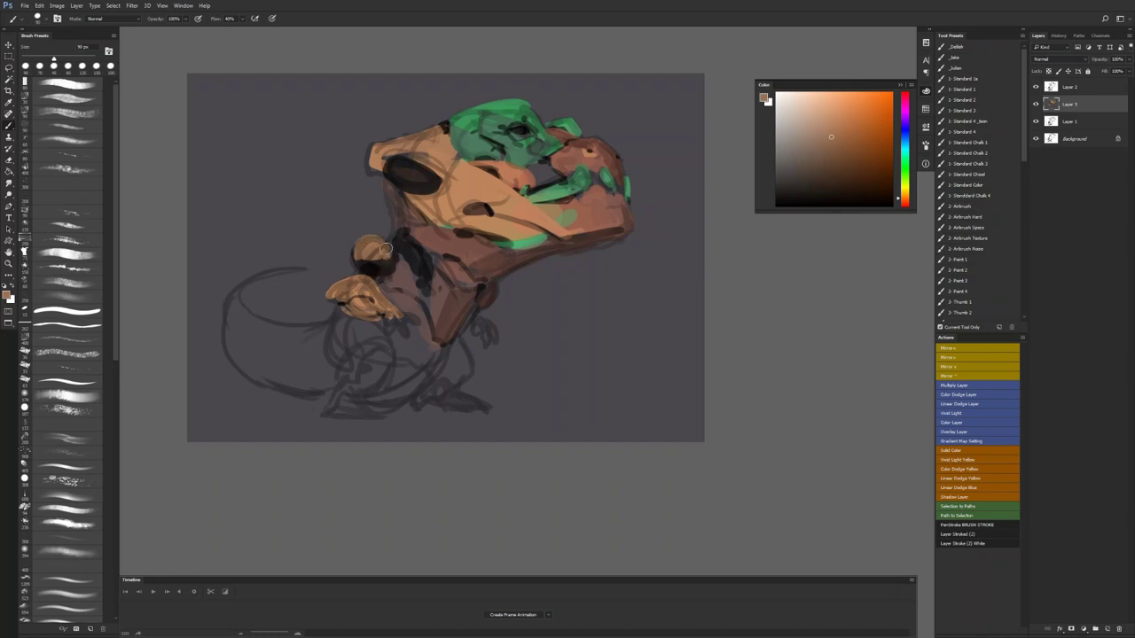
Step: Sample the crown's green and paint a green patch on top of the shoulder ball with a smaller brush
{"action": "left_click", "coordinate": [515, 105], "text": "alt"}
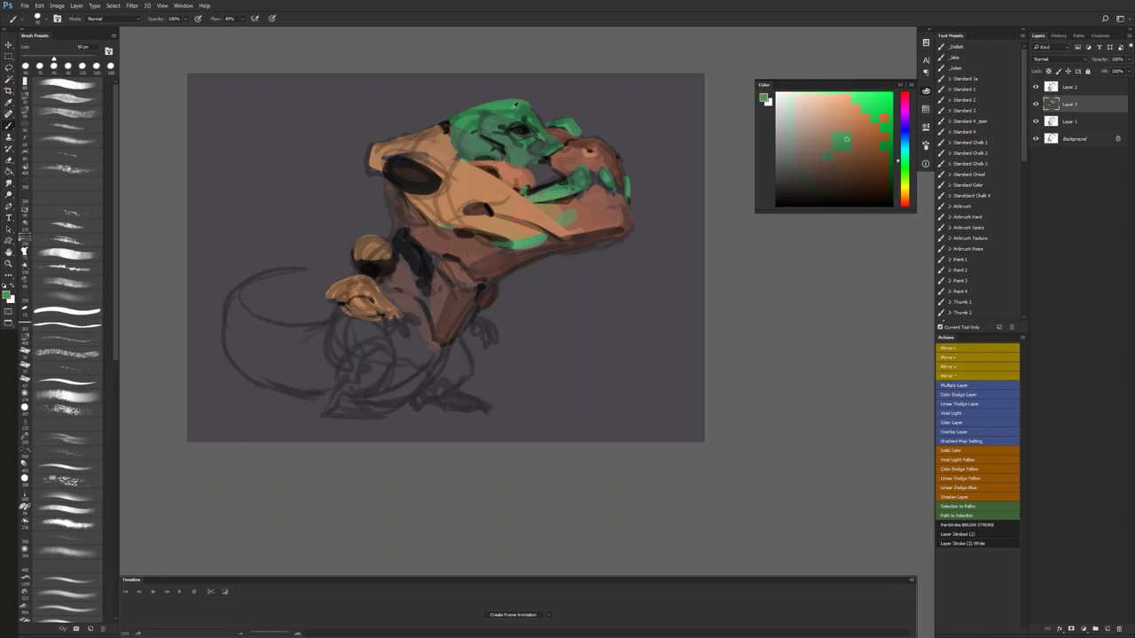
{"action": "key", "text": "bracketleft"}
{"action": "key", "text": "bracketleft"}
{"action": "left_click_drag", "start_coordinate": [363, 258], "coordinate": [379, 236]}
{"action": "key", "text": "d"}
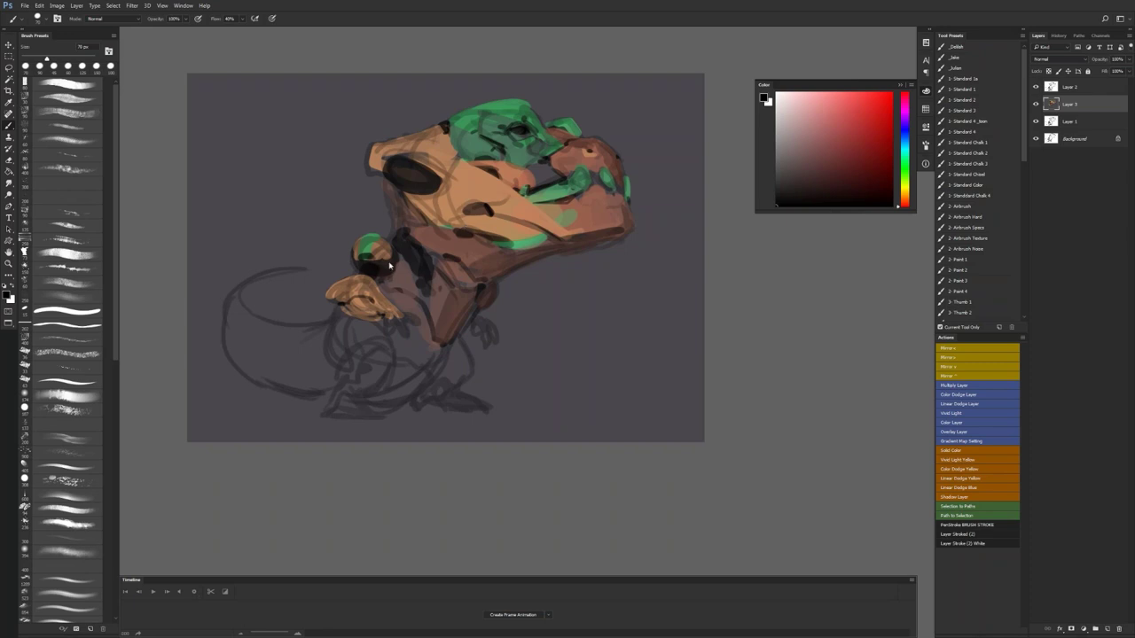
Step: Adjust the fill of the sketch lines on Layer 2 and return to Layer 3 for painting
{"action": "left_click", "coordinate": [1104, 85]}
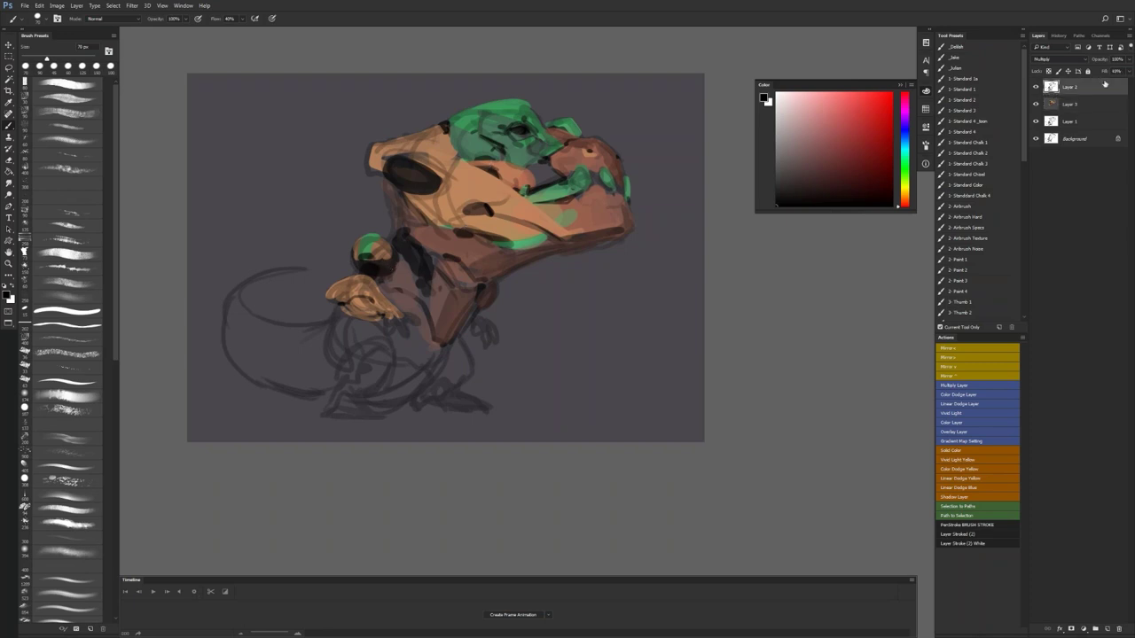
{"action": "left_click_drag", "start_coordinate": [1107, 73], "coordinate": [1102, 72]}
{"action": "left_click", "coordinate": [1079, 108]}
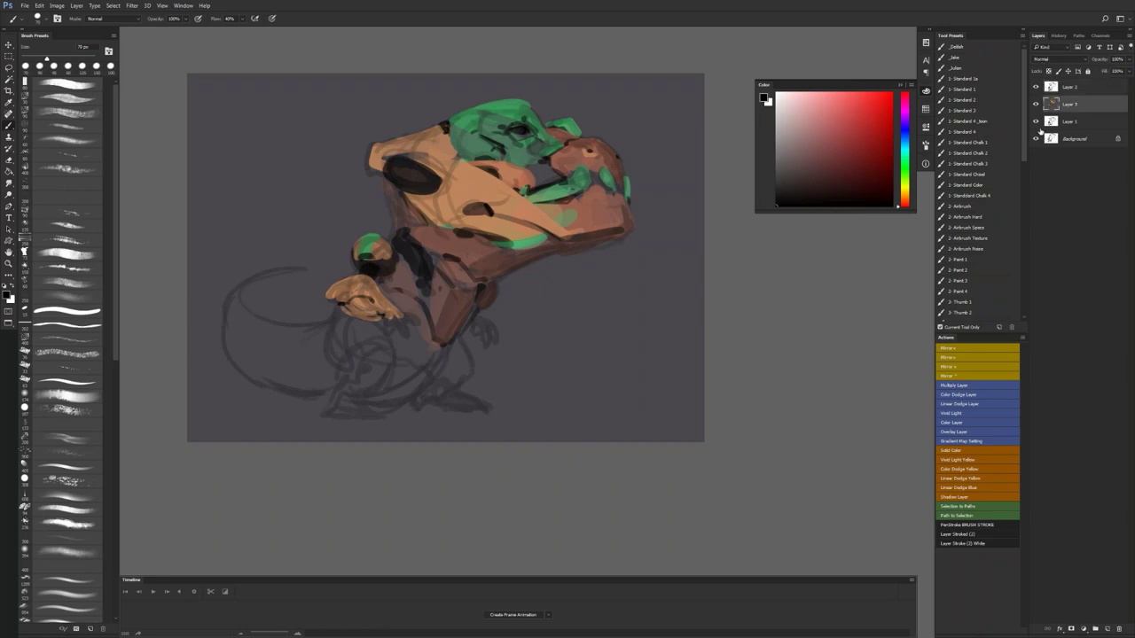
Step: Paint sampled light orange above the dark skull opening and add a thin black stroke from its front edge
{"action": "left_click", "coordinate": [406, 152], "text": "alt"}
{"action": "key", "text": "["}
{"action": "left_click_drag", "start_coordinate": [383, 156], "coordinate": [409, 152]}
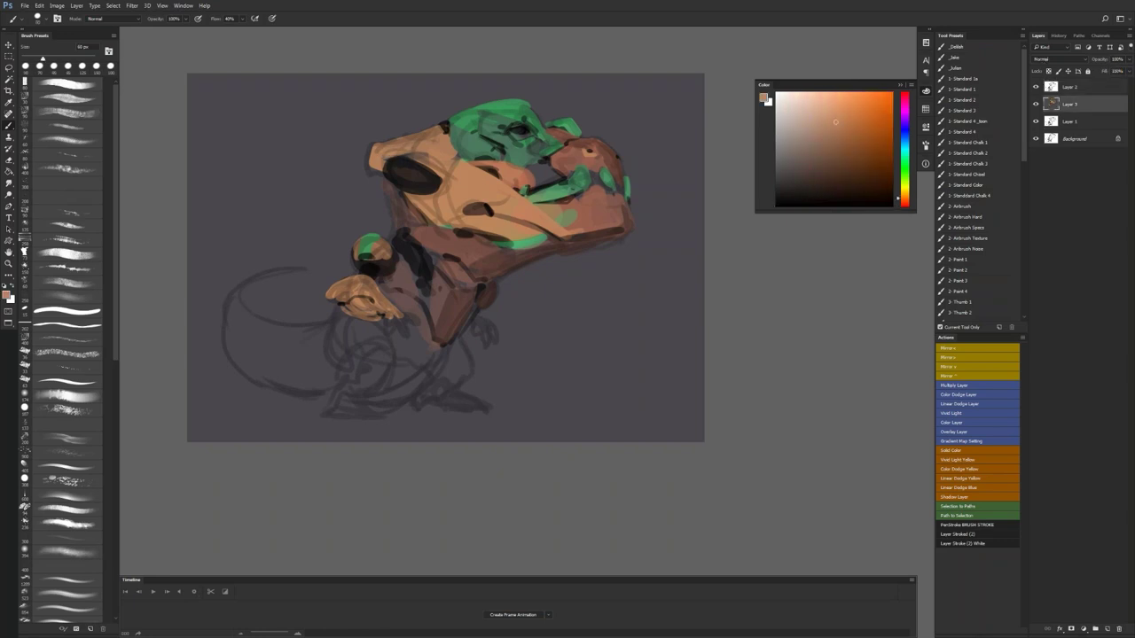
{"action": "key", "text": "d"}
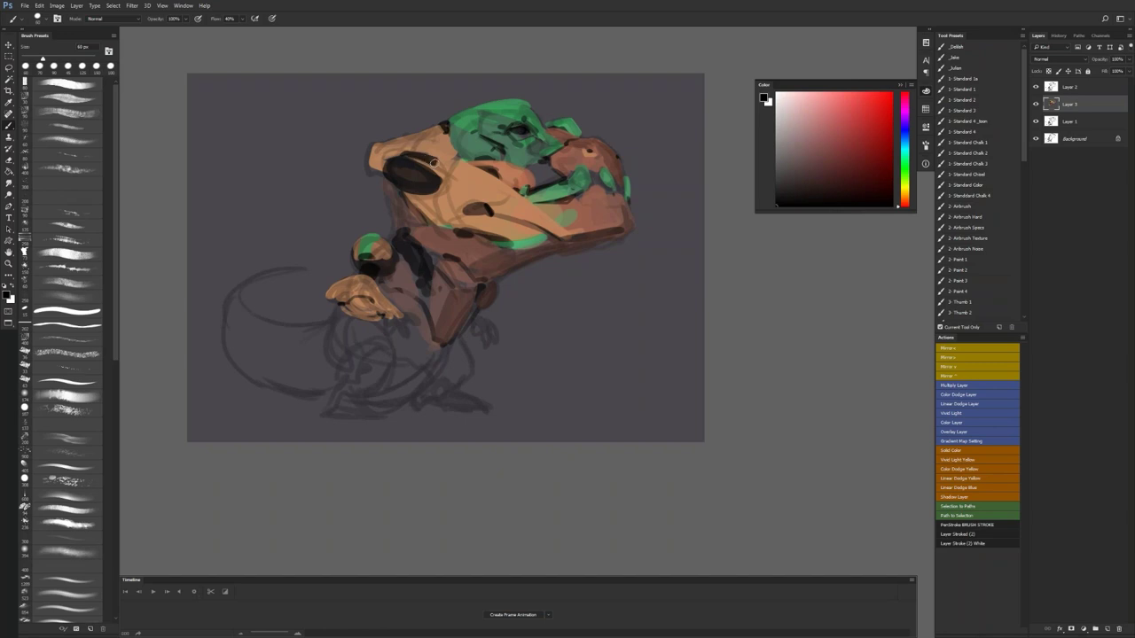
{"action": "key", "text": "["}
{"action": "key", "text": "["}
{"action": "left_click_drag", "start_coordinate": [440, 162], "coordinate": [455, 157]}
Step: Paint short black accents at the back and upper edge of the mouth opening and undo the last stroke
{"action": "key", "text": "ctrl+shift+h"}
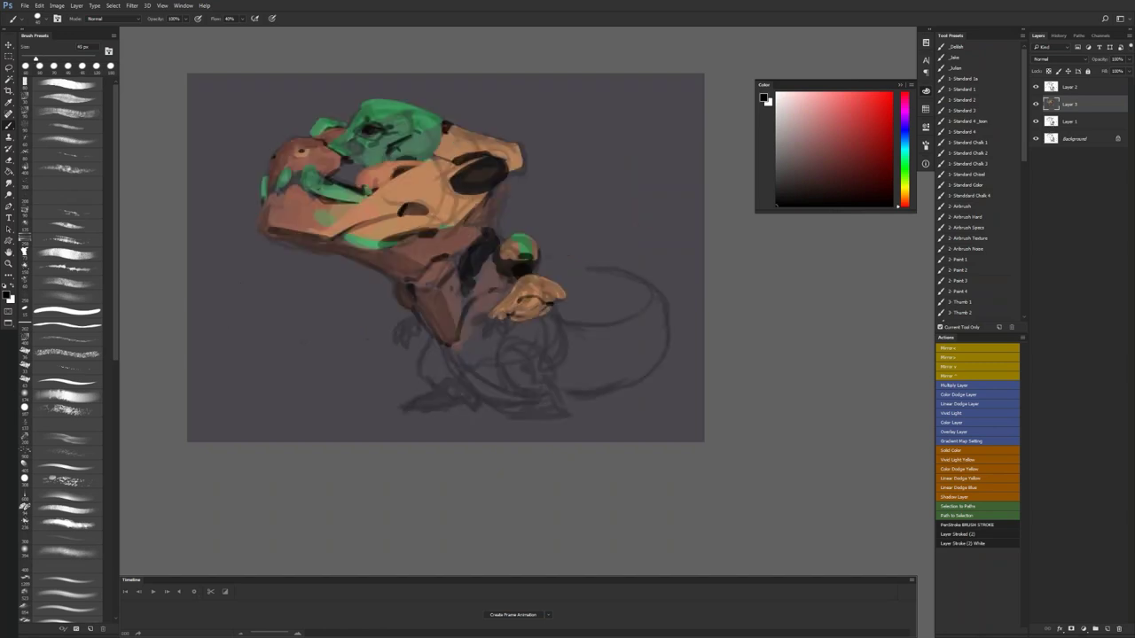
{"action": "left_click", "coordinate": [306, 151], "text": "alt"}
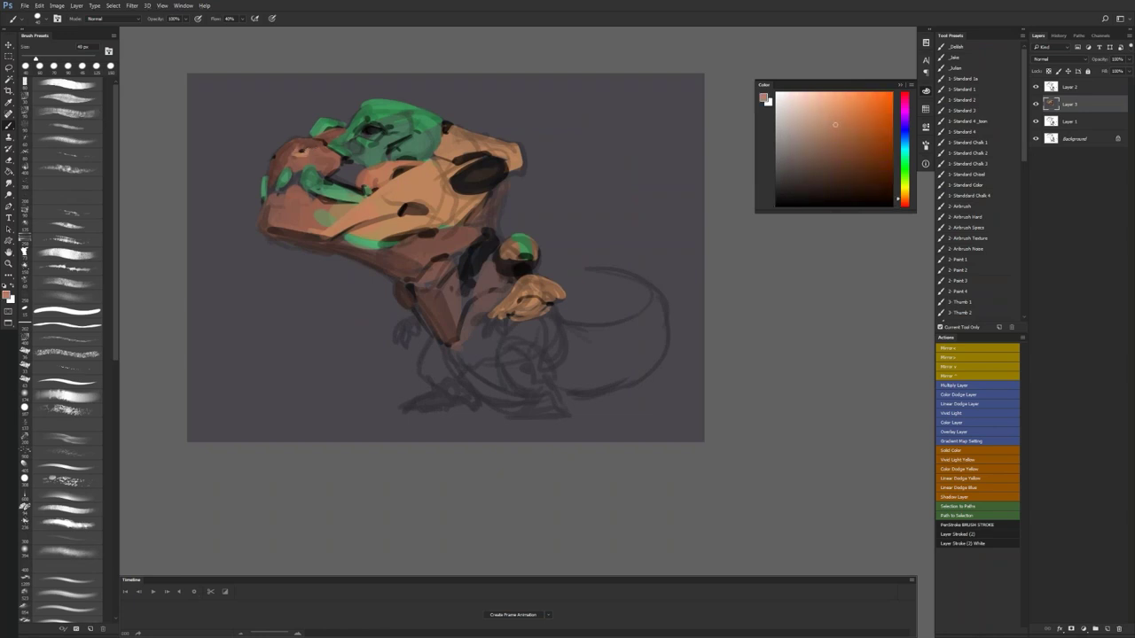
{"action": "key", "text": "F2"}
{"action": "left_click_drag", "start_coordinate": [521, 219], "coordinate": [453, 217]}
{"action": "key", "text": "d"}
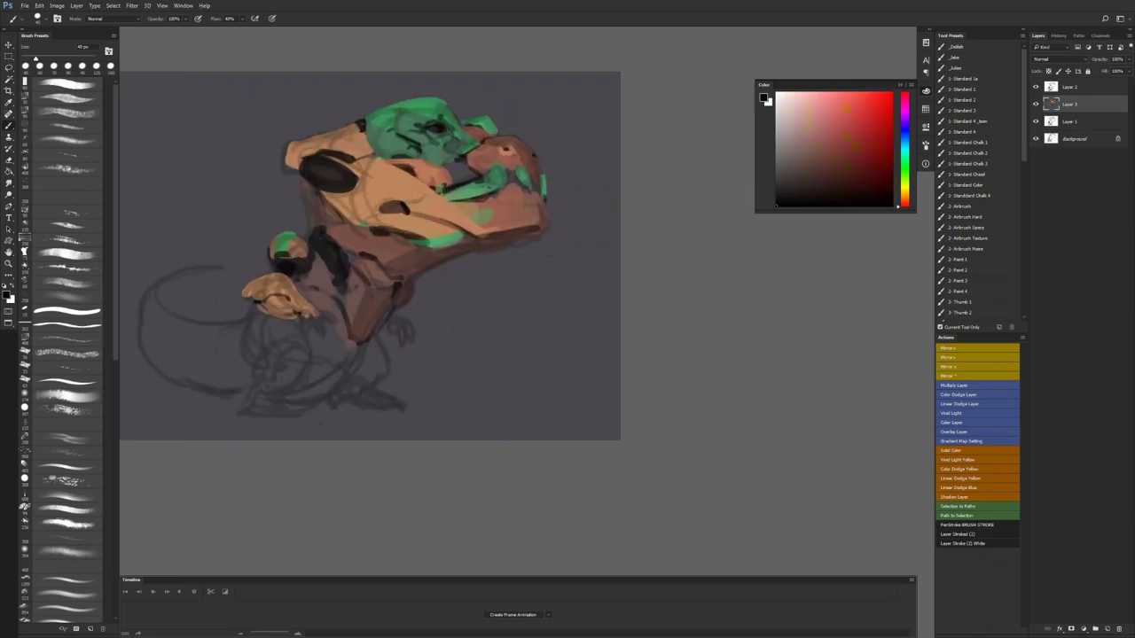
{"action": "left_click_drag", "start_coordinate": [454, 168], "coordinate": [446, 183]}
{"action": "mouse_move", "coordinate": [441, 166]}
{"action": "left_mouse_down"}
{"action": "mouse_move", "coordinate": [469, 147]}
{"action": "mouse_move", "coordinate": [461, 154]}
{"action": "left_mouse_up"}
{"action": "key", "text": "bracketright"}
{"action": "key", "text": "bracketright"}
{"action": "key", "text": "ctrl+z"}
Step: Sample greens from the crown and paint short strokes over its upper area and rear edge
{"action": "key", "text": "ctrl+shift+h"}
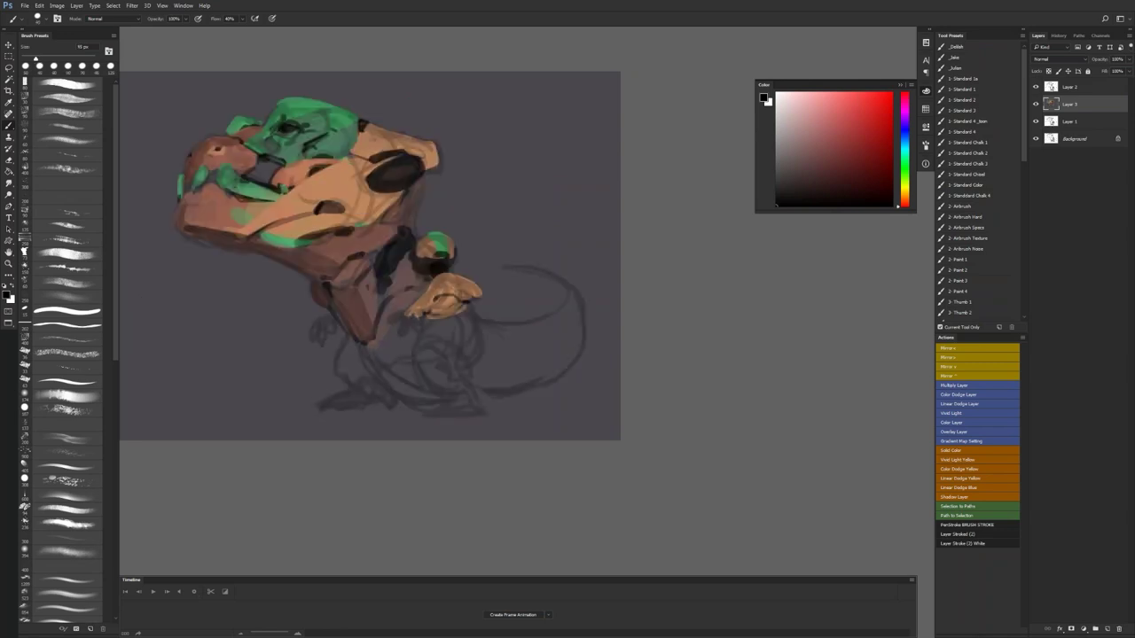
{"action": "left_click_drag", "start_coordinate": [389, 220], "coordinate": [526, 263]}
{"action": "left_click", "coordinate": [470, 168], "text": "alt"}
{"action": "left_click", "coordinate": [841, 158]}
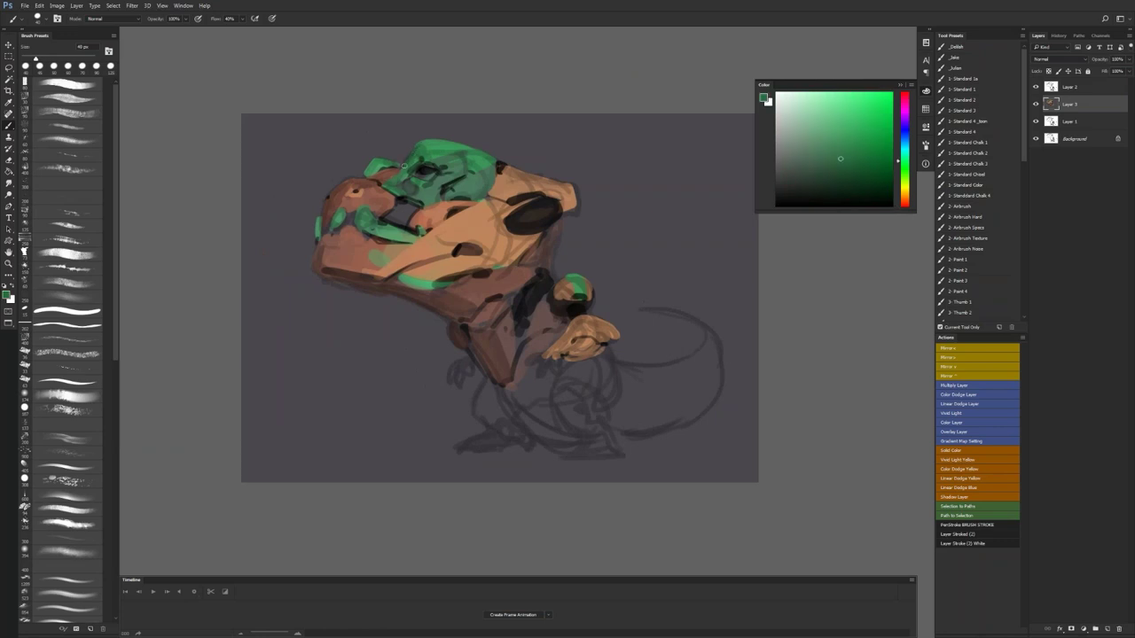
{"action": "key", "text": "F2"}
{"action": "left_click_drag", "start_coordinate": [542, 270], "coordinate": [489, 243]}
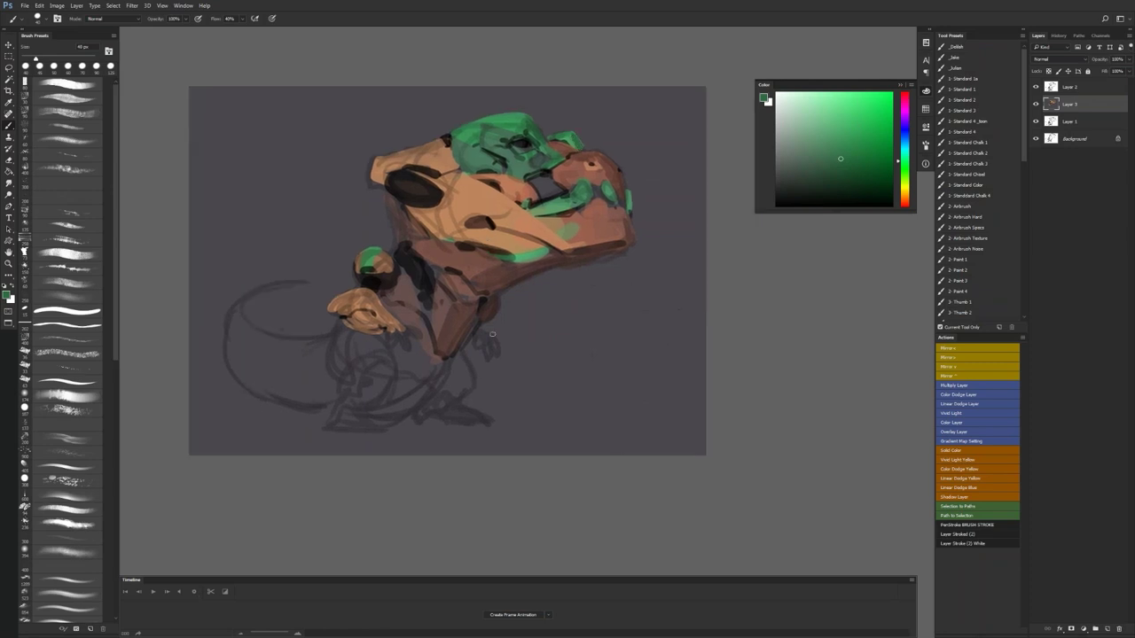
{"action": "left_click", "coordinate": [500, 114], "text": "alt"}
{"action": "left_click_drag", "start_coordinate": [494, 140], "coordinate": [515, 132]}
{"action": "left_click_drag", "start_coordinate": [459, 150], "coordinate": [482, 158]}
Step: Examine the head's shapes and values up close and from afar, in both normal and mirrored orientation
{"action": "key", "text": "z"}
{"action": "left_click", "coordinate": [483, 222], "text": "alt"}
{"action": "left_click", "coordinate": [483, 221], "text": "alt"}
{"action": "left_click", "coordinate": [531, 219]}
{"action": "left_click", "coordinate": [533, 216]}
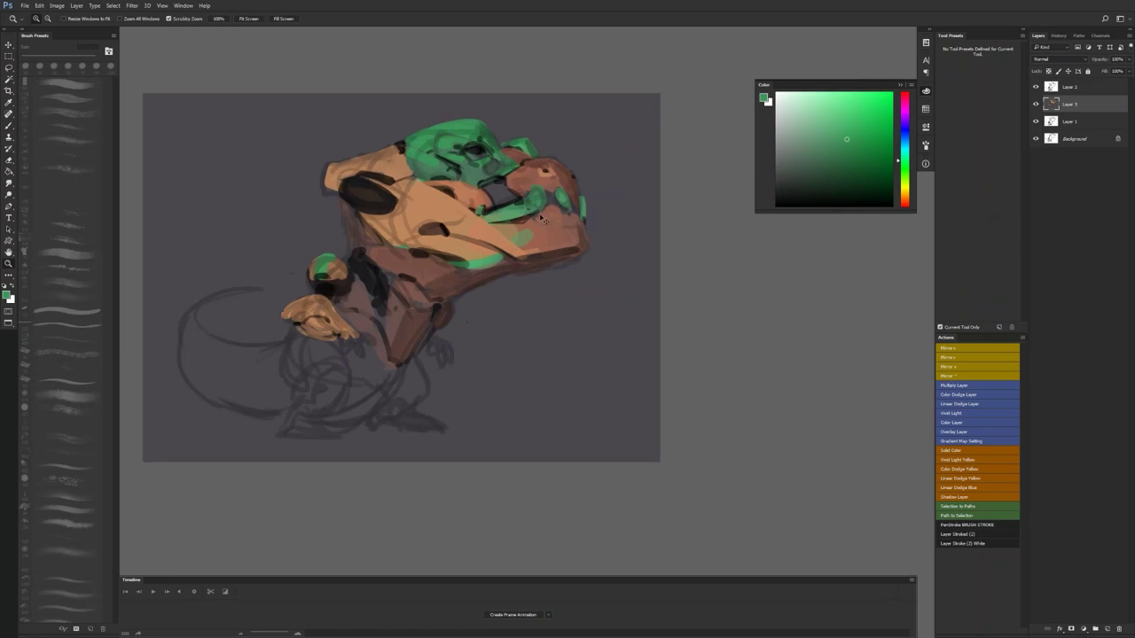
{"action": "key", "text": "F2"}
{"action": "mouse_move", "coordinate": [479, 222]}
{"action": "left_mouse_down"}
{"action": "mouse_move", "coordinate": [618, 278]}
{"action": "mouse_move", "coordinate": [610, 308]}
{"action": "left_mouse_up"}
{"action": "key", "text": "b"}
{"action": "key", "text": "z"}
{"action": "left_click", "coordinate": [507, 180]}
{"action": "key", "text": "b"}
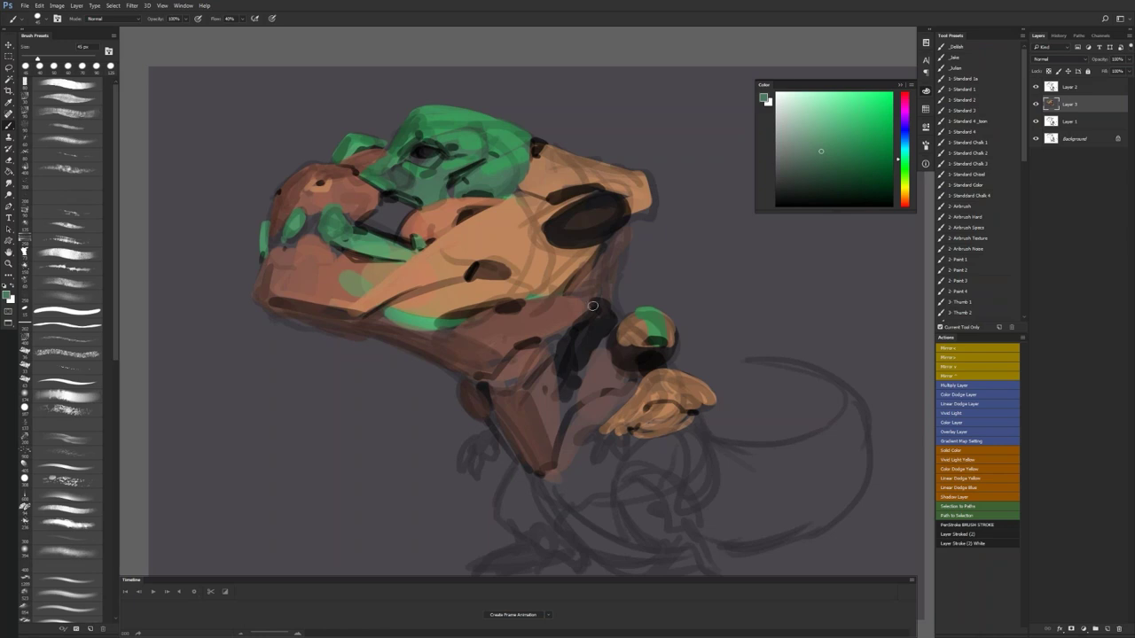
{"action": "left_click_drag", "start_coordinate": [587, 264], "coordinate": [660, 268]}
{"action": "key", "text": "ctrl+shift+h"}
{"action": "left_click_drag", "start_coordinate": [773, 243], "coordinate": [585, 206]}
{"action": "key", "text": "z"}
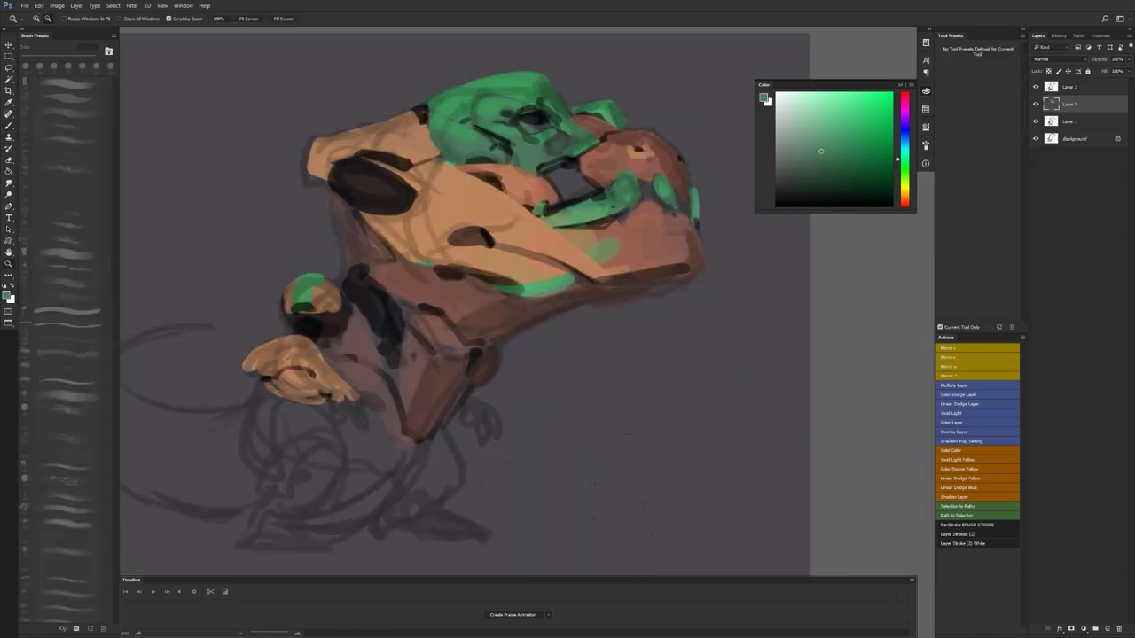
{"action": "left_click", "coordinate": [589, 205], "text": "alt"}
{"action": "key", "text": "b"}
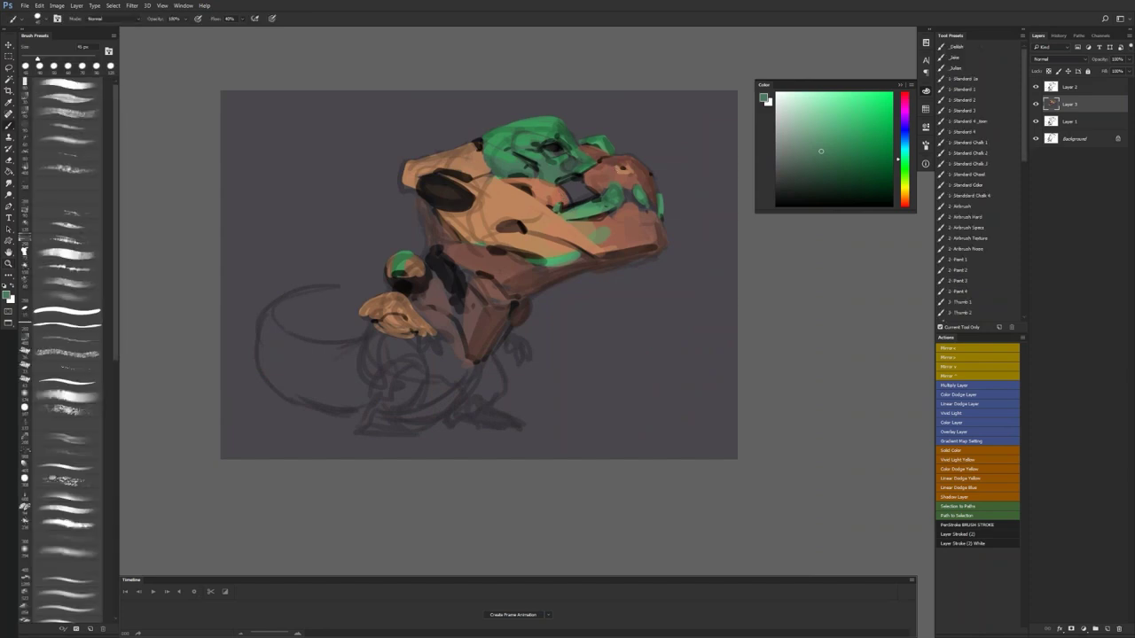
Step: Sample a dark green from the crown below the eye and reduce the brush to 35 px
{"action": "key", "text": "z"}
{"action": "left_click", "coordinate": [578, 148]}
{"action": "key", "text": "b"}
{"action": "left_click", "coordinate": [564, 175], "text": "alt"}
{"action": "key", "text": "["}
{"action": "key", "text": "["}
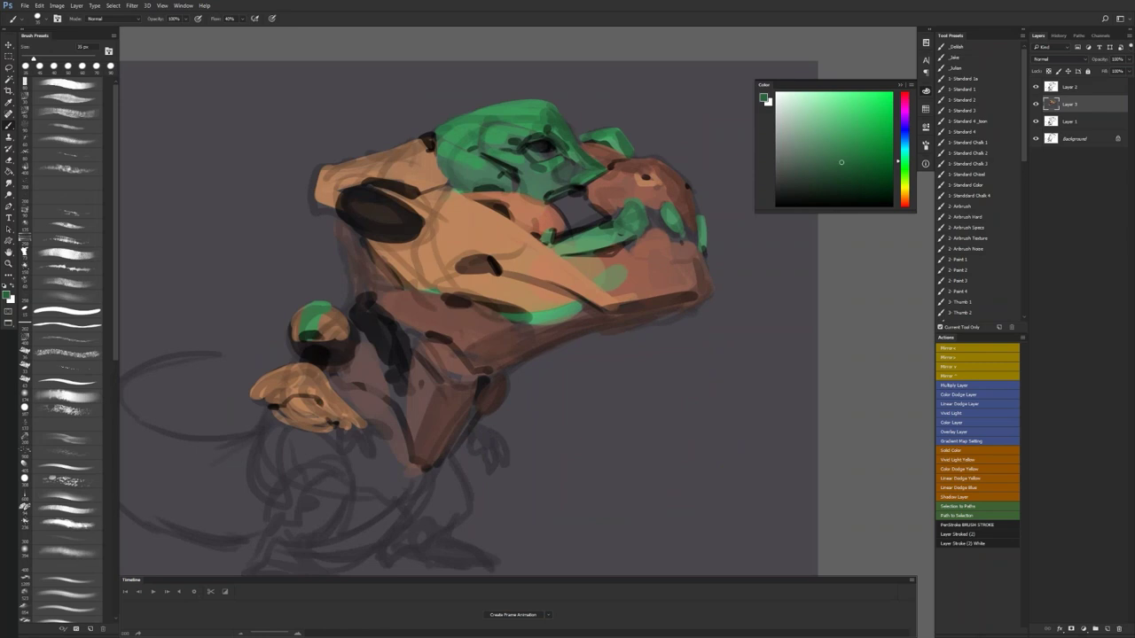
{"action": "key", "text": "z"}
{"action": "left_click", "coordinate": [607, 155], "text": "alt"}
{"action": "key", "text": "F2"}
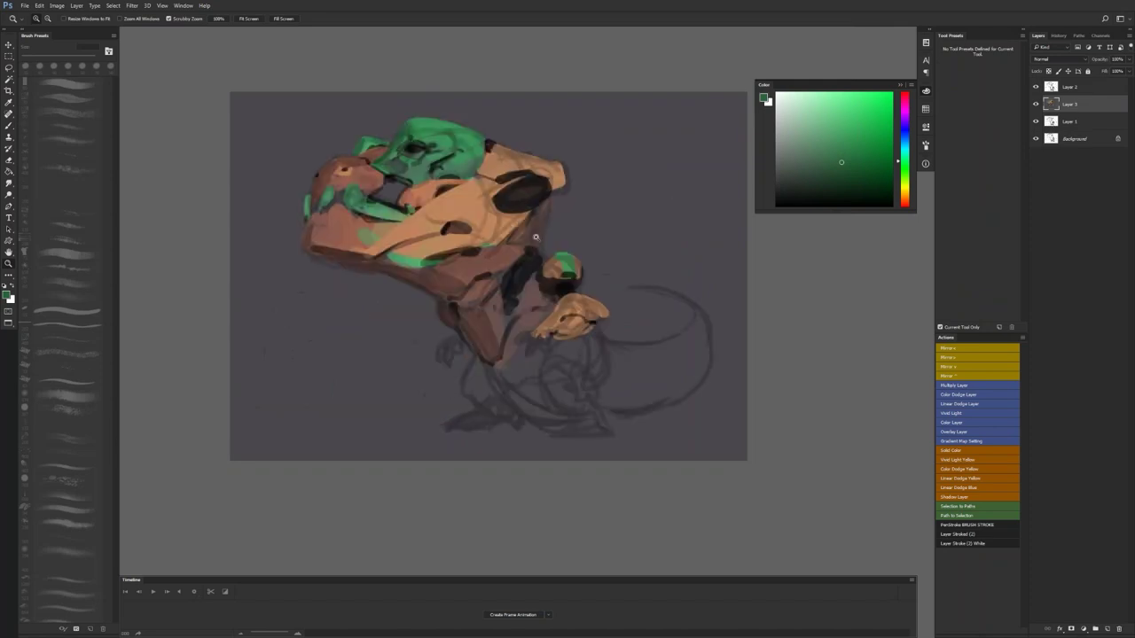
Step: Sample the chest's dark reddish brown, enlarge the brush to 175 px and block in the belly below the chest
{"action": "key", "text": "b"}
{"action": "left_click", "coordinate": [458, 202], "text": "alt"}
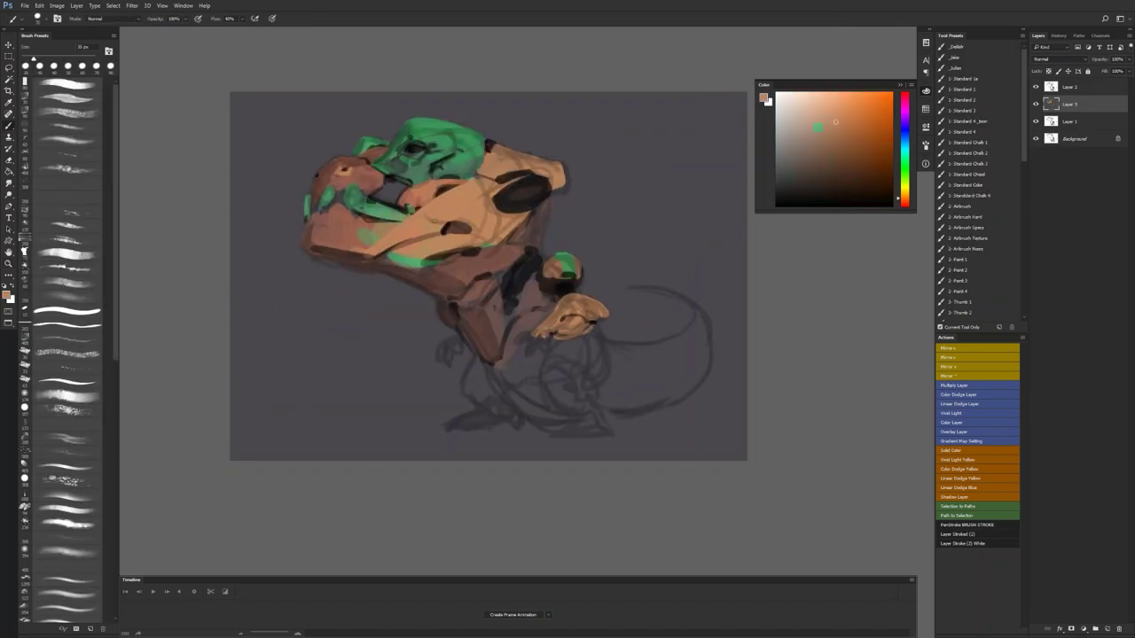
{"action": "key", "text": "bracketright"}
{"action": "key", "text": "bracketright"}
{"action": "left_click", "coordinate": [481, 330], "text": "alt"}
{"action": "key", "text": "bracketright"}
{"action": "key", "text": "bracketright"}
{"action": "key", "text": "bracketright"}
{"action": "key", "text": "bracketright"}
{"action": "key", "text": "bracketright"}
{"action": "key", "text": "bracketright"}
{"action": "key", "text": "bracketright"}
{"action": "key", "text": "bracketright"}
{"action": "key", "text": "bracketright"}
{"action": "left_click_drag", "start_coordinate": [499, 365], "coordinate": [542, 408]}
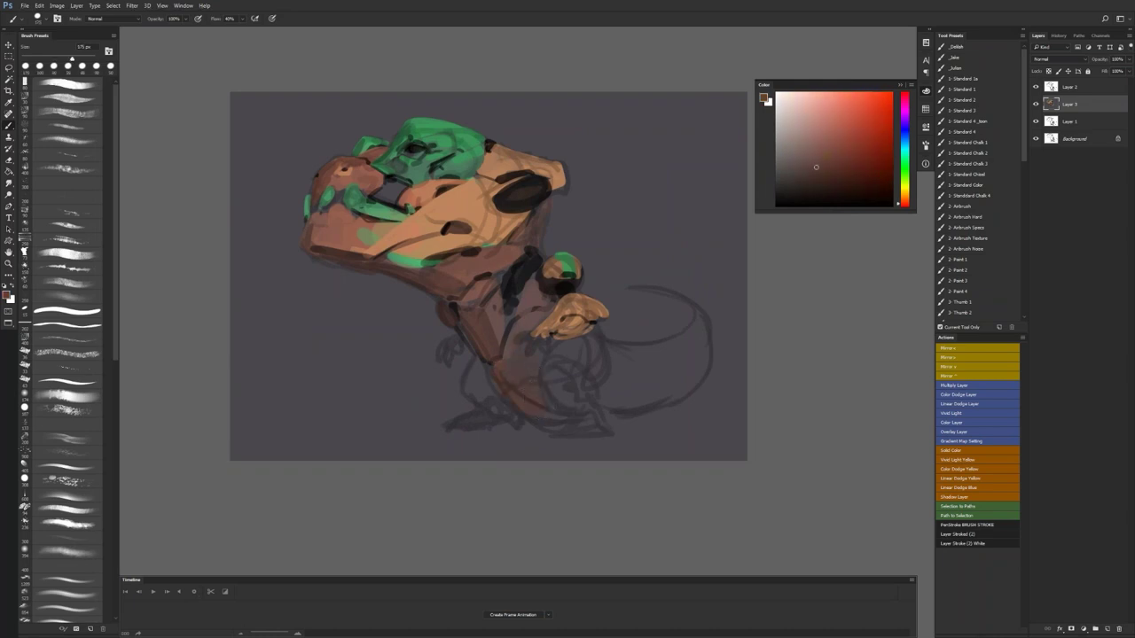
Step: Block in the curved tail with the same reddish brown, reduce the brush to 60 px and mirror the canvas
{"action": "mouse_move", "coordinate": [615, 378]}
{"action": "left_mouse_down"}
{"action": "mouse_move", "coordinate": [655, 369]}
{"action": "mouse_move", "coordinate": [664, 340]}
{"action": "mouse_move", "coordinate": [623, 381]}
{"action": "left_mouse_up"}
{"action": "key", "text": "bracketleft"}
{"action": "key", "text": "bracketleft"}
{"action": "key", "text": "bracketleft"}
{"action": "key", "text": "bracketleft"}
{"action": "key", "text": "bracketleft"}
{"action": "key", "text": "bracketleft"}
{"action": "key", "text": "bracketleft"}
{"action": "key", "text": "ctrl+shift+h"}
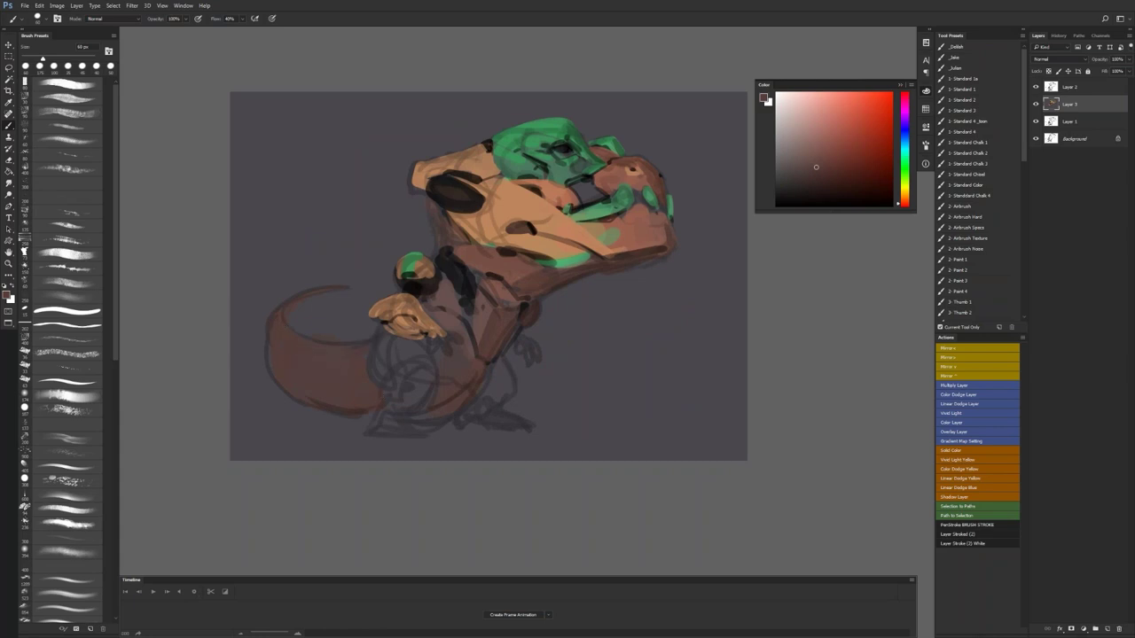
Step: Enlarge the brush to 120 px and cycle the screen mode to the standard window view
{"action": "key", "text": "bracketright"}
{"action": "key", "text": "bracketright"}
{"action": "key", "text": "bracketright"}
{"action": "key", "text": "f"}
{"action": "key", "text": "f"}
{"action": "key", "text": "f"}
{"action": "key", "text": "f"}
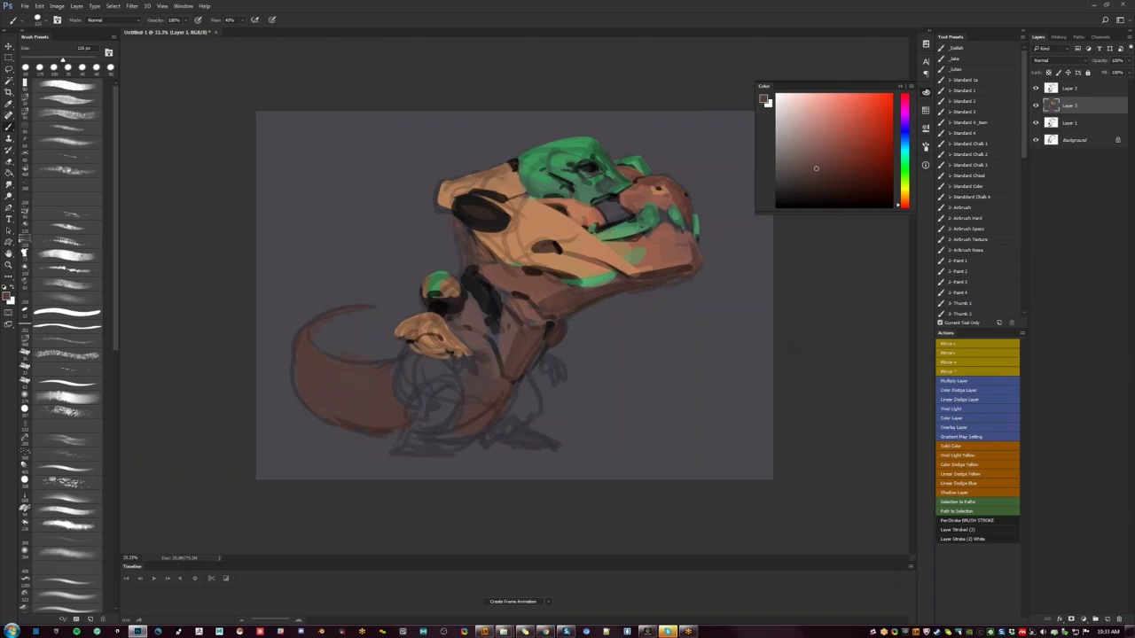
Step: Sample near-black tones, touch up the inside of the large skull opening and reduce the brush to 70 px
{"action": "left_click", "coordinate": [483, 298], "text": "alt"}
{"action": "key", "text": "["}
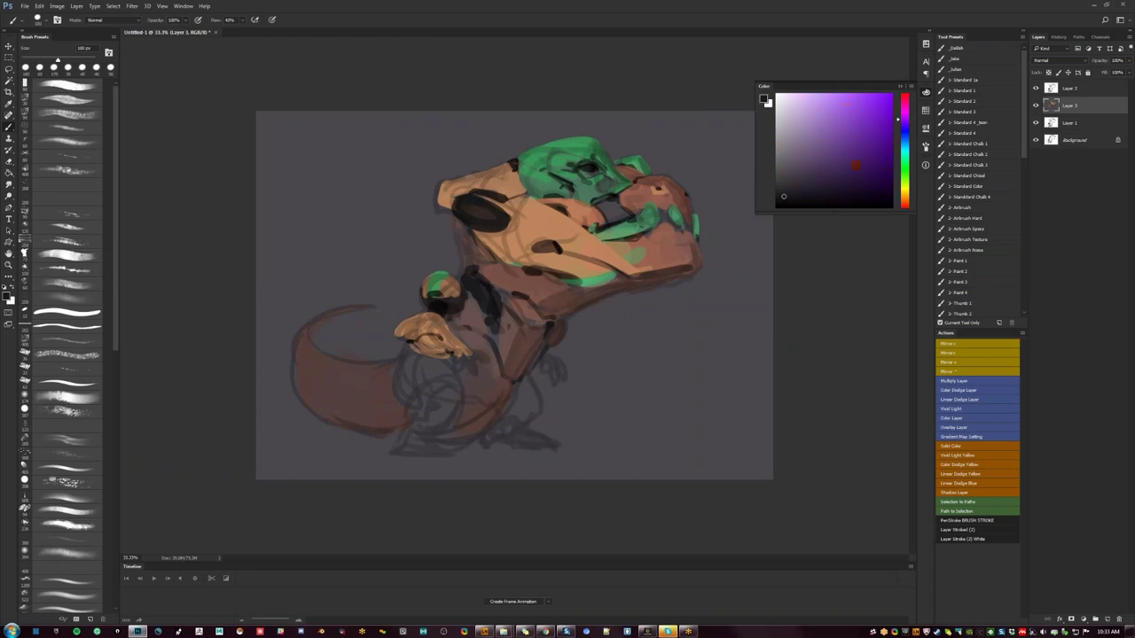
{"action": "left_click_drag", "start_coordinate": [487, 214], "coordinate": [496, 218]}
{"action": "left_click", "coordinate": [482, 213], "text": "alt"}
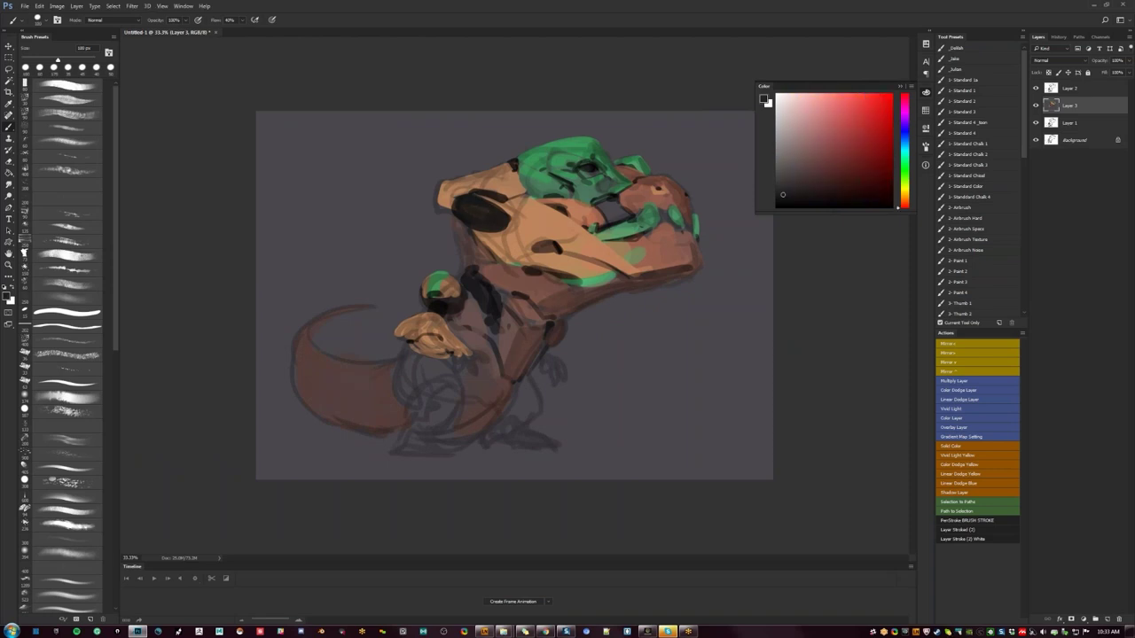
{"action": "left_click", "coordinate": [488, 206], "text": "alt"}
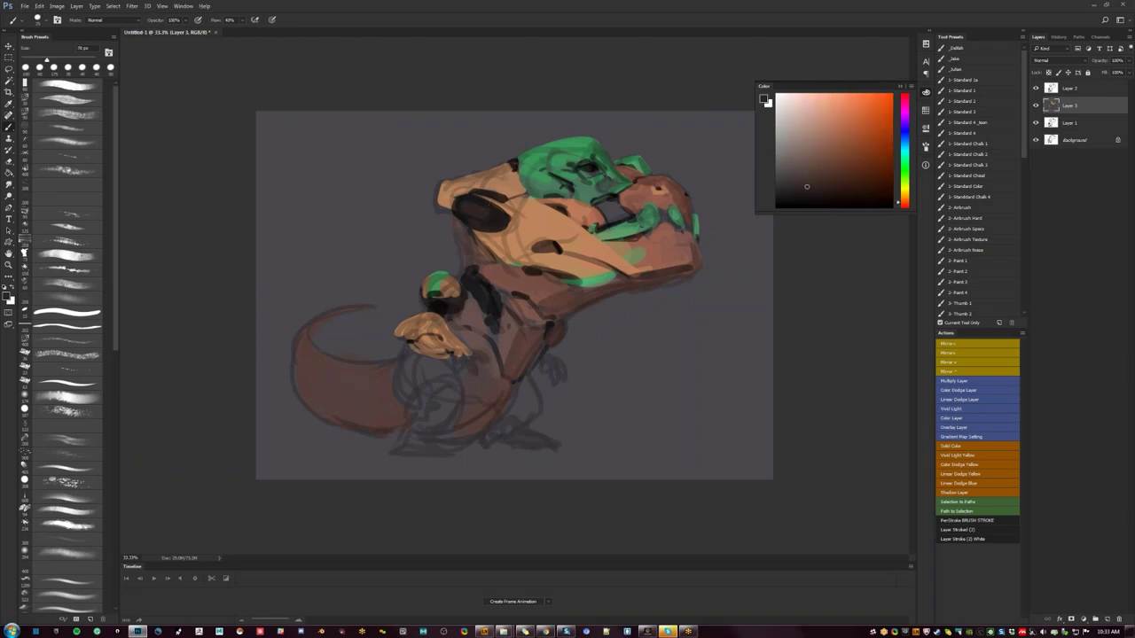
Step: On the mirrored canvas, sample light orange and paint over the front of the lower cheek above the green patch
{"action": "key", "text": "ctrl+shift+h"}
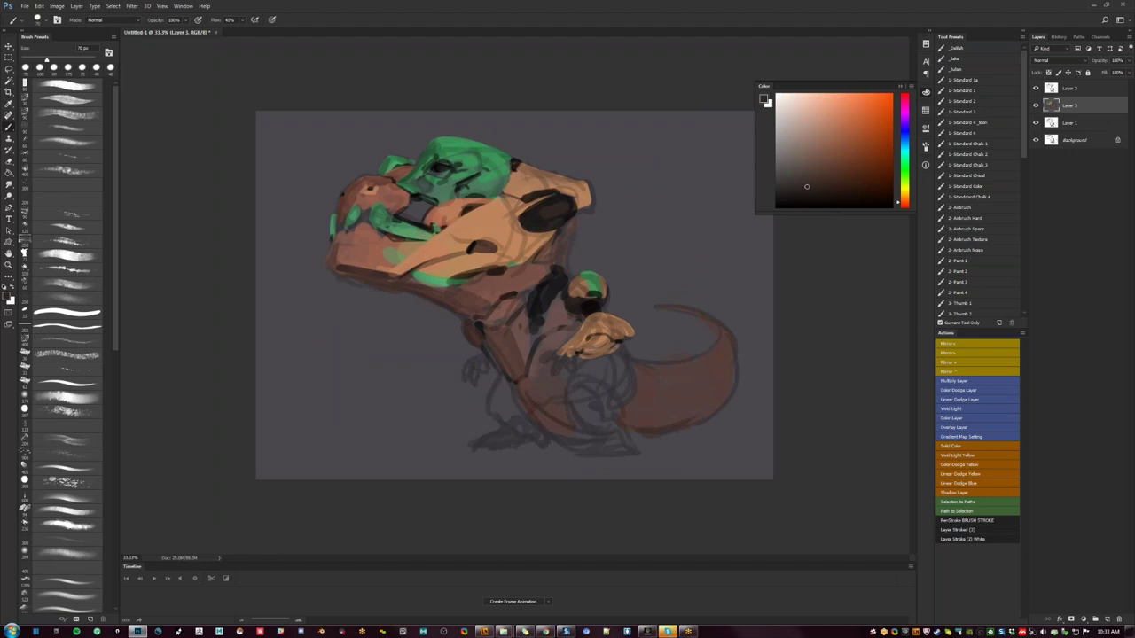
{"action": "left_click", "coordinate": [592, 268], "text": "alt"}
{"action": "left_click_drag", "start_coordinate": [422, 263], "coordinate": [409, 271]}
{"action": "left_click", "coordinate": [420, 261], "text": "alt"}
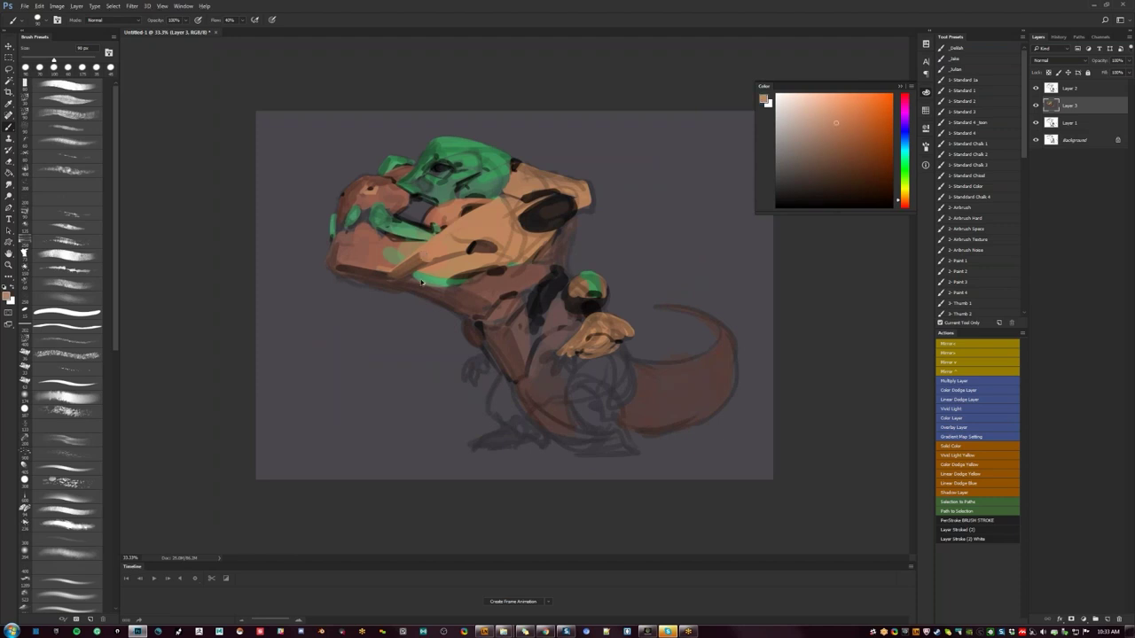
{"action": "left_click_drag", "start_coordinate": [422, 256], "coordinate": [398, 275]}
{"action": "key", "text": "ctrl+shift+h"}
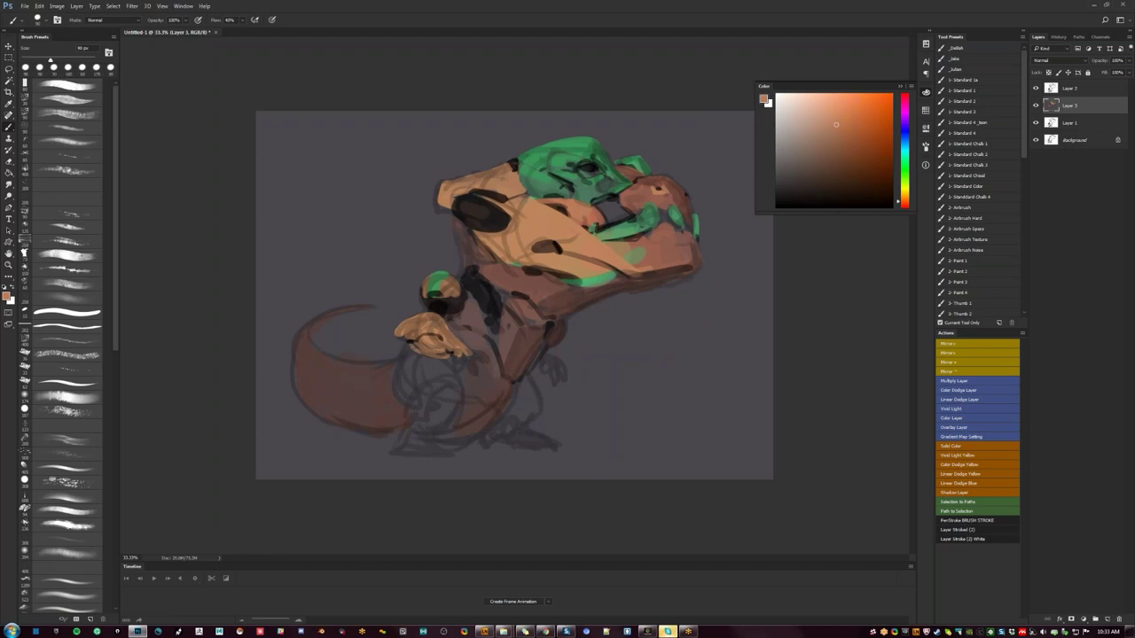
Step: Switch to Chrome and open beepbox.co in a new tab
{"action": "left_click", "coordinate": [545, 631]}
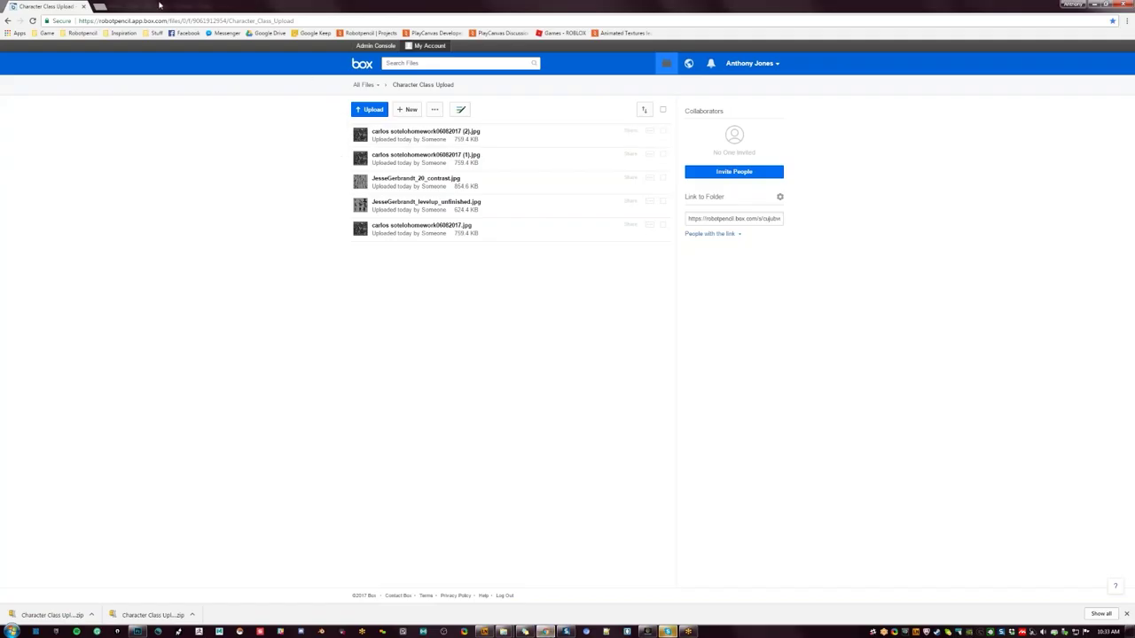
{"action": "left_click", "coordinate": [101, 7]}
{"action": "type", "text": "beepbox.co"}
{"action": "key", "text": "Return"}
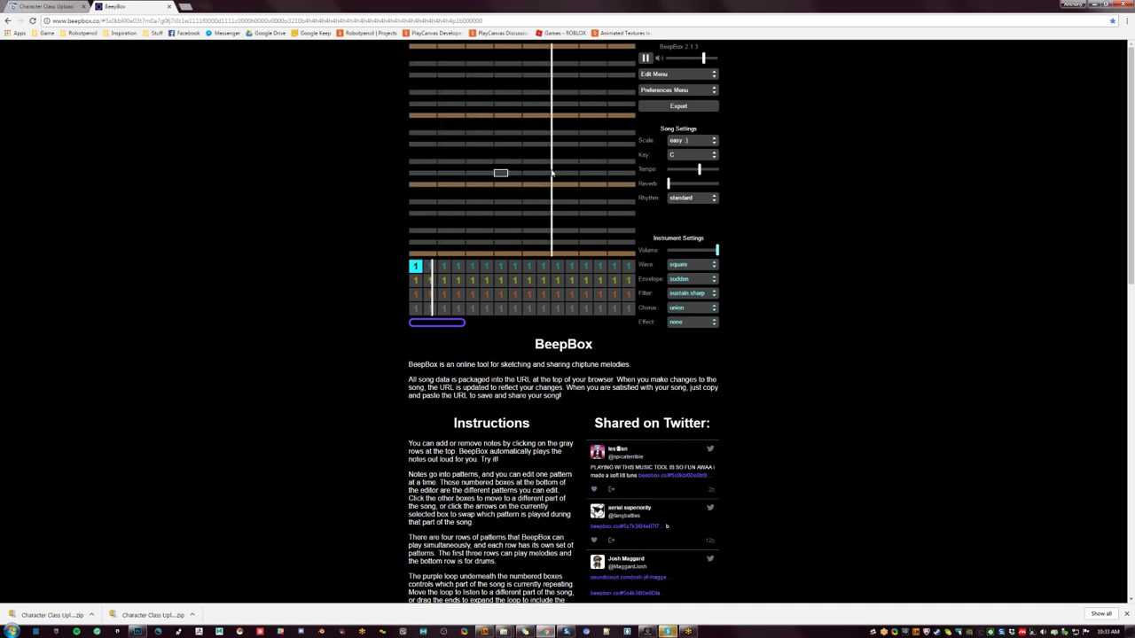
Step: Place three short notes at different pitches in the first BeepBox pattern
{"action": "left_click", "coordinate": [431, 133]}
{"action": "left_click", "coordinate": [471, 161]}
{"action": "left_click", "coordinate": [501, 144]}
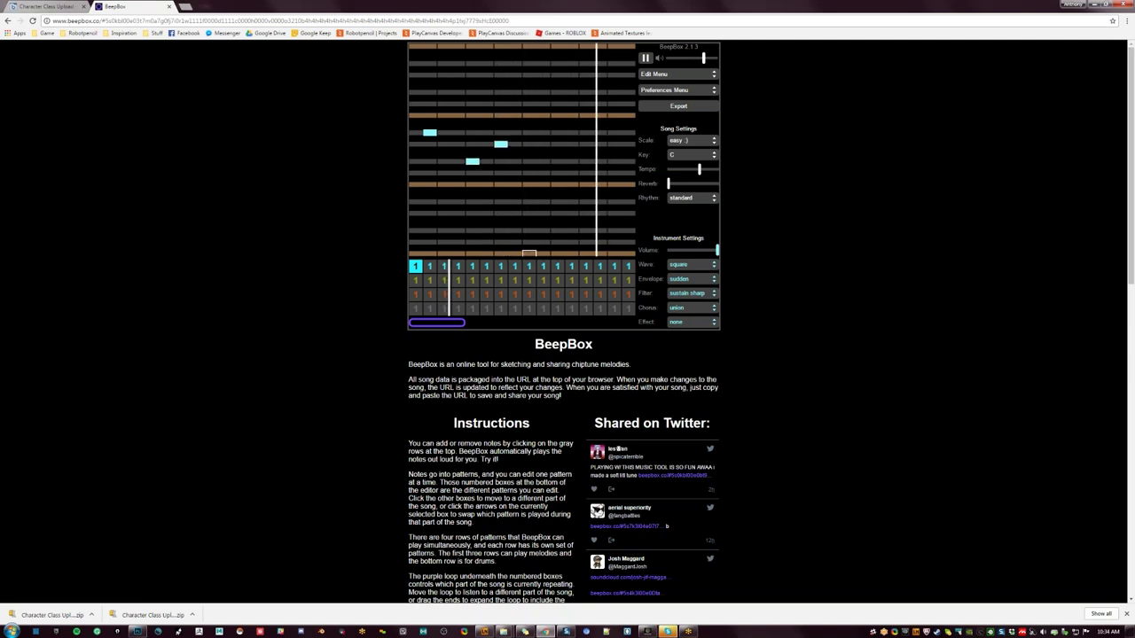
Step: Remove the three notes from the pattern and switch back to the painting in Photoshop
{"action": "right_click", "coordinate": [437, 132]}
{"action": "left_click", "coordinate": [355, 148]}
{"action": "right_click", "coordinate": [474, 159]}
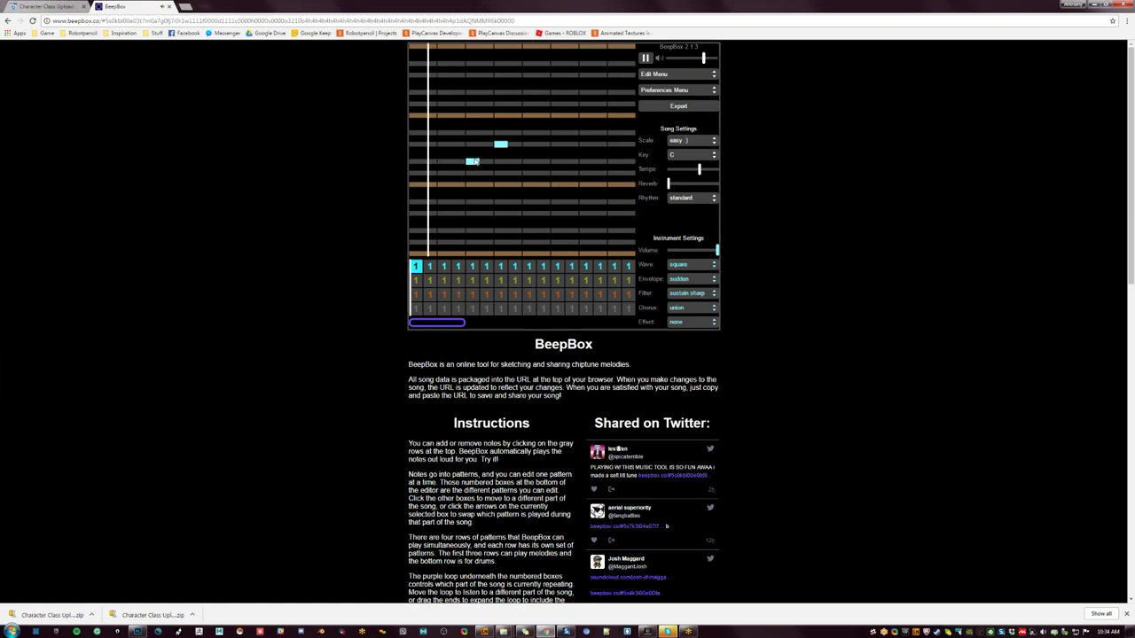
{"action": "right_click", "coordinate": [505, 142]}
{"action": "left_click", "coordinate": [242, 316]}
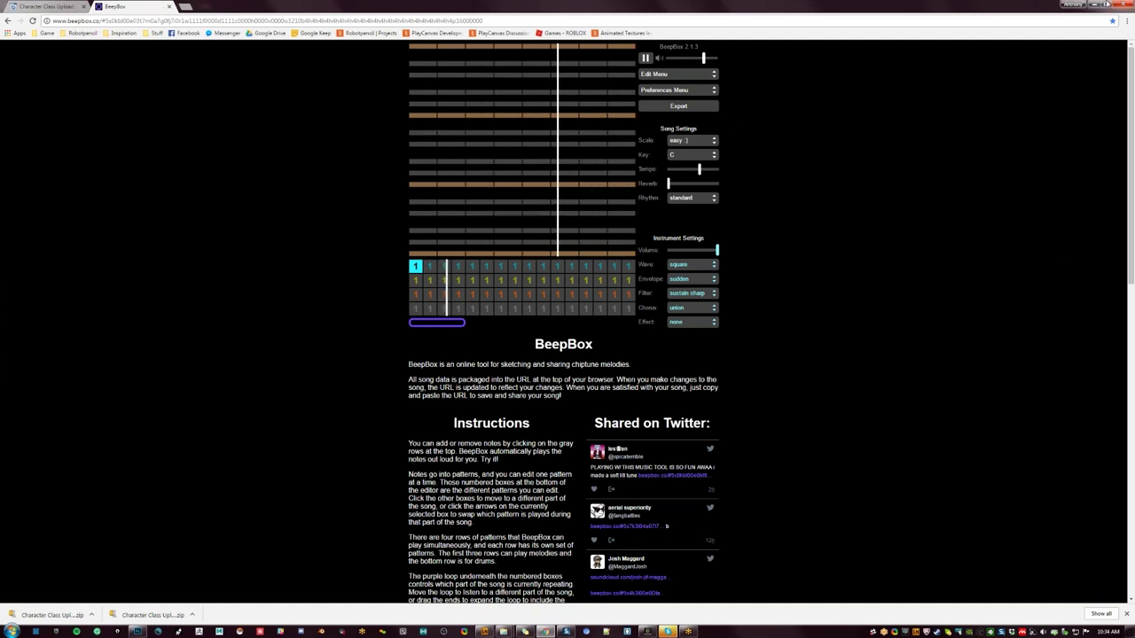
{"action": "left_click", "coordinate": [1096, 4]}
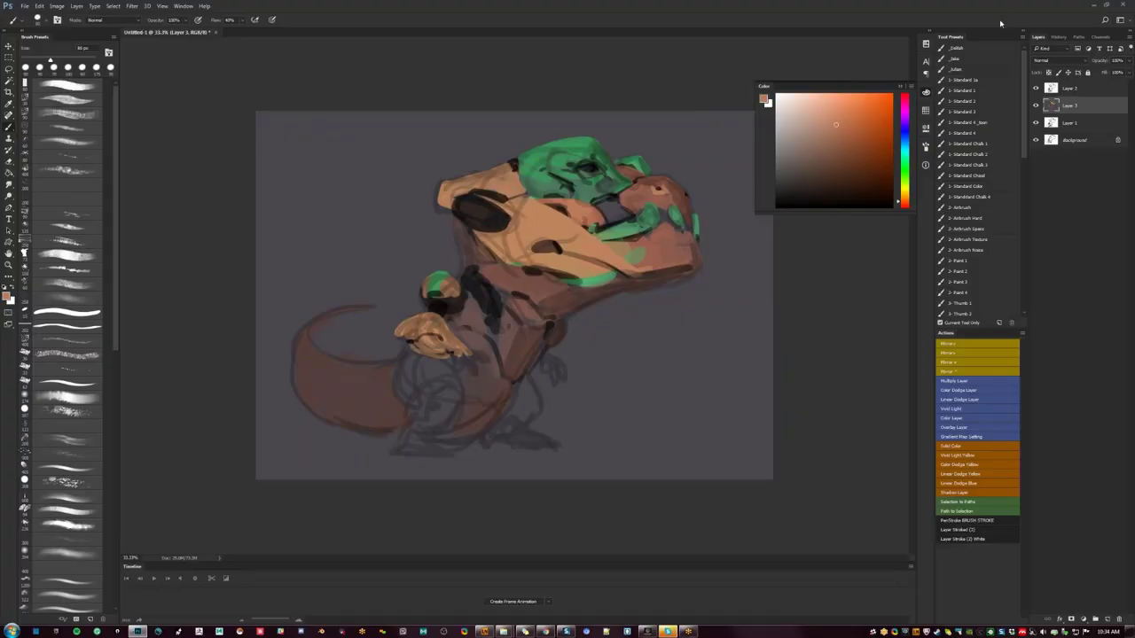
Step: Reset the foreground color to black and refine the thin line between skull opening and crown with a 15 px brush
{"action": "key", "text": "ctrl+shift+h"}
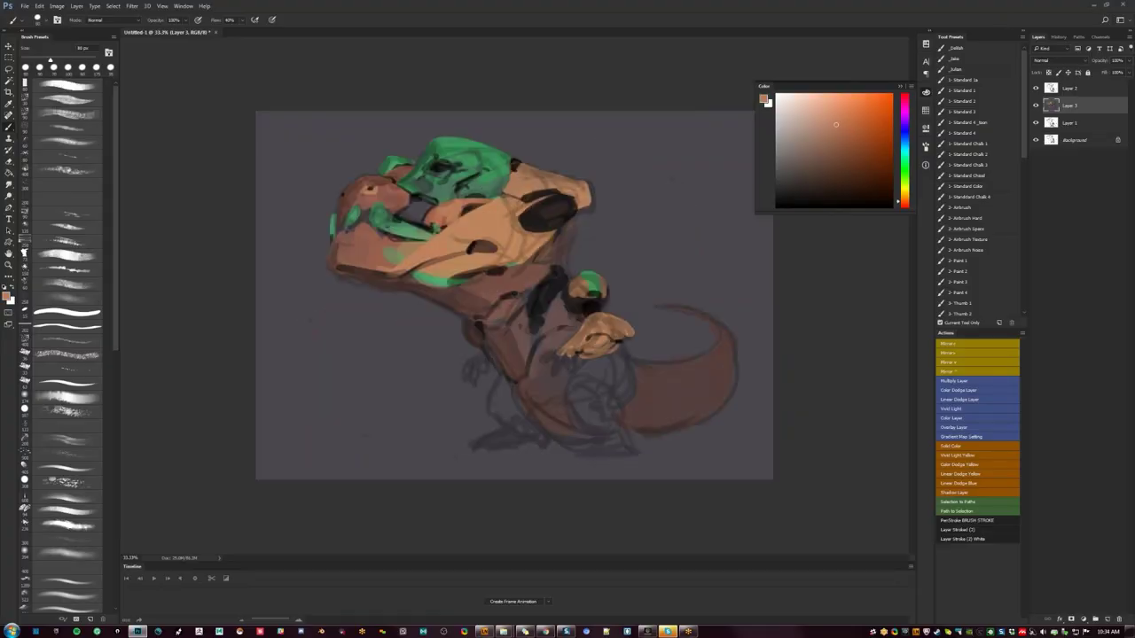
{"action": "key", "text": "ctrl+plus"}
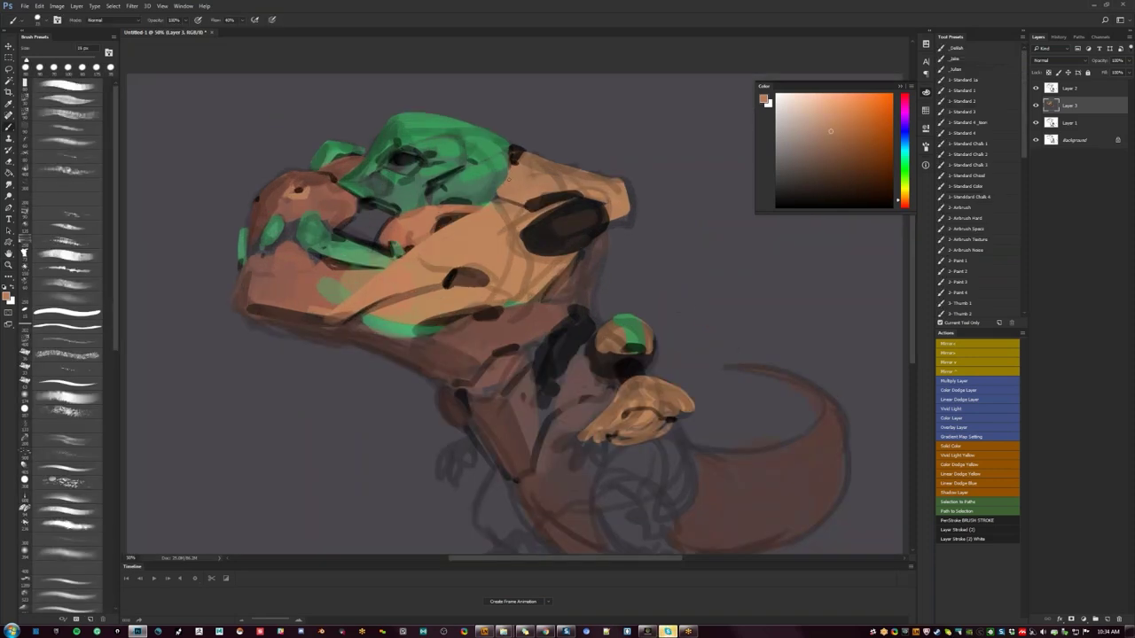
{"action": "key", "text": "d"}
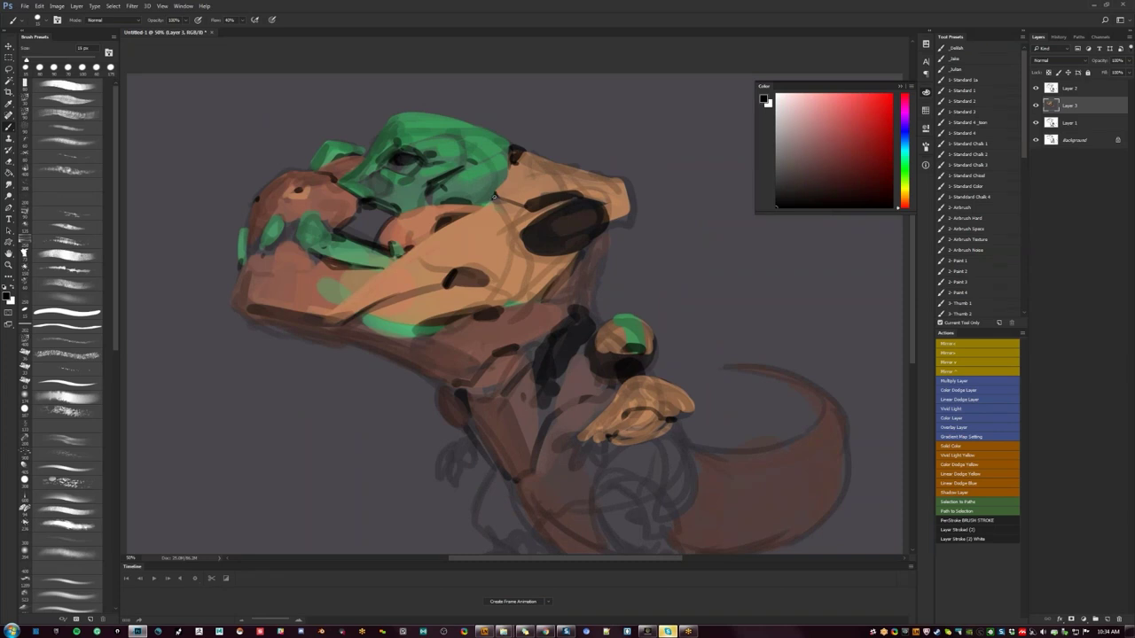
{"action": "key", "text": "z"}
{"action": "key", "text": "ctrl+minus"}
{"action": "key", "text": "ctrl+minus"}
{"action": "key", "text": "ctrl+shift+h"}
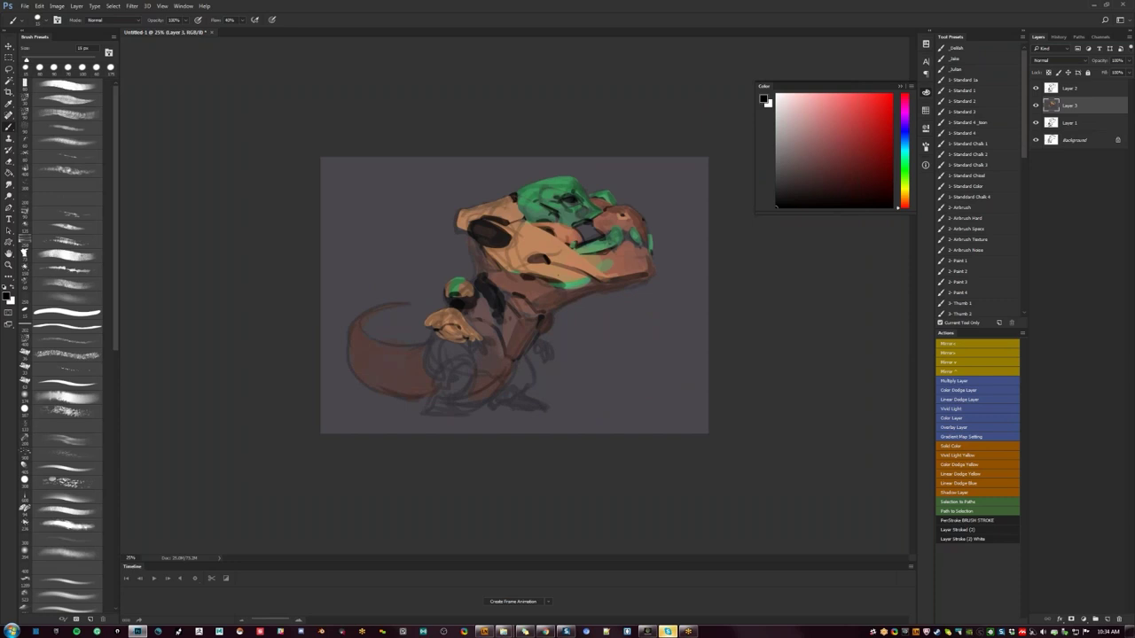
Step: Add black accents along the upper edge of the small cheek opening with a 20 px brush
{"action": "left_click", "coordinate": [535, 275]}
{"action": "left_click", "coordinate": [536, 271]}
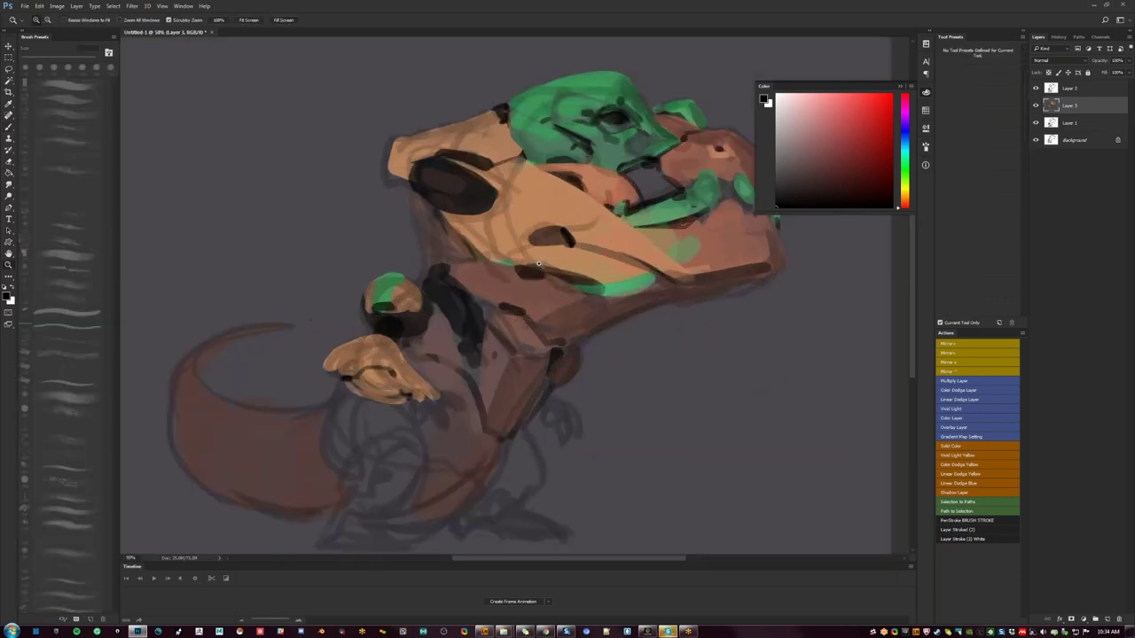
{"action": "key", "text": "b"}
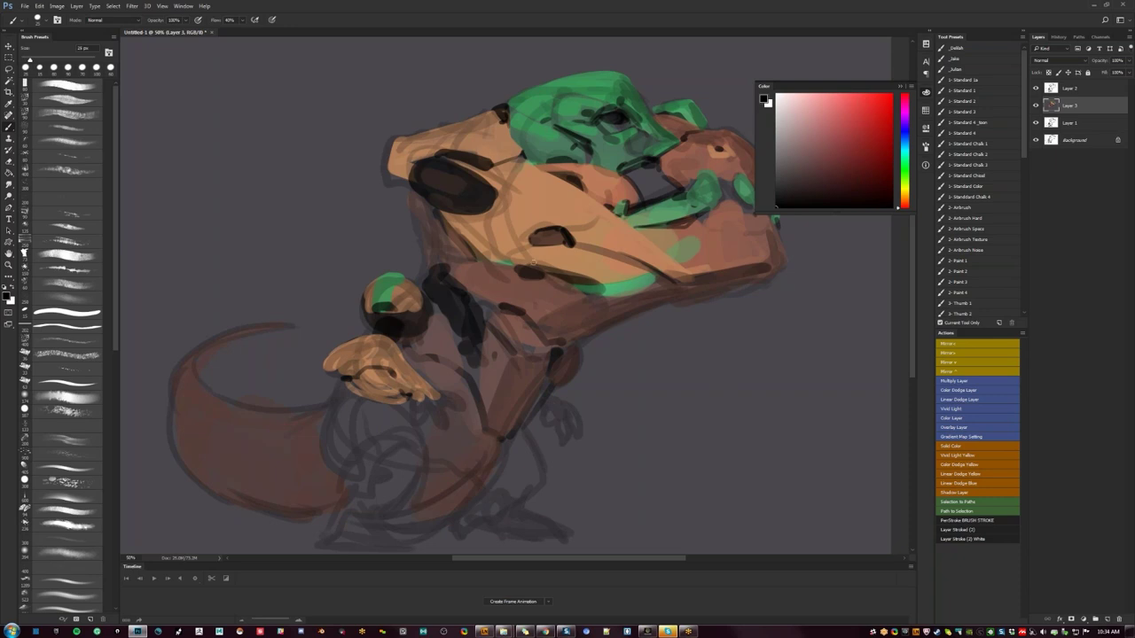
Step: Sample mid and muted greens from the head, refine the shading at the crown's rear edge, and mirror the canvas to check it
{"action": "left_click_drag", "start_coordinate": [664, 265], "coordinate": [567, 287]}
{"action": "left_click_drag", "start_coordinate": [490, 255], "coordinate": [515, 287]}
{"action": "left_click", "coordinate": [497, 182], "text": "alt"}
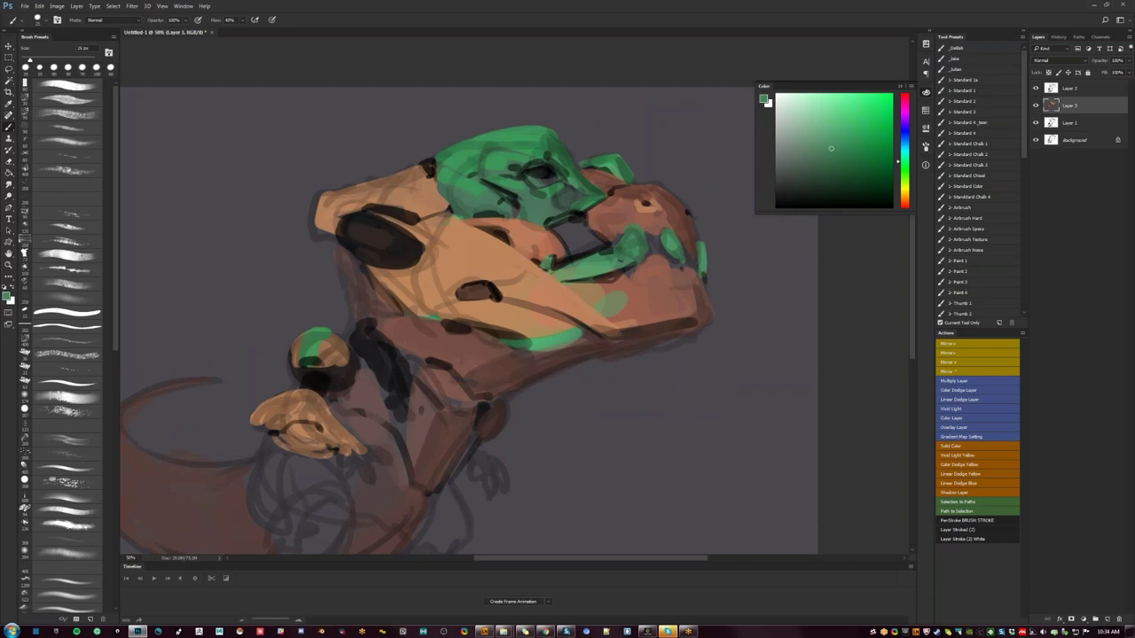
{"action": "left_click", "coordinate": [454, 184], "text": "alt"}
{"action": "key", "text": "z"}
{"action": "left_click", "coordinate": [554, 249], "text": "alt"}
{"action": "key", "text": "ctrl+shift+h"}
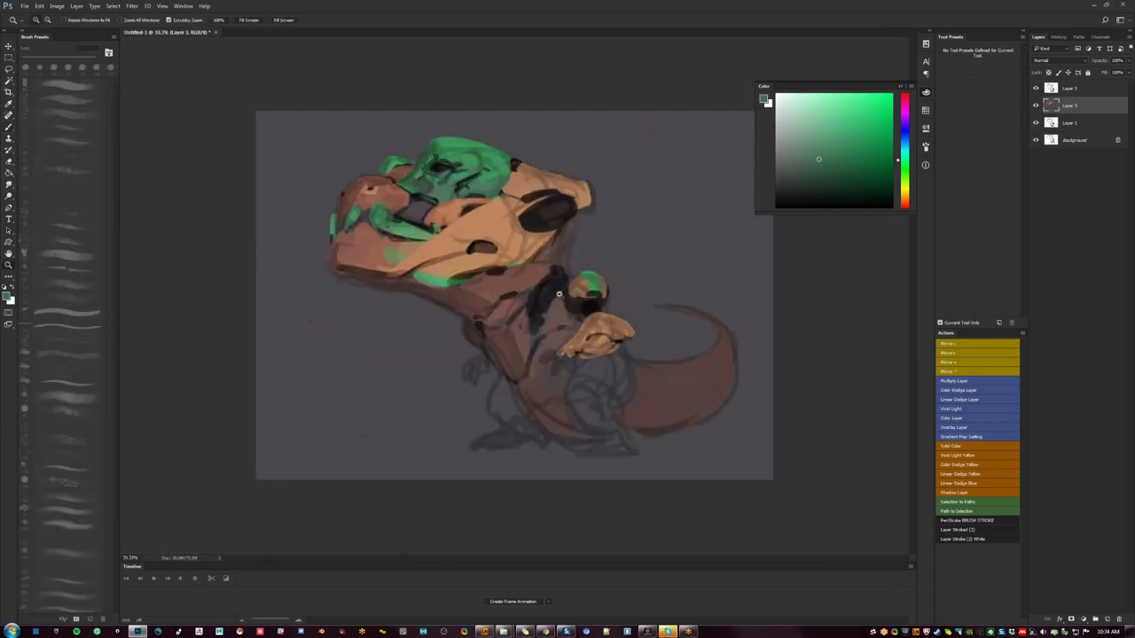
Step: Touch up the orange skull and its black seam with the green crown, and return the canvas to its unmirrored orientation
{"action": "key", "text": "b"}
{"action": "key", "text": "z"}
{"action": "left_click", "coordinate": [526, 187]}
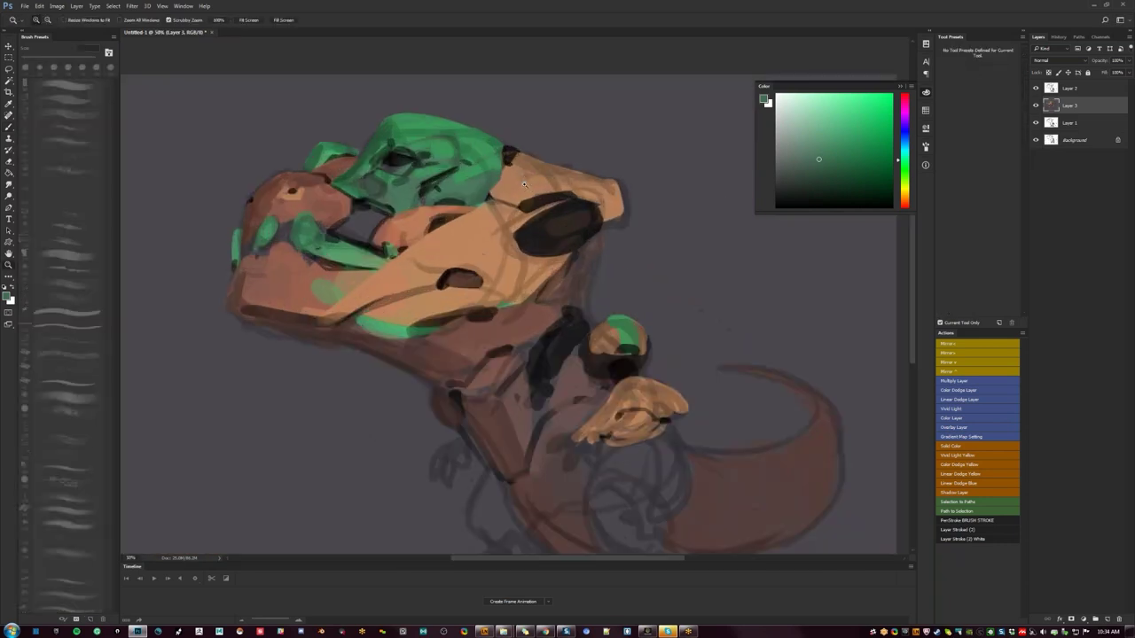
{"action": "key", "text": "b"}
{"action": "left_click", "coordinate": [483, 254], "text": "alt"}
{"action": "key", "text": "d"}
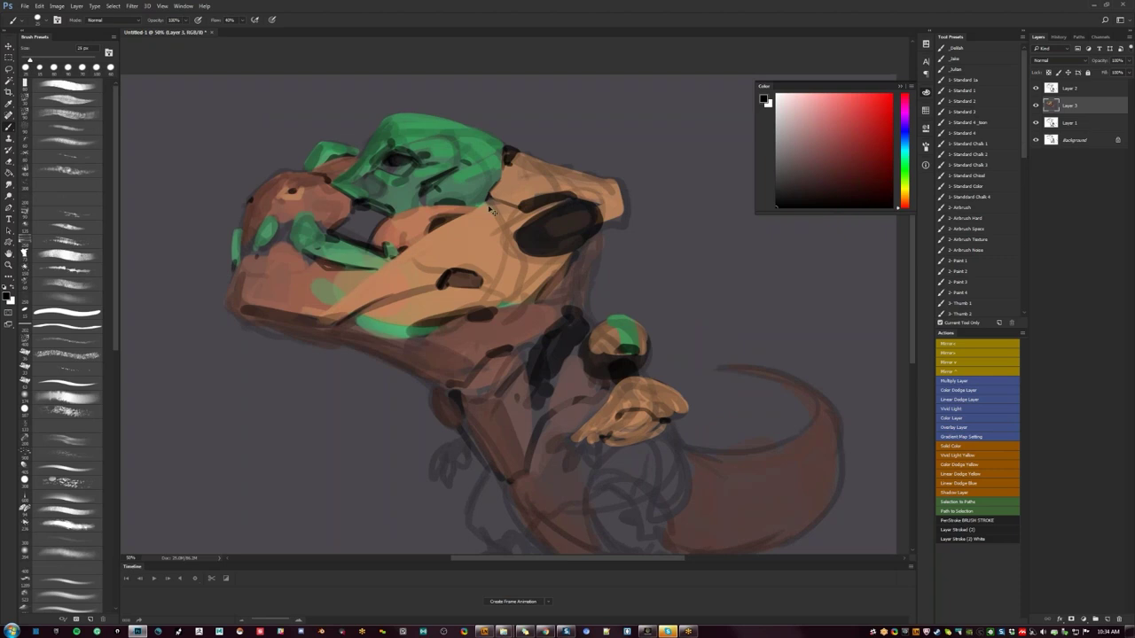
{"action": "key", "text": "ctrl+shift+h"}
{"action": "key", "text": "z"}
{"action": "left_click", "coordinate": [595, 300], "text": "alt"}
{"action": "key", "text": "b"}
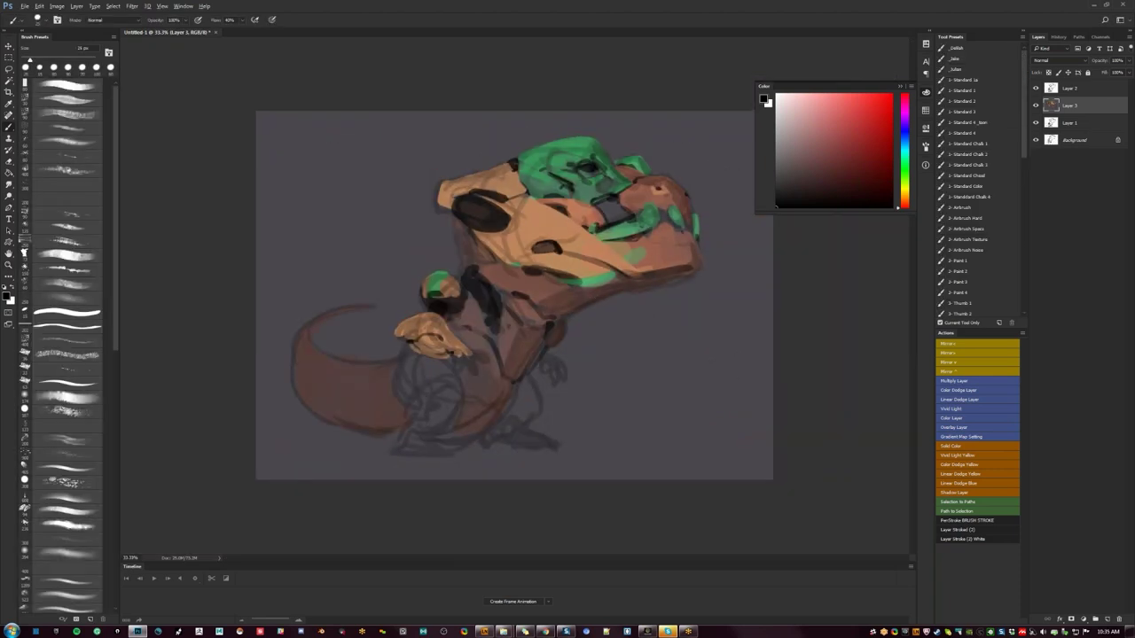
Step: Paint an orange band across the dark gap beside the shoulder ball with a 50 px brush and check it mirrored
{"action": "left_click", "coordinate": [452, 286], "text": "alt"}
{"action": "key", "text": "bracketright"}
{"action": "key", "text": "bracketright"}
{"action": "key", "text": "bracketright"}
{"action": "key", "text": "bracketright"}
{"action": "left_click_drag", "start_coordinate": [460, 280], "coordinate": [480, 319]}
{"action": "key", "text": "ctrl+z"}
{"action": "key", "text": "bracketright"}
{"action": "mouse_move", "coordinate": [462, 279]}
{"action": "left_mouse_down"}
{"action": "mouse_move", "coordinate": [487, 321]}
{"action": "mouse_move", "coordinate": [477, 299]}
{"action": "left_mouse_up"}
{"action": "left_click", "coordinate": [490, 319], "text": "alt"}
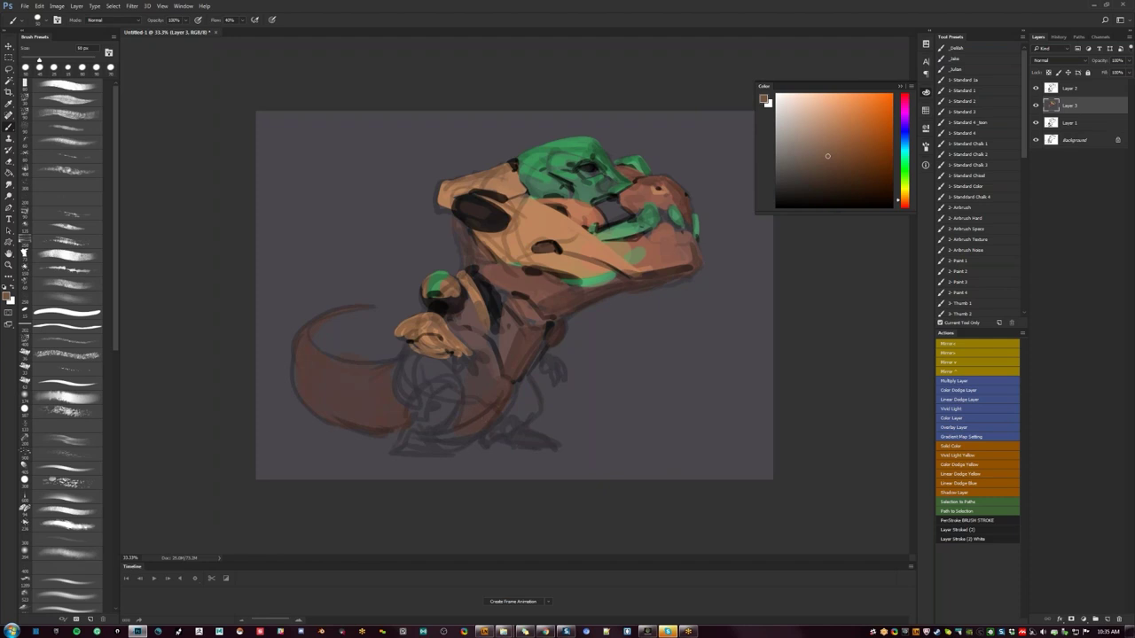
{"action": "key", "text": "ctrl+shift+h"}
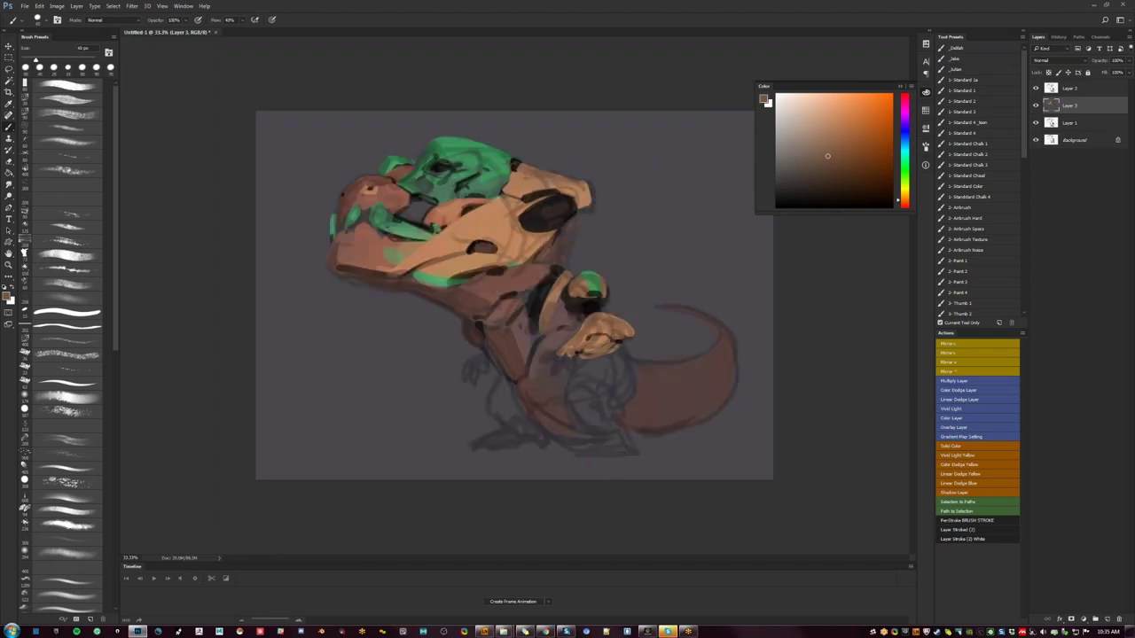
Step: Darken the creases around the skull opening, upper neck and chest with sampled dark tones, checking both canvas orientations
{"action": "left_click", "coordinate": [478, 342], "text": "alt"}
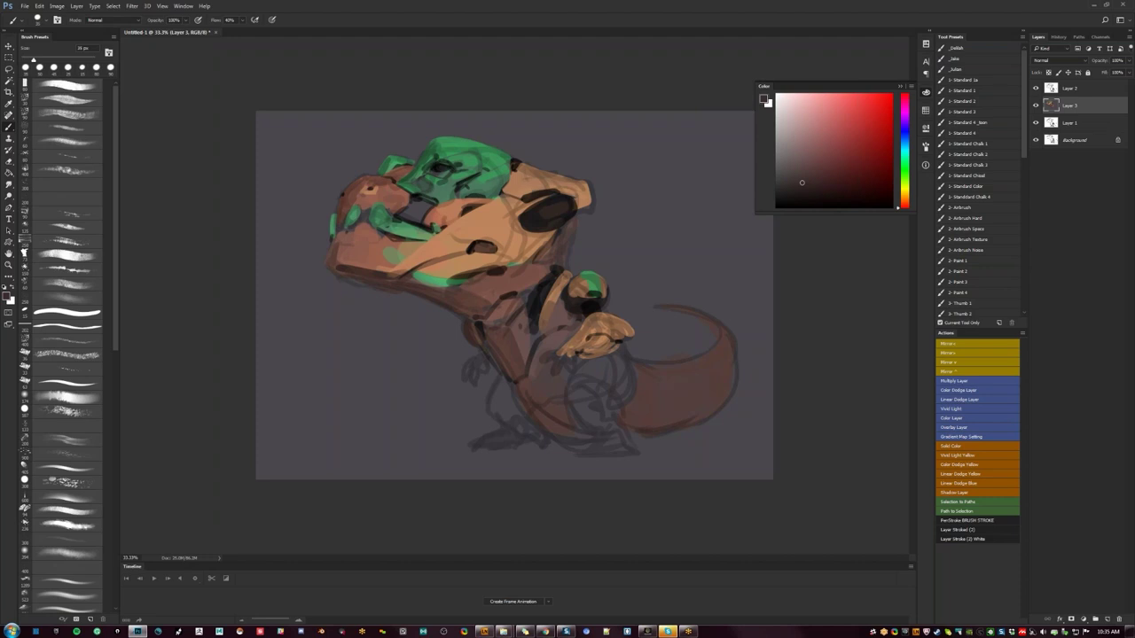
{"action": "key", "text": "ctrl+shift+h"}
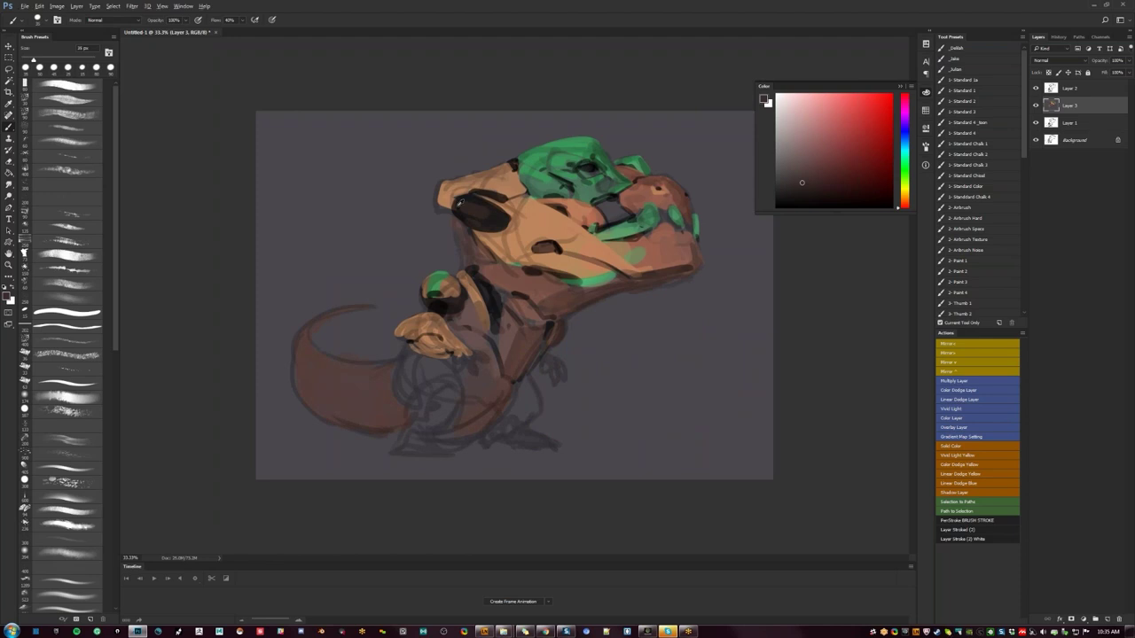
{"action": "left_click", "coordinate": [459, 205], "text": "alt"}
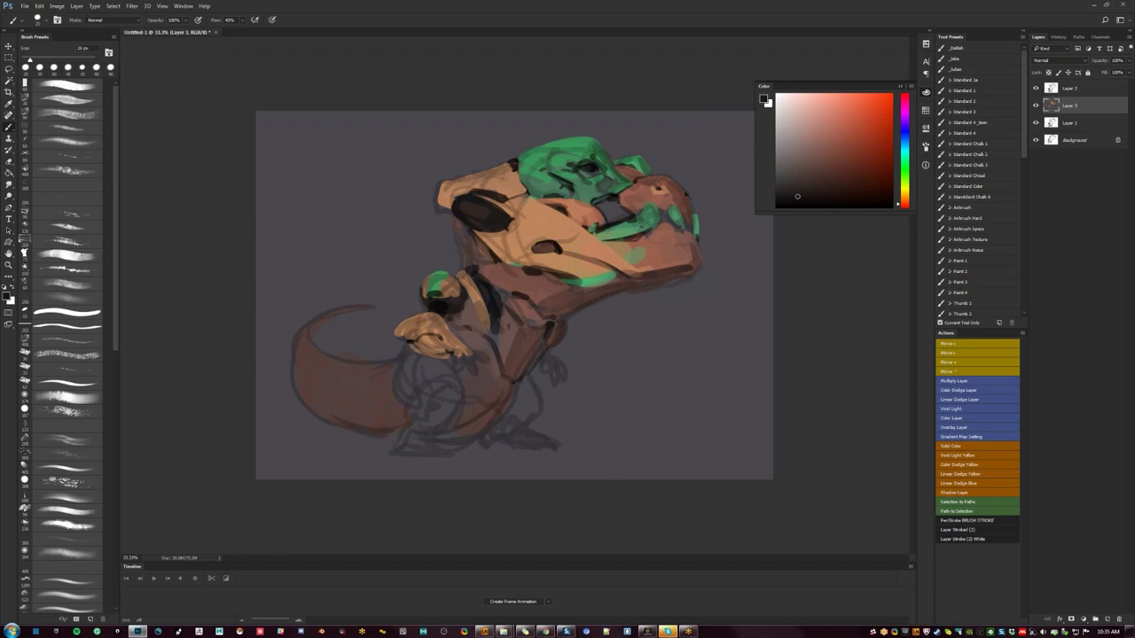
{"action": "key", "text": "ctrl+shift+h"}
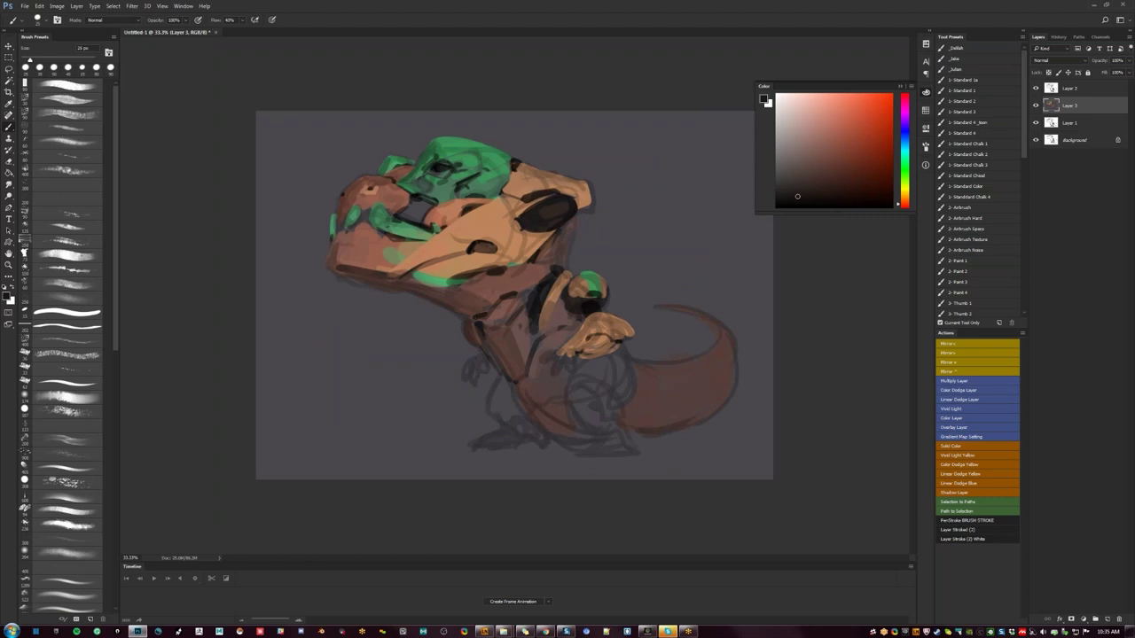
{"action": "key", "text": "ctrl+shift+h"}
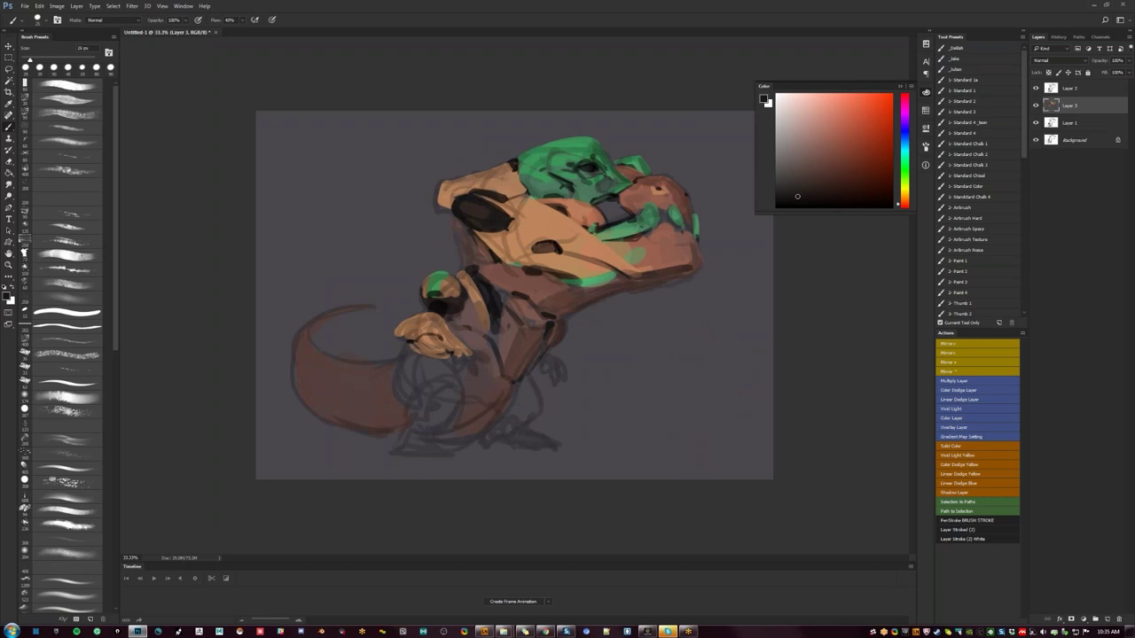
Step: Brush shadow bands onto the orange cheek below the skull opening with an 80 px brush and sampled dark tones
{"action": "left_click", "coordinate": [433, 325], "text": "alt"}
{"action": "key", "text": "bracketright"}
{"action": "key", "text": "bracketright"}
{"action": "key", "text": "bracketright"}
{"action": "key", "text": "bracketright"}
{"action": "key", "text": "bracketright"}
{"action": "left_click", "coordinate": [498, 222], "text": "alt"}
{"action": "left_click_drag", "start_coordinate": [504, 235], "coordinate": [516, 265]}
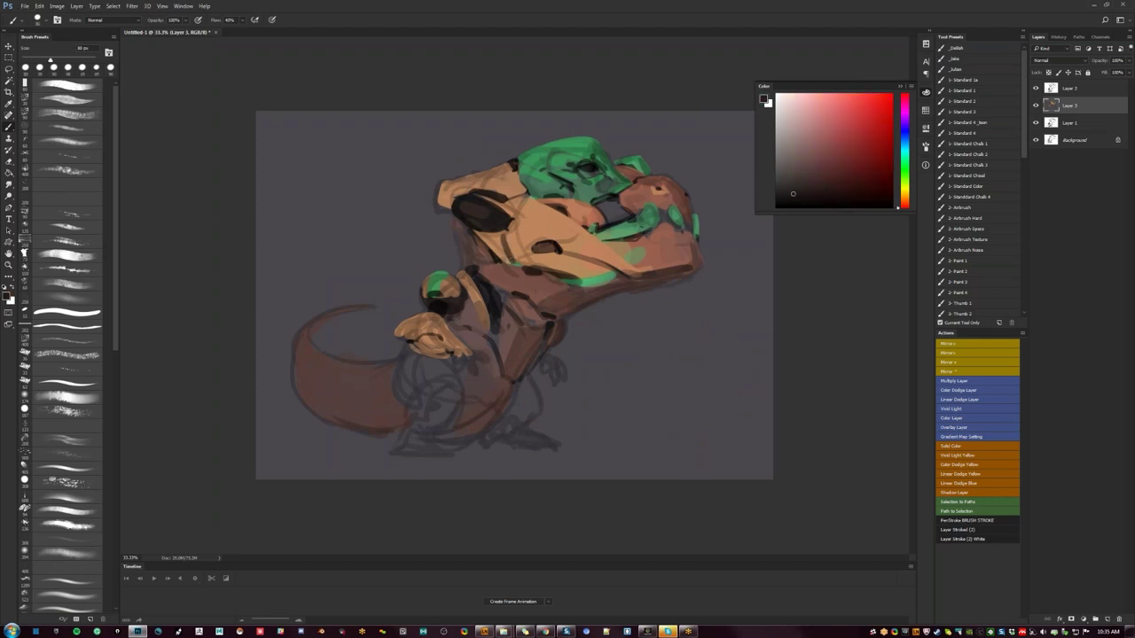
{"action": "left_click", "coordinate": [510, 250], "text": "alt"}
{"action": "left_click_drag", "start_coordinate": [524, 256], "coordinate": [568, 240]}
Step: Sample oranges around the small cheek opening and paint a lighter orange plane above it
{"action": "left_click", "coordinate": [570, 239], "text": "alt"}
{"action": "left_click", "coordinate": [562, 232], "text": "alt"}
{"action": "left_click", "coordinate": [561, 234], "text": "alt"}
{"action": "left_click", "coordinate": [559, 229], "text": "alt"}
{"action": "left_click_drag", "start_coordinate": [559, 224], "coordinate": [548, 235]}
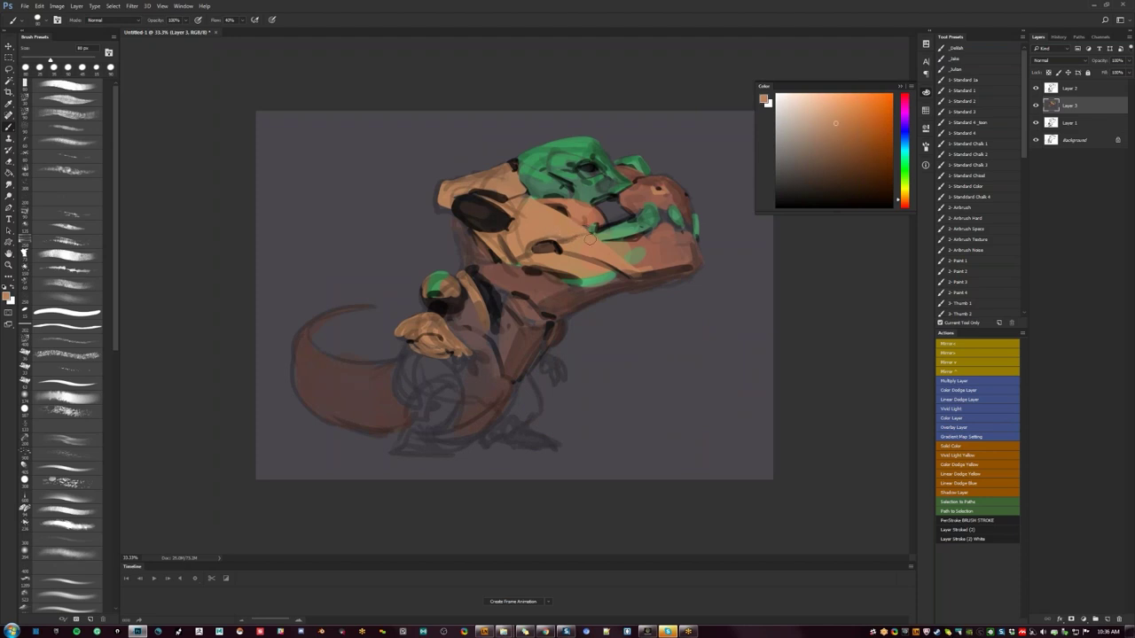
Step: Refine the shading between the skull opening and cheek opening with a smaller brush, a darker brown-orange and sampled cheek tones
{"action": "left_click", "coordinate": [552, 242], "text": "alt"}
{"action": "key", "text": "bracketleft"}
{"action": "key", "text": "bracketleft"}
{"action": "key", "text": "bracketleft"}
{"action": "left_click", "coordinate": [556, 228], "text": "alt"}
{"action": "left_click", "coordinate": [835, 144]}
{"action": "left_click", "coordinate": [526, 248], "text": "alt"}
{"action": "left_click_drag", "start_coordinate": [521, 228], "coordinate": [525, 243]}
{"action": "left_click", "coordinate": [525, 228], "text": "alt"}
{"action": "left_click", "coordinate": [521, 210], "text": "alt"}
Step: Mirror the canvas, smudge the shading on the orange cheek with a 70 px tip at 20% strength, and flip it back
{"action": "key", "text": "ctrl+shift+h"}
{"action": "left_click", "coordinate": [471, 252], "text": "alt"}
{"action": "left_click", "coordinate": [503, 227], "text": "alt"}
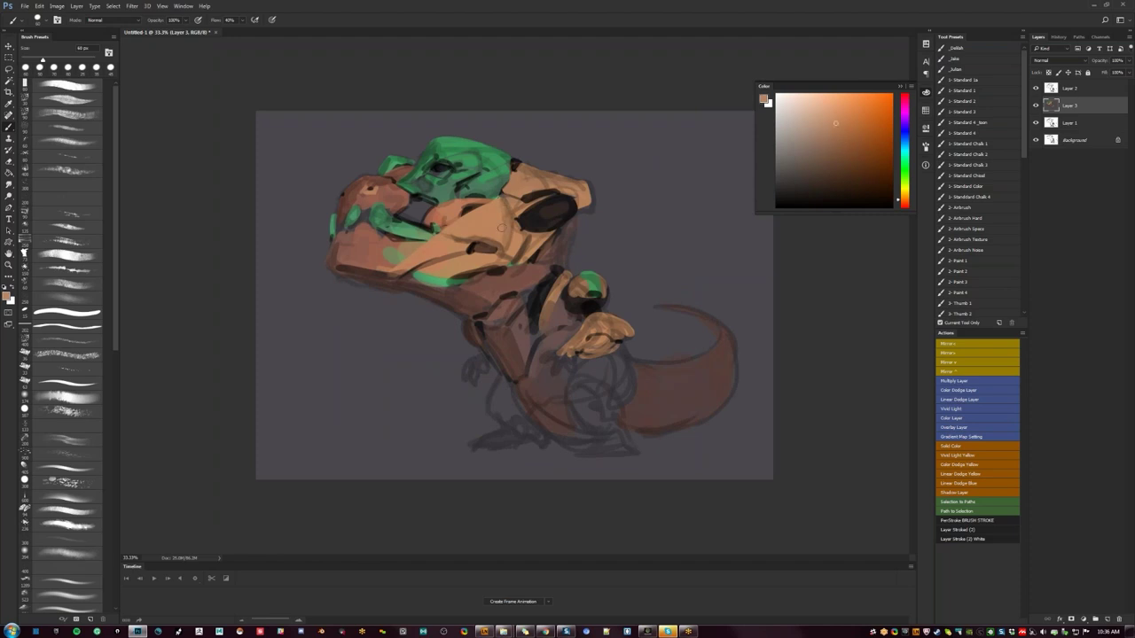
{"action": "key", "text": "r"}
{"action": "left_click_drag", "start_coordinate": [501, 236], "coordinate": [508, 223]}
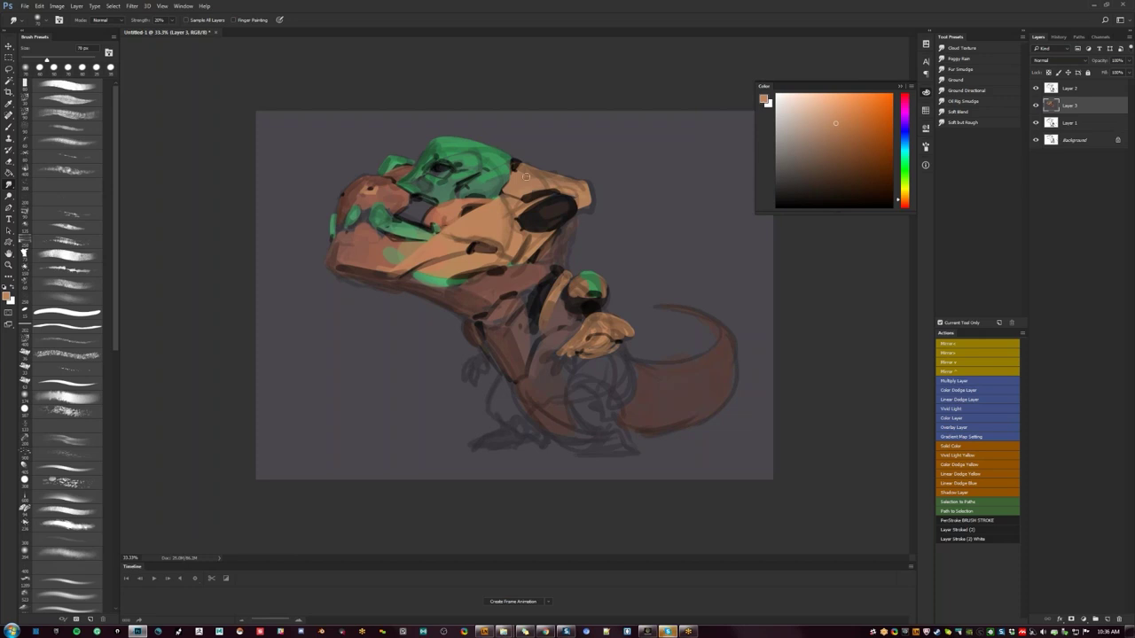
{"action": "key", "text": "F2"}
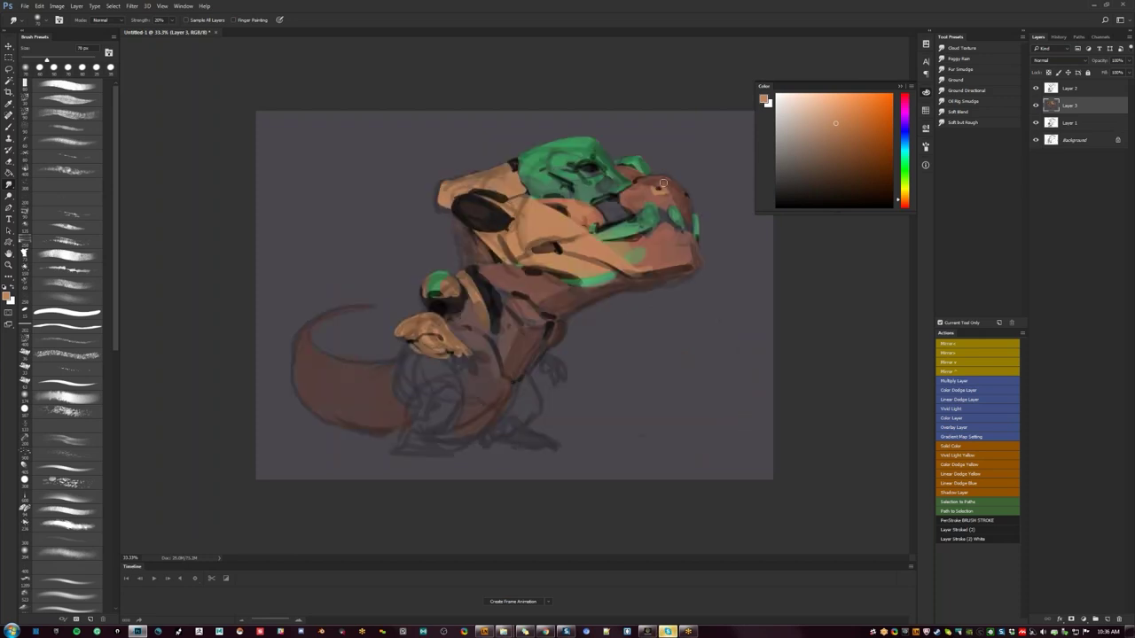
Step: Switch to full-screen view with the menu bar and refine the orange forearm with sampled dark brown using the brush
{"action": "key", "text": "f"}
{"action": "scroll", "coordinate": [503, 336], "scroll_direction": "right", "scroll_amount": 3}
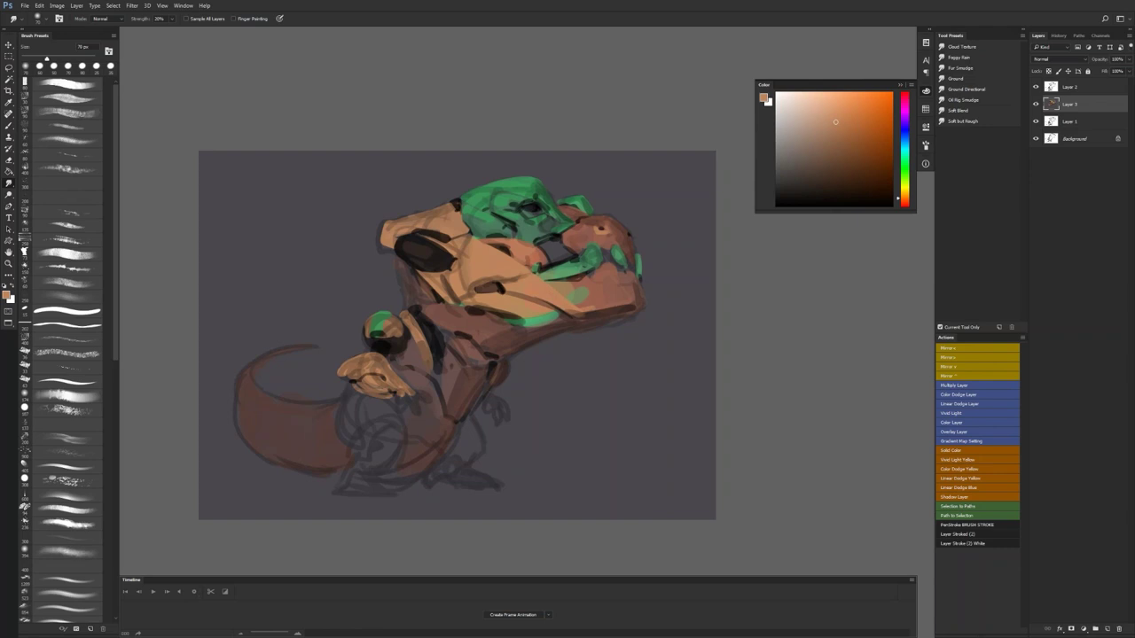
{"action": "left_click_drag", "start_coordinate": [482, 369], "coordinate": [522, 313]}
{"action": "key", "text": "b"}
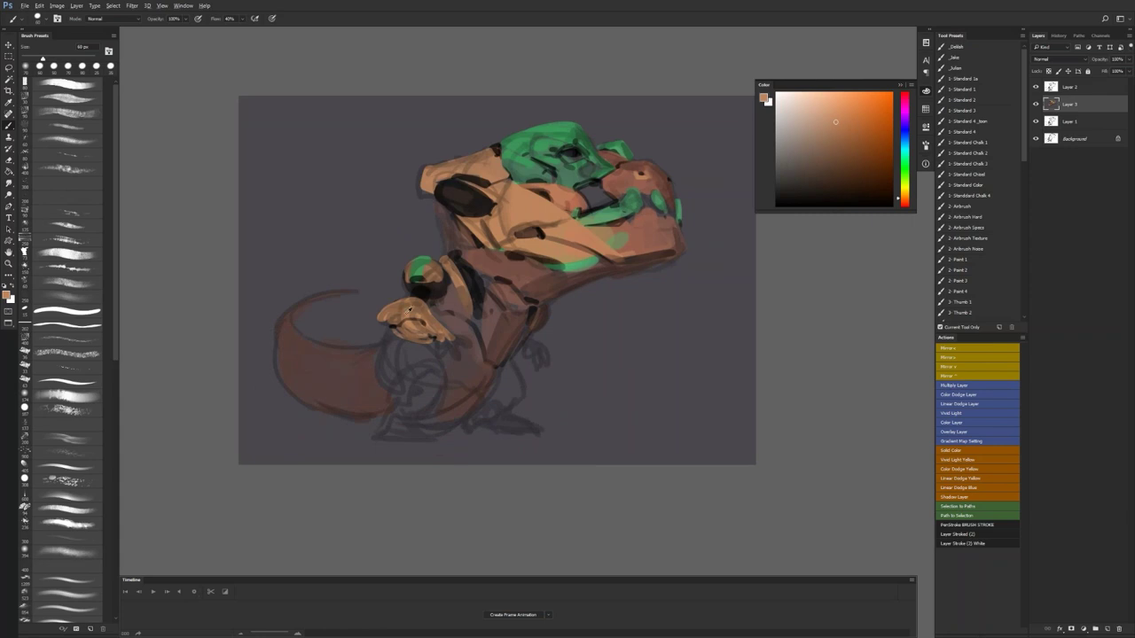
{"action": "left_click", "coordinate": [389, 318], "text": "alt"}
{"action": "key", "text": "bracketright"}
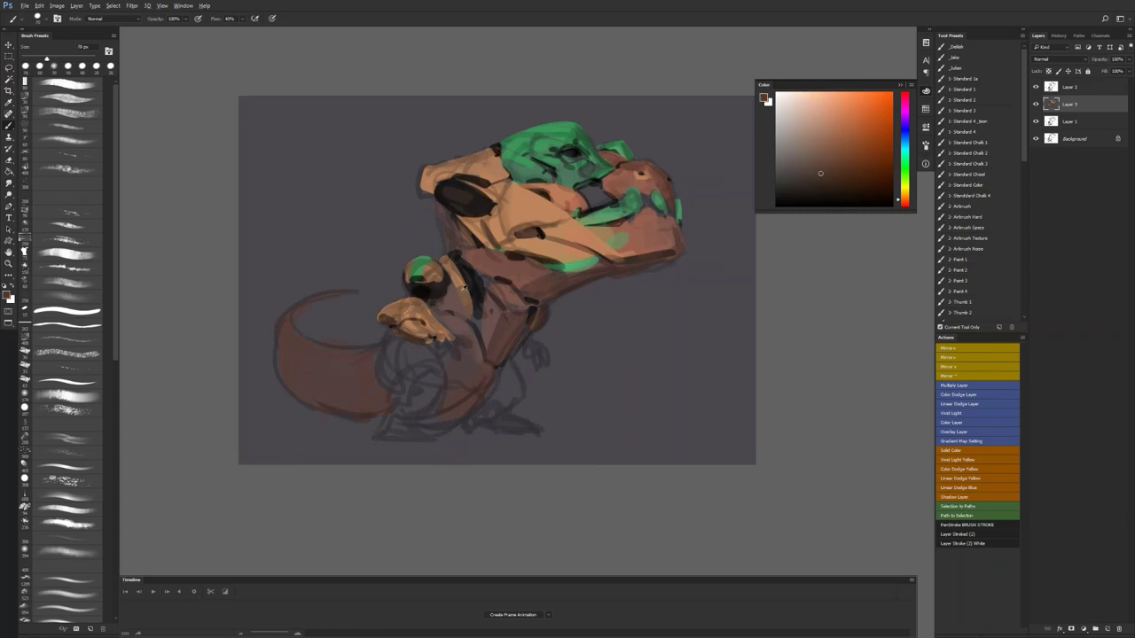
Step: Reset the foreground color to black and fill the back of the neck beneath the skull opening
{"action": "key", "text": "d"}
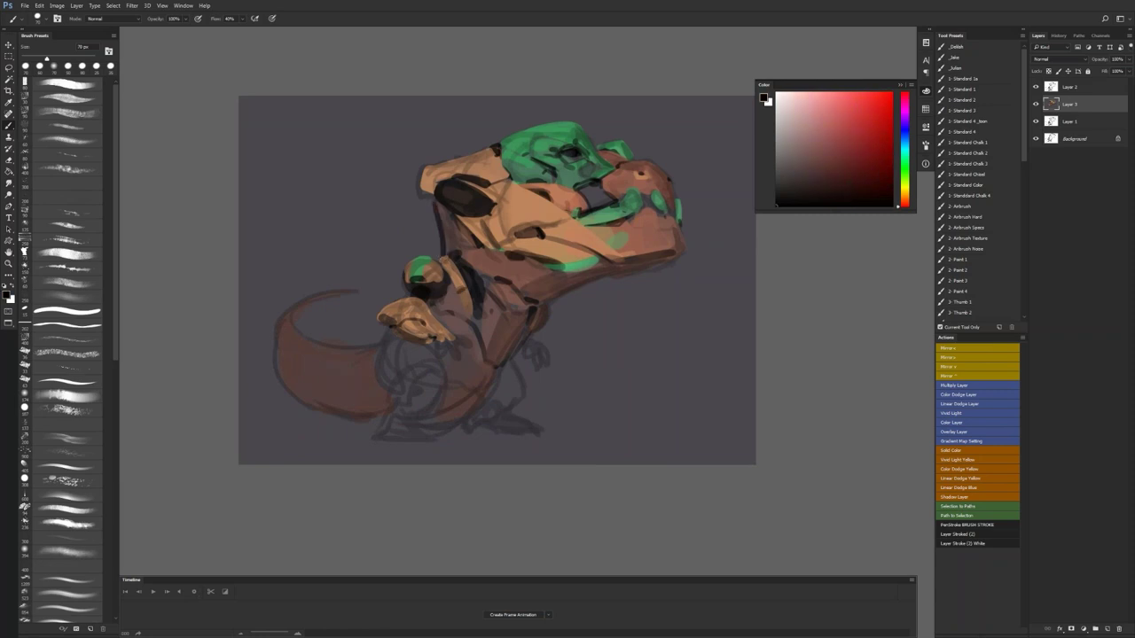
{"action": "mouse_move", "coordinate": [445, 211]}
{"action": "left_mouse_down"}
{"action": "mouse_move", "coordinate": [446, 252]}
{"action": "mouse_move", "coordinate": [470, 243]}
{"action": "left_mouse_up"}
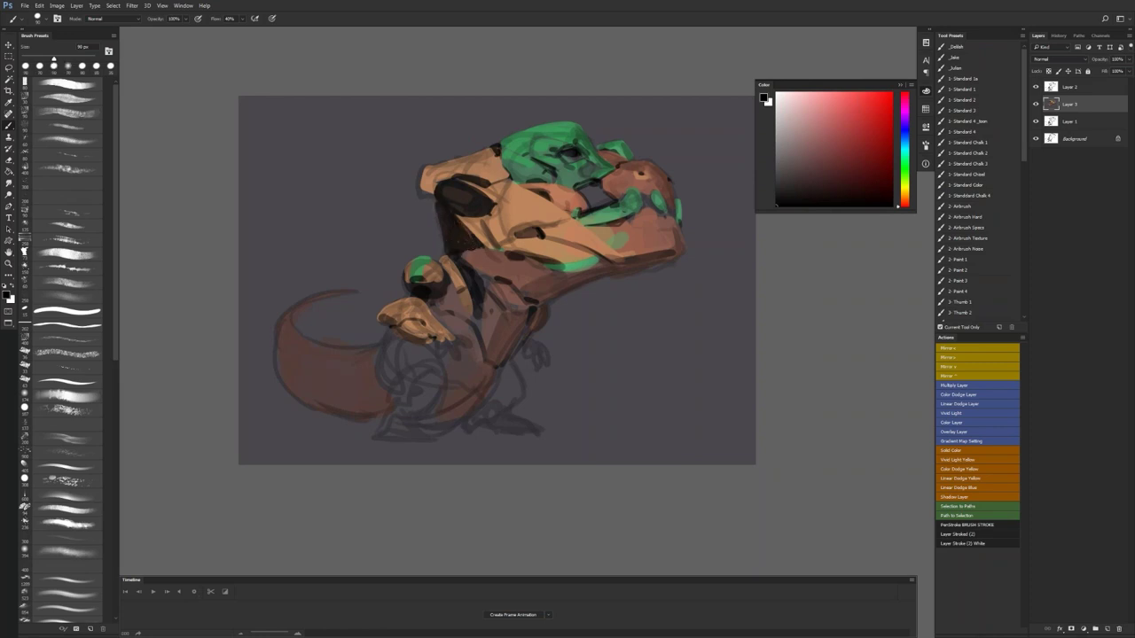
{"action": "left_click_drag", "start_coordinate": [433, 198], "coordinate": [446, 237]}
Step: Block in both legs as rounded black shapes with a larger brush on the mirrored canvas, and flip it back
{"action": "key", "text": "ctrl+shift+h"}
{"action": "key", "text": "bracketright"}
{"action": "mouse_move", "coordinate": [480, 380]}
{"action": "left_mouse_down"}
{"action": "mouse_move", "coordinate": [492, 407]}
{"action": "mouse_move", "coordinate": [481, 381]}
{"action": "mouse_move", "coordinate": [492, 374]}
{"action": "mouse_move", "coordinate": [479, 377]}
{"action": "mouse_move", "coordinate": [487, 370]}
{"action": "mouse_move", "coordinate": [497, 417]}
{"action": "left_mouse_up"}
{"action": "mouse_move", "coordinate": [556, 365]}
{"action": "left_mouse_down"}
{"action": "mouse_move", "coordinate": [558, 399]}
{"action": "mouse_move", "coordinate": [578, 381]}
{"action": "mouse_move", "coordinate": [572, 355]}
{"action": "left_mouse_up"}
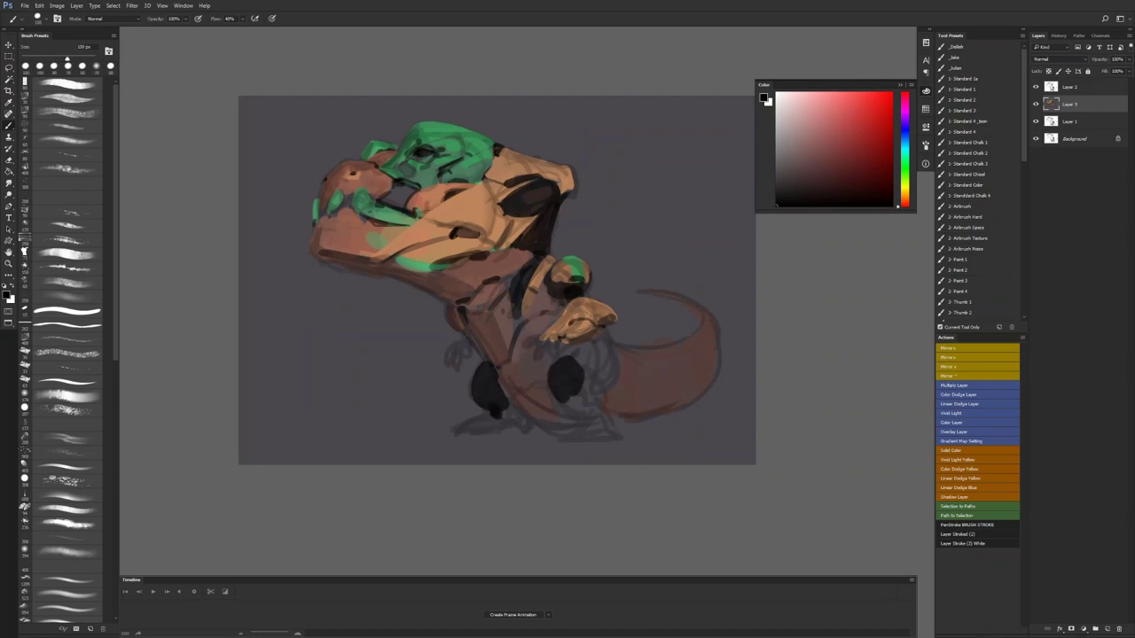
{"action": "key", "text": "F2"}
Step: Paint a bright green thigh behind the near leg, shade it with darker green and smudge the tones together
{"action": "key", "text": "["}
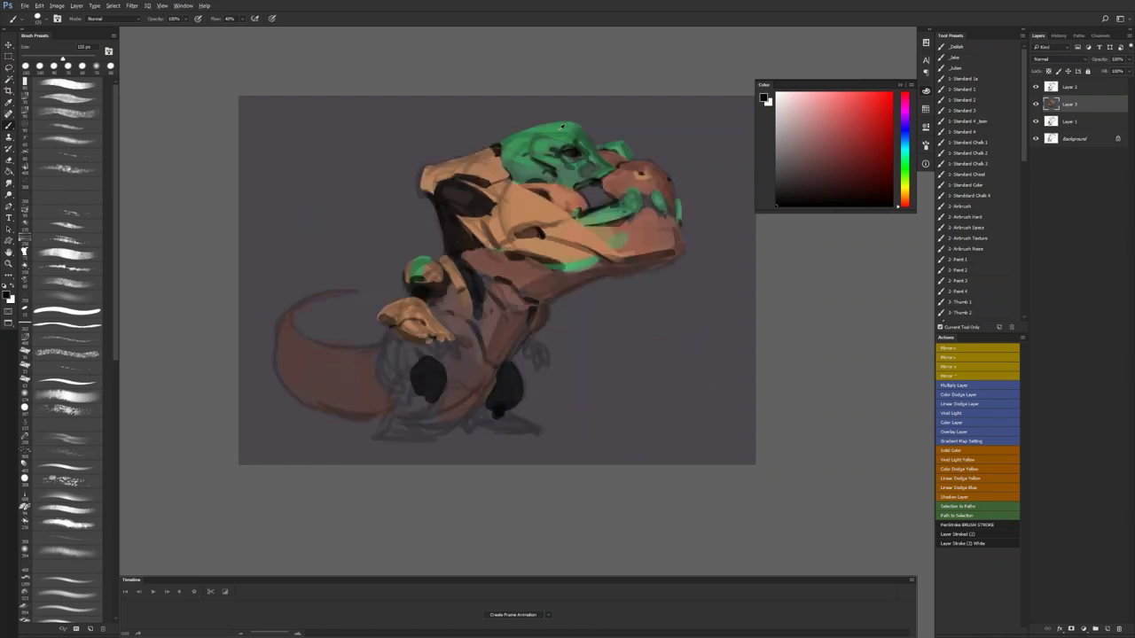
{"action": "left_click", "coordinate": [561, 126], "text": "alt"}
{"action": "mouse_move", "coordinate": [390, 337]}
{"action": "left_mouse_down"}
{"action": "mouse_move", "coordinate": [389, 372]}
{"action": "mouse_move", "coordinate": [406, 368]}
{"action": "mouse_move", "coordinate": [395, 360]}
{"action": "left_mouse_up"}
{"action": "left_click", "coordinate": [589, 169], "text": "alt"}
{"action": "left_click", "coordinate": [393, 381], "text": "alt"}
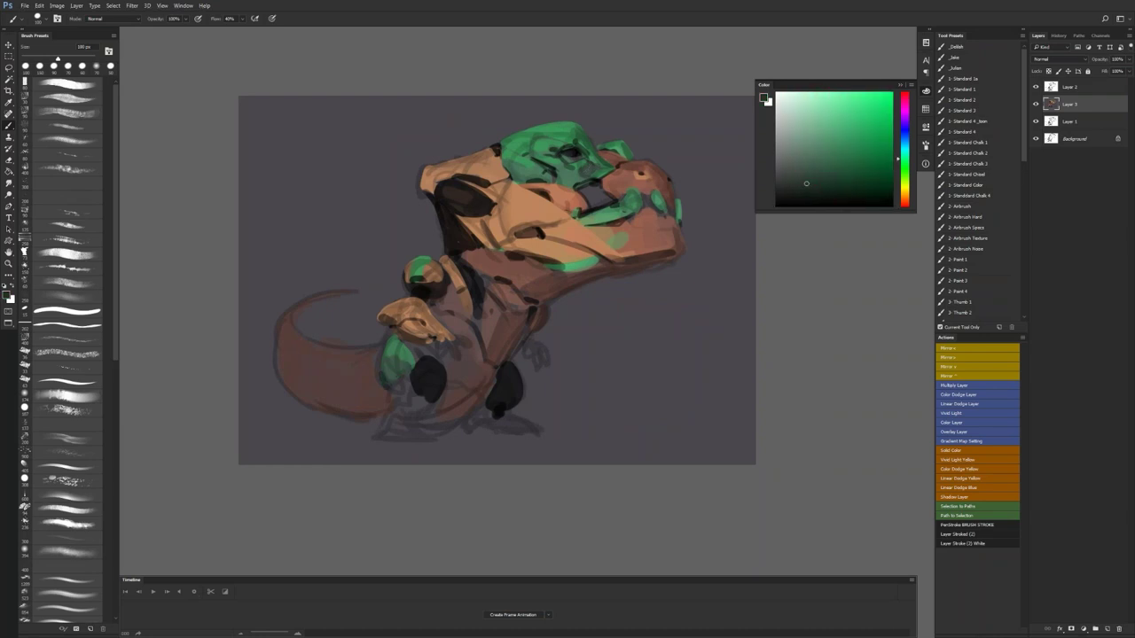
{"action": "mouse_move", "coordinate": [399, 374]}
{"action": "left_mouse_down"}
{"action": "mouse_move", "coordinate": [390, 384]}
{"action": "mouse_move", "coordinate": [393, 367]}
{"action": "left_mouse_up"}
{"action": "key", "text": "r"}
{"action": "left_click_drag", "start_coordinate": [411, 369], "coordinate": [408, 356]}
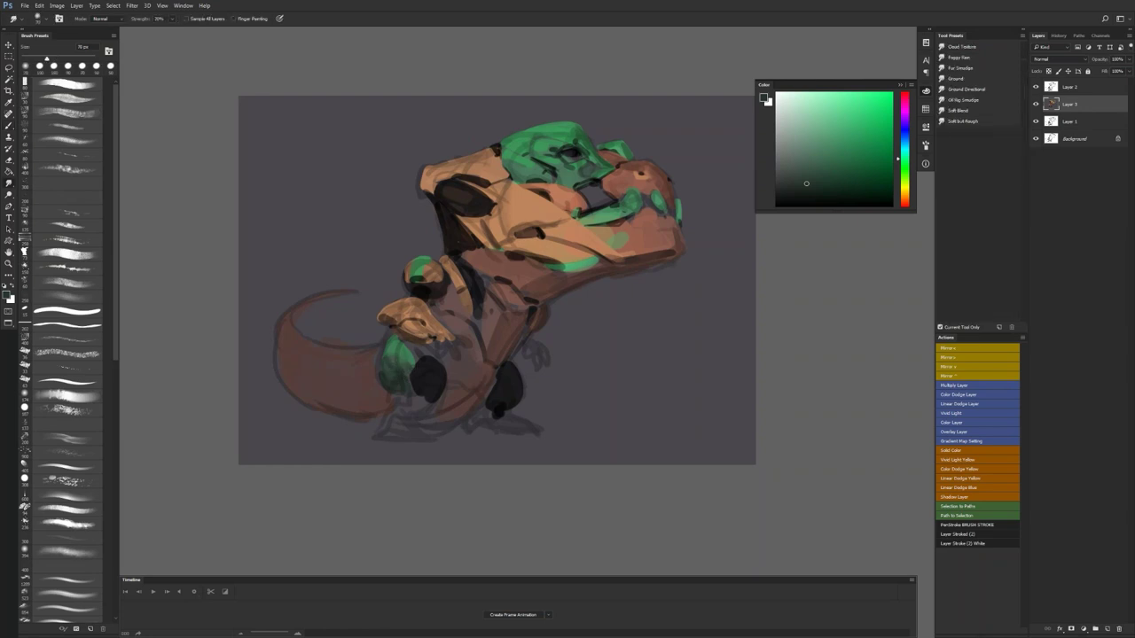
Step: Paint the near hand's fingers in a medium green sampled from the thigh, using a reduced brush size
{"action": "key", "text": "b"}
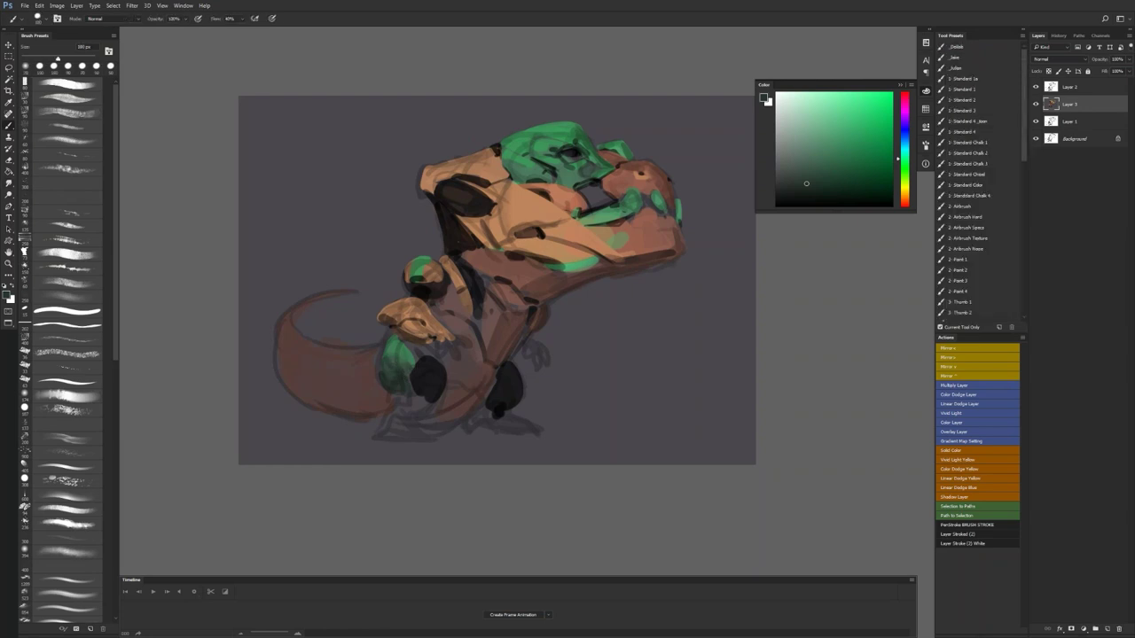
{"action": "key", "text": "d"}
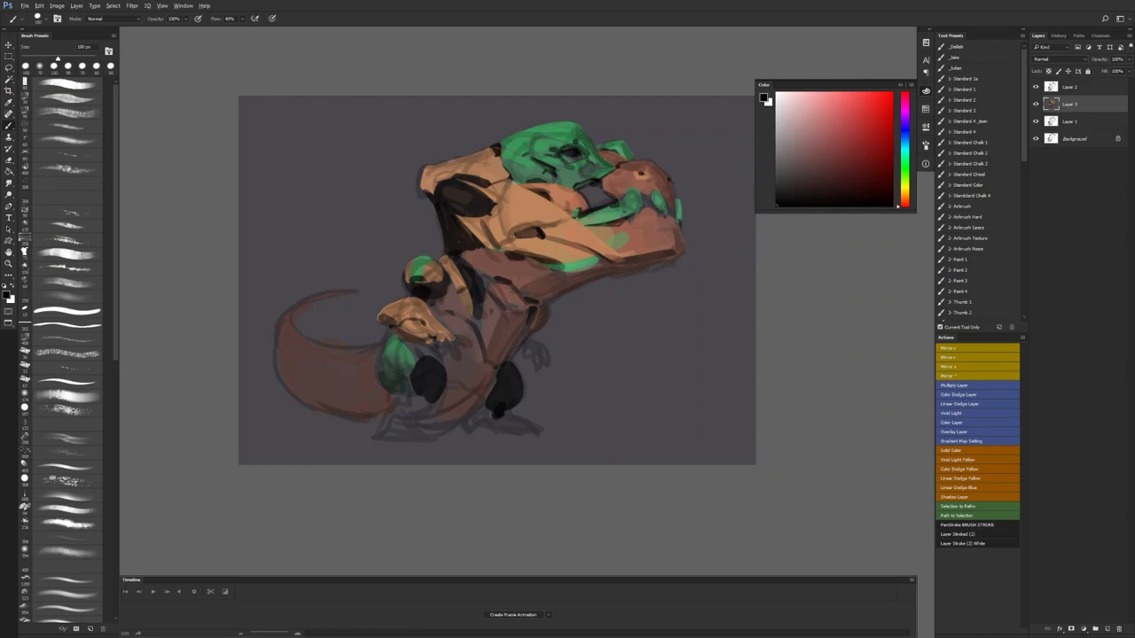
{"action": "left_click", "coordinate": [396, 361], "text": "alt"}
{"action": "key", "text": "bracketleft"}
{"action": "mouse_move", "coordinate": [442, 350]}
{"action": "left_mouse_down"}
{"action": "mouse_move", "coordinate": [459, 360]}
{"action": "mouse_move", "coordinate": [463, 346]}
{"action": "left_mouse_up"}
{"action": "key", "text": "bracketleft"}
{"action": "key", "text": "bracketleft"}
{"action": "key", "text": "bracketleft"}
{"action": "key", "text": "bracketleft"}
{"action": "key", "text": "bracketleft"}
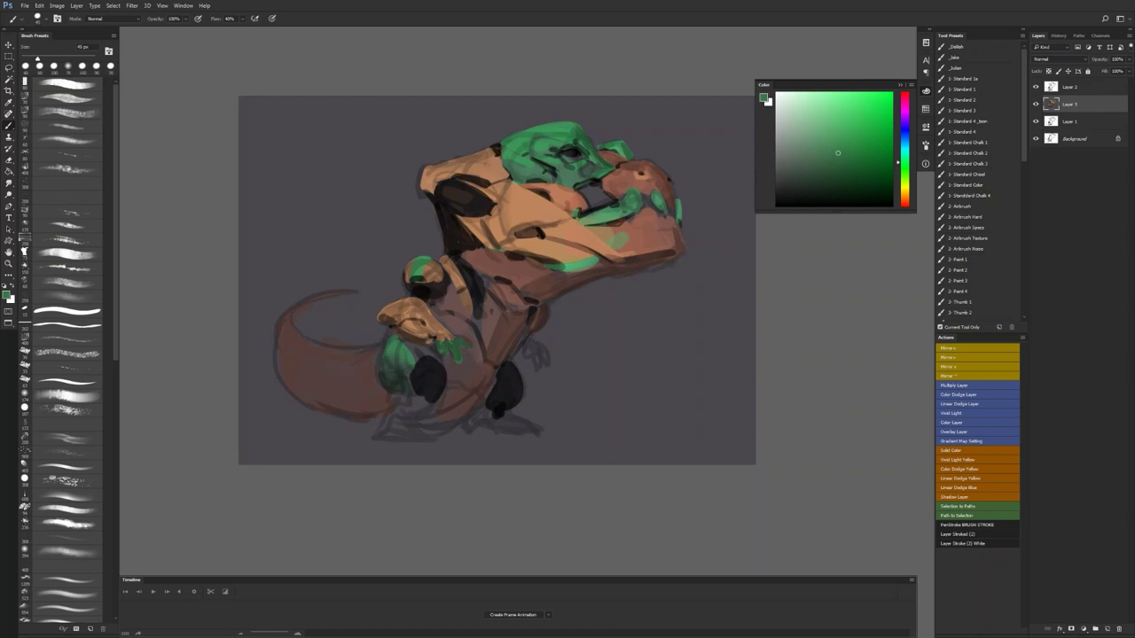
Step: Pick a lighter green based on the mouth area and add highlights to the near hand's fingers
{"action": "key", "text": "d"}
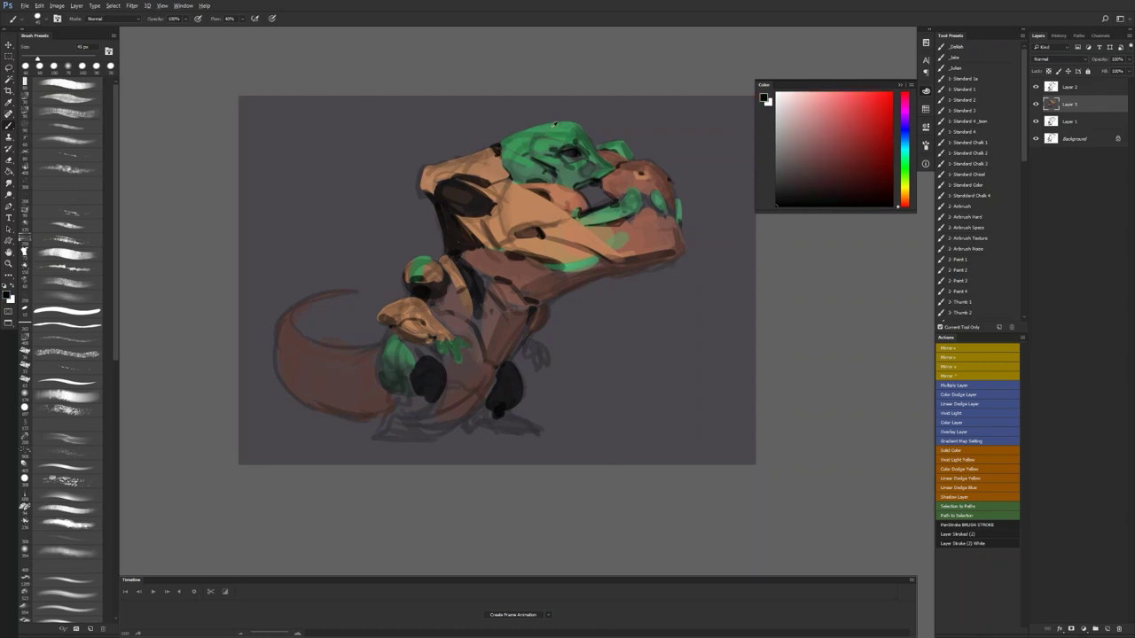
{"action": "left_click", "coordinate": [628, 206], "text": "alt"}
{"action": "left_click", "coordinate": [844, 109]}
{"action": "mouse_move", "coordinate": [452, 342]}
{"action": "left_mouse_down"}
{"action": "mouse_move", "coordinate": [462, 358]}
{"action": "mouse_move", "coordinate": [468, 348]}
{"action": "mouse_move", "coordinate": [445, 351]}
{"action": "left_mouse_up"}
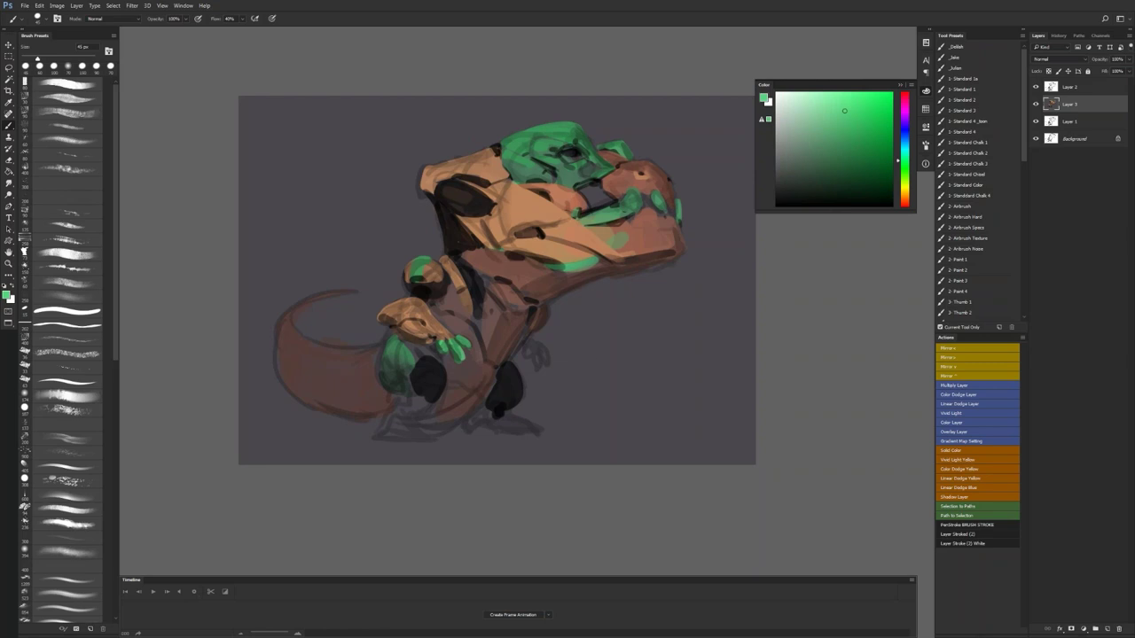
Step: Mirror the canvas, paint a black shadow between the shoulder ball and the orange band, and flip it back
{"action": "key", "text": "ctrl+shift+h"}
{"action": "key", "text": "d"}
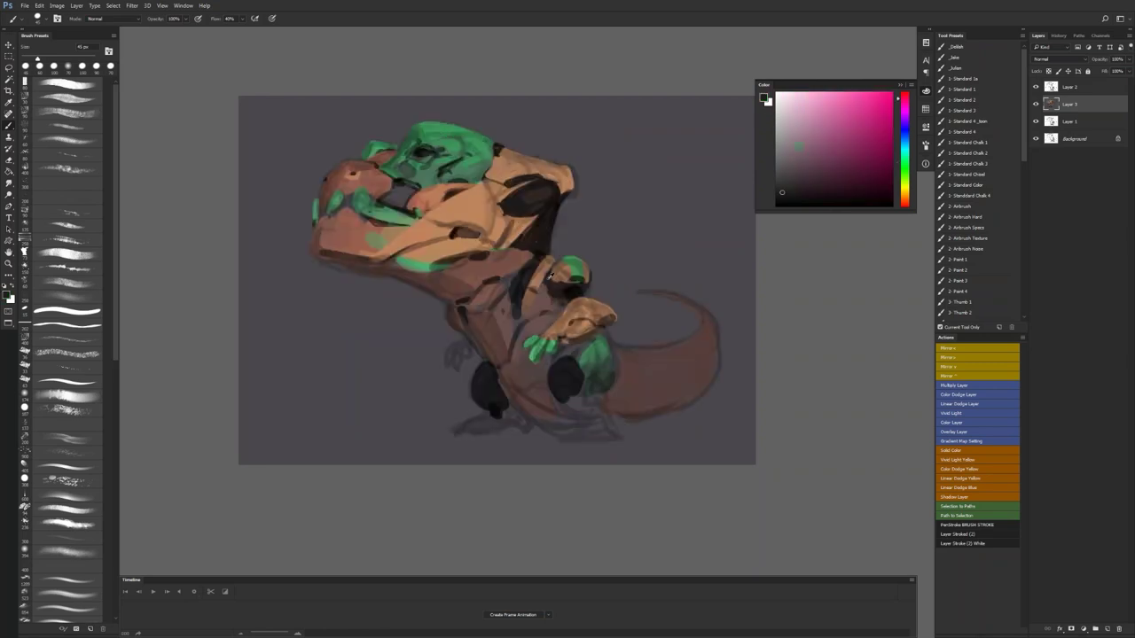
{"action": "mouse_move", "coordinate": [542, 284]}
{"action": "left_mouse_down"}
{"action": "mouse_move", "coordinate": [548, 300]}
{"action": "mouse_move", "coordinate": [543, 291]}
{"action": "left_mouse_up"}
{"action": "key", "text": "F2"}
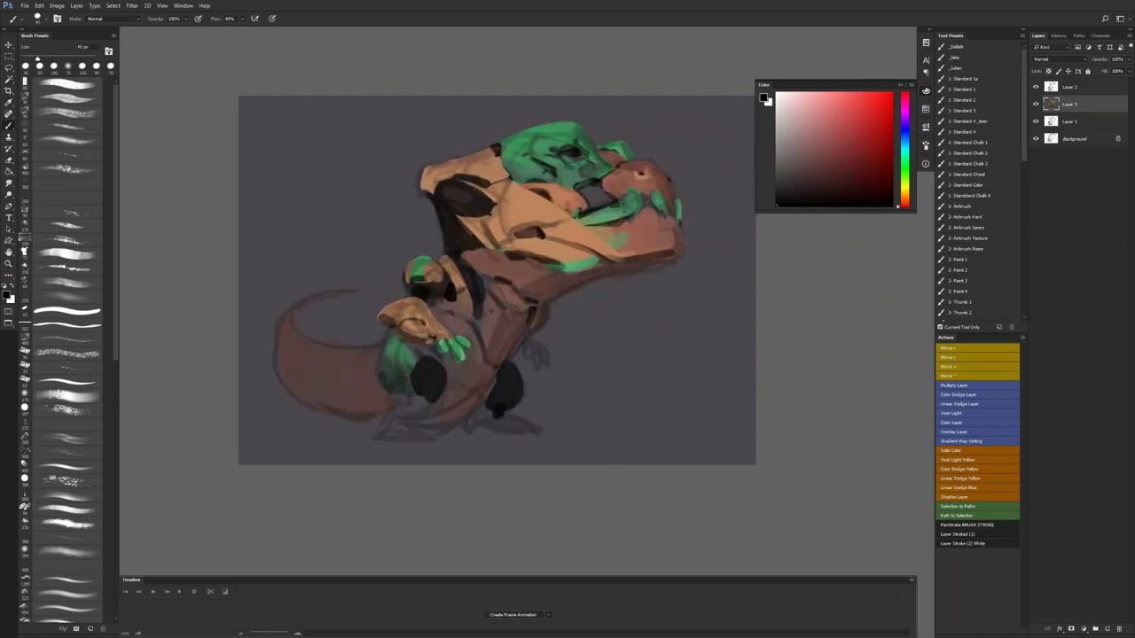
Step: Add small black accents to the chest and far arm, rework the lower neck with sampled brown, and mirror the canvas
{"action": "key", "text": "bracketleft"}
{"action": "left_click_drag", "start_coordinate": [535, 312], "coordinate": [538, 319]}
{"action": "left_click_drag", "start_coordinate": [485, 276], "coordinate": [485, 282]}
{"action": "left_click", "coordinate": [463, 255], "text": "alt"}
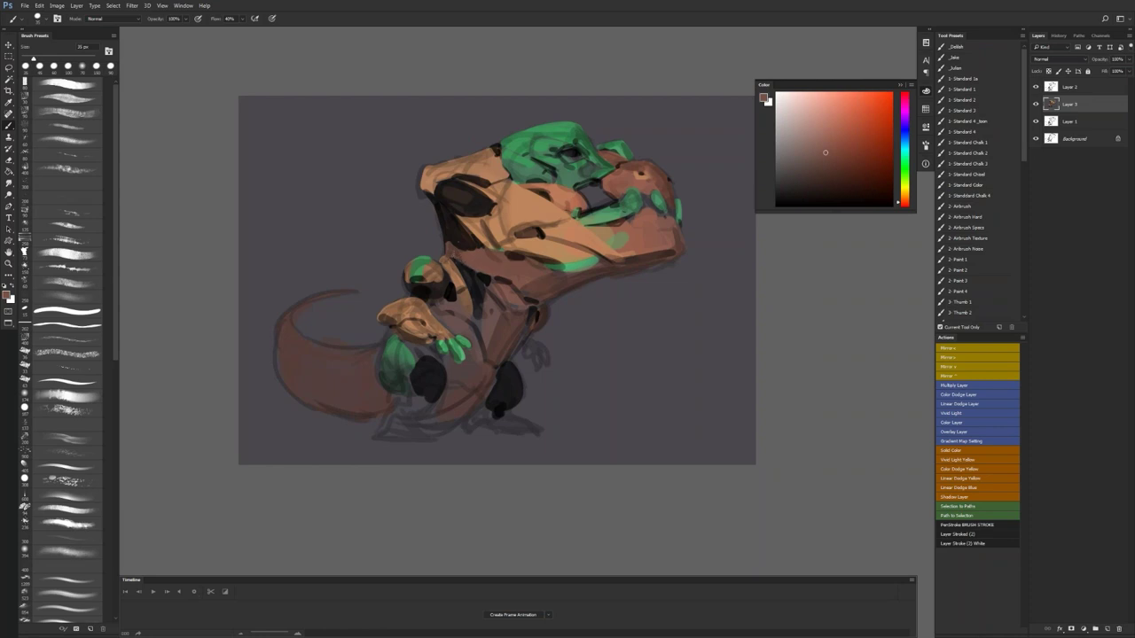
{"action": "key", "text": "F2"}
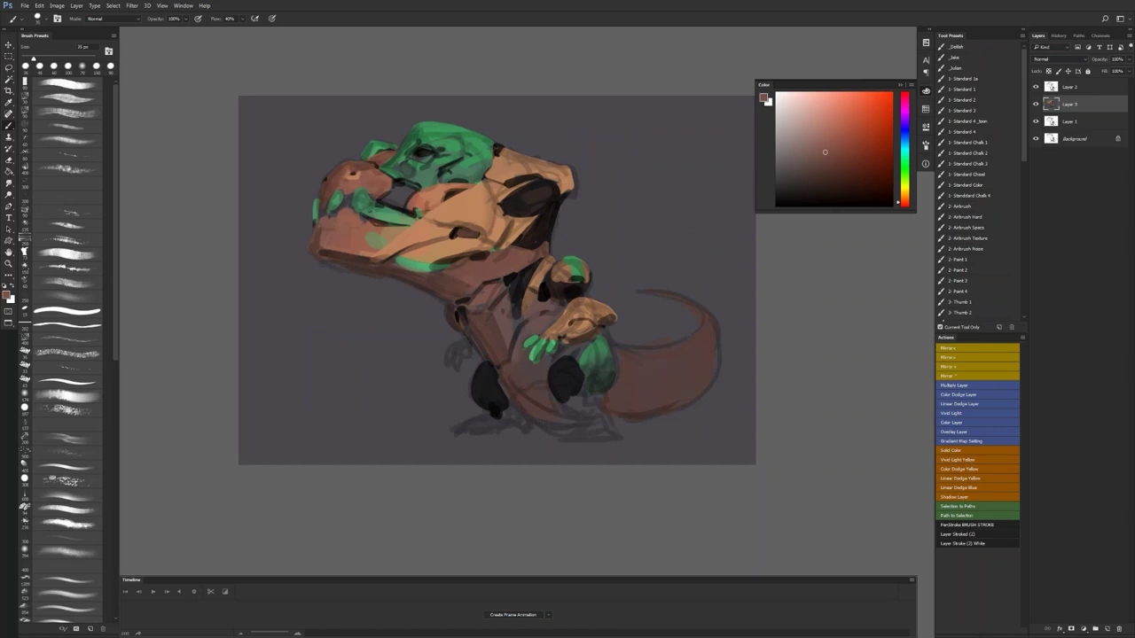
Step: Mirror the canvas and add dark accents around the snout and front teeth with the brush reduced to 25 px
{"action": "key", "text": "r"}
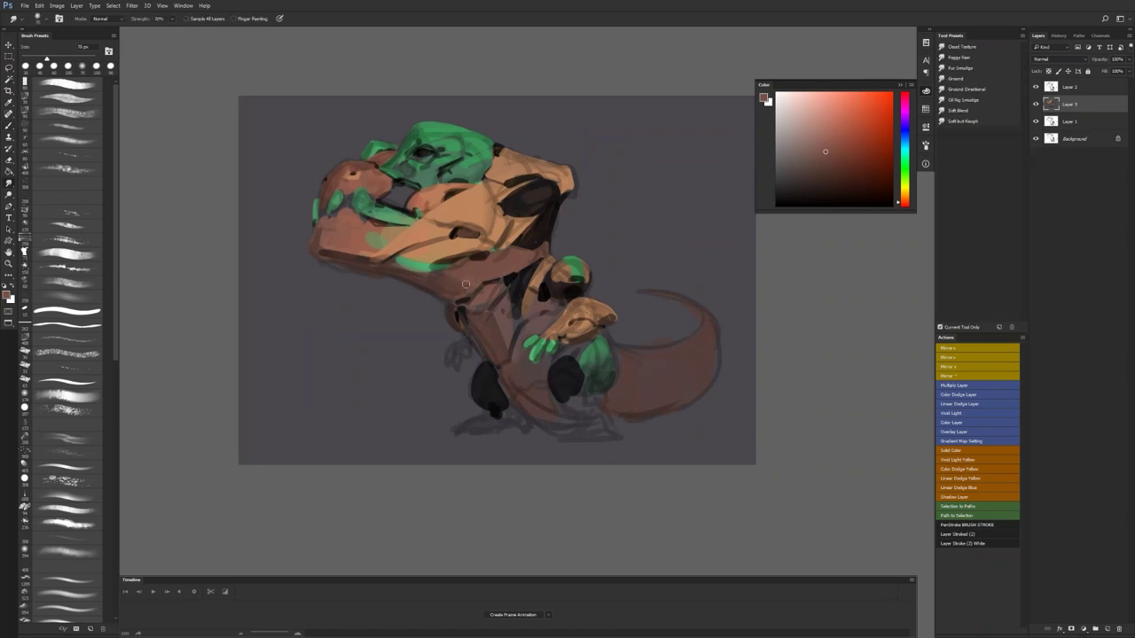
{"action": "key", "text": "F2"}
{"action": "key", "text": "z"}
{"action": "left_click", "coordinate": [602, 330], "text": "alt"}
{"action": "left_click", "coordinate": [602, 330], "text": "alt"}
{"action": "left_click", "coordinate": [602, 339], "text": "alt"}
{"action": "left_click", "coordinate": [602, 340], "text": "alt"}
{"action": "left_click", "coordinate": [602, 341]}
{"action": "left_click", "coordinate": [602, 338]}
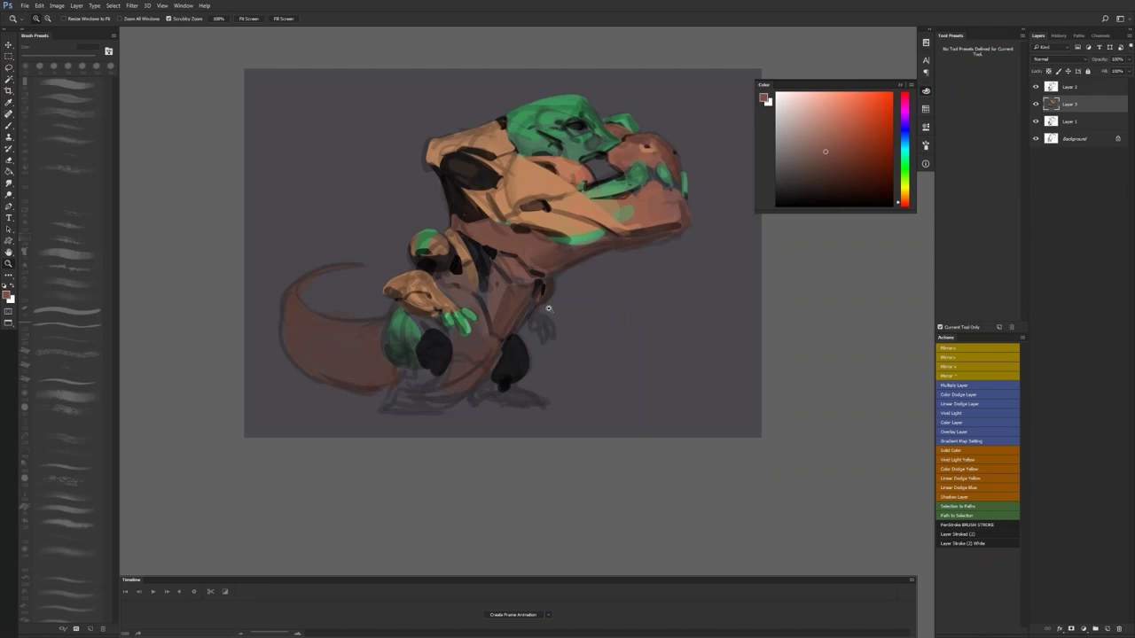
{"action": "scroll", "coordinate": [656, 124], "scroll_direction": "up", "scroll_amount": 3}
{"action": "key", "text": "b"}
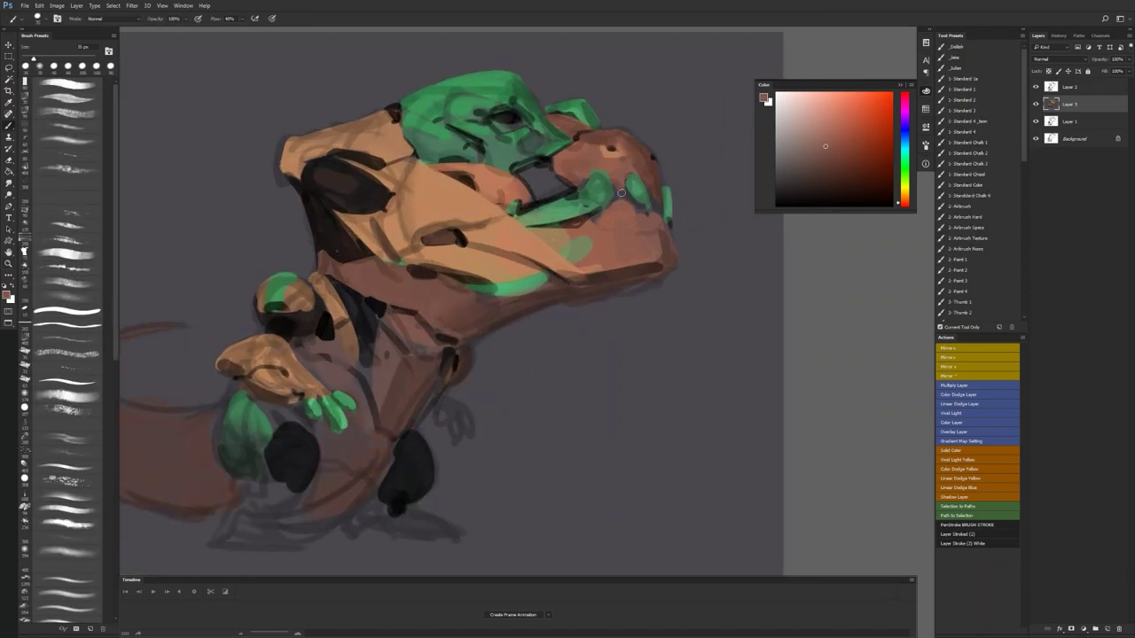
{"action": "key", "text": "bracketleft"}
{"action": "key", "text": "d"}
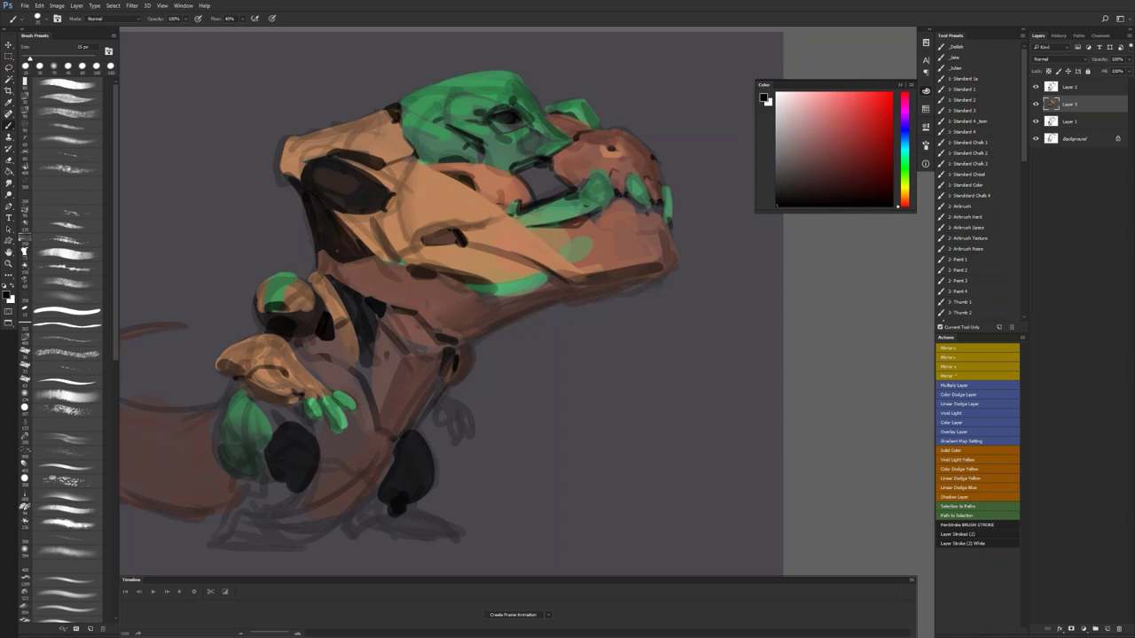
{"action": "left_click_drag", "start_coordinate": [484, 239], "coordinate": [512, 257]}
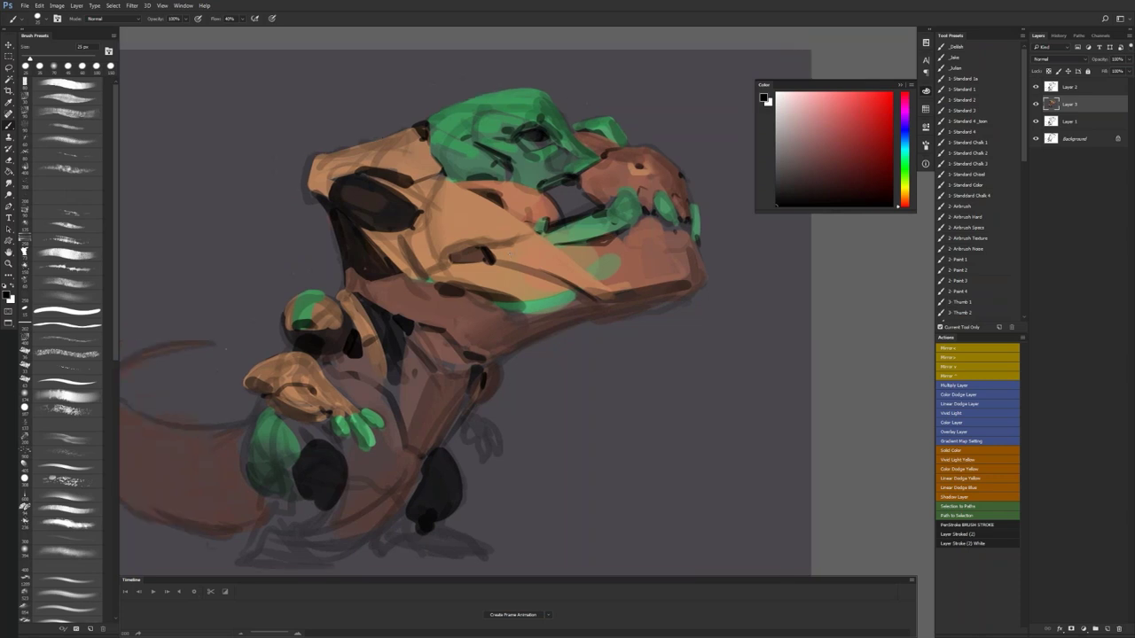
Step: Rework the cheek plate beside the dark head opening with sampled orange, then flip the canvas to check it and flip it back
{"action": "left_click", "coordinate": [424, 236], "text": "alt"}
{"action": "left_click_drag", "start_coordinate": [395, 232], "coordinate": [407, 232]}
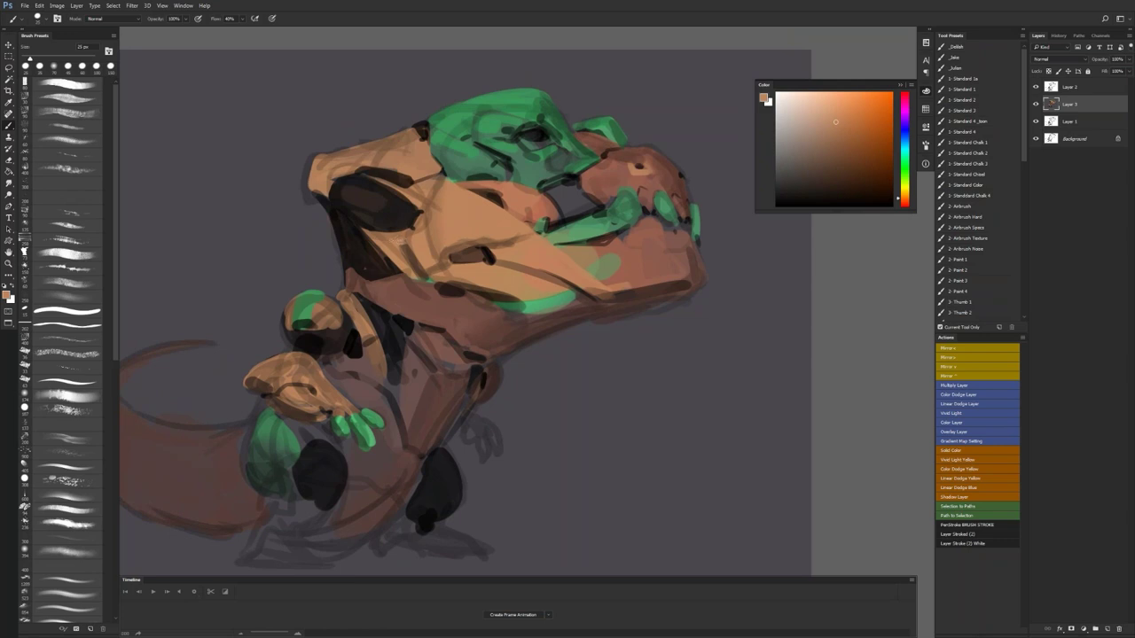
{"action": "left_click_drag", "start_coordinate": [496, 240], "coordinate": [487, 242]}
{"action": "key", "text": "z"}
{"action": "left_click_drag", "start_coordinate": [532, 270], "coordinate": [489, 269]}
{"action": "key", "text": "ctrl+shift+h"}
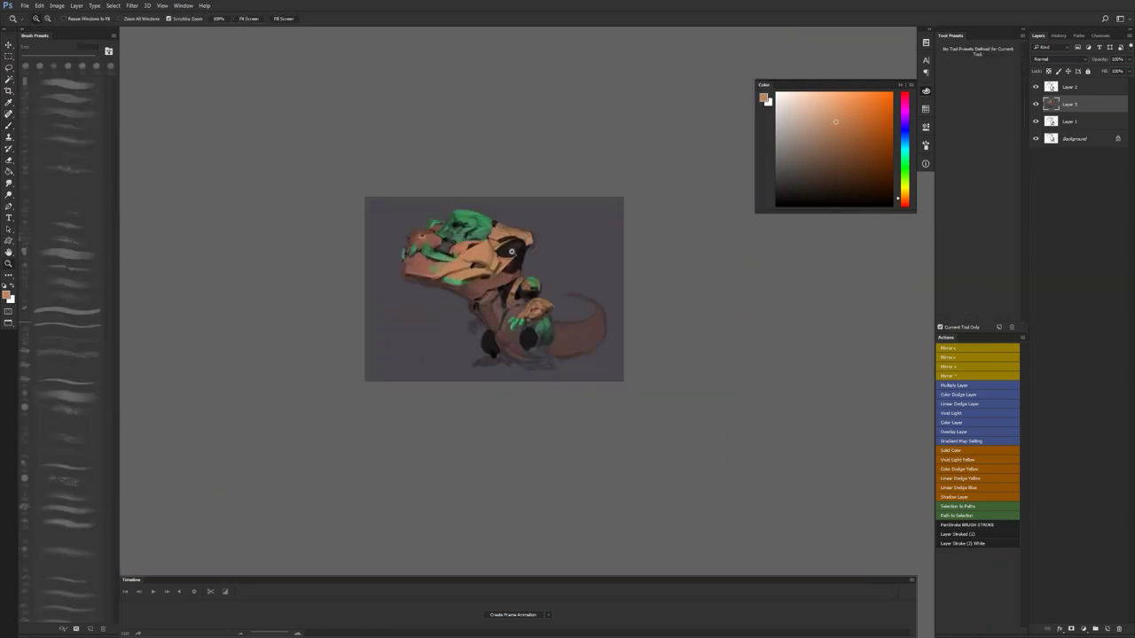
{"action": "left_click", "coordinate": [493, 276]}
{"action": "key", "text": "b"}
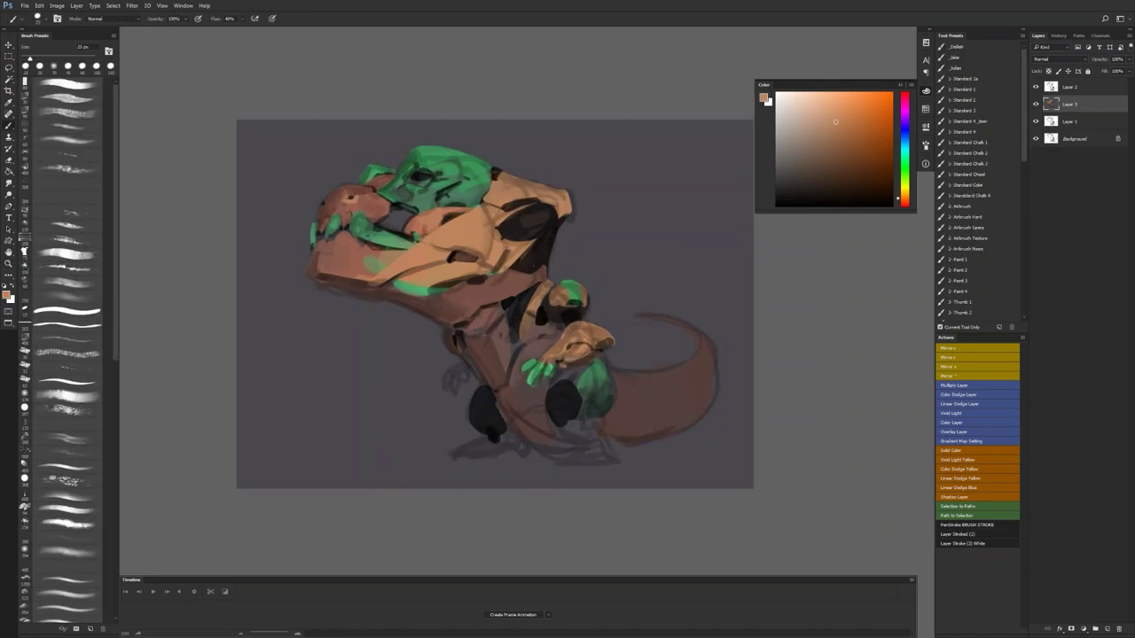
{"action": "key", "text": "d"}
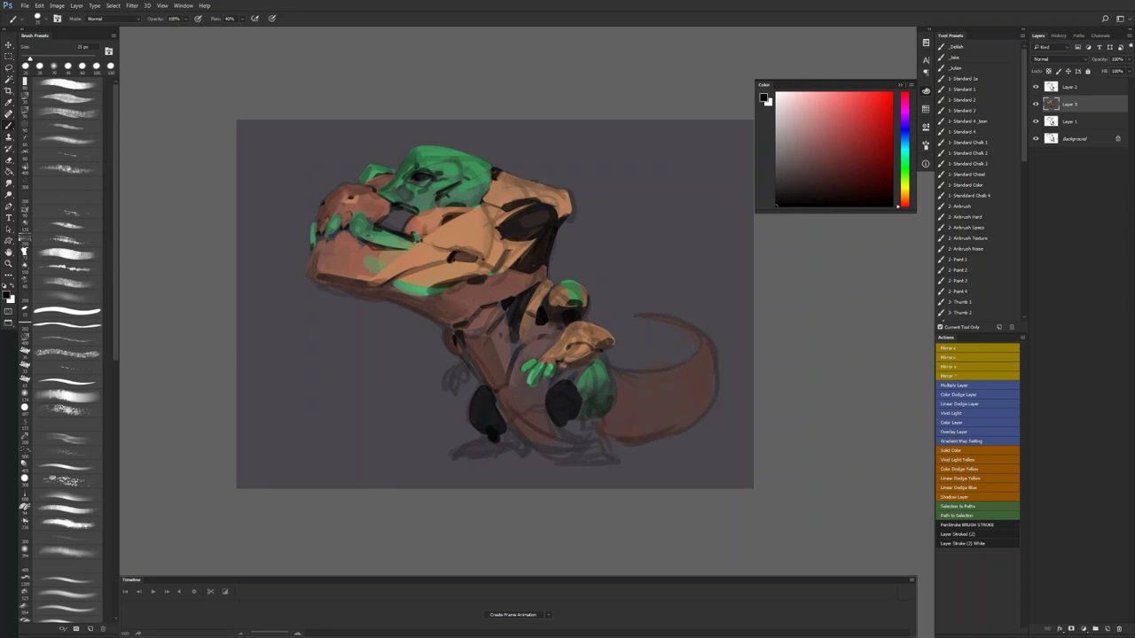
{"action": "key", "text": "ctrl+shift+h"}
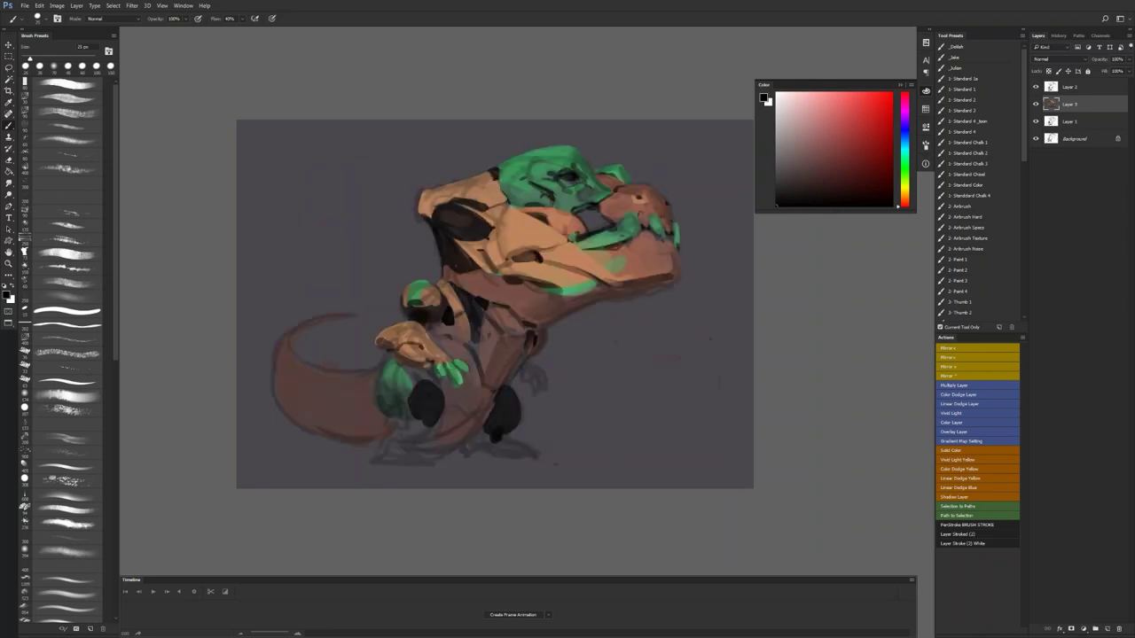
Step: Shade the lower belly between the legs with a sampled dark tone and an enlarged brush
{"action": "key", "text": "bracketright"}
{"action": "key", "text": "bracketright"}
{"action": "key", "text": "bracketright"}
{"action": "key", "text": "bracketright"}
{"action": "left_click", "coordinate": [439, 427], "text": "alt"}
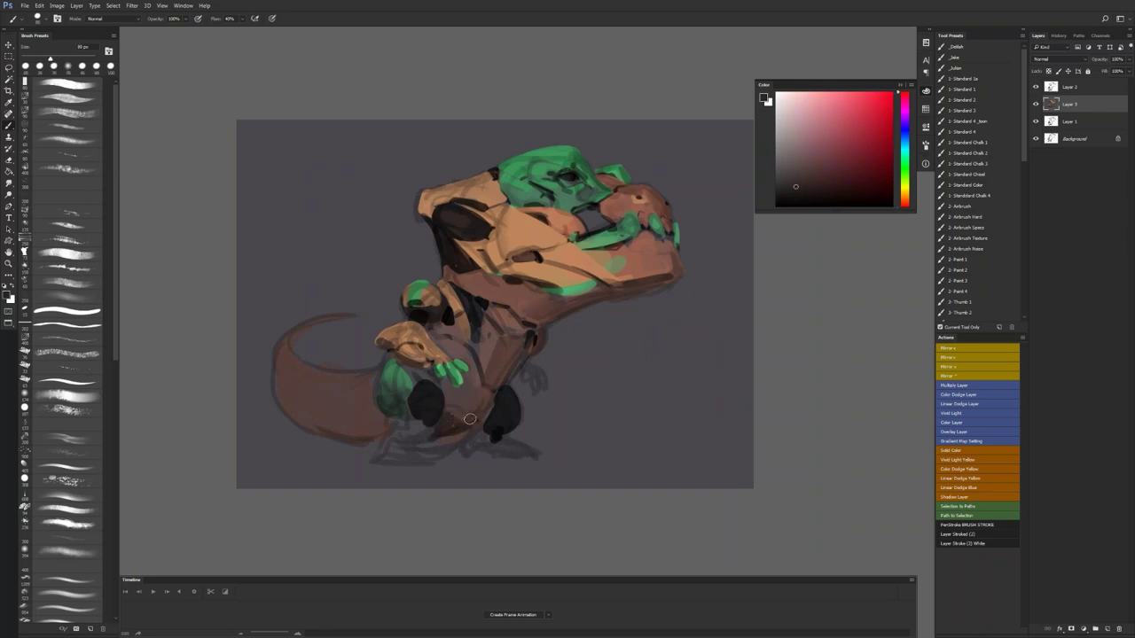
{"action": "key", "text": "bracketright"}
{"action": "left_click_drag", "start_coordinate": [473, 416], "coordinate": [460, 397]}
Step: Shade the tail's underside with dark tones, then paint along its thin tip with the brush reduced to 45 px
{"action": "mouse_move", "coordinate": [378, 433]}
{"action": "left_mouse_down"}
{"action": "mouse_move", "coordinate": [314, 422]}
{"action": "mouse_move", "coordinate": [328, 428]}
{"action": "mouse_move", "coordinate": [275, 378]}
{"action": "mouse_move", "coordinate": [344, 415]}
{"action": "left_mouse_up"}
{"action": "left_click", "coordinate": [293, 399], "text": "alt"}
{"action": "key", "text": "bracketleft"}
{"action": "left_click_drag", "start_coordinate": [288, 377], "coordinate": [297, 390]}
{"action": "key", "text": "bracketleft"}
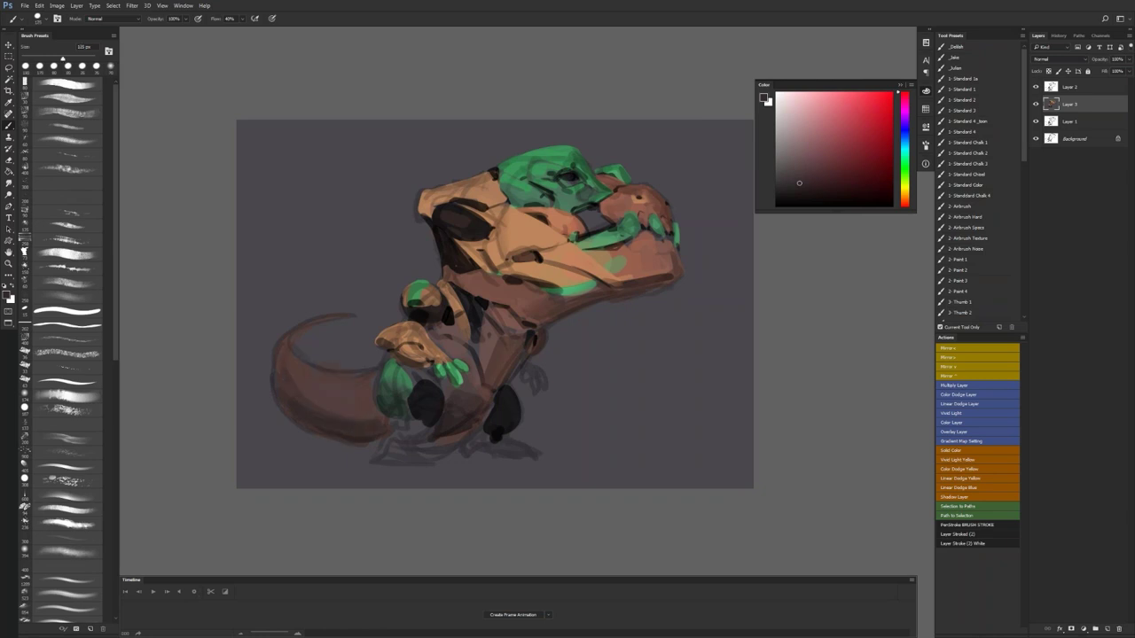
{"action": "key", "text": "bracketleft"}
{"action": "key", "text": "bracketleft"}
{"action": "key", "text": "bracketleft"}
{"action": "key", "text": "bracketleft"}
{"action": "key", "text": "bracketleft"}
{"action": "key", "text": "bracketleft"}
{"action": "key", "text": "bracketleft"}
{"action": "left_click_drag", "start_coordinate": [312, 325], "coordinate": [360, 313]}
Step: Pick a bright green and paint accents along the tail tip and its outer bend
{"action": "left_click", "coordinate": [905, 168]}
{"action": "left_click", "coordinate": [849, 106]}
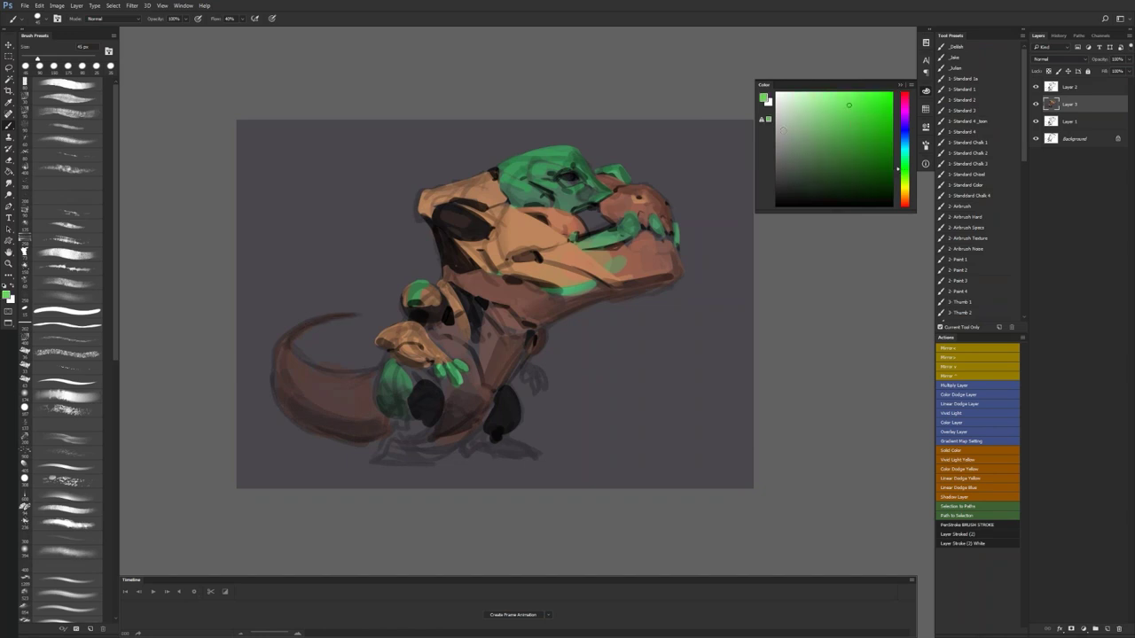
{"action": "left_click_drag", "start_coordinate": [287, 337], "coordinate": [345, 316]}
{"action": "key", "text": "bracketright"}
{"action": "mouse_move", "coordinate": [283, 340]}
{"action": "left_mouse_down"}
{"action": "mouse_move", "coordinate": [274, 364]}
{"action": "mouse_move", "coordinate": [302, 355]}
{"action": "mouse_move", "coordinate": [312, 365]}
{"action": "mouse_move", "coordinate": [280, 376]}
{"action": "mouse_move", "coordinate": [281, 353]}
{"action": "left_mouse_up"}
Step: Tone down and shape the green tail marking with sampled dark green and brown
{"action": "left_click", "coordinate": [285, 391], "text": "alt"}
{"action": "left_click", "coordinate": [279, 371], "text": "alt"}
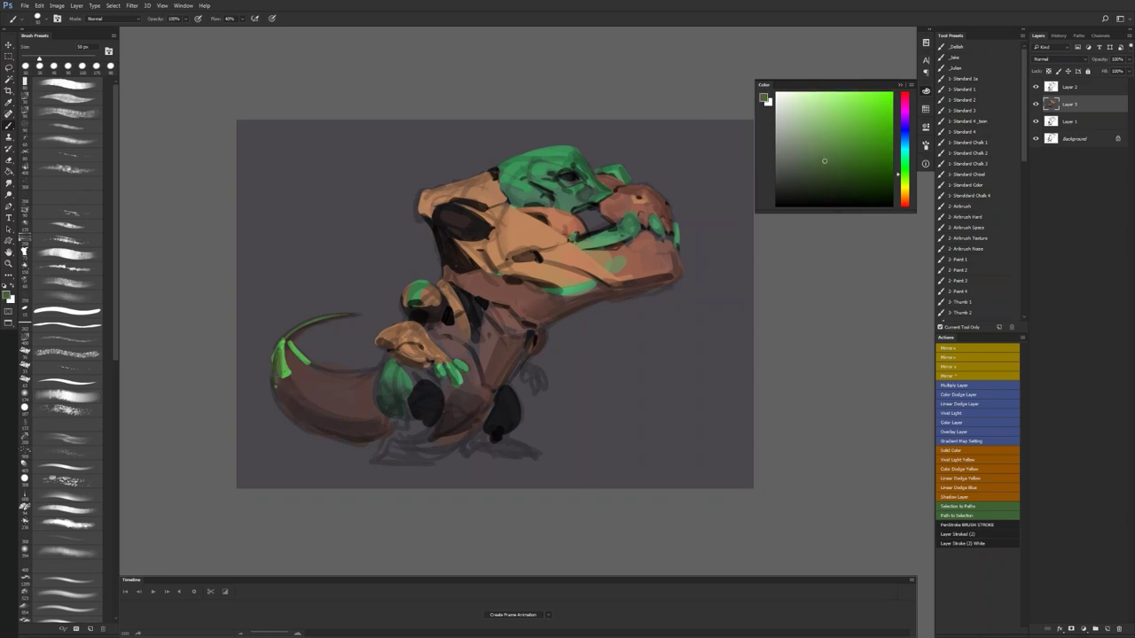
{"action": "left_click_drag", "start_coordinate": [278, 354], "coordinate": [274, 363]}
{"action": "key", "text": "d"}
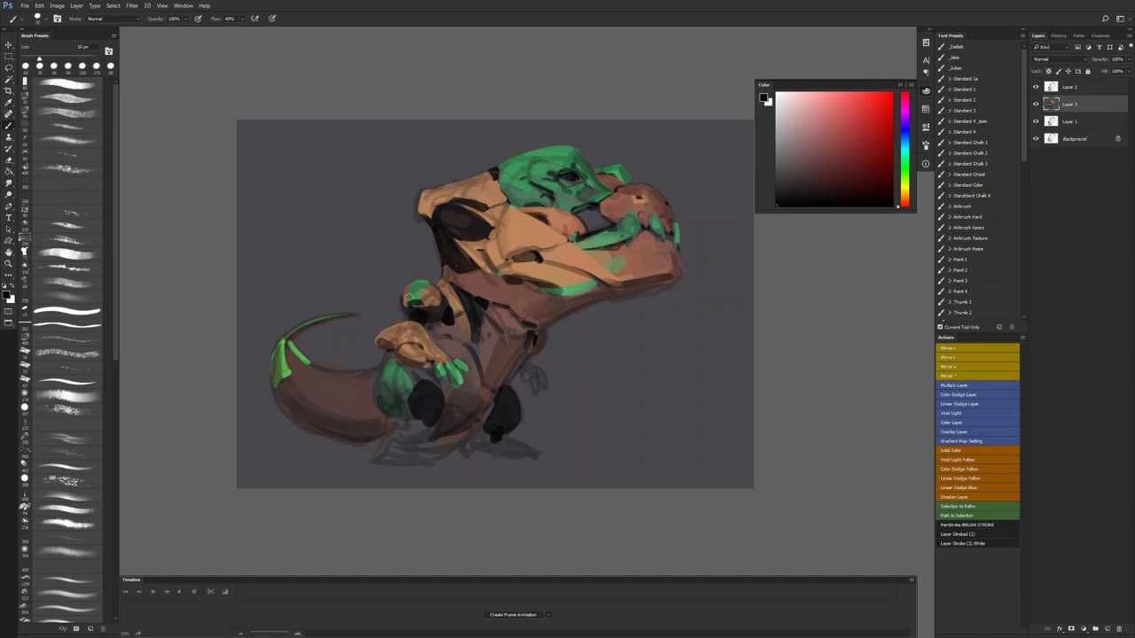
{"action": "left_click", "coordinate": [299, 371], "text": "alt"}
{"action": "left_click_drag", "start_coordinate": [286, 339], "coordinate": [288, 373]}
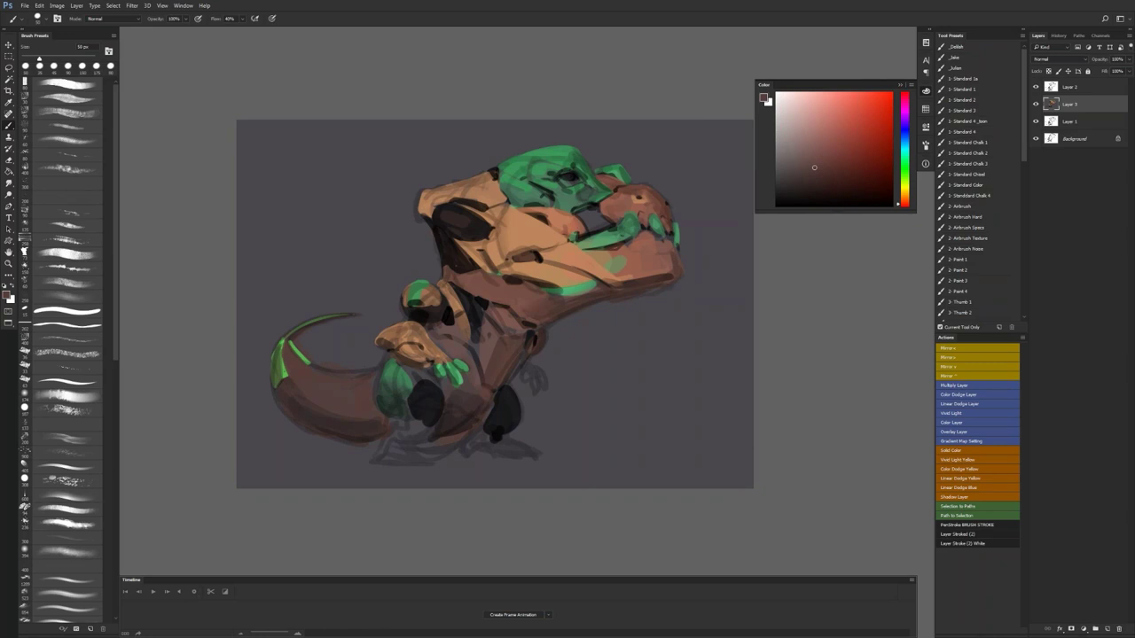
{"action": "left_click", "coordinate": [323, 338], "text": "alt"}
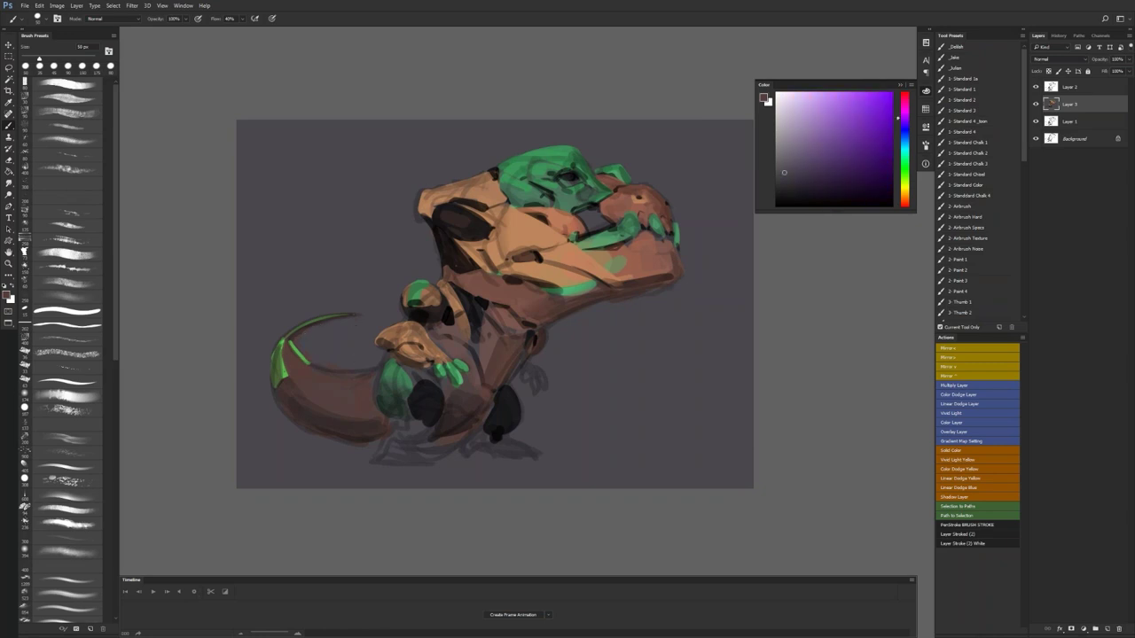
Step: Mirror the canvas and paint an orange patch on the tail base behind the near thigh, using colour sampled from the head
{"action": "key", "text": "F2"}
{"action": "left_click", "coordinate": [461, 257], "text": "alt"}
{"action": "left_click", "coordinate": [461, 233], "text": "alt"}
{"action": "mouse_move", "coordinate": [615, 372]}
{"action": "left_mouse_down"}
{"action": "mouse_move", "coordinate": [610, 413]}
{"action": "mouse_move", "coordinate": [637, 395]}
{"action": "mouse_move", "coordinate": [628, 374]}
{"action": "mouse_move", "coordinate": [622, 397]}
{"action": "mouse_move", "coordinate": [609, 363]}
{"action": "mouse_move", "coordinate": [628, 401]}
{"action": "mouse_move", "coordinate": [645, 390]}
{"action": "mouse_move", "coordinate": [615, 415]}
{"action": "mouse_move", "coordinate": [657, 394]}
{"action": "left_mouse_up"}
{"action": "left_click", "coordinate": [628, 415], "text": "alt"}
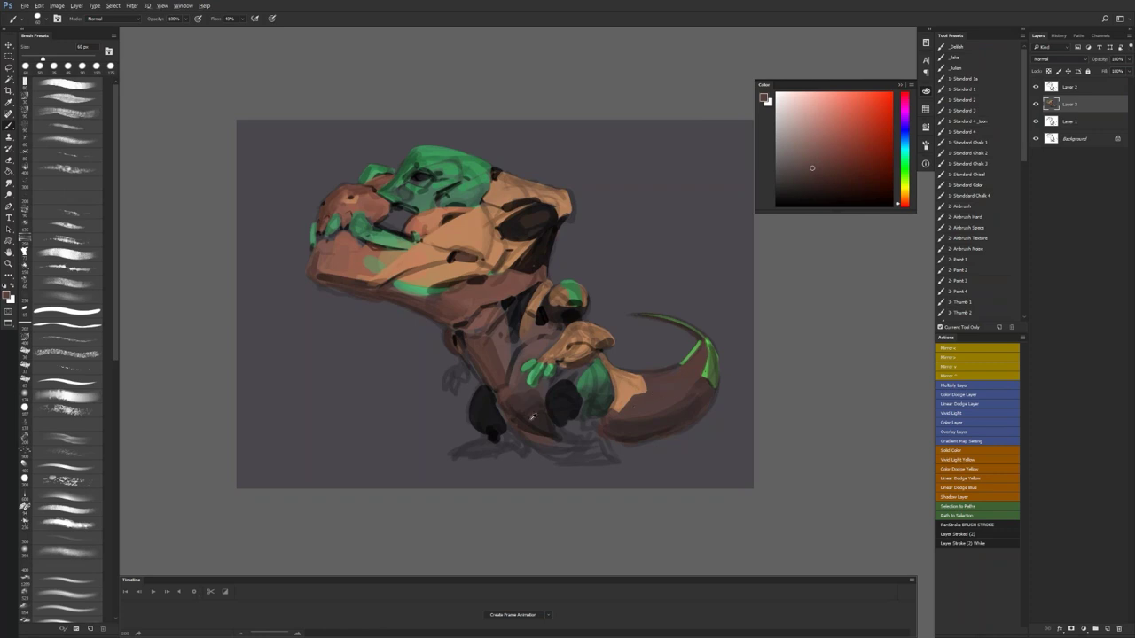
Step: Deepen the lower belly shadow with sampled dark tones, smudge its transition near the thigh, and return to the Brush tool
{"action": "left_click", "coordinate": [539, 425], "text": "alt"}
{"action": "left_click_drag", "start_coordinate": [516, 420], "coordinate": [561, 441]}
{"action": "left_click", "coordinate": [507, 424], "text": "alt"}
{"action": "key", "text": "bracketright"}
{"action": "key", "text": "bracketright"}
{"action": "left_click_drag", "start_coordinate": [506, 406], "coordinate": [519, 432]}
{"action": "key", "text": "r"}
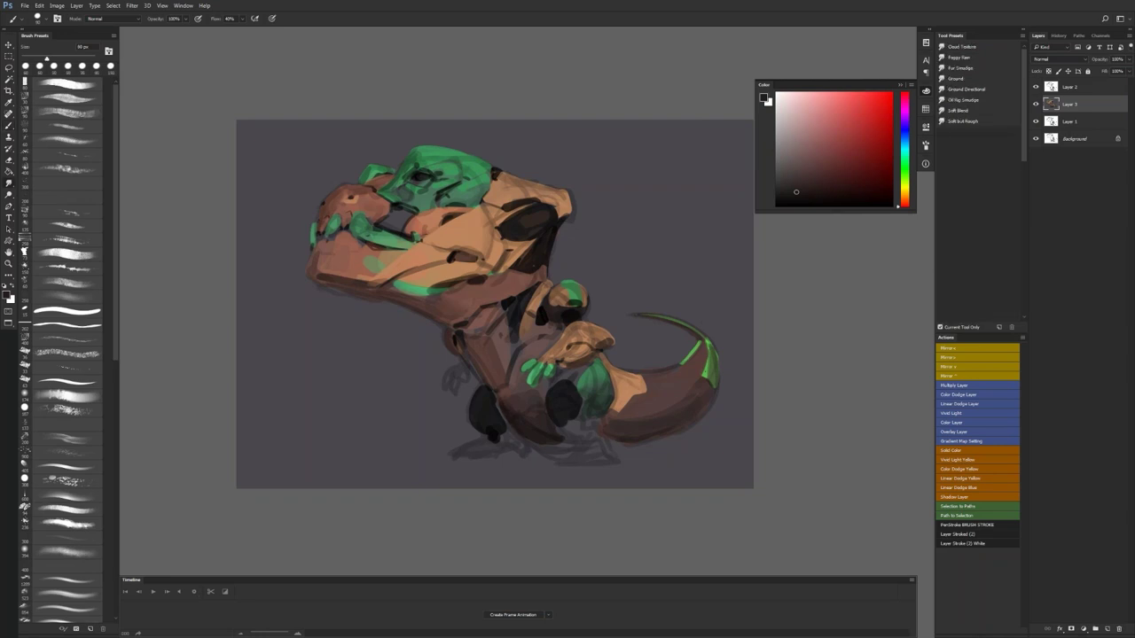
{"action": "left_click_drag", "start_coordinate": [529, 399], "coordinate": [543, 397]}
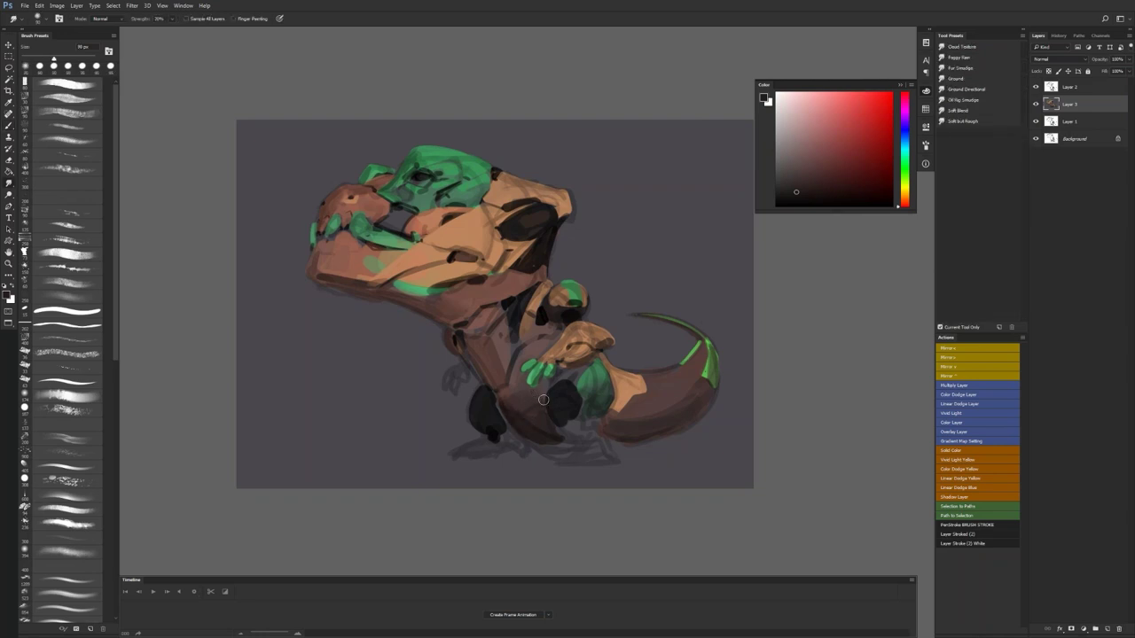
{"action": "key", "text": "b"}
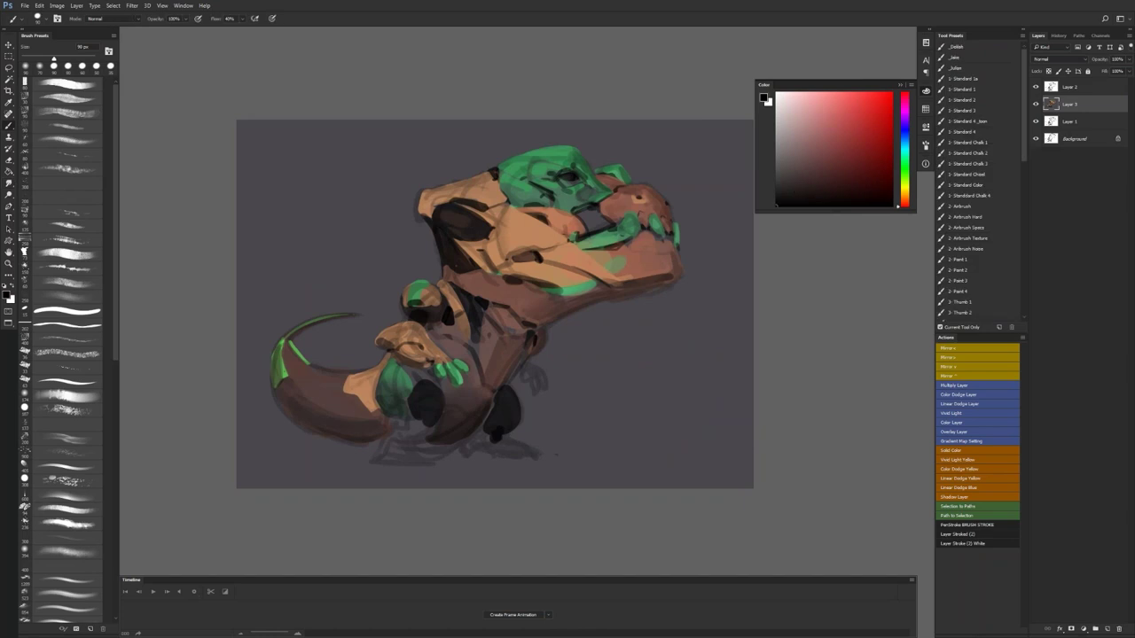
Step: Paint small sampled-brown strokes and black accents over the chest shadow with a 25 px brush, checking the canvas mirrored
{"action": "left_click", "coordinate": [511, 318], "text": "alt"}
{"action": "key", "text": "bracketleft"}
{"action": "key", "text": "bracketleft"}
{"action": "key", "text": "bracketleft"}
{"action": "key", "text": "bracketleft"}
{"action": "key", "text": "bracketleft"}
{"action": "key", "text": "bracketleft"}
{"action": "key", "text": "bracketleft"}
{"action": "key", "text": "d"}
{"action": "key", "text": "bracketleft"}
{"action": "left_click", "coordinate": [476, 315]}
{"action": "key", "text": "ctrl+shift+h"}
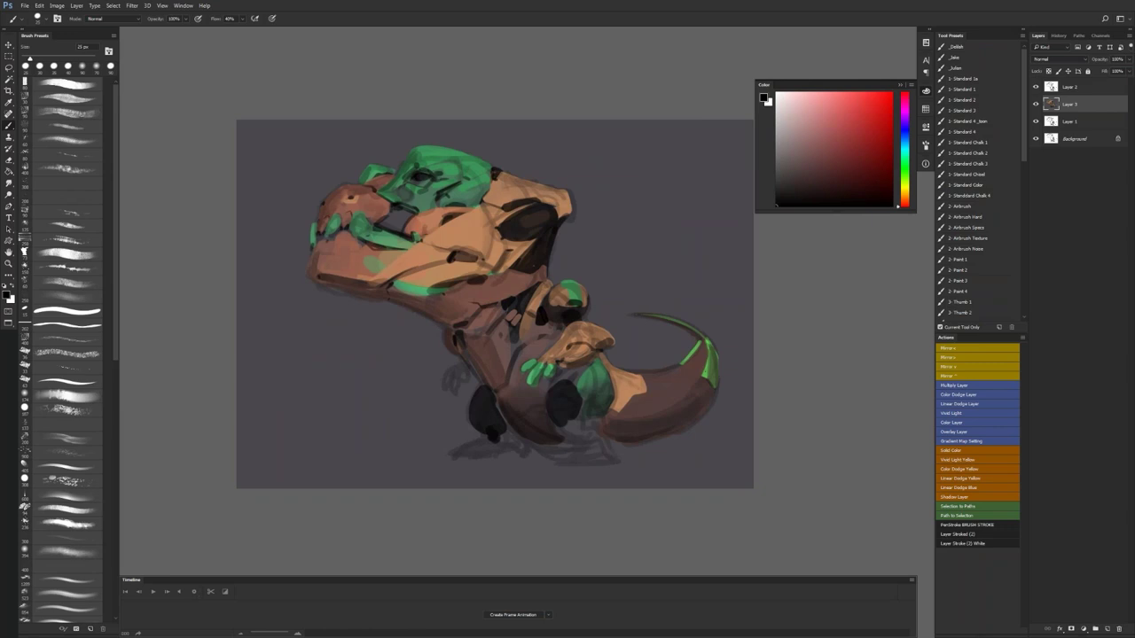
{"action": "key", "text": "h"}
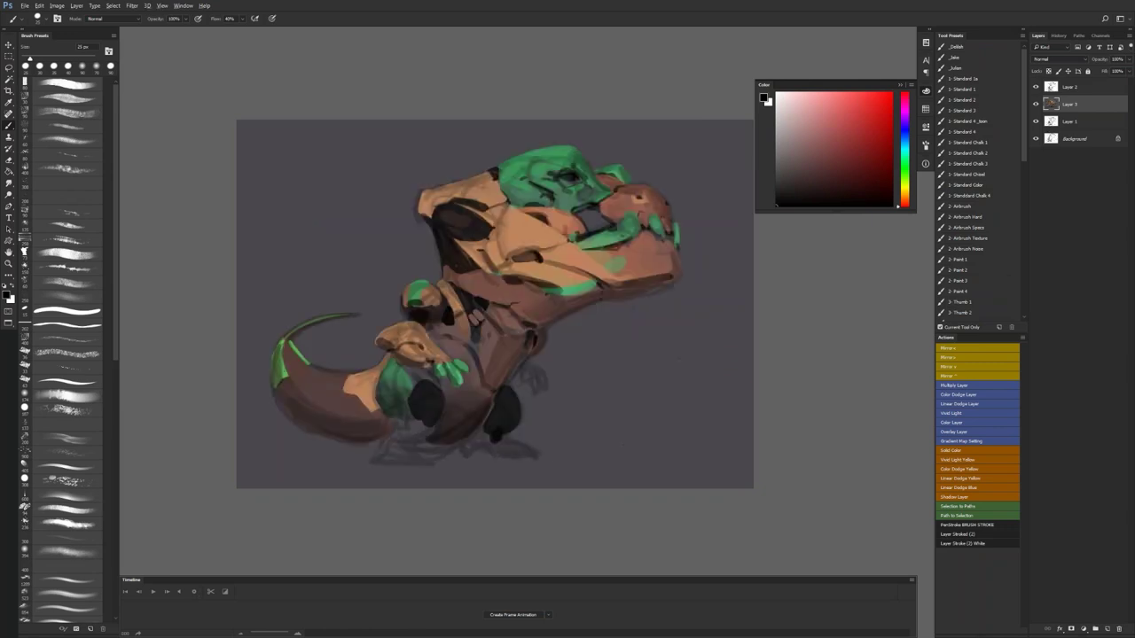
Step: Paint a brown rim along the dark back of the head, adjust the top Multiply layer's fill, and reselect the paint layer
{"action": "left_click", "coordinate": [434, 220], "text": "alt"}
{"action": "left_click_drag", "start_coordinate": [433, 219], "coordinate": [458, 240]}
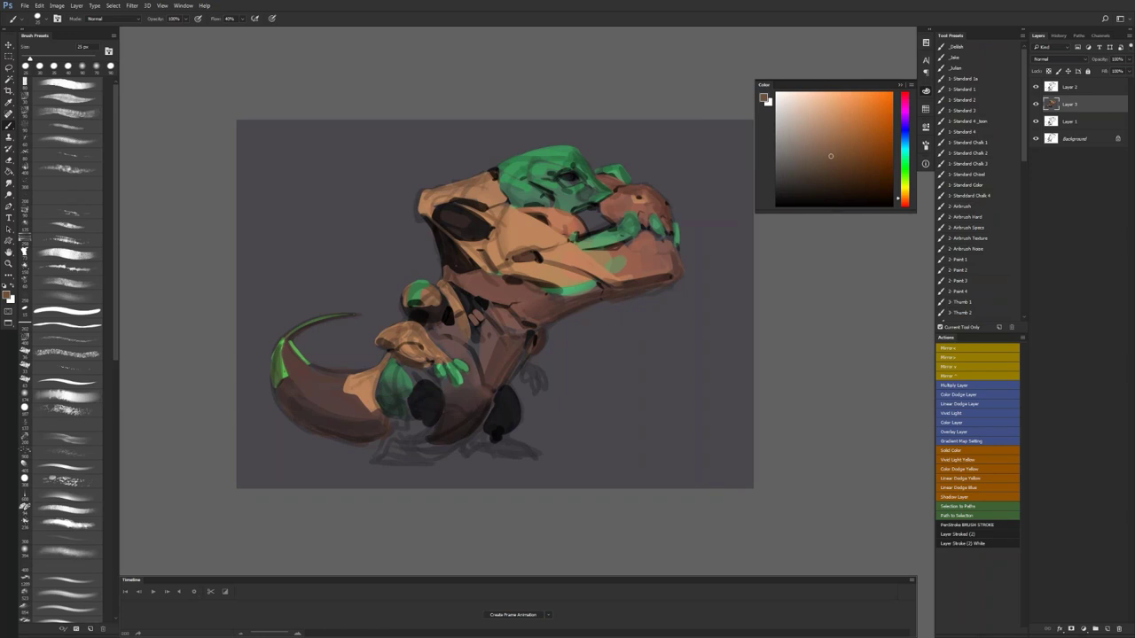
{"action": "left_click", "coordinate": [1075, 89]}
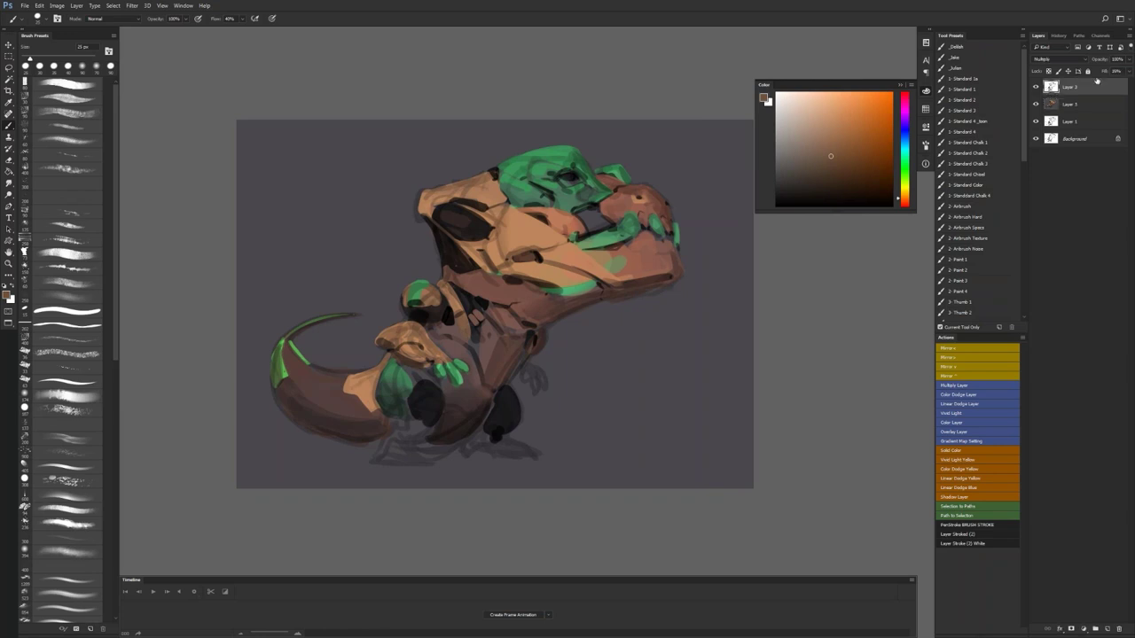
{"action": "left_click_drag", "start_coordinate": [1087, 73], "coordinate": [1100, 75]}
{"action": "left_click", "coordinate": [1075, 106]}
Step: Block in both lower legs and feet with orange sampled from the tail patch, then sample the background beside the far foot
{"action": "left_click", "coordinate": [407, 405], "text": "alt"}
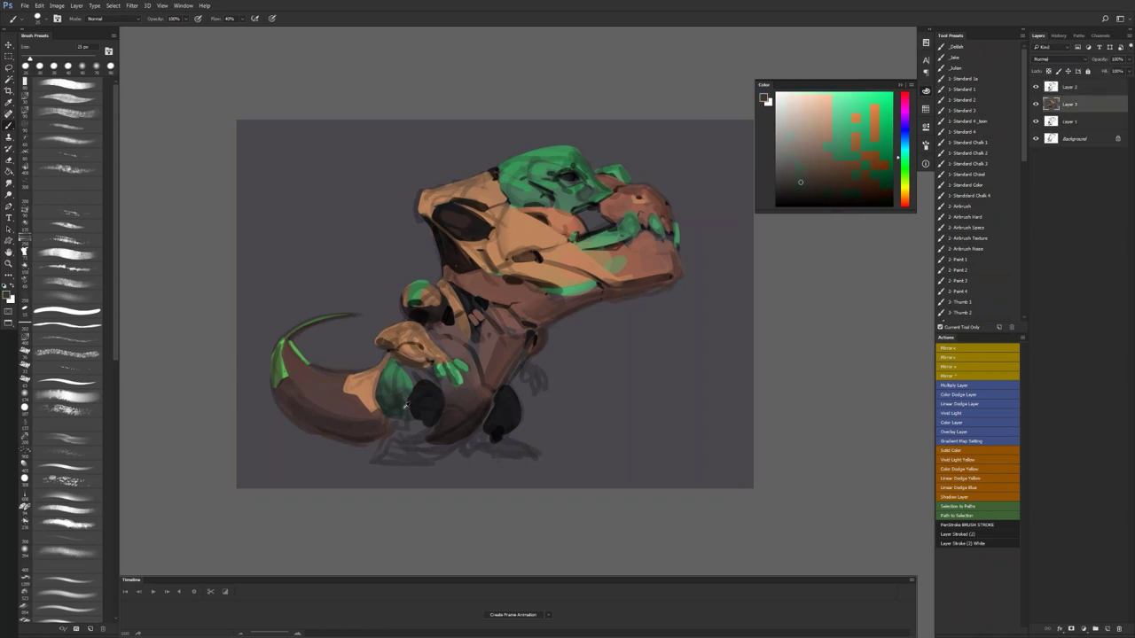
{"action": "left_click", "coordinate": [472, 391], "text": "alt"}
{"action": "key", "text": "bracketright"}
{"action": "key", "text": "bracketright"}
{"action": "left_click", "coordinate": [362, 386], "text": "alt"}
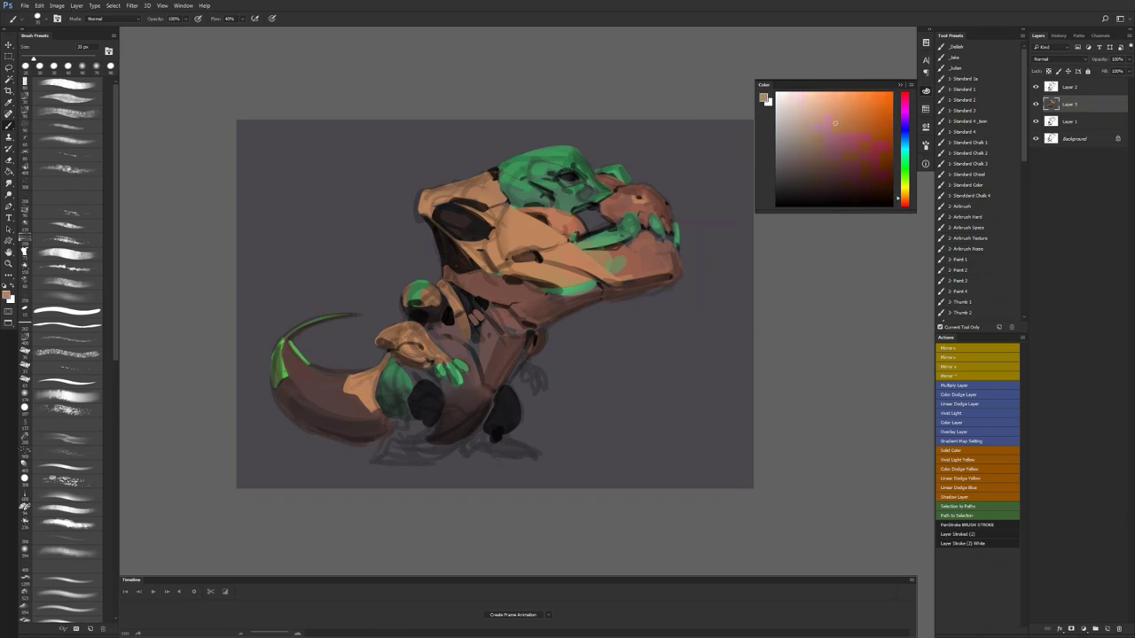
{"action": "key", "text": "bracketright"}
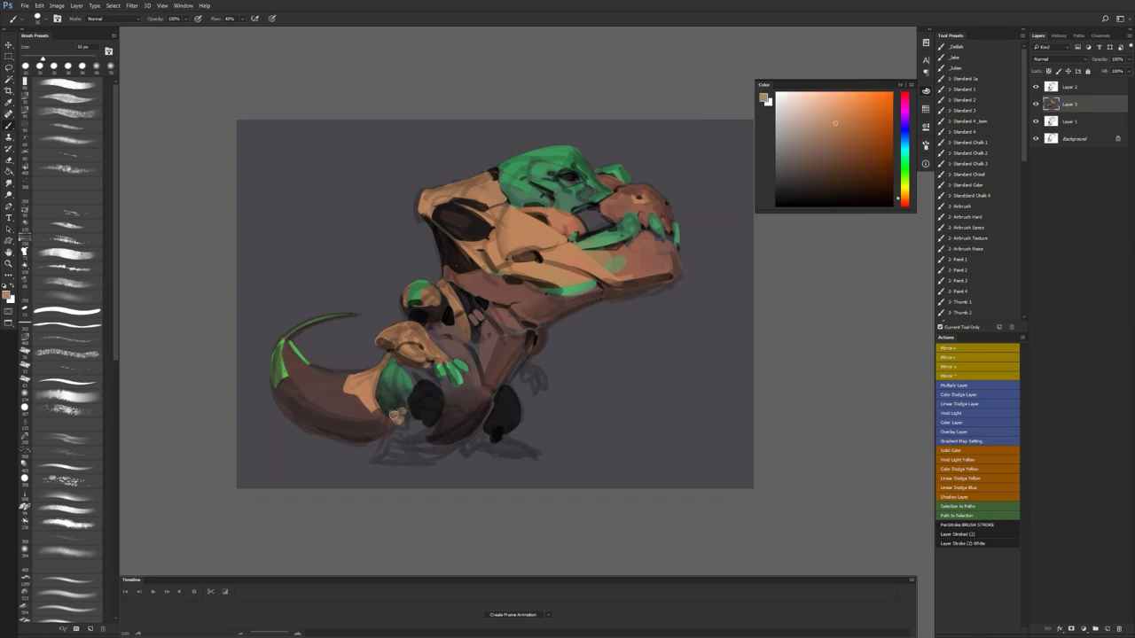
{"action": "mouse_move", "coordinate": [392, 415]}
{"action": "left_mouse_down"}
{"action": "mouse_move", "coordinate": [415, 424]}
{"action": "mouse_move", "coordinate": [377, 458]}
{"action": "mouse_move", "coordinate": [389, 447]}
{"action": "mouse_move", "coordinate": [408, 460]}
{"action": "mouse_move", "coordinate": [395, 442]}
{"action": "mouse_move", "coordinate": [429, 422]}
{"action": "mouse_move", "coordinate": [398, 439]}
{"action": "mouse_move", "coordinate": [483, 433]}
{"action": "mouse_move", "coordinate": [472, 453]}
{"action": "mouse_move", "coordinate": [512, 458]}
{"action": "mouse_move", "coordinate": [485, 447]}
{"action": "left_mouse_up"}
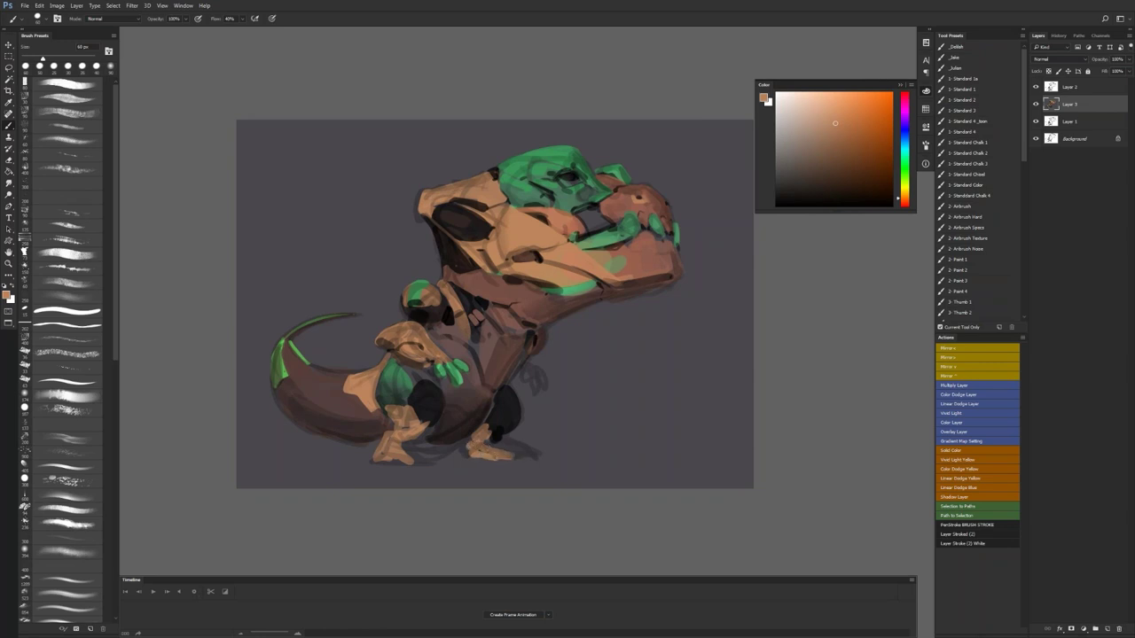
{"action": "left_click", "coordinate": [474, 461], "text": "alt"}
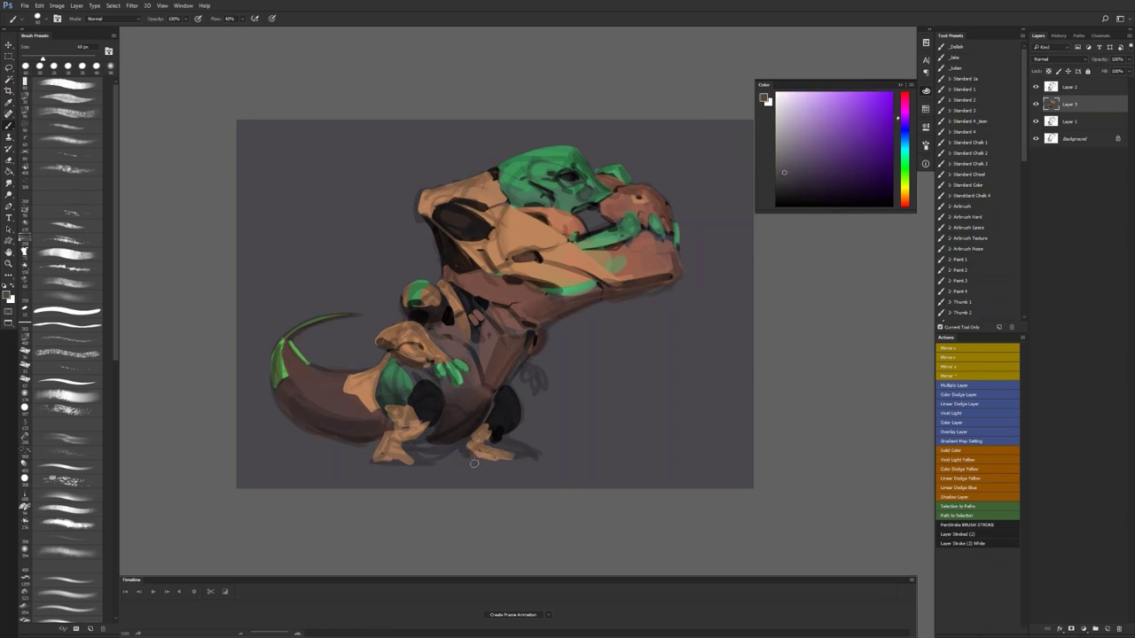
Step: Mirror the canvas and refine the front of the lower jaw with sampled brown, black and background tones, using a smaller brush
{"action": "left_click", "coordinate": [550, 302], "text": "alt"}
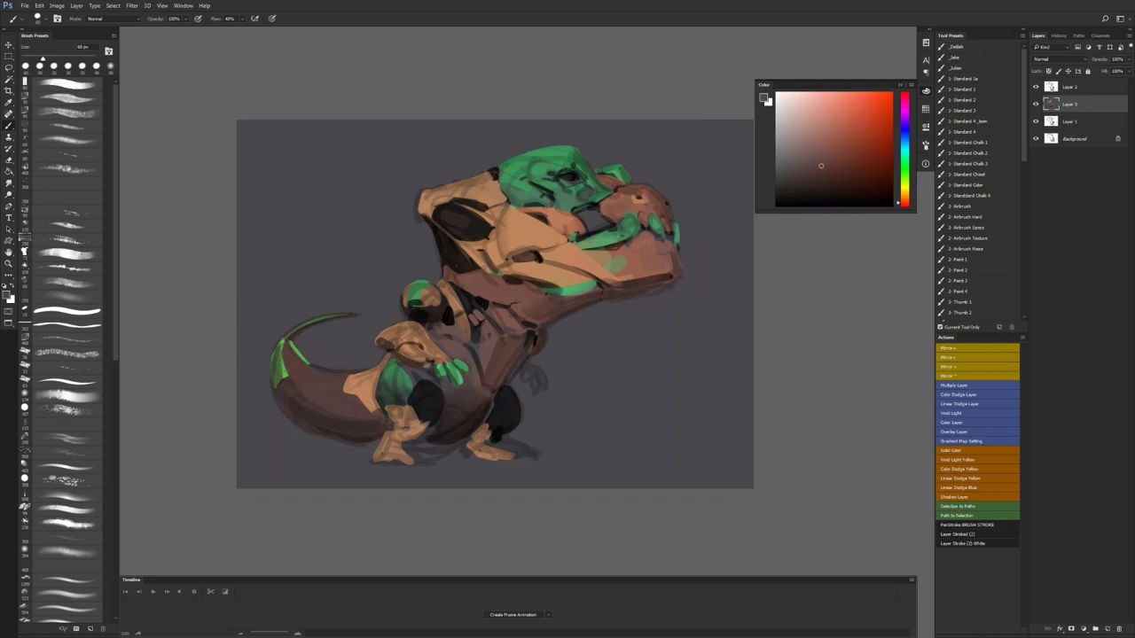
{"action": "key", "text": "F2"}
{"action": "key", "text": "d"}
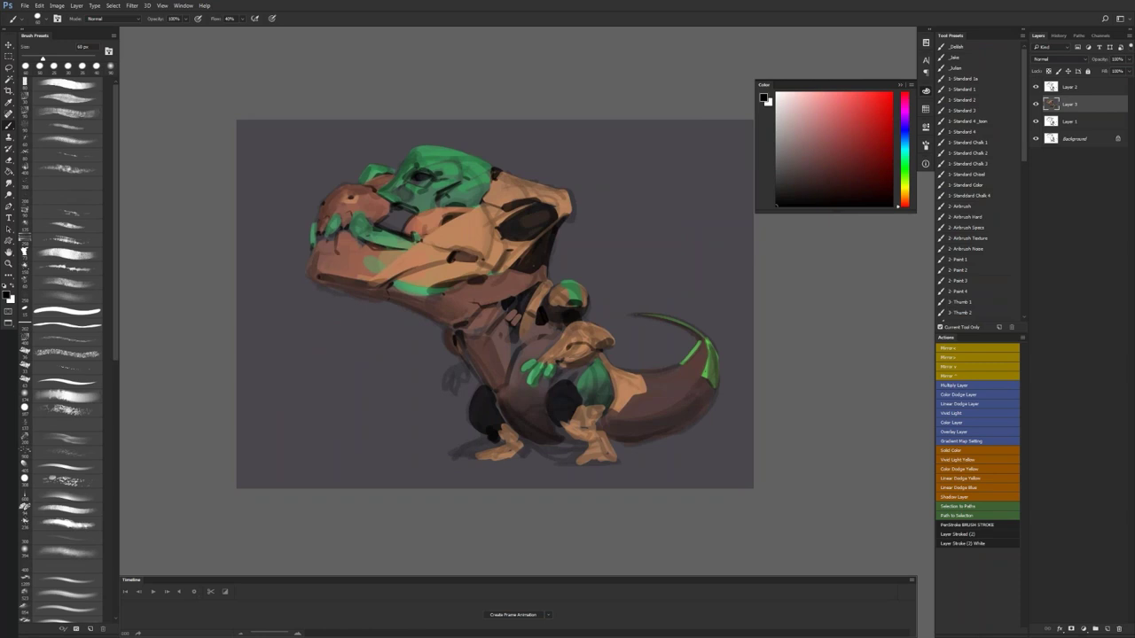
{"action": "left_click", "coordinate": [340, 249], "text": "alt"}
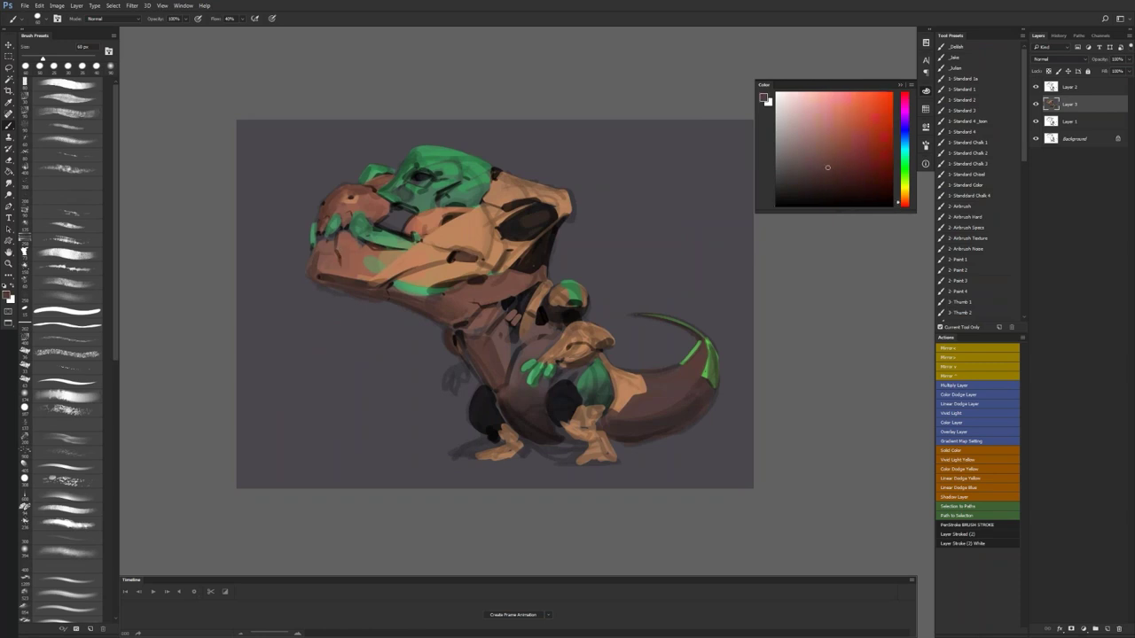
{"action": "left_click", "coordinate": [342, 255], "text": "alt"}
{"action": "key", "text": "["}
{"action": "key", "text": "d"}
{"action": "left_click", "coordinate": [297, 284], "text": "alt"}
Step: Touch up the front teeth with black and sampled green using a smaller brush, and mirror the canvas to check
{"action": "key", "text": "d"}
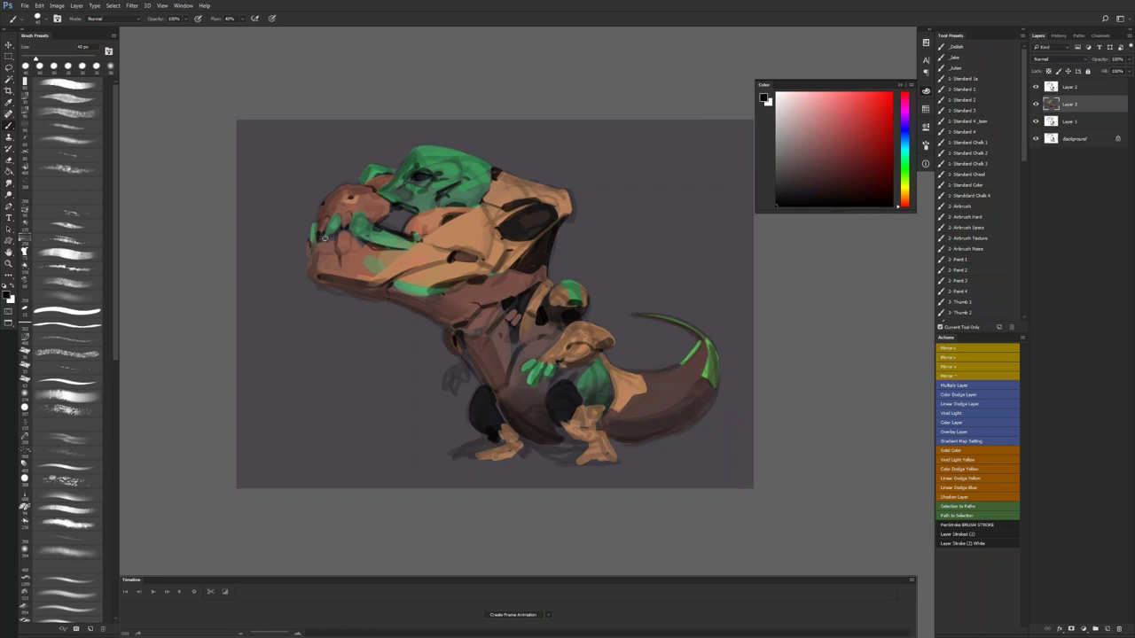
{"action": "left_click_drag", "start_coordinate": [325, 237], "coordinate": [329, 235]}
{"action": "left_click", "coordinate": [359, 222], "text": "alt"}
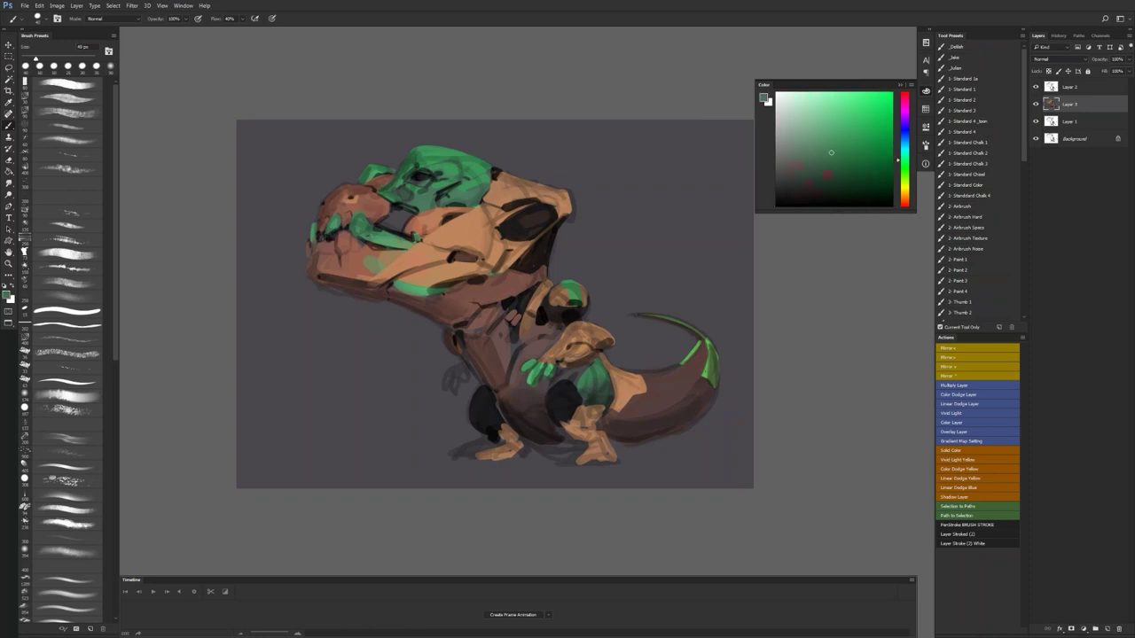
{"action": "key", "text": "d"}
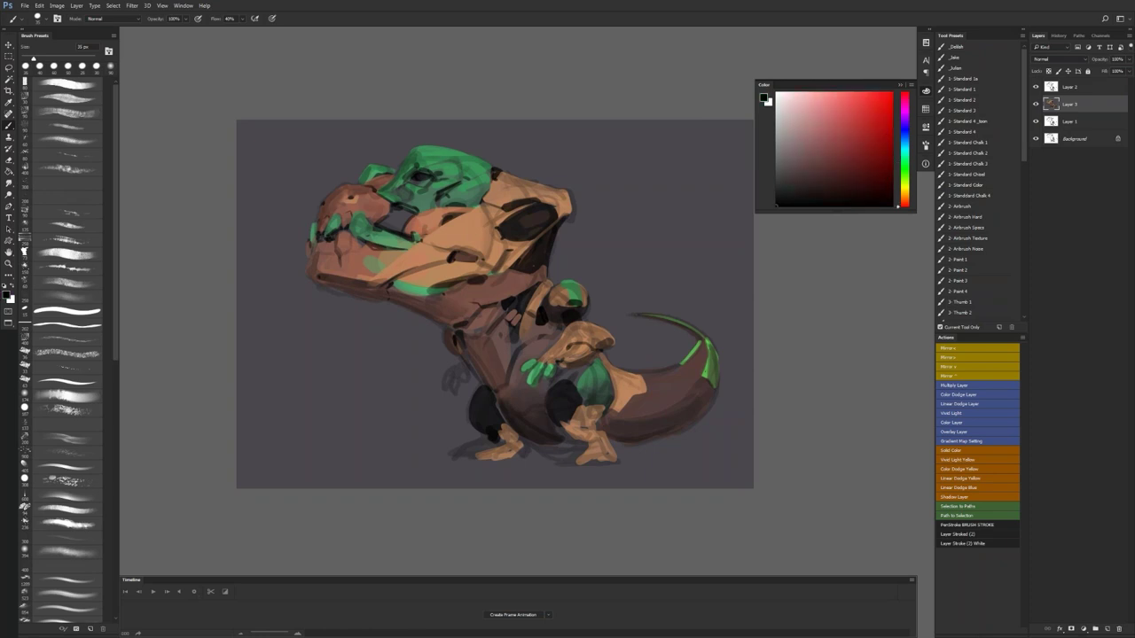
{"action": "key", "text": "z"}
{"action": "left_click", "coordinate": [322, 293], "text": "alt"}
{"action": "key", "text": "F2"}
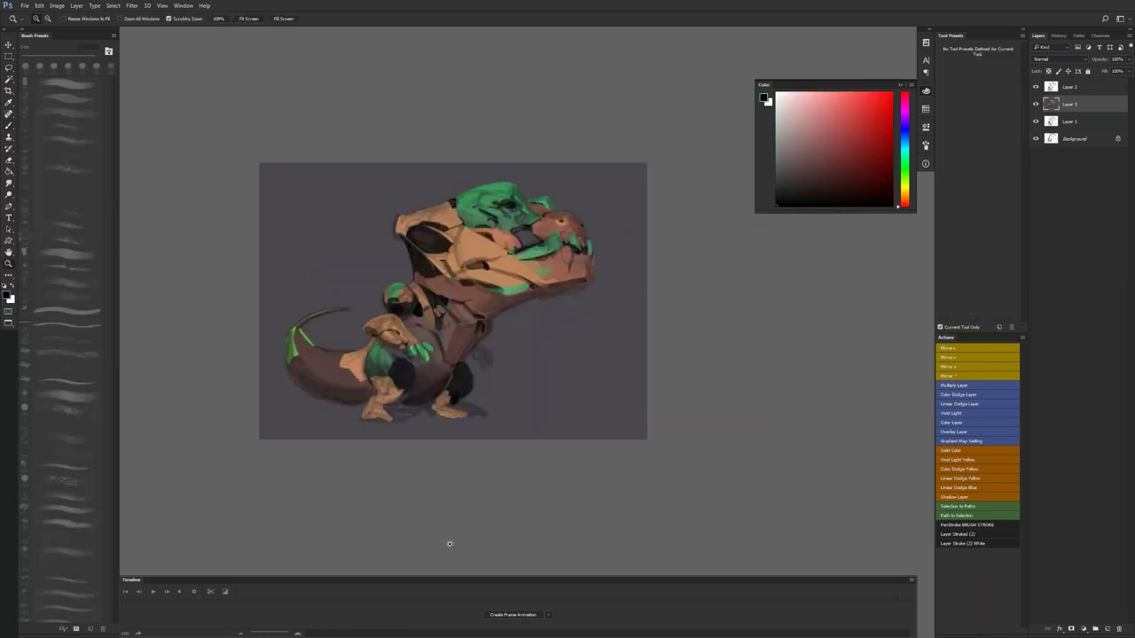
{"action": "left_click", "coordinate": [523, 298]}
{"action": "key", "text": "b"}
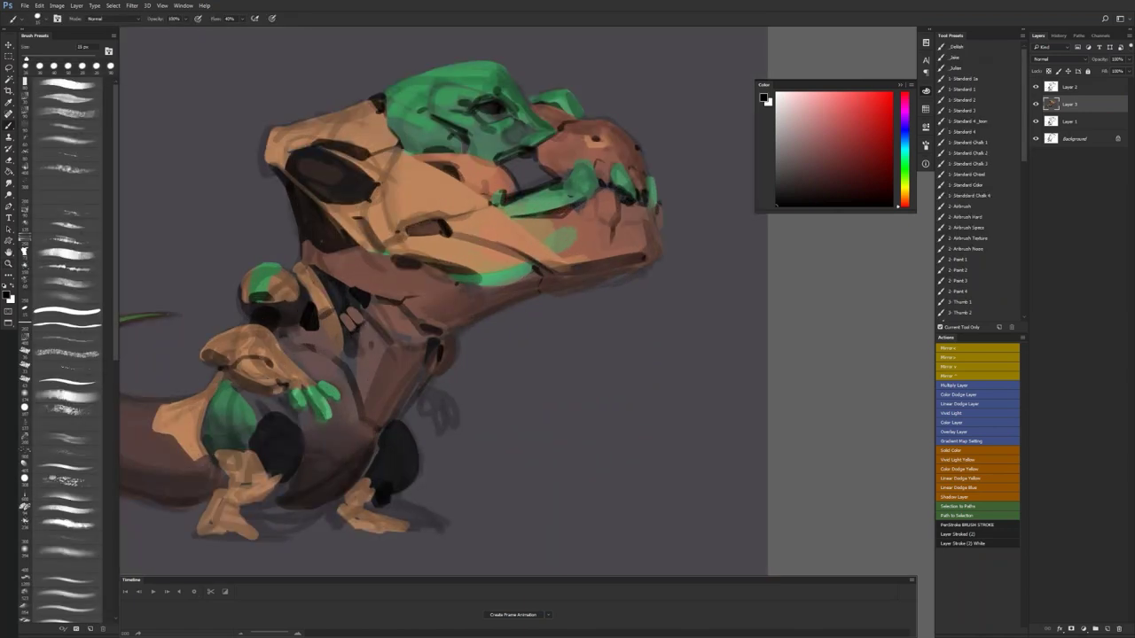
Step: Sharpen the back edge and corner of the head crest with orange sampled from the head, using a 25 px brush
{"action": "key", "text": "z"}
{"action": "left_click", "coordinate": [430, 266], "text": "alt"}
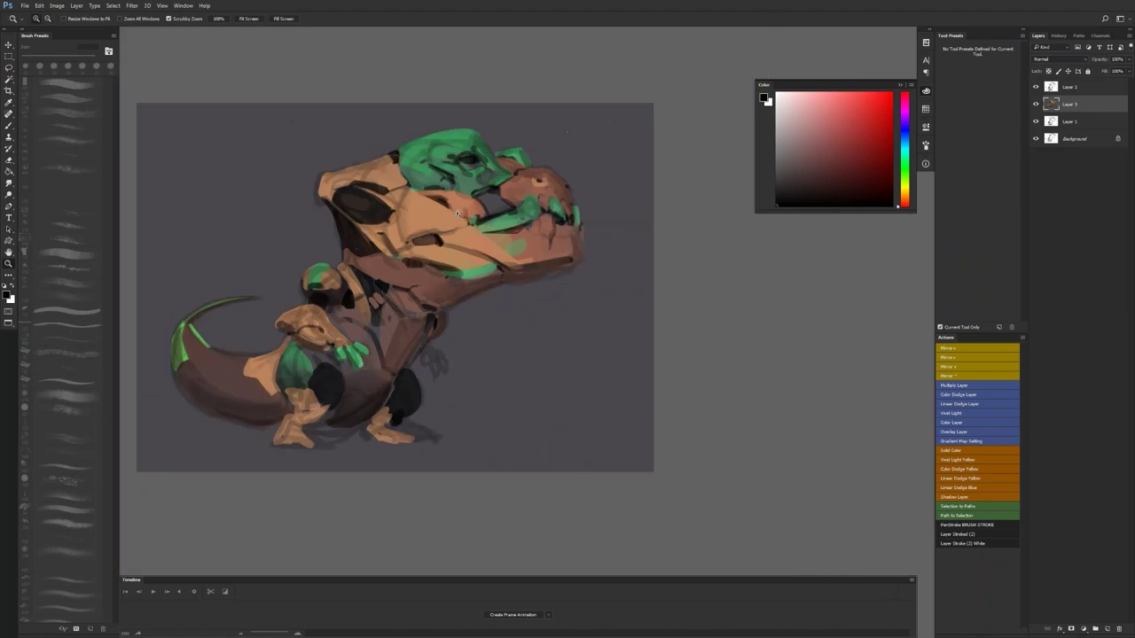
{"action": "left_click", "coordinate": [446, 234]}
{"action": "left_click_drag", "start_coordinate": [446, 234], "coordinate": [609, 211]}
{"action": "key", "text": "b"}
{"action": "left_click", "coordinate": [609, 211], "text": "alt"}
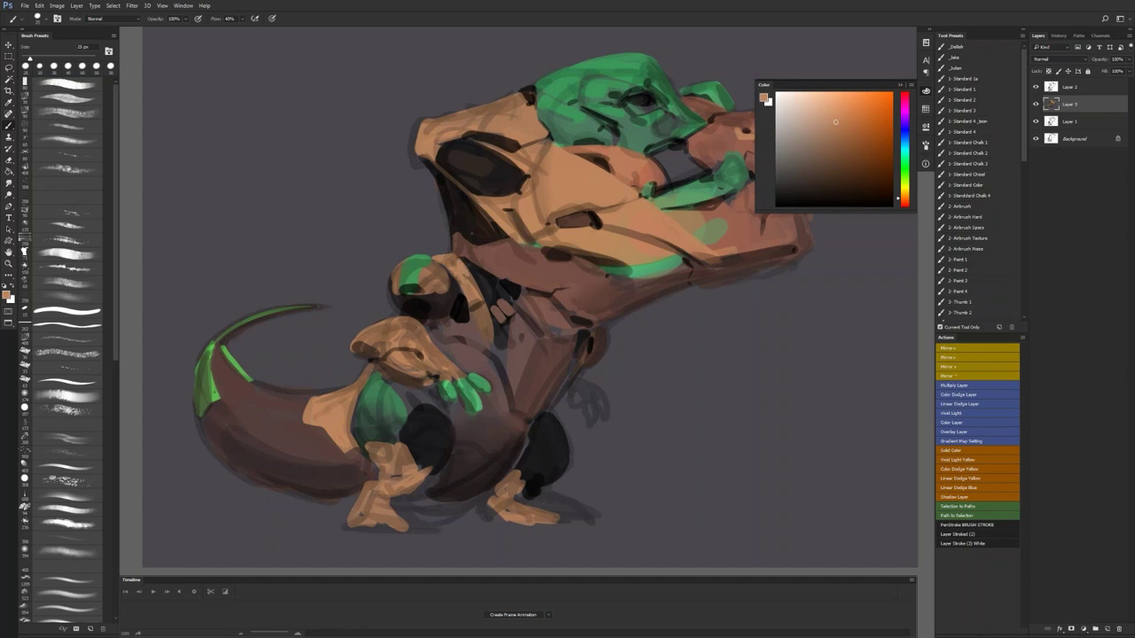
{"action": "left_click", "coordinate": [475, 308], "text": "ctrl+alt"}
{"action": "left_click", "coordinate": [482, 298], "text": "ctrl"}
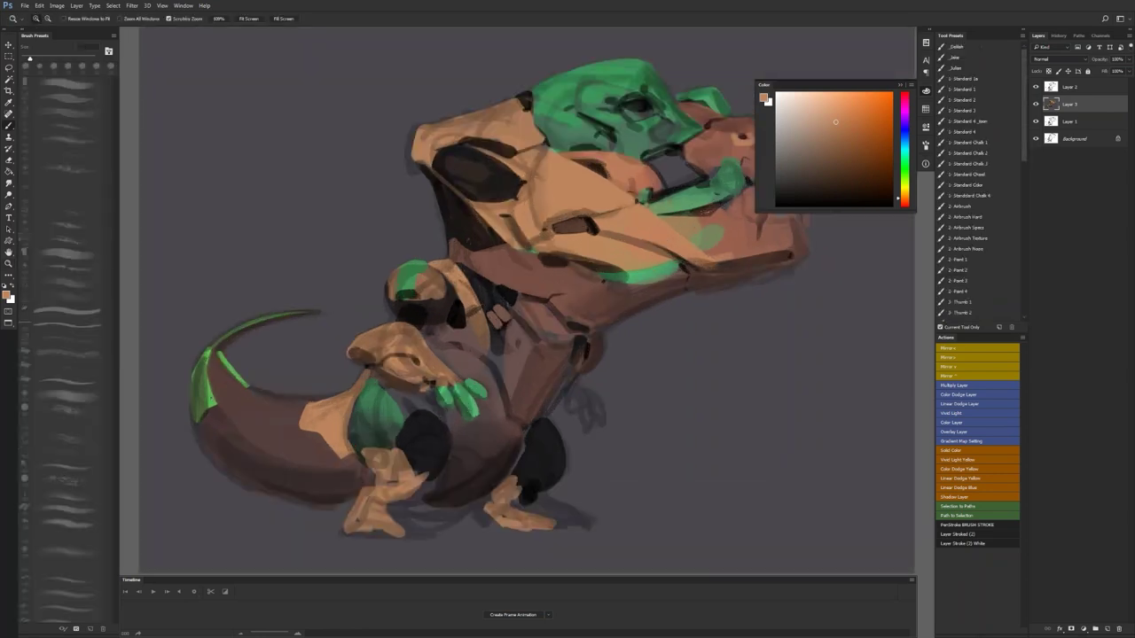
{"action": "left_click", "coordinate": [477, 306], "text": "alt"}
{"action": "left_click_drag", "start_coordinate": [414, 129], "coordinate": [411, 152]}
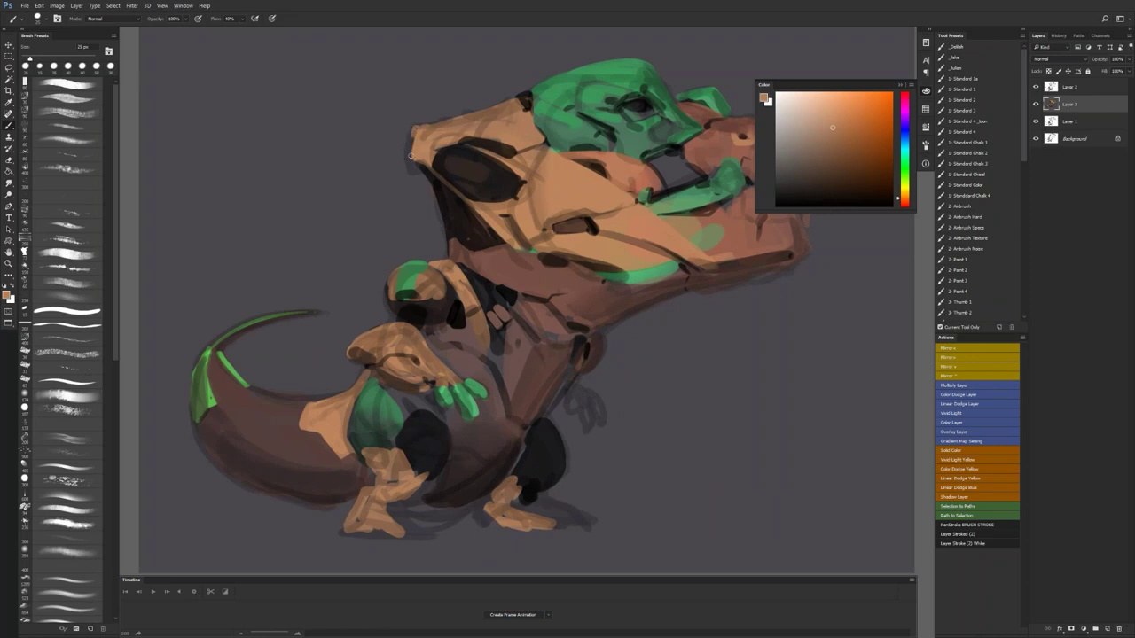
{"action": "mouse_move", "coordinate": [414, 128]}
{"action": "left_mouse_down"}
{"action": "mouse_move", "coordinate": [411, 159]}
{"action": "mouse_move", "coordinate": [441, 121]}
{"action": "left_mouse_up"}
{"action": "left_click_drag", "start_coordinate": [419, 164], "coordinate": [432, 167]}
Step: Paint black accents from below the eye to the front teeth, sample tones around the mouth gap, and check the canvas mirrored
{"action": "left_click_drag", "start_coordinate": [505, 315], "coordinate": [461, 335]}
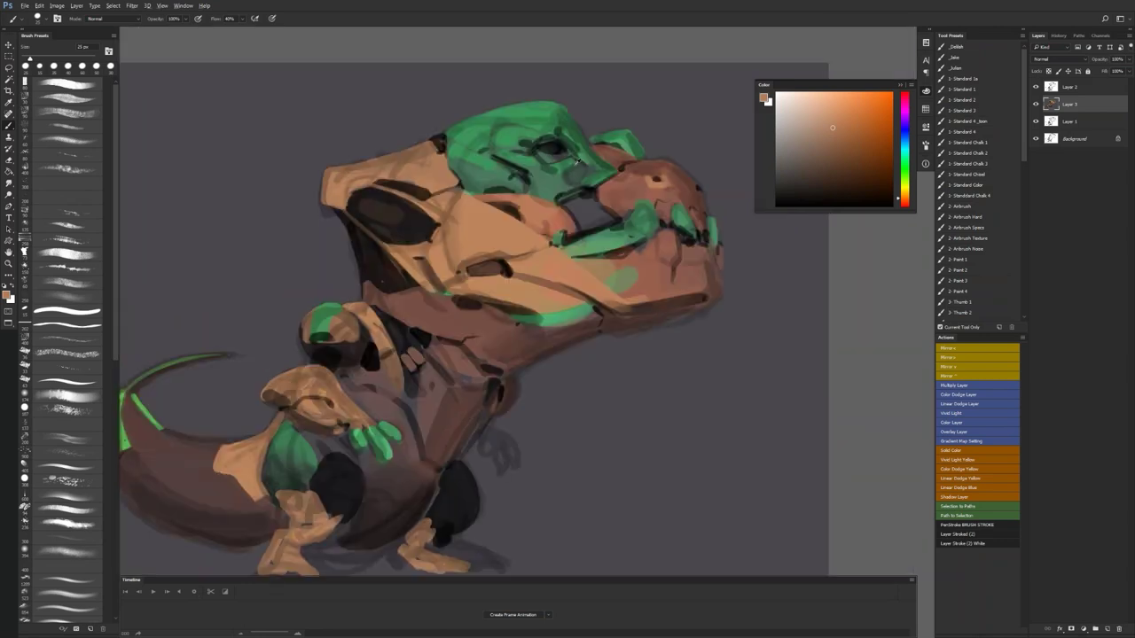
{"action": "left_click", "coordinate": [580, 162], "text": "alt"}
{"action": "key", "text": "d"}
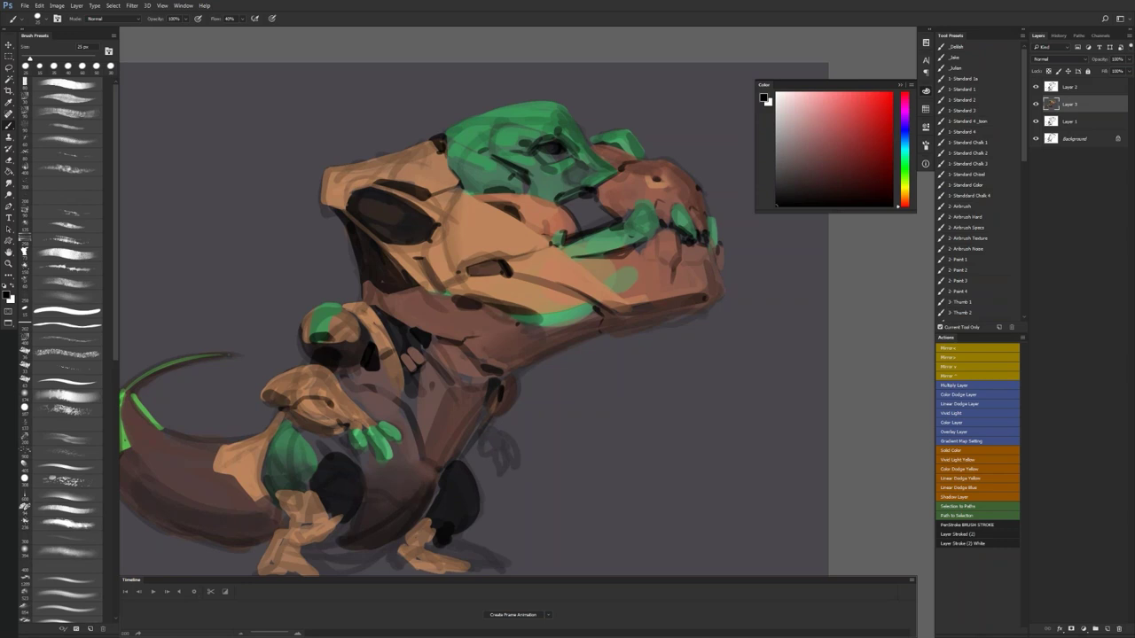
{"action": "mouse_move", "coordinate": [589, 173]}
{"action": "left_mouse_down"}
{"action": "mouse_move", "coordinate": [522, 265]}
{"action": "mouse_move", "coordinate": [690, 255]}
{"action": "left_mouse_up"}
{"action": "left_click", "coordinate": [595, 209], "text": "alt"}
{"action": "left_click", "coordinate": [589, 191], "text": "alt"}
{"action": "key", "text": "z"}
{"action": "key", "text": "F2"}
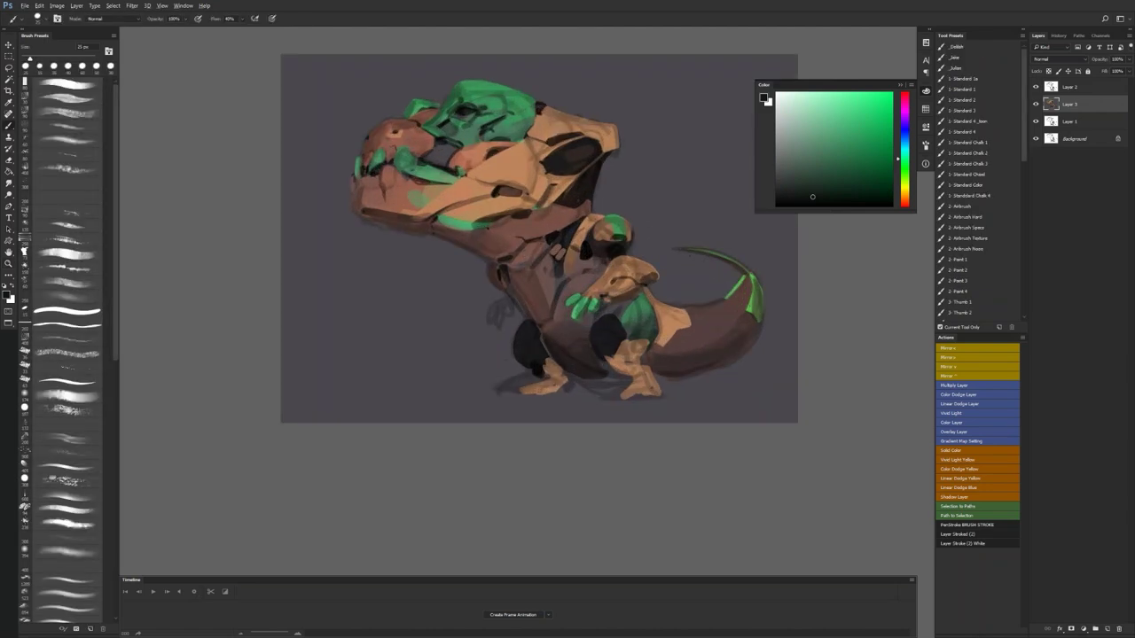
{"action": "key", "text": "d"}
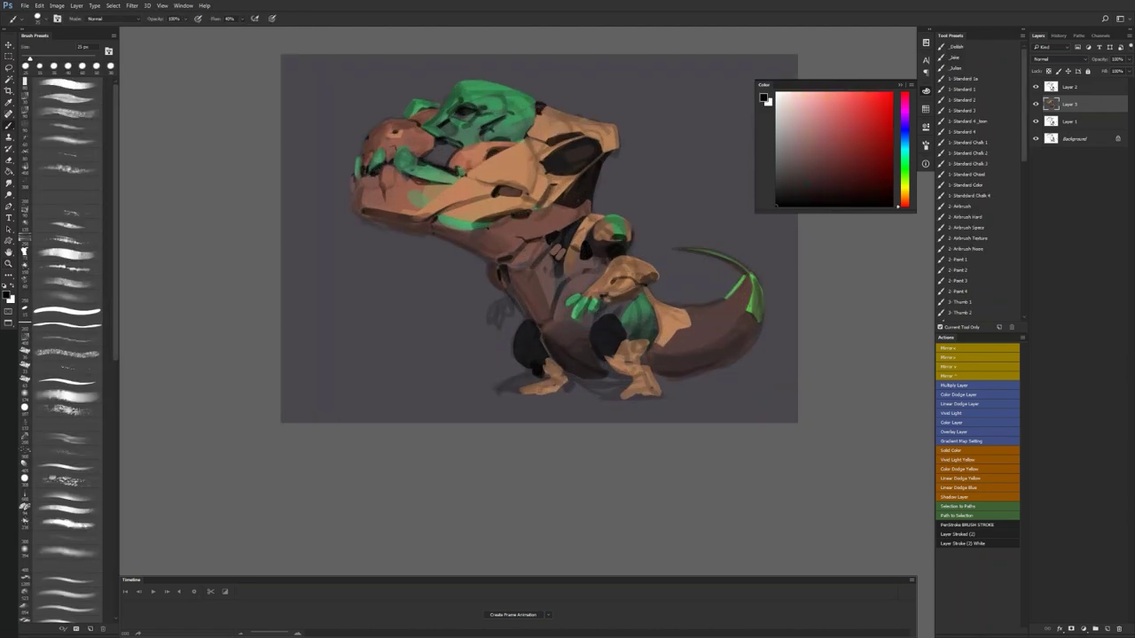
{"action": "key", "text": "F2"}
{"action": "key", "text": "F2"}
{"action": "key", "text": "ctrl+plus"}
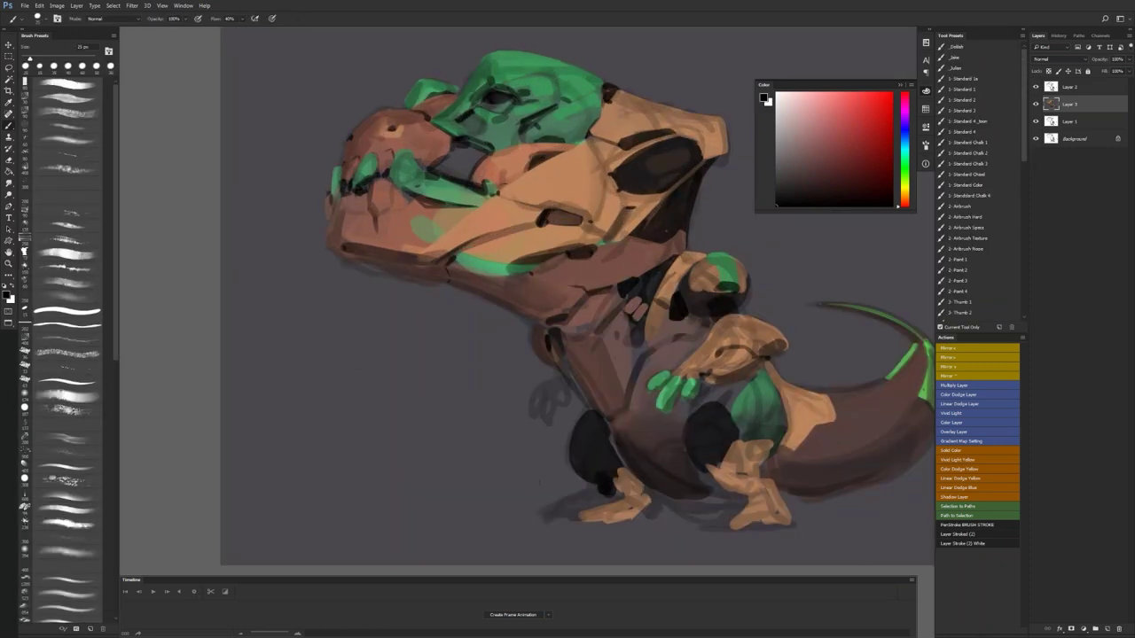
Step: Refine the nostril and snout with black, sampled brown and light orange using a 15 px brush, and mirror the canvas
{"action": "left_click_drag", "start_coordinate": [386, 130], "coordinate": [403, 126]}
{"action": "left_click", "coordinate": [402, 122], "text": "alt"}
{"action": "key", "text": "bracketleft"}
{"action": "key", "text": "bracketleft"}
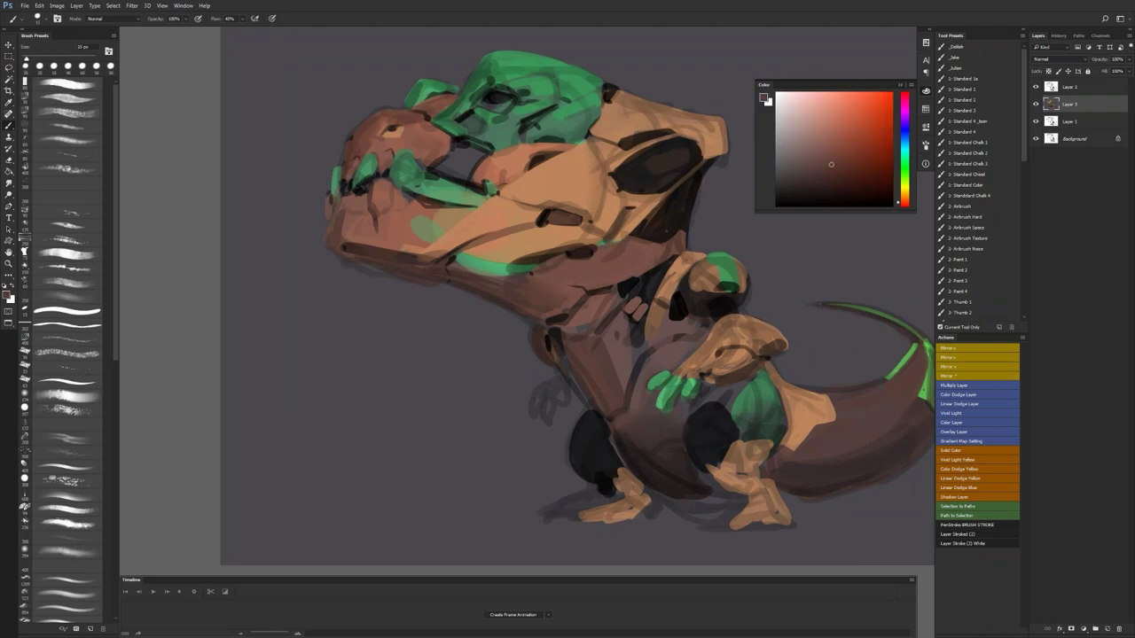
{"action": "key", "text": "d"}
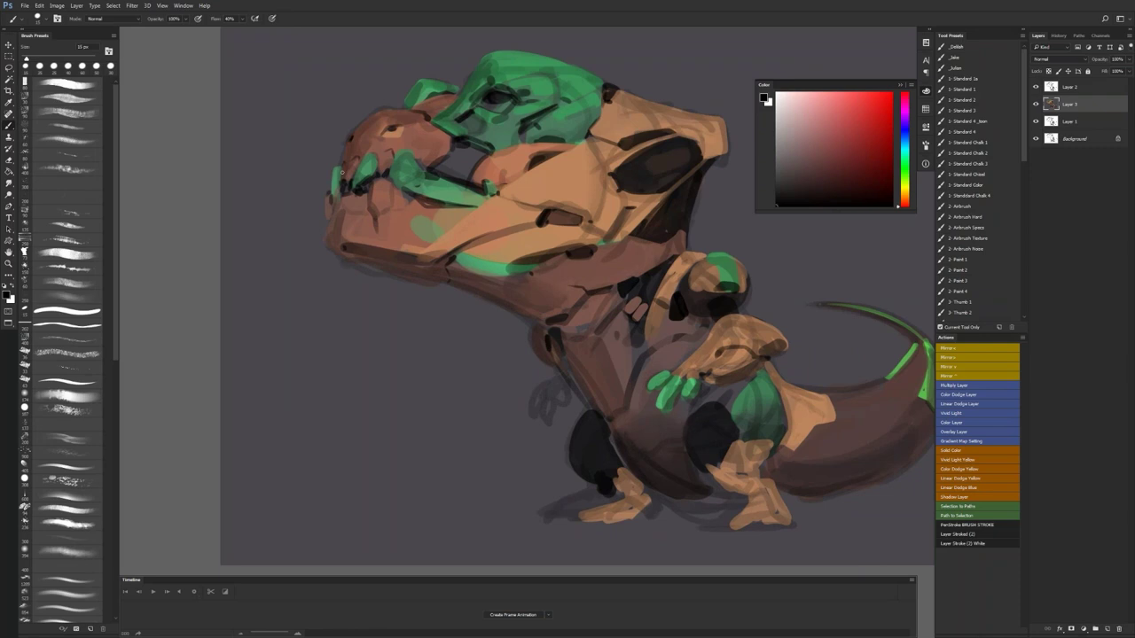
{"action": "left_click", "coordinate": [395, 130], "text": "alt"}
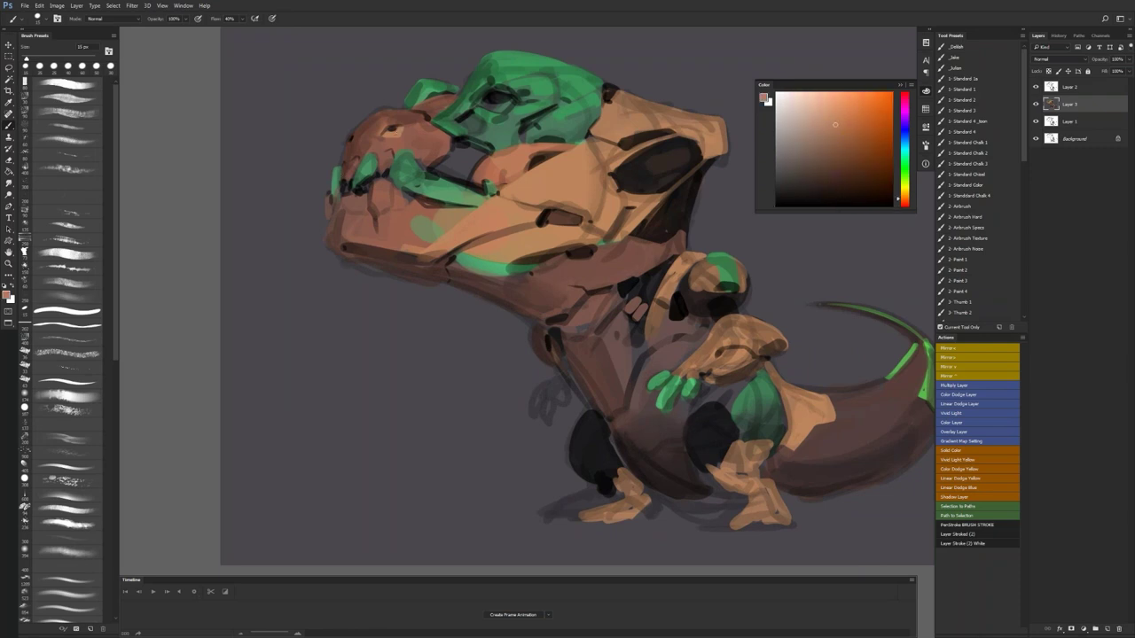
{"action": "key", "text": "z"}
{"action": "left_click", "coordinate": [357, 159], "text": "alt"}
{"action": "left_click", "coordinate": [356, 160], "text": "alt"}
{"action": "left_click", "coordinate": [356, 160], "text": "alt"}
{"action": "key", "text": "F2"}
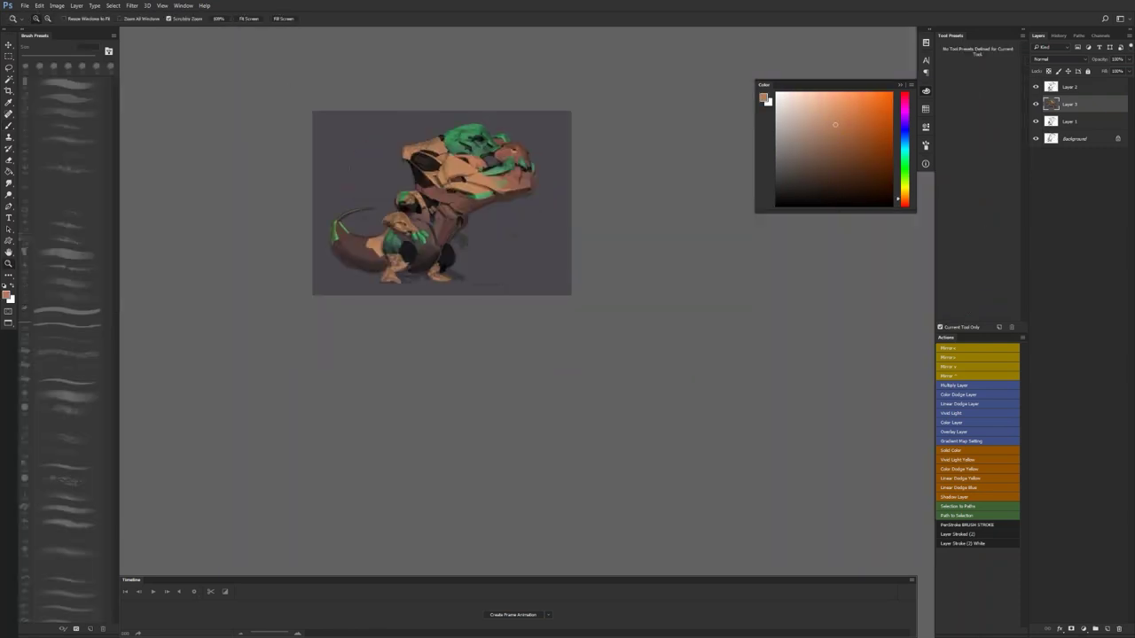
Step: Add a black accent along the green patch under the lower jaw, and mirror the canvas to check
{"action": "left_click", "coordinate": [502, 192]}
{"action": "left_click", "coordinate": [497, 195]}
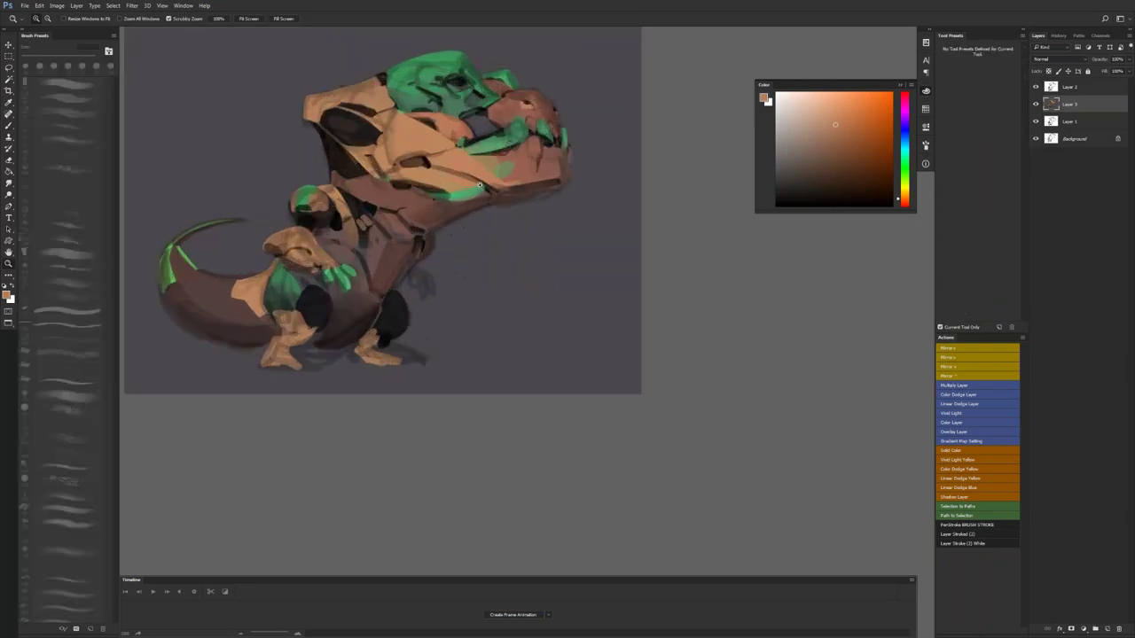
{"action": "left_click", "coordinate": [466, 194]}
{"action": "key", "text": "b"}
{"action": "key", "text": "d"}
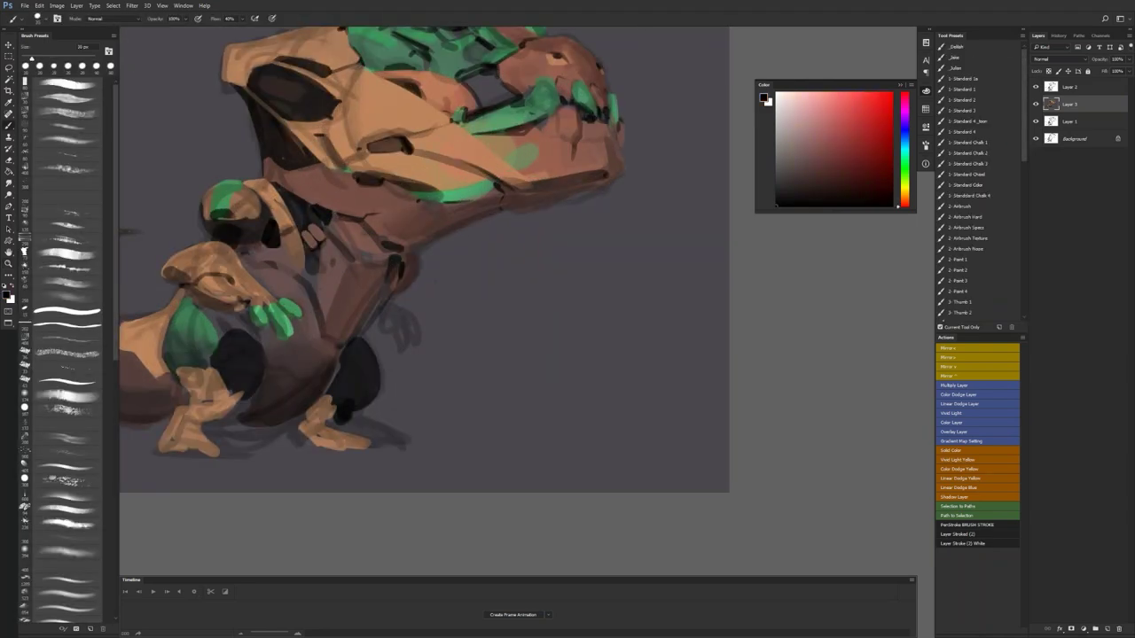
{"action": "left_click_drag", "start_coordinate": [467, 199], "coordinate": [501, 185]}
{"action": "key", "text": "z"}
{"action": "left_click_drag", "start_coordinate": [541, 172], "coordinate": [511, 205]}
{"action": "key", "text": "F2"}
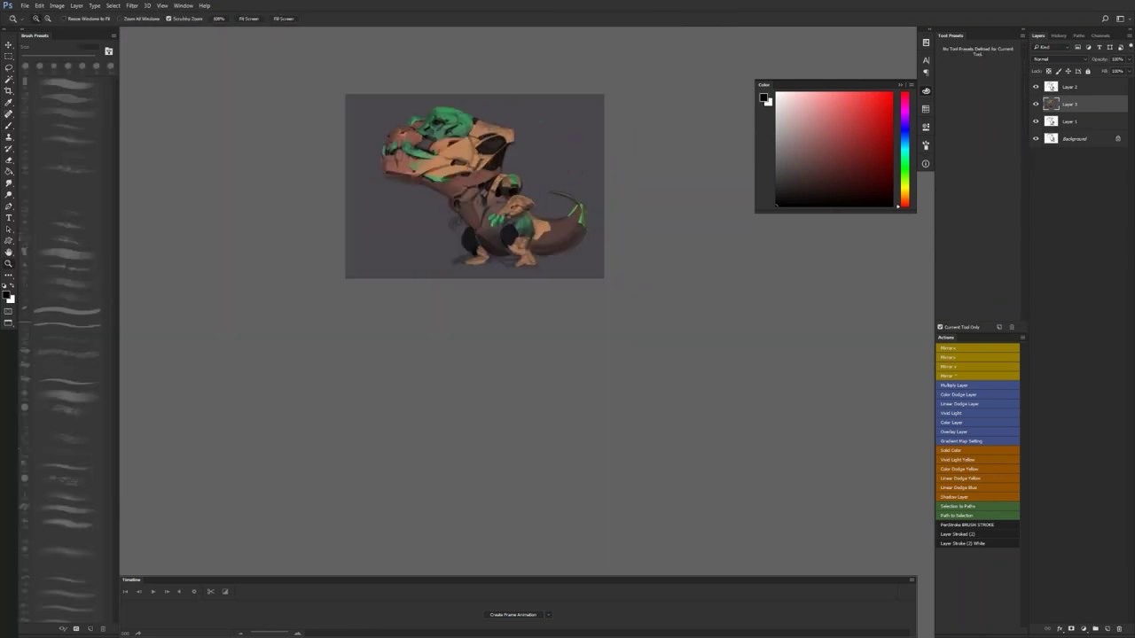
Step: Repaint the green patches on the lower jaw with sampled green, touch up the front tooth, and mirror the canvas
{"action": "left_click_drag", "start_coordinate": [455, 180], "coordinate": [487, 181]}
{"action": "left_click_drag", "start_coordinate": [478, 177], "coordinate": [566, 244]}
{"action": "key", "text": "b"}
{"action": "left_click", "coordinate": [473, 233], "text": "alt"}
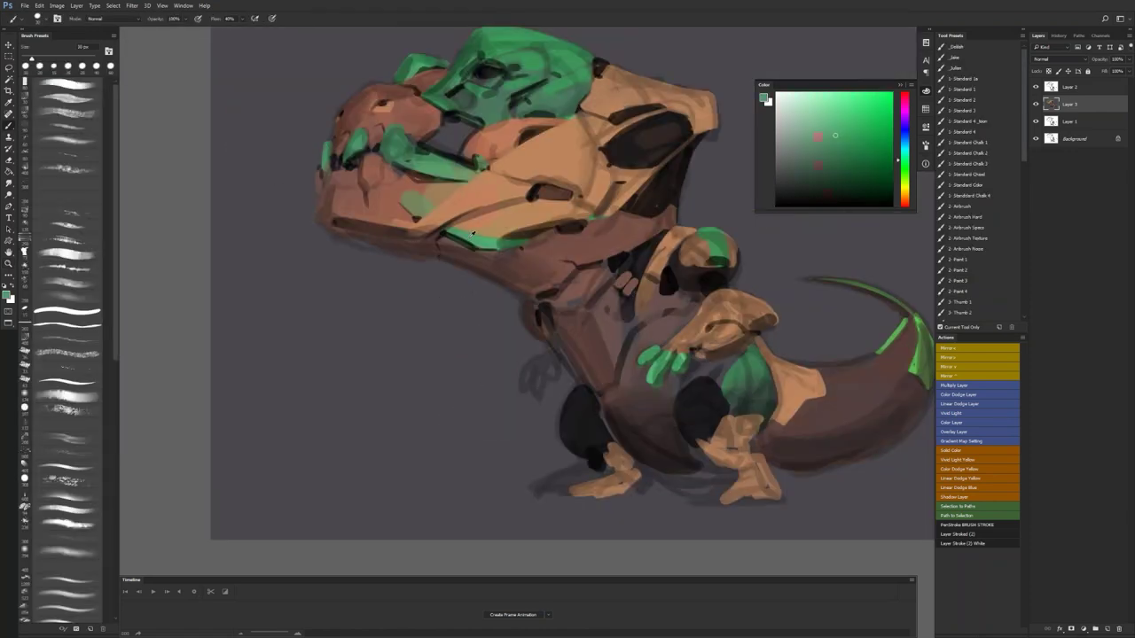
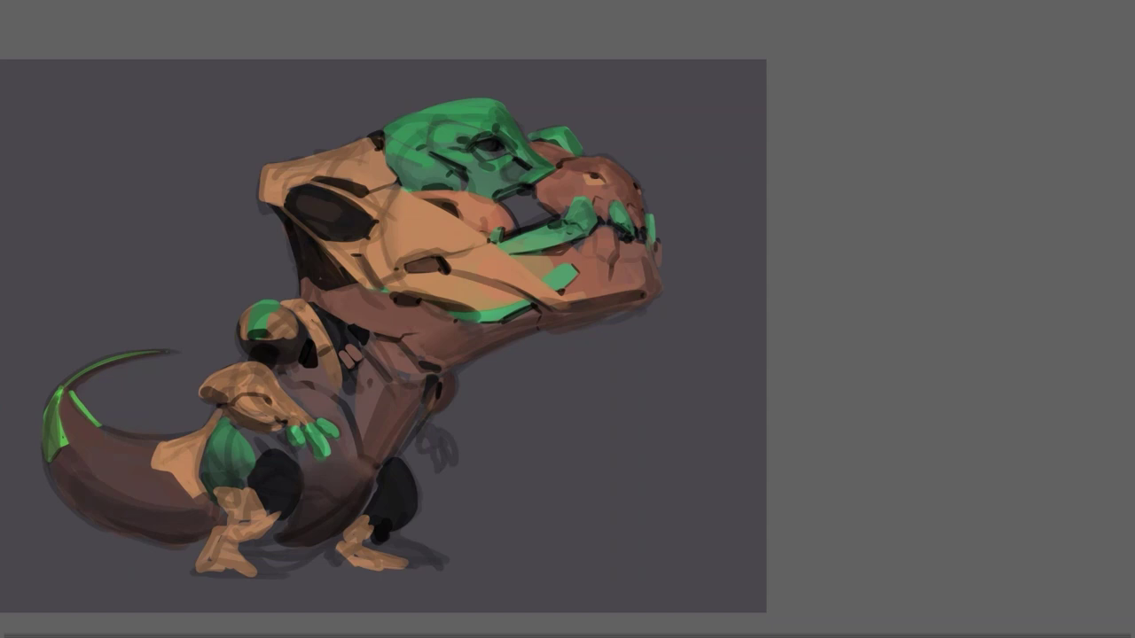
{"action": "left_click_drag", "start_coordinate": [652, 235], "coordinate": [652, 242]}
{"action": "key", "text": "ctrl+minus"}
{"action": "key", "text": "ctrl+minus"}
{"action": "key", "text": "ctrl+shift+h"}
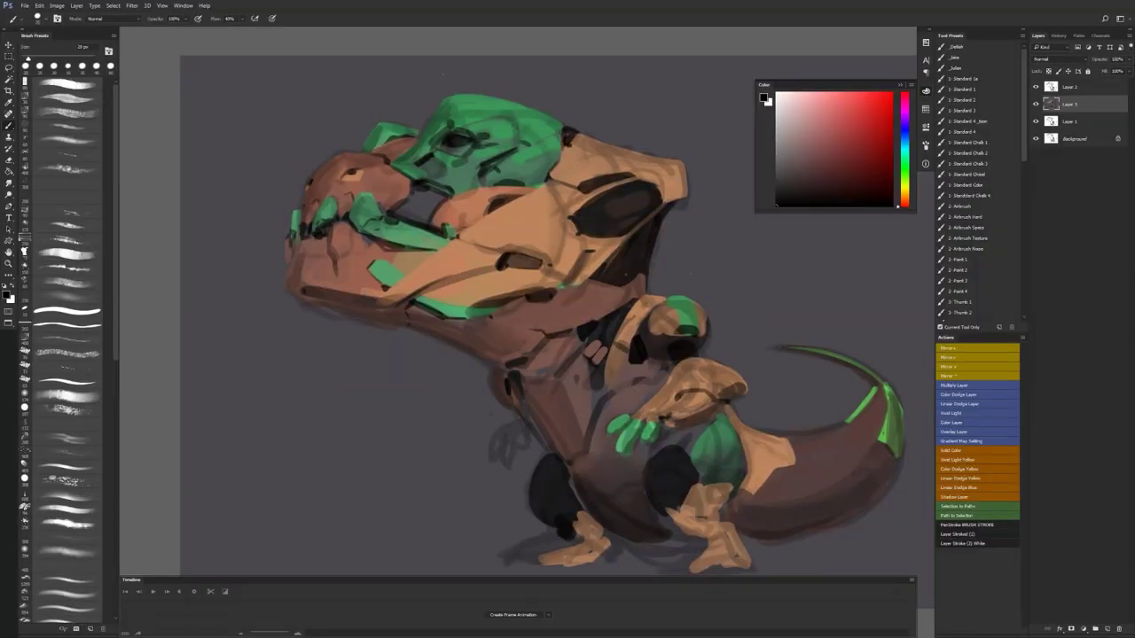
Step: Paint a brighter green highlight along the top of the head with a larger brush, based on the sampled tooth green
{"action": "left_click", "coordinate": [882, 156]}
{"action": "left_click", "coordinate": [423, 229], "text": "alt"}
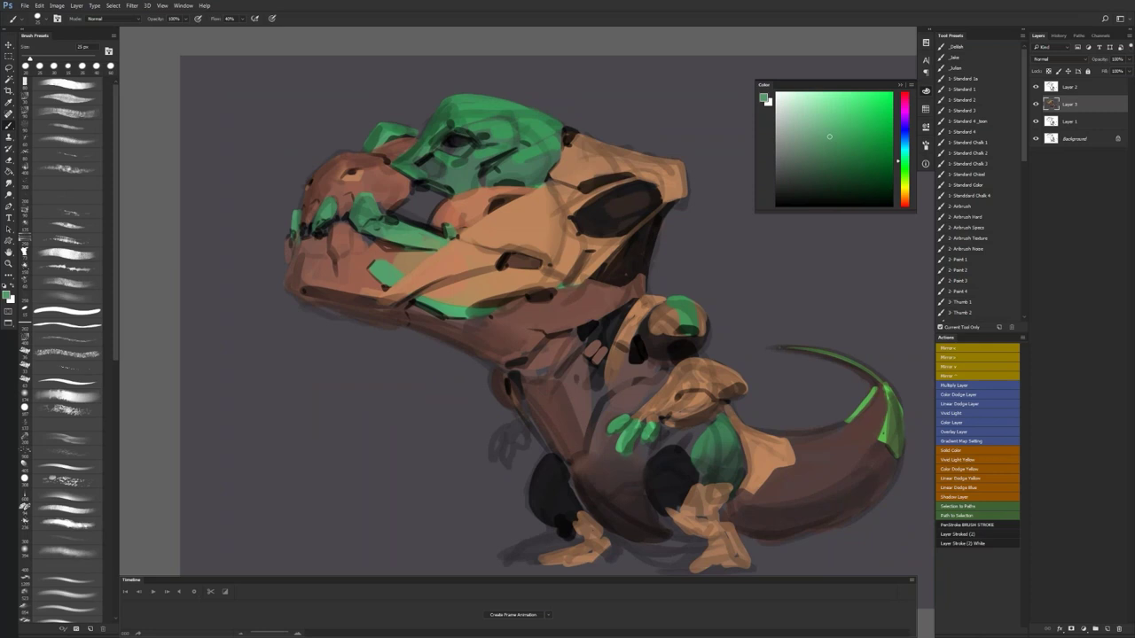
{"action": "left_click", "coordinate": [852, 114]}
{"action": "key", "text": "bracketright"}
{"action": "key", "text": "bracketright"}
{"action": "left_click_drag", "start_coordinate": [457, 109], "coordinate": [516, 110]}
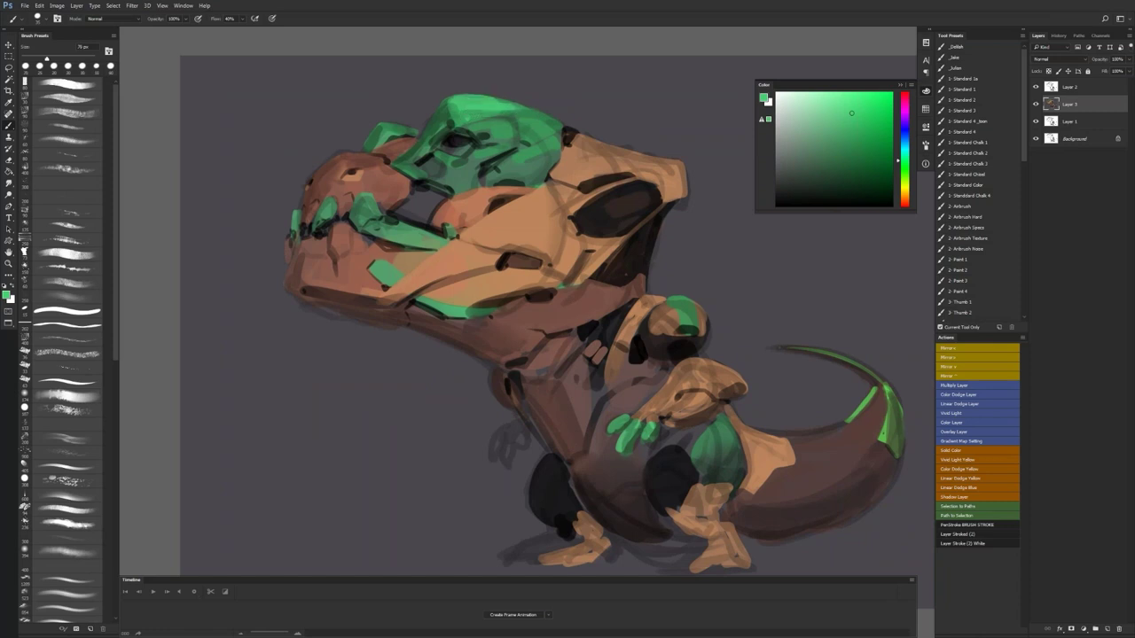
Step: Lower the top Multiply layer's fill to fade the sketch lines, and reselect Layer 3 for painting
{"action": "left_click", "coordinate": [1102, 91]}
{"action": "left_click", "coordinate": [1105, 72]}
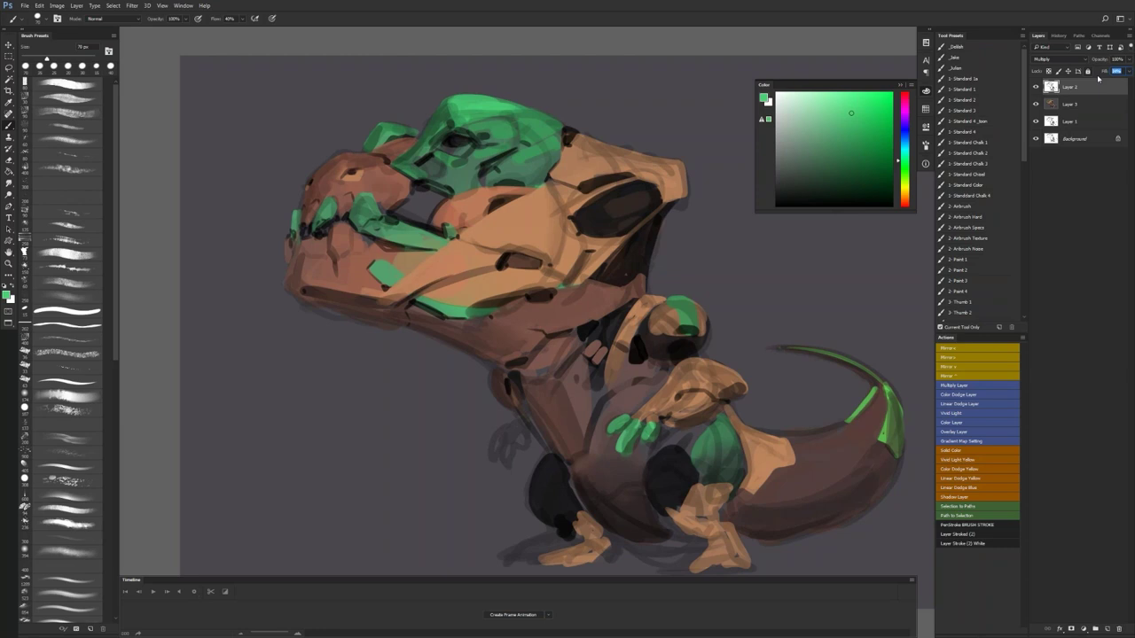
{"action": "type", "text": "1530"}
{"action": "key", "text": "Return"}
{"action": "left_click", "coordinate": [1068, 104]}
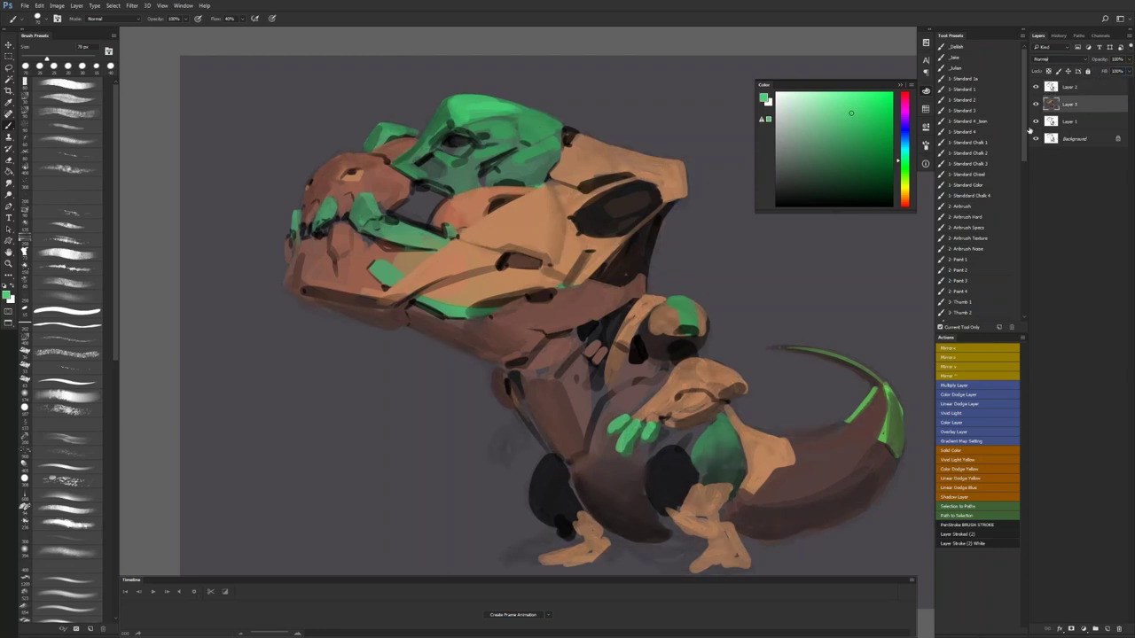
Step: Block in the far hand with green sampled from the near fingers, and shade its wrist with black and dark brown
{"action": "left_click_drag", "start_coordinate": [554, 383], "coordinate": [483, 228]}
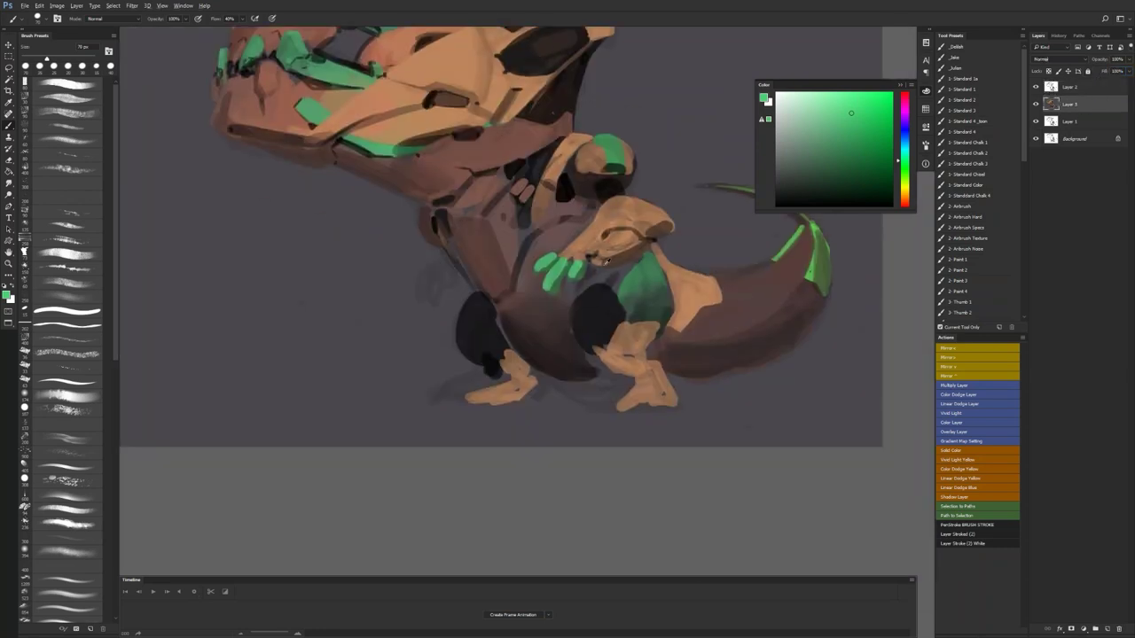
{"action": "left_click", "coordinate": [610, 260], "text": "alt"}
{"action": "key", "text": "bracketleft"}
{"action": "key", "text": "bracketleft"}
{"action": "left_click", "coordinate": [551, 262], "text": "alt"}
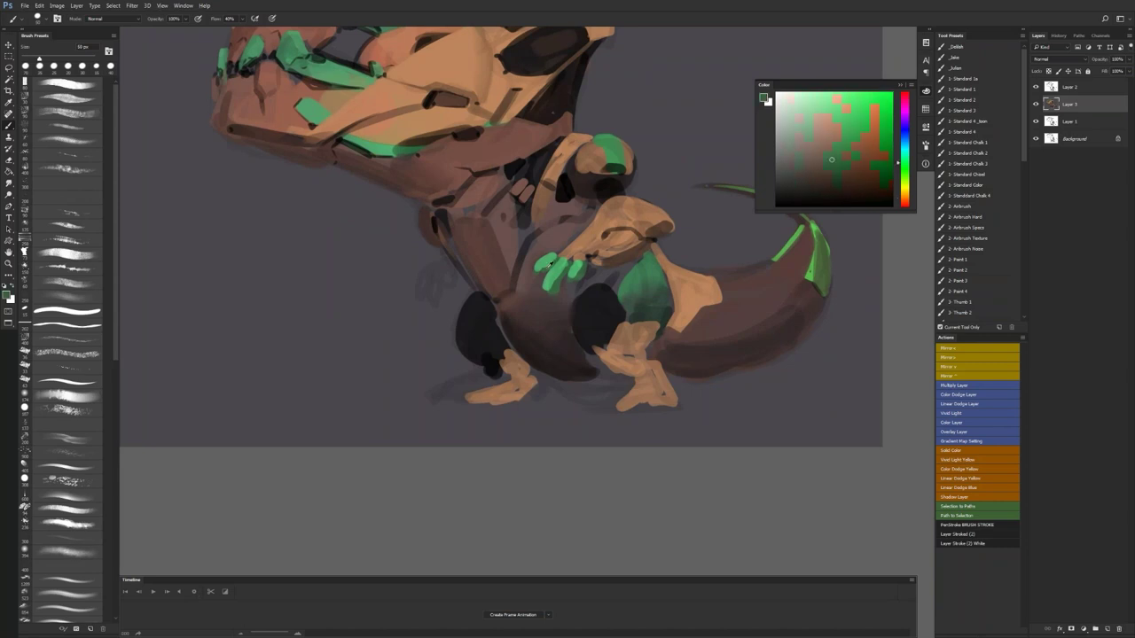
{"action": "mouse_move", "coordinate": [420, 284]}
{"action": "left_mouse_down"}
{"action": "mouse_move", "coordinate": [446, 280]}
{"action": "mouse_move", "coordinate": [441, 256]}
{"action": "left_mouse_up"}
{"action": "key", "text": "d"}
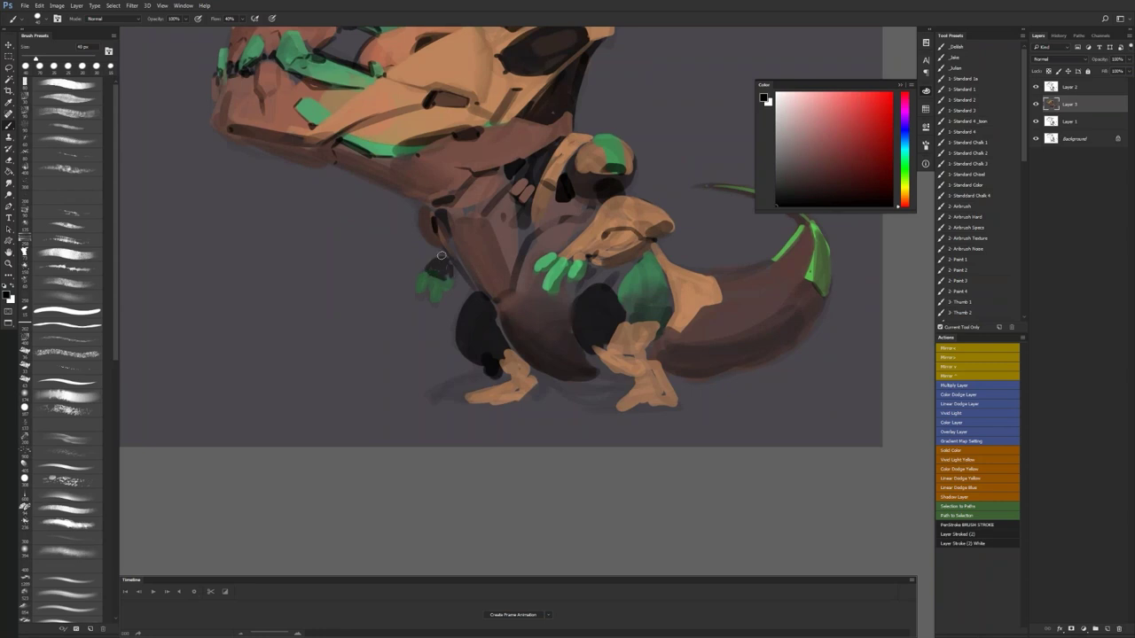
{"action": "left_click", "coordinate": [454, 273], "text": "alt"}
{"action": "key", "text": "bracketleft"}
{"action": "left_click_drag", "start_coordinate": [435, 263], "coordinate": [438, 253]}
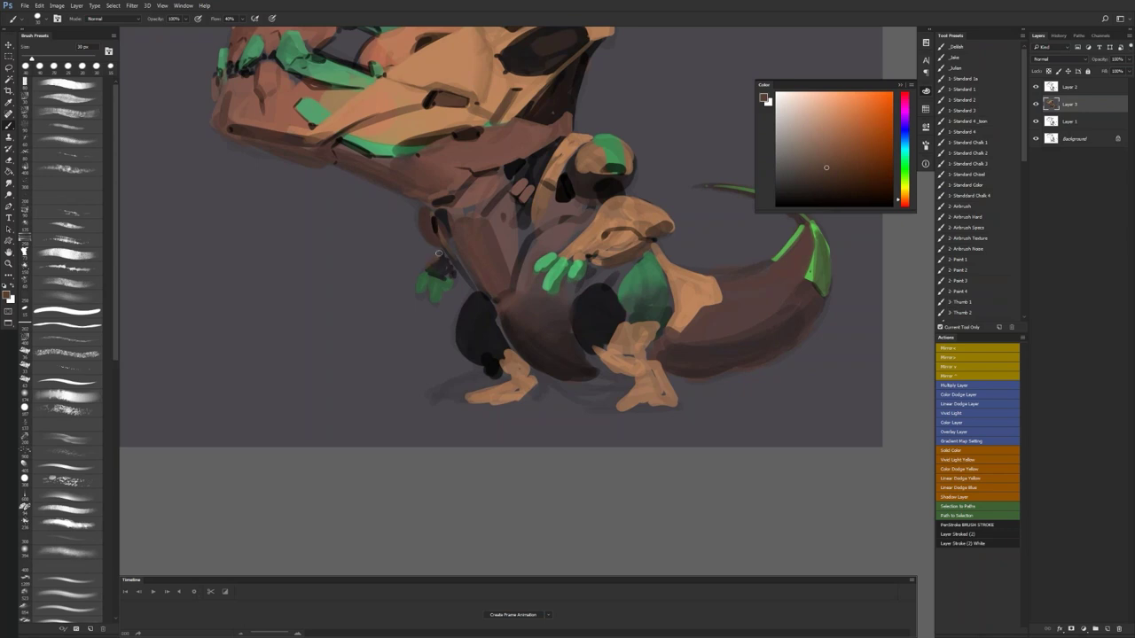
Step: Mirror the canvas and paint the far foot's toes with reddish brown sampled from the lower jaw
{"action": "key", "text": "z"}
{"action": "left_click", "coordinate": [461, 307], "text": "alt"}
{"action": "left_click", "coordinate": [461, 306], "text": "alt"}
{"action": "left_click", "coordinate": [461, 307], "text": "alt"}
{"action": "key", "text": "ctrl+shift+h"}
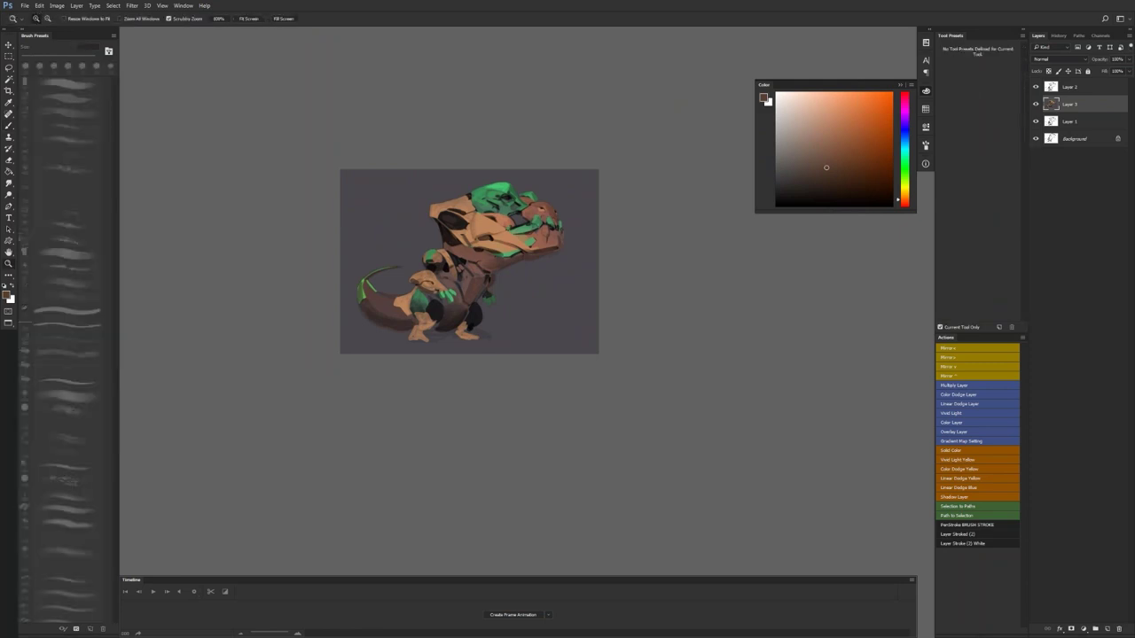
{"action": "left_click", "coordinate": [489, 346]}
{"action": "key", "text": "b"}
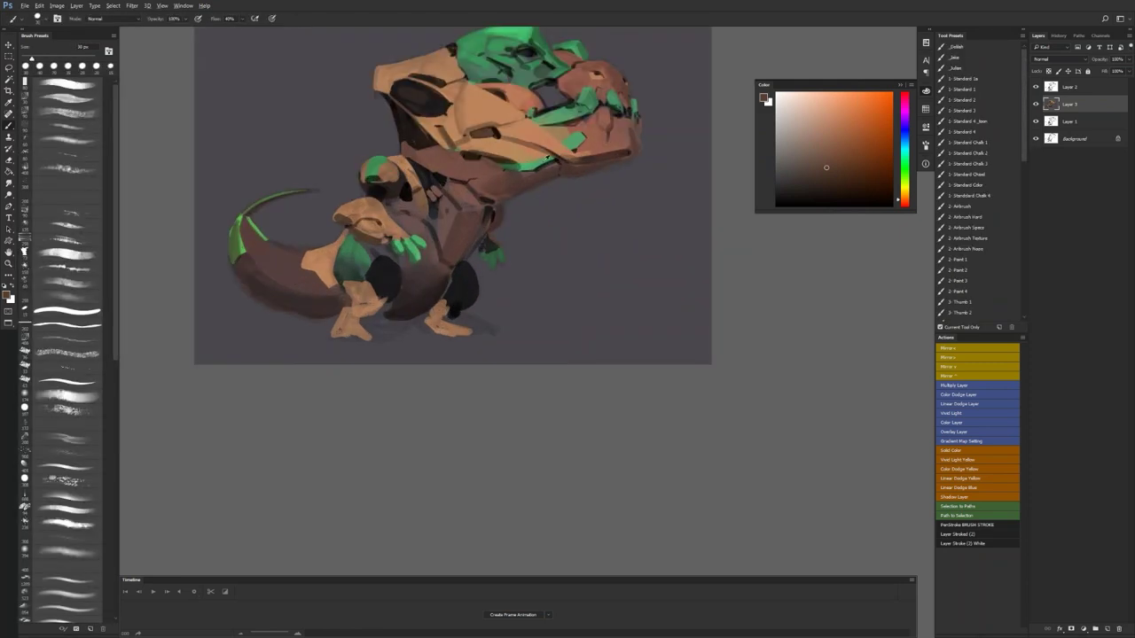
{"action": "left_click", "coordinate": [605, 151], "text": "alt"}
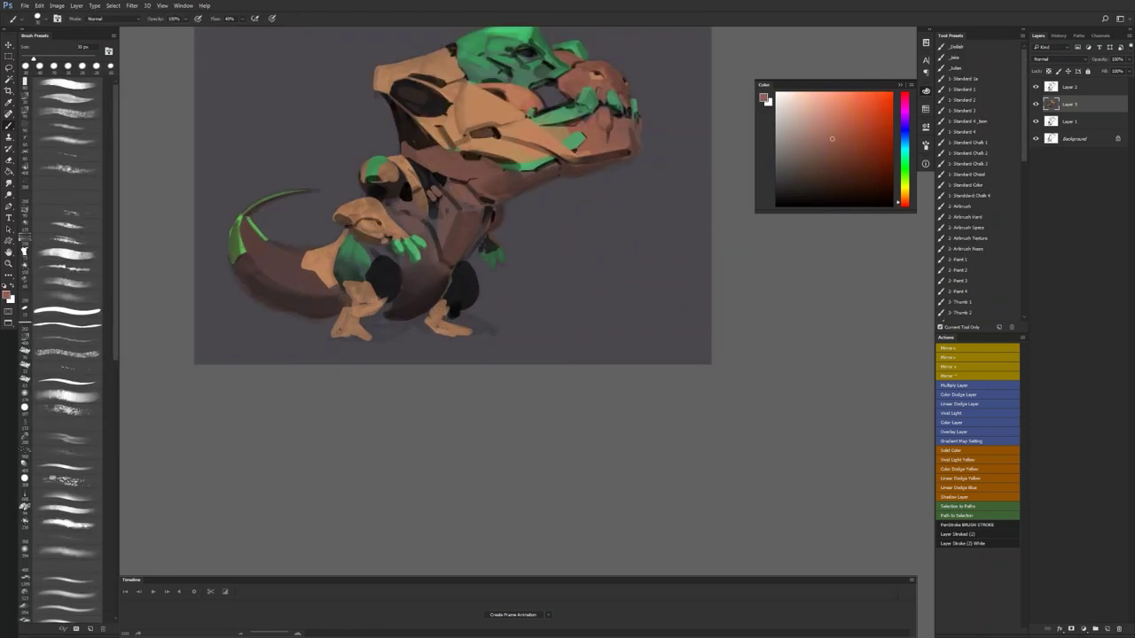
{"action": "left_click_drag", "start_coordinate": [447, 327], "coordinate": [479, 328]}
Step: Shade the far foot's heel and ankle with black and sampled near-black using a larger brush
{"action": "key", "text": "bracketright"}
{"action": "key", "text": "bracketright"}
{"action": "key", "text": "d"}
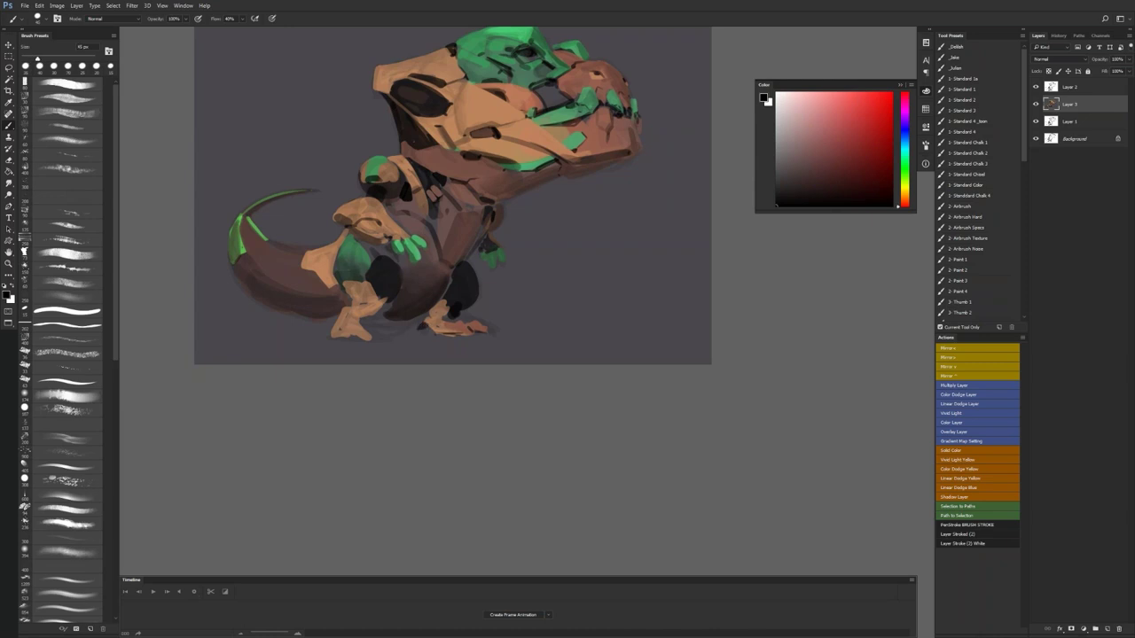
{"action": "left_click", "coordinate": [446, 302], "text": "alt"}
{"action": "left_click_drag", "start_coordinate": [451, 301], "coordinate": [445, 308]}
{"action": "left_click", "coordinate": [446, 302], "text": "alt"}
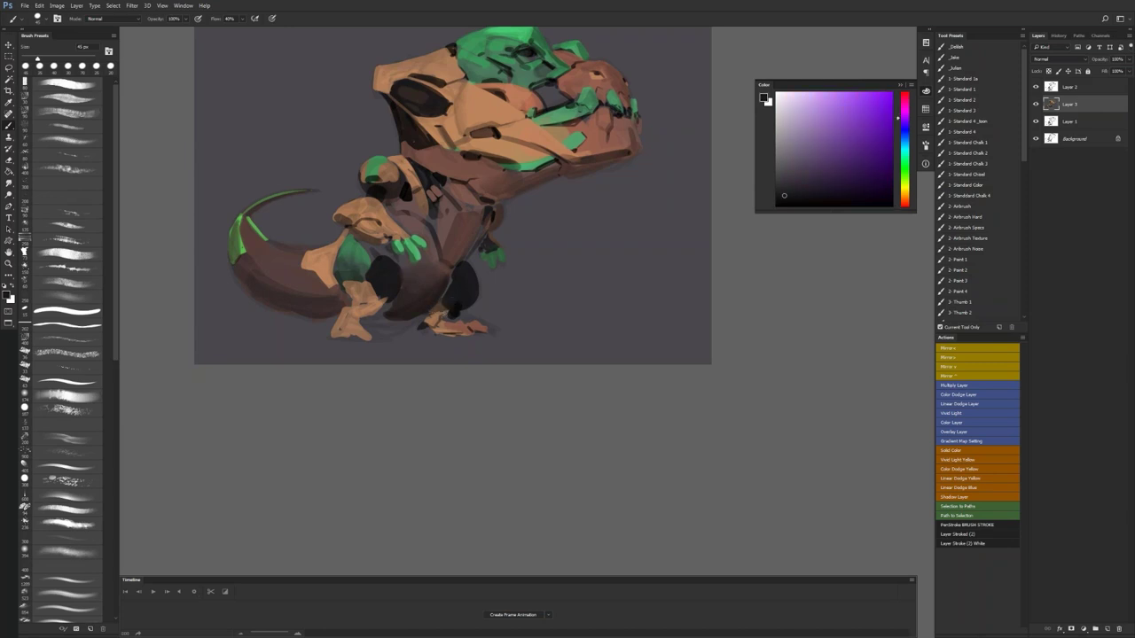
{"action": "left_click", "coordinate": [448, 317], "text": "alt"}
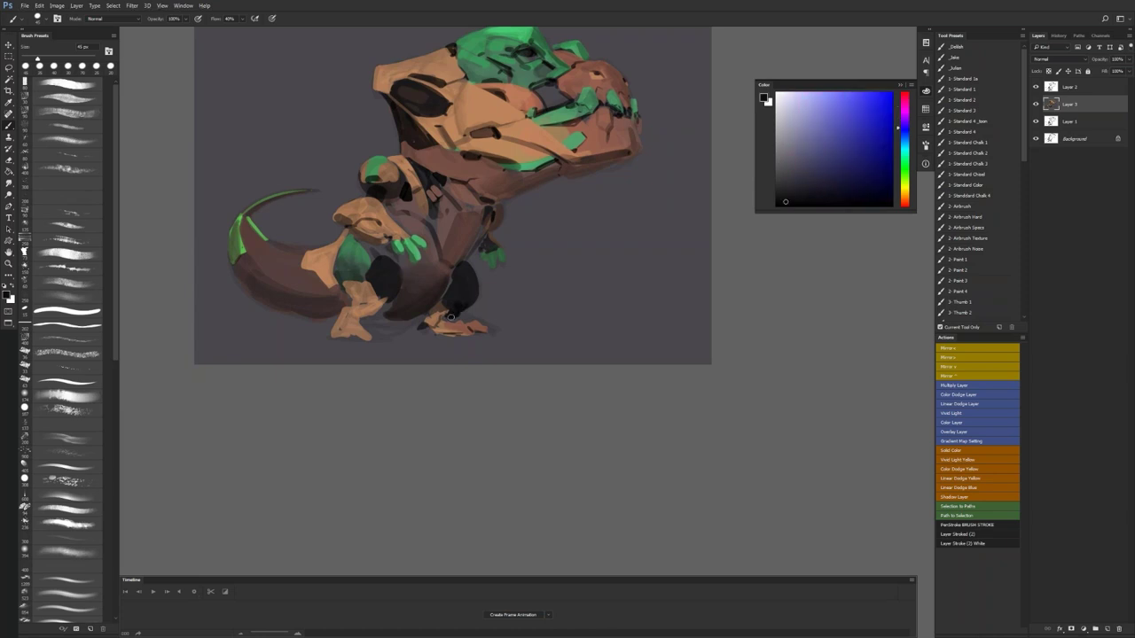
Step: Deepen the dark inner side of the near leg with black, finishing the lower edge with a smaller brush
{"action": "key", "text": "bracketright"}
{"action": "key", "text": "bracketright"}
{"action": "left_click_drag", "start_coordinate": [375, 298], "coordinate": [376, 304]}
{"action": "key", "text": "d"}
{"action": "key", "text": "bracketleft"}
{"action": "key", "text": "bracketleft"}
{"action": "key", "text": "bracketleft"}
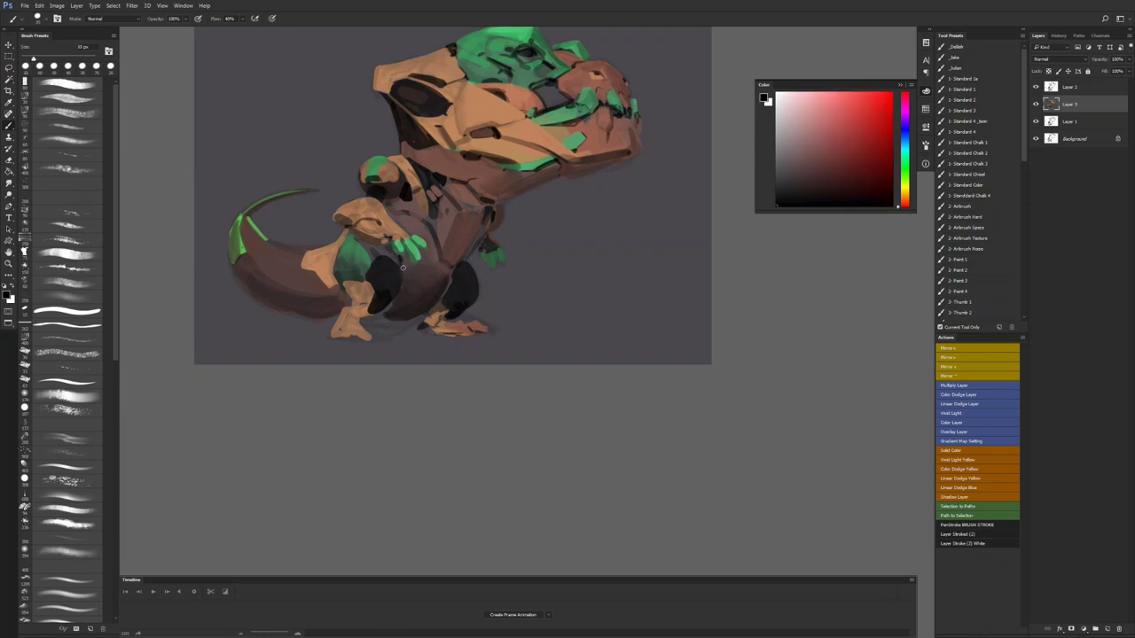
{"action": "mouse_move", "coordinate": [390, 301]}
{"action": "left_mouse_down"}
{"action": "mouse_move", "coordinate": [377, 312]}
{"action": "mouse_move", "coordinate": [387, 309]}
{"action": "left_mouse_up"}
Step: Mirror the canvas and refine the upper chest with muted reddish brown sampled from the neck area
{"action": "key", "text": "z"}
{"action": "left_click", "coordinate": [456, 280], "text": "alt"}
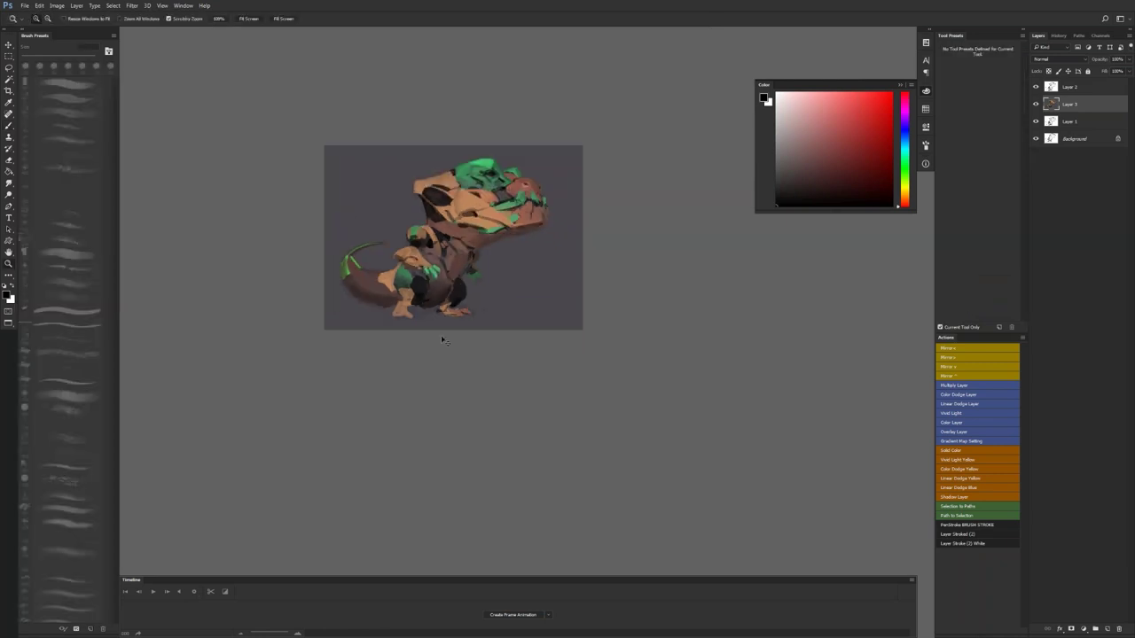
{"action": "key", "text": "ctrl+shift+h"}
{"action": "left_click", "coordinate": [464, 257]}
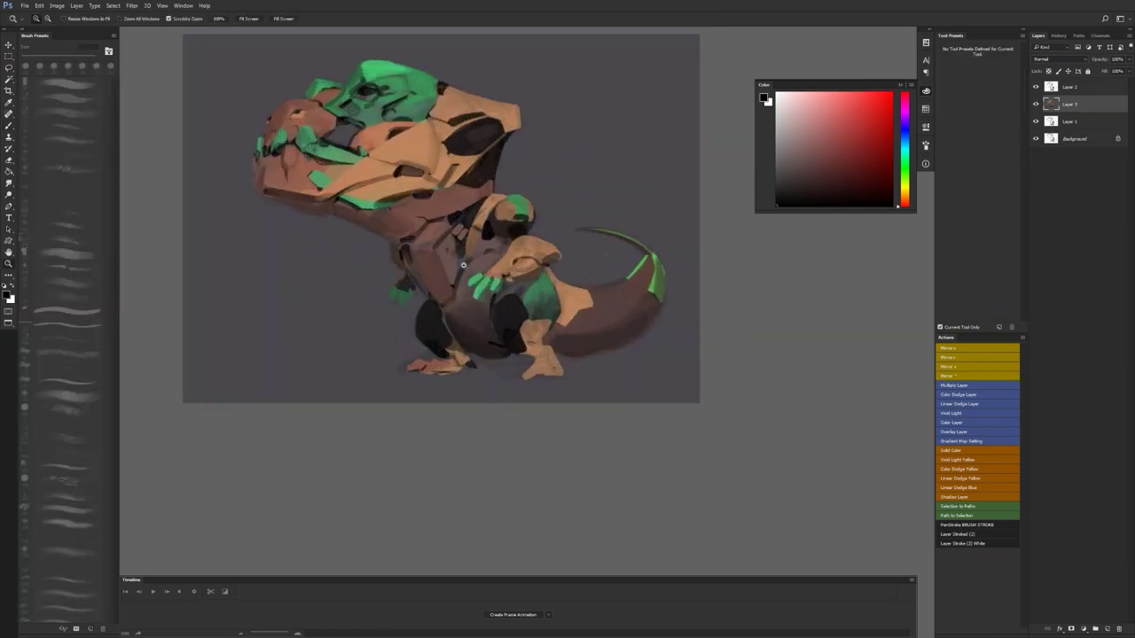
{"action": "left_click", "coordinate": [463, 265]}
{"action": "left_click_drag", "start_coordinate": [452, 259], "coordinate": [478, 321]}
{"action": "key", "text": "b"}
{"action": "left_click", "coordinate": [432, 279], "text": "alt"}
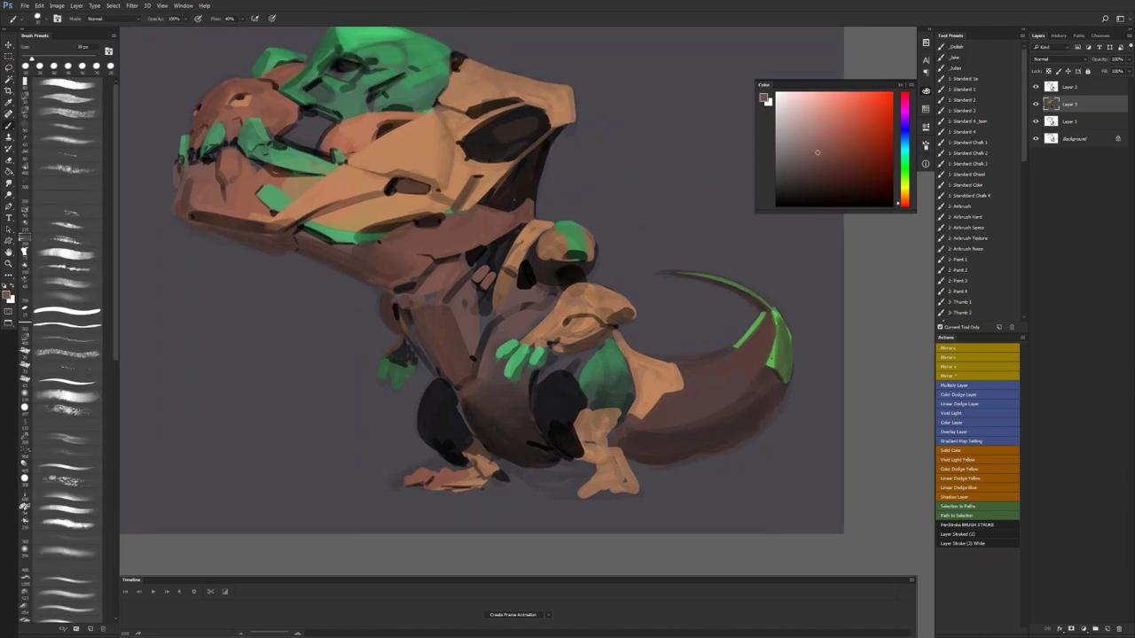
Step: Mirror the canvas and touch up the dark area behind the neck below the frill with near-black
{"action": "key", "text": "z"}
{"action": "left_click", "coordinate": [439, 325], "text": "alt"}
{"action": "left_click", "coordinate": [439, 325], "text": "alt"}
{"action": "key", "text": "F2"}
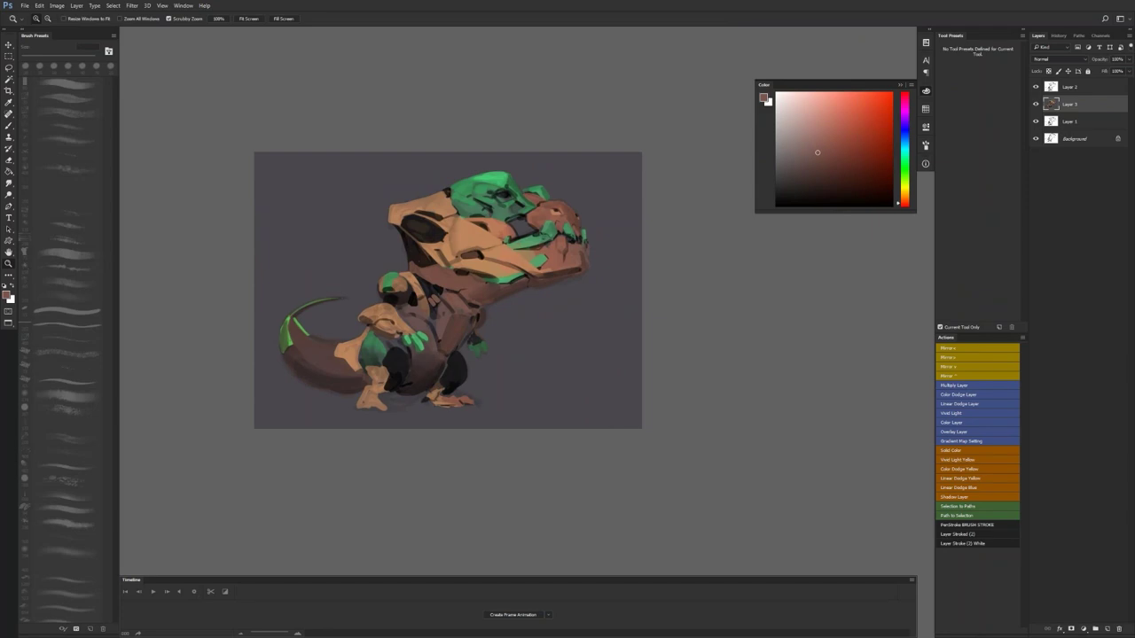
{"action": "left_click", "coordinate": [410, 250]}
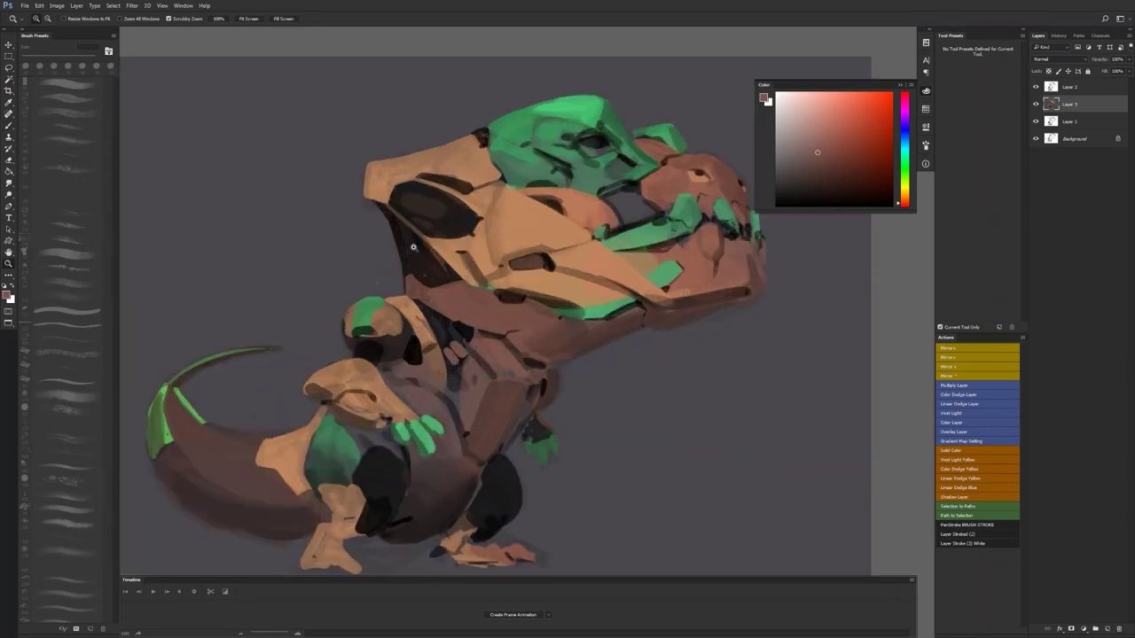
{"action": "left_click", "coordinate": [795, 201]}
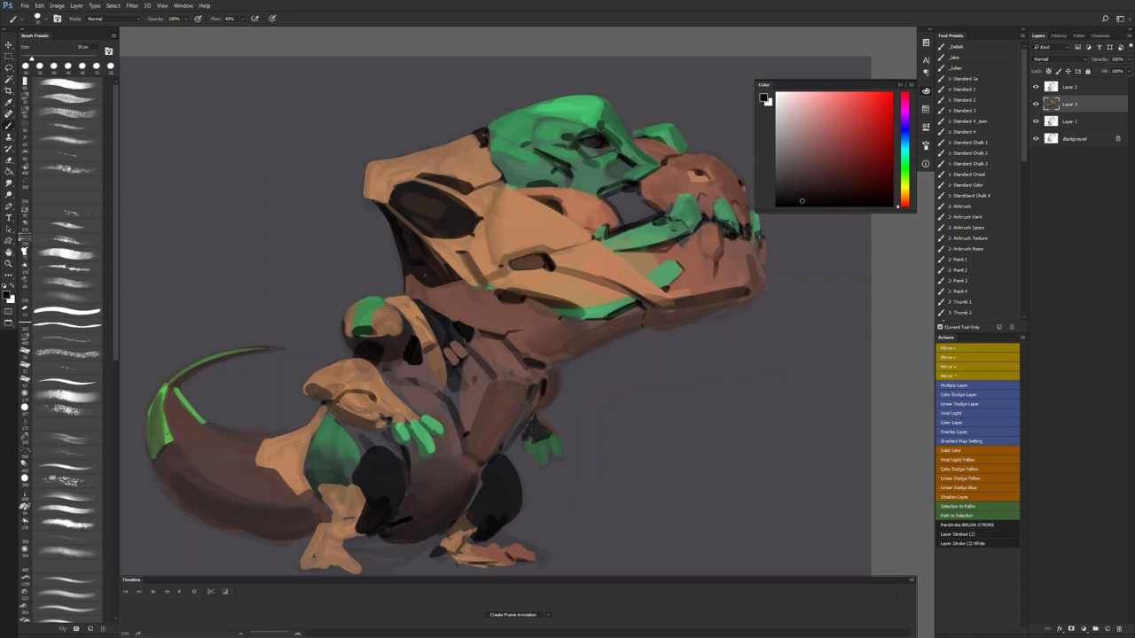
Step: Mirror the canvas and touch up the lower jaw beneath the front teeth with reddish brown sampled there
{"action": "key", "text": "z"}
{"action": "left_click", "coordinate": [442, 302], "text": "alt"}
{"action": "key", "text": "F2"}
{"action": "key", "text": "F2"}
{"action": "key", "text": "h"}
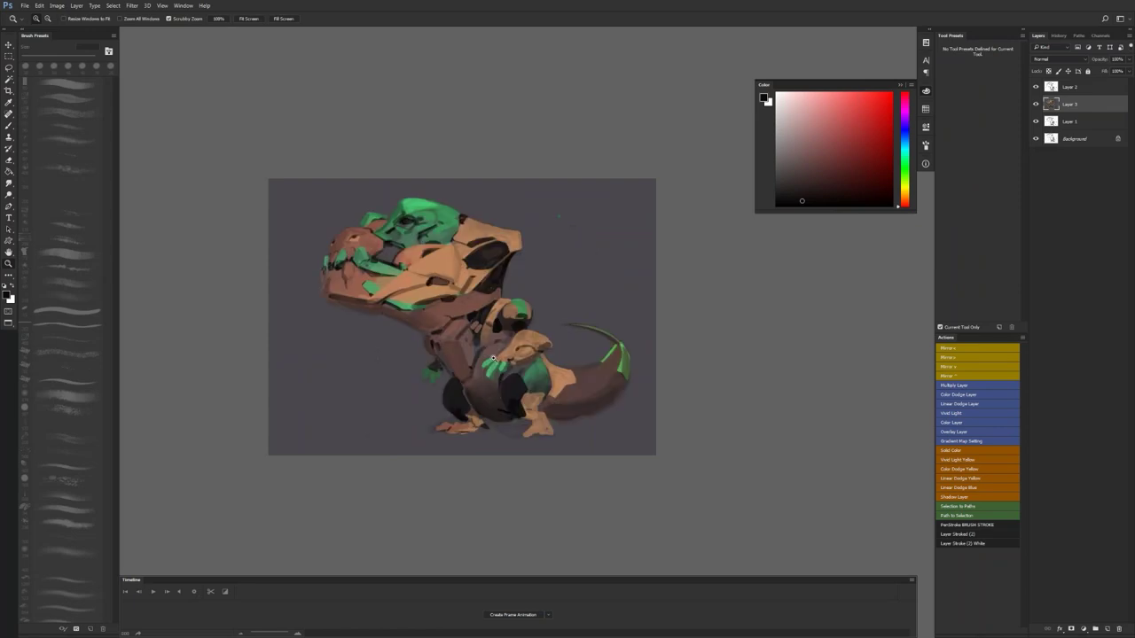
{"action": "left_click", "coordinate": [472, 293]}
{"action": "left_click", "coordinate": [473, 294]}
{"action": "left_click_drag", "start_coordinate": [367, 273], "coordinate": [565, 261]}
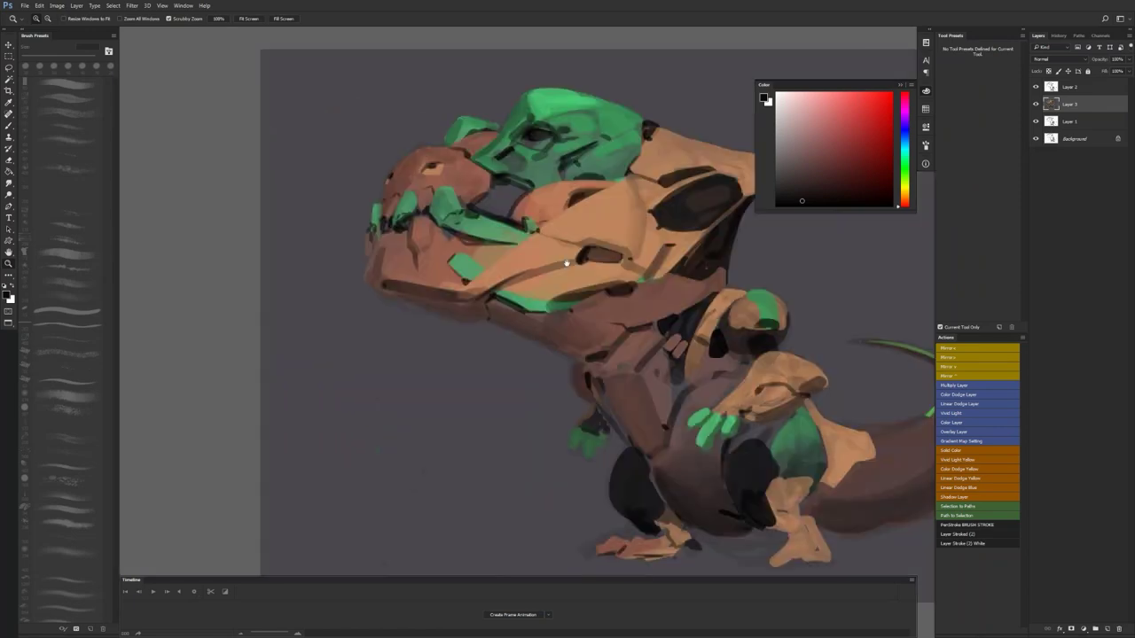
{"action": "key", "text": "b"}
{"action": "left_click", "coordinate": [420, 229], "text": "alt"}
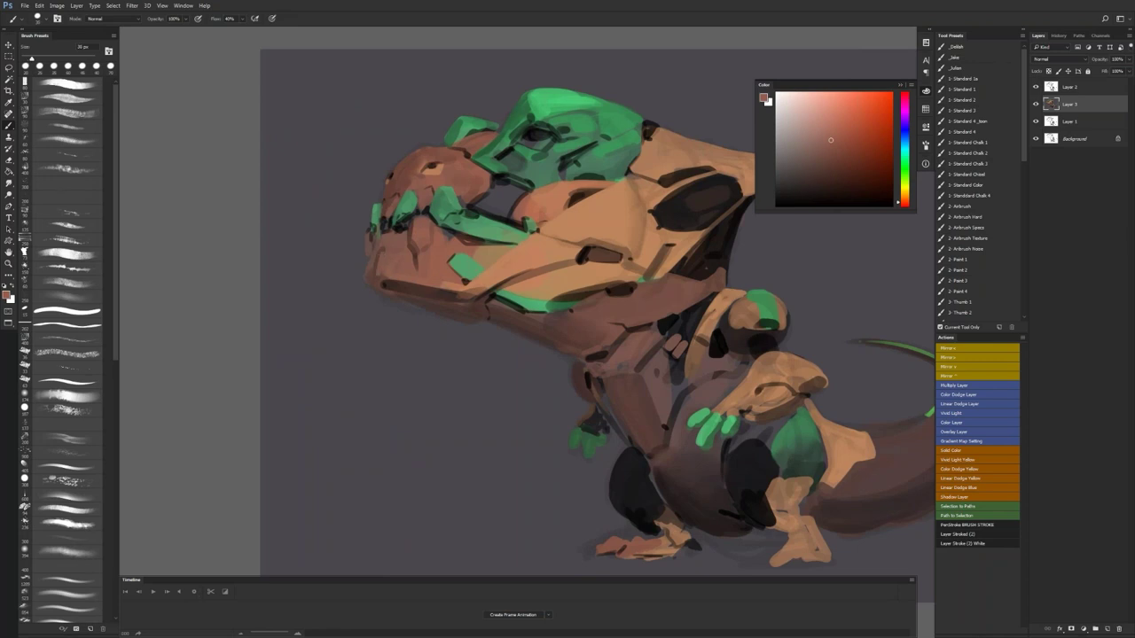
Step: Mirror the canvas to face the character the other way and ready the brush for the top of the head
{"action": "key", "text": "z"}
{"action": "left_click", "coordinate": [384, 316], "text": "alt"}
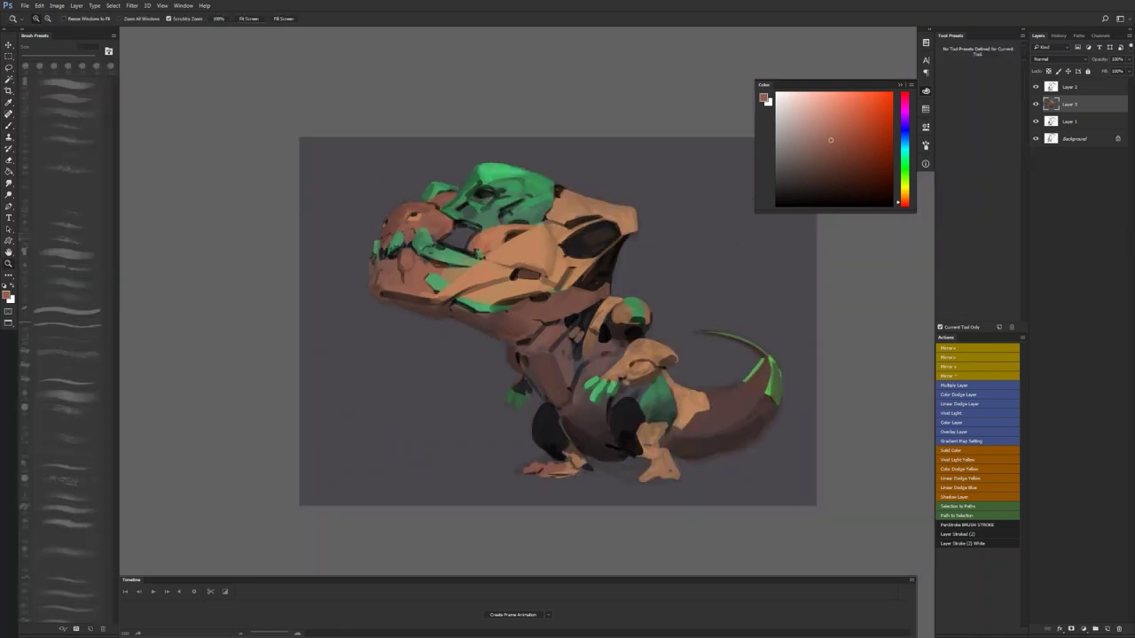
{"action": "key", "text": "F1"}
{"action": "left_click_drag", "start_coordinate": [689, 344], "coordinate": [576, 316]}
{"action": "key", "text": "b"}
{"action": "key", "text": "z"}
{"action": "left_click", "coordinate": [489, 155]}
{"action": "key", "text": "r"}
{"action": "key", "text": "b"}
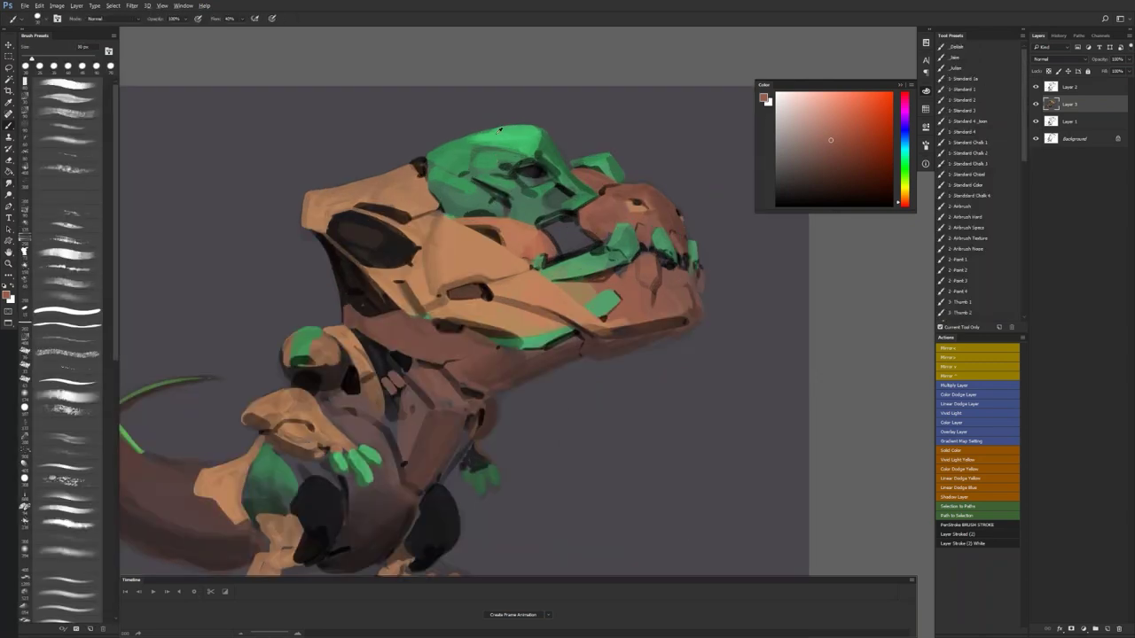
{"action": "left_click", "coordinate": [492, 138], "text": "alt"}
{"action": "left_click_drag", "start_coordinate": [494, 130], "coordinate": [436, 148]}
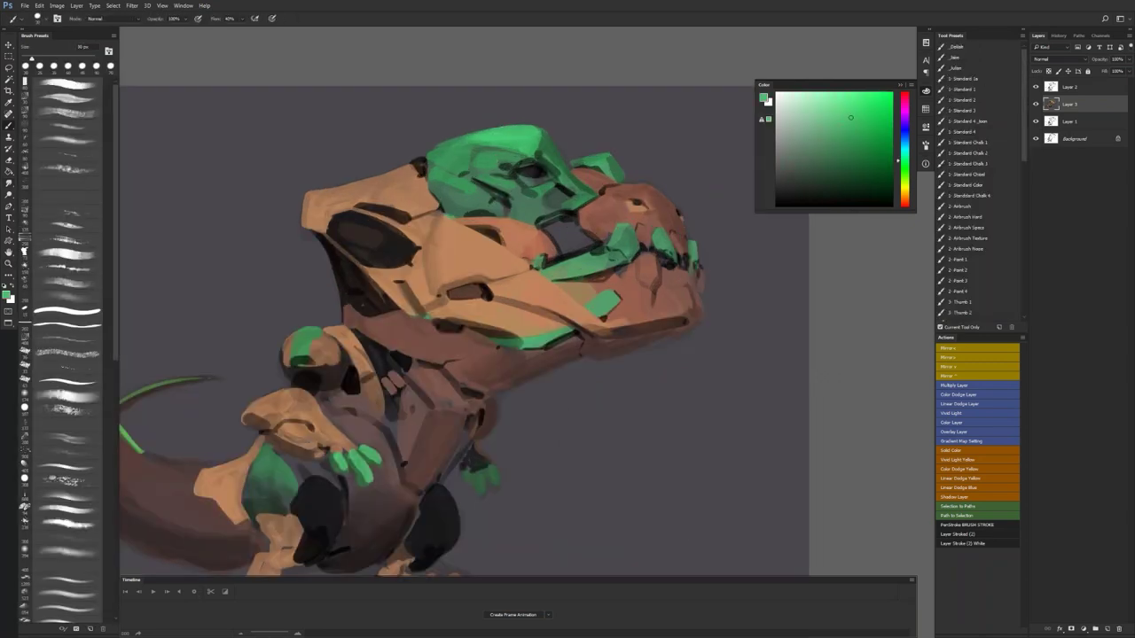
{"action": "key", "text": "ctrl+z"}
Step: Paint the upper back of the head with green sampled from it, and smudge the strokes toward the frill
{"action": "left_click", "coordinate": [486, 140], "text": "alt"}
{"action": "left_click_drag", "start_coordinate": [482, 132], "coordinate": [442, 145]}
{"action": "key", "text": "r"}
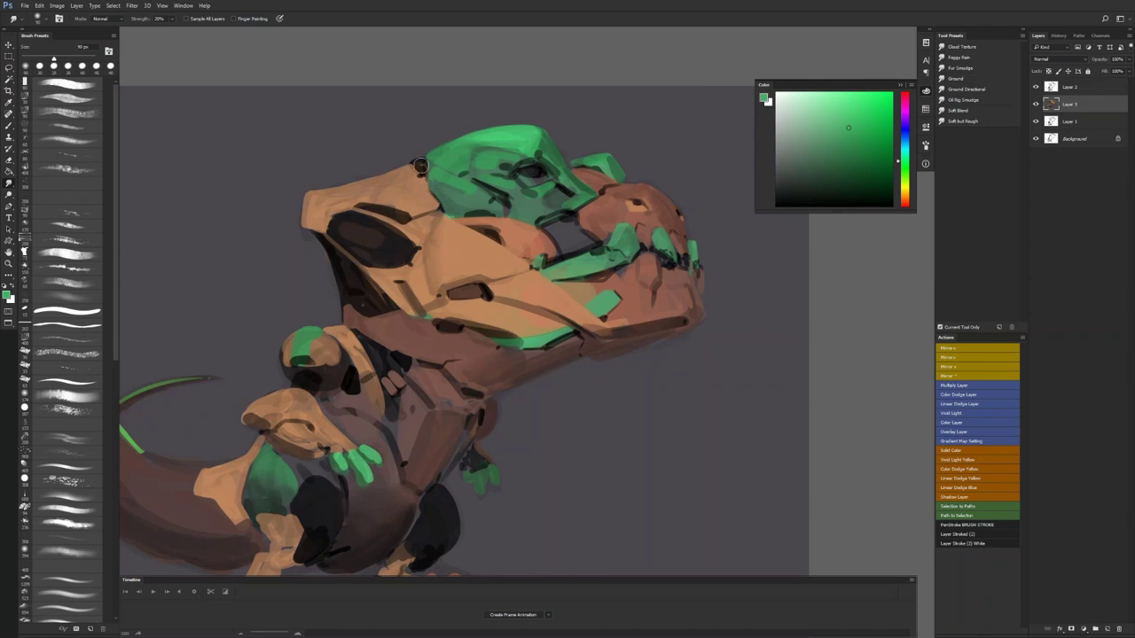
{"action": "left_click_drag", "start_coordinate": [556, 317], "coordinate": [603, 253]}
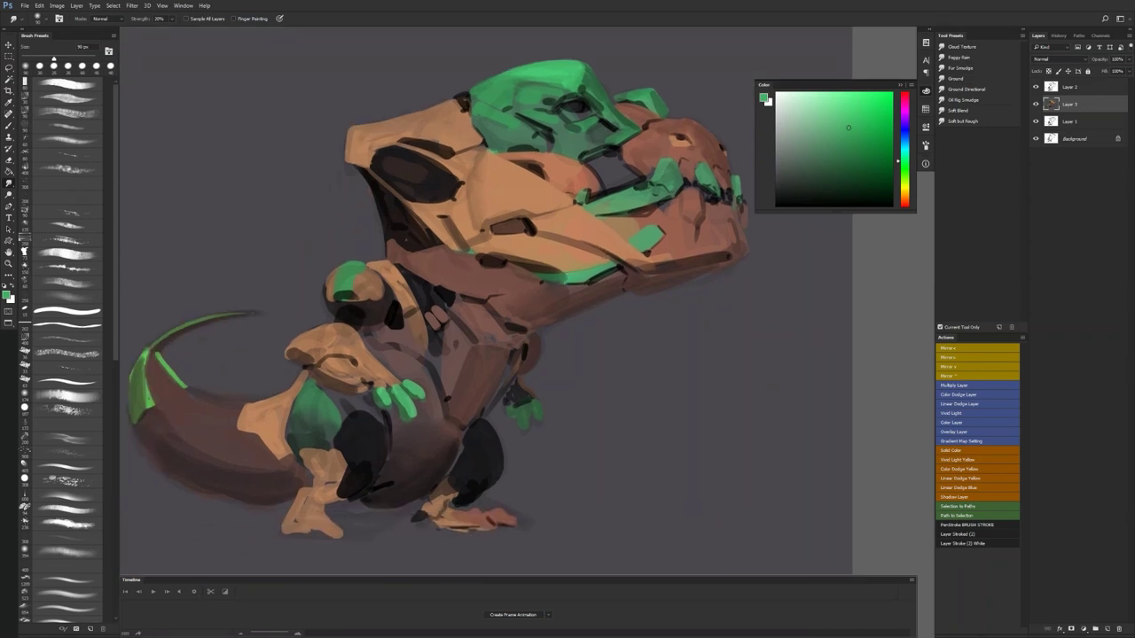
Step: Mirror the canvas and paint a shadow under the far foot with near-black sampled from the near leg
{"action": "left_click", "coordinate": [565, 309], "text": "alt"}
{"action": "left_click", "coordinate": [567, 311], "text": "alt"}
{"action": "key", "text": "ctrl+shift+h"}
{"action": "key", "text": "r"}
{"action": "key", "text": "b"}
{"action": "left_click", "coordinate": [576, 393], "text": "alt"}
{"action": "key", "text": "["}
{"action": "left_click_drag", "start_coordinate": [534, 419], "coordinate": [502, 422]}
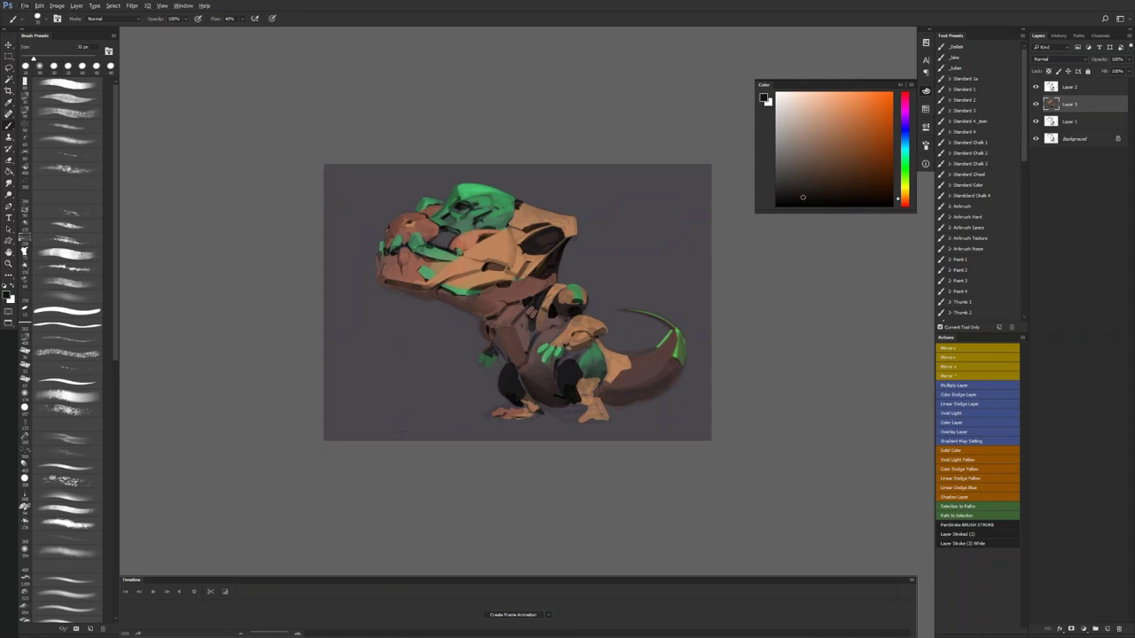
Step: Paint a thin dark ground line beneath and beyond both feet, sampling dark brown from the shadow with a larger brush
{"action": "left_click", "coordinate": [845, 168]}
{"action": "left_click", "coordinate": [879, 176]}
{"action": "key", "text": "]"}
{"action": "key", "text": "]"}
{"action": "key", "text": "d"}
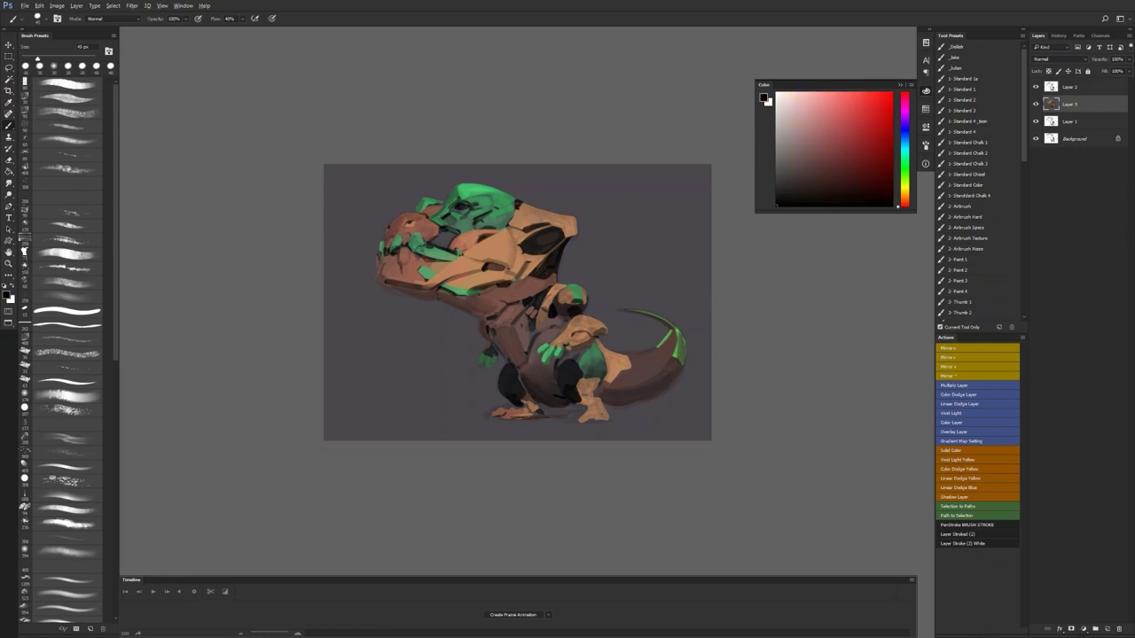
{"action": "left_click", "coordinate": [545, 416], "text": "alt"}
{"action": "key", "text": "d"}
{"action": "left_click", "coordinate": [560, 417], "text": "alt"}
{"action": "left_click_drag", "start_coordinate": [560, 418], "coordinate": [529, 419]}
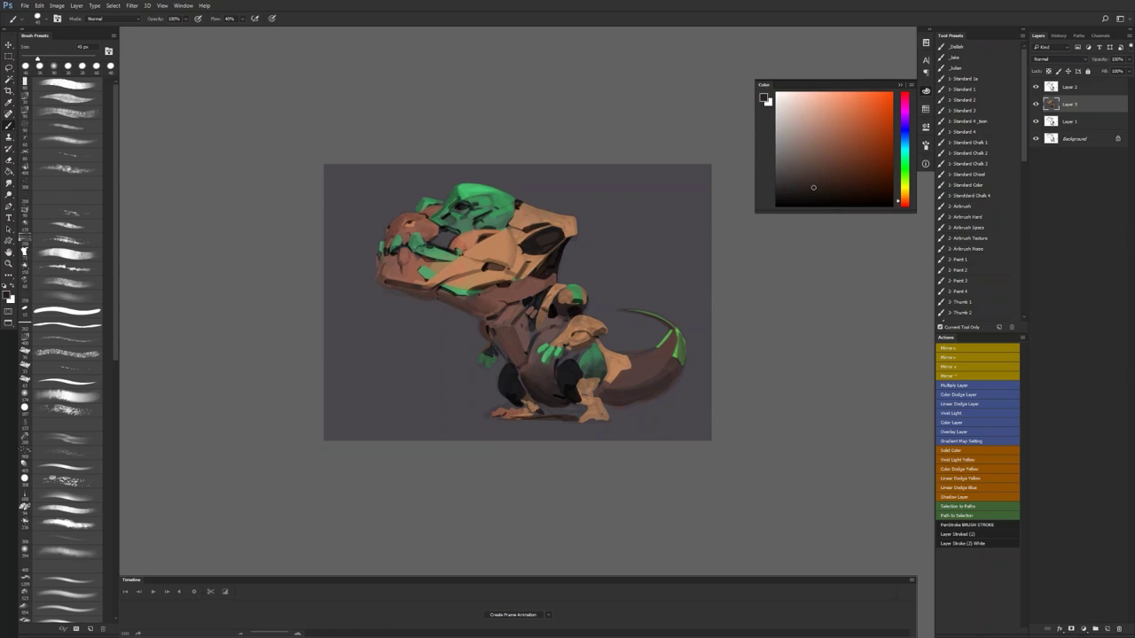
{"action": "left_click_drag", "start_coordinate": [437, 419], "coordinate": [461, 417]}
{"action": "left_click_drag", "start_coordinate": [583, 418], "coordinate": [610, 419]}
Step: Mirror the canvas and extend the ground line beneath the tail, using sampled background grey to taper it
{"action": "key", "text": "ctrl+shift+h"}
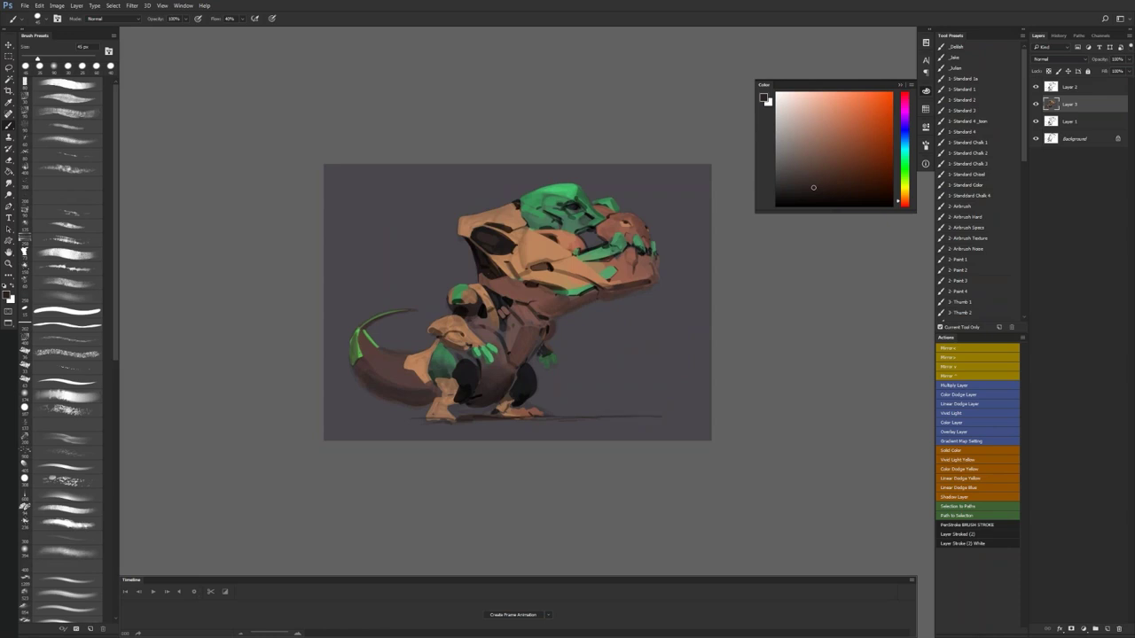
{"action": "left_click", "coordinate": [576, 381], "text": "alt"}
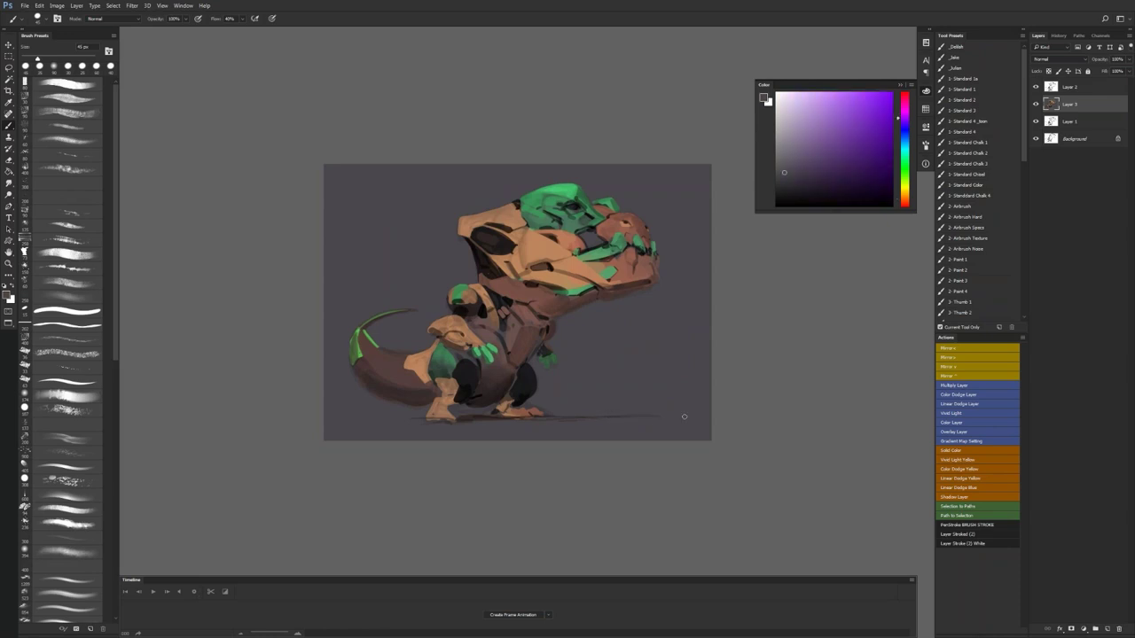
{"action": "key", "text": "x"}
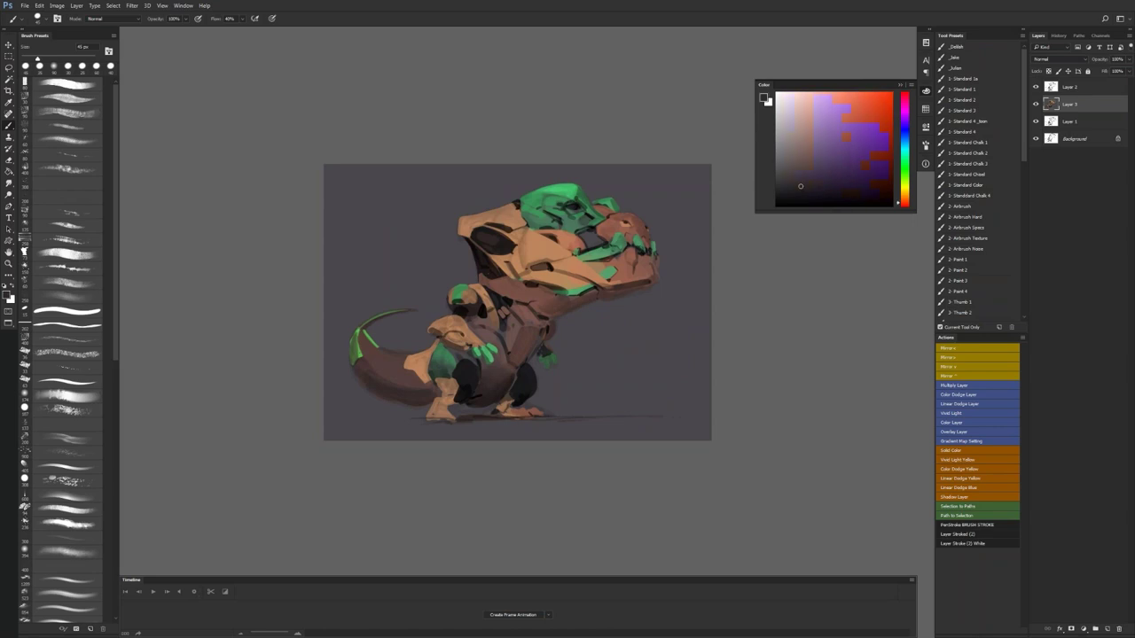
{"action": "left_click_drag", "start_coordinate": [395, 418], "coordinate": [342, 417]}
{"action": "key", "text": "x"}
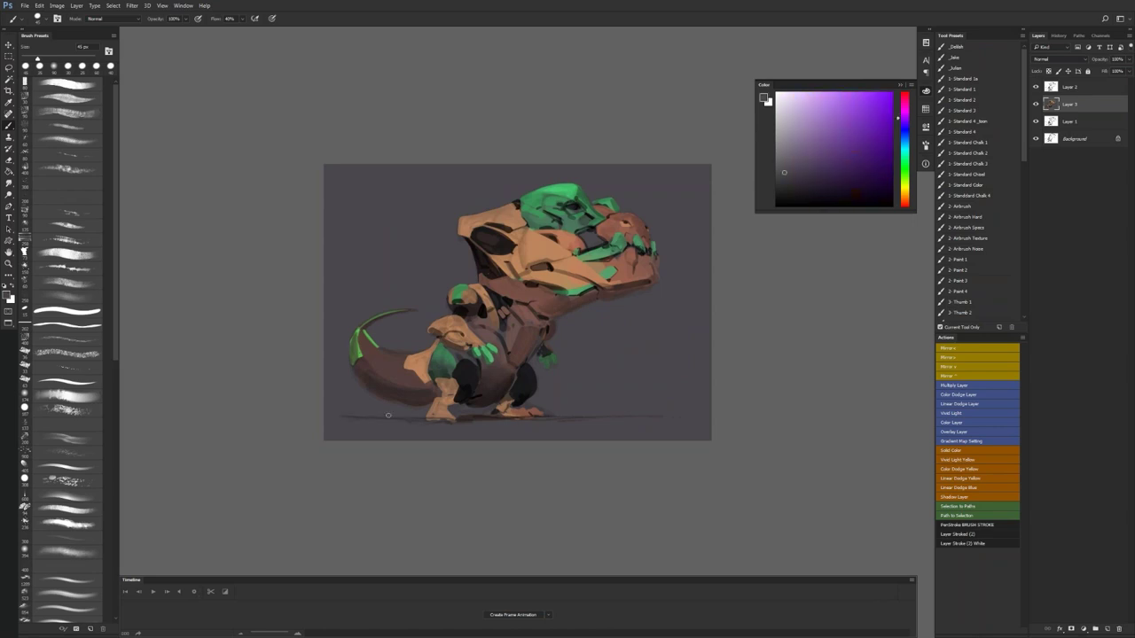
Step: Shade the underside of the belly and tail around the near leg with a dark tone sampled from the belly
{"action": "left_click", "coordinate": [484, 397], "text": "alt"}
{"action": "left_click", "coordinate": [481, 398], "text": "alt"}
{"action": "left_click", "coordinate": [482, 397], "text": "alt"}
{"action": "key", "text": "bracketright"}
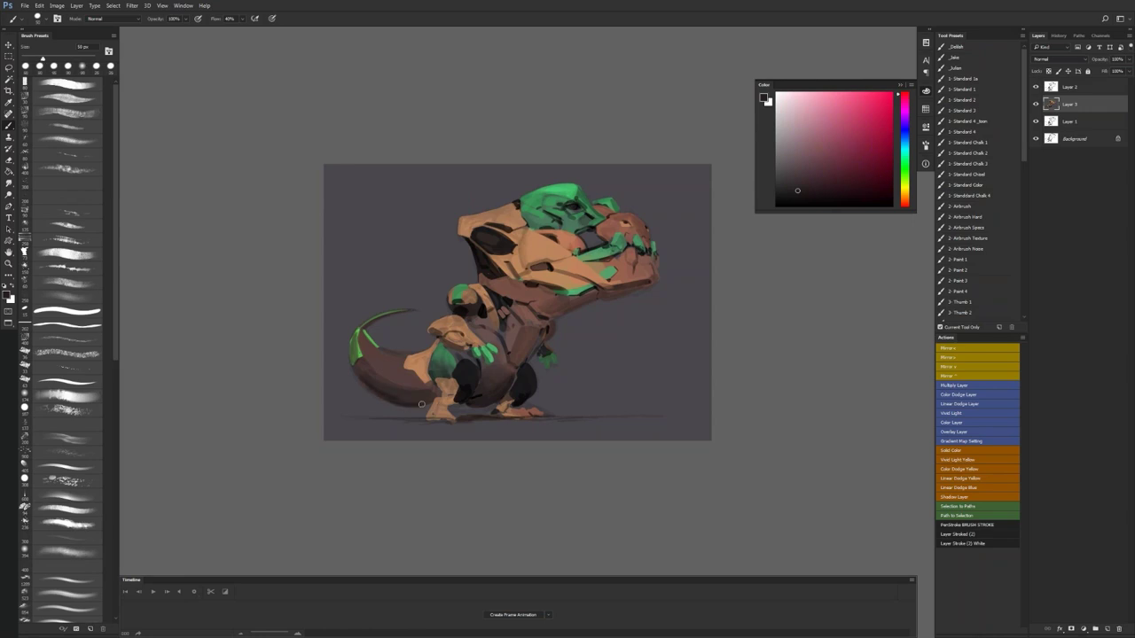
{"action": "key", "text": "bracketleft"}
{"action": "key", "text": "bracketleft"}
Step: Mirror the canvas, darken the gap beside the near leg, and sample background grey to clean the ground and tail edges
{"action": "key", "text": "F2"}
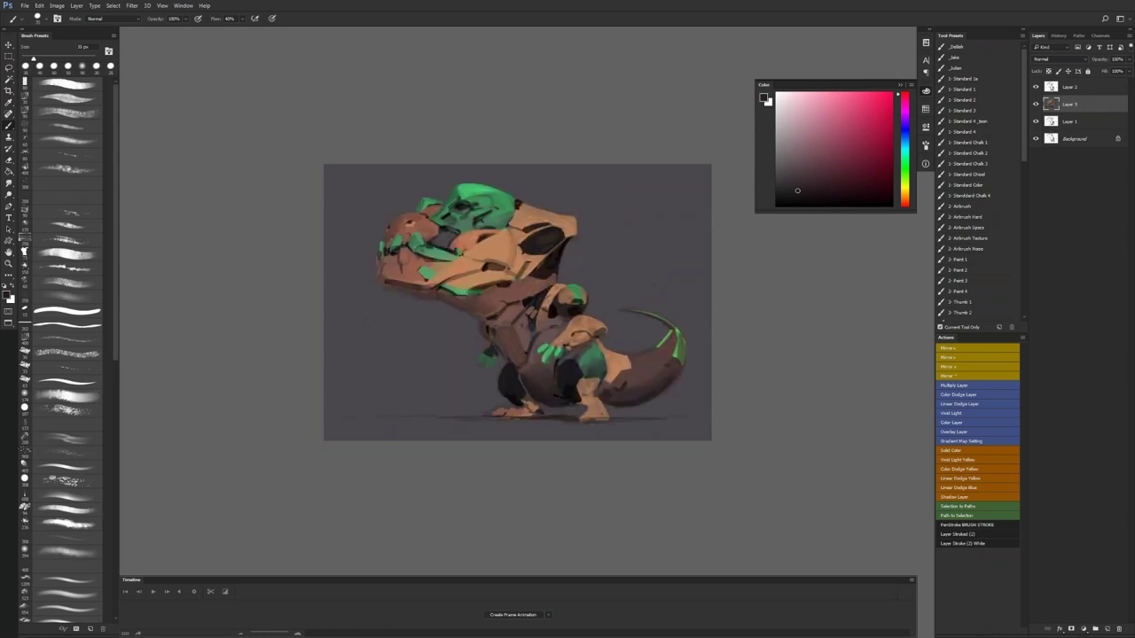
{"action": "left_click_drag", "start_coordinate": [582, 406], "coordinate": [569, 406]}
{"action": "left_click", "coordinate": [558, 423], "text": "alt"}
{"action": "left_click", "coordinate": [560, 428], "text": "alt"}
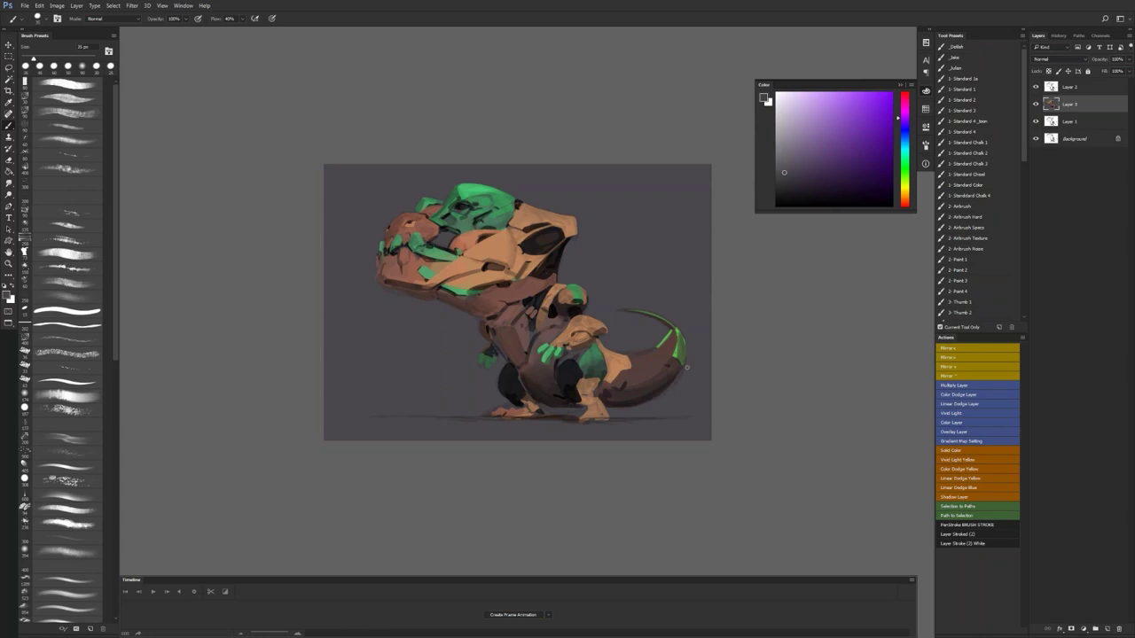
Step: Smudge the shading on the tail with an enlarged smudge brush to soften it
{"action": "key", "text": "r"}
{"action": "key", "text": "]"}
{"action": "key", "text": "]"}
{"action": "key", "text": "]"}
{"action": "left_click", "coordinate": [659, 380]}
{"action": "key", "text": "bracketleft"}
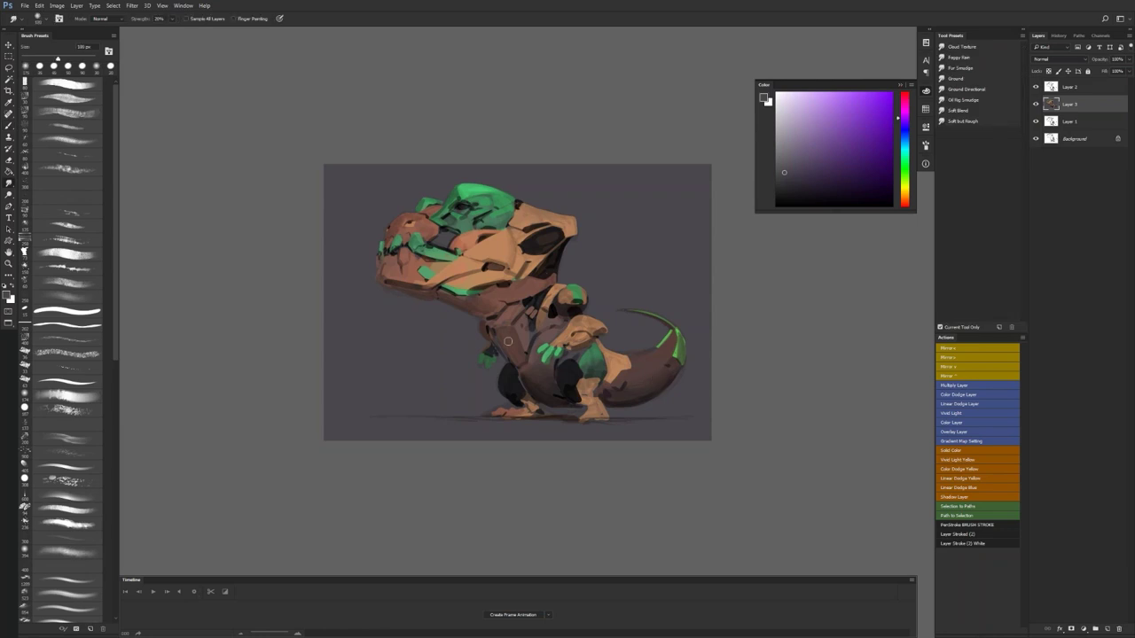
Step: Paint over the chest with dark reddish brown using a much larger brush
{"action": "key", "text": "b"}
{"action": "key", "text": "bracketright"}
{"action": "key", "text": "bracketright"}
{"action": "key", "text": "bracketright"}
{"action": "key", "text": "bracketright"}
{"action": "key", "text": "bracketright"}
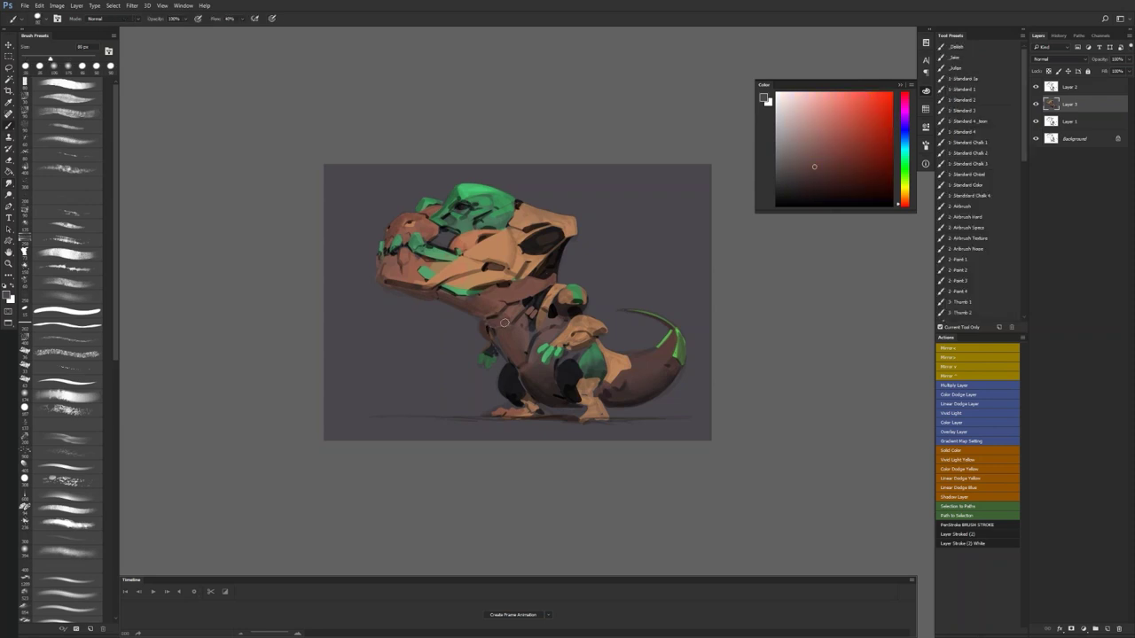
Step: Mirror the canvas and shade the brown body areas with a darker brown, varying the brush size
{"action": "key", "text": "F2"}
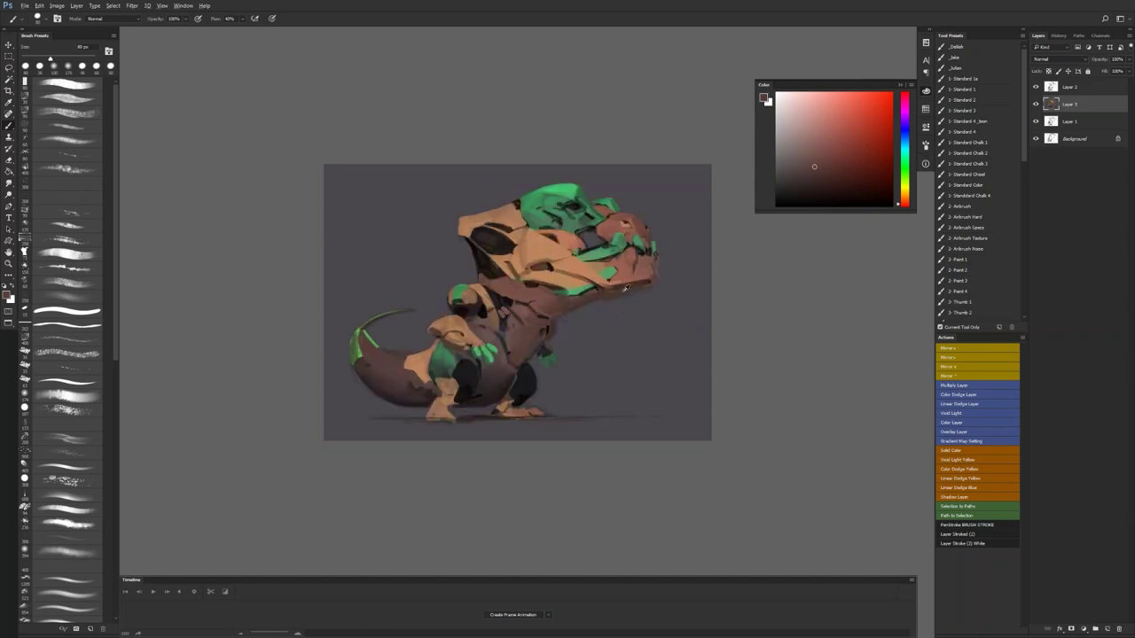
{"action": "key", "text": "bracketright"}
{"action": "key", "text": "bracketright"}
{"action": "key", "text": "bracketleft"}
{"action": "key", "text": "bracketleft"}
{"action": "key", "text": "z"}
{"action": "left_click", "coordinate": [526, 340], "text": "alt"}
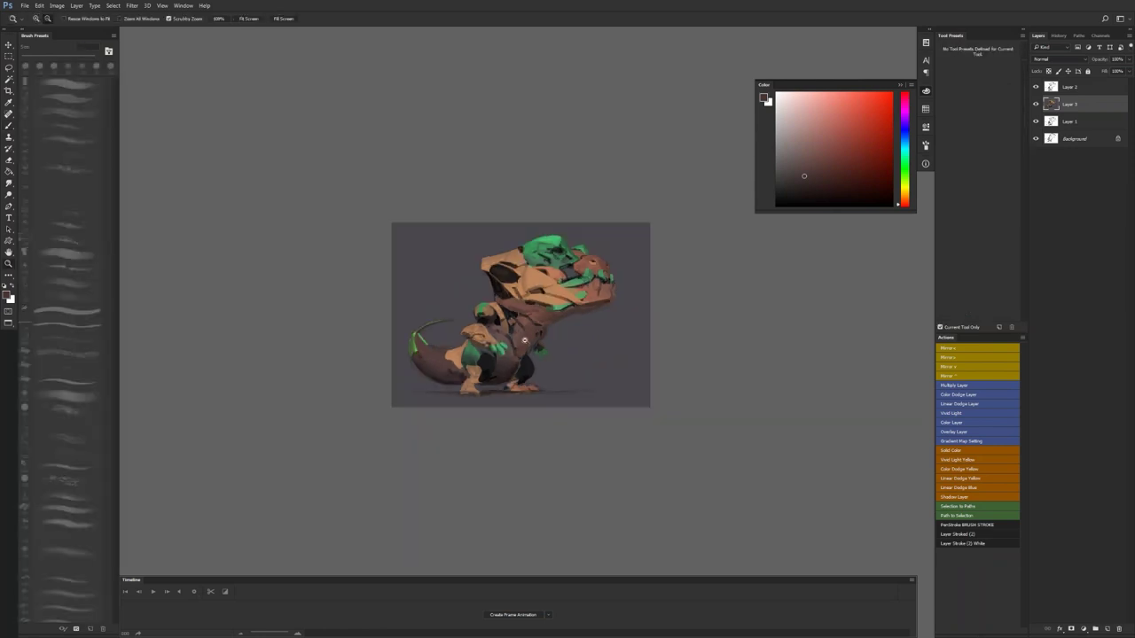
Step: Mirror the canvas, blend the brown body shading with a smaller smudge brush, and mirror the canvas back
{"action": "left_click", "coordinate": [530, 339]}
{"action": "left_click", "coordinate": [530, 339]}
{"action": "key", "text": "ctrl+shift+h"}
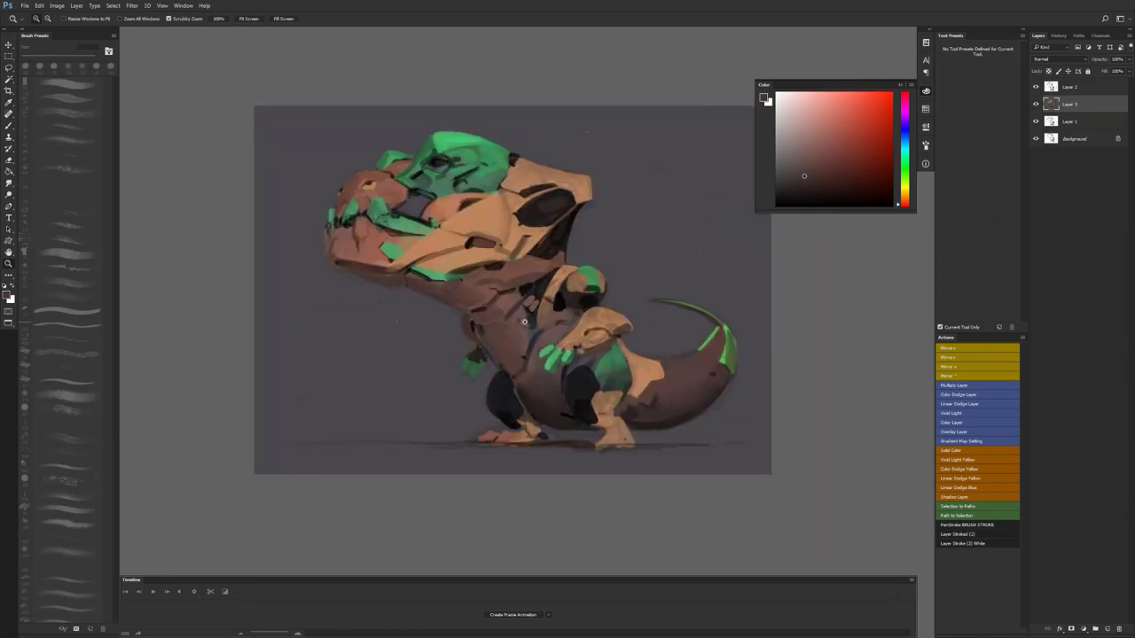
{"action": "key", "text": "b"}
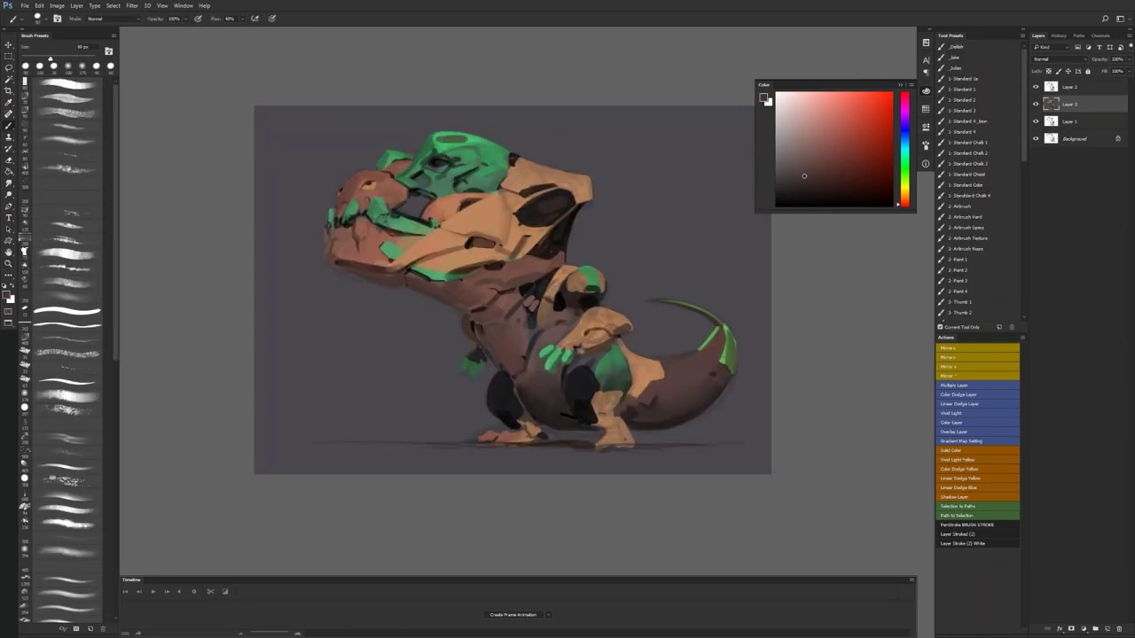
{"action": "key", "text": "r"}
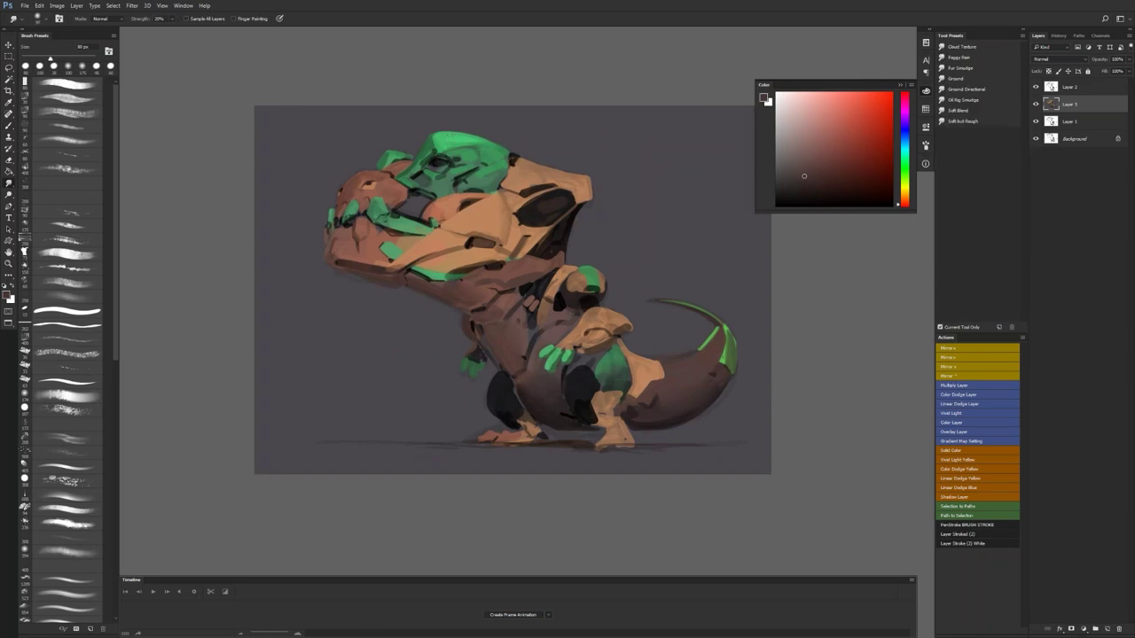
{"action": "key", "text": "bracketleft"}
{"action": "key", "text": "F2"}
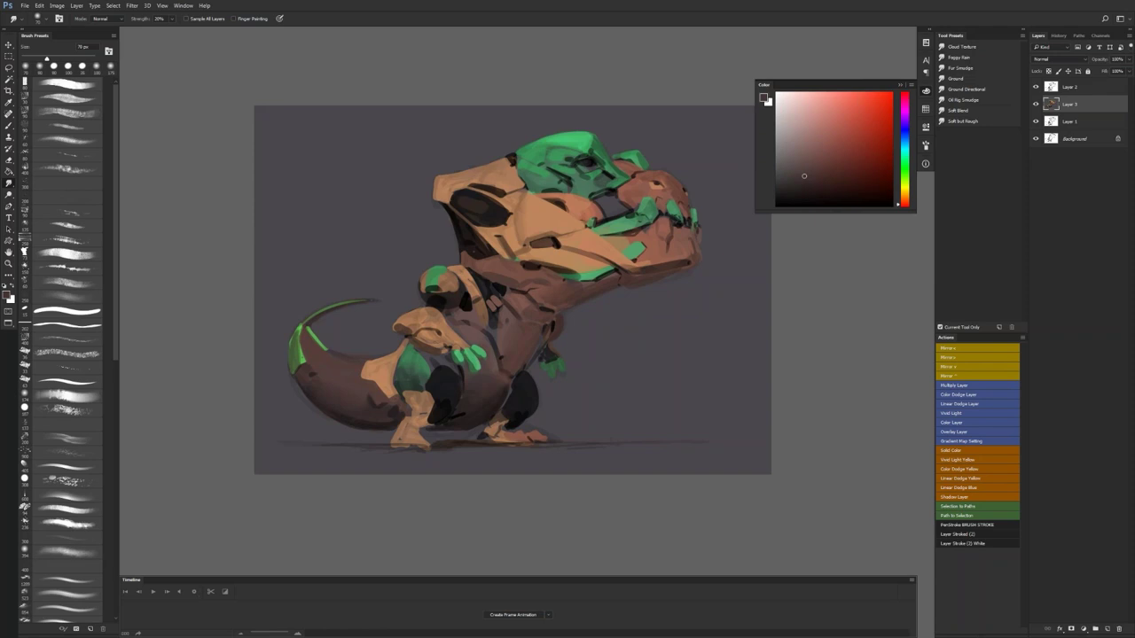
Step: Sample the dark tone beneath the shoulder and refine the gaps around the shoulder and arm using a smaller brush and black
{"action": "left_click_drag", "start_coordinate": [550, 341], "coordinate": [558, 349]}
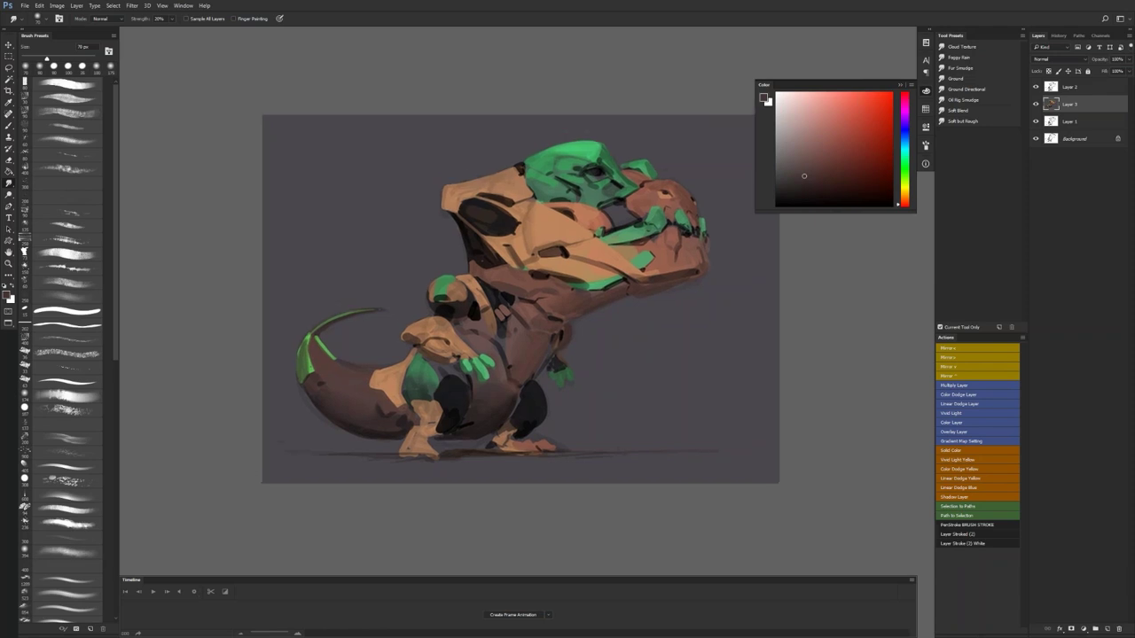
{"action": "key", "text": "ctrl+plus"}
{"action": "key", "text": "b"}
{"action": "key", "text": "d"}
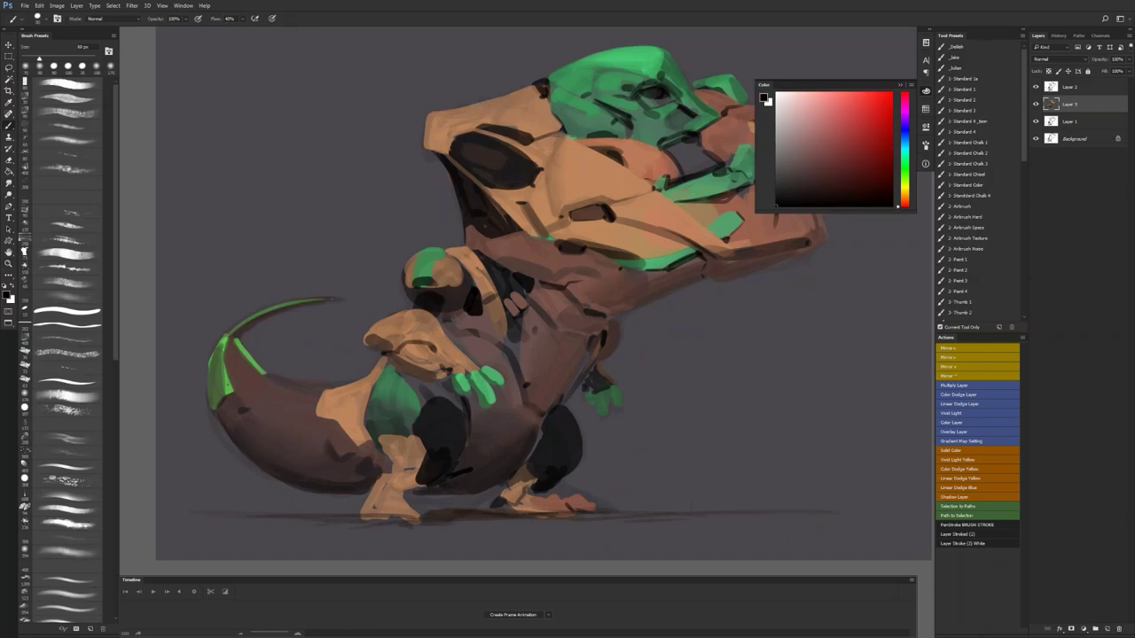
{"action": "left_click", "coordinate": [473, 312], "text": "alt"}
{"action": "key", "text": "bracketleft"}
{"action": "key", "text": "bracketleft"}
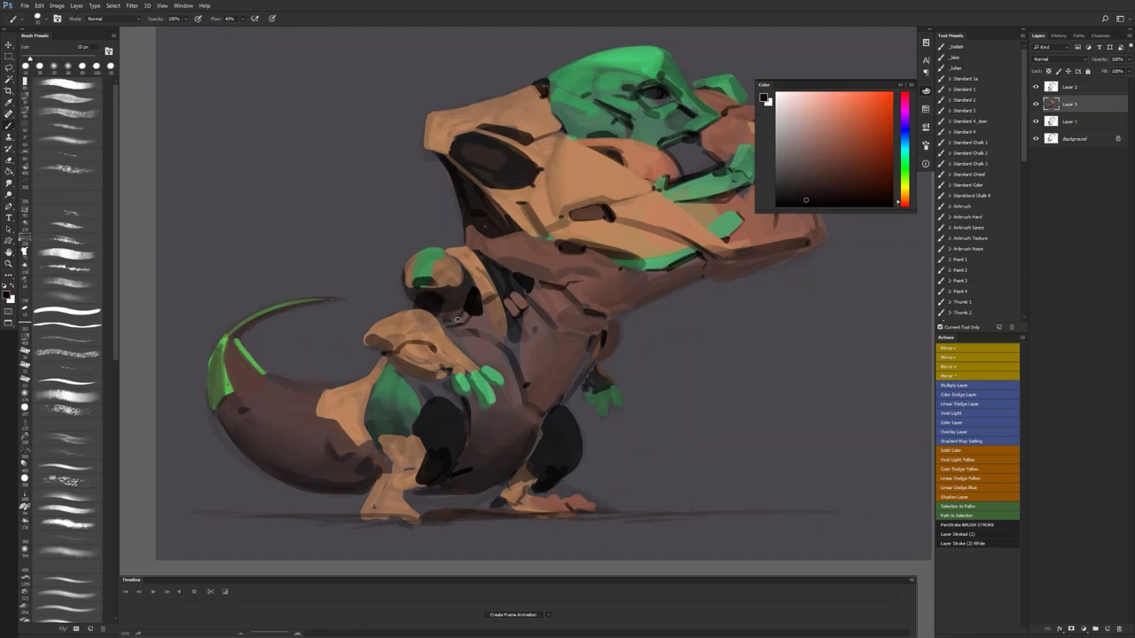
{"action": "key", "text": "d"}
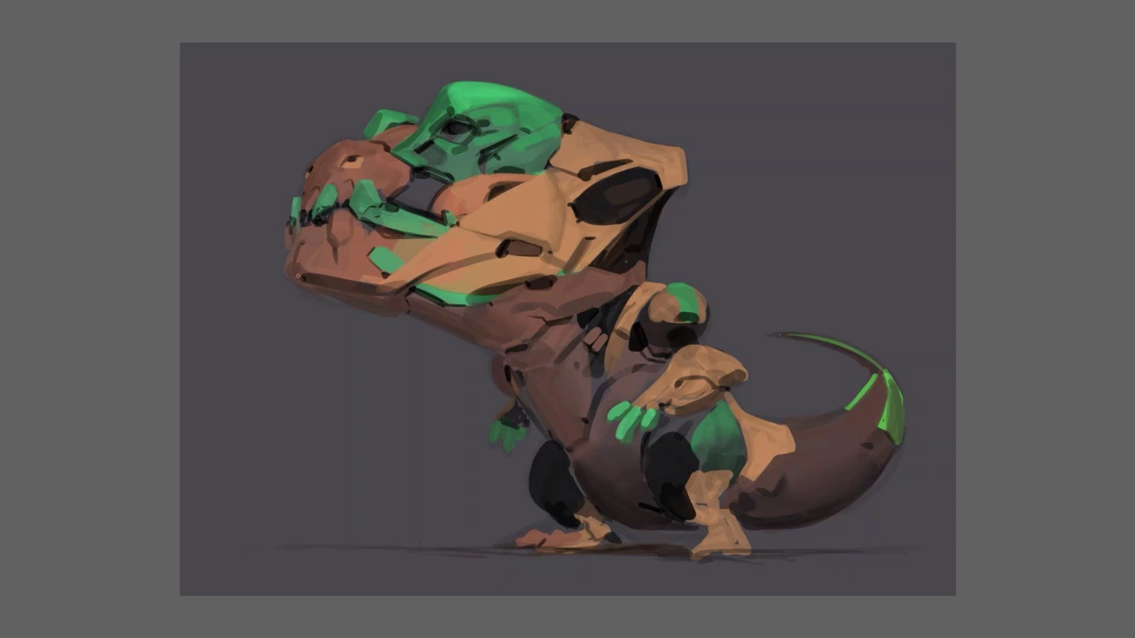
Step: Repaint the edge of the orange head plate around the large dark opening, undoing the first stroke, and mirror the canvas
{"action": "key", "text": "ctrl+f"}
{"action": "left_click_drag", "start_coordinate": [585, 260], "coordinate": [513, 265]}
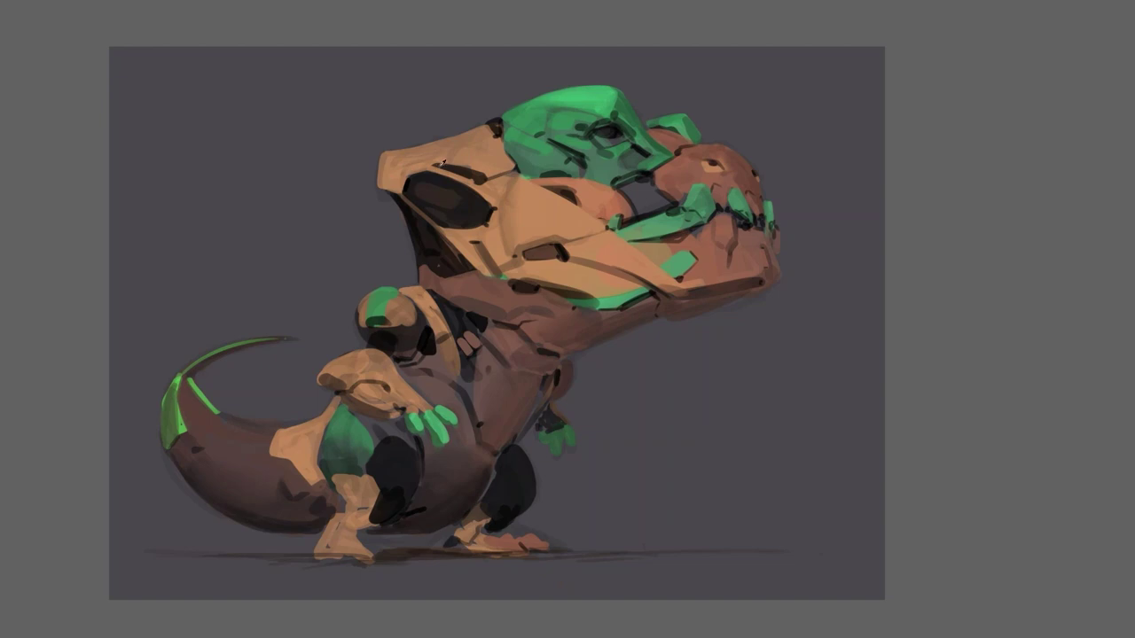
{"action": "left_click_drag", "start_coordinate": [433, 166], "coordinate": [402, 177]}
{"action": "key", "text": "ctrl+z"}
{"action": "left_click_drag", "start_coordinate": [406, 176], "coordinate": [396, 192]}
{"action": "key", "text": "m"}
{"action": "left_click_drag", "start_coordinate": [421, 249], "coordinate": [519, 271]}
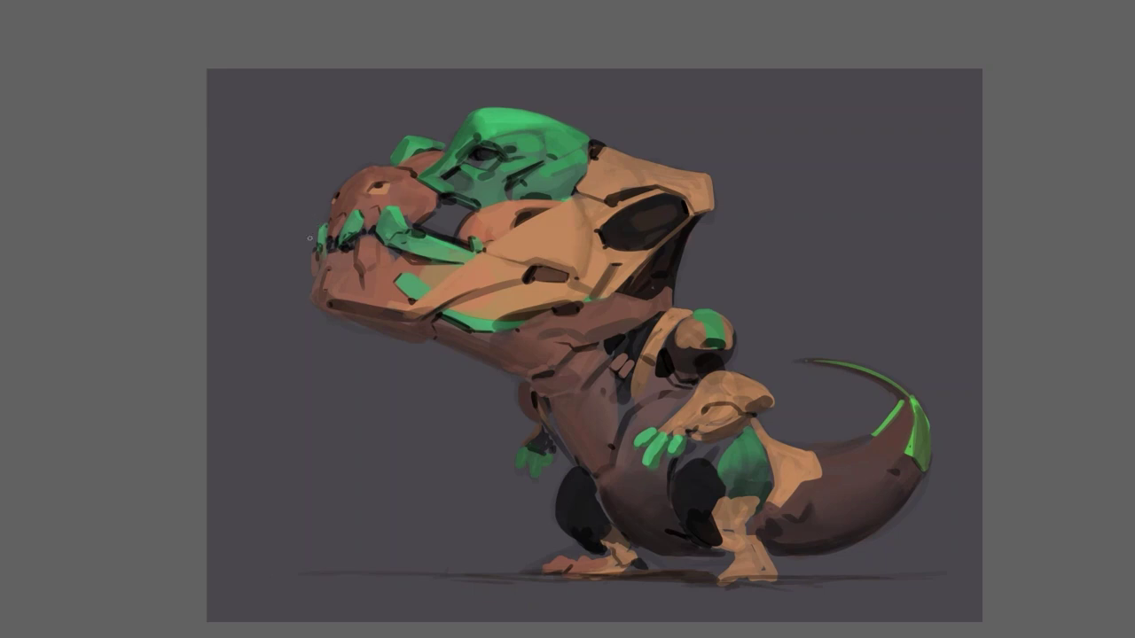
Step: Examine the character's head and overall silhouette in both mirrored orientations at several zoom levels
{"action": "scroll", "coordinate": [438, 300], "scroll_direction": "down", "scroll_amount": 1}
{"action": "key", "text": "ctrl+shift+h"}
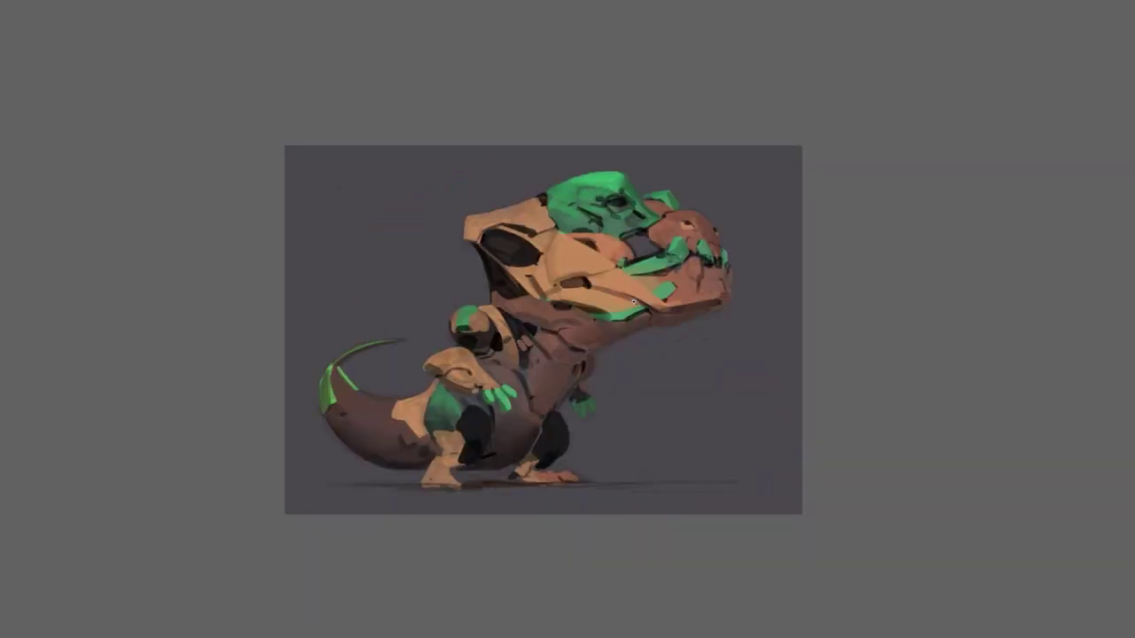
{"action": "left_click", "coordinate": [616, 295]}
{"action": "left_click", "coordinate": [617, 294]}
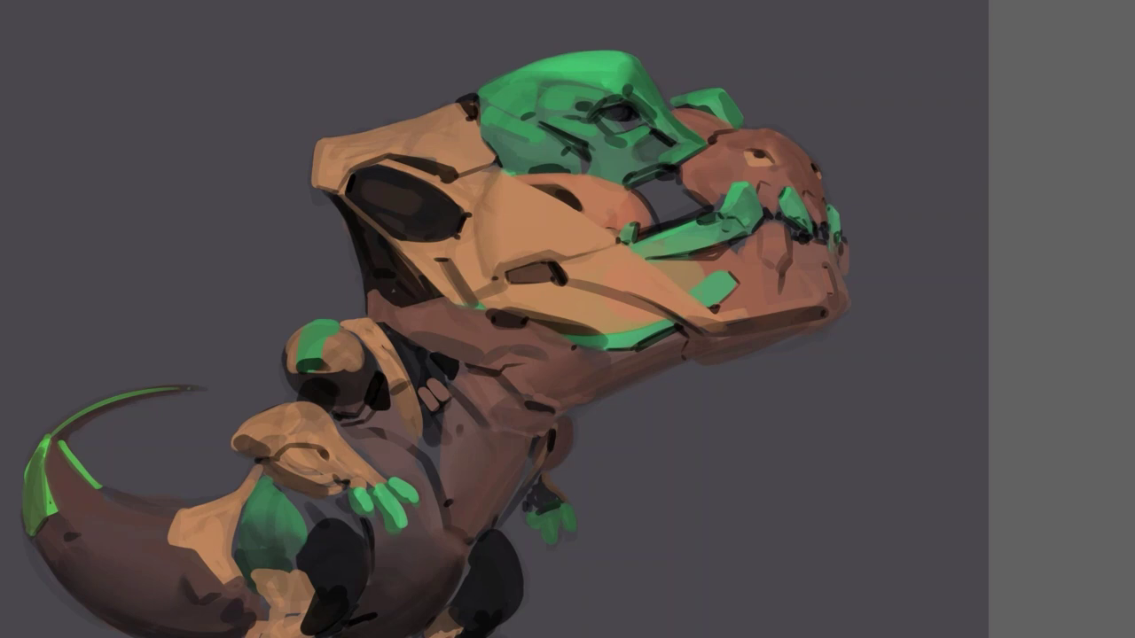
{"action": "scroll", "coordinate": [611, 262], "scroll_direction": "down", "scroll_amount": 3}
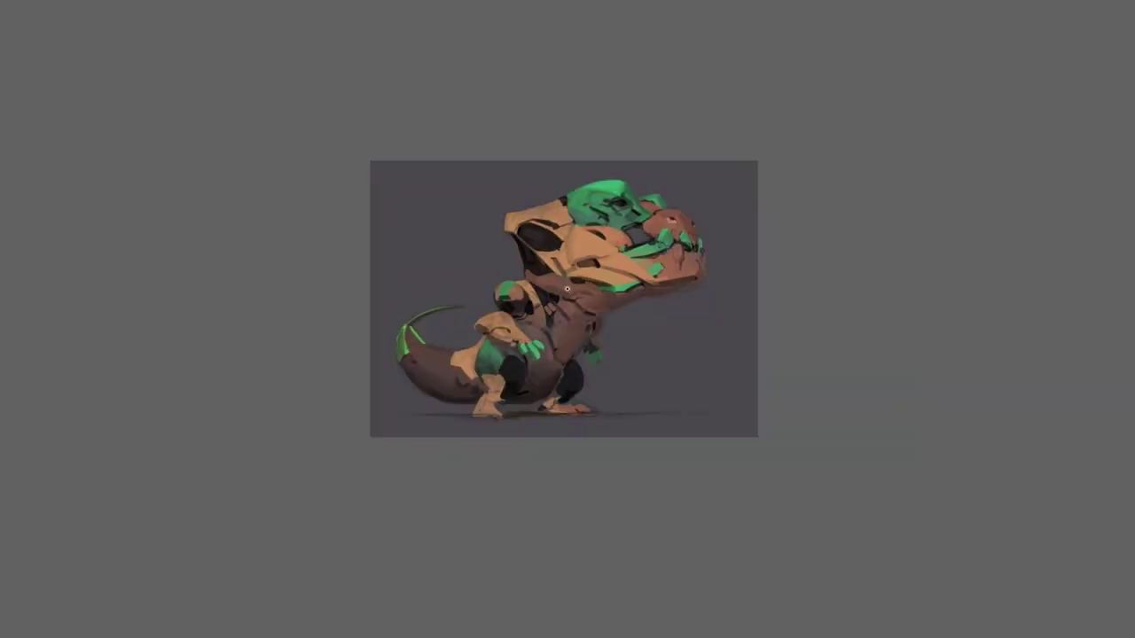
{"action": "scroll", "coordinate": [567, 293], "scroll_direction": "up", "scroll_amount": 1}
{"action": "scroll", "coordinate": [568, 294], "scroll_direction": "up", "scroll_amount": 2}
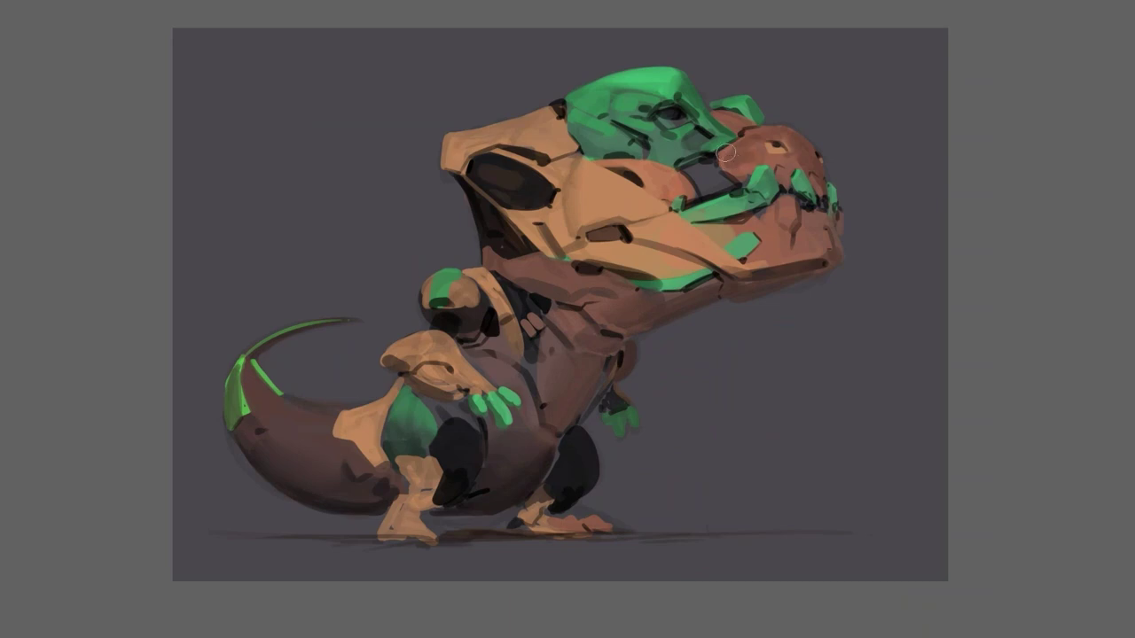
{"action": "scroll", "coordinate": [727, 250], "scroll_direction": "down", "scroll_amount": 3}
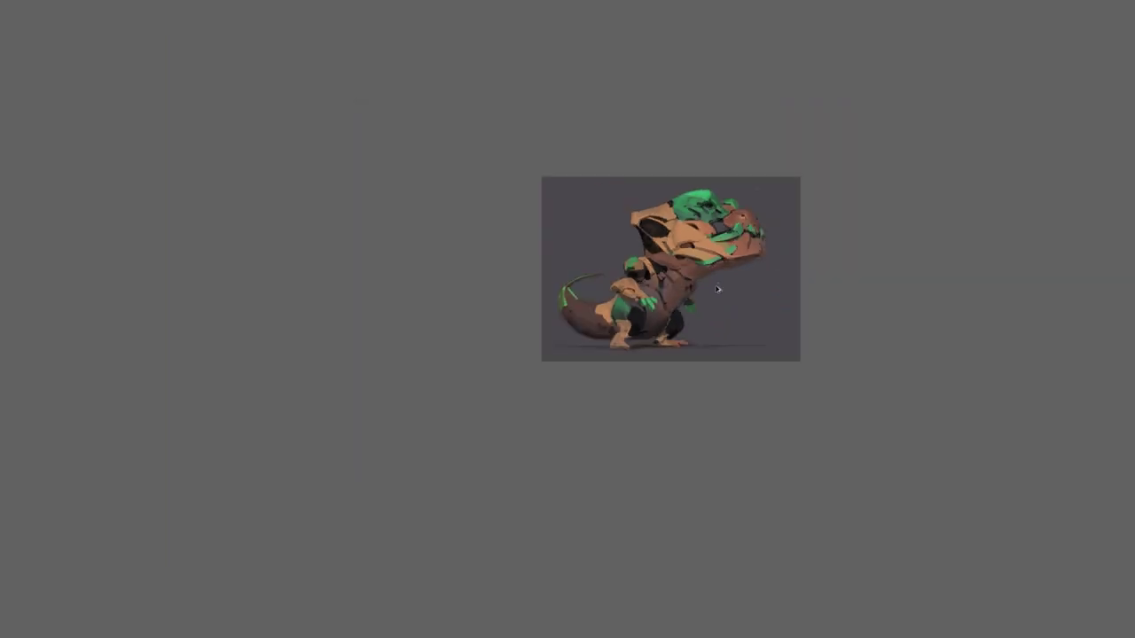
{"action": "key", "text": "m"}
{"action": "scroll", "coordinate": [629, 237], "scroll_direction": "up", "scroll_amount": 6}
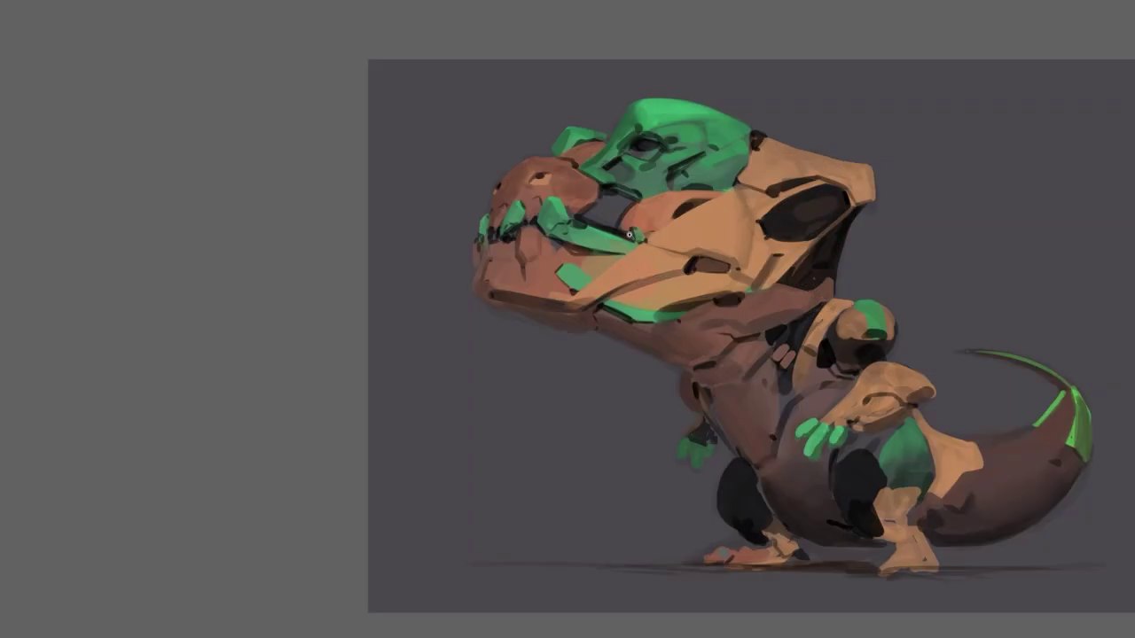
Step: Touch up the jaw hinge and snout details, mirroring the canvas to check both orientations
{"action": "left_click_drag", "start_coordinate": [621, 231], "coordinate": [597, 257]}
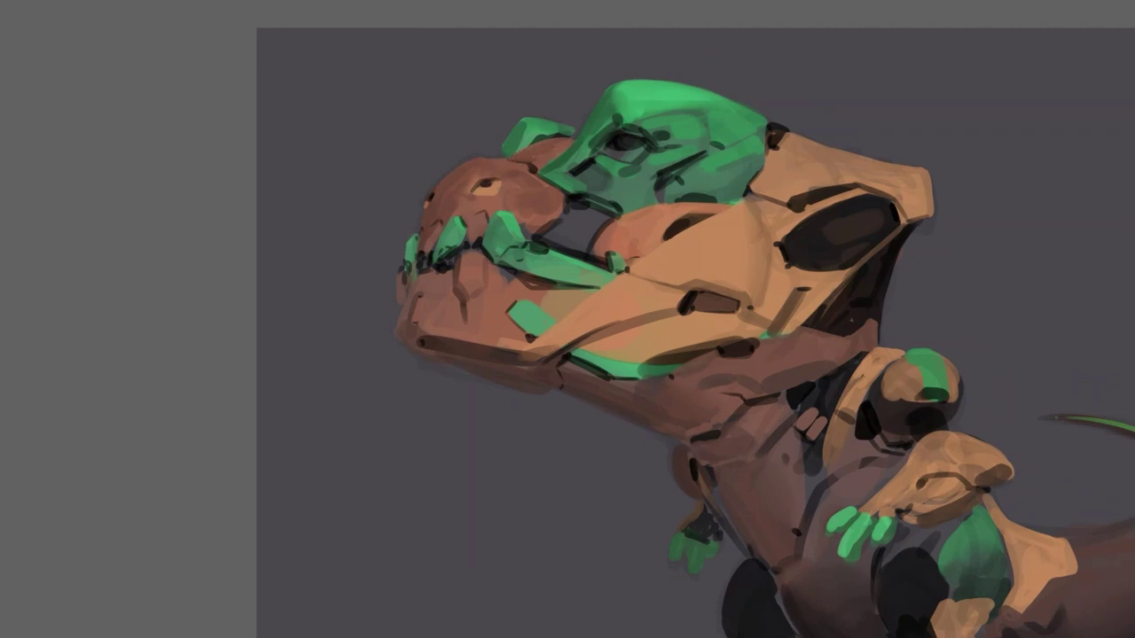
{"action": "key", "text": "ctrl+shift+h"}
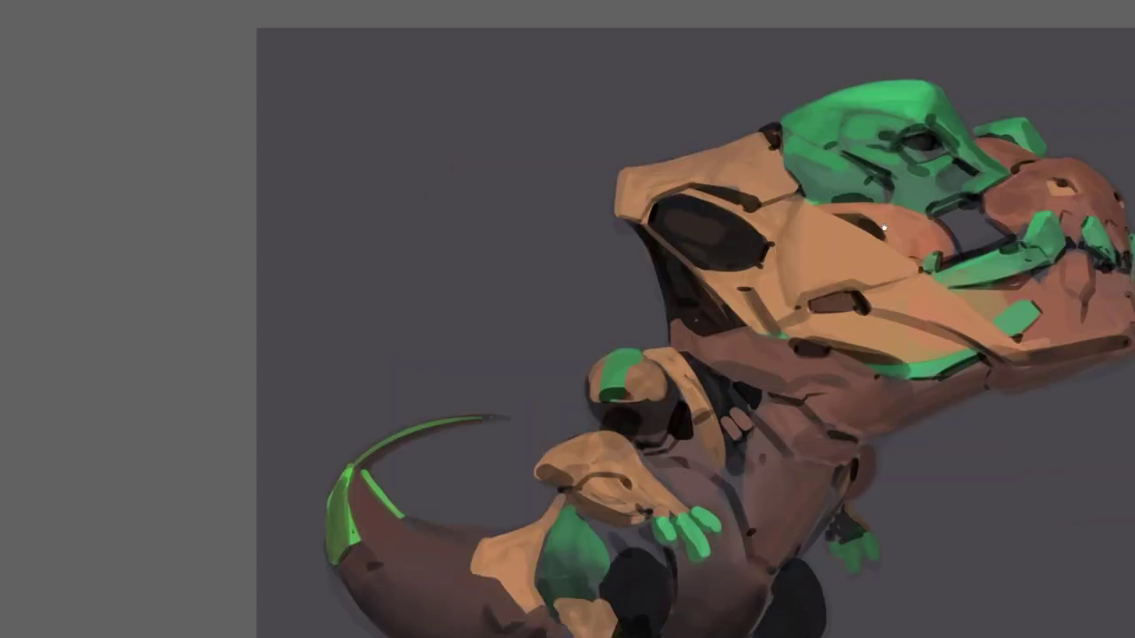
{"action": "left_click_drag", "start_coordinate": [884, 228], "coordinate": [515, 218]}
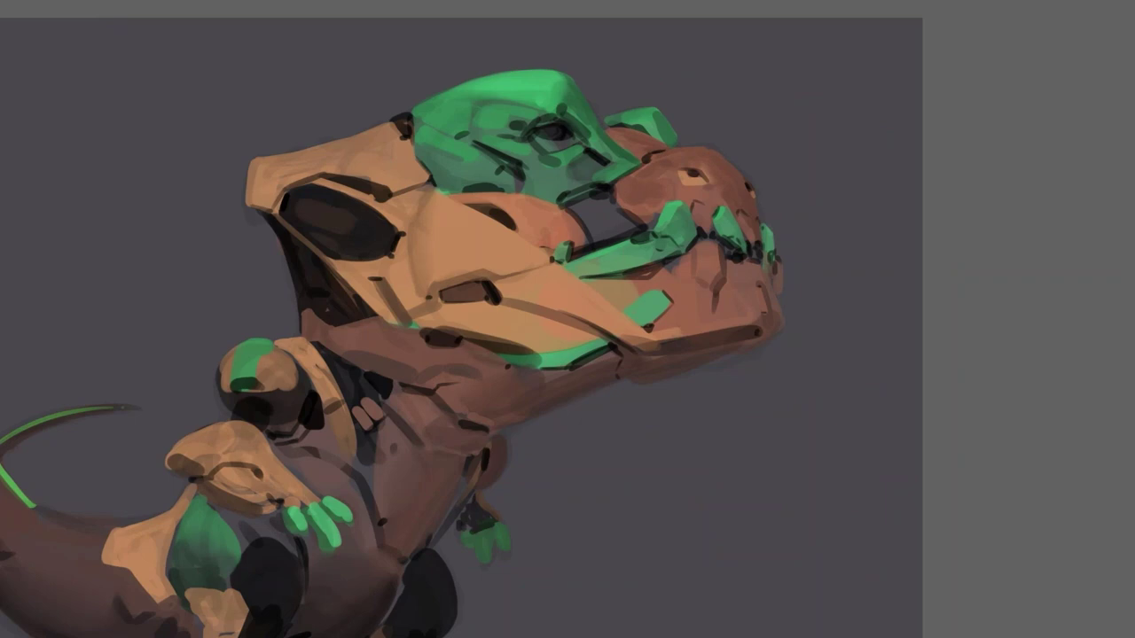
{"action": "scroll", "coordinate": [683, 244], "scroll_direction": "down", "scroll_amount": 3}
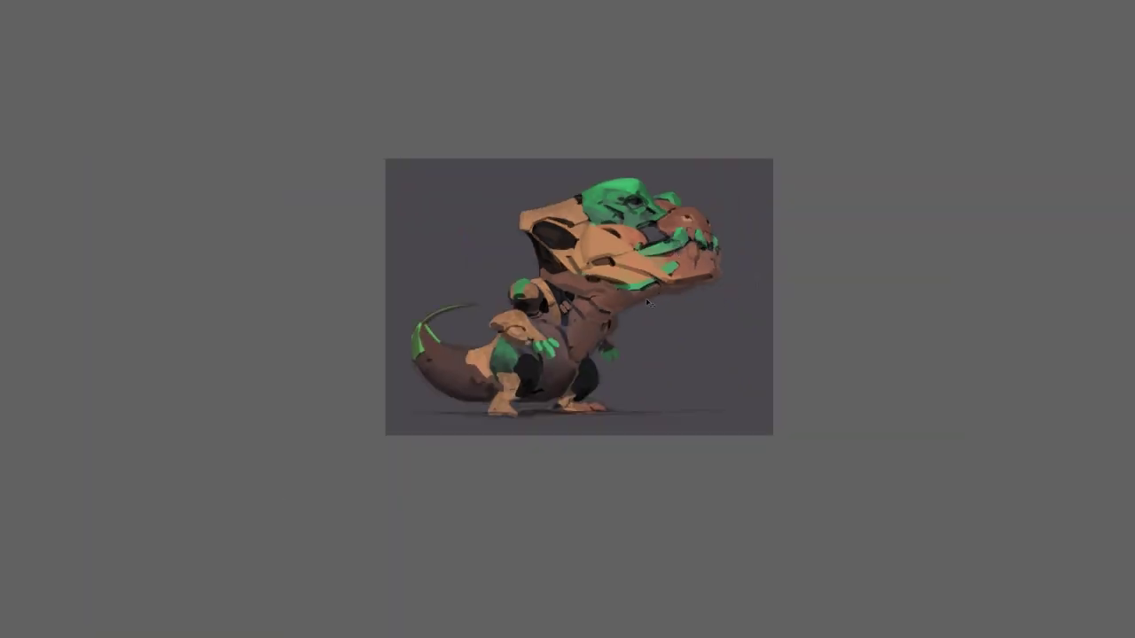
{"action": "key", "text": "ctrl+shift+h"}
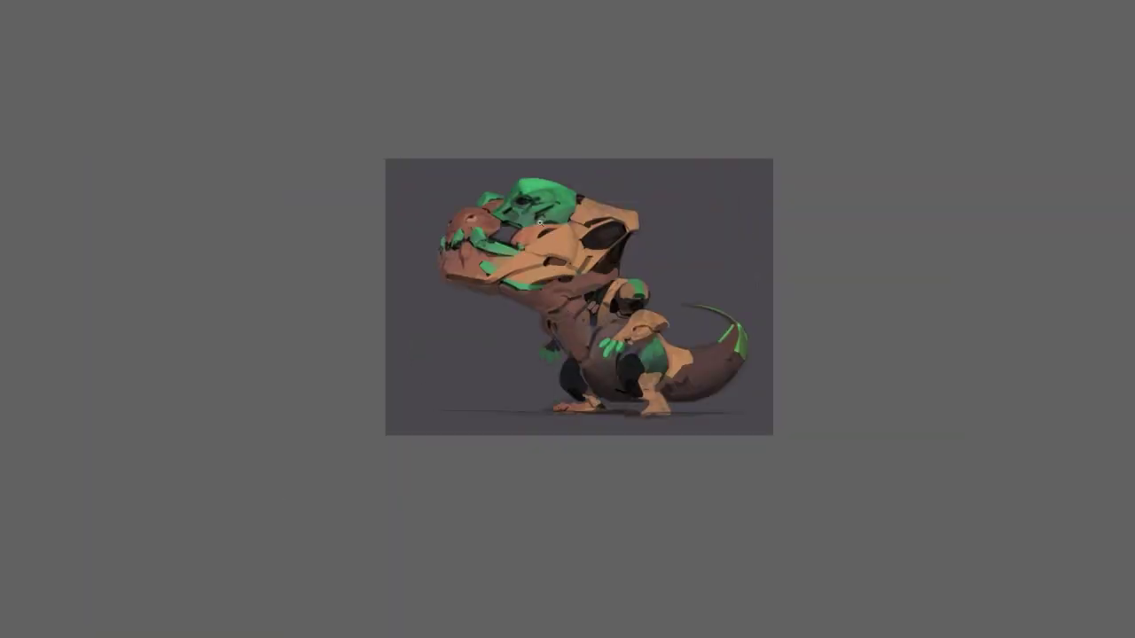
Step: Leave the full-screen view and toggle the visibility of Layer 2 to compare the painting with and without it
{"action": "key", "text": "f"}
{"action": "left_click_drag", "start_coordinate": [600, 322], "coordinate": [565, 261]}
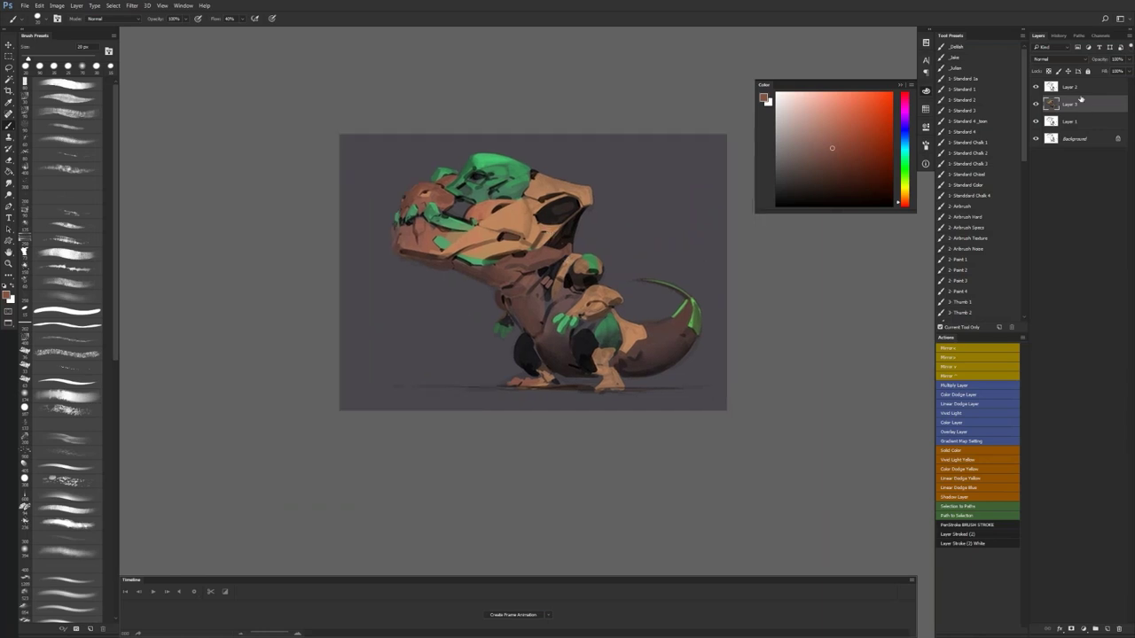
{"action": "left_click", "coordinate": [1034, 88]}
{"action": "left_click", "coordinate": [1034, 90]}
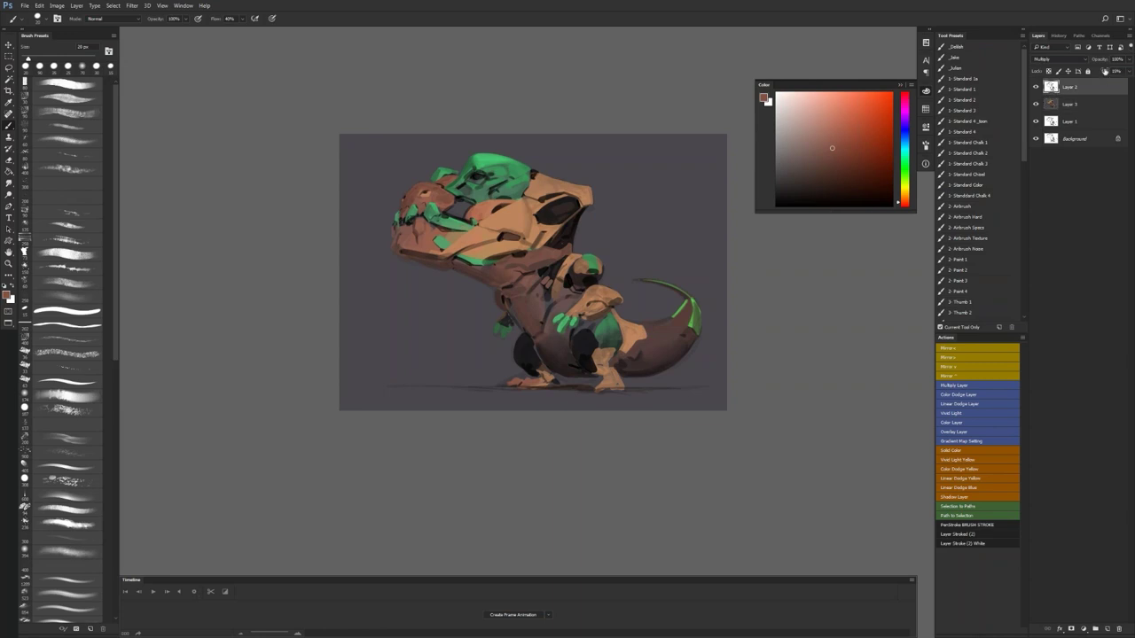
Step: Paint over the far arm with brown sampled from the chest using a larger brush, and sample background grey for its outline
{"action": "key", "text": "ctrl+plus"}
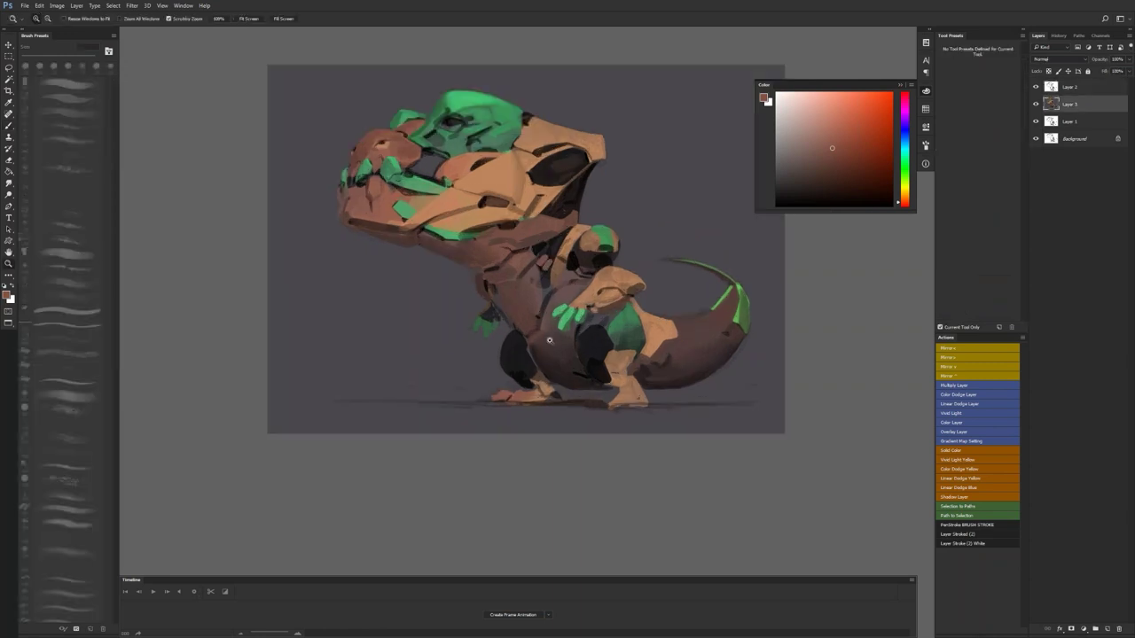
{"action": "left_click", "coordinate": [502, 286], "text": "alt"}
{"action": "key", "text": "]"}
{"action": "key", "text": "]"}
{"action": "key", "text": "]"}
{"action": "key", "text": "]"}
{"action": "key", "text": "]"}
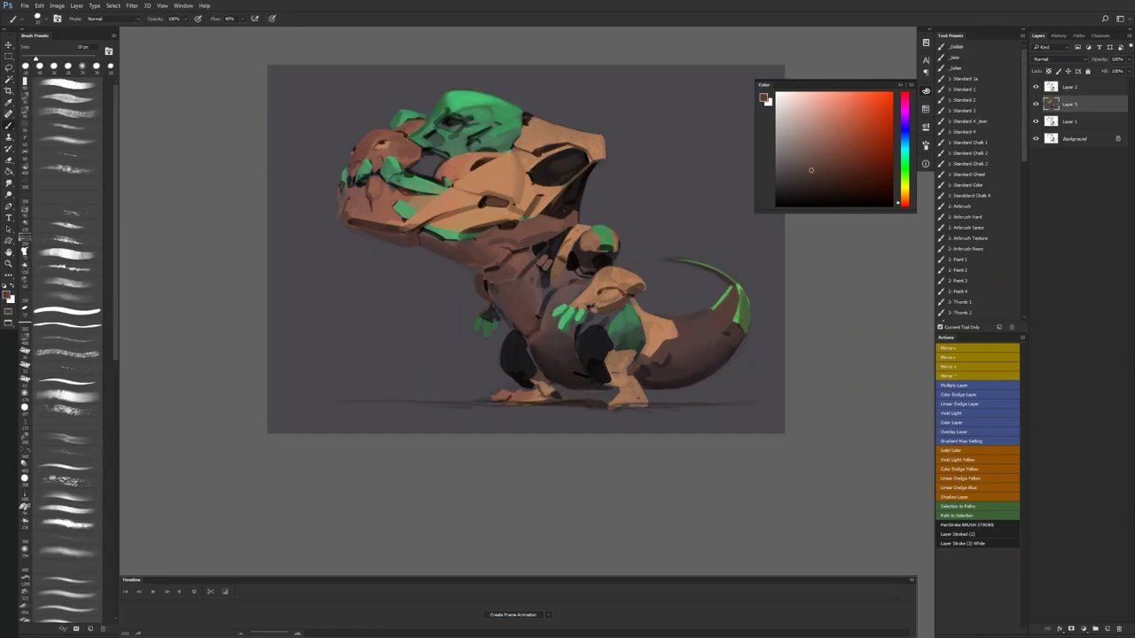
{"action": "key", "text": "d"}
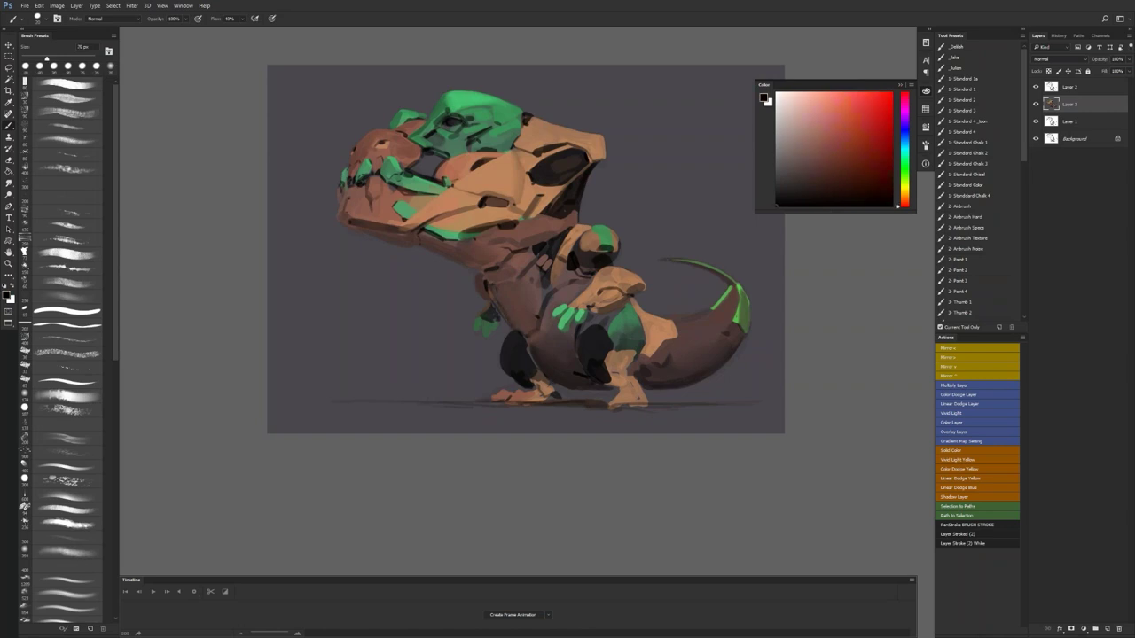
{"action": "left_click", "coordinate": [443, 302], "text": "alt"}
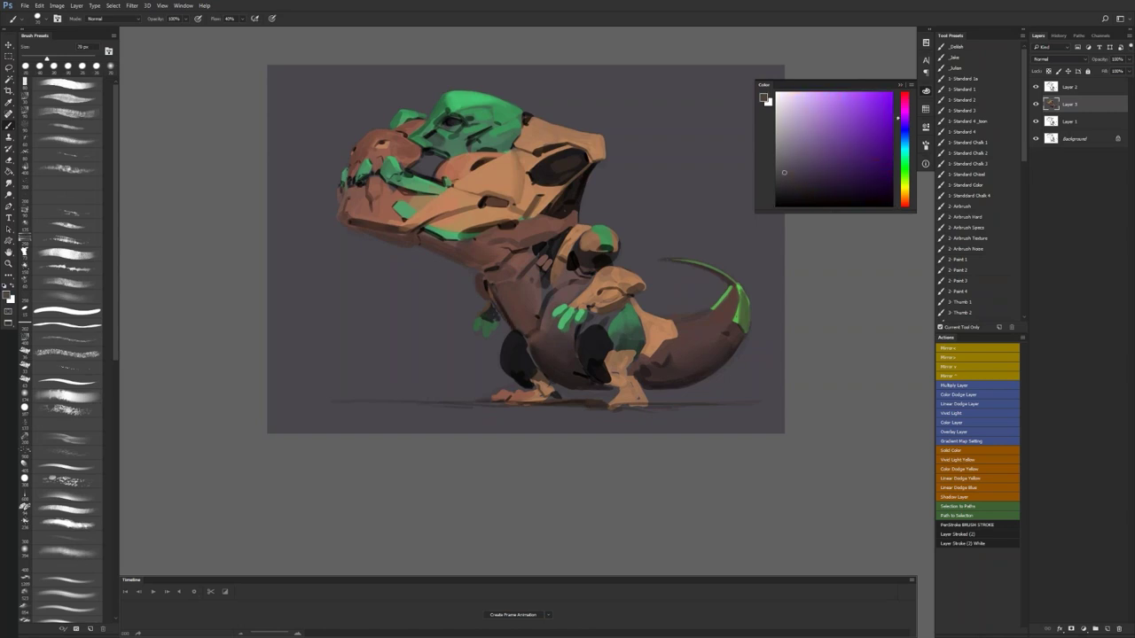
Step: Deepen the gaps between the neck, chest and shoulder in black with a smaller brush, and mirror the canvas
{"action": "key", "text": "d"}
{"action": "key", "text": "bracketleft"}
{"action": "key", "text": "bracketleft"}
{"action": "key", "text": "bracketleft"}
{"action": "key", "text": "bracketleft"}
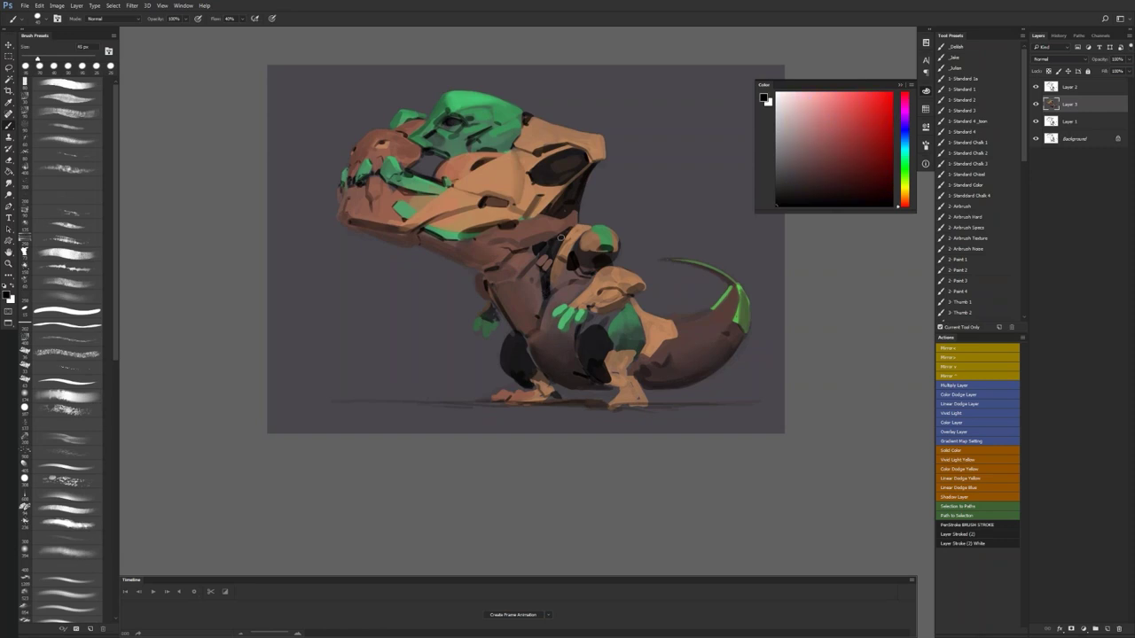
{"action": "key", "text": "bracketleft"}
{"action": "key", "text": "ctrl+shift+h"}
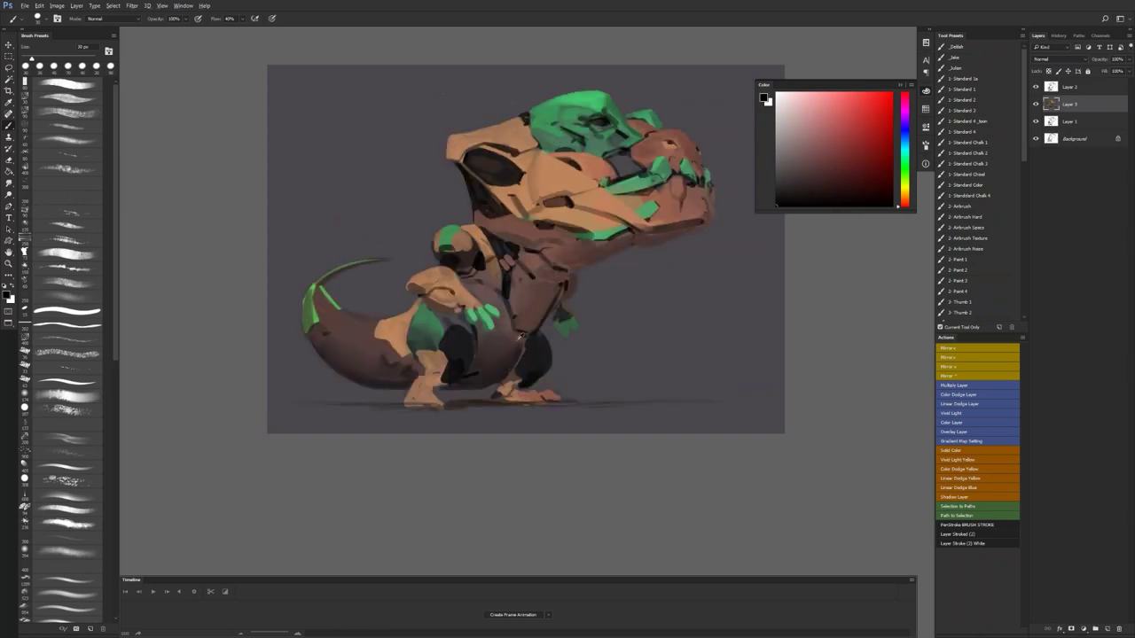
Step: Shade the lower chest and belly with sampled dark browns using a larger brush, and mirror the canvas
{"action": "left_click", "coordinate": [520, 339], "text": "alt"}
{"action": "key", "text": "bracketright"}
{"action": "key", "text": "bracketright"}
{"action": "key", "text": "bracketright"}
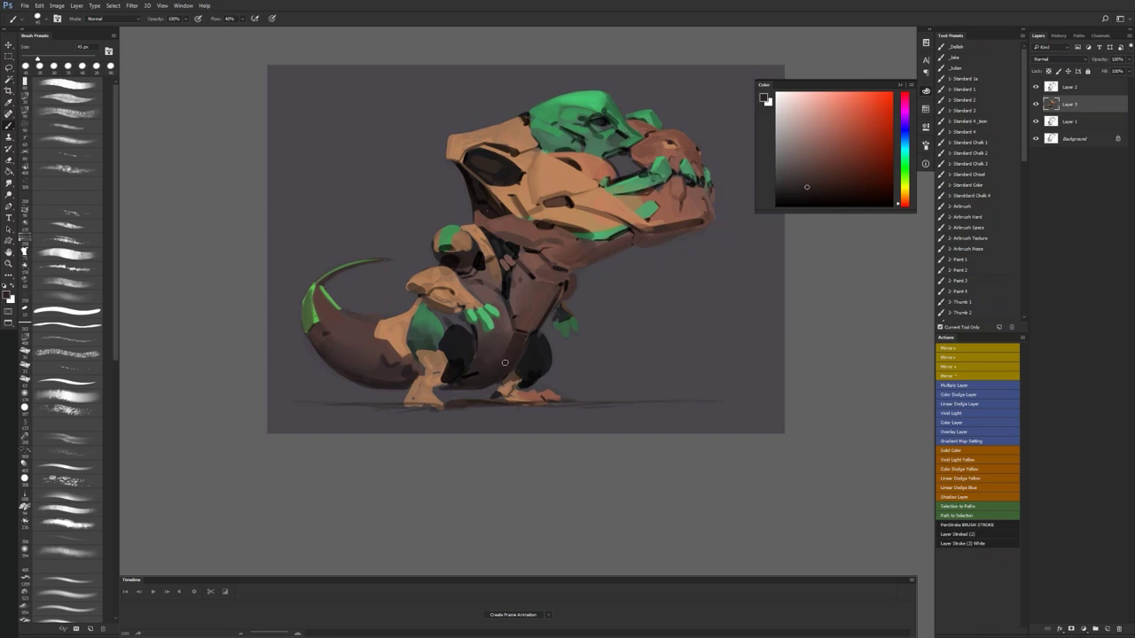
{"action": "key", "text": "bracketright"}
{"action": "key", "text": "bracketright"}
{"action": "left_click", "coordinate": [528, 318], "text": "alt"}
{"action": "key", "text": "ctrl+shift+h"}
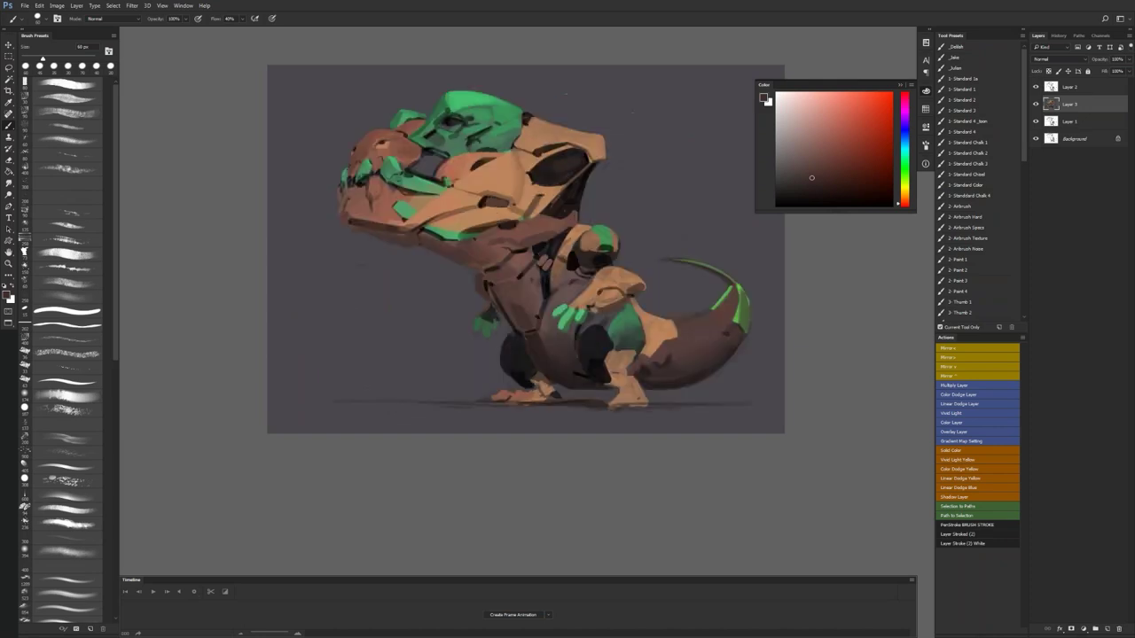
Step: Even out the chest and neck shading with browns sampled from the chest, mirroring the canvas in between
{"action": "left_click", "coordinate": [520, 295], "text": "alt"}
{"action": "key", "text": "h"}
{"action": "left_click", "coordinate": [535, 310], "text": "alt"}
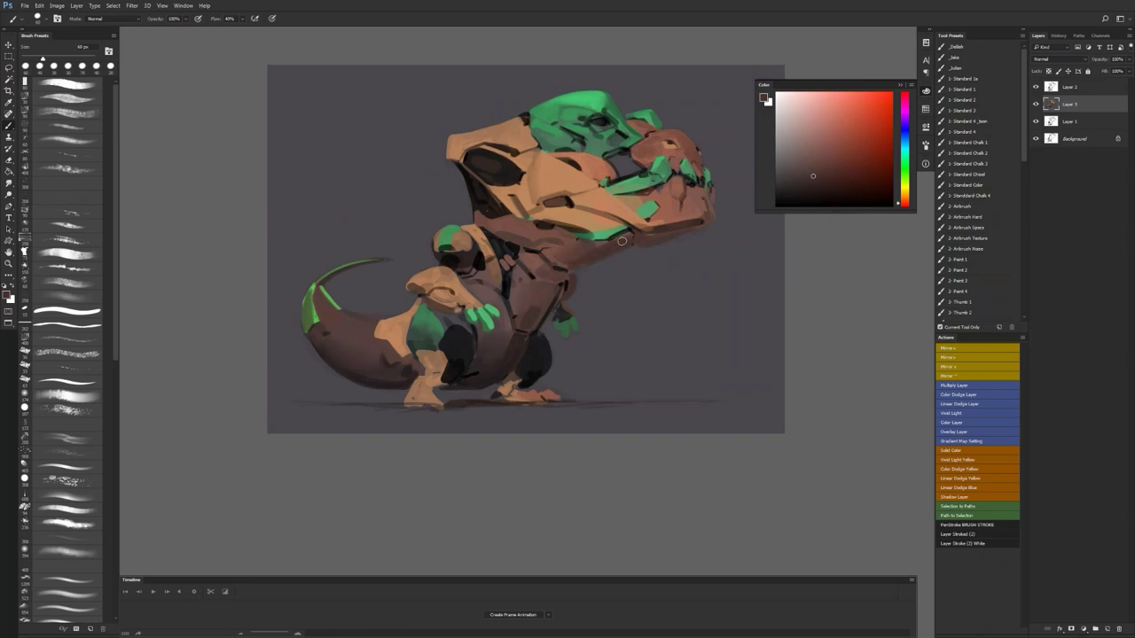
{"action": "key", "text": "z"}
{"action": "left_click", "coordinate": [569, 353], "text": "alt"}
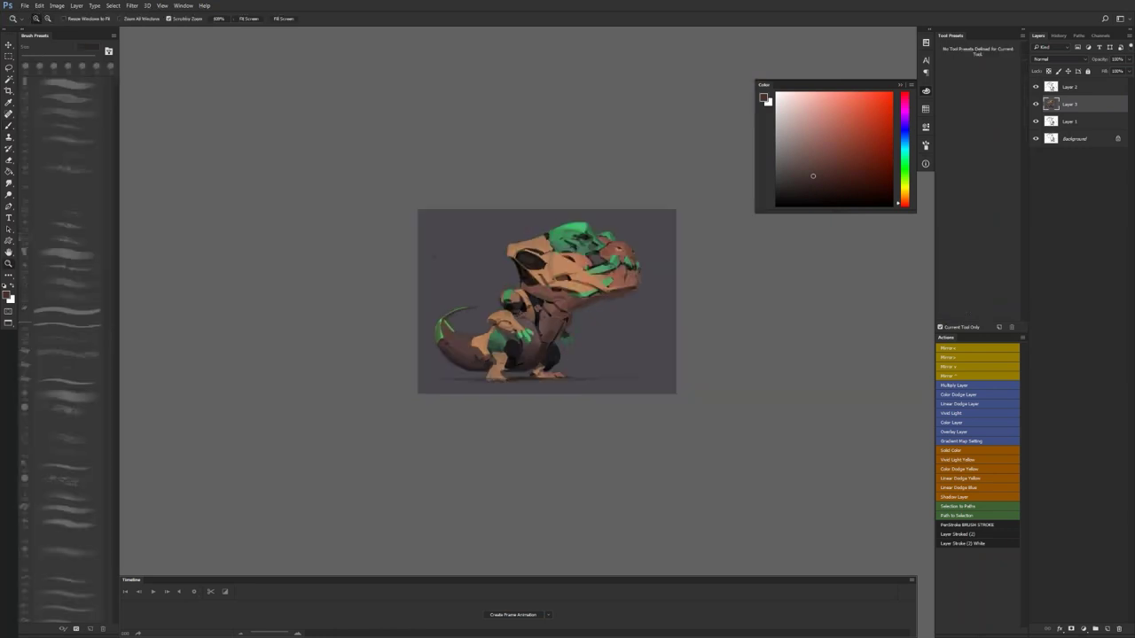
Step: Mirror the canvas, sample colours from the head, and refine the head details with a 15 px brush
{"action": "key", "text": "h"}
{"action": "key", "text": "ctrl+0"}
{"action": "key", "text": "b"}
{"action": "left_click", "coordinate": [534, 191], "text": "alt"}
{"action": "left_click", "coordinate": [530, 192], "text": "alt"}
{"action": "key", "text": "bracketleft"}
{"action": "key", "text": "bracketleft"}
{"action": "key", "text": "bracketleft"}
{"action": "left_click_drag", "start_coordinate": [528, 190], "coordinate": [608, 248]}
Step: Add fine black accents around the eye on the green head plate, and mirror the canvas
{"action": "key", "text": "d"}
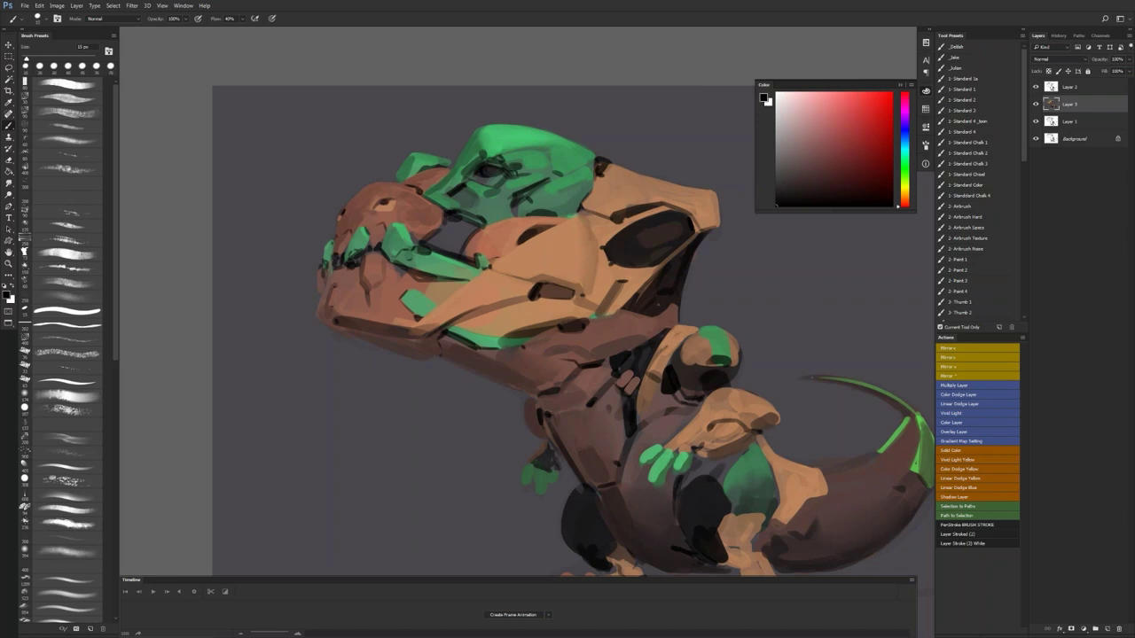
{"action": "left_click_drag", "start_coordinate": [516, 179], "coordinate": [498, 188]}
{"action": "key", "text": "z"}
{"action": "left_click", "coordinate": [486, 209], "text": "alt"}
{"action": "left_click", "coordinate": [486, 209], "text": "alt"}
{"action": "key", "text": "F1"}
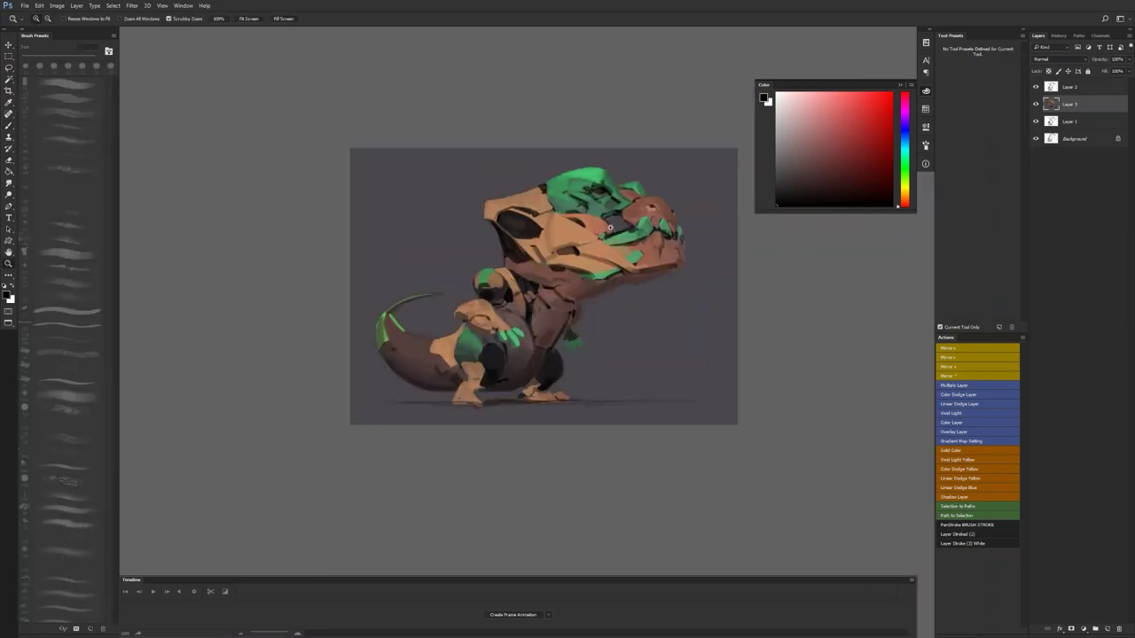
Step: Touch up the green head plate around the eye, alternating between greens sampled from the plate and black
{"action": "left_click", "coordinate": [611, 218]}
{"action": "left_click", "coordinate": [611, 218]}
{"action": "left_click_drag", "start_coordinate": [610, 218], "coordinate": [507, 227]}
{"action": "key", "text": "b"}
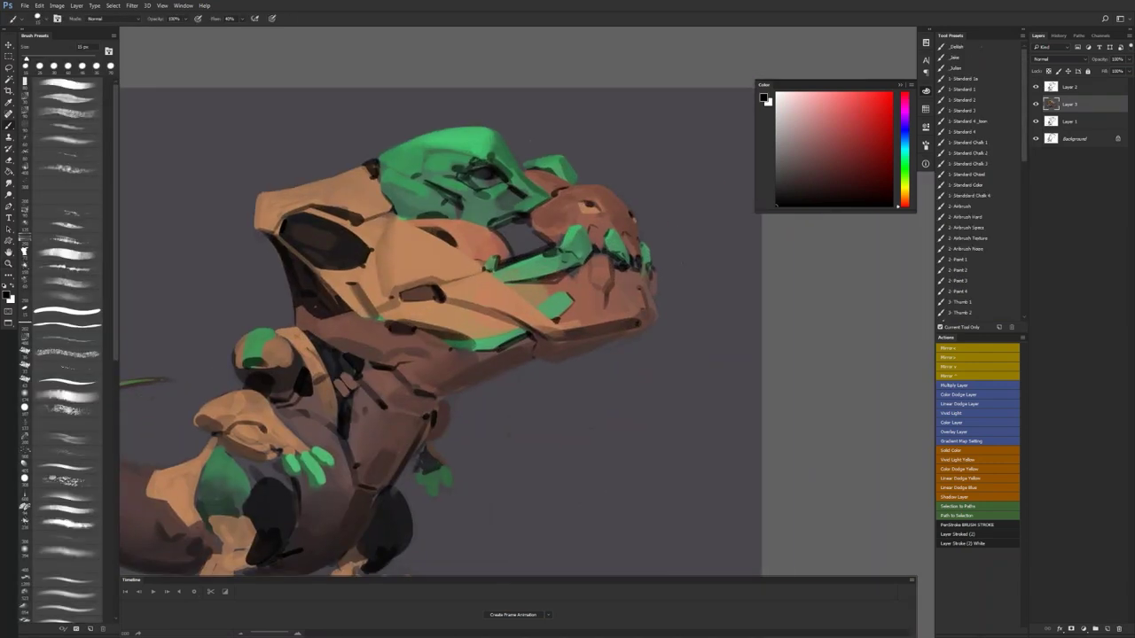
{"action": "key", "text": "z"}
{"action": "left_click", "coordinate": [494, 189]}
{"action": "key", "text": "b"}
{"action": "left_click", "coordinate": [495, 190], "text": "alt"}
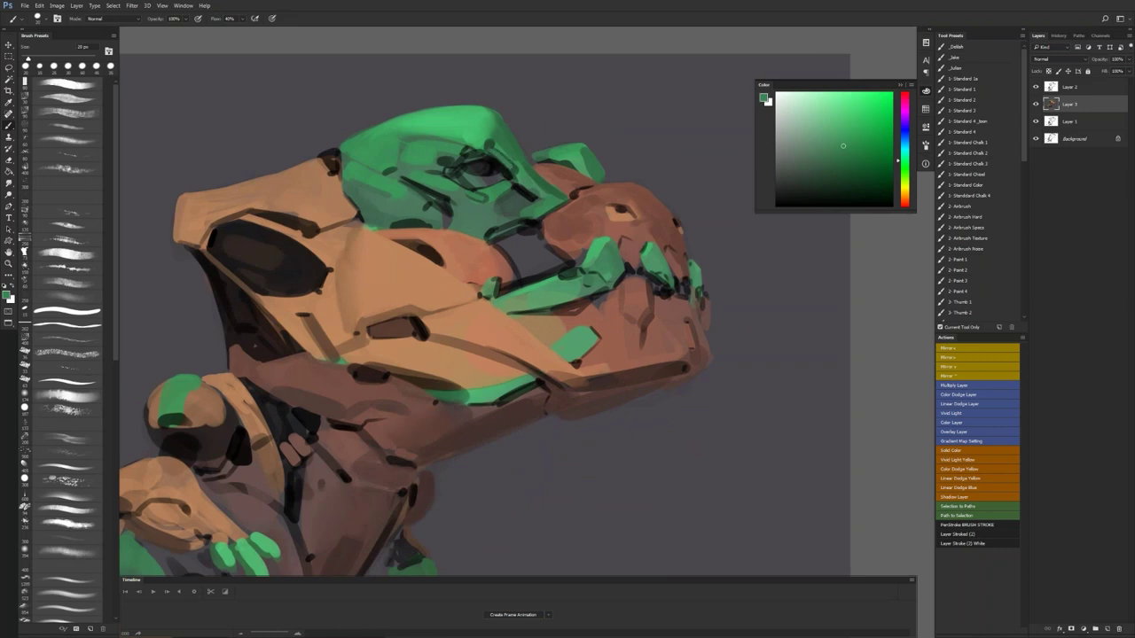
{"action": "key", "text": "d"}
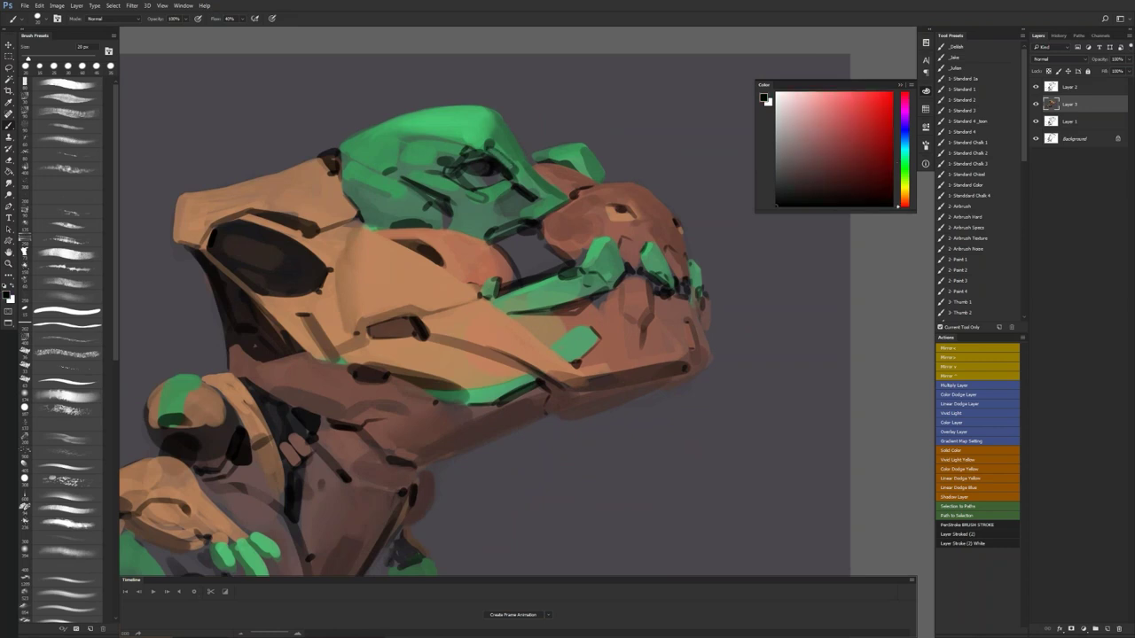
{"action": "left_click", "coordinate": [456, 144], "text": "alt"}
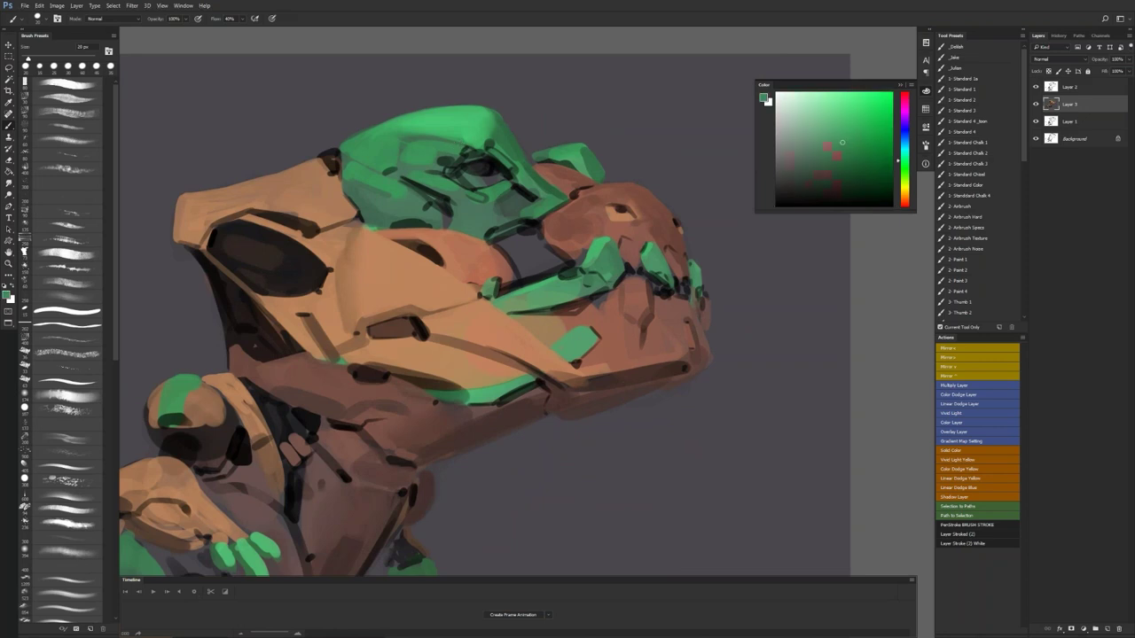
{"action": "key", "text": "d"}
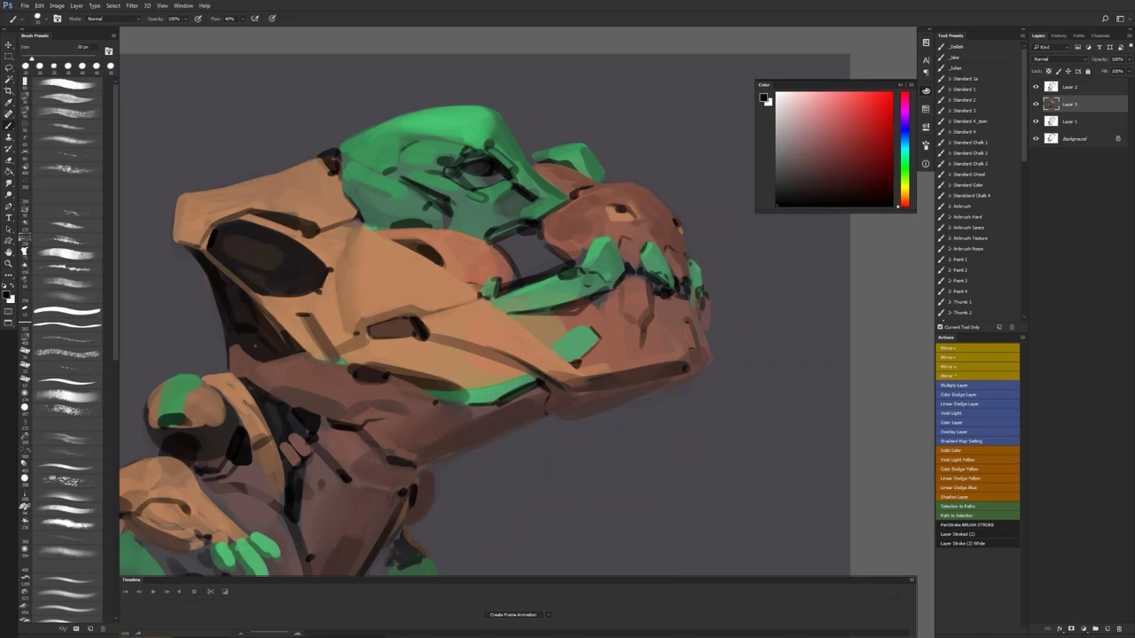
Step: Soften the shading on the green head plate with a sampled green and the Smudge tool, and reset the colour to black
{"action": "key", "text": "r"}
{"action": "key", "text": "b"}
{"action": "left_click", "coordinate": [450, 151], "text": "alt"}
{"action": "key", "text": "comma"}
{"action": "key", "text": "r"}
{"action": "scroll", "coordinate": [448, 184], "scroll_direction": "down", "scroll_amount": 3}
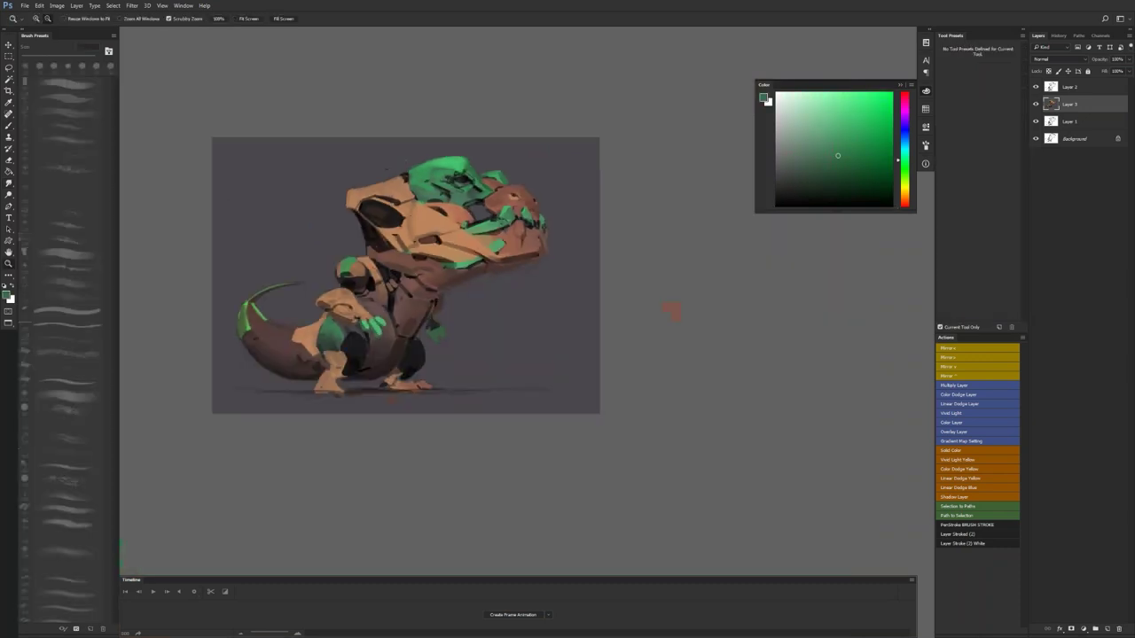
{"action": "scroll", "coordinate": [464, 194], "scroll_direction": "up", "scroll_amount": 2}
{"action": "key", "text": "d"}
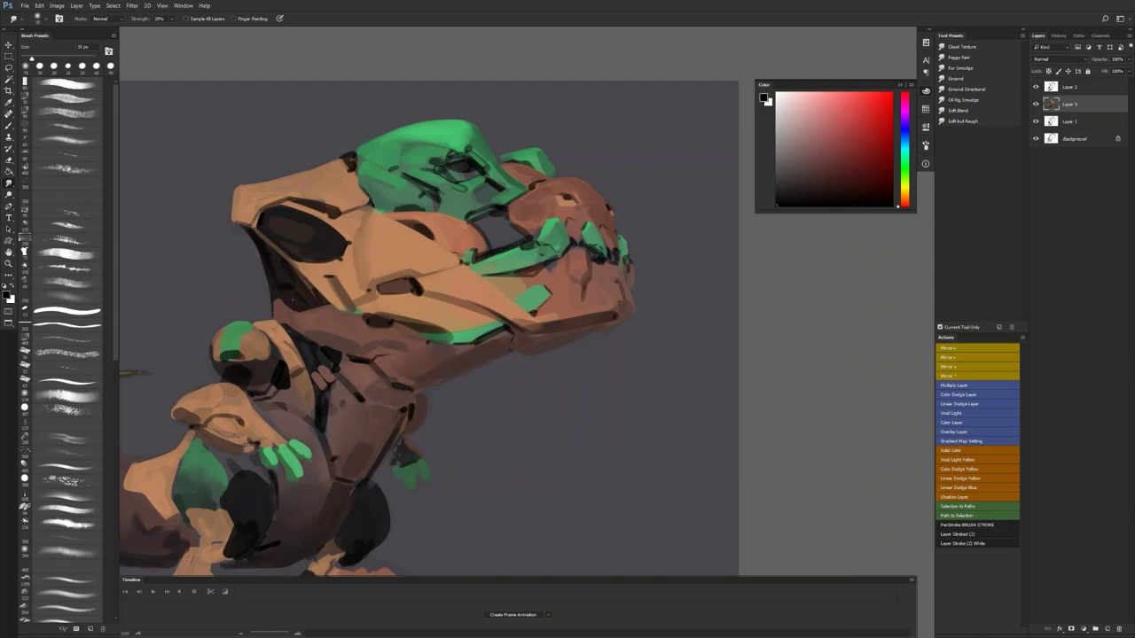
Step: Add black brush accents to the green head plate, and mirror the canvas to check the silhouette
{"action": "key", "text": "b"}
{"action": "left_click", "coordinate": [25, 66]}
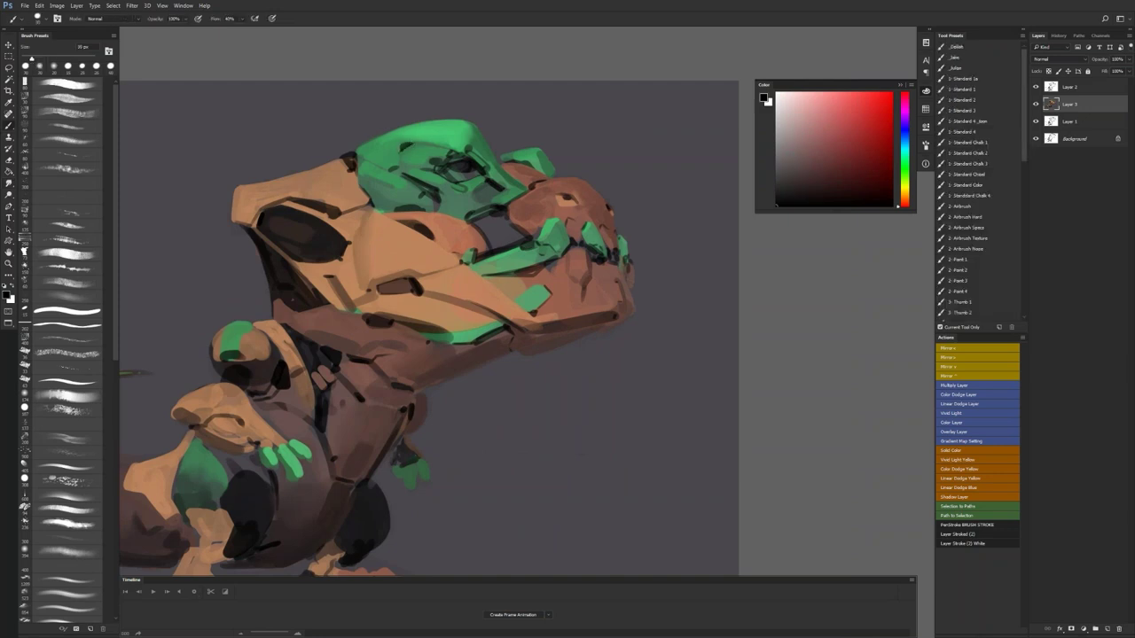
{"action": "key", "text": "z"}
{"action": "left_click", "coordinate": [425, 184], "text": "alt"}
{"action": "left_click", "coordinate": [425, 184], "text": "alt"}
{"action": "left_click", "coordinate": [425, 184], "text": "alt"}
{"action": "key", "text": "ctrl+shift+h"}
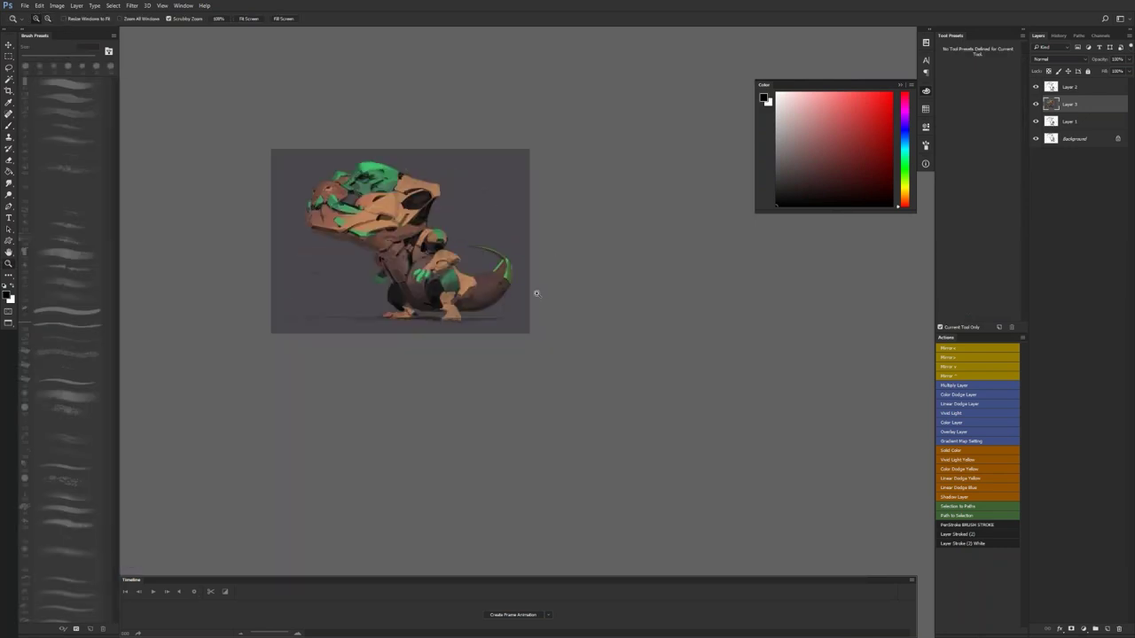
Step: Refine the jaw, fill the gap between snout and cheek with a sampled dark grey, and mirror the canvas
{"action": "left_click", "coordinate": [395, 227]}
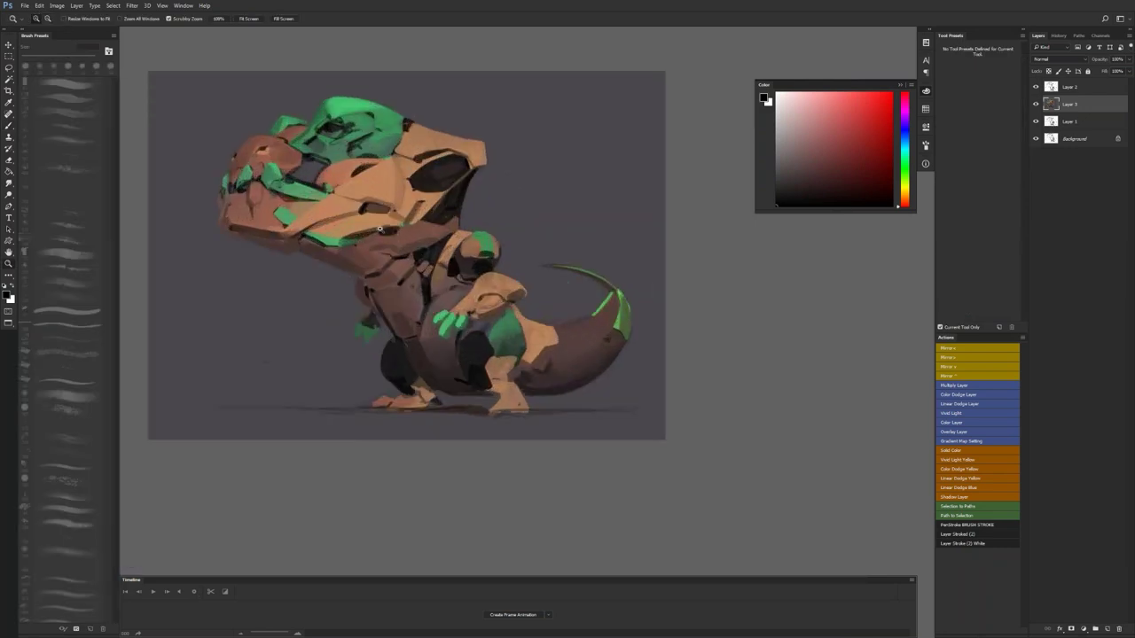
{"action": "left_click", "coordinate": [395, 227]}
{"action": "left_click_drag", "start_coordinate": [382, 231], "coordinate": [508, 258]}
{"action": "key", "text": "b"}
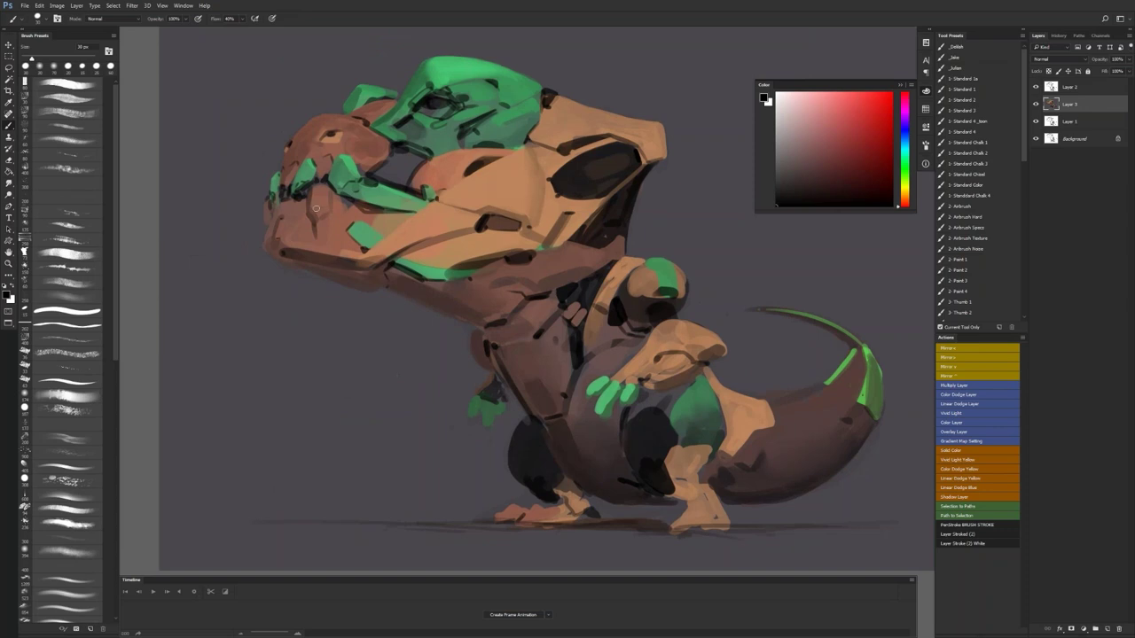
{"action": "left_click", "coordinate": [317, 190], "text": "alt"}
{"action": "key", "text": "d"}
{"action": "left_click_drag", "start_coordinate": [315, 185], "coordinate": [346, 202]}
{"action": "left_click", "coordinate": [397, 173], "text": "alt"}
{"action": "mouse_move", "coordinate": [379, 175]}
{"action": "left_mouse_down"}
{"action": "mouse_move", "coordinate": [398, 180]}
{"action": "mouse_move", "coordinate": [403, 163]}
{"action": "mouse_move", "coordinate": [382, 209]}
{"action": "left_mouse_up"}
{"action": "left_click", "coordinate": [388, 164], "text": "alt"}
{"action": "key", "text": "z"}
{"action": "key", "text": "F2"}
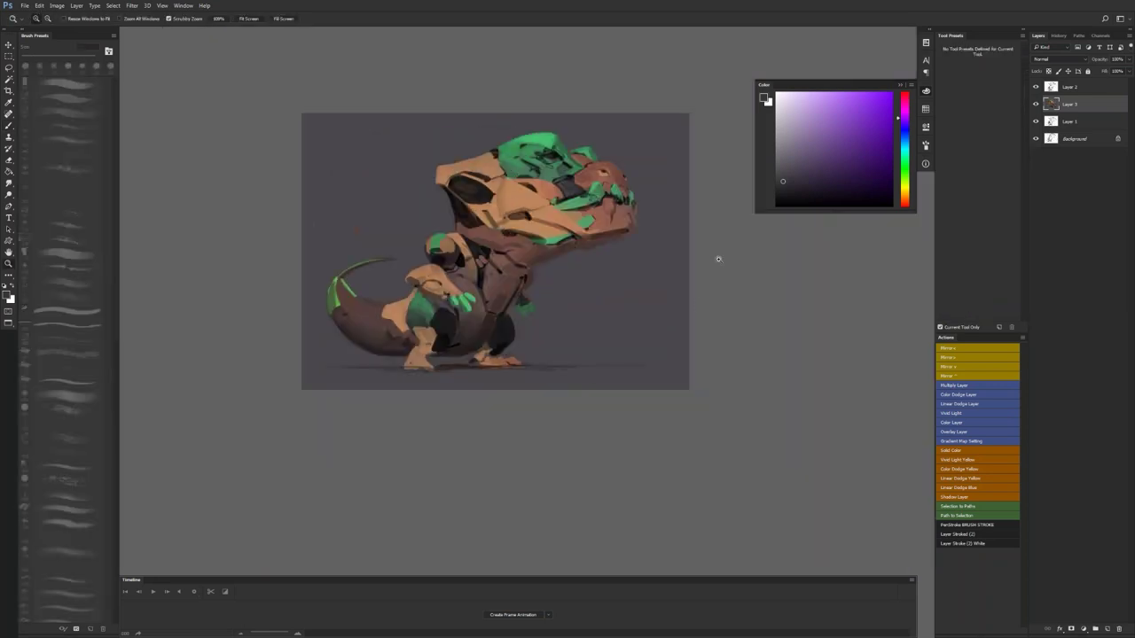
Step: Define the edges of the dark gap behind the snout with black accents, and mirror the canvas
{"action": "left_click_drag", "start_coordinate": [576, 313], "coordinate": [514, 303]}
{"action": "left_click", "coordinate": [470, 231]}
{"action": "left_click", "coordinate": [381, 179]}
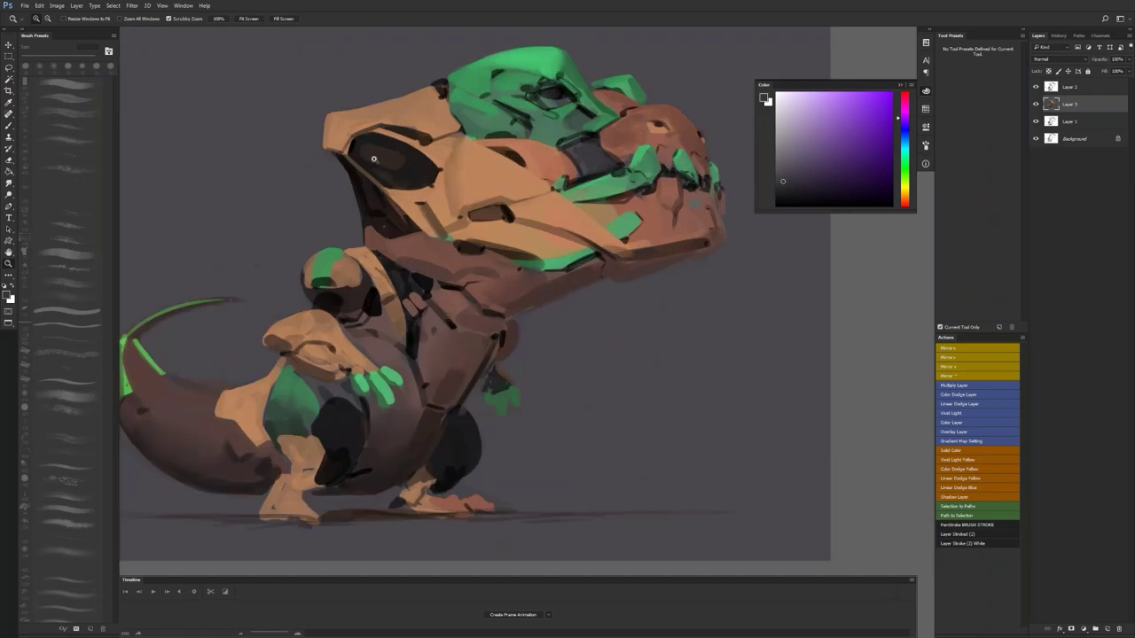
{"action": "key", "text": "b"}
{"action": "key", "text": "d"}
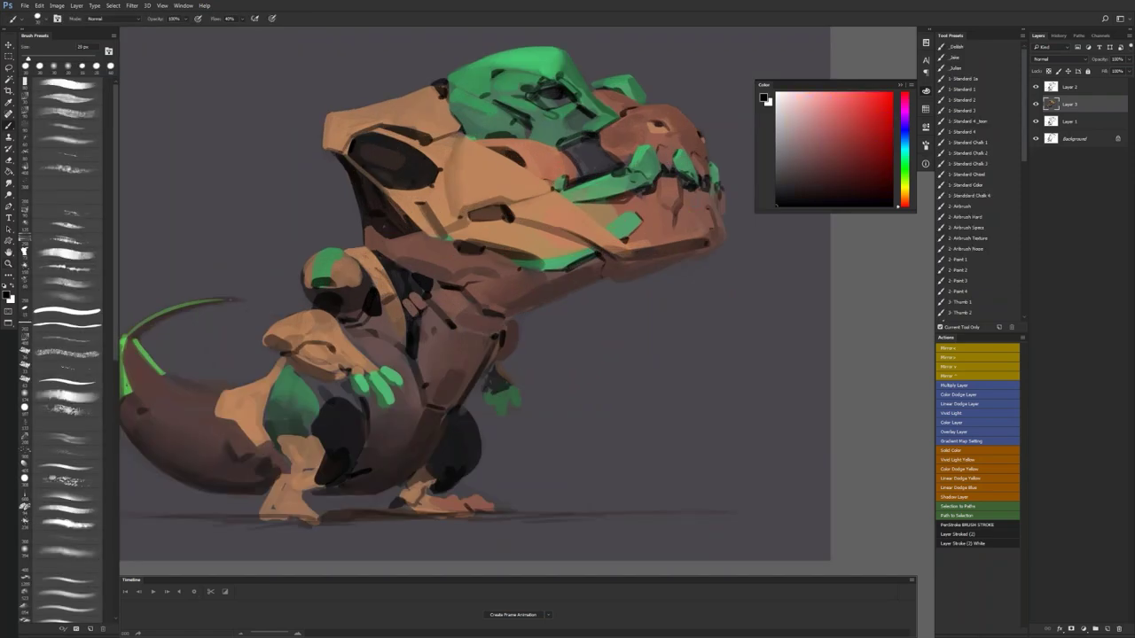
{"action": "key", "text": "z"}
{"action": "left_click", "coordinate": [516, 258], "text": "alt"}
{"action": "left_click", "coordinate": [516, 258], "text": "alt"}
{"action": "left_click_drag", "start_coordinate": [480, 316], "coordinate": [447, 317]}
{"action": "key", "text": "b"}
{"action": "key", "text": "ctrl+shift+h"}
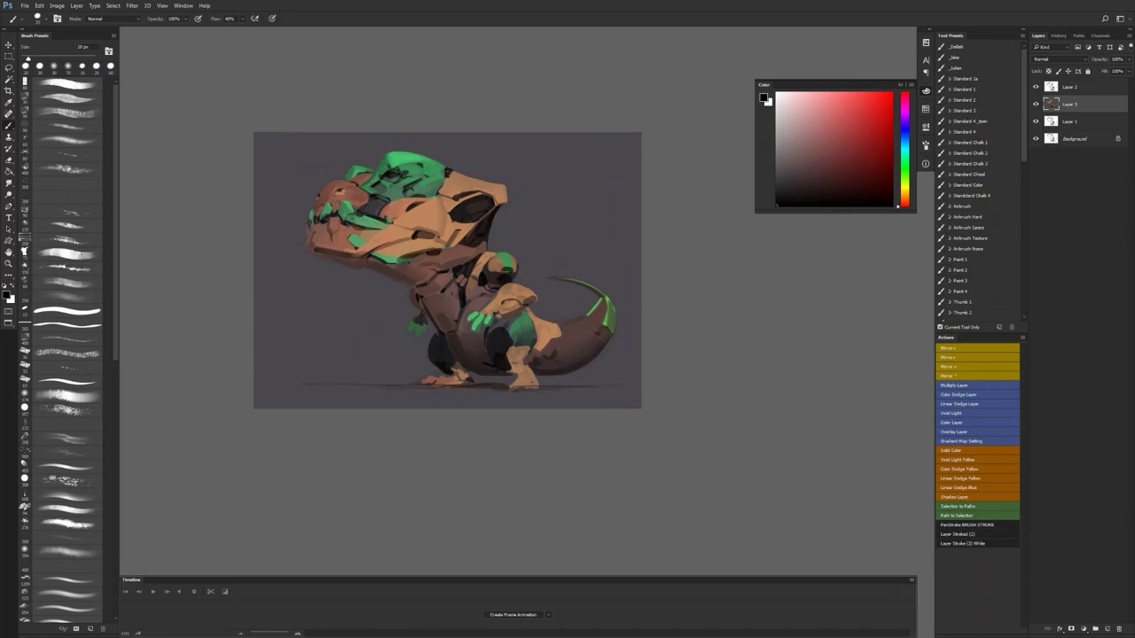
Step: Paint a black accent where the snout meets the green upper fang, and mirror the canvas
{"action": "key", "text": "z"}
{"action": "left_click", "coordinate": [439, 237]}
{"action": "left_click", "coordinate": [438, 238]}
{"action": "left_click_drag", "start_coordinate": [283, 152], "coordinate": [401, 187]}
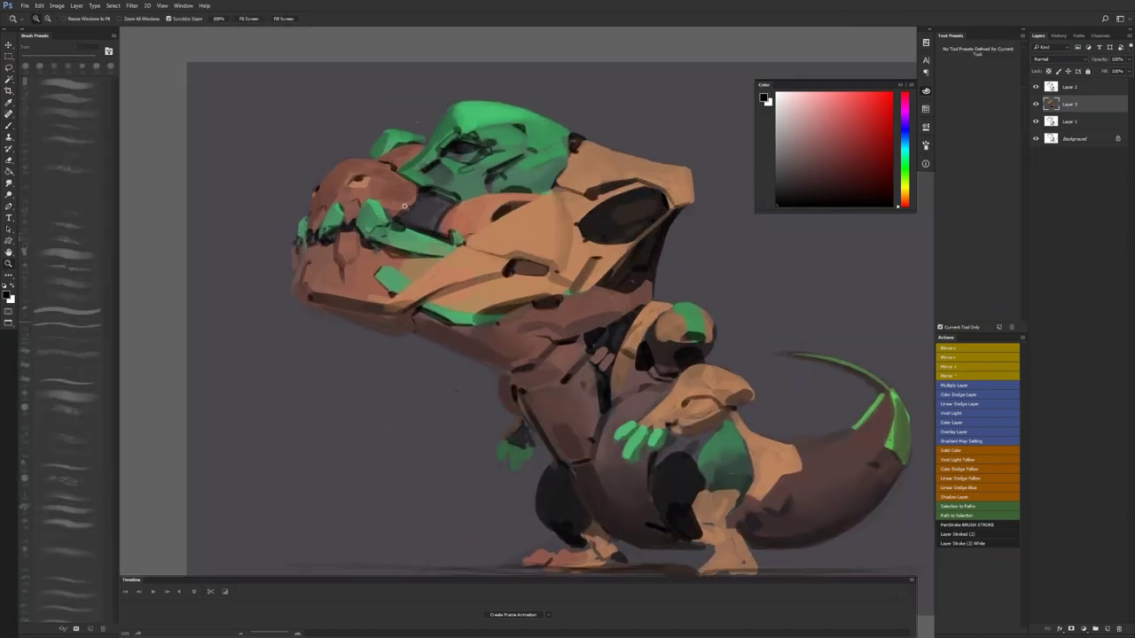
{"action": "key", "text": "b"}
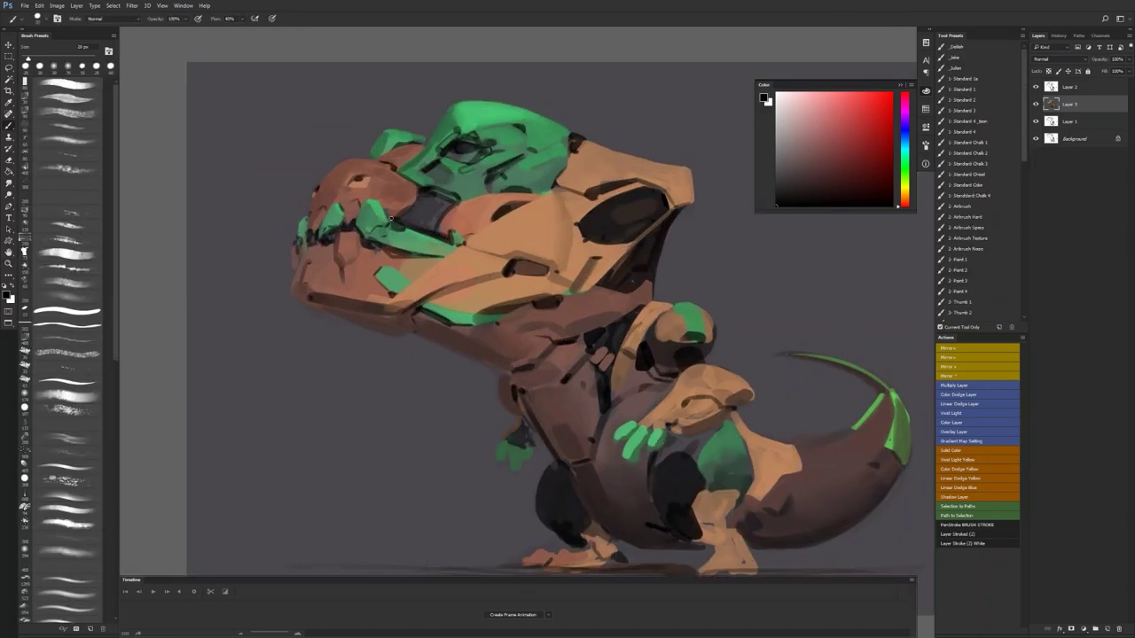
{"action": "left_click_drag", "start_coordinate": [409, 206], "coordinate": [394, 216]}
{"action": "left_click_drag", "start_coordinate": [599, 314], "coordinate": [319, 288]}
{"action": "key", "text": "F1"}
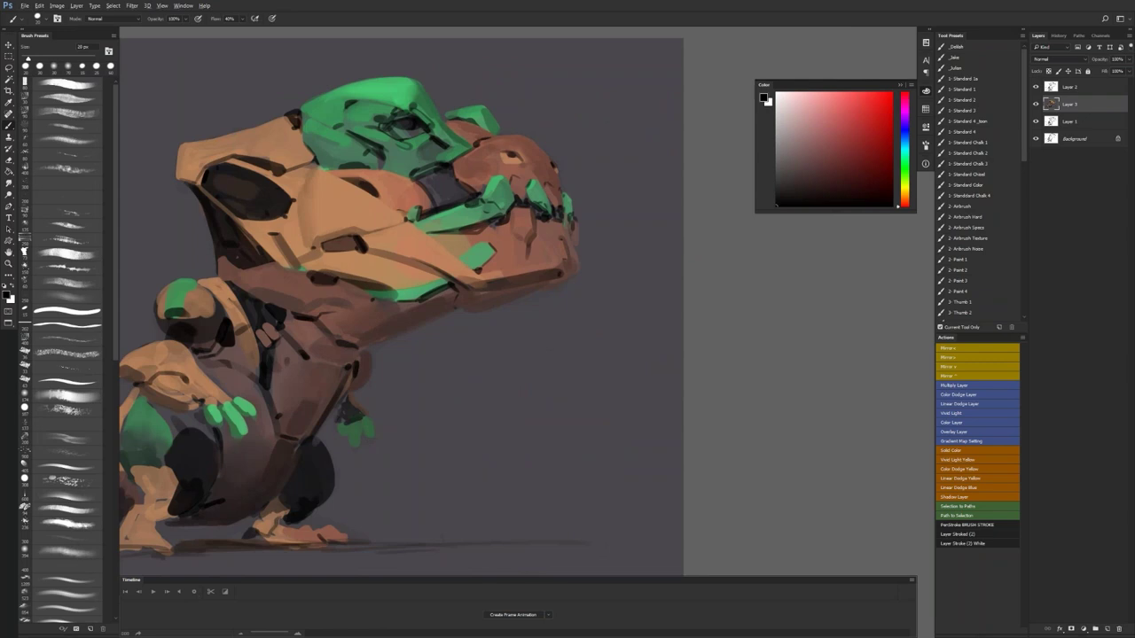
Step: Touch up the nostril and snout with orange and brown tones sampled from the head
{"action": "left_click", "coordinate": [508, 158], "text": "alt"}
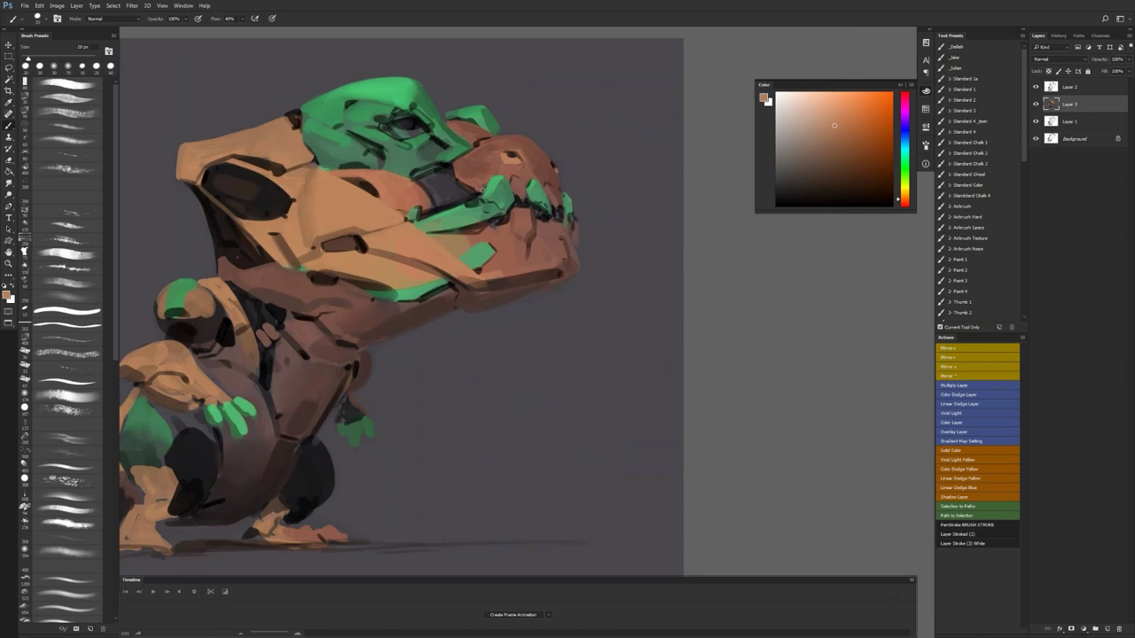
{"action": "left_click", "coordinate": [480, 188], "text": "alt"}
{"action": "left_click", "coordinate": [485, 236], "text": "alt"}
{"action": "left_click", "coordinate": [485, 237], "text": "alt"}
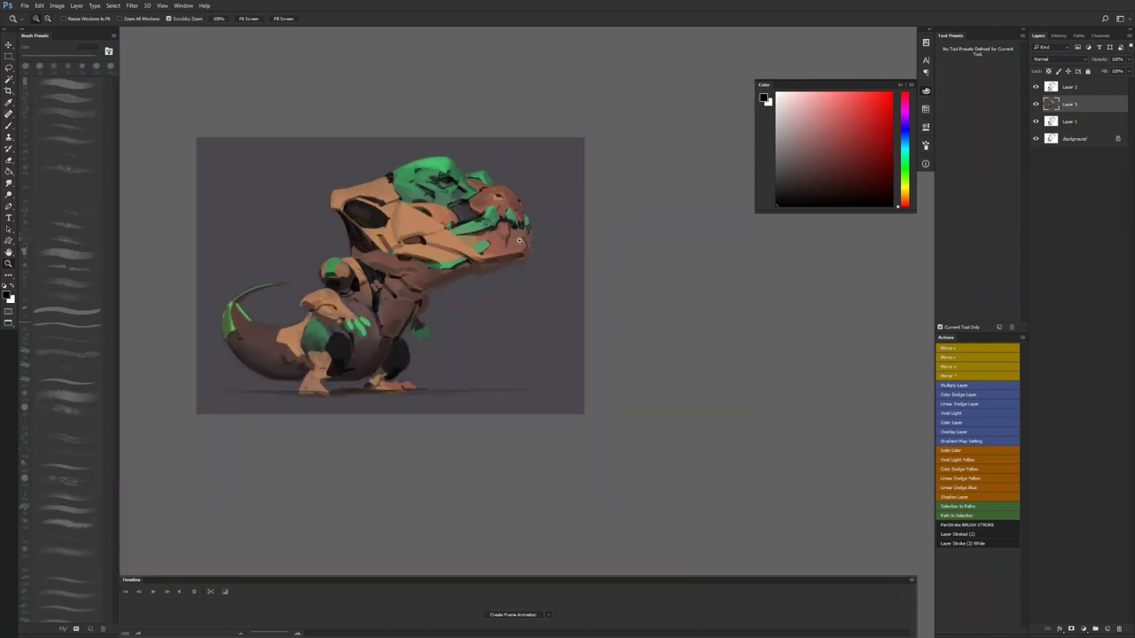
{"action": "left_click", "coordinate": [518, 241]}
{"action": "key", "text": "b"}
{"action": "left_click", "coordinate": [480, 148], "text": "alt"}
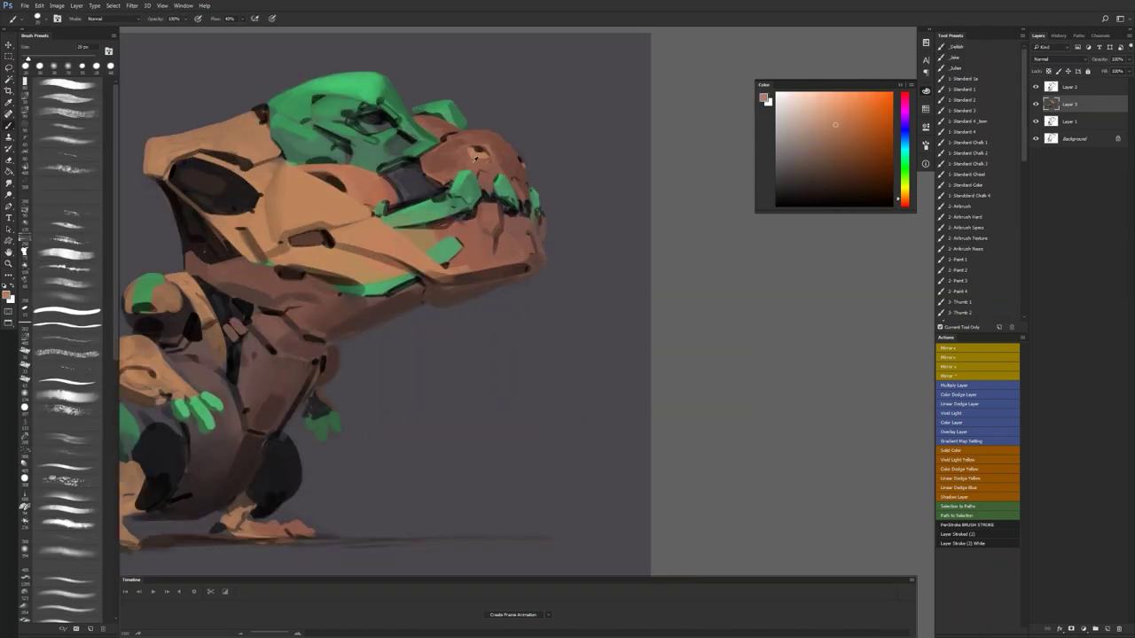
Step: Add fine black accents to the snout and nostril with a 10 px brush, and mirror the canvas
{"action": "left_click", "coordinate": [54, 65]}
{"action": "key", "text": "d"}
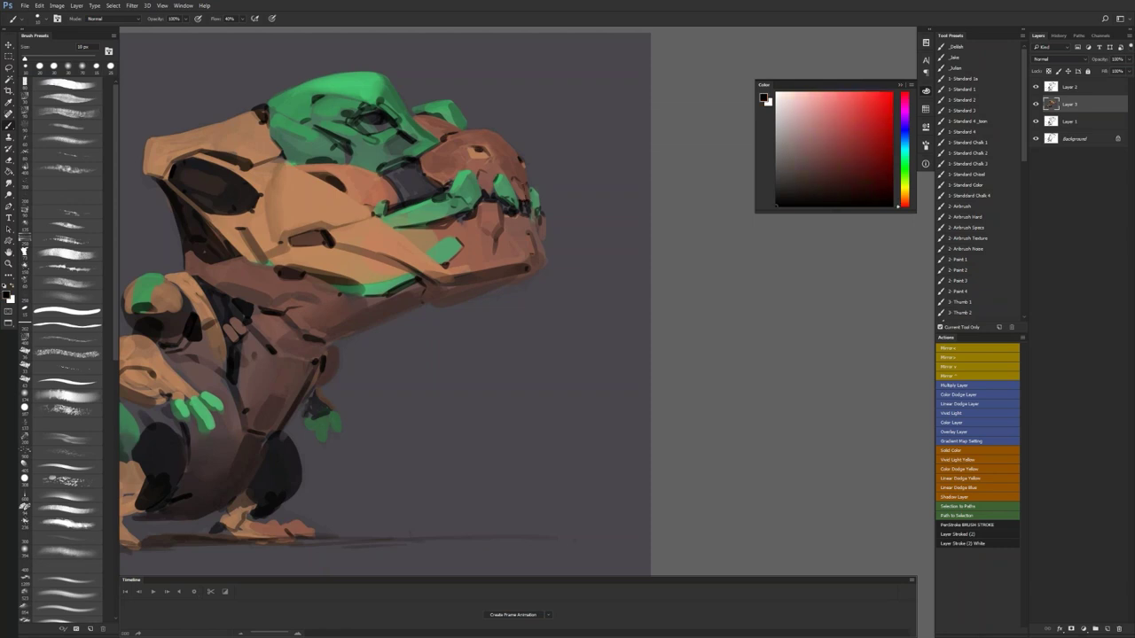
{"action": "key", "text": "]"}
{"action": "key", "text": "z"}
{"action": "key", "text": "ctrl+minus"}
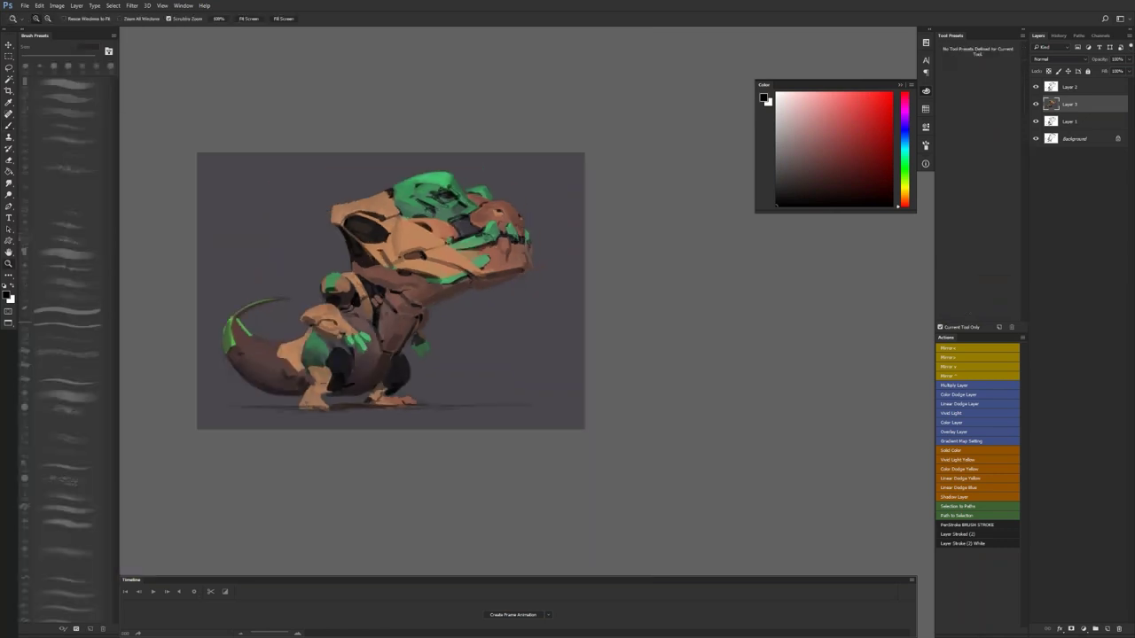
{"action": "key", "text": "F1"}
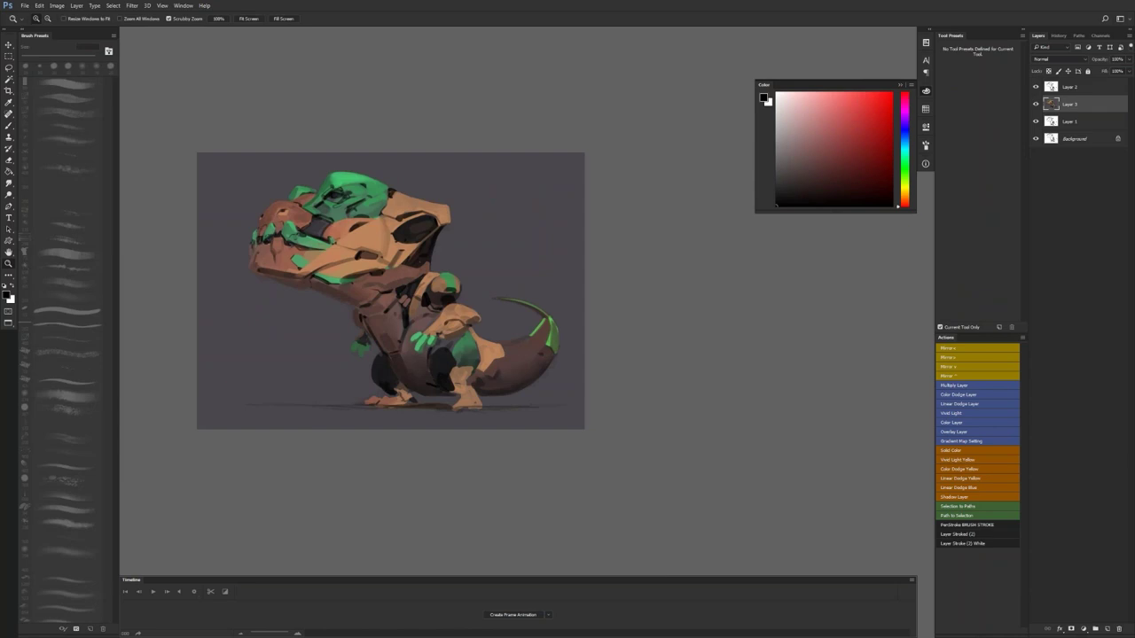
Step: Refine the near hand's green claws with sampled greens, and separate them from the hand with black accents
{"action": "key", "text": "b"}
{"action": "key", "text": "ctrl+plus"}
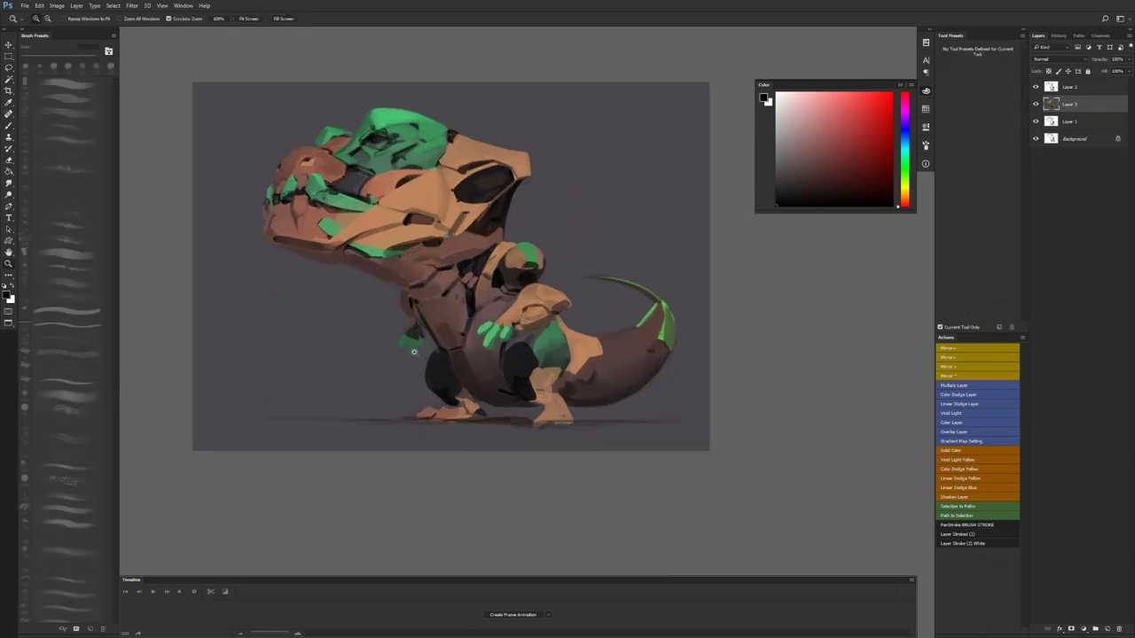
{"action": "key", "text": "ctrl+plus"}
{"action": "left_click", "coordinate": [514, 324], "text": "alt"}
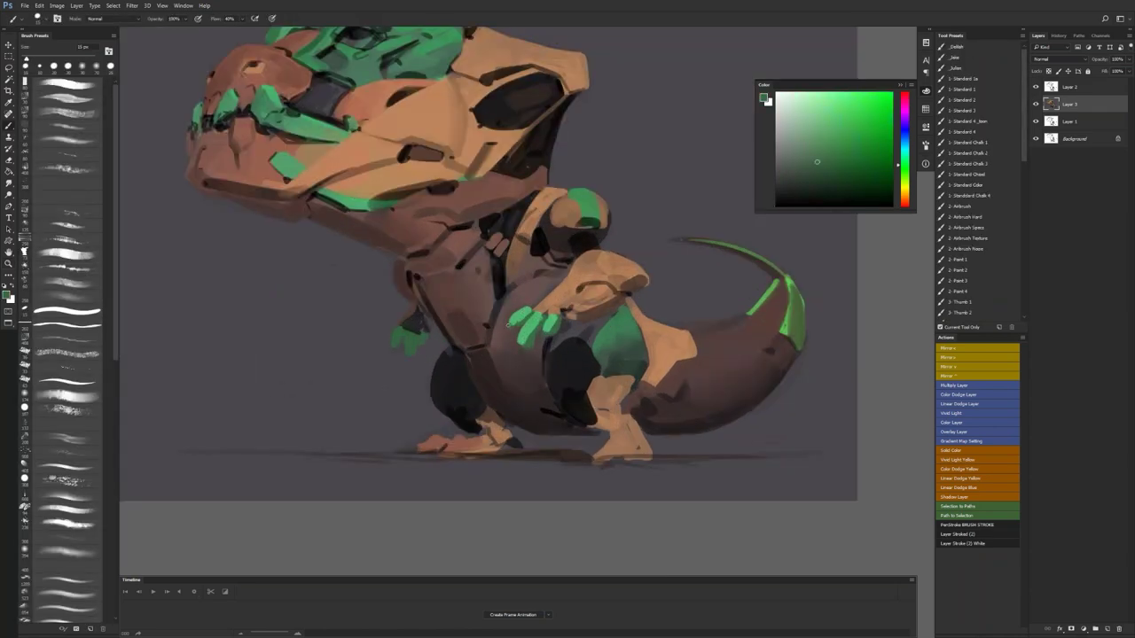
{"action": "left_click", "coordinate": [530, 310], "text": "alt"}
{"action": "key", "text": "]"}
{"action": "left_click", "coordinate": [536, 305], "text": "alt"}
{"action": "left_click", "coordinate": [535, 305], "text": "alt"}
{"action": "key", "text": "d"}
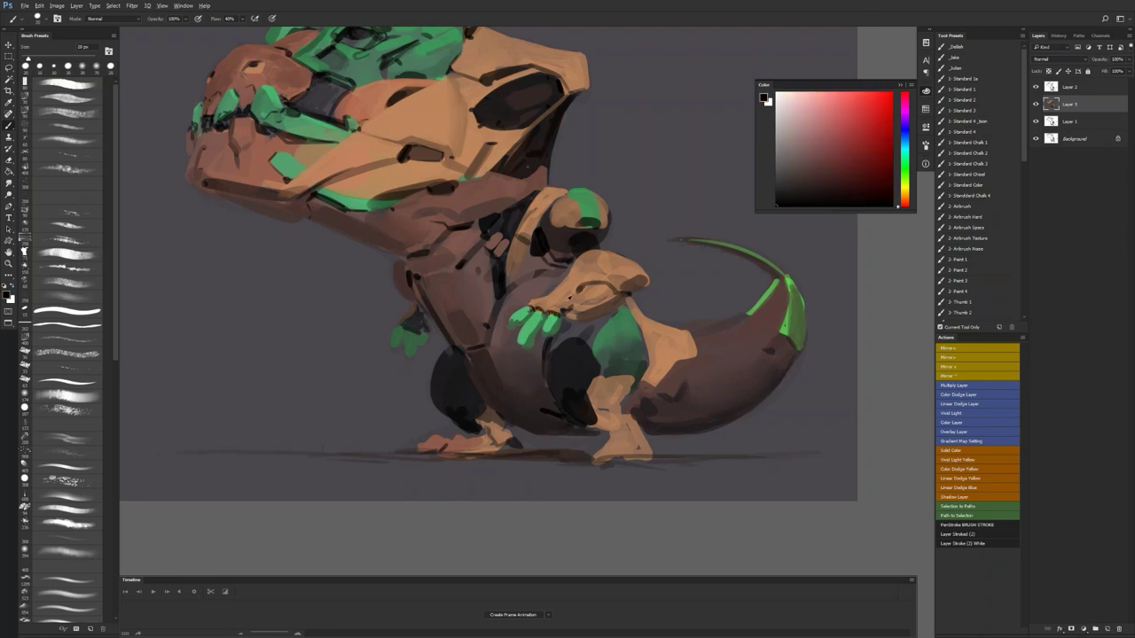
Step: Smooth the near forearm and hand with sampled orange-browns using a larger brush, and mirror the canvas
{"action": "left_click", "coordinate": [570, 298], "text": "alt"}
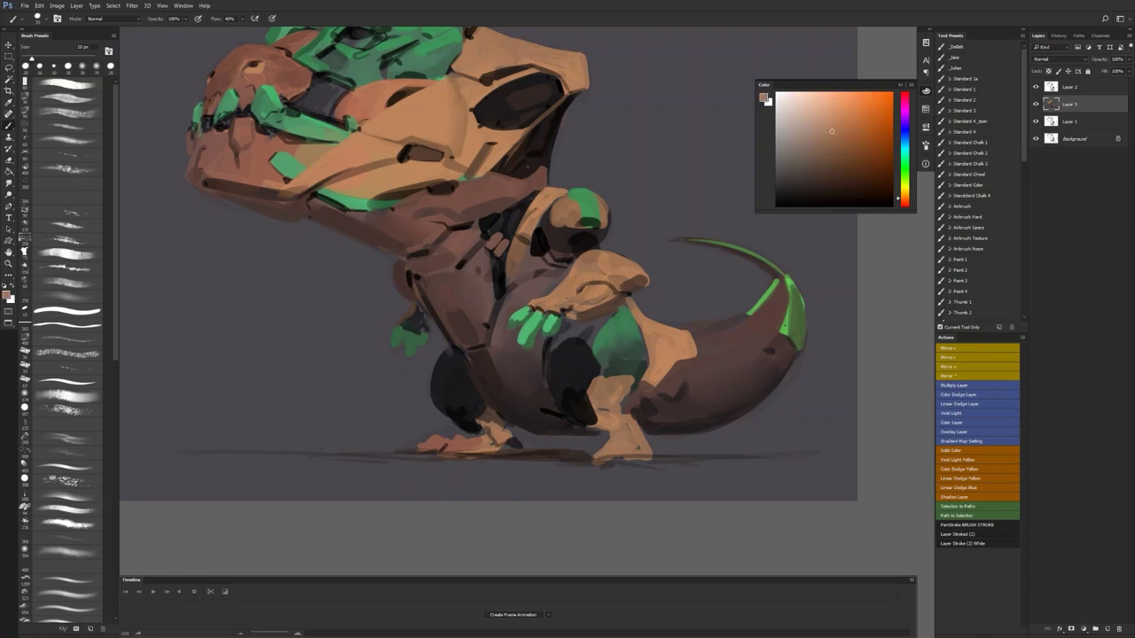
{"action": "key", "text": "bracketright"}
{"action": "key", "text": "bracketright"}
{"action": "key", "text": "bracketright"}
{"action": "key", "text": "bracketright"}
{"action": "key", "text": "bracketright"}
{"action": "left_click", "coordinate": [581, 313], "text": "alt"}
{"action": "left_click", "coordinate": [581, 313], "text": "alt"}
{"action": "left_click", "coordinate": [582, 313], "text": "alt"}
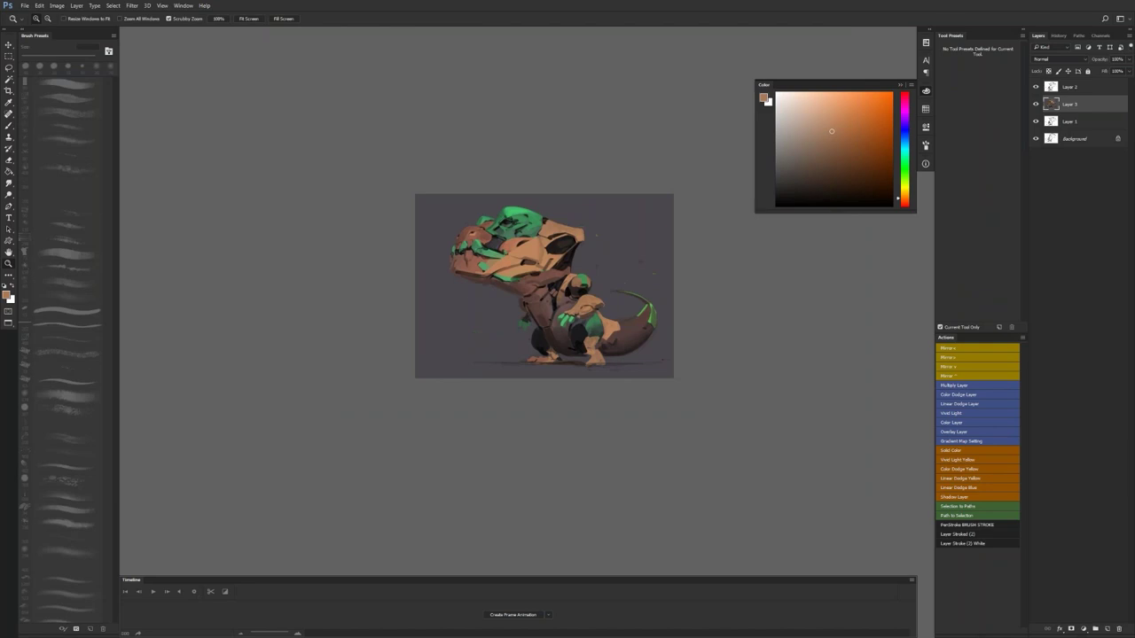
{"action": "key", "text": "F2"}
Step: Clean up the belly around the near hand's claws with sampled dark browns and a smaller brush
{"action": "left_click", "coordinate": [545, 333], "text": "ctrl"}
{"action": "left_click", "coordinate": [545, 332], "text": "ctrl"}
{"action": "left_click", "coordinate": [551, 344], "text": "ctrl"}
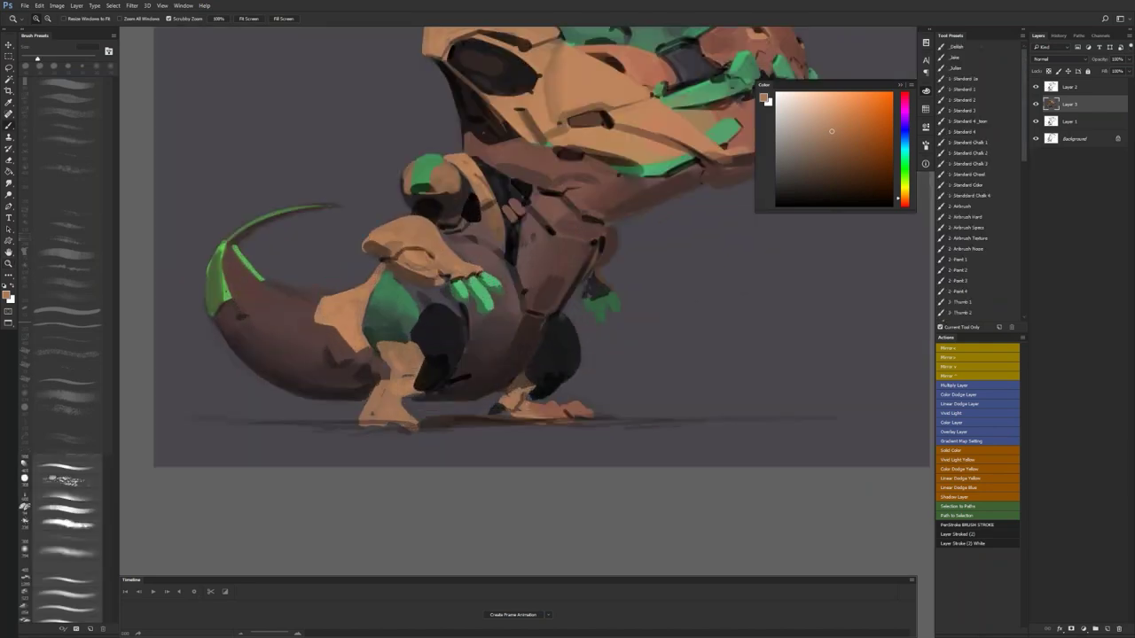
{"action": "left_click", "coordinate": [485, 319], "text": "alt"}
{"action": "key", "text": "bracketleft"}
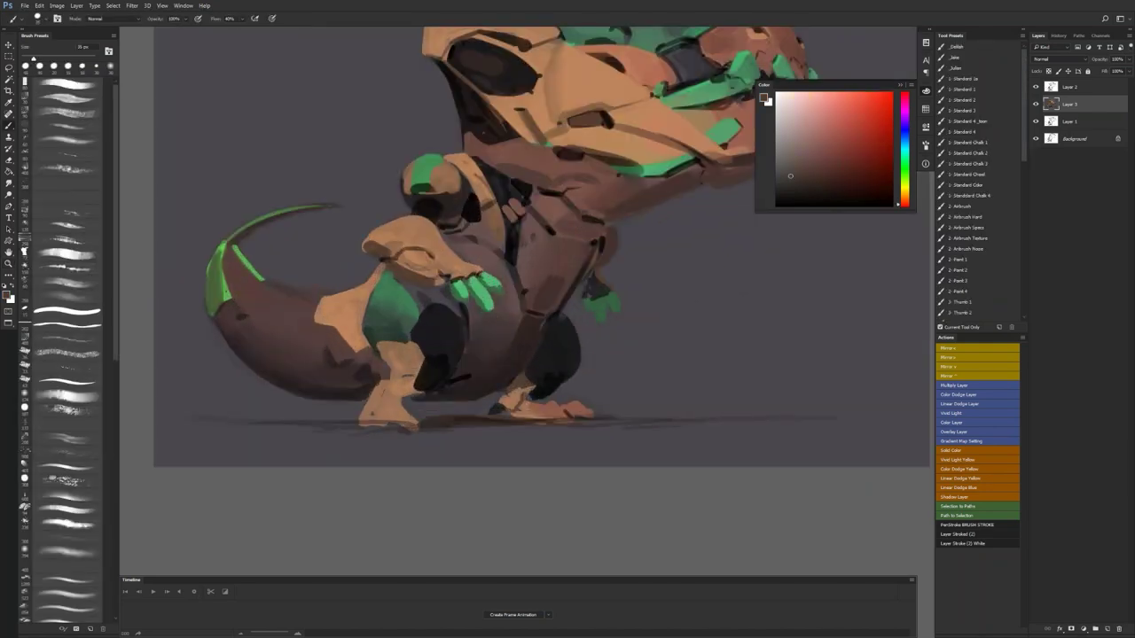
{"action": "left_click", "coordinate": [506, 302], "text": "alt"}
{"action": "key", "text": "bracketleft"}
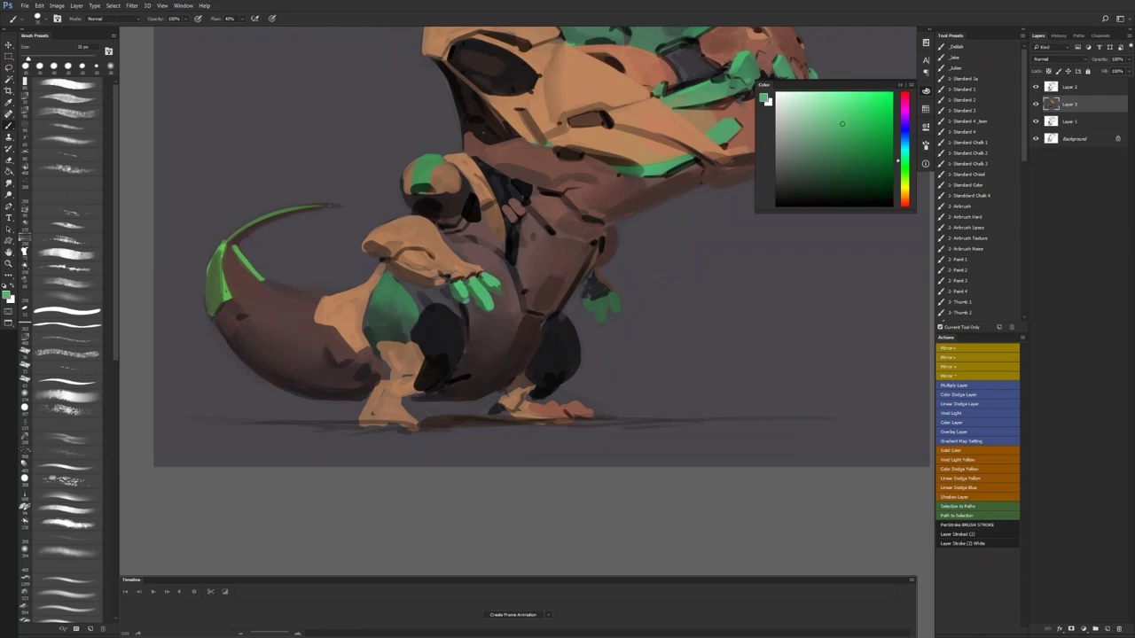
Step: Mirror the canvas and refine the shoulder ball's green stripe and the orange-brown surface around it with sampled colours
{"action": "key", "text": "z"}
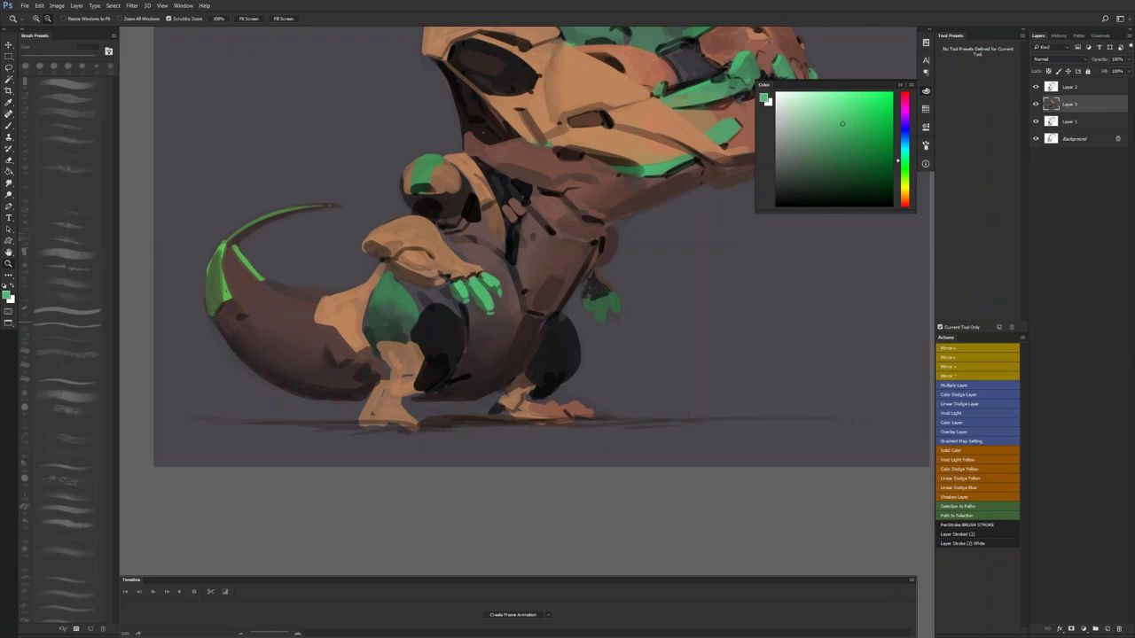
{"action": "left_click_drag", "start_coordinate": [577, 382], "coordinate": [490, 388]}
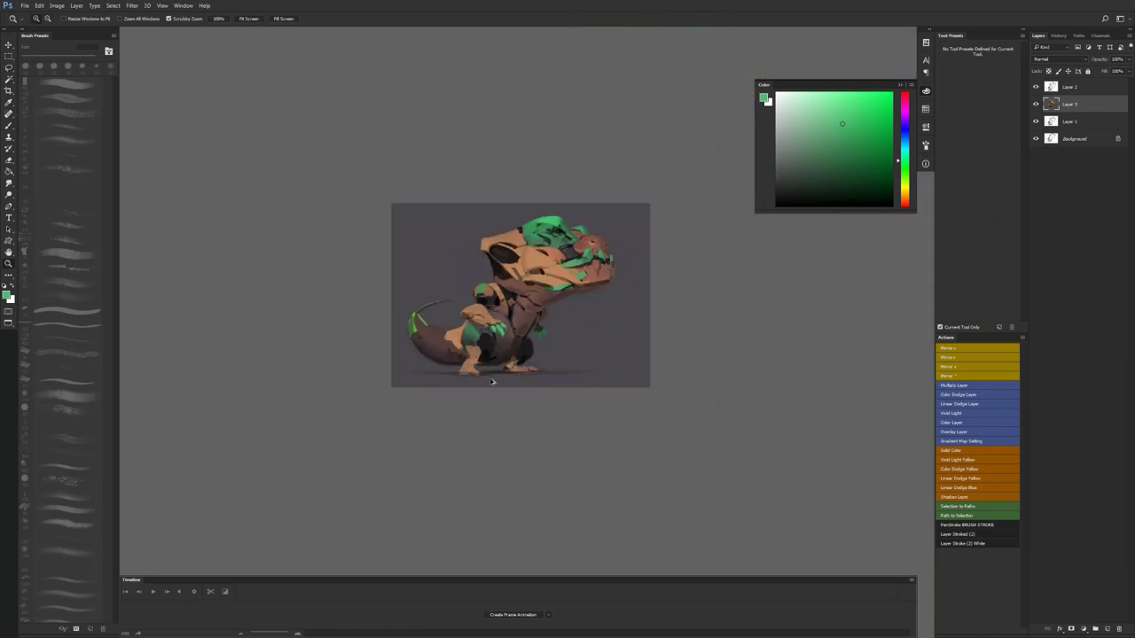
{"action": "mouse_move", "coordinate": [503, 353]}
{"action": "left_mouse_down"}
{"action": "mouse_move", "coordinate": [509, 308]}
{"action": "mouse_move", "coordinate": [402, 372]}
{"action": "left_mouse_up"}
{"action": "key", "text": "b"}
{"action": "left_click", "coordinate": [499, 365], "text": "alt"}
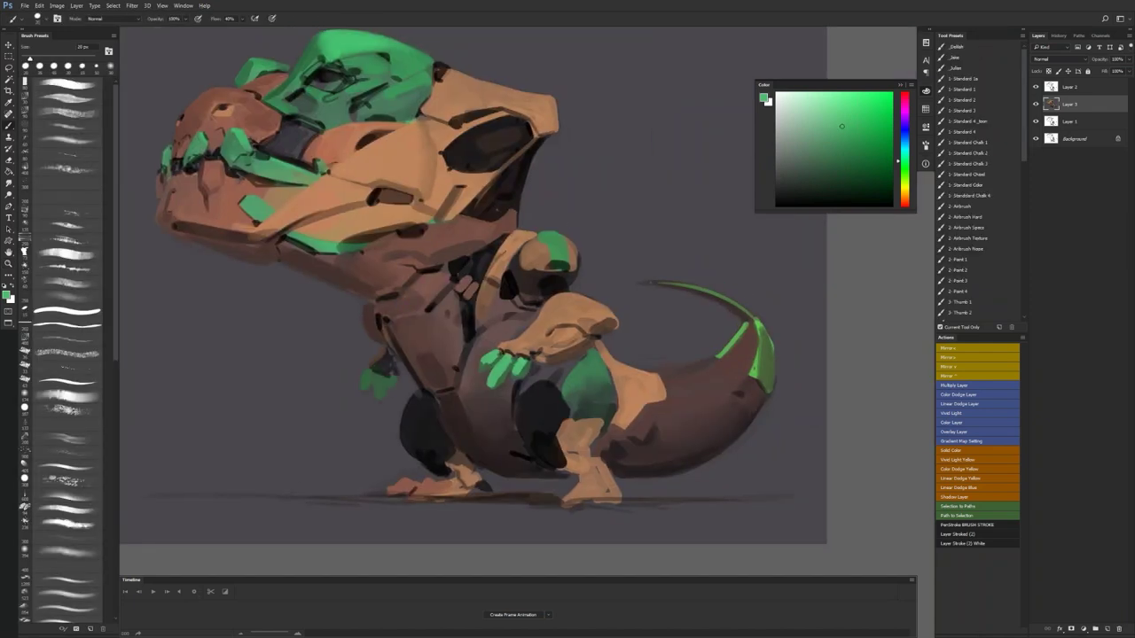
{"action": "left_click_drag", "start_coordinate": [539, 238], "coordinate": [559, 237]}
{"action": "left_click", "coordinate": [560, 250], "text": "alt"}
{"action": "left_click", "coordinate": [539, 258], "text": "alt"}
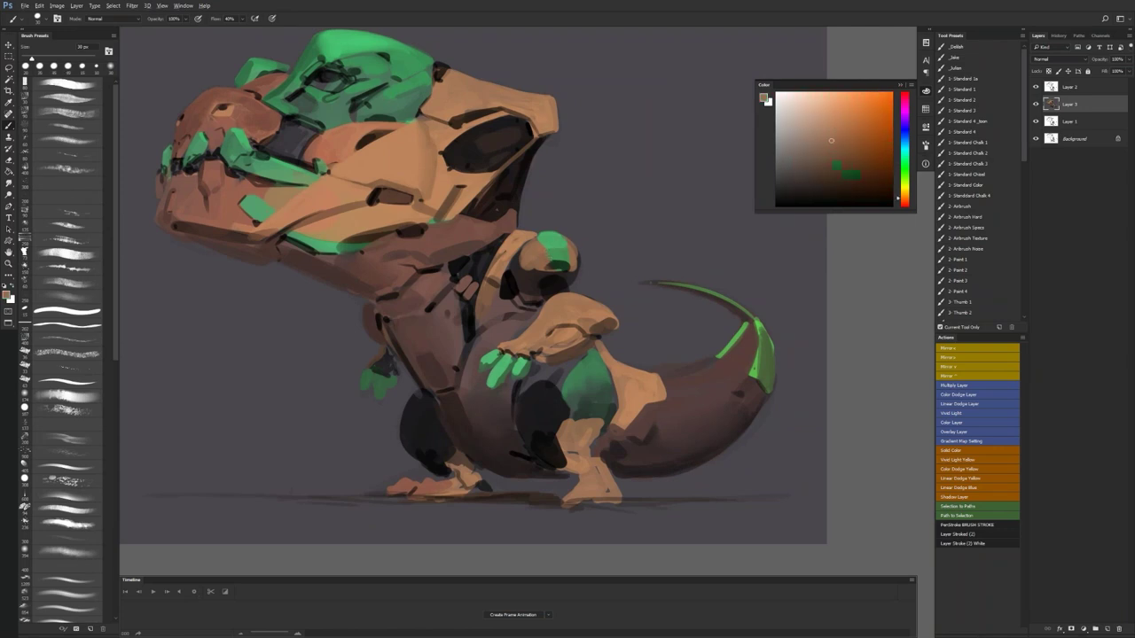
Step: Clean up the shoulder ball's outer edge with a smaller brush, and add black accents to its shadowed lower part
{"action": "key", "text": "r"}
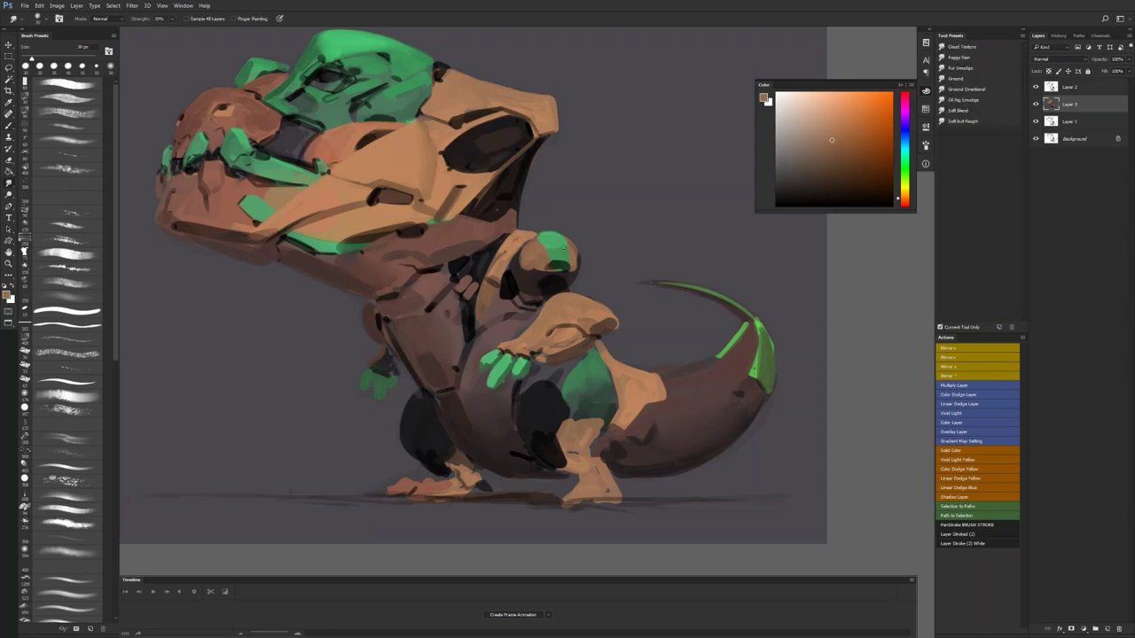
{"action": "key", "text": "b"}
{"action": "key", "text": "comma"}
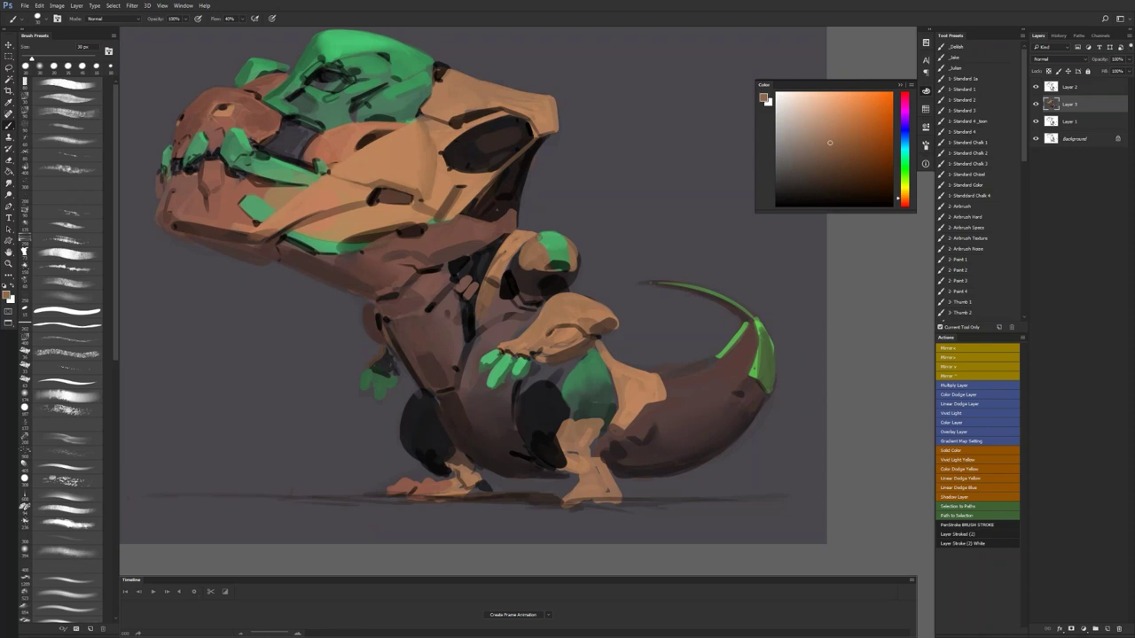
{"action": "key", "text": "comma"}
{"action": "left_click_drag", "start_coordinate": [578, 257], "coordinate": [578, 269]}
{"action": "key", "text": "d"}
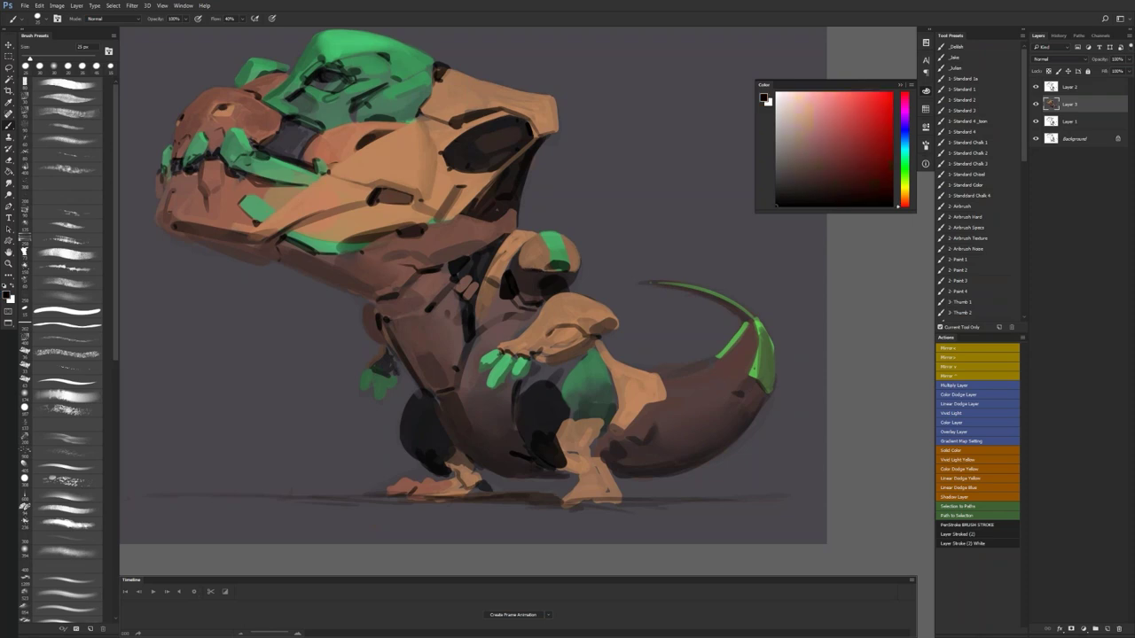
{"action": "left_click_drag", "start_coordinate": [515, 260], "coordinate": [514, 279]}
Step: Shade the shoulder ball beside the orange collar with sampled reddish browns, using a larger brush
{"action": "left_click", "coordinate": [249, 118], "text": "alt"}
{"action": "key", "text": "bracketright"}
{"action": "mouse_move", "coordinate": [521, 266]}
{"action": "left_mouse_down"}
{"action": "mouse_move", "coordinate": [534, 287]}
{"action": "mouse_move", "coordinate": [527, 274]}
{"action": "left_mouse_up"}
{"action": "key", "text": "bracketright"}
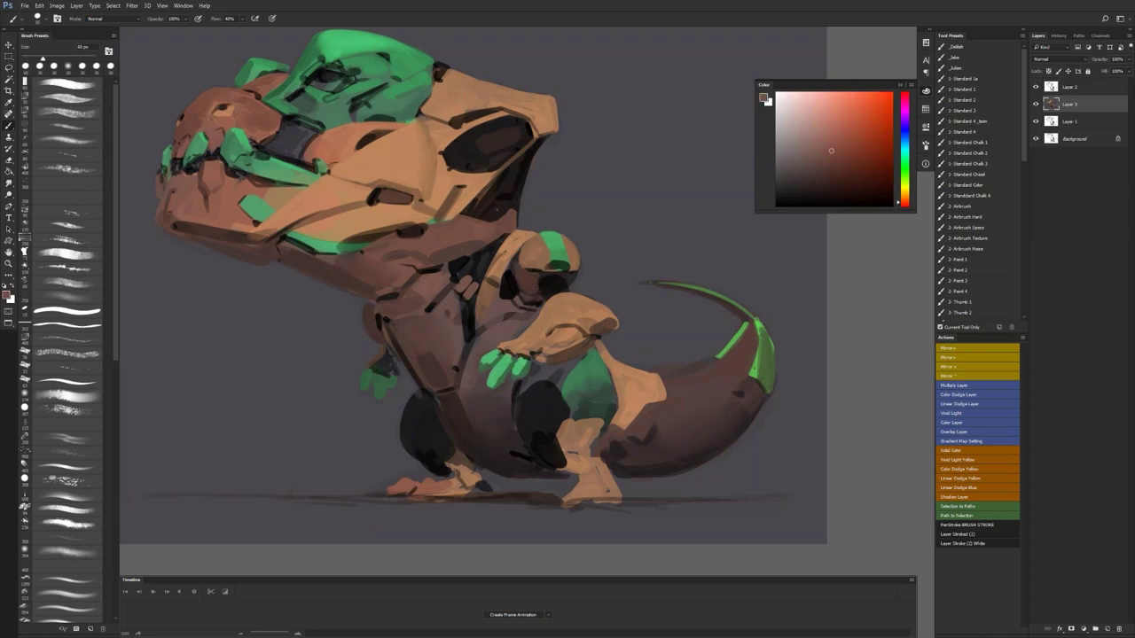
{"action": "left_click", "coordinate": [533, 274], "text": "alt"}
{"action": "left_click_drag", "start_coordinate": [522, 247], "coordinate": [522, 261]}
Step: Mirror the canvas and refine the shoulder ball's underside with dark brown and black, using a smaller brush
{"action": "key", "text": "z"}
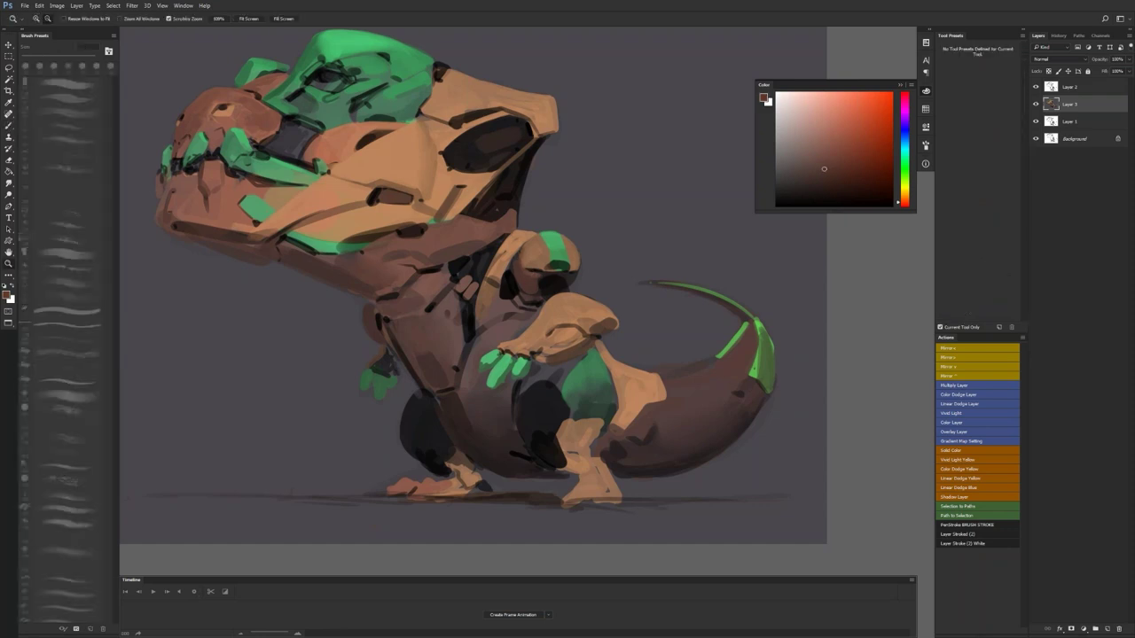
{"action": "left_click_drag", "start_coordinate": [546, 307], "coordinate": [444, 312]}
{"action": "key", "text": "F2"}
{"action": "key", "text": "z"}
{"action": "left_click_drag", "start_coordinate": [518, 318], "coordinate": [620, 317]}
{"action": "left_click", "coordinate": [408, 262], "text": "alt"}
{"action": "key", "text": "bracketleft"}
{"action": "key", "text": "bracketleft"}
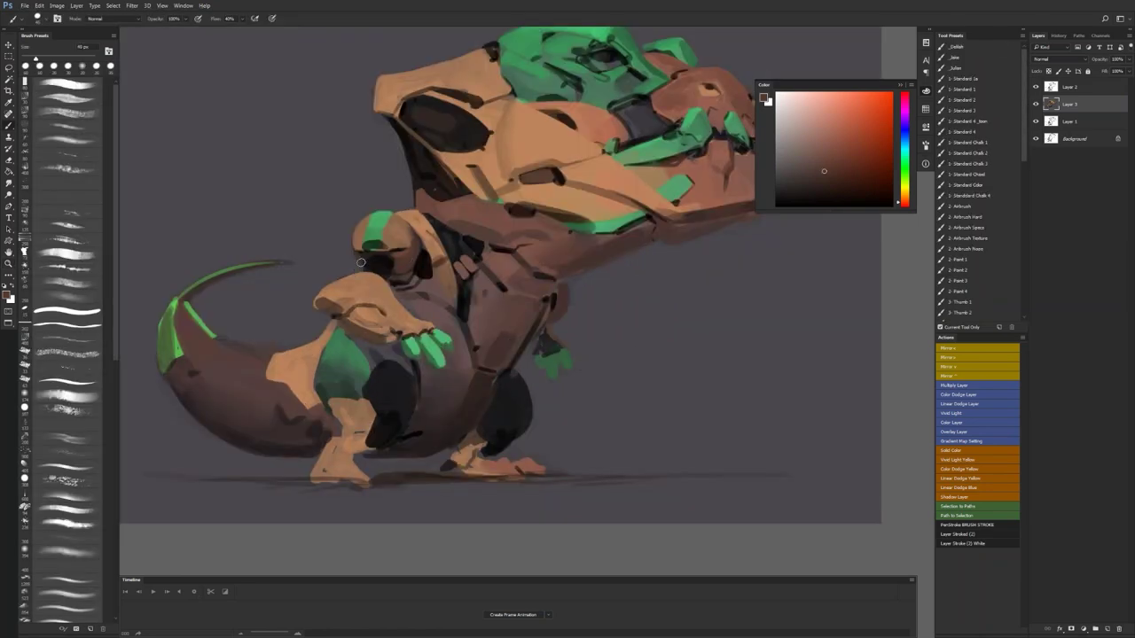
{"action": "key", "text": "d"}
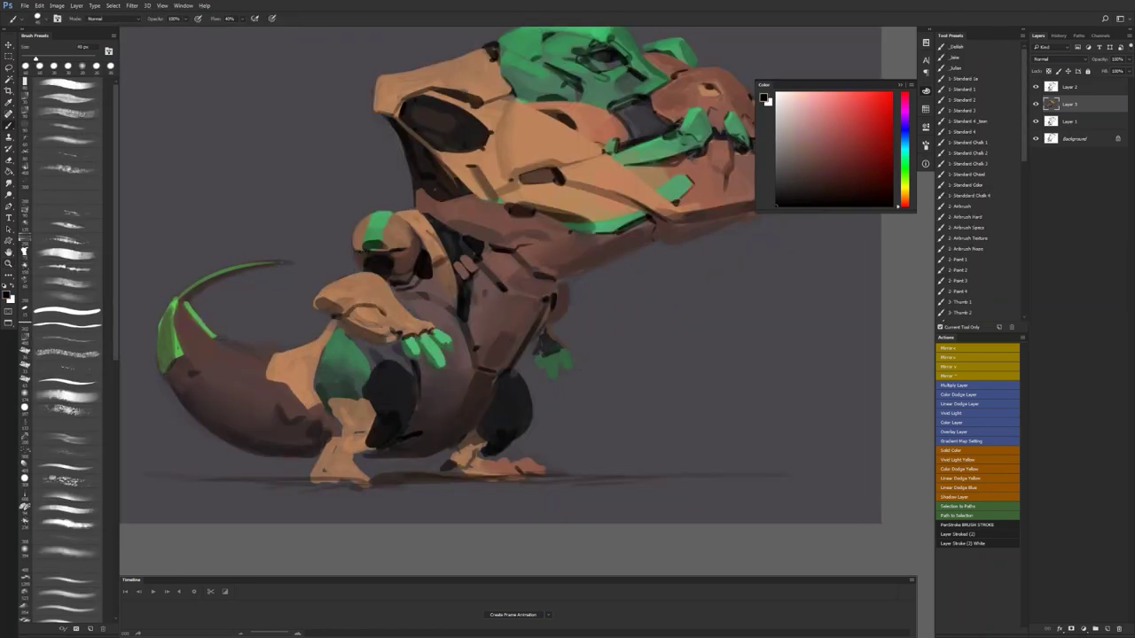
Step: Touch up the orange collar beside the shoulder with sampled orange-browns, and soften it with the Smudge tool
{"action": "left_click", "coordinate": [356, 418], "text": "alt"}
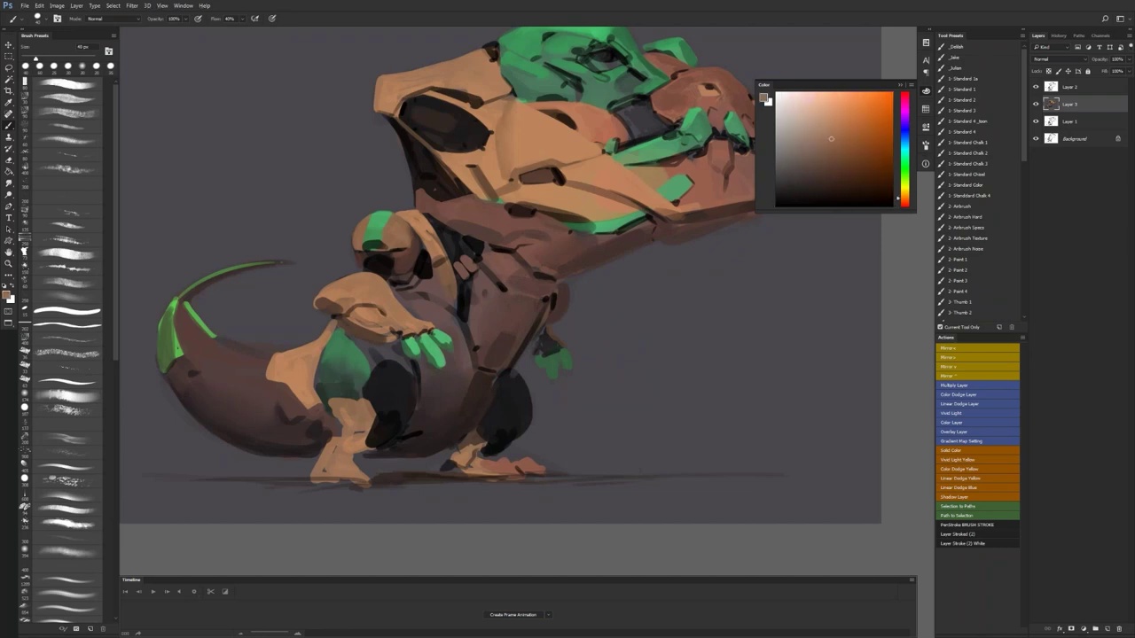
{"action": "left_click", "coordinate": [419, 221], "text": "alt"}
{"action": "key", "text": "r"}
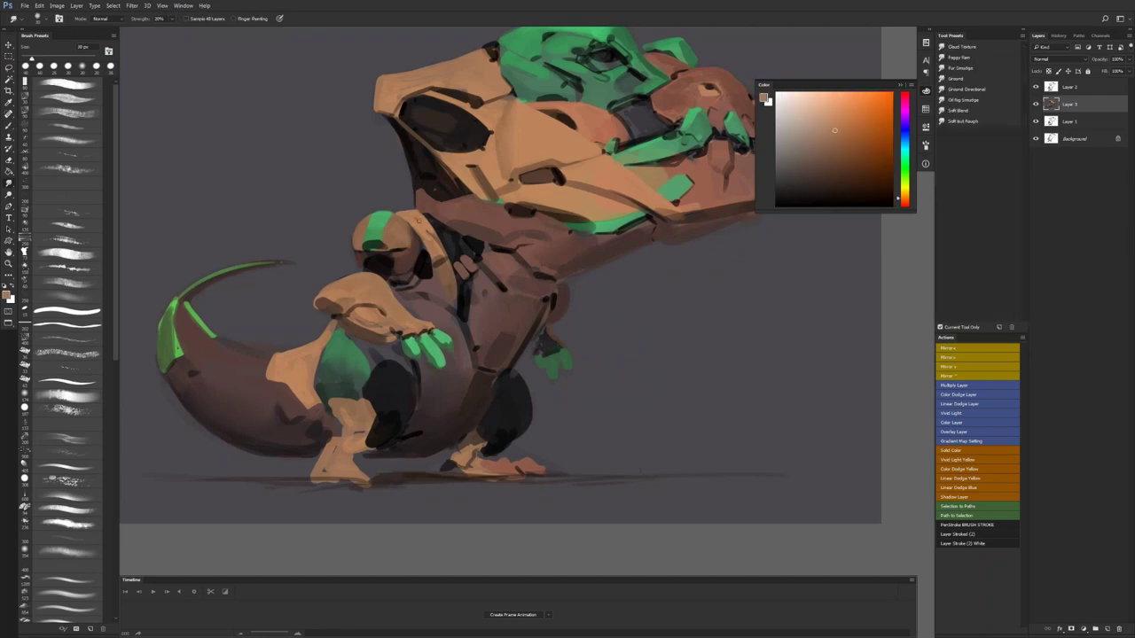
{"action": "key", "text": "bracketright"}
{"action": "key", "text": "b"}
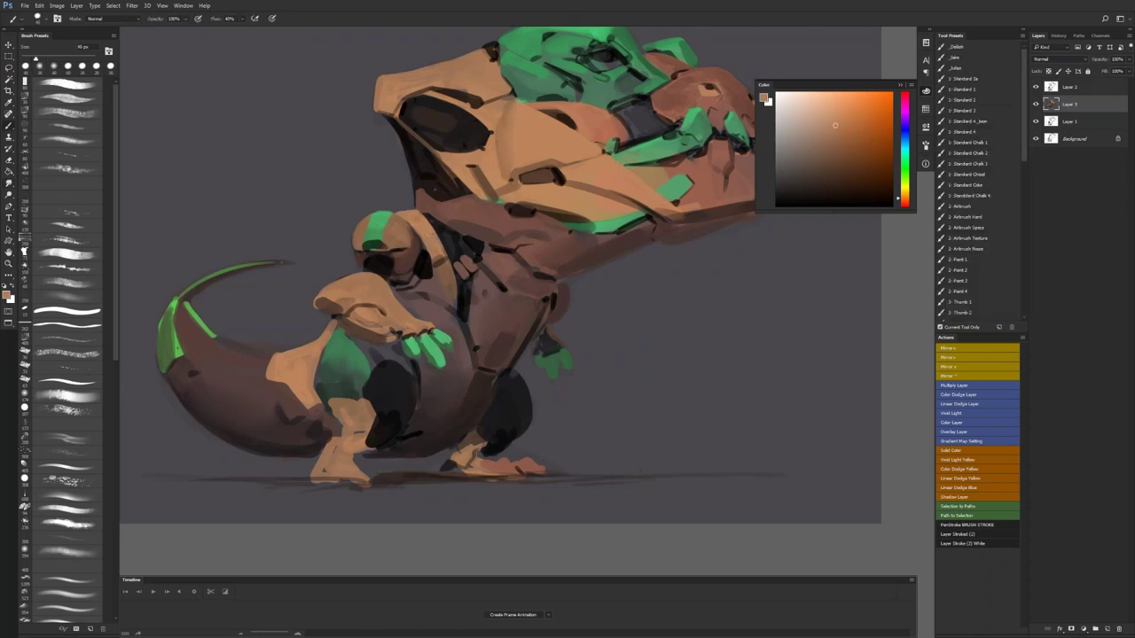
Step: Rework the back edge of the neck below the head frill with sampled reddish browns and a smaller brush
{"action": "left_click", "coordinate": [451, 201], "text": "alt"}
{"action": "left_click", "coordinate": [450, 202], "text": "alt"}
{"action": "left_click", "coordinate": [447, 202], "text": "alt"}
{"action": "left_click", "coordinate": [446, 203], "text": "alt"}
{"action": "key", "text": "bracketleft"}
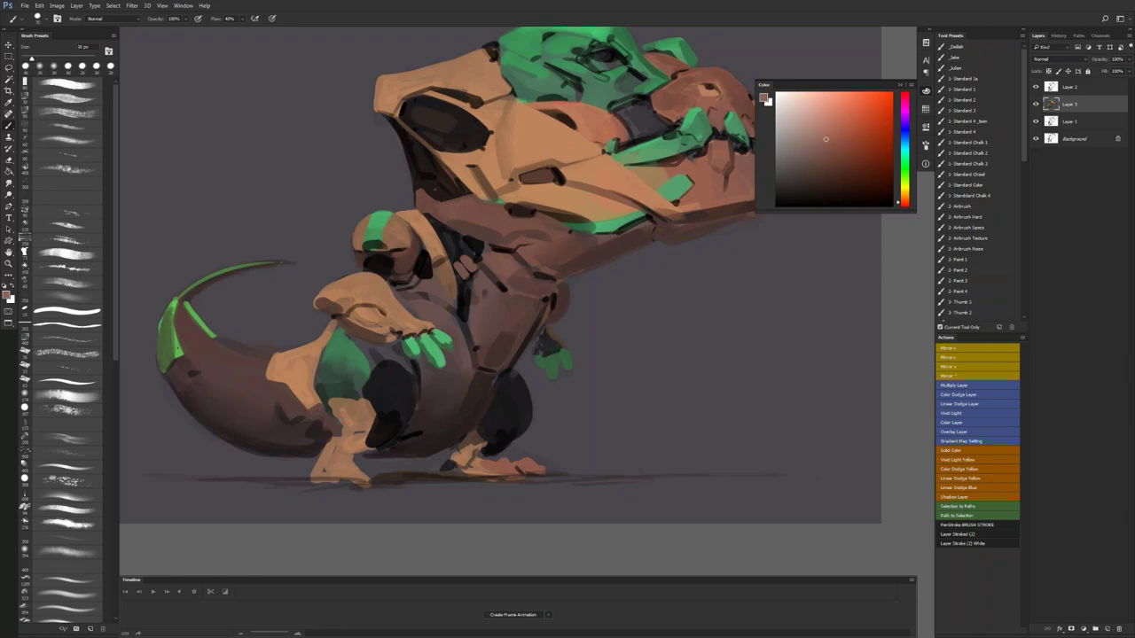
{"action": "key", "text": "bracketleft"}
Step: Touch up the rear corner of the head frill with a sampled light orange
{"action": "left_click_drag", "start_coordinate": [445, 201], "coordinate": [398, 274]}
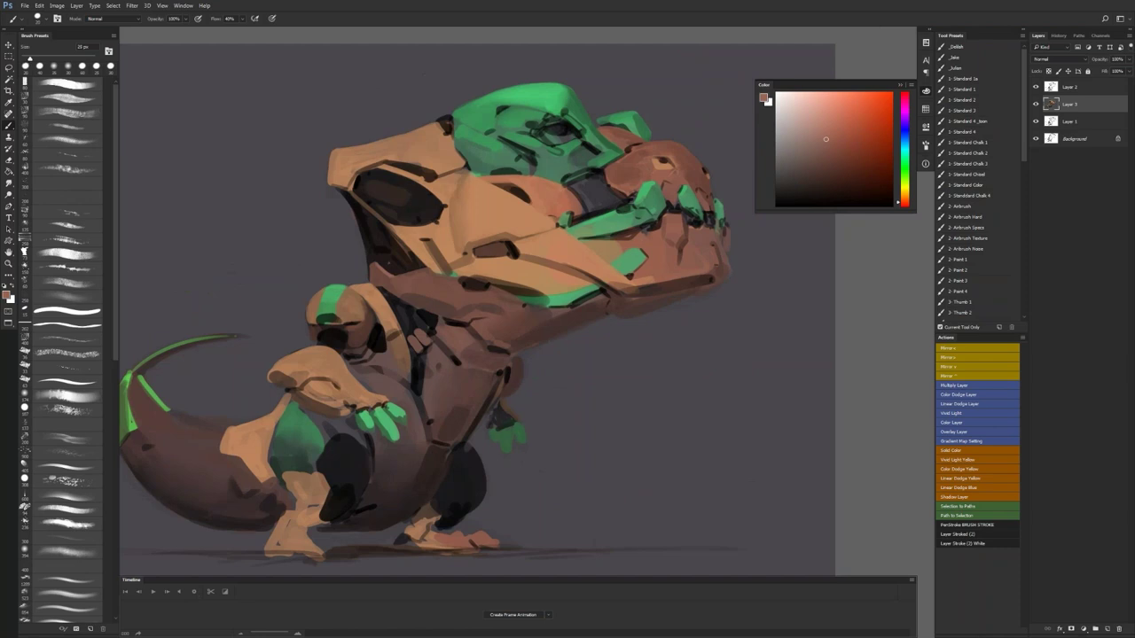
{"action": "left_click", "coordinate": [359, 155], "text": "alt"}
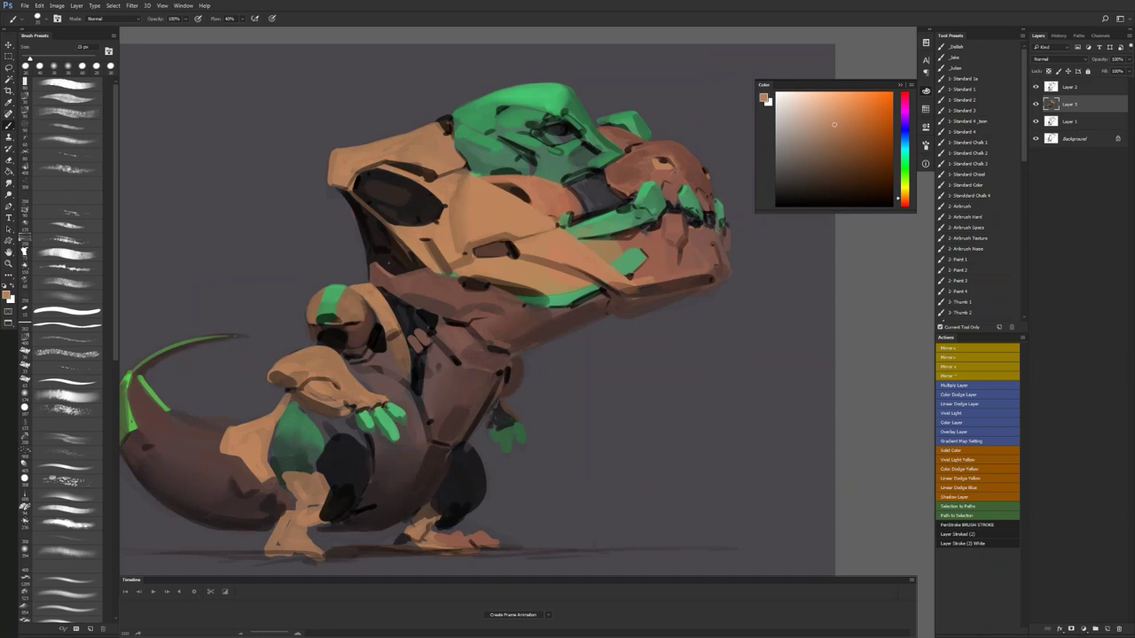
{"action": "key", "text": "r"}
Step: Mirror the canvas and examine the whole character at reduced size in full-screen view
{"action": "key", "text": "z"}
{"action": "left_click", "coordinate": [427, 181], "text": "alt"}
{"action": "left_click", "coordinate": [427, 181], "text": "alt"}
{"action": "left_click", "coordinate": [428, 181], "text": "alt"}
{"action": "key", "text": "F2"}
{"action": "key", "text": "f"}
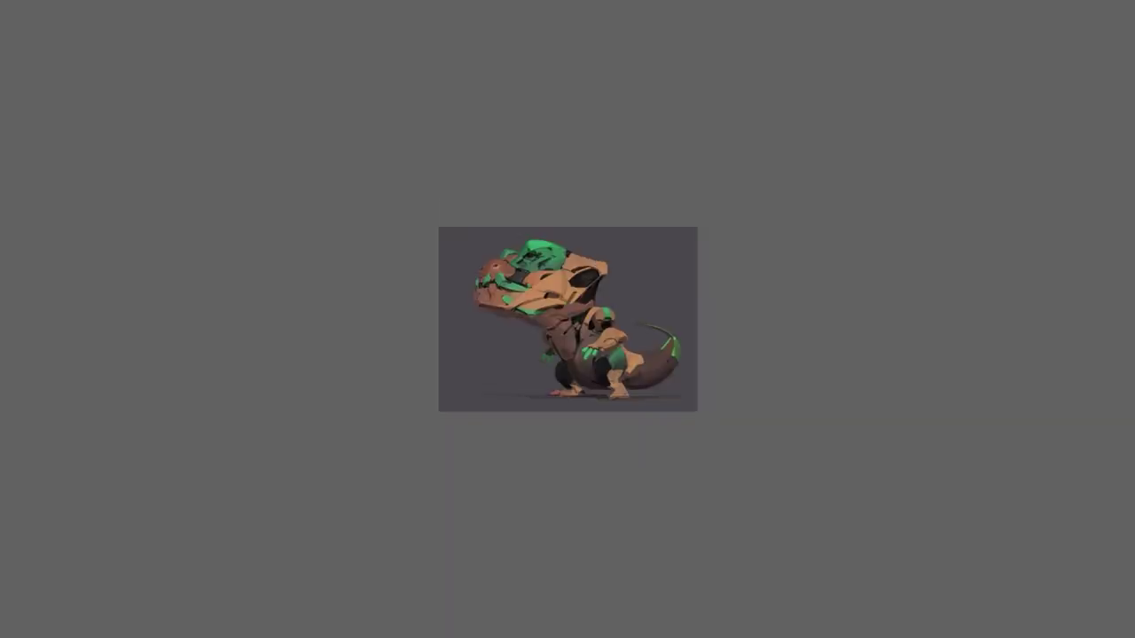
{"action": "key", "text": "f"}
{"action": "key", "text": "Tab"}
{"action": "key", "text": "ctrl+plus"}
{"action": "key", "text": "ctrl+plus"}
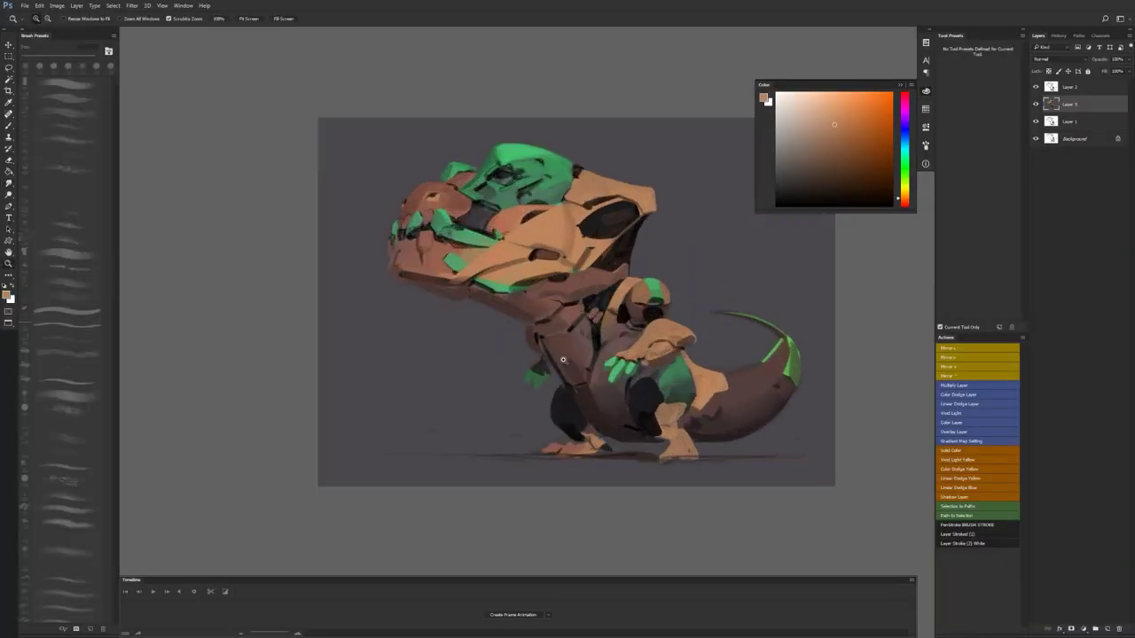
Step: Duplicate Layer 3, shift the copy's hue towards yellow and teal with saturation +29, and compare it with the previous colours
{"action": "key", "text": "ctrl+j"}
{"action": "key", "text": "ctrl+u"}
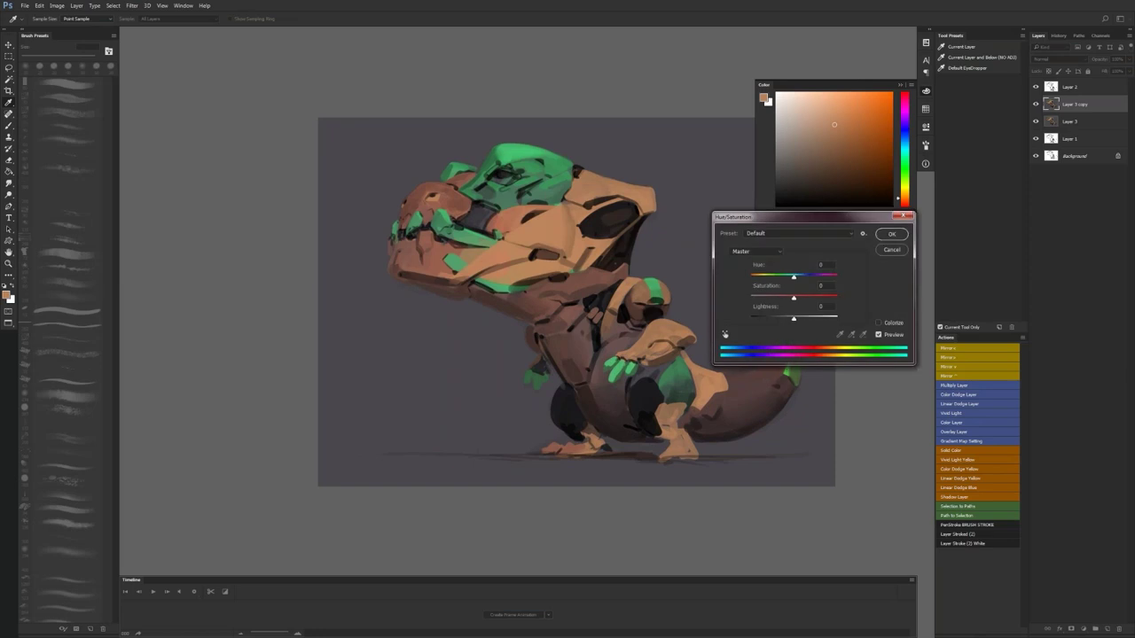
{"action": "mouse_move", "coordinate": [795, 280]}
{"action": "left_mouse_down"}
{"action": "mouse_move", "coordinate": [807, 278]}
{"action": "mouse_move", "coordinate": [789, 279]}
{"action": "mouse_move", "coordinate": [806, 278]}
{"action": "mouse_move", "coordinate": [793, 299]}
{"action": "mouse_move", "coordinate": [806, 299]}
{"action": "mouse_move", "coordinate": [804, 278]}
{"action": "left_mouse_up"}
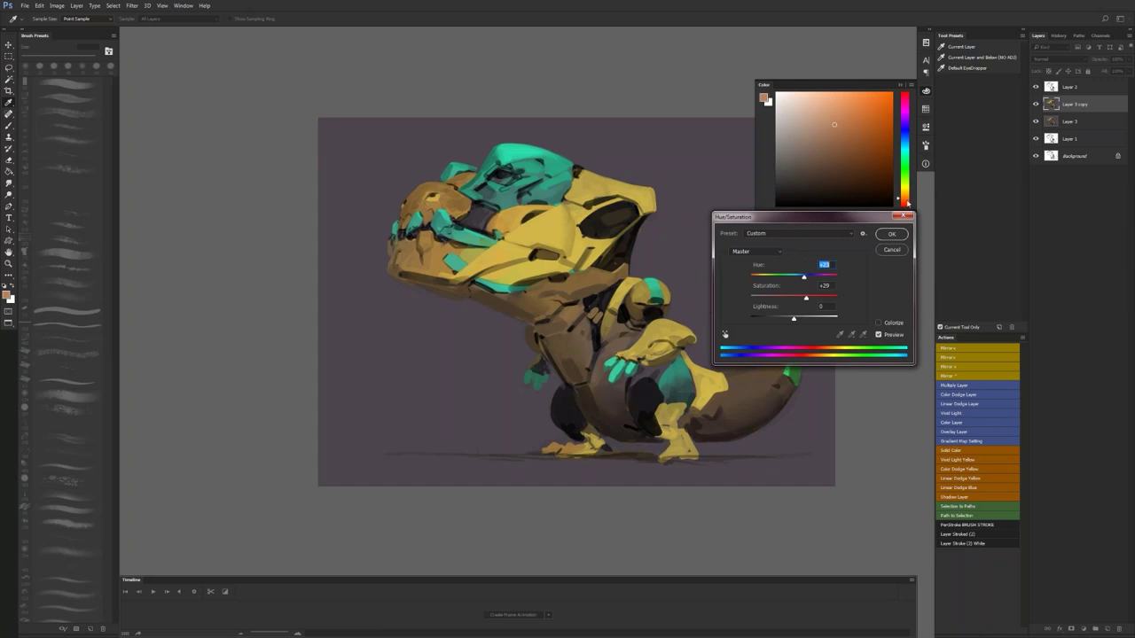
{"action": "left_click", "coordinate": [891, 233]}
{"action": "key", "text": "z"}
{"action": "key", "text": "ctrl+z"}
{"action": "key", "text": "ctrl+z"}
Step: Mirror the canvas and rework the tail's green tip and stripes with sampled greens and black accents
{"action": "key", "text": "F2"}
{"action": "left_click_drag", "start_coordinate": [552, 331], "coordinate": [491, 317]}
{"action": "key", "text": "b"}
{"action": "left_click", "coordinate": [302, 361], "text": "alt"}
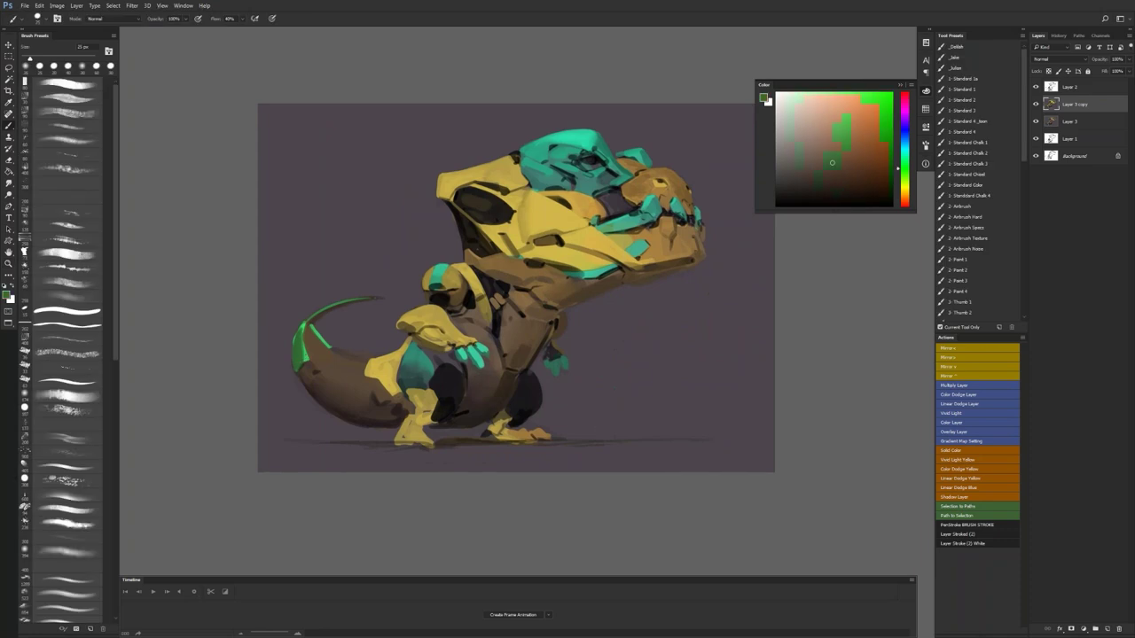
{"action": "left_click", "coordinate": [307, 365], "text": "alt"}
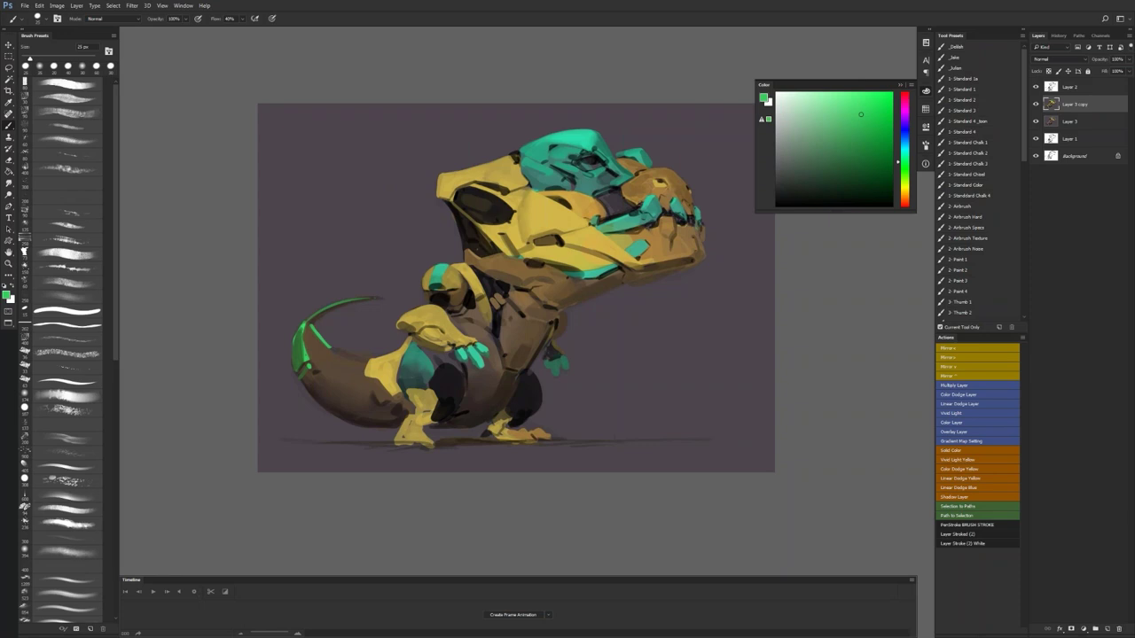
{"action": "key", "text": "d"}
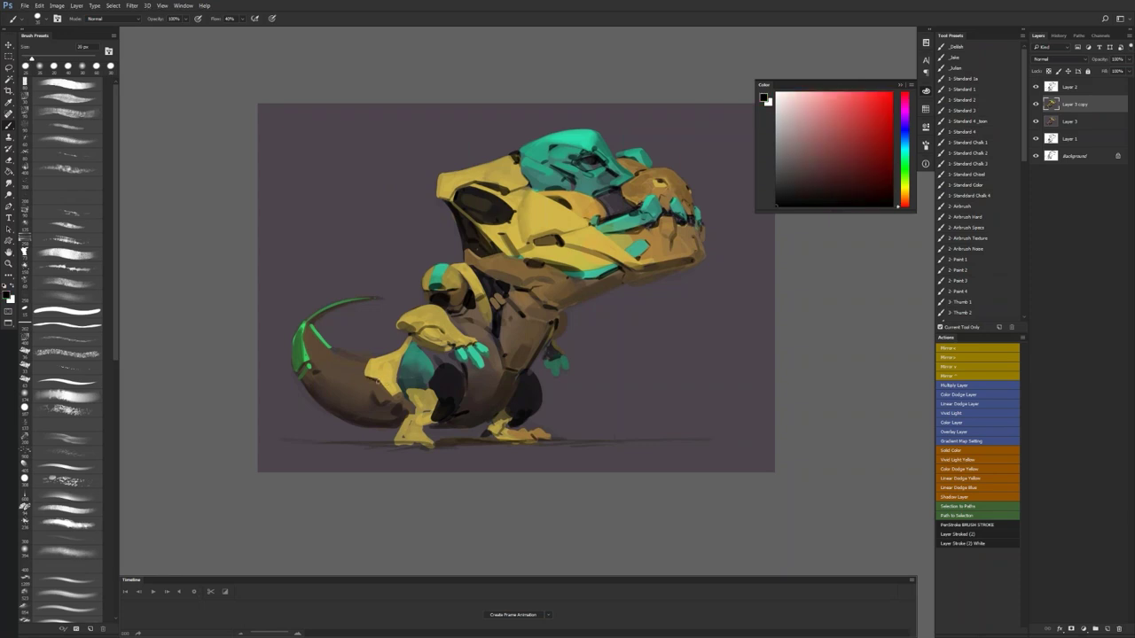
Step: Touch up the head frill with a sampled yellow using a larger brush, and select Layer 2
{"action": "key", "text": "comma"}
{"action": "key", "text": "bracketright"}
{"action": "key", "text": "bracketright"}
{"action": "key", "text": "bracketright"}
{"action": "left_click", "coordinate": [468, 174], "text": "alt"}
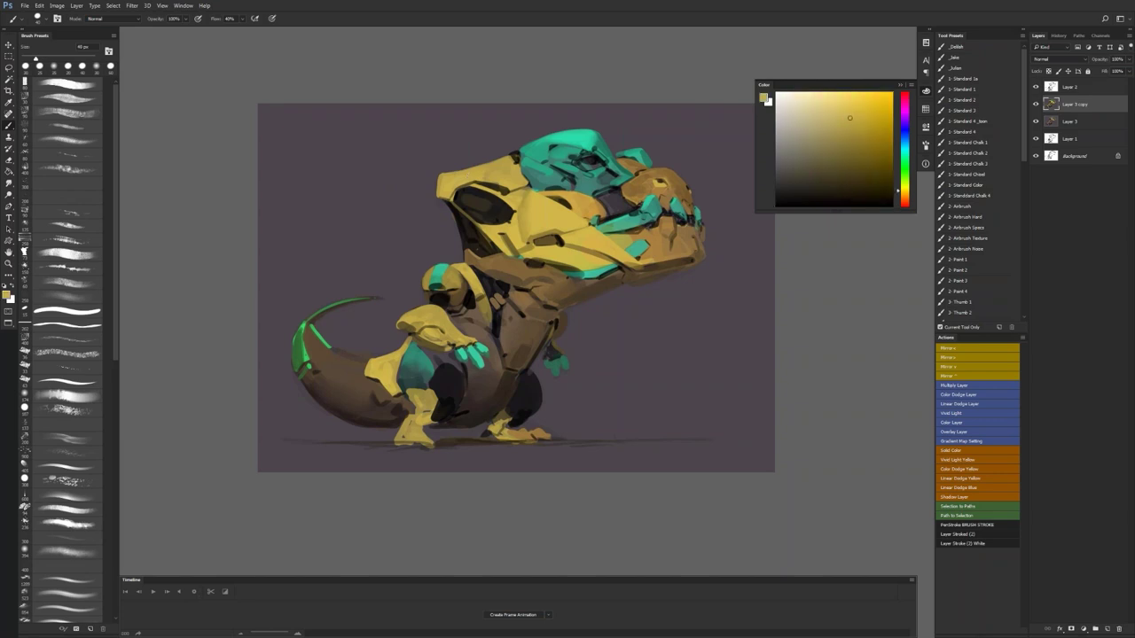
{"action": "left_click", "coordinate": [1069, 87]}
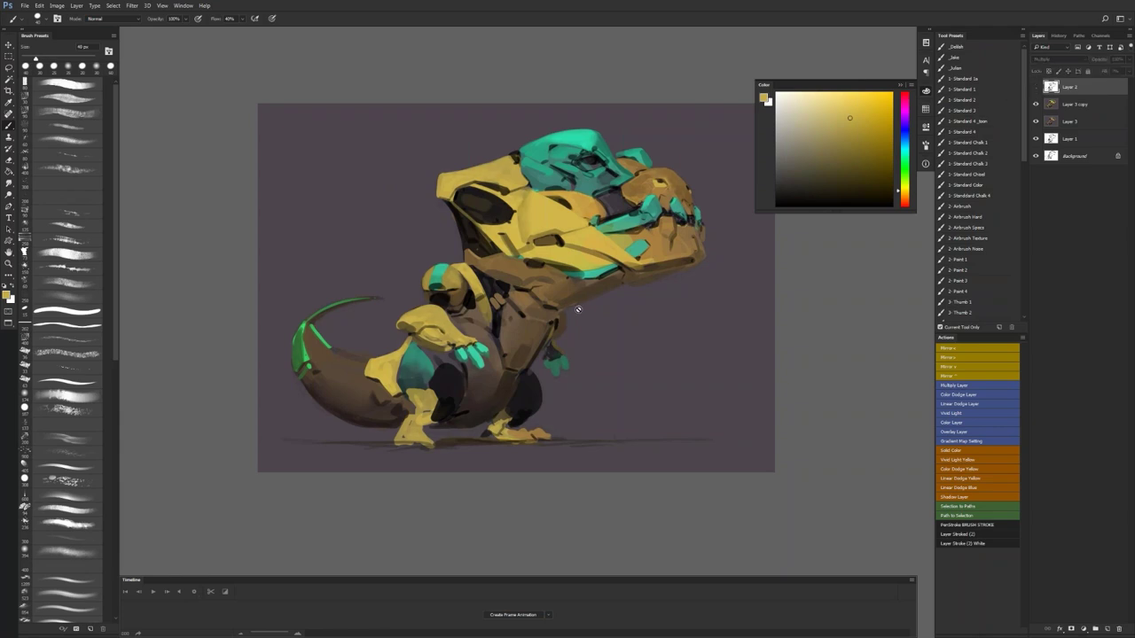
Step: Mirror the canvas horizontally and make the Layer 3 copy layer active
{"action": "key", "text": "F2"}
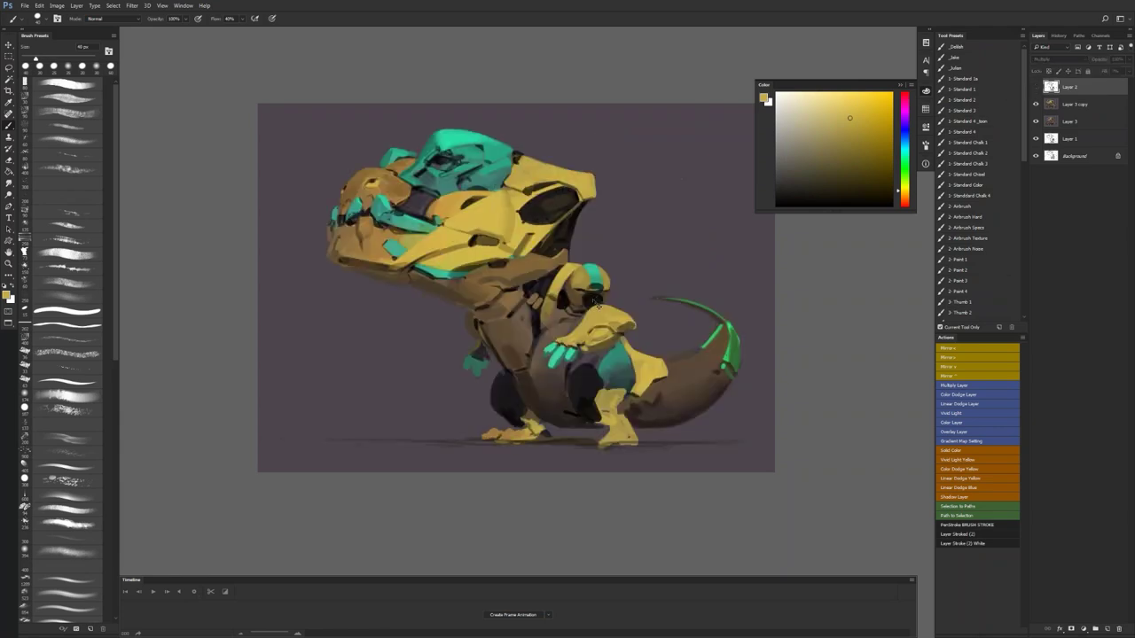
{"action": "key", "text": "h"}
{"action": "key", "text": "h"}
{"action": "left_click", "coordinate": [1086, 113]}
Step: Touch up the yellow cheek plate and the brow above the snout with a smaller brush in sampled yellow and orange-brown
{"action": "left_click", "coordinate": [496, 220], "text": "alt"}
{"action": "key", "text": "bracketleft"}
{"action": "key", "text": "bracketleft"}
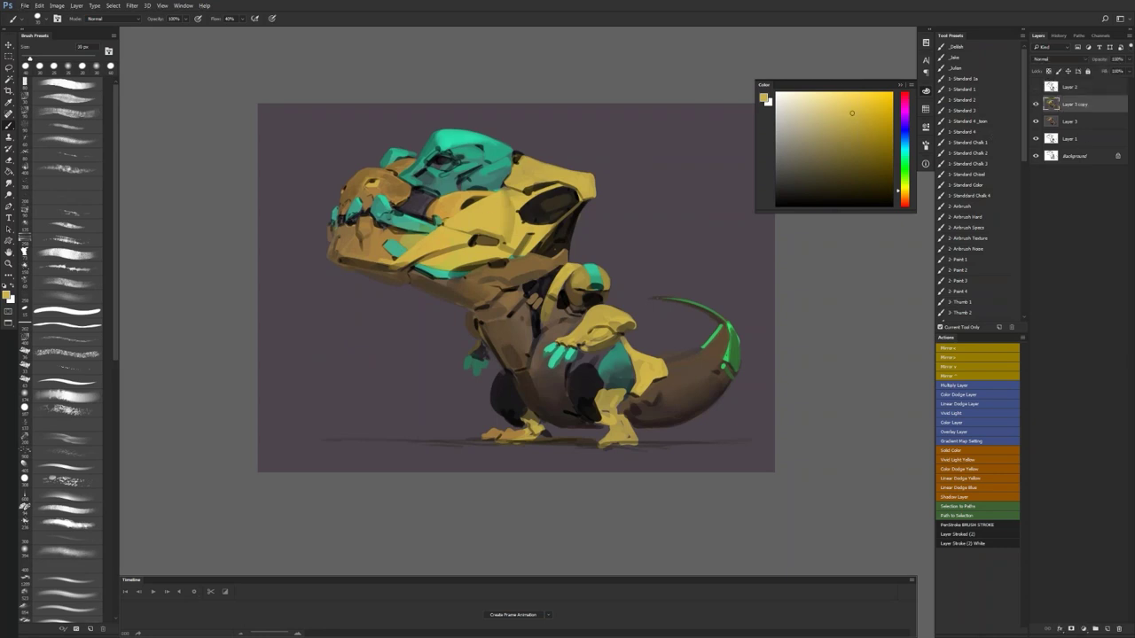
{"action": "key", "text": "bracketleft"}
{"action": "left_click", "coordinate": [369, 169], "text": "alt"}
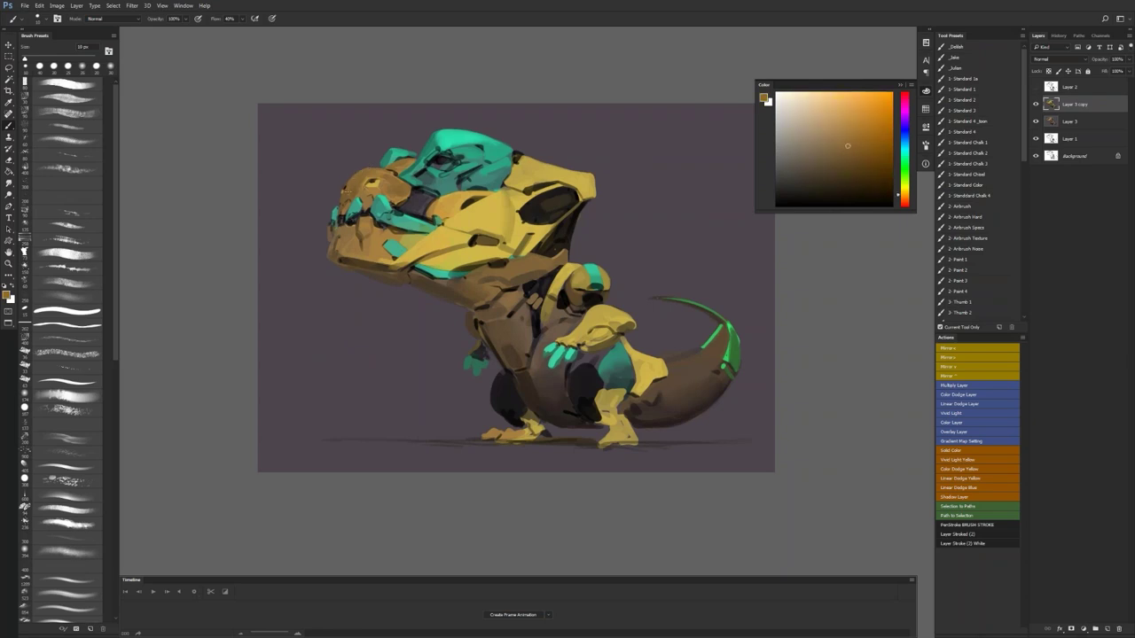
{"action": "key", "text": "bracketright"}
Step: Mirror the canvas back and add a short dark panel line to the yellow cheek plate
{"action": "key", "text": "ctrl+shift+h"}
{"action": "left_click_drag", "start_coordinate": [555, 275], "coordinate": [480, 242]}
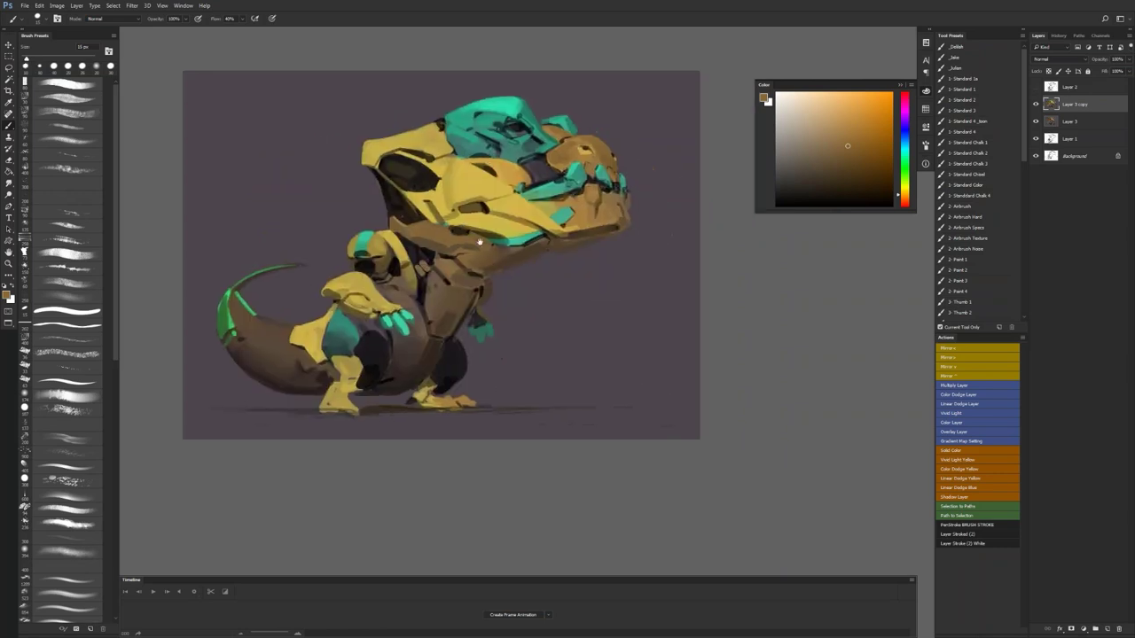
{"action": "key", "text": "d"}
{"action": "key", "text": "ctrl+space"}
{"action": "left_click", "coordinate": [448, 241], "text": "ctrl"}
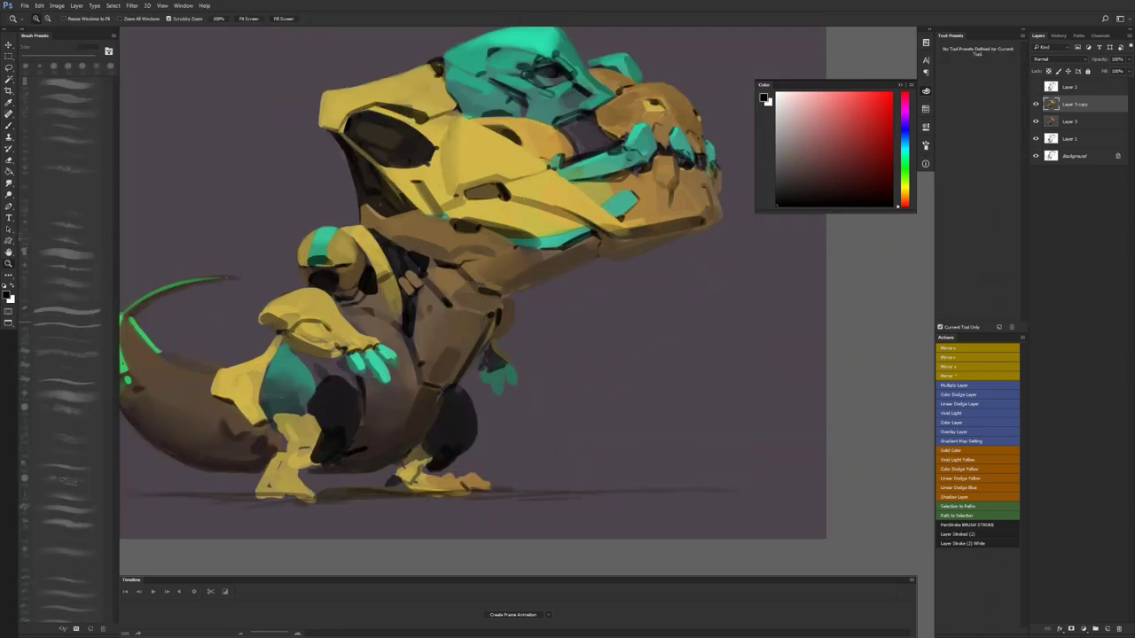
{"action": "left_click", "coordinate": [497, 100], "text": "alt"}
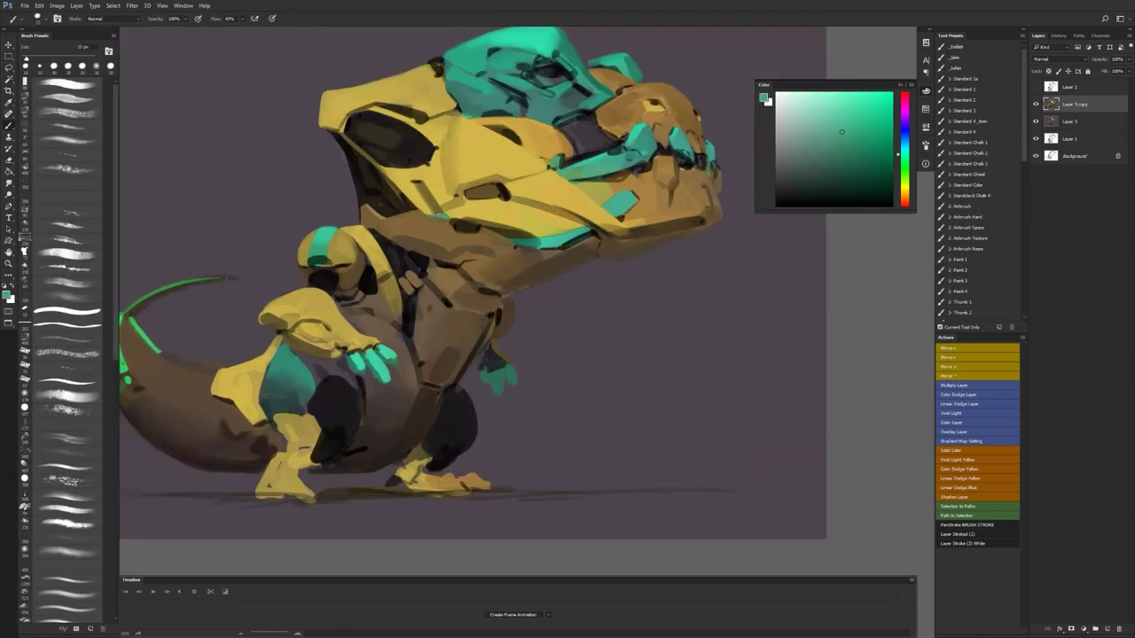
{"action": "key", "text": "d"}
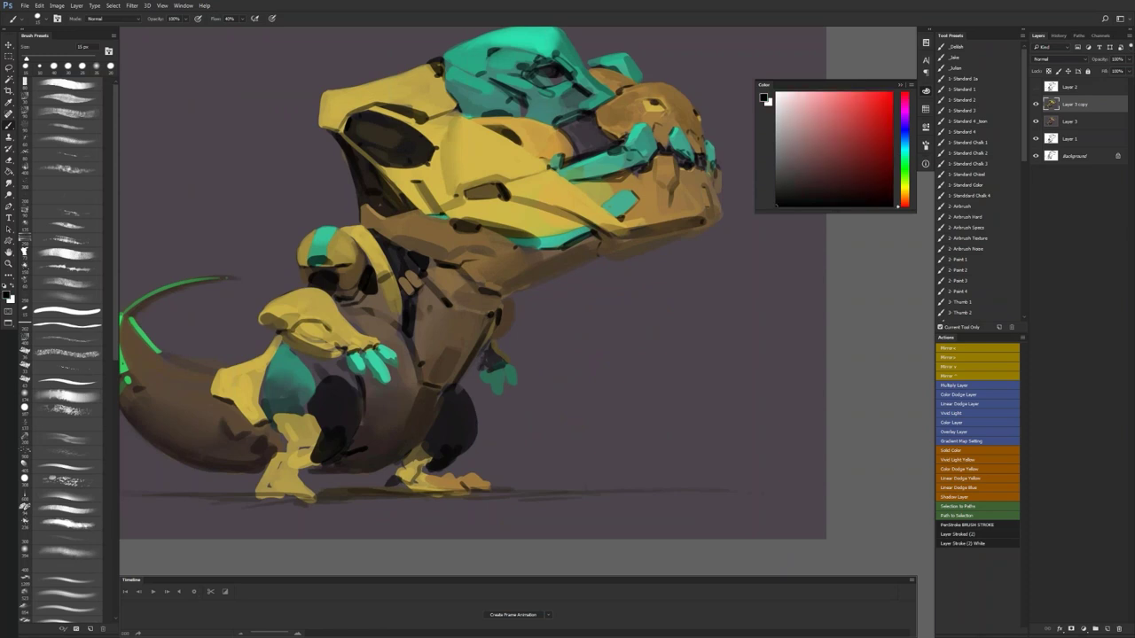
Step: Examine the whole creature at reduced size and mirrored to judge its silhouette and balance
{"action": "key", "text": "z"}
{"action": "left_click", "coordinate": [539, 275], "text": "alt"}
{"action": "left_click", "coordinate": [539, 274], "text": "alt"}
{"action": "left_click", "coordinate": [539, 275], "text": "alt"}
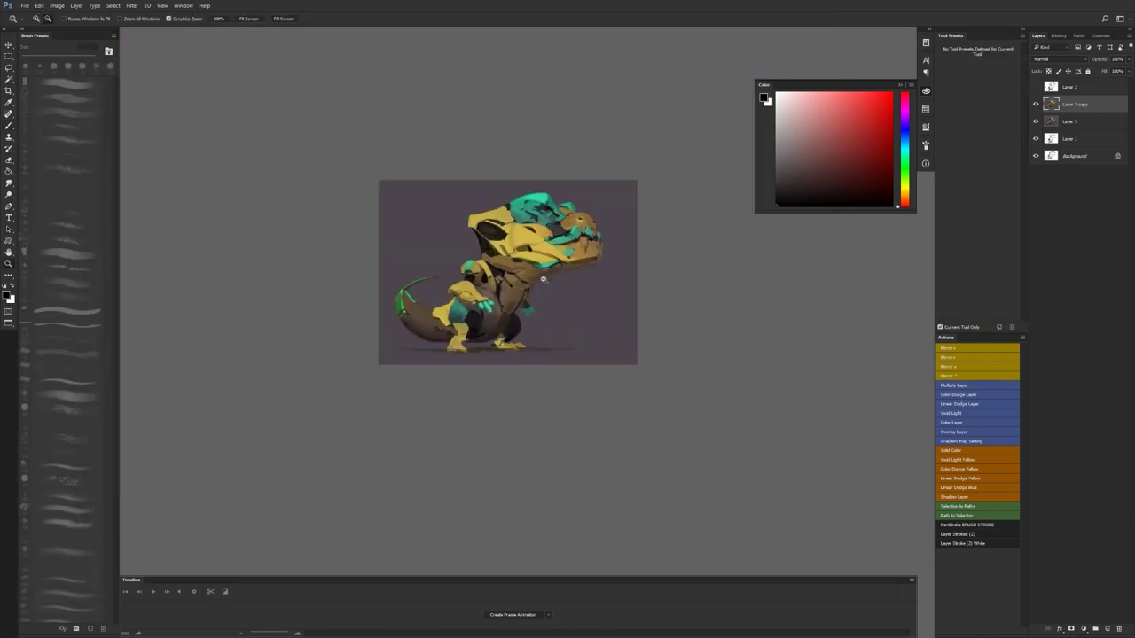
{"action": "key", "text": "F2"}
{"action": "left_click_drag", "start_coordinate": [460, 272], "coordinate": [467, 274]}
{"action": "key", "text": "b"}
{"action": "key", "text": "F2"}
Step: Shade the underside of the lower jaw in sampled dark brown with a 25 px brush
{"action": "left_click_drag", "start_coordinate": [570, 281], "coordinate": [344, 274]}
{"action": "left_click", "coordinate": [635, 211], "text": "alt"}
{"action": "key", "text": "bracketright"}
{"action": "key", "text": "bracketright"}
{"action": "key", "text": "bracketright"}
{"action": "key", "text": "bracketleft"}
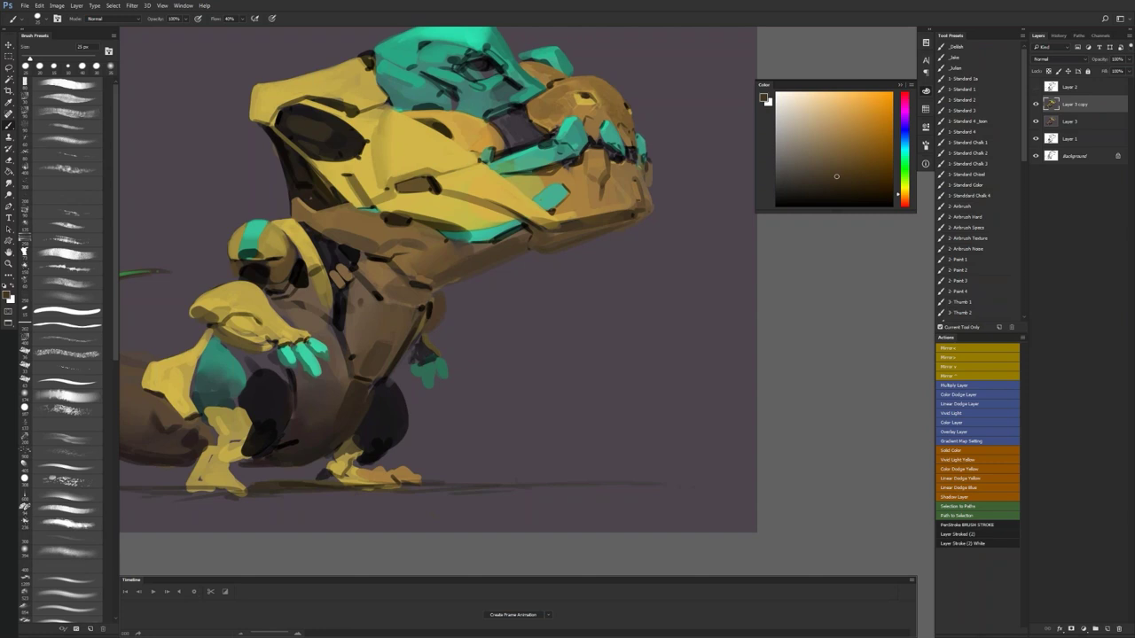
Step: Strengthen the dark contour along the underside of the chin using black
{"action": "left_click_drag", "start_coordinate": [601, 229], "coordinate": [592, 259]}
{"action": "left_click", "coordinate": [589, 259], "text": "alt"}
{"action": "key", "text": "d"}
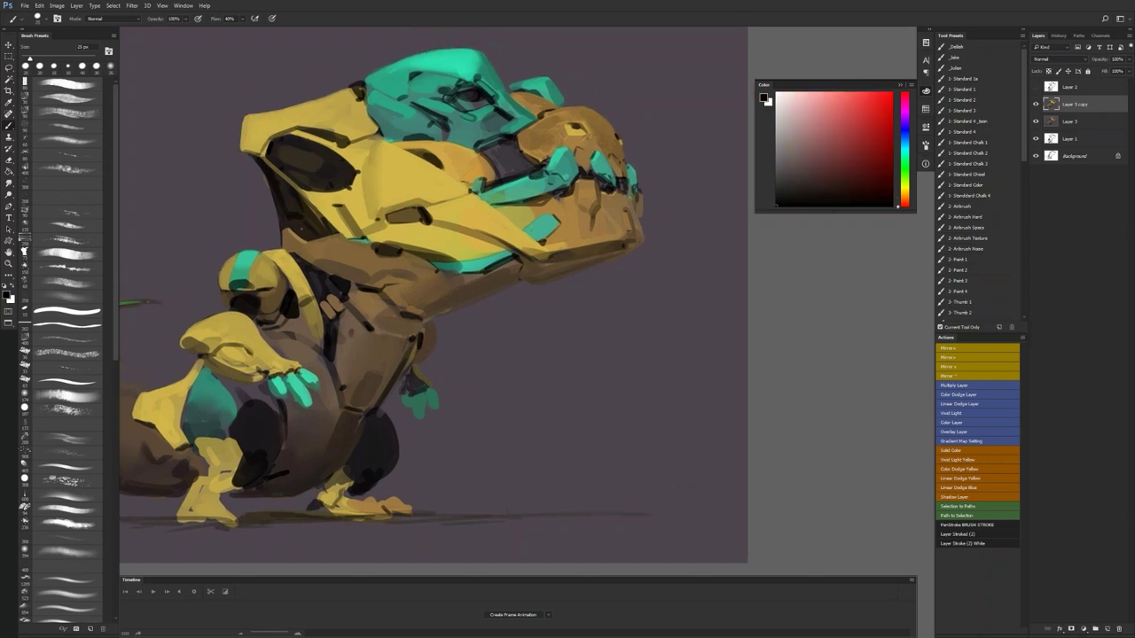
{"action": "left_click_drag", "start_coordinate": [579, 259], "coordinate": [638, 242]}
{"action": "left_click_drag", "start_coordinate": [451, 357], "coordinate": [521, 334]}
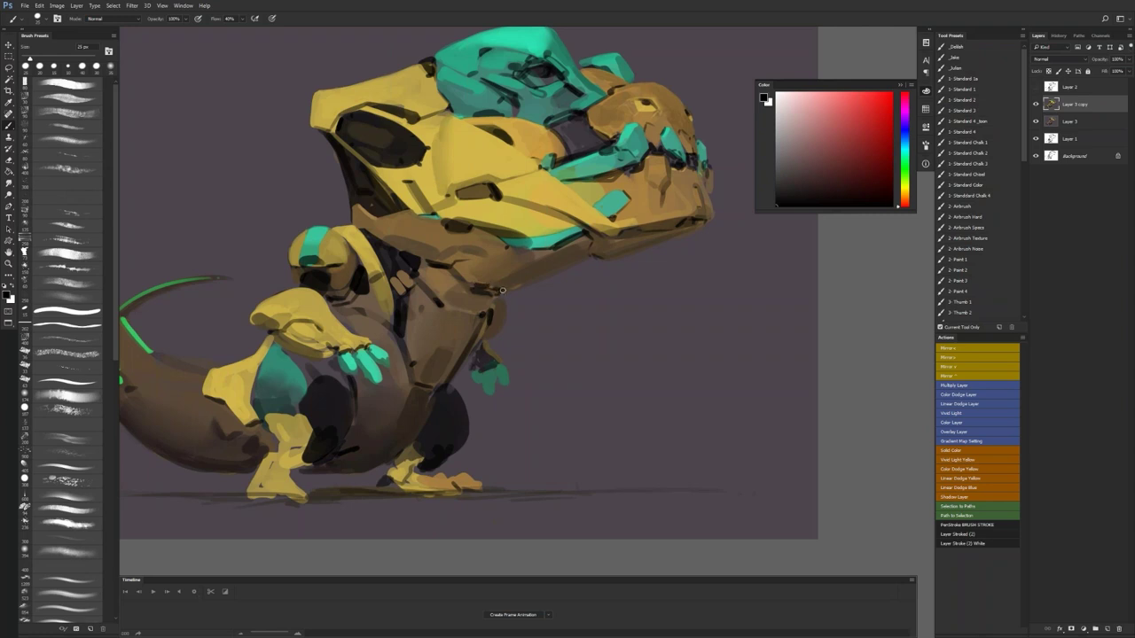
Step: Mirror the canvas and touch up the teal helmet plate around the eye with a sampled muted teal
{"action": "key", "text": "z"}
{"action": "left_click", "coordinate": [486, 328], "text": "alt"}
{"action": "key", "text": "ctrl+shift+h"}
{"action": "key", "text": "z"}
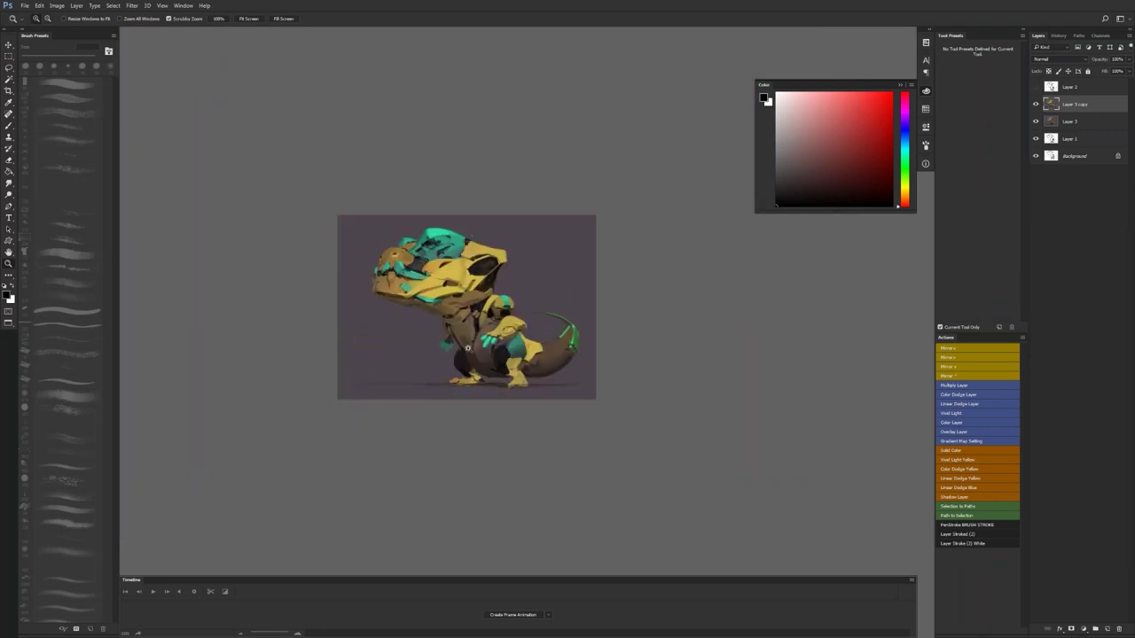
{"action": "left_click", "coordinate": [476, 329]}
{"action": "left_click", "coordinate": [476, 329]}
{"action": "left_click", "coordinate": [476, 328]}
{"action": "mouse_move", "coordinate": [404, 98]}
{"action": "left_mouse_down"}
{"action": "mouse_move", "coordinate": [458, 233]}
{"action": "mouse_move", "coordinate": [505, 234]}
{"action": "left_mouse_up"}
{"action": "left_click", "coordinate": [506, 234]}
{"action": "key", "text": "b"}
{"action": "left_click", "coordinate": [456, 200], "text": "alt"}
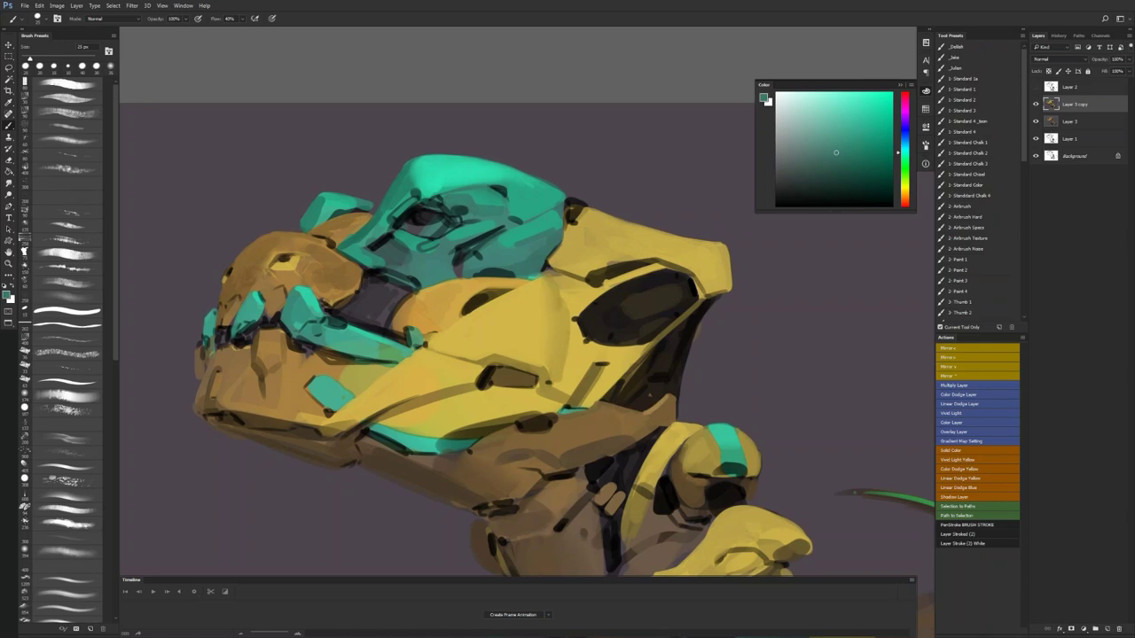
Step: Mirror the canvas back and paint dark teal shapes below and behind the eye, enlarging the brush to 35 px
{"action": "key", "text": "ctrl+shift+h"}
{"action": "left_click_drag", "start_coordinate": [788, 313], "coordinate": [564, 269]}
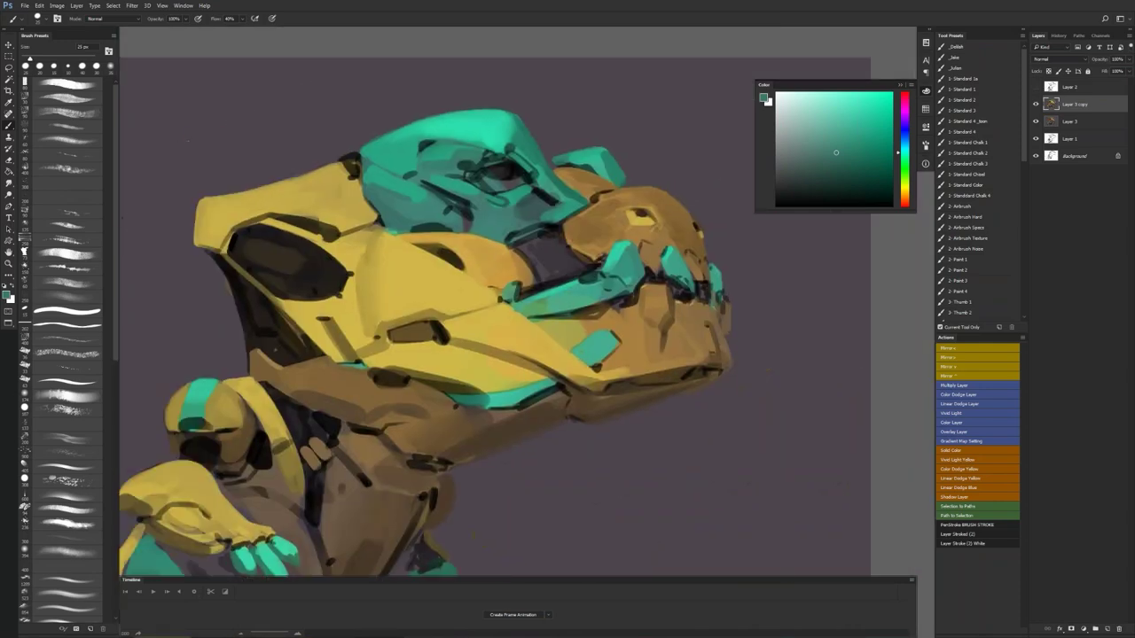
{"action": "left_click", "coordinate": [531, 199], "text": "alt"}
{"action": "left_click_drag", "start_coordinate": [514, 206], "coordinate": [527, 217]}
{"action": "key", "text": "bracketright"}
{"action": "key", "text": "bracketright"}
{"action": "left_click_drag", "start_coordinate": [428, 194], "coordinate": [462, 224]}
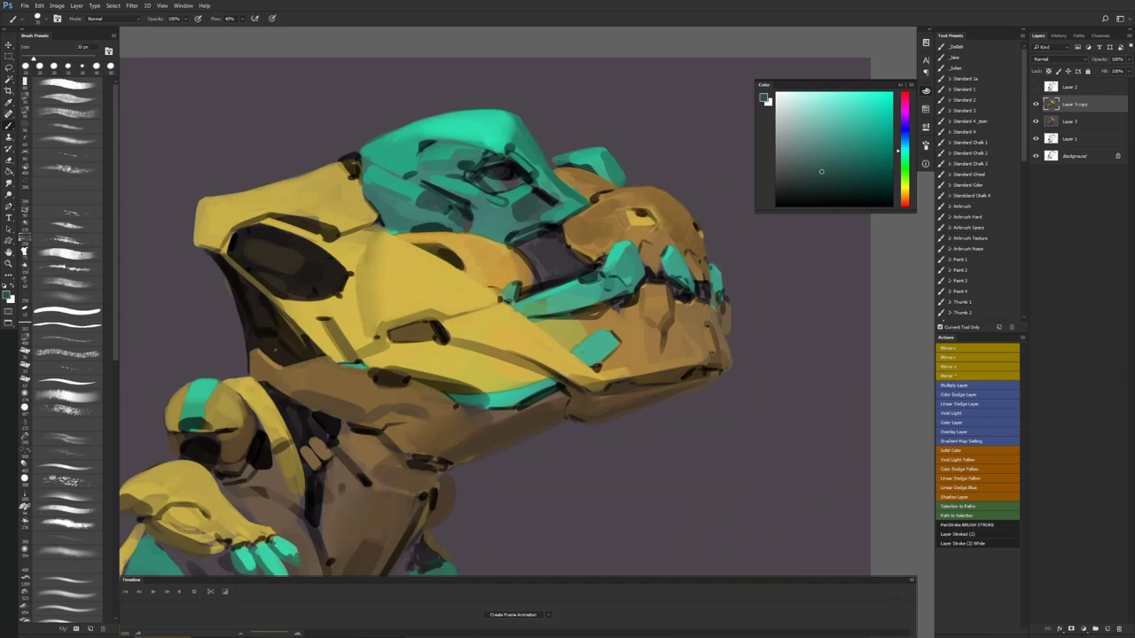
Step: Examine the repainted head at reduced size and mirrored
{"action": "key", "text": "z"}
{"action": "left_click", "coordinate": [457, 257], "text": "alt"}
{"action": "left_click", "coordinate": [457, 257], "text": "alt"}
{"action": "left_click", "coordinate": [457, 257], "text": "alt"}
{"action": "left_click", "coordinate": [456, 255], "text": "alt"}
{"action": "left_click", "coordinate": [456, 255], "text": "alt"}
{"action": "key", "text": "F2"}
{"action": "left_click", "coordinate": [448, 264], "text": "ctrl"}
{"action": "left_click", "coordinate": [449, 263], "text": "ctrl"}
{"action": "left_click", "coordinate": [449, 263], "text": "ctrl"}
{"action": "left_click", "coordinate": [449, 263], "text": "ctrl"}
Step: Add dark teal patches along the lower part of the helmet plate
{"action": "left_click_drag", "start_coordinate": [487, 259], "coordinate": [525, 264]}
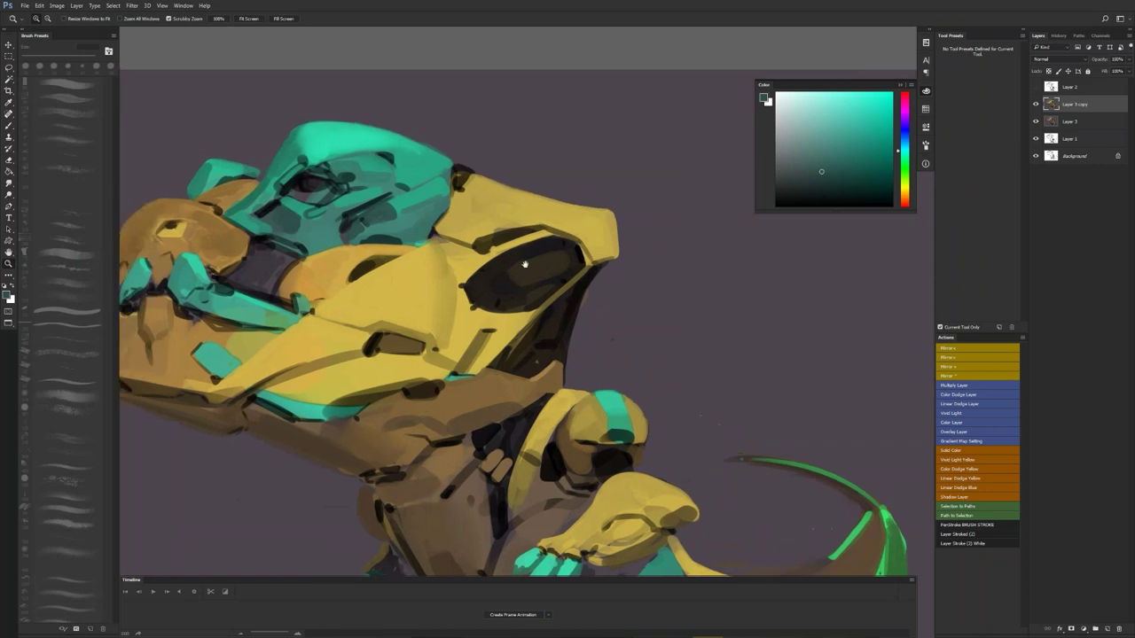
{"action": "key", "text": "b"}
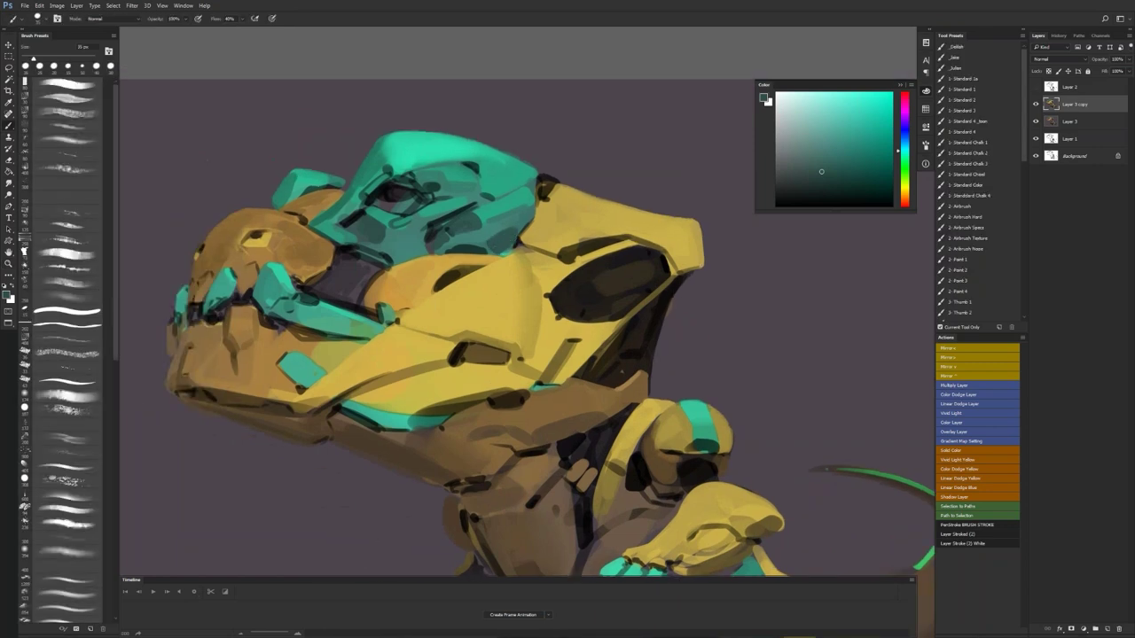
{"action": "left_click_drag", "start_coordinate": [397, 257], "coordinate": [483, 273]}
{"action": "key", "text": "bracketleft"}
Step: Tint the teal lower fang with a sampled muted green
{"action": "left_click", "coordinate": [506, 288], "text": "alt"}
{"action": "left_click", "coordinate": [507, 288], "text": "alt"}
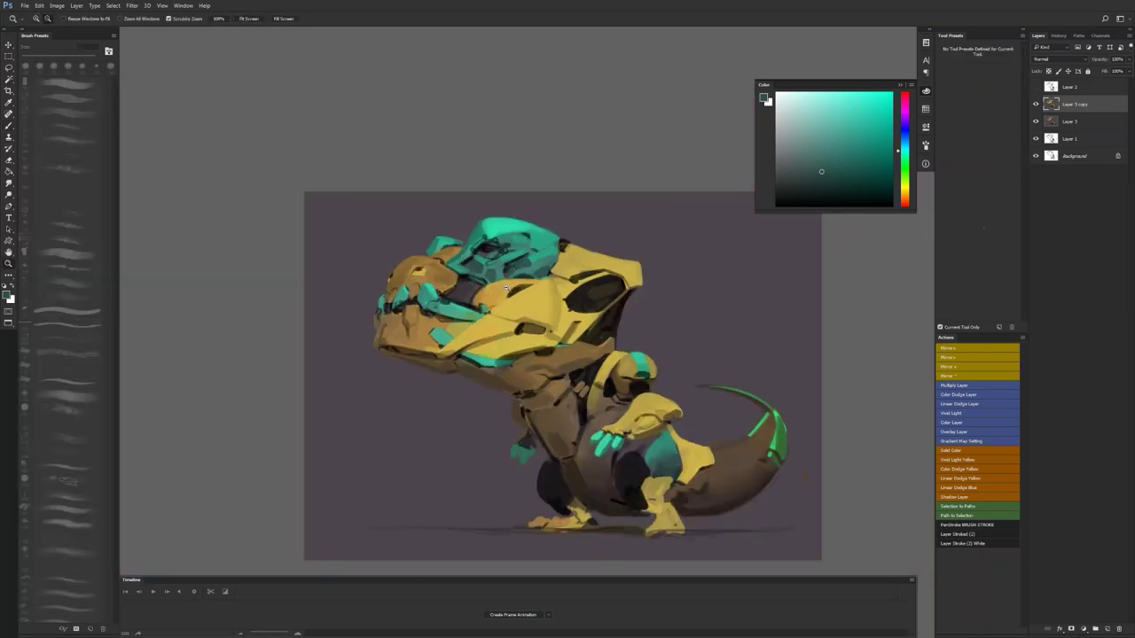
{"action": "left_click", "coordinate": [506, 288], "text": "alt"}
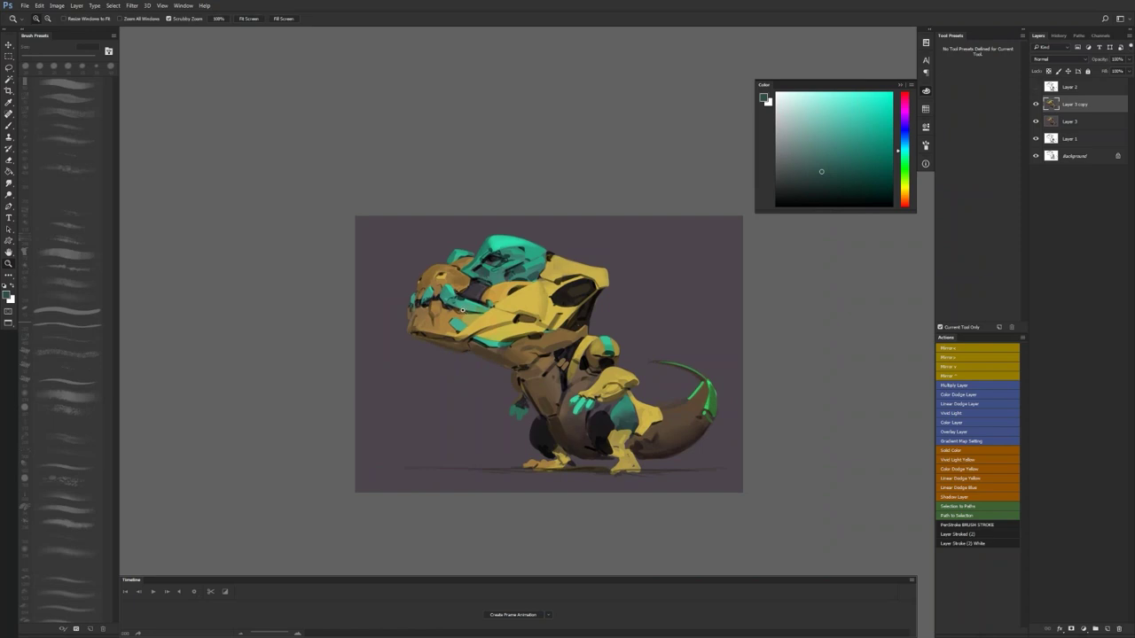
{"action": "left_click", "coordinate": [468, 313], "text": "ctrl"}
{"action": "left_click", "coordinate": [468, 313], "text": "ctrl"}
{"action": "left_click", "coordinate": [468, 313], "text": "ctrl"}
{"action": "left_click", "coordinate": [488, 306], "text": "alt"}
{"action": "left_click", "coordinate": [488, 306], "text": "alt"}
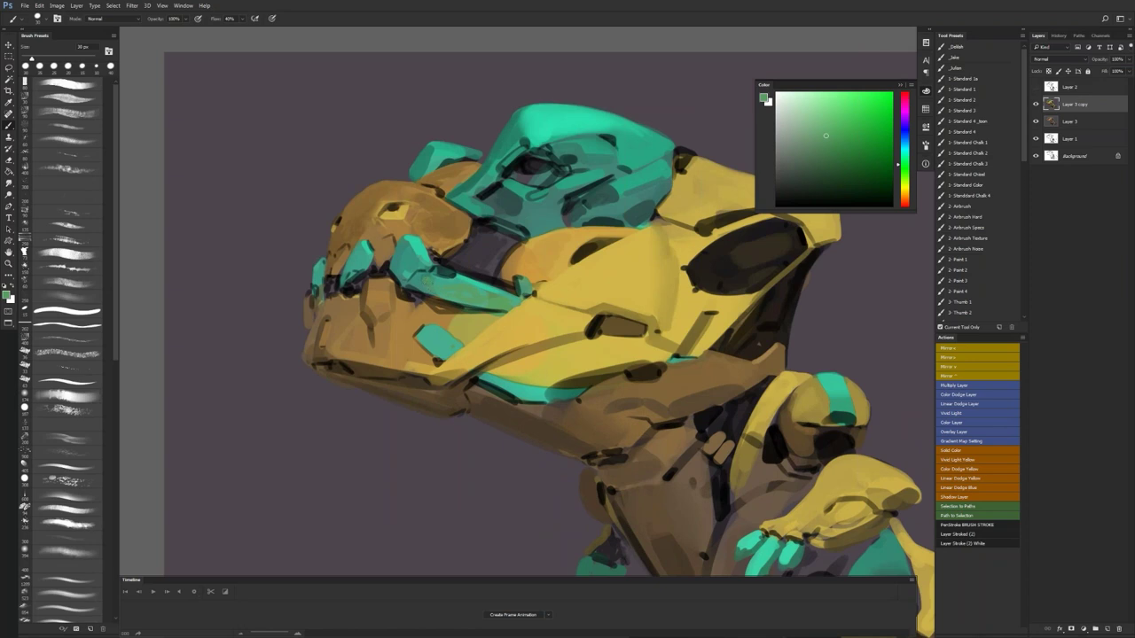
Step: Mirror the canvas and glaze muted green over the rear of the teal helmet plate with a 40 px brush
{"action": "key", "text": "ctrl+f"}
{"action": "left_click_drag", "start_coordinate": [887, 272], "coordinate": [532, 322]}
{"action": "key", "text": "bracketright"}
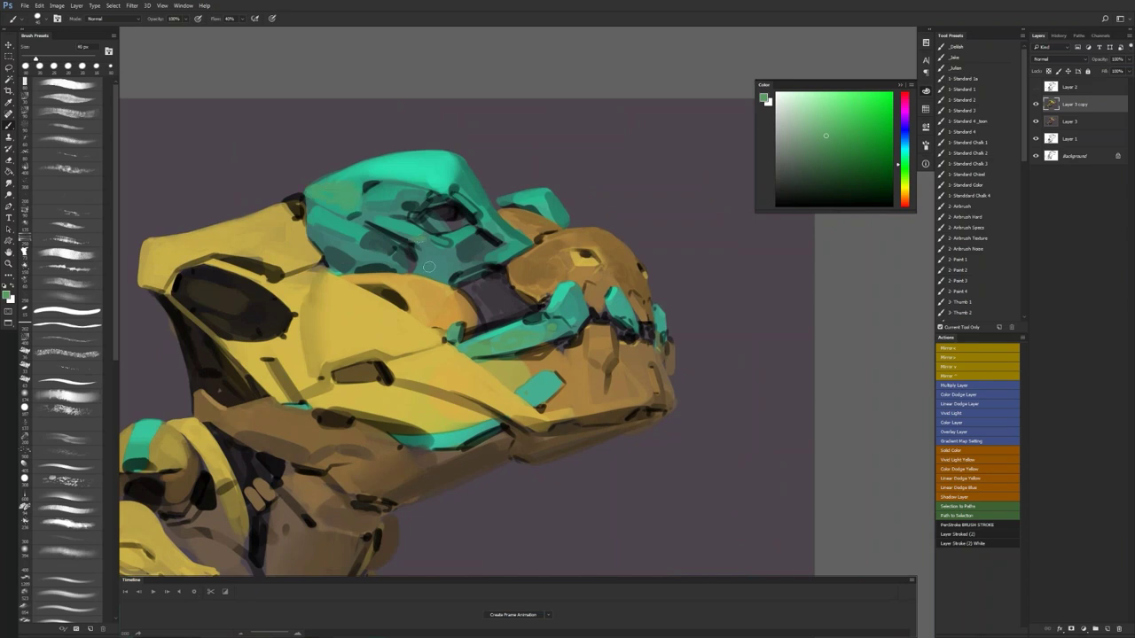
Step: Refine the panel shapes on the lower helmet with a smaller brush in sampled teal and black
{"action": "key", "text": "bracketleft"}
{"action": "left_click", "coordinate": [414, 245], "text": "alt"}
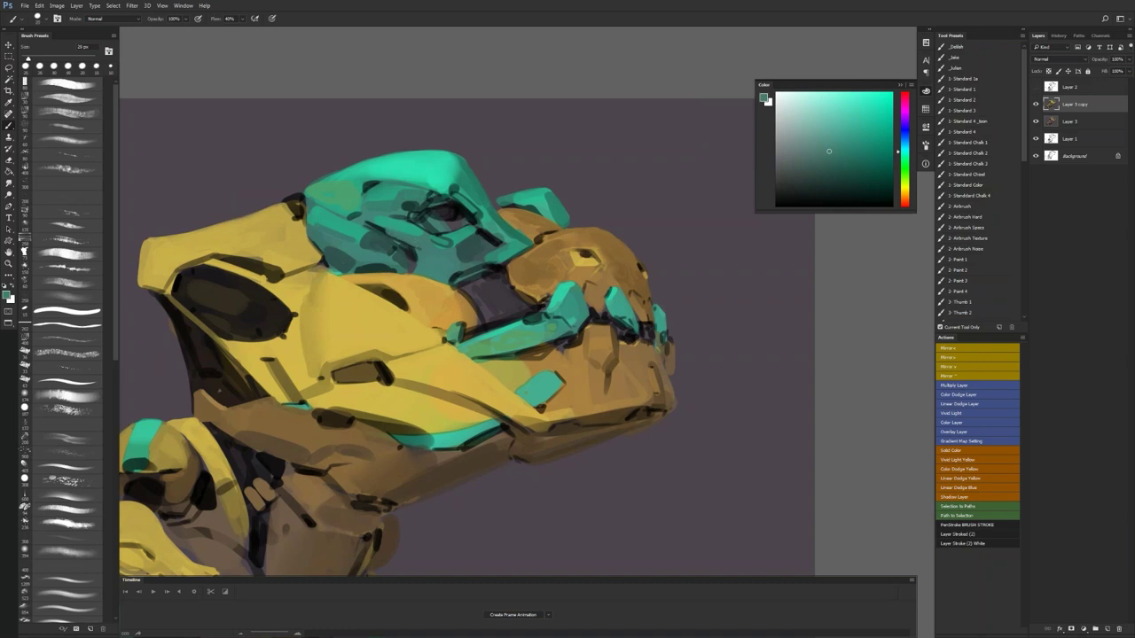
{"action": "key", "text": "d"}
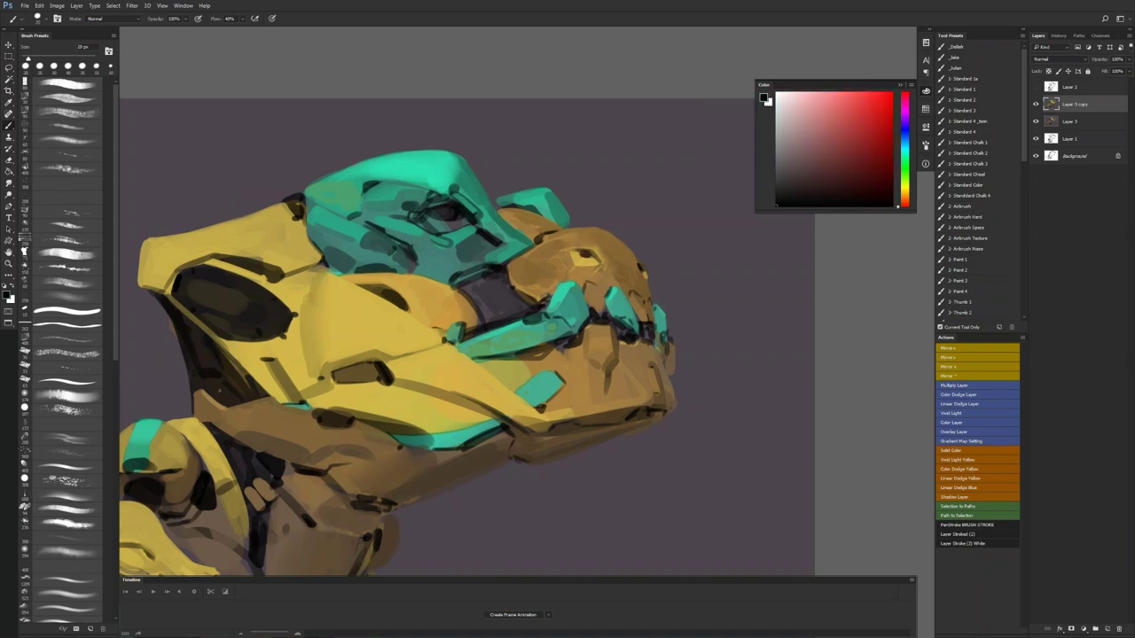
{"action": "left_click", "coordinate": [387, 247], "text": "alt"}
Step: Mirror the canvas and define the dark recesses on the lower helmet with black and sampled dark teal
{"action": "key", "text": "F2"}
{"action": "mouse_move", "coordinate": [608, 309]}
{"action": "left_mouse_down"}
{"action": "mouse_move", "coordinate": [706, 289]}
{"action": "mouse_move", "coordinate": [937, 279]}
{"action": "mouse_move", "coordinate": [997, 292]}
{"action": "left_mouse_up"}
{"action": "left_click", "coordinate": [591, 239], "text": "alt"}
{"action": "key", "text": "d"}
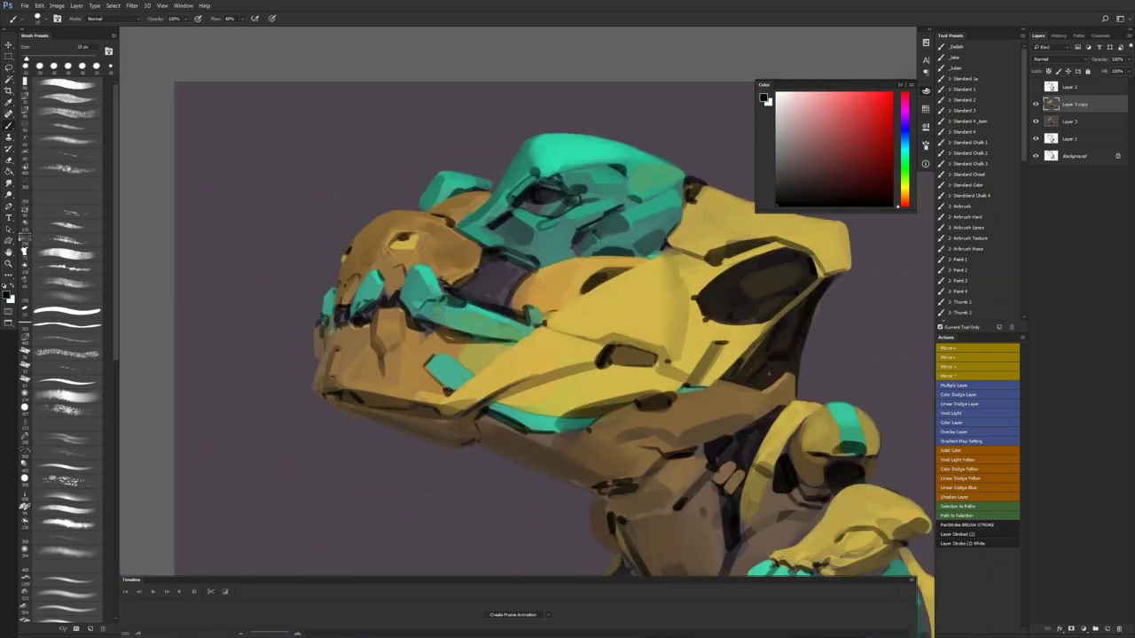
{"action": "left_click", "coordinate": [589, 236], "text": "alt"}
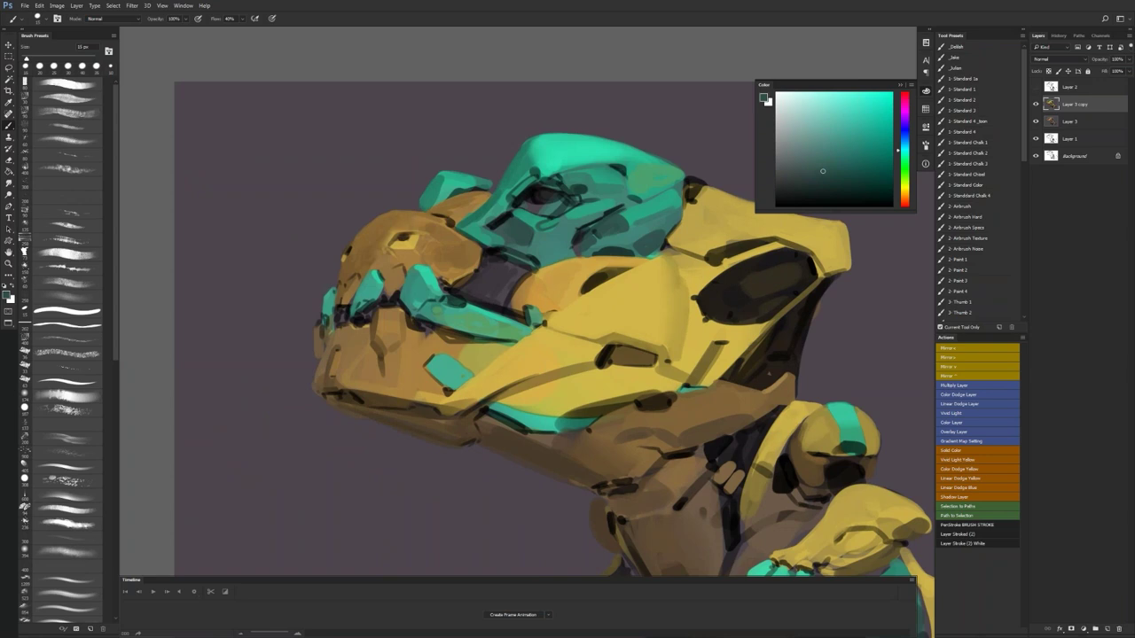
Step: Rework the teal ridge in front of the eye with sampled and darker teal, blending it with the Smudge tool
{"action": "left_click", "coordinate": [503, 189], "text": "alt"}
{"action": "key", "text": "r"}
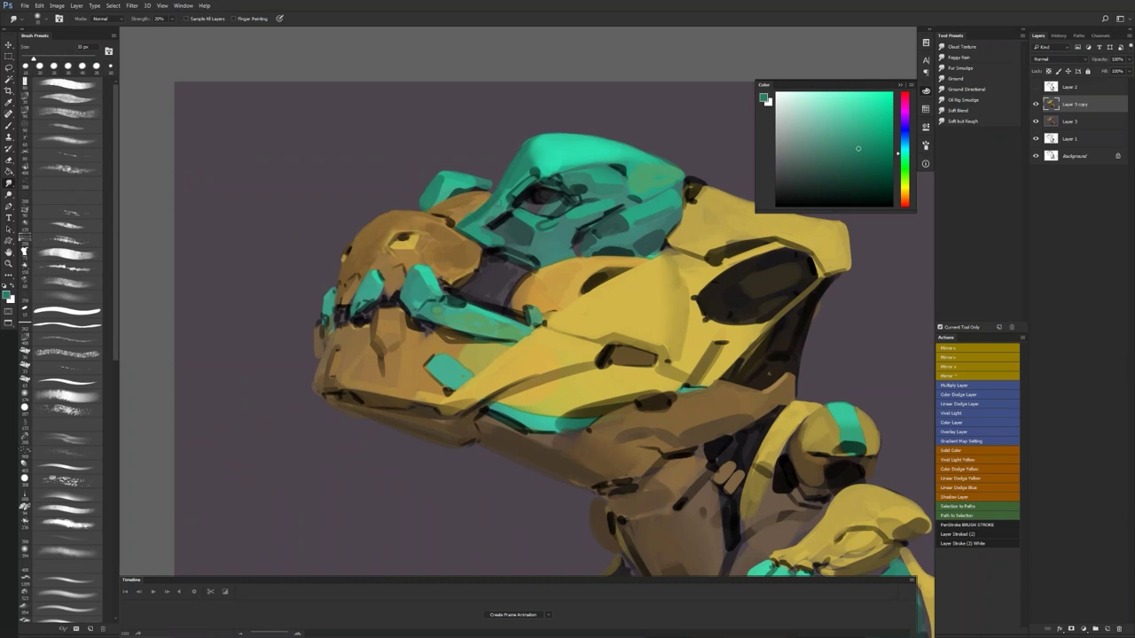
{"action": "key", "text": "b"}
{"action": "left_click", "coordinate": [858, 153]}
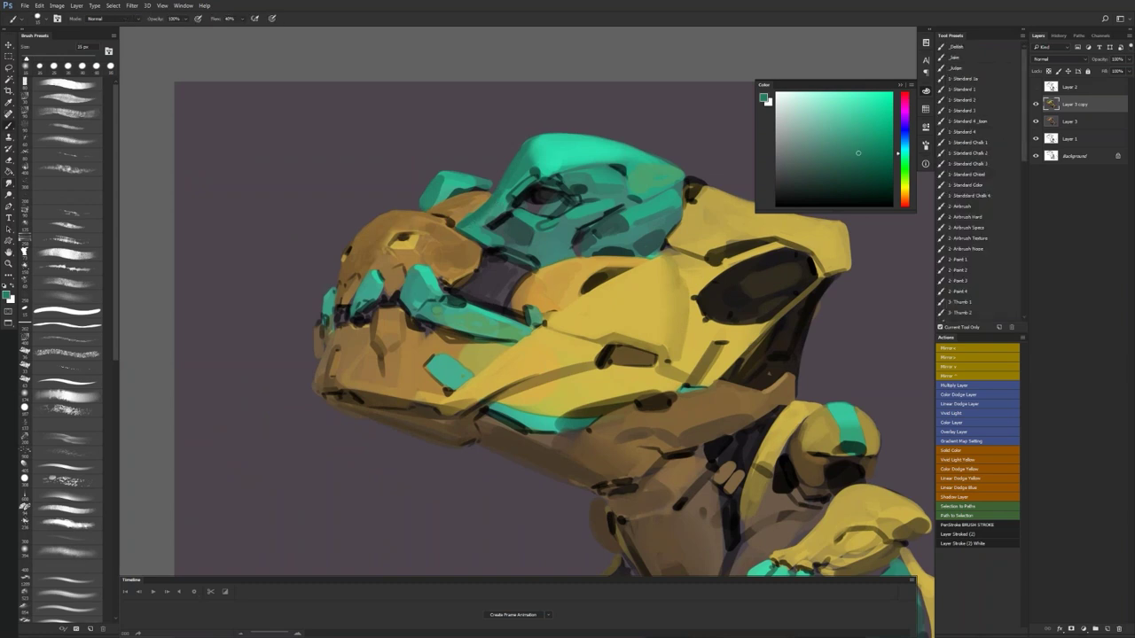
{"action": "key", "text": "r"}
{"action": "key", "text": "b"}
{"action": "key", "text": "r"}
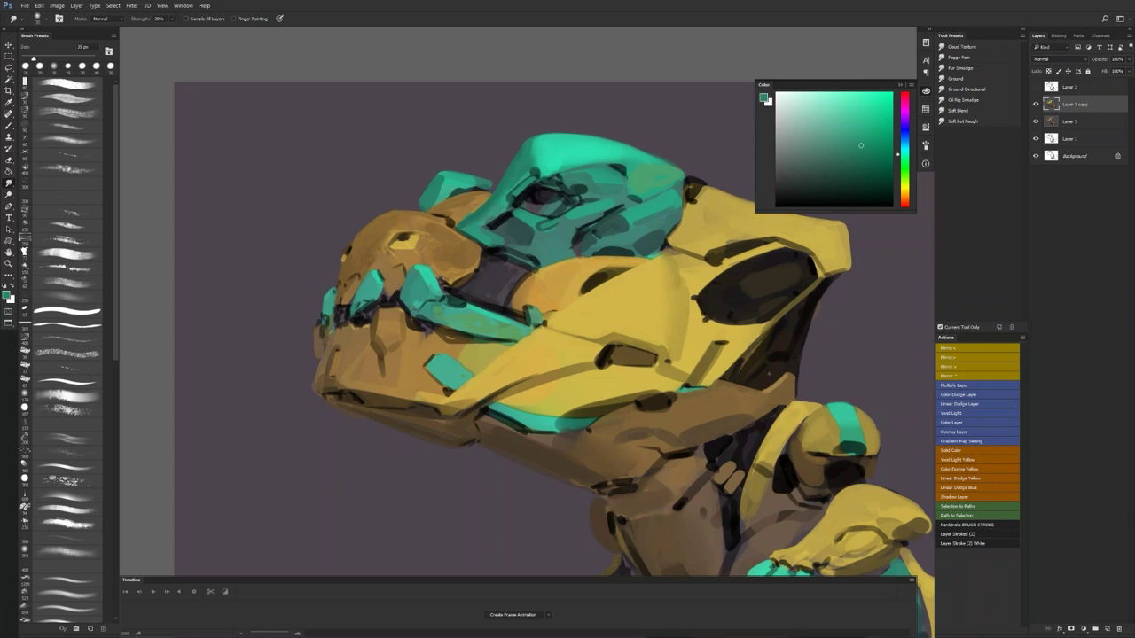
Step: Smudge the border between the teal helmet and the orange snout, retouching the snout in sampled orange-brown
{"action": "left_click_drag", "start_coordinate": [479, 220], "coordinate": [465, 229]}
{"action": "key", "text": "b"}
{"action": "left_click", "coordinate": [464, 217], "text": "alt"}
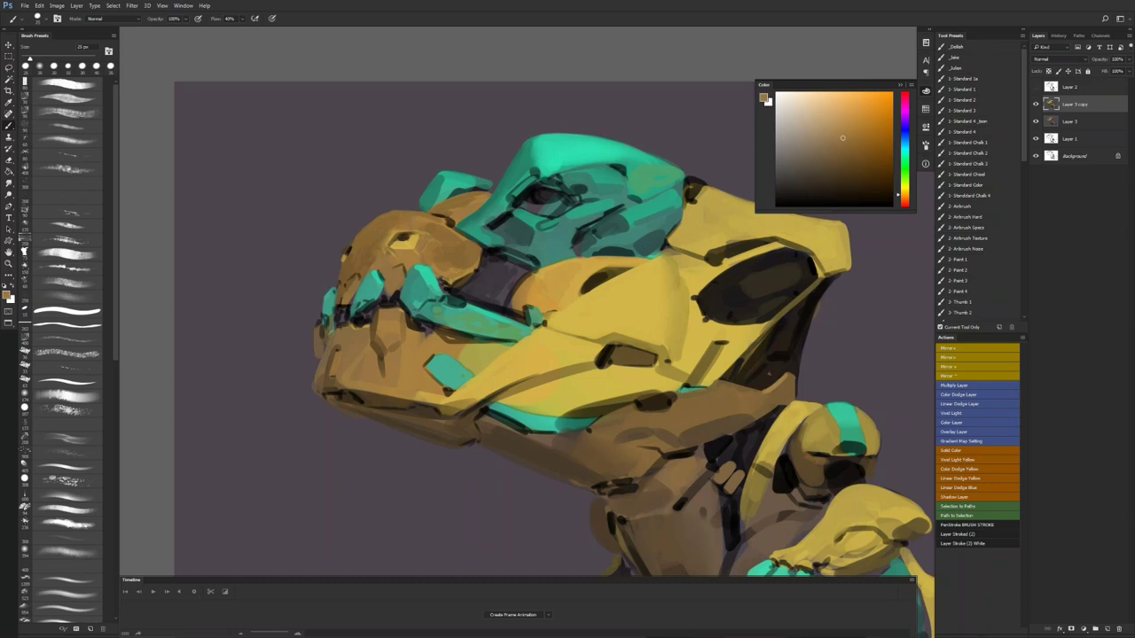
{"action": "key", "text": "r"}
{"action": "left_click_drag", "start_coordinate": [462, 257], "coordinate": [456, 263]}
Step: Mirror the canvas and darken the joint between the yellow crest and the teal helmet with a sampled dark brown
{"action": "key", "text": "ctrl+shift+h"}
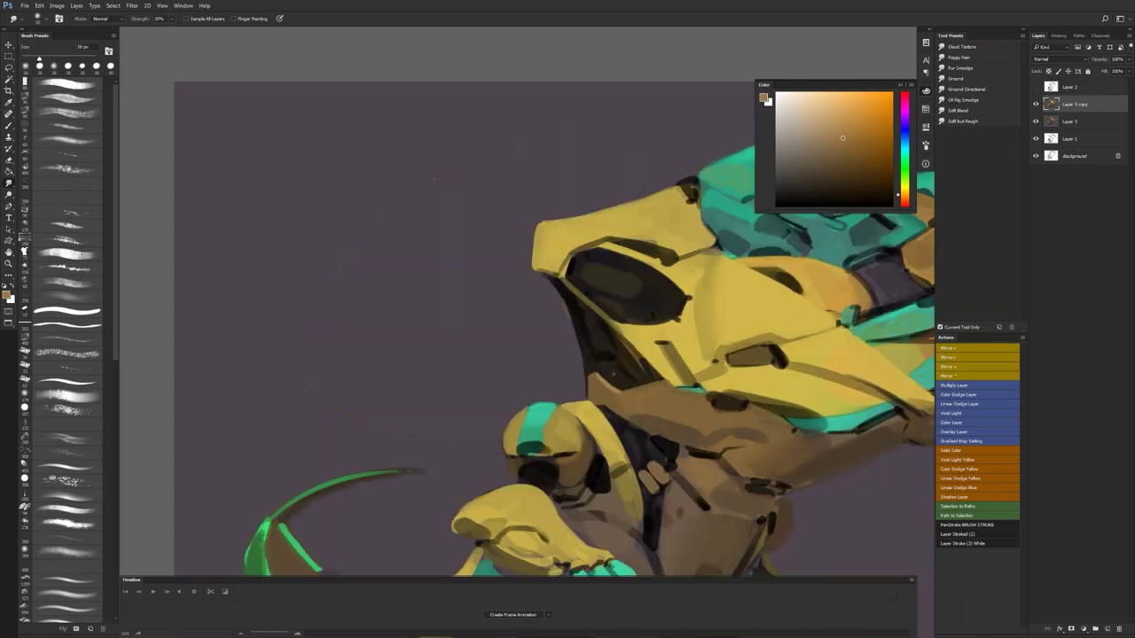
{"action": "mouse_move", "coordinate": [545, 344]}
{"action": "left_mouse_down"}
{"action": "mouse_move", "coordinate": [372, 331]}
{"action": "mouse_move", "coordinate": [222, 299]}
{"action": "left_mouse_up"}
{"action": "key", "text": "b"}
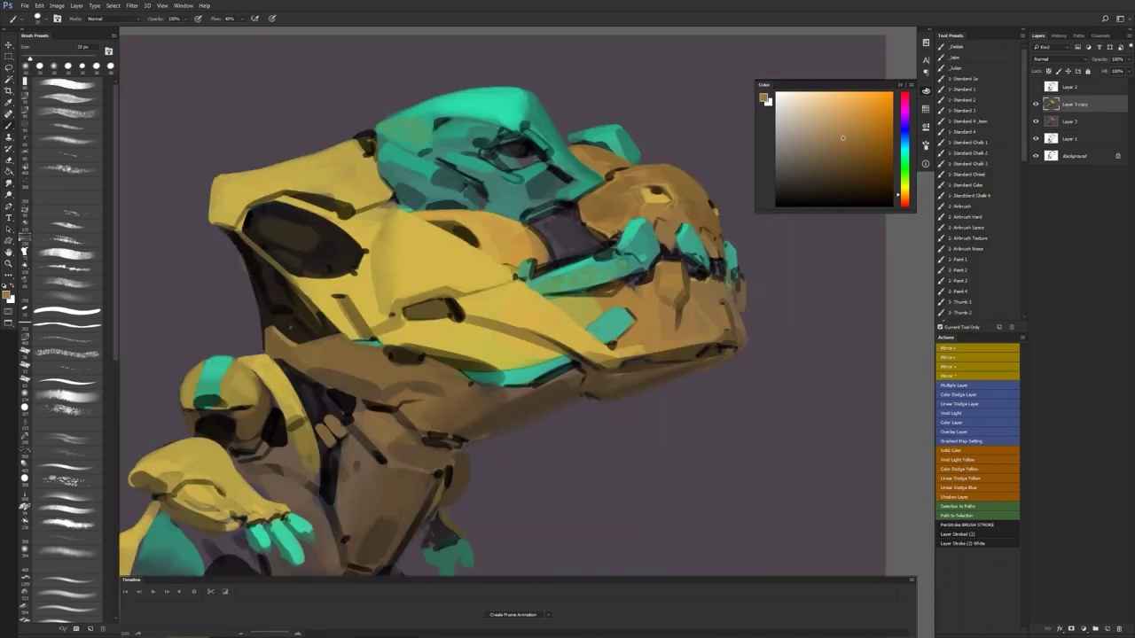
{"action": "left_click", "coordinate": [369, 142], "text": "alt"}
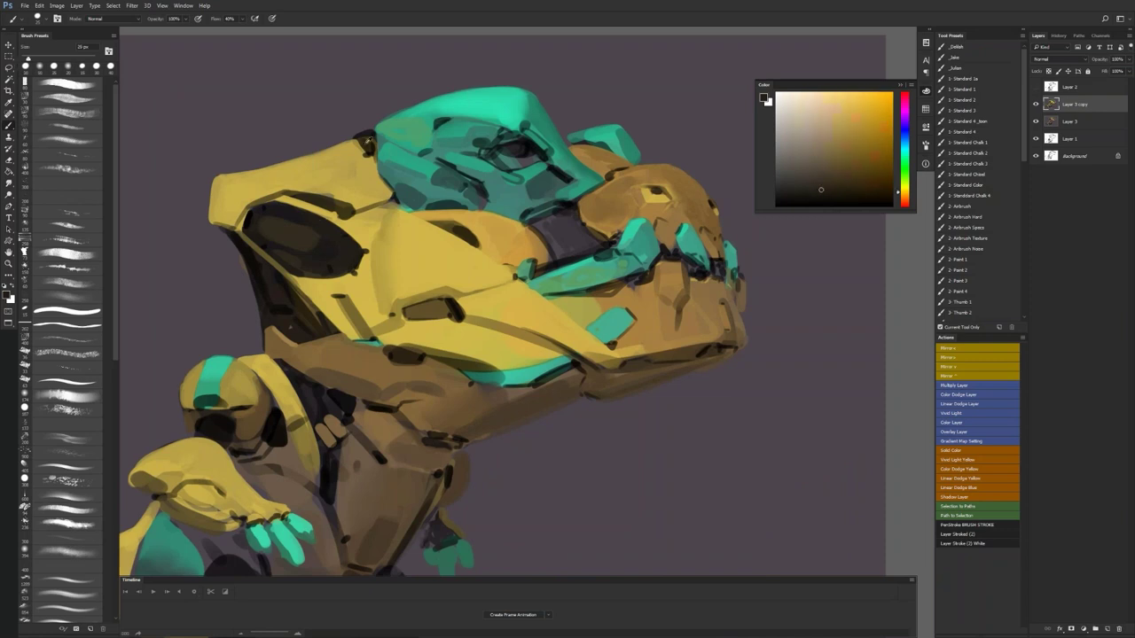
{"action": "mouse_move", "coordinate": [369, 148]}
{"action": "left_mouse_down"}
{"action": "mouse_move", "coordinate": [373, 133]}
{"action": "mouse_move", "coordinate": [374, 146]}
{"action": "mouse_move", "coordinate": [361, 137]}
{"action": "mouse_move", "coordinate": [375, 152]}
{"action": "left_mouse_up"}
Step: Clean up the edges around the crest joint and helmet with a smaller brush in black and sampled green
{"action": "key", "text": "d"}
{"action": "key", "text": "bracketleft"}
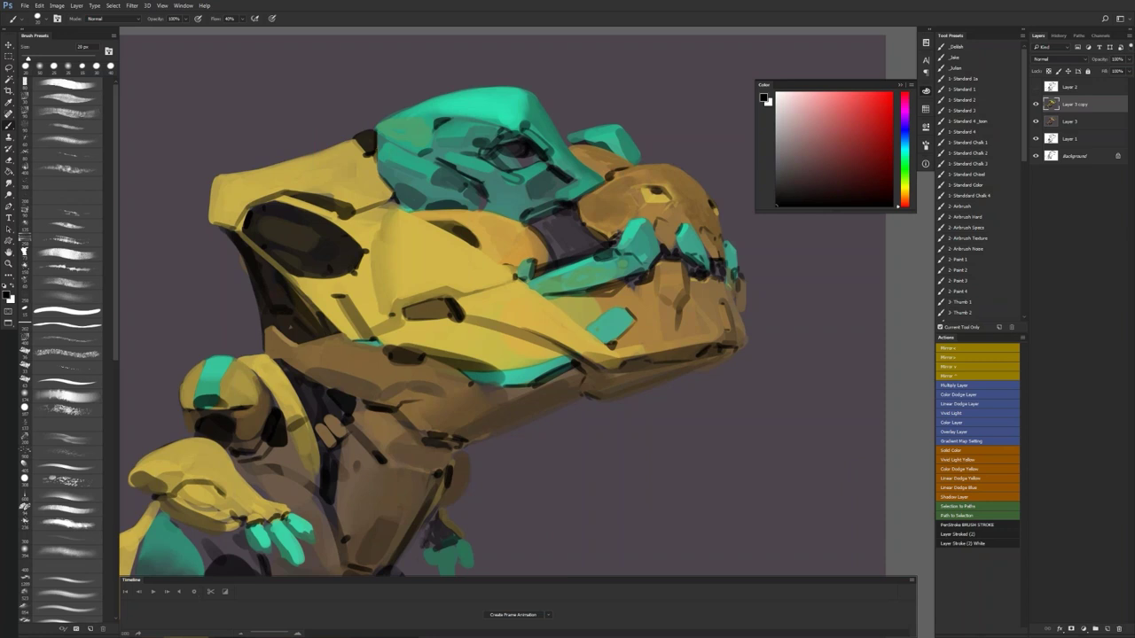
{"action": "left_click", "coordinate": [387, 148], "text": "alt"}
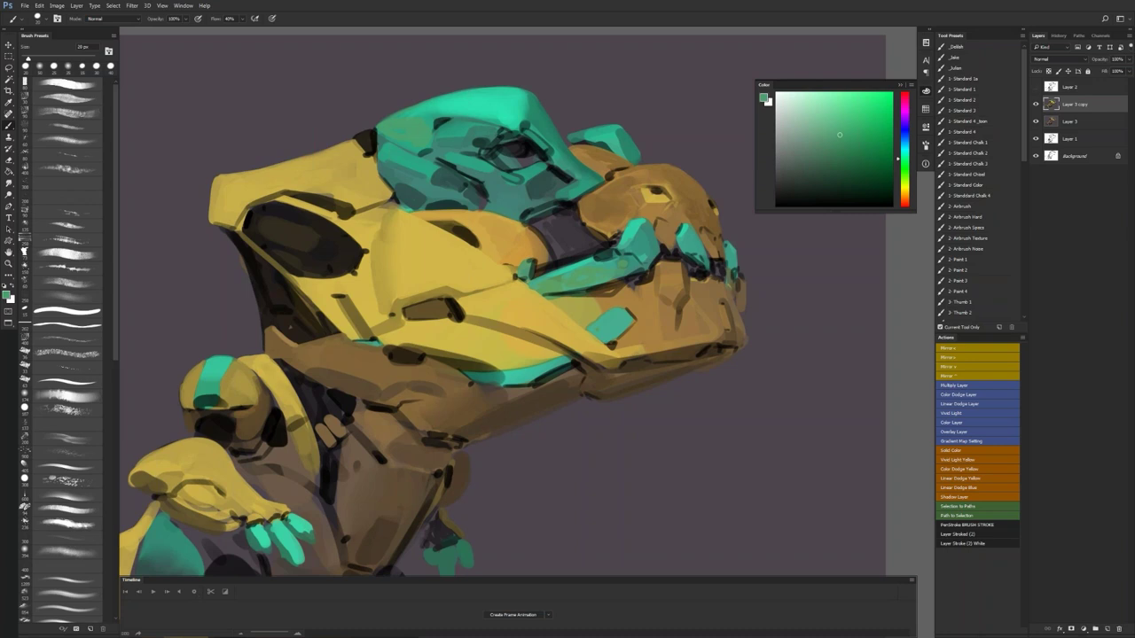
{"action": "key", "text": "d"}
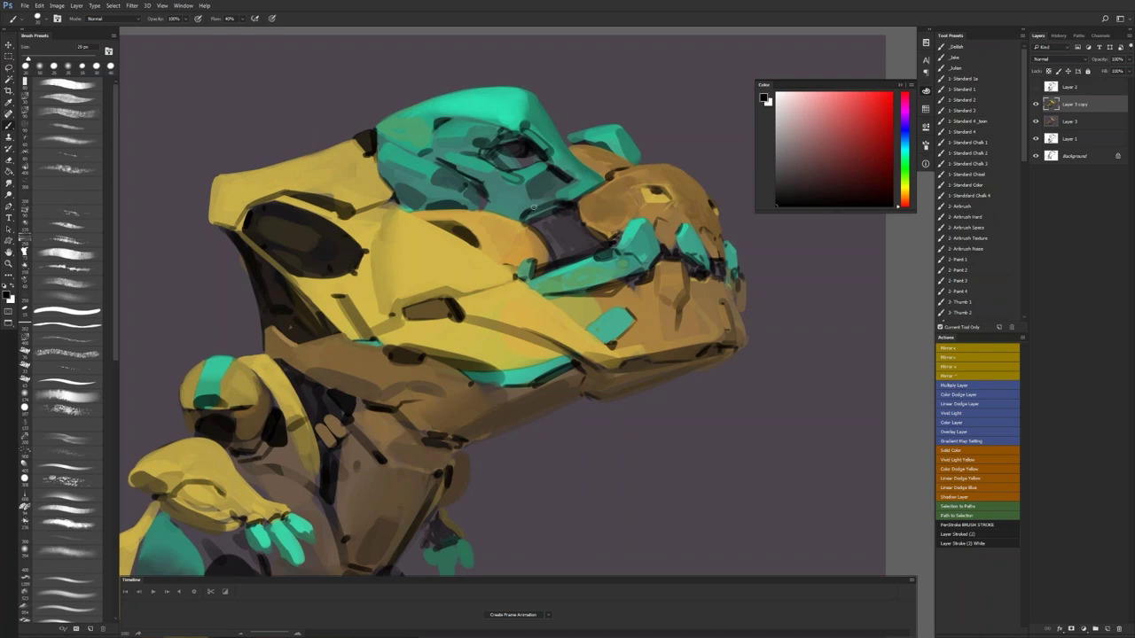
Step: Sample teal and yellow from the head plates and pick a darker ochre as the painting colour
{"action": "left_click", "coordinate": [429, 113], "text": "alt"}
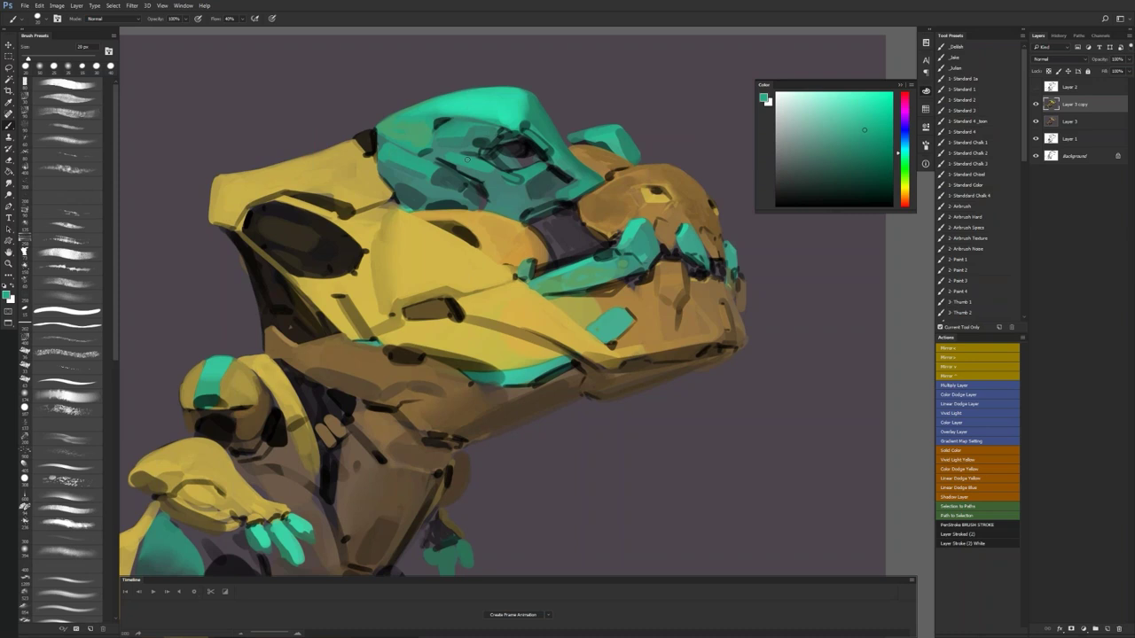
{"action": "left_click", "coordinate": [401, 247], "text": "alt"}
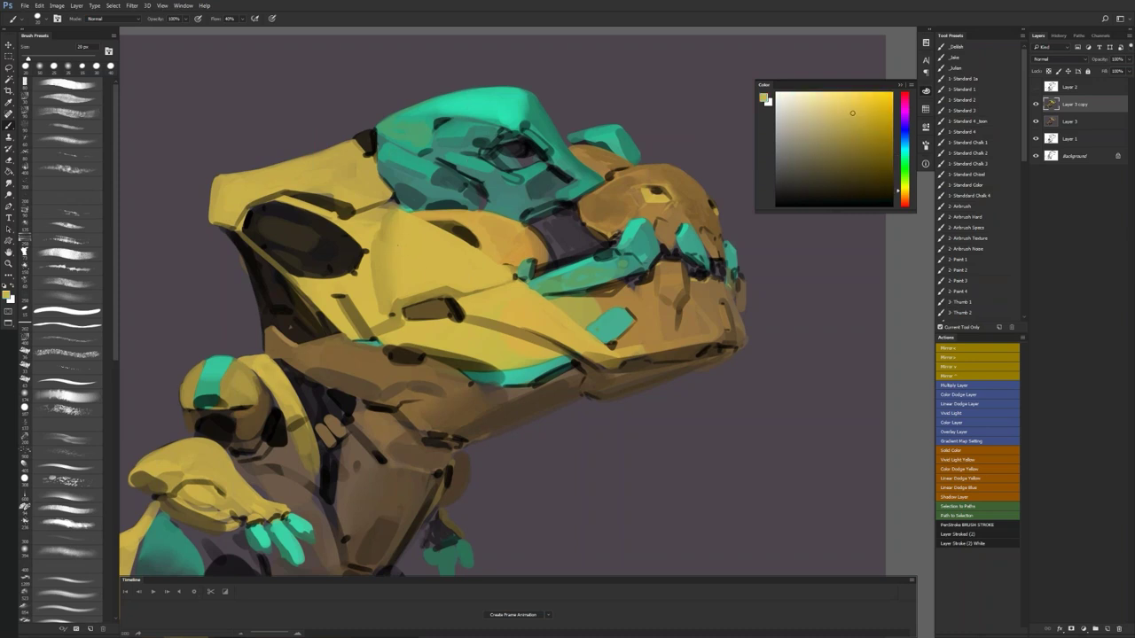
{"action": "left_click", "coordinate": [853, 128]}
Step: Examine the whole creature close up and from a distance, in both mirrored and original orientation
{"action": "key", "text": "z"}
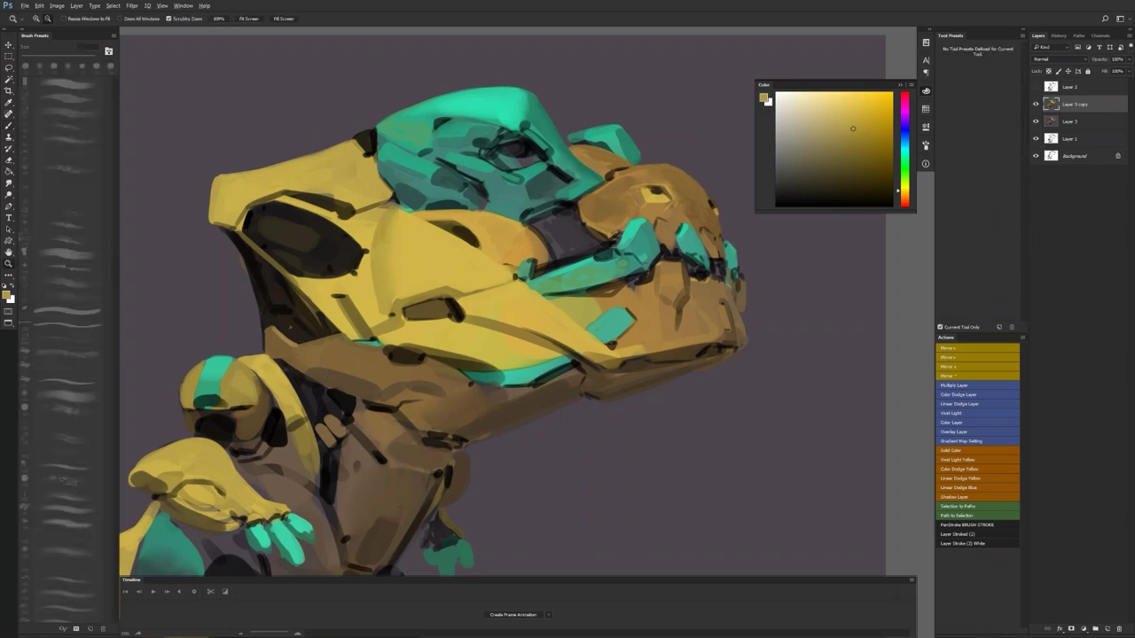
{"action": "left_click_drag", "start_coordinate": [398, 249], "coordinate": [301, 249]}
{"action": "key", "text": "F2"}
{"action": "left_click_drag", "start_coordinate": [393, 269], "coordinate": [528, 247]}
{"action": "key", "text": "b"}
{"action": "key", "text": "z"}
{"action": "left_click", "coordinate": [423, 243]}
{"action": "left_click", "coordinate": [421, 245]}
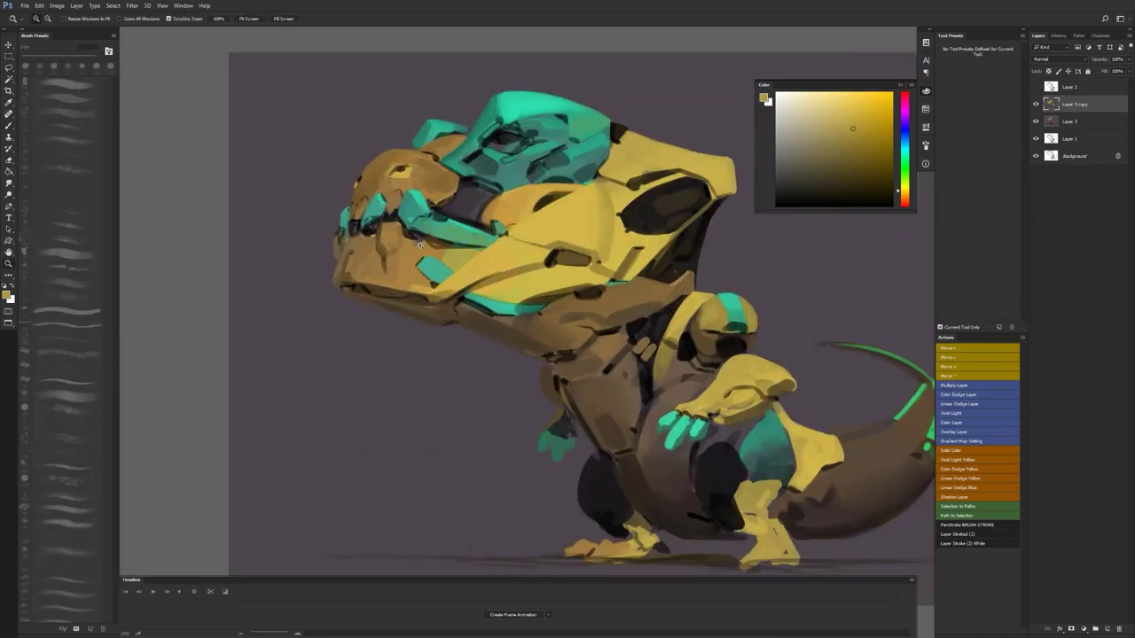
{"action": "left_click_drag", "start_coordinate": [515, 336], "coordinate": [444, 344]}
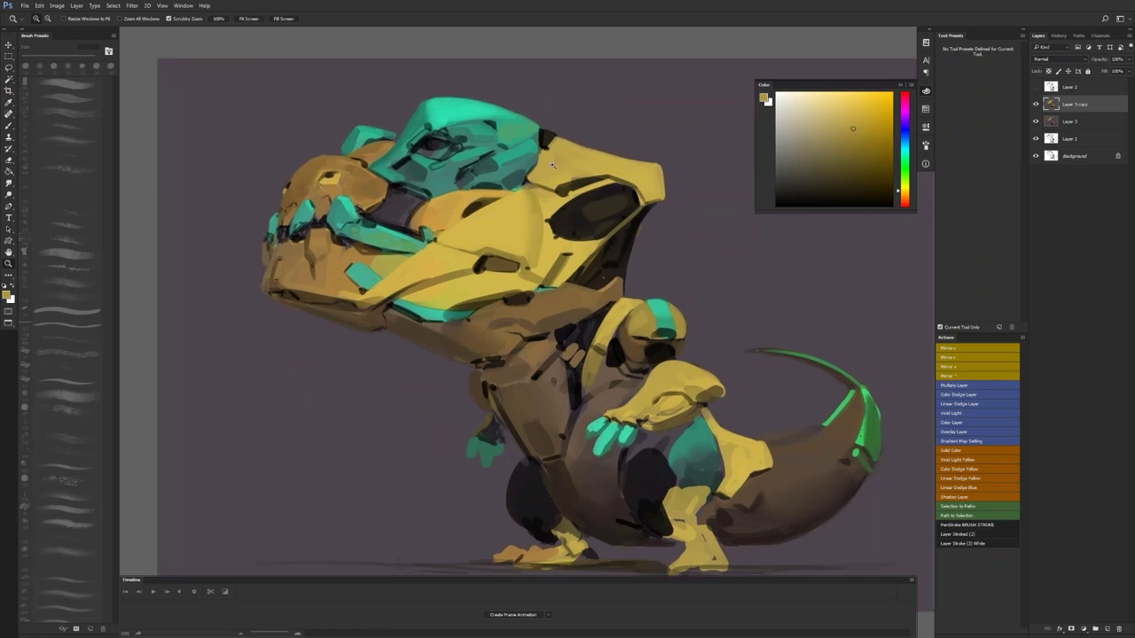
{"action": "left_click_drag", "start_coordinate": [554, 189], "coordinate": [518, 184]}
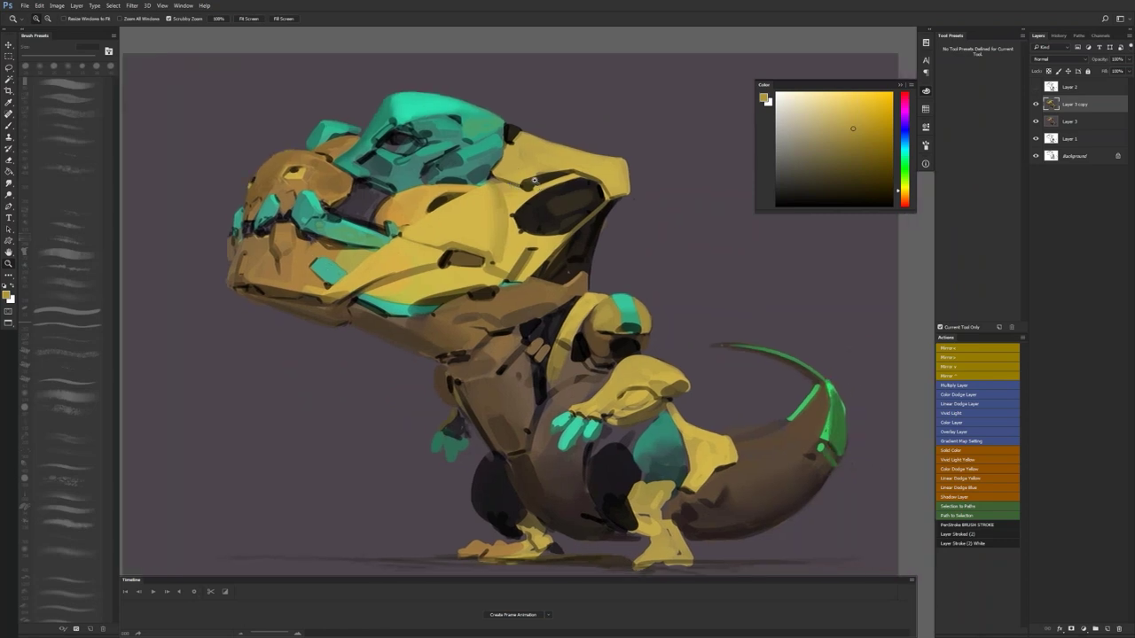
{"action": "key", "text": "b"}
{"action": "key", "text": "z"}
{"action": "left_click", "coordinate": [542, 303], "text": "alt"}
{"action": "left_click", "coordinate": [542, 303], "text": "alt"}
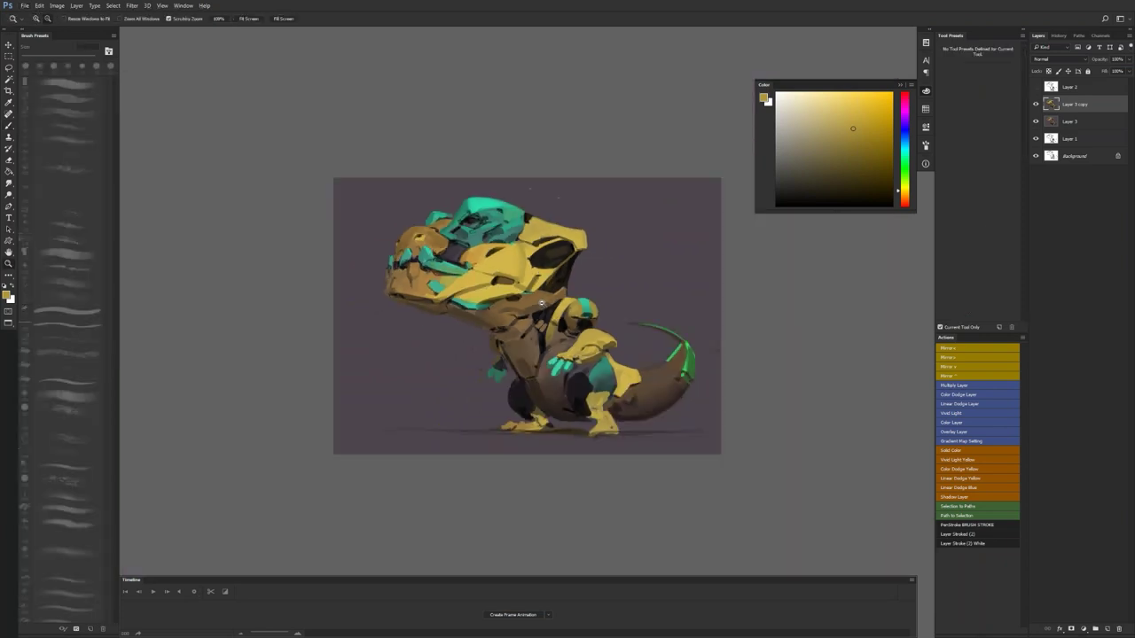
{"action": "key", "text": "F2"}
{"action": "left_click", "coordinate": [555, 354]}
{"action": "key", "text": "b"}
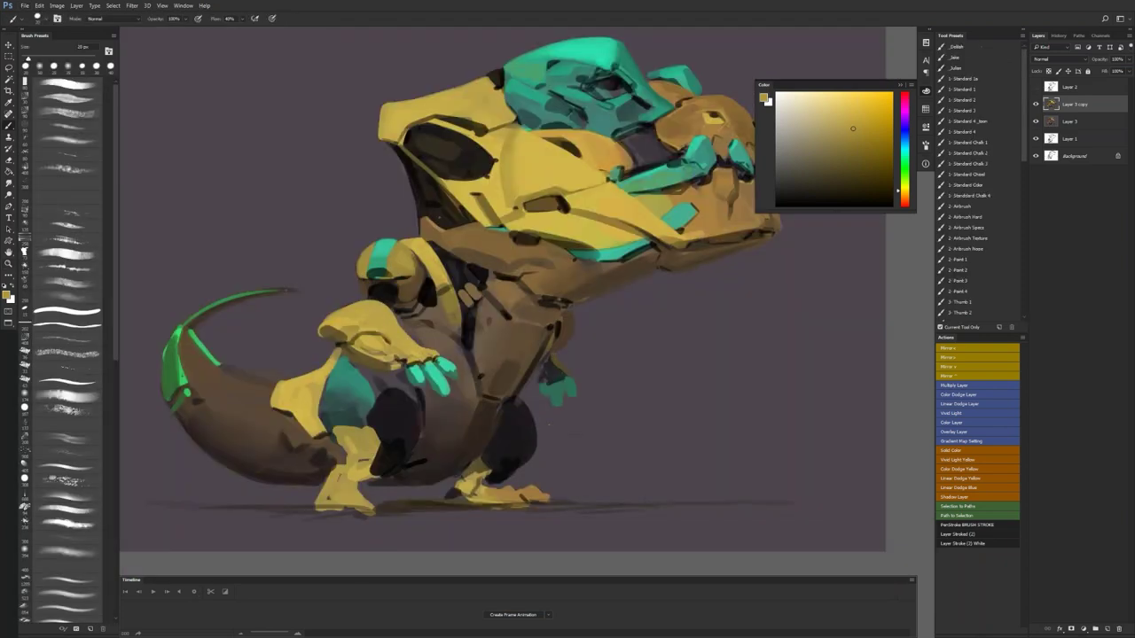
Step: Retouch the edge between the lower belly plate and the dark far thigh with sampled dark and brown tones
{"action": "key", "text": "d"}
{"action": "left_click", "coordinate": [519, 396], "text": "alt"}
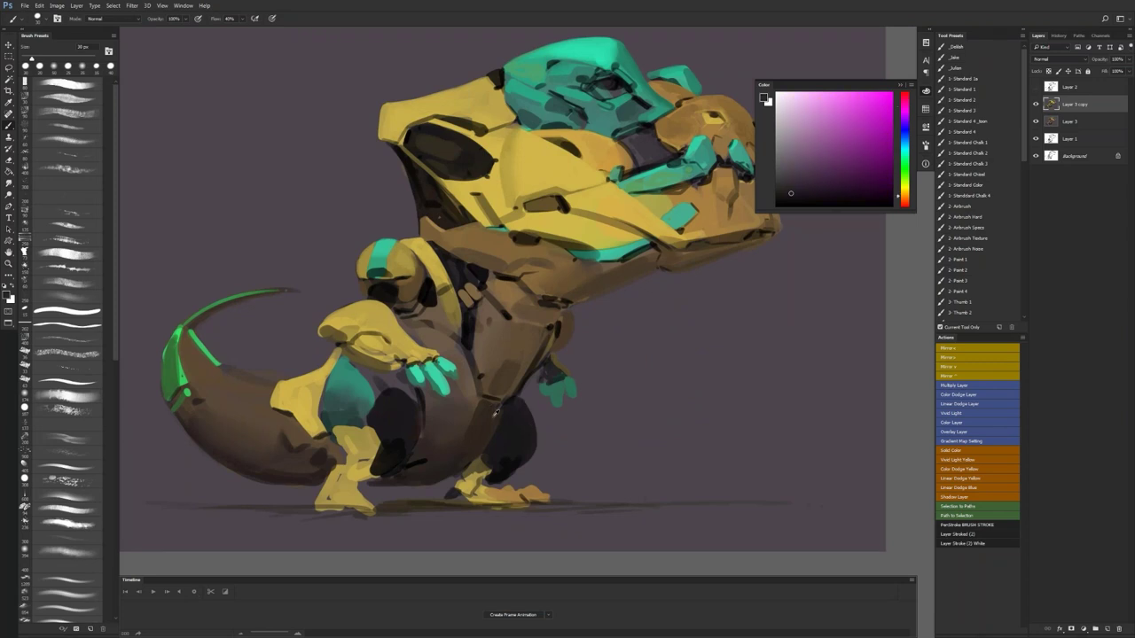
{"action": "left_click", "coordinate": [495, 412], "text": "alt"}
{"action": "left_click", "coordinate": [507, 415], "text": "alt"}
{"action": "left_click", "coordinate": [518, 395], "text": "alt"}
{"action": "left_click_drag", "start_coordinate": [514, 400], "coordinate": [499, 421]}
Step: Try a solid patch of saturated orange on the empty background beside the creature with an enlarged brush
{"action": "mouse_move", "coordinate": [638, 357]}
{"action": "left_mouse_down"}
{"action": "mouse_move", "coordinate": [572, 363]}
{"action": "mouse_move", "coordinate": [660, 352]}
{"action": "left_mouse_up"}
{"action": "key", "text": "bracketright"}
{"action": "key", "text": "ctrl+alt+z"}
{"action": "key", "text": "ctrl+alt+z"}
{"action": "key", "text": "bracketright"}
{"action": "key", "text": "bracketright"}
{"action": "key", "text": "bracketright"}
{"action": "key", "text": "bracketright"}
{"action": "key", "text": "bracketright"}
{"action": "left_click_drag", "start_coordinate": [869, 119], "coordinate": [891, 93]}
{"action": "left_click_drag", "start_coordinate": [591, 364], "coordinate": [630, 335]}
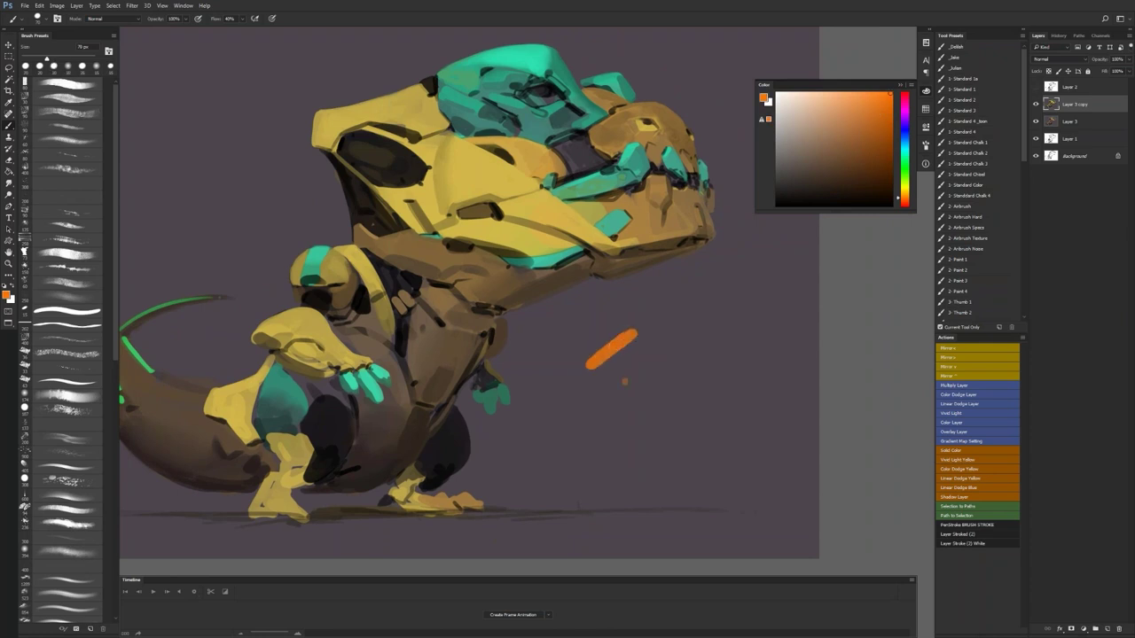
{"action": "key", "text": "ctrl+z"}
{"action": "mouse_move", "coordinate": [623, 337]}
{"action": "left_mouse_down"}
{"action": "mouse_move", "coordinate": [591, 358]}
{"action": "mouse_move", "coordinate": [602, 328]}
{"action": "mouse_move", "coordinate": [577, 355]}
{"action": "mouse_move", "coordinate": [614, 340]}
{"action": "mouse_move", "coordinate": [596, 371]}
{"action": "mouse_move", "coordinate": [623, 338]}
{"action": "left_mouse_up"}
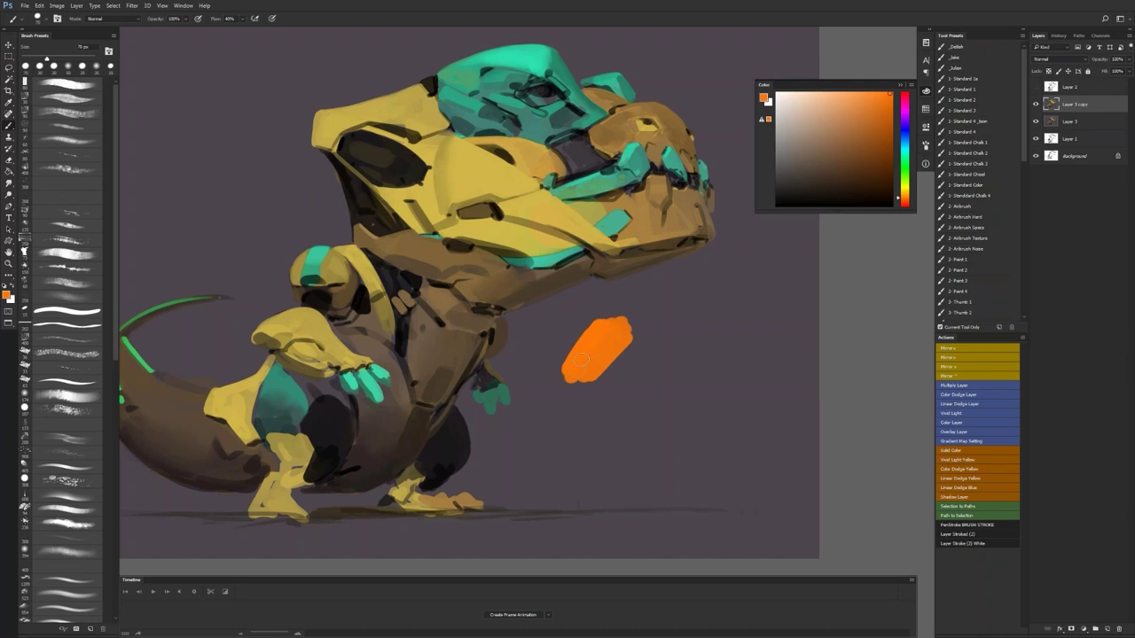
{"action": "mouse_move", "coordinate": [591, 355]}
{"action": "left_mouse_down"}
{"action": "mouse_move", "coordinate": [620, 333]}
{"action": "mouse_move", "coordinate": [631, 336]}
{"action": "mouse_move", "coordinate": [613, 363]}
{"action": "mouse_move", "coordinate": [635, 348]}
{"action": "mouse_move", "coordinate": [585, 390]}
{"action": "mouse_move", "coordinate": [580, 369]}
{"action": "mouse_move", "coordinate": [582, 389]}
{"action": "mouse_move", "coordinate": [604, 375]}
{"action": "mouse_move", "coordinate": [592, 405]}
{"action": "mouse_move", "coordinate": [614, 383]}
{"action": "mouse_move", "coordinate": [597, 404]}
{"action": "left_mouse_up"}
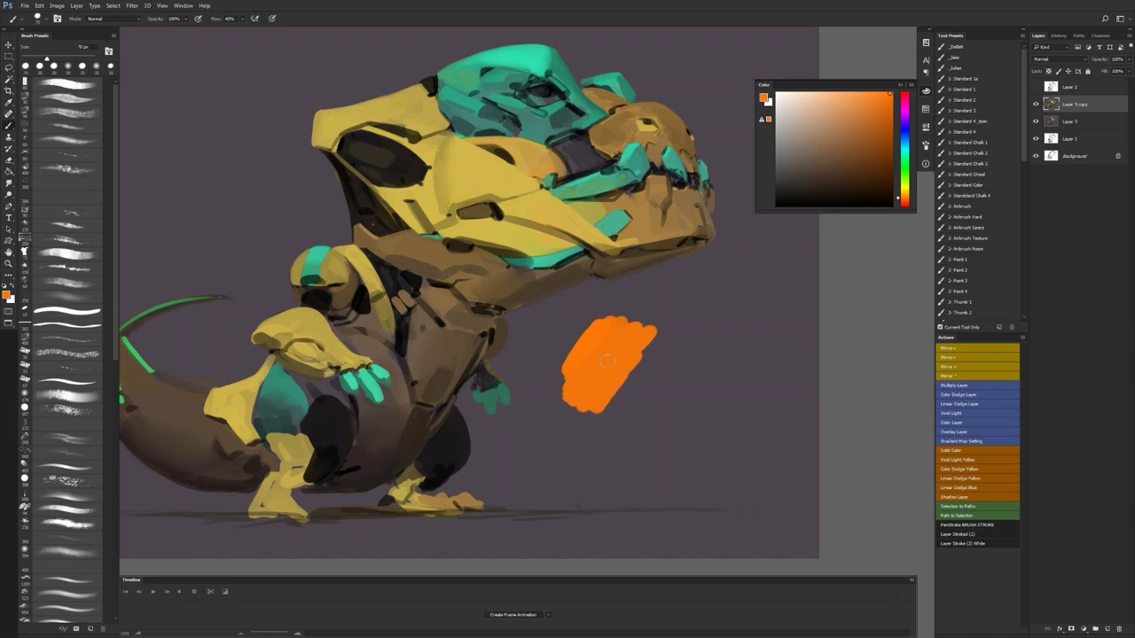
{"action": "mouse_move", "coordinate": [618, 369]}
{"action": "left_mouse_down"}
{"action": "mouse_move", "coordinate": [648, 352]}
{"action": "mouse_move", "coordinate": [612, 413]}
{"action": "left_mouse_up"}
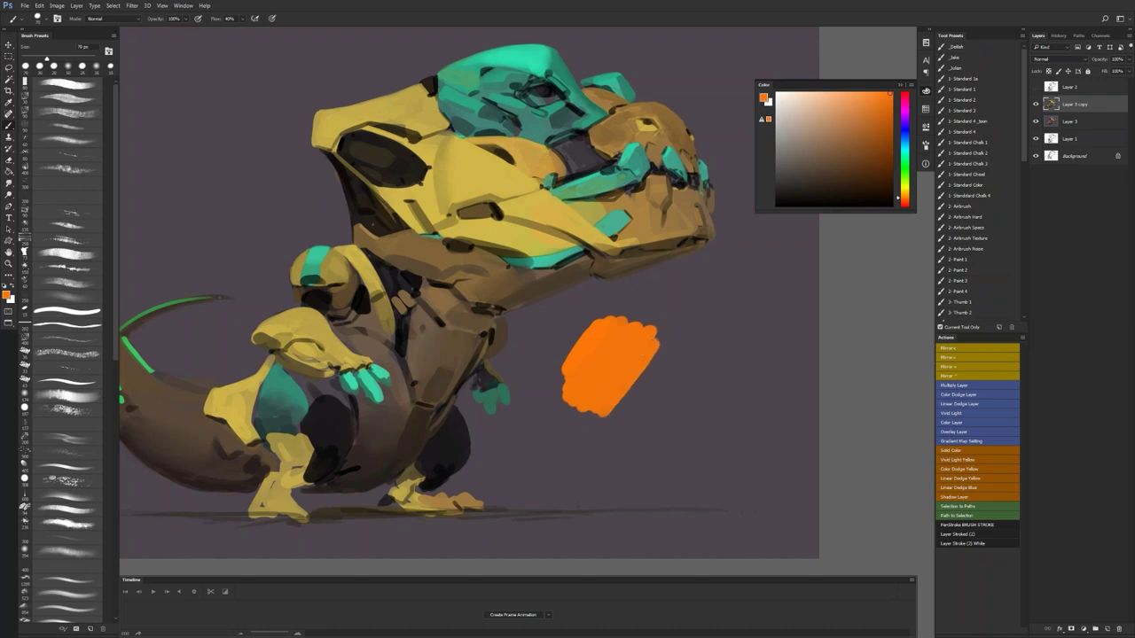
Step: Try a second orange patch beside the first with a 90 px brush, and undo the test patches
{"action": "key", "text": "bracketright"}
{"action": "key", "text": "bracketright"}
{"action": "mouse_move", "coordinate": [721, 341]}
{"action": "left_mouse_down"}
{"action": "mouse_move", "coordinate": [679, 403]}
{"action": "mouse_move", "coordinate": [692, 356]}
{"action": "mouse_move", "coordinate": [687, 405]}
{"action": "mouse_move", "coordinate": [727, 364]}
{"action": "left_mouse_up"}
{"action": "key", "text": "comma"}
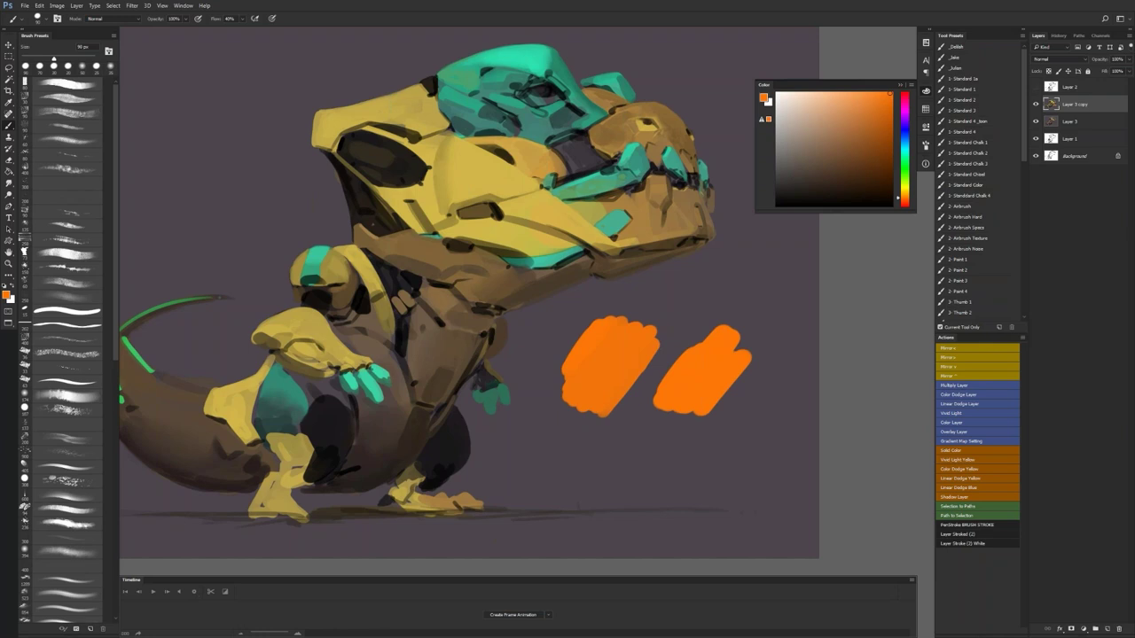
{"action": "key", "text": "ctrl+z"}
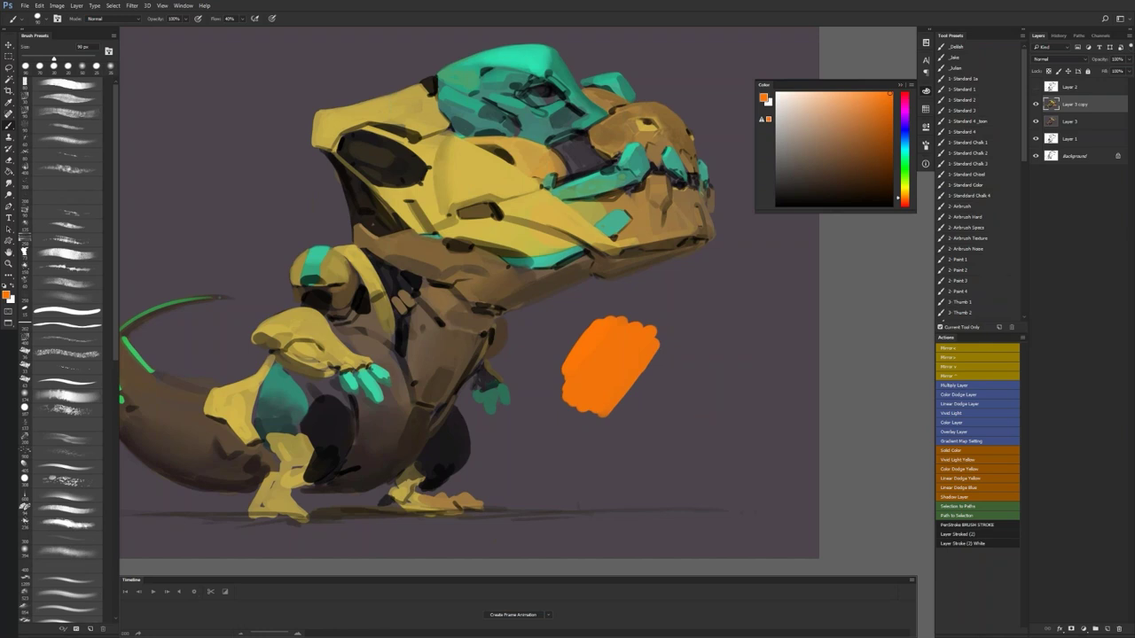
{"action": "left_click_drag", "start_coordinate": [743, 337], "coordinate": [702, 386]}
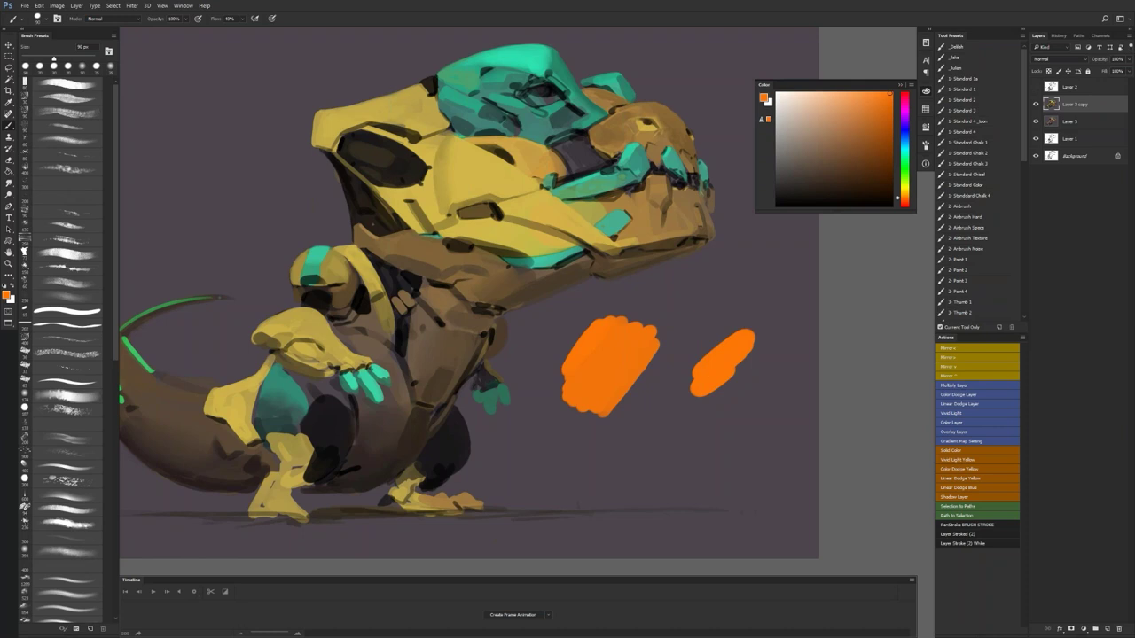
{"action": "key", "text": "ctrl+z"}
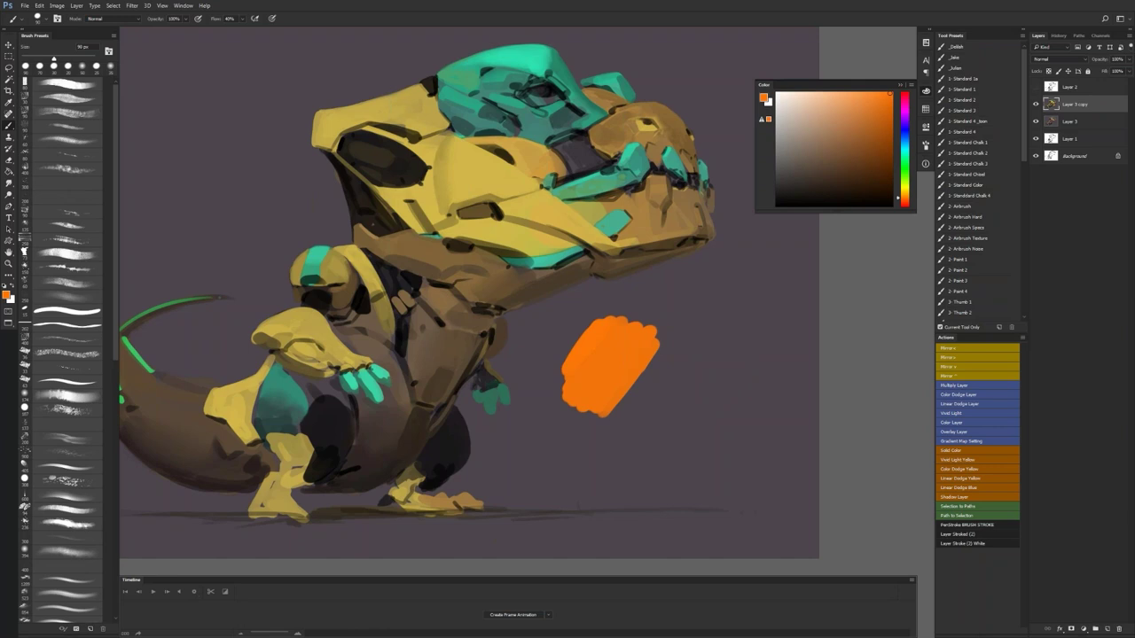
{"action": "left_click", "coordinate": [722, 362]}
{"action": "key", "text": "ctrl+alt+z"}
{"action": "key", "text": "ctrl+alt+z"}
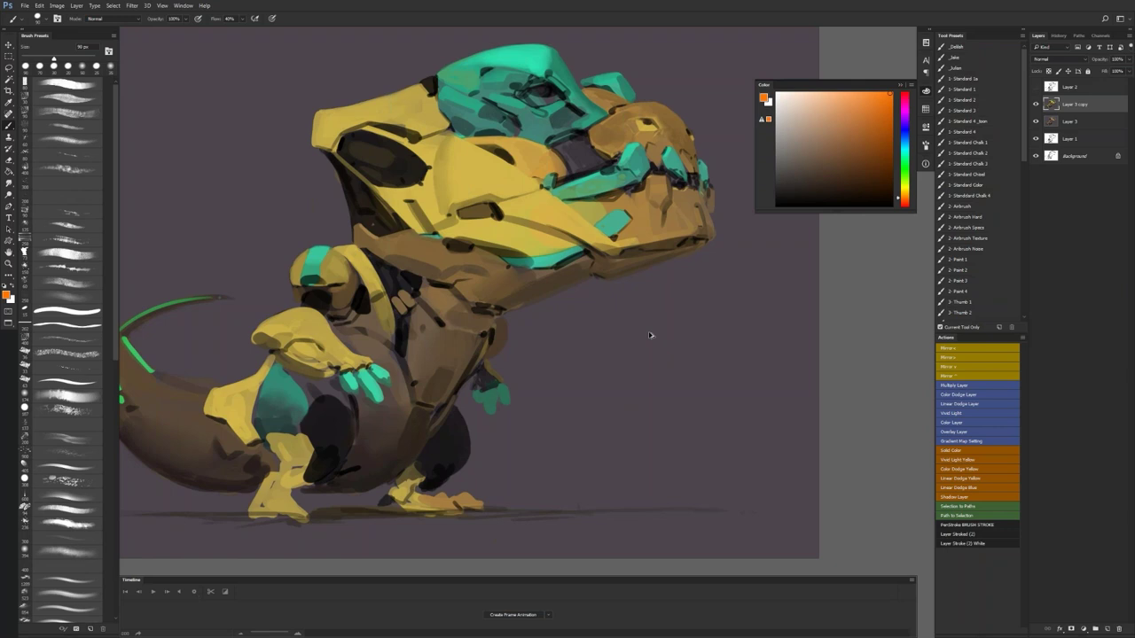
Step: Try short overlapping orange strokes arranged in a curl on the background below the jaw
{"action": "mouse_move", "coordinate": [585, 328]}
{"action": "left_mouse_down"}
{"action": "mouse_move", "coordinate": [631, 328]}
{"action": "mouse_move", "coordinate": [628, 358]}
{"action": "left_mouse_up"}
{"action": "mouse_move", "coordinate": [583, 395]}
{"action": "left_mouse_down"}
{"action": "mouse_move", "coordinate": [603, 360]}
{"action": "mouse_move", "coordinate": [576, 346]}
{"action": "mouse_move", "coordinate": [599, 302]}
{"action": "mouse_move", "coordinate": [649, 301]}
{"action": "mouse_move", "coordinate": [684, 325]}
{"action": "left_mouse_up"}
{"action": "mouse_move", "coordinate": [667, 351]}
{"action": "left_mouse_down"}
{"action": "mouse_move", "coordinate": [684, 329]}
{"action": "mouse_move", "coordinate": [693, 360]}
{"action": "left_mouse_up"}
{"action": "left_click", "coordinate": [674, 378]}
{"action": "mouse_move", "coordinate": [664, 442]}
{"action": "left_mouse_down"}
{"action": "mouse_move", "coordinate": [672, 449]}
{"action": "mouse_move", "coordinate": [645, 485]}
{"action": "left_mouse_up"}
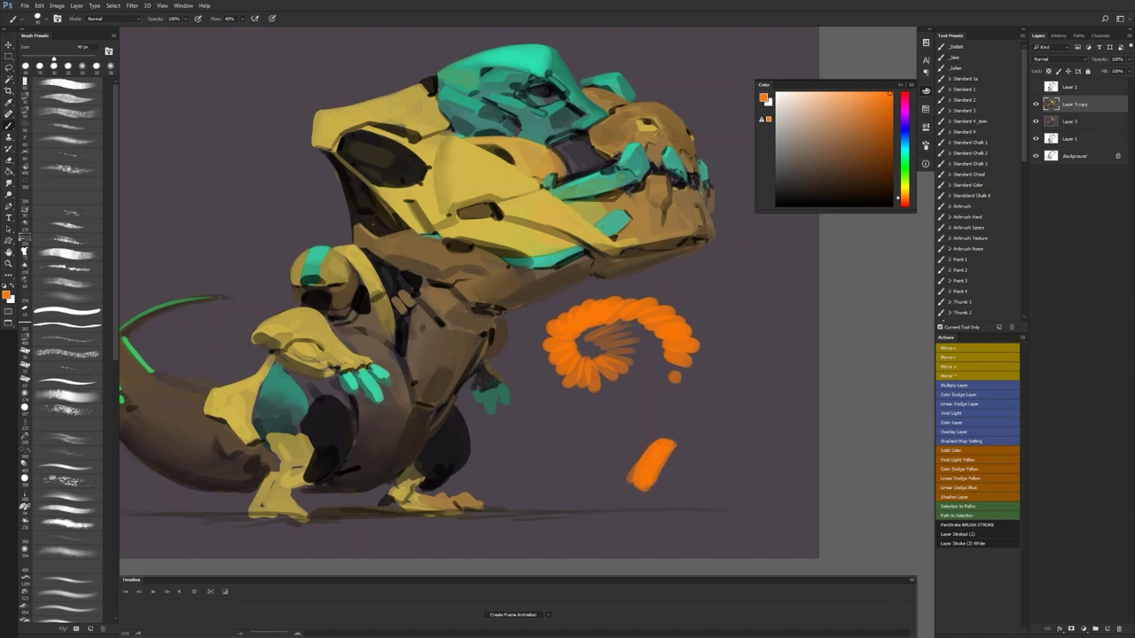
{"action": "mouse_move", "coordinate": [753, 379]}
{"action": "left_mouse_down"}
{"action": "mouse_move", "coordinate": [720, 429]}
{"action": "mouse_move", "coordinate": [746, 379]}
{"action": "left_mouse_up"}
Step: Undo all the orange test strokes on the background
{"action": "key", "text": "ctrl+alt+z"}
{"action": "key", "text": "ctrl+alt+z"}
{"action": "key", "text": "ctrl+alt+z"}
{"action": "key", "text": "ctrl+alt+z"}
{"action": "key", "text": "ctrl+alt+z"}
{"action": "key", "text": "ctrl+alt+z"}
{"action": "key", "text": "ctrl+alt+z"}
{"action": "key", "text": "ctrl+alt+z"}
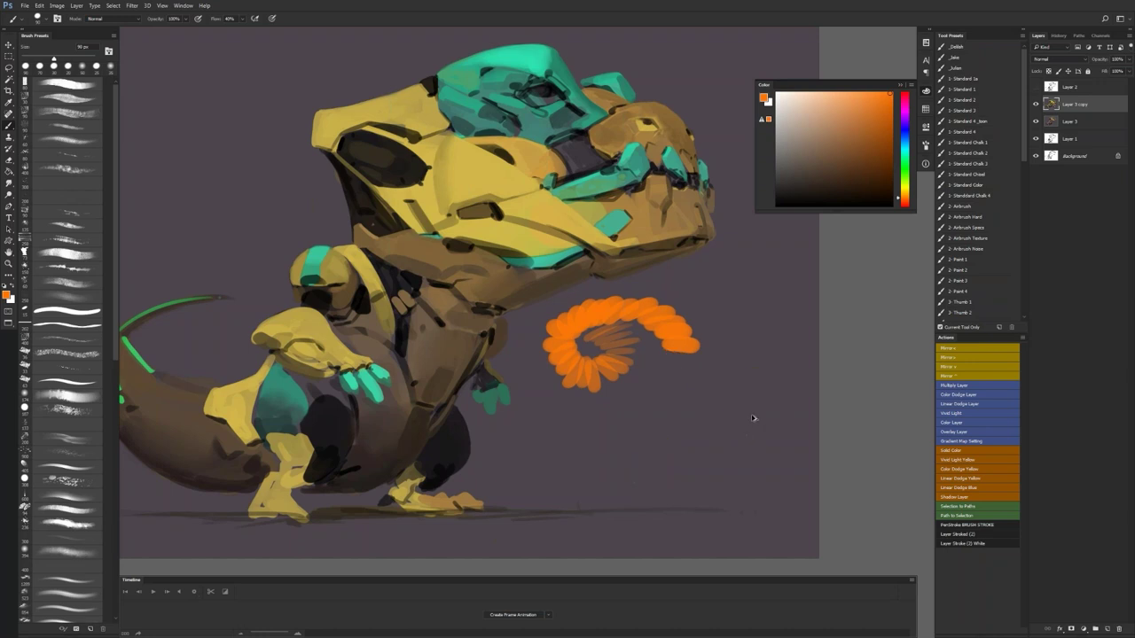
{"action": "key", "text": "ctrl+alt+z"}
{"action": "key", "text": "ctrl+alt+z"}
{"action": "key", "text": "ctrl+alt+z"}
{"action": "key", "text": "ctrl+alt+z"}
{"action": "key", "text": "ctrl+alt+z"}
{"action": "key", "text": "ctrl+alt+z"}
{"action": "key", "text": "ctrl+alt+z"}
{"action": "key", "text": "ctrl+alt+z"}
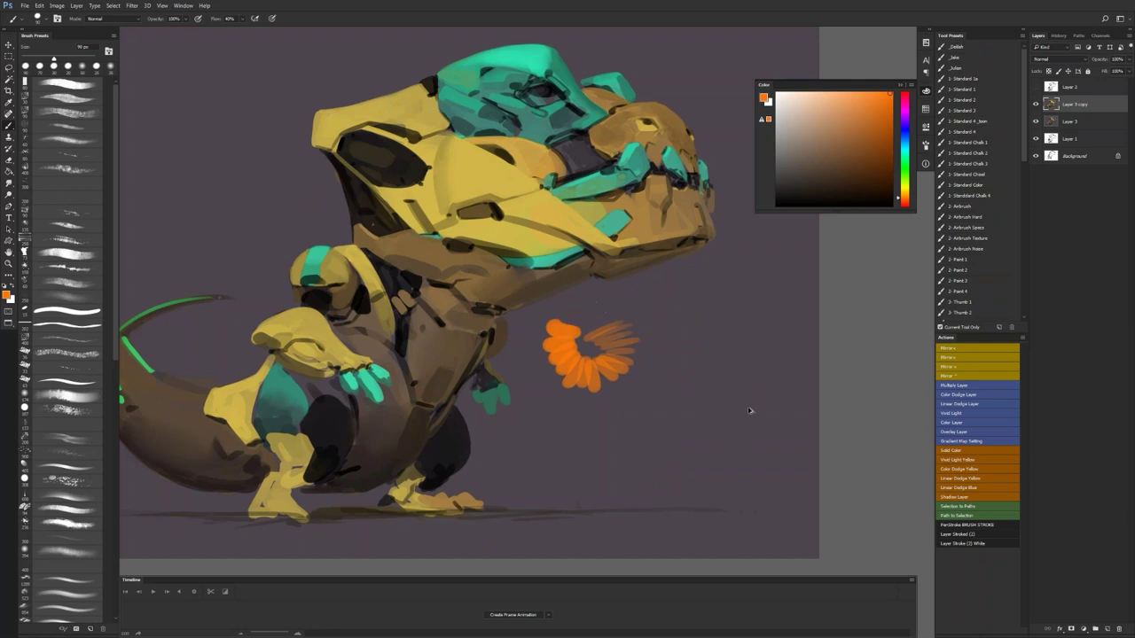
{"action": "key", "text": "ctrl+alt+z"}
{"action": "key", "text": "ctrl+alt+z"}
{"action": "key", "text": "ctrl+alt+z"}
{"action": "key", "text": "ctrl+alt+z"}
{"action": "key", "text": "ctrl+alt+z"}
{"action": "key", "text": "ctrl+alt+z"}
{"action": "key", "text": "ctrl+alt+z"}
{"action": "key", "text": "ctrl+alt+z"}
{"action": "key", "text": "ctrl+alt+z"}
{"action": "key", "text": "ctrl+alt+z"}
{"action": "key", "text": "ctrl+alt+z"}
{"action": "key", "text": "ctrl+alt+z"}
{"action": "key", "text": "ctrl+alt+z"}
{"action": "key", "text": "ctrl+alt+z"}
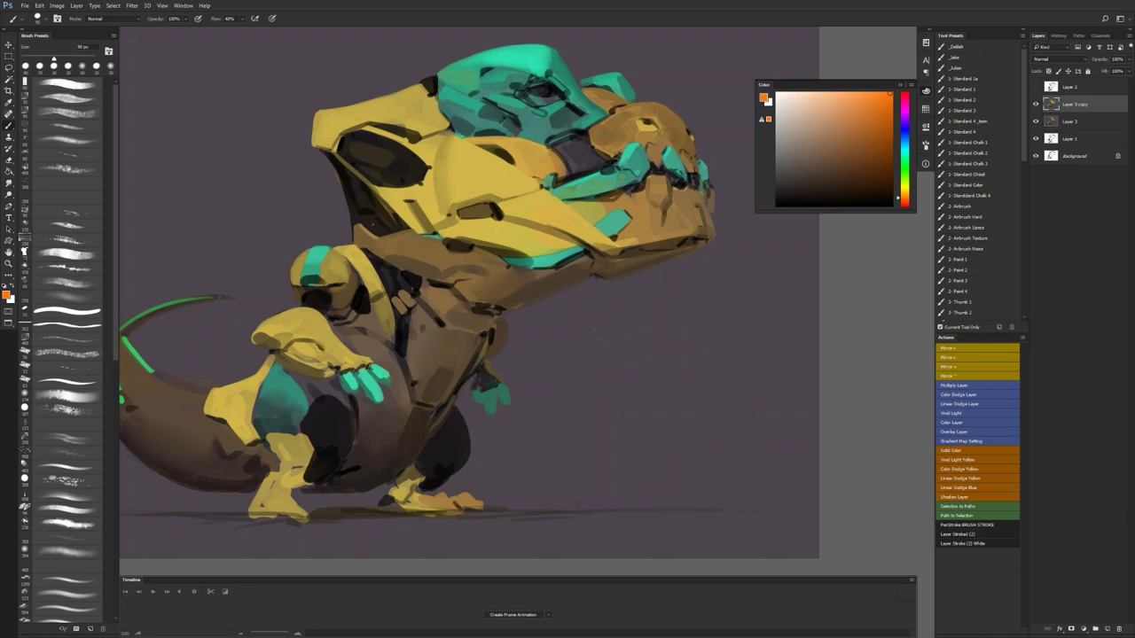
Step: Repaint the upper edge of the yellow forearm plate in its sampled yellow with a smaller brush
{"action": "left_click_drag", "start_coordinate": [495, 349], "coordinate": [601, 304]}
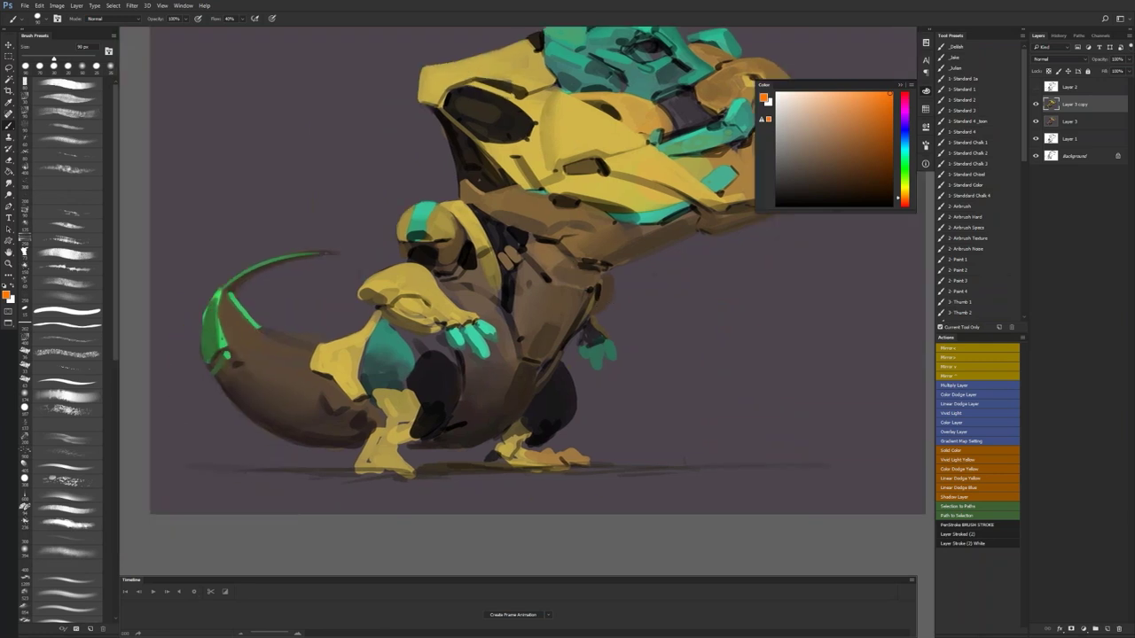
{"action": "left_click", "coordinate": [378, 285], "text": "alt"}
{"action": "key", "text": "bracketleft"}
{"action": "key", "text": "bracketleft"}
{"action": "key", "text": "bracketleft"}
{"action": "key", "text": "bracketleft"}
{"action": "left_click_drag", "start_coordinate": [366, 290], "coordinate": [383, 295]}
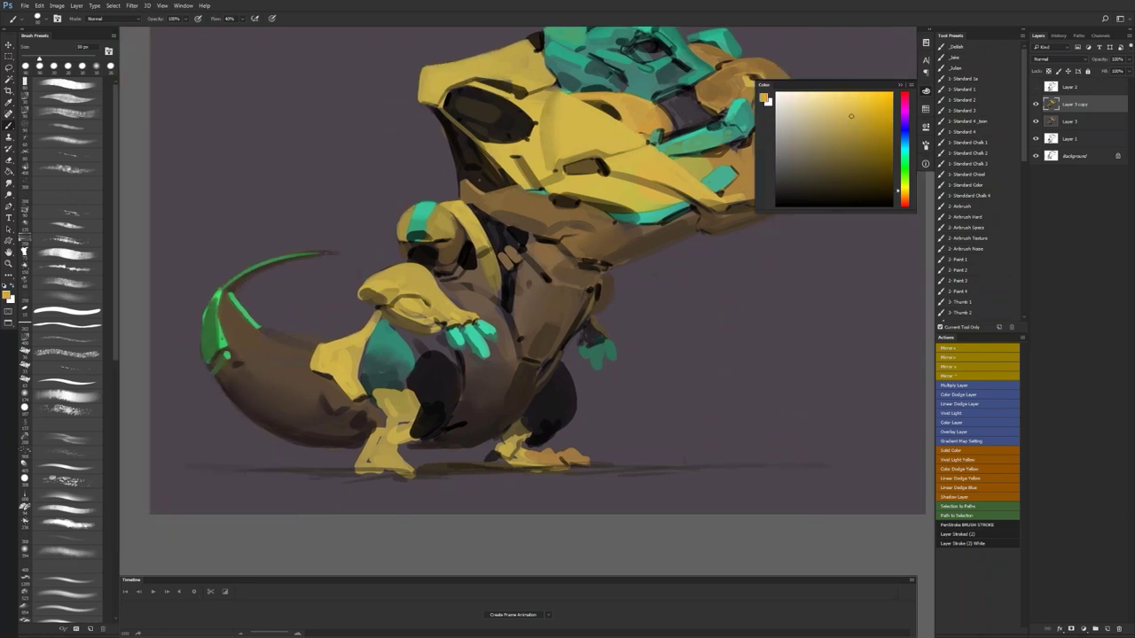
{"action": "key", "text": "bracketleft"}
{"action": "mouse_move", "coordinate": [362, 291]}
{"action": "left_mouse_down"}
{"action": "mouse_move", "coordinate": [387, 295]}
{"action": "mouse_move", "coordinate": [387, 306]}
{"action": "left_mouse_up"}
Step: Shade the yellow forearm plate with sampled olive-brown using a larger brush, and switch to the Smudge tool
{"action": "left_click", "coordinate": [392, 295], "text": "alt"}
{"action": "left_click", "coordinate": [384, 307], "text": "alt"}
{"action": "key", "text": "bracketright"}
{"action": "key", "text": "bracketright"}
{"action": "key", "text": "bracketright"}
{"action": "left_click_drag", "start_coordinate": [362, 283], "coordinate": [429, 325]}
{"action": "key", "text": "r"}
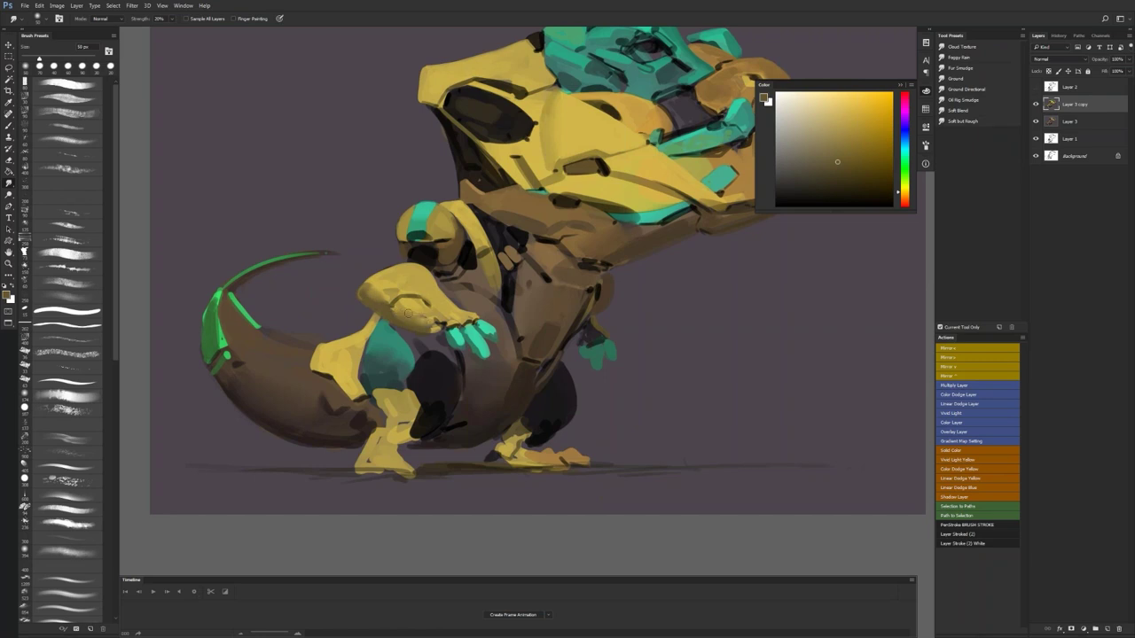
Step: Mirror the canvas and examine the whole creature from a distance
{"action": "key", "text": "z"}
{"action": "left_click", "coordinate": [432, 326], "text": "alt"}
{"action": "left_click", "coordinate": [433, 325], "text": "alt"}
{"action": "left_click", "coordinate": [433, 325], "text": "alt"}
{"action": "key", "text": "ctrl+shift+h"}
{"action": "key", "text": "b"}
{"action": "key", "text": "z"}
{"action": "left_click", "coordinate": [530, 321]}
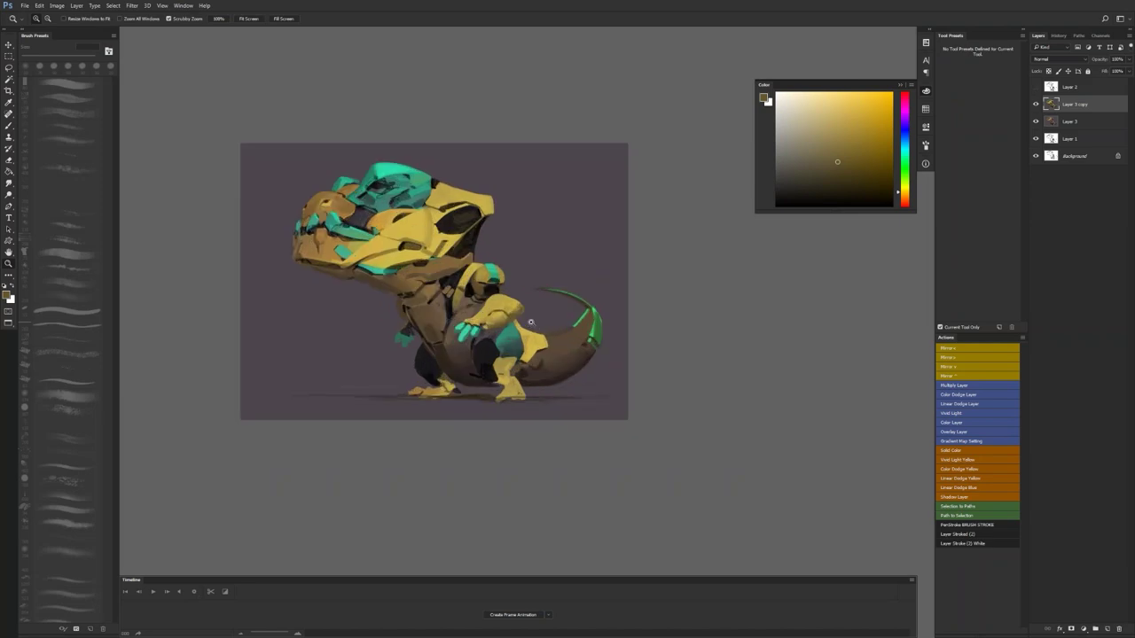
{"action": "left_click", "coordinate": [531, 321]}
{"action": "key", "text": "b"}
{"action": "key", "text": "b"}
Step: Brighten the forearm plate and the shoulder armour with a more saturated yellow derived from the sampled head colour
{"action": "left_click", "coordinate": [371, 188], "text": "alt"}
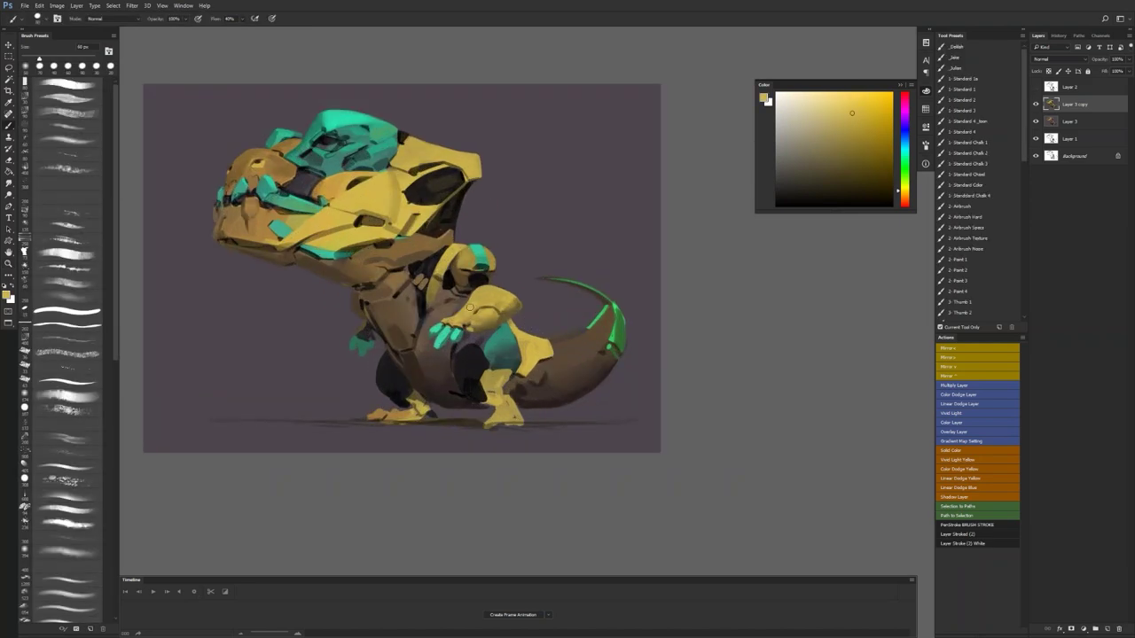
{"action": "left_click", "coordinate": [872, 99]}
{"action": "key", "text": "bracketright"}
{"action": "key", "text": "bracketright"}
{"action": "mouse_move", "coordinate": [476, 301]}
{"action": "left_mouse_down"}
{"action": "mouse_move", "coordinate": [462, 314]}
{"action": "mouse_move", "coordinate": [479, 293]}
{"action": "left_mouse_up"}
{"action": "mouse_move", "coordinate": [463, 252]}
{"action": "left_mouse_down"}
{"action": "mouse_move", "coordinate": [456, 262]}
{"action": "mouse_move", "coordinate": [468, 253]}
{"action": "mouse_move", "coordinate": [473, 262]}
{"action": "left_mouse_up"}
{"action": "key", "text": "bracketleft"}
{"action": "key", "text": "bracketleft"}
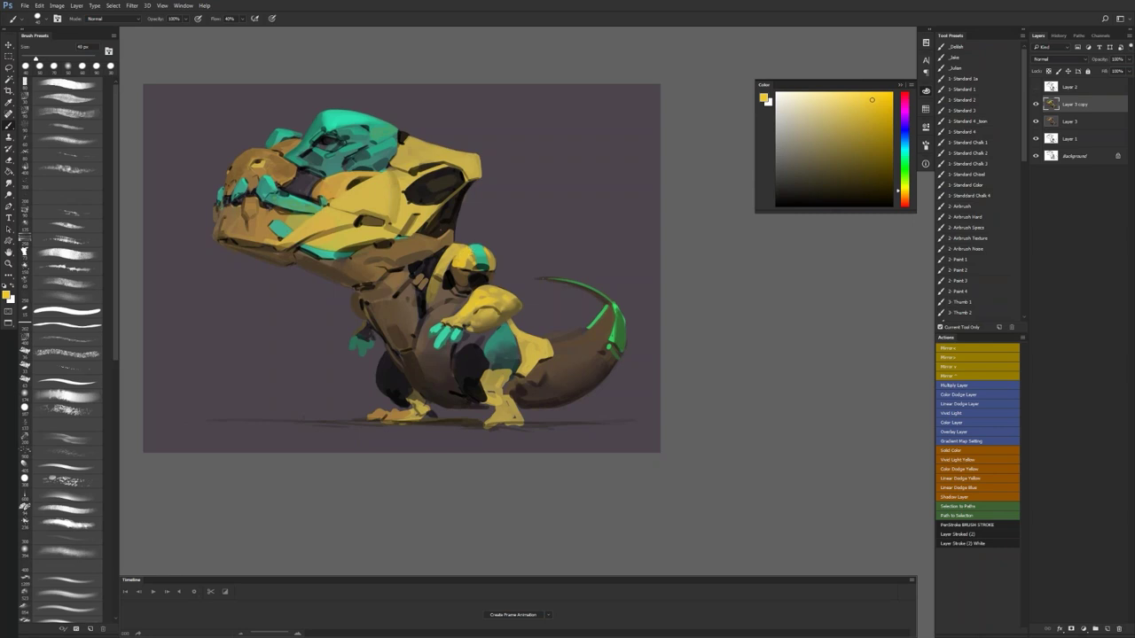
Step: Flip the canvas back and check the brightened forearm and shoulder armour from a distance
{"action": "left_click", "coordinate": [463, 259], "text": "alt"}
{"action": "key", "text": "alt+space"}
{"action": "left_click", "coordinate": [501, 344], "text": "alt"}
{"action": "left_click", "coordinate": [500, 344], "text": "alt"}
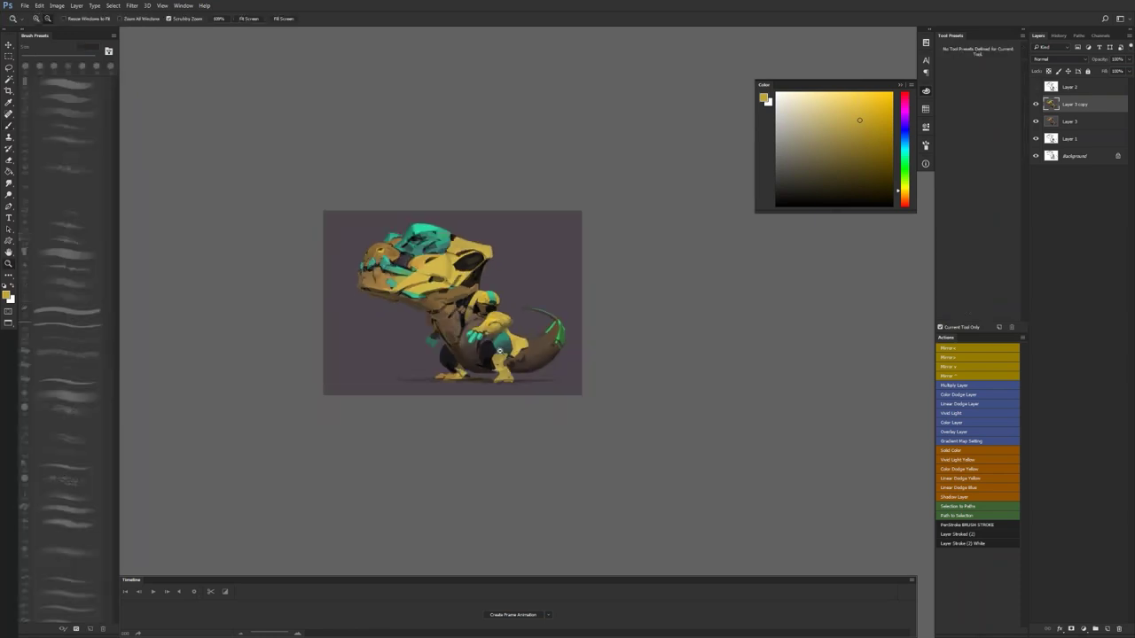
{"action": "key", "text": "F2"}
{"action": "key", "text": "ctrl+space"}
{"action": "left_click", "coordinate": [489, 324], "text": "ctrl"}
{"action": "left_click", "coordinate": [490, 324], "text": "ctrl"}
{"action": "left_click", "coordinate": [494, 317], "text": "ctrl"}
{"action": "left_click_drag", "start_coordinate": [512, 312], "coordinate": [670, 343]}
Step: Paint mottled highlights on the shoulder cap and strap with a small brush in saturated yellow, and reset the colour to black
{"action": "left_click", "coordinate": [395, 343], "text": "alt"}
{"action": "left_click", "coordinate": [887, 92]}
{"action": "key", "text": "bracketleft"}
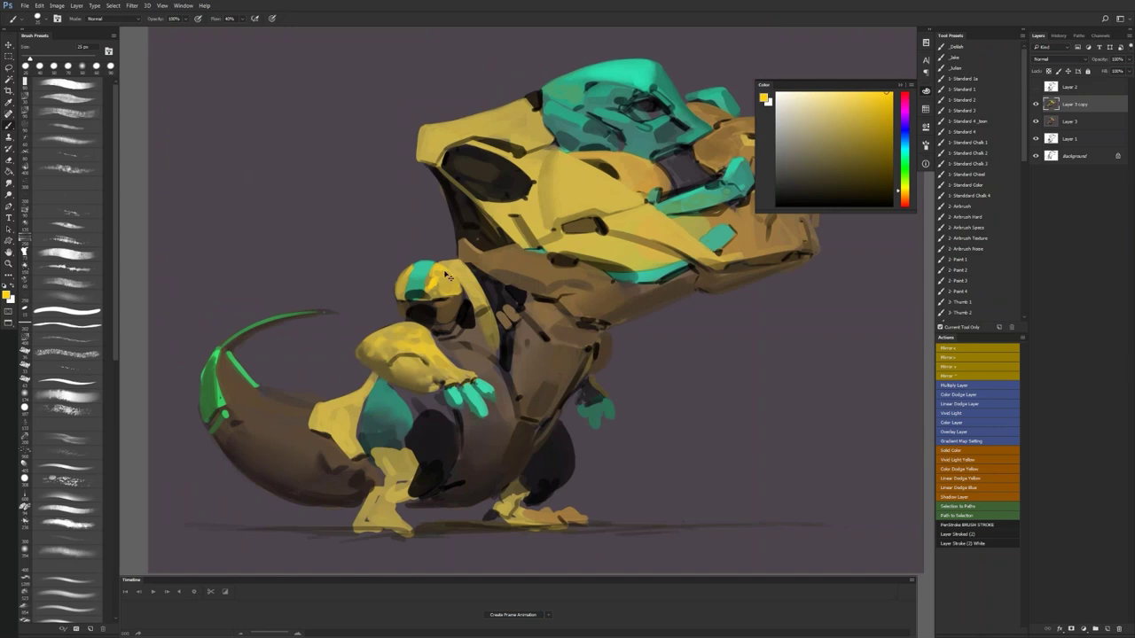
{"action": "left_click_drag", "start_coordinate": [459, 275], "coordinate": [461, 265]}
{"action": "left_click", "coordinate": [851, 113]}
{"action": "key", "text": "d"}
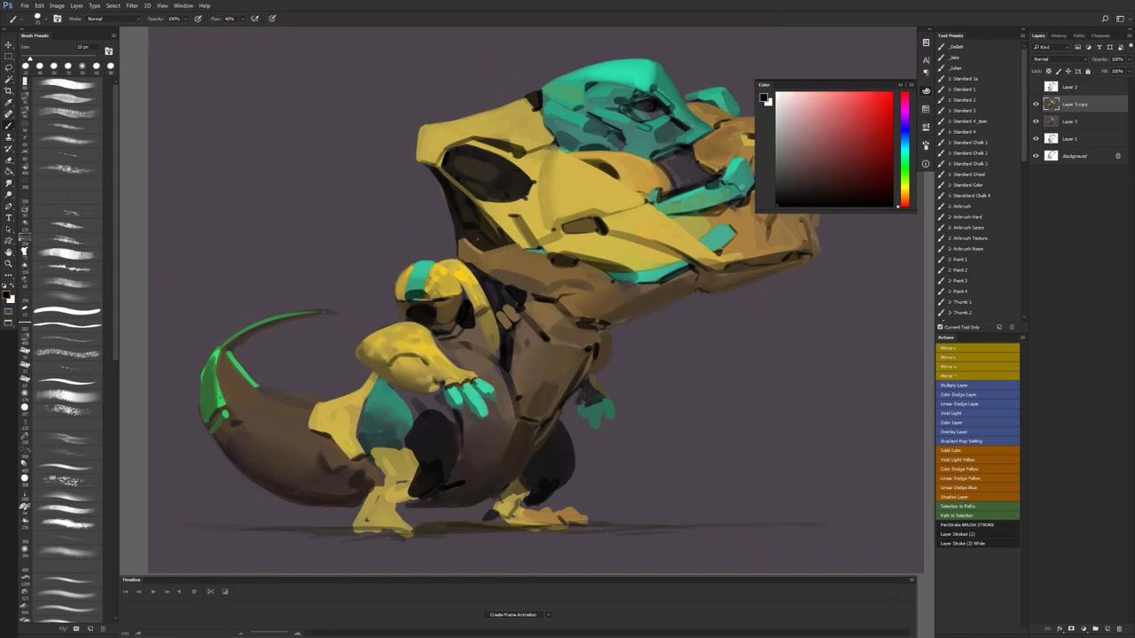
Step: Mirror the canvas again and compare the shoulder highlights with the rest of the creature
{"action": "key", "text": "z"}
{"action": "left_click", "coordinate": [477, 328], "text": "alt"}
{"action": "left_click", "coordinate": [477, 328], "text": "alt"}
{"action": "left_click", "coordinate": [477, 328], "text": "alt"}
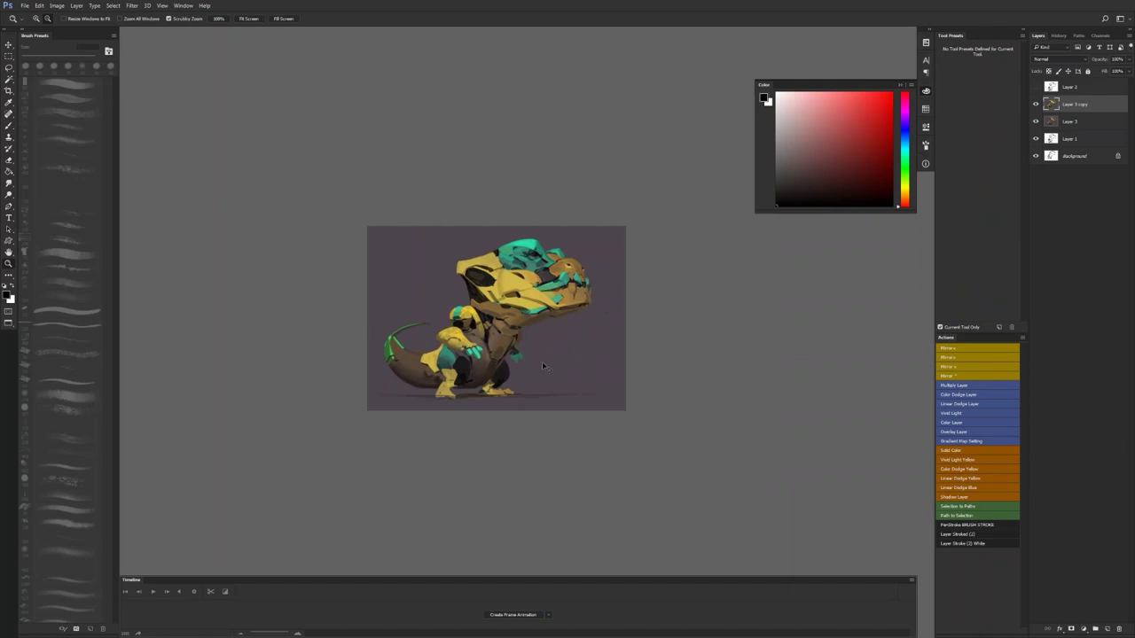
{"action": "key", "text": "F2"}
{"action": "key", "text": "b"}
{"action": "key", "text": "z"}
{"action": "left_click", "coordinate": [527, 349]}
{"action": "left_click", "coordinate": [527, 349]}
{"action": "left_click", "coordinate": [527, 348]}
{"action": "key", "text": "b"}
Step: Refine the lower edge of the yellow shoulder strap with a 15 px brush in sampled olive
{"action": "left_click", "coordinate": [493, 249], "text": "alt"}
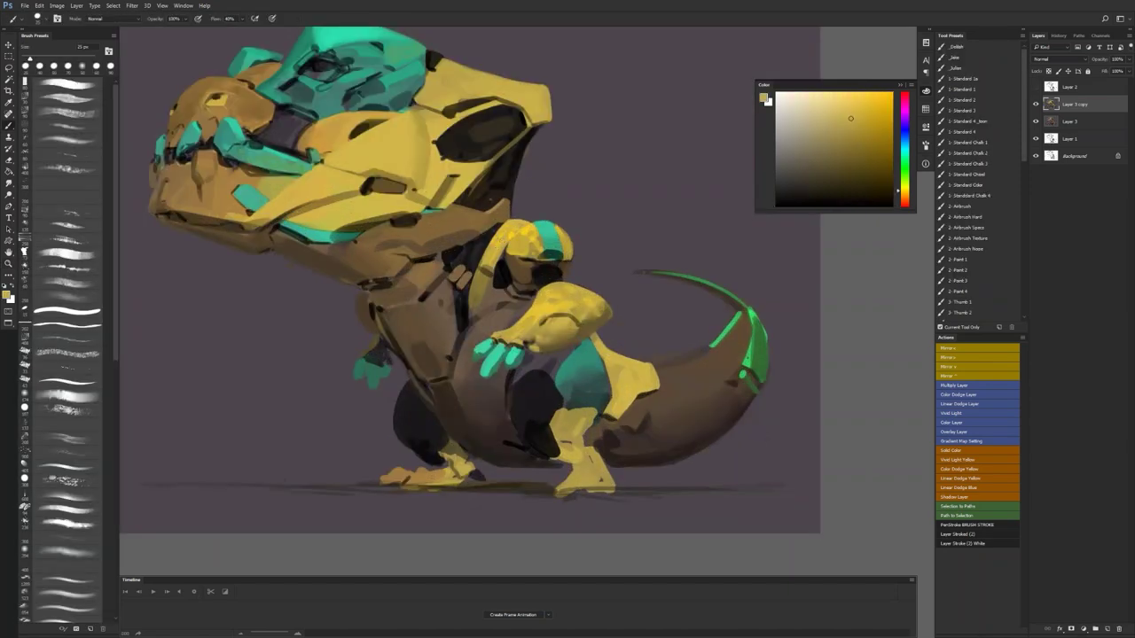
{"action": "key", "text": "d"}
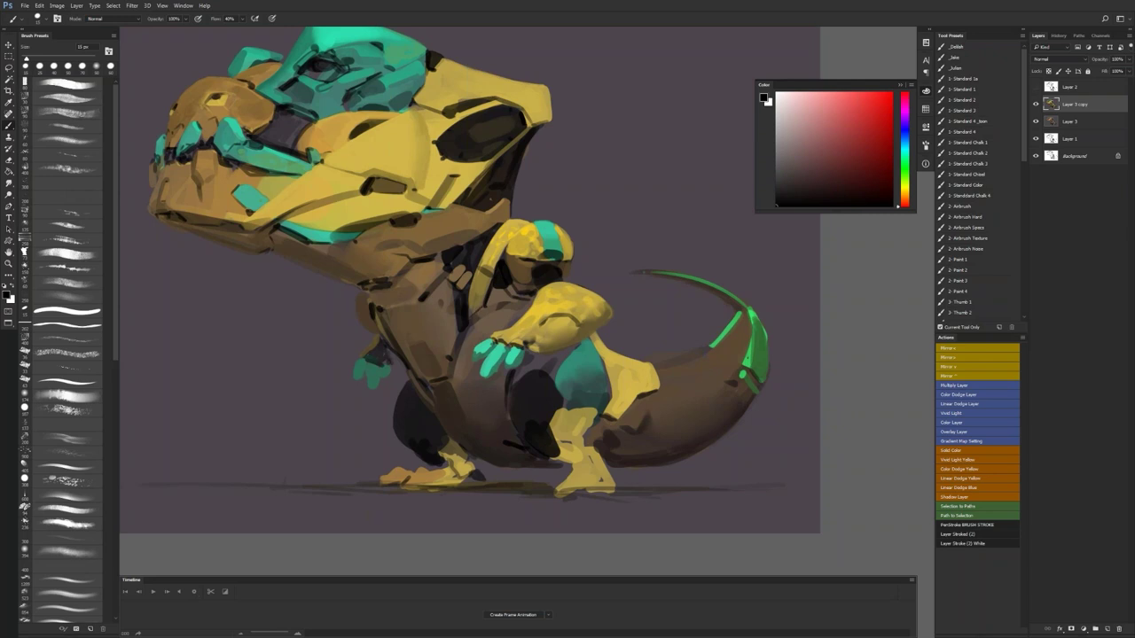
{"action": "left_click", "coordinate": [476, 313], "text": "alt"}
{"action": "left_click_drag", "start_coordinate": [471, 295], "coordinate": [468, 317]}
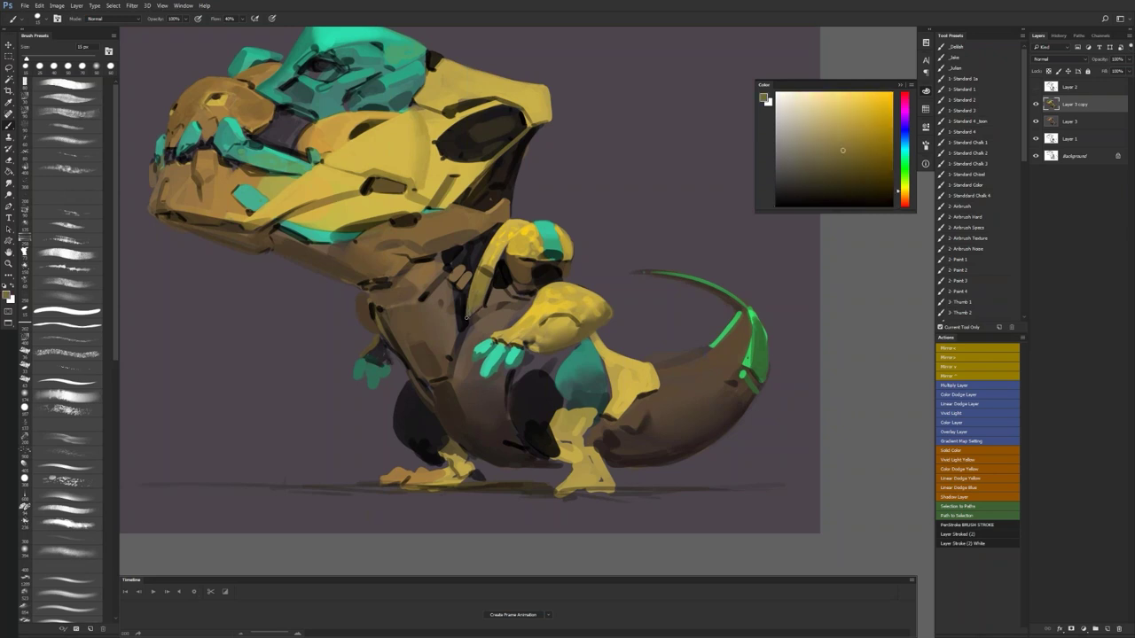
Step: Mirror the canvas and paint a buckle-like detail across the yellow shoulder strap in sampled yellow
{"action": "left_click", "coordinate": [488, 320], "text": "ctrl+alt"}
{"action": "left_click", "coordinate": [488, 320], "text": "ctrl+alt"}
{"action": "left_click", "coordinate": [487, 320], "text": "ctrl+alt"}
{"action": "key", "text": "F1"}
{"action": "left_click", "coordinate": [502, 342], "text": "ctrl"}
{"action": "left_click", "coordinate": [502, 341], "text": "ctrl"}
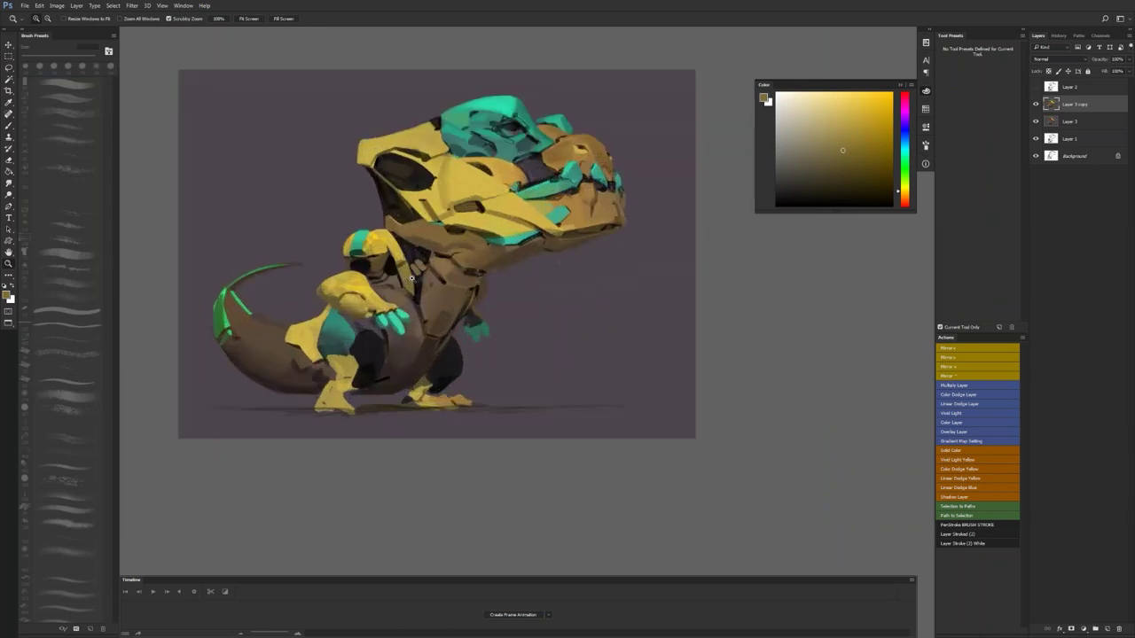
{"action": "left_click", "coordinate": [407, 280]}
{"action": "key", "text": "b"}
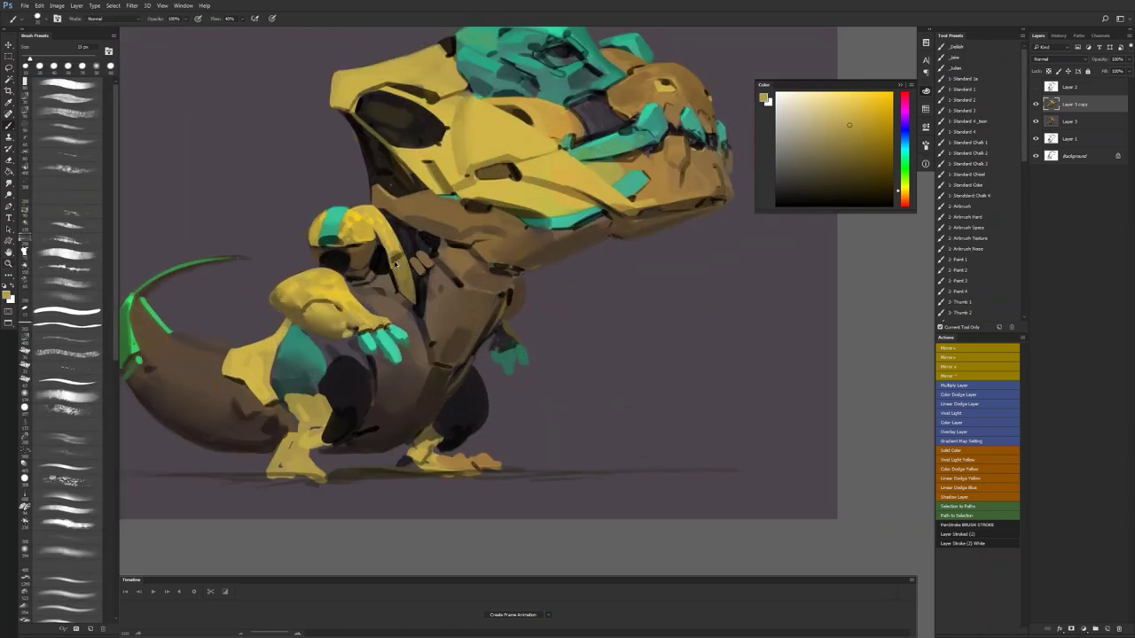
{"action": "left_click_drag", "start_coordinate": [387, 252], "coordinate": [390, 267]}
{"action": "left_click_drag", "start_coordinate": [402, 250], "coordinate": [408, 261]}
Step: Mirror the canvas again and check the new strap detail from a distance
{"action": "key", "text": "z"}
{"action": "left_click_drag", "start_coordinate": [423, 364], "coordinate": [406, 358]}
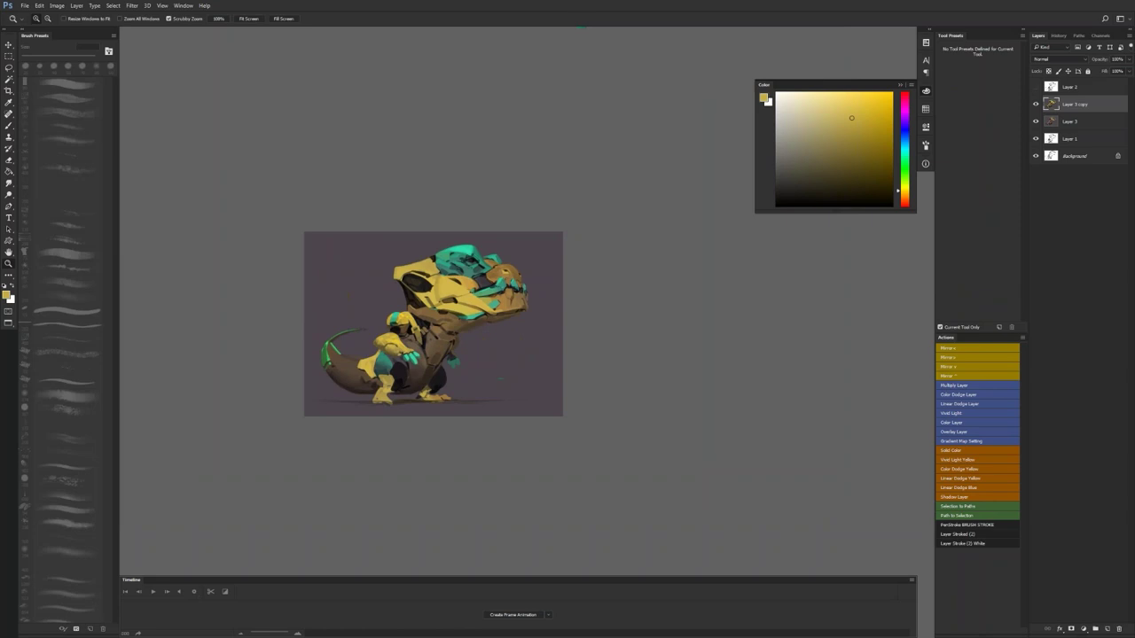
{"action": "key", "text": "ctrl+shift+h"}
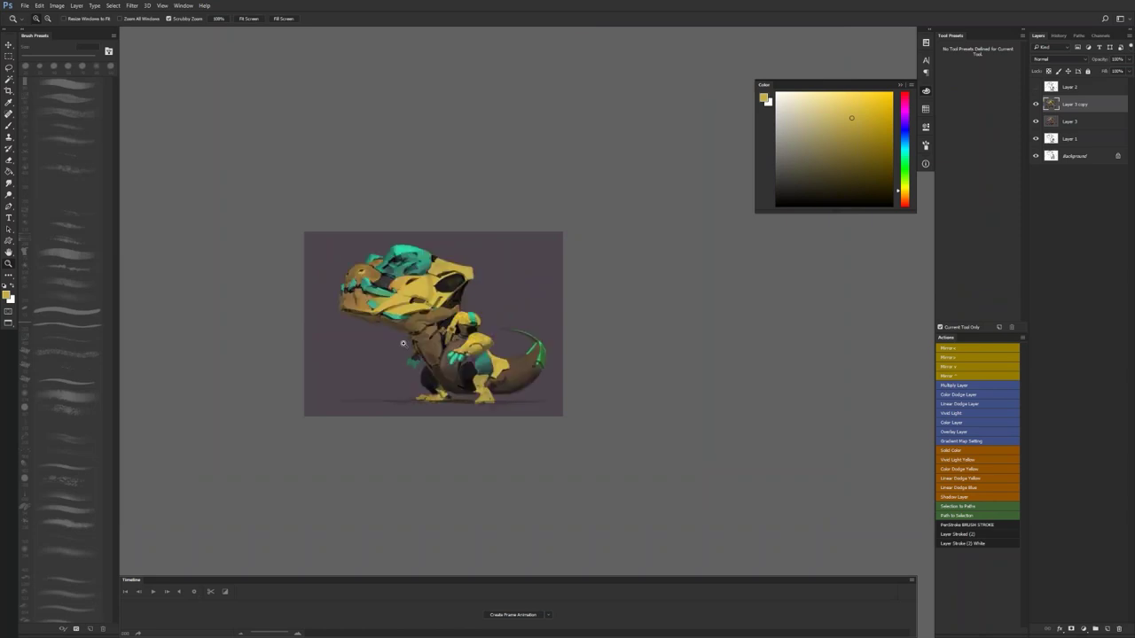
{"action": "left_click", "coordinate": [408, 346]}
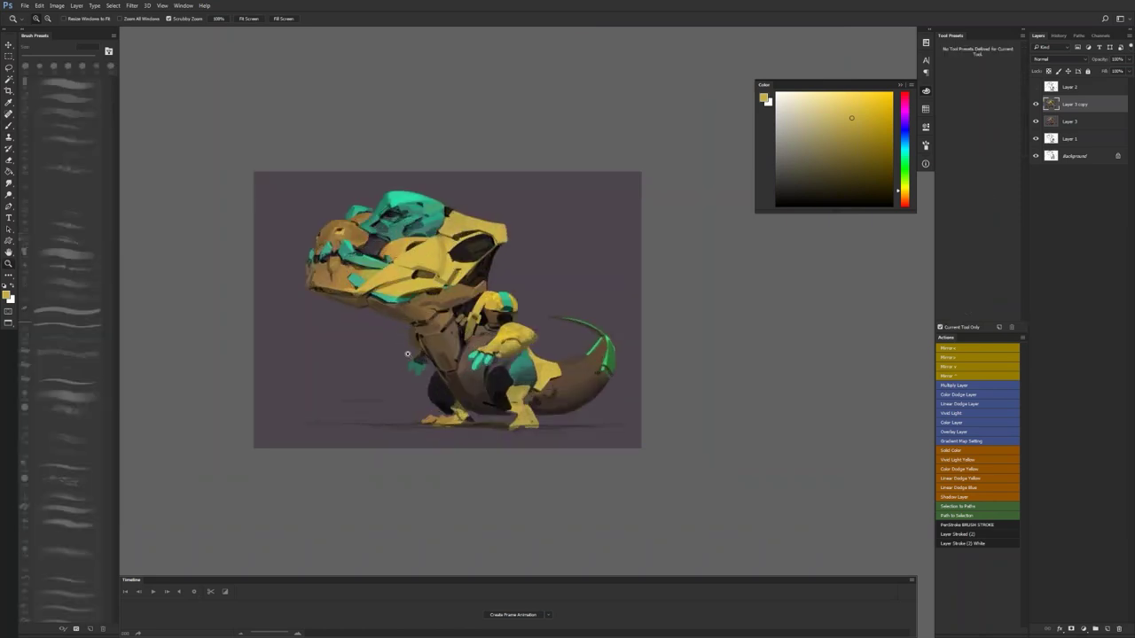
Step: Sample dark brown from the neck, mirror the canvas and enlarge the brush to 90 px
{"action": "key", "text": "b"}
{"action": "left_click", "coordinate": [384, 293], "text": "alt"}
{"action": "left_click", "coordinate": [429, 311], "text": "alt"}
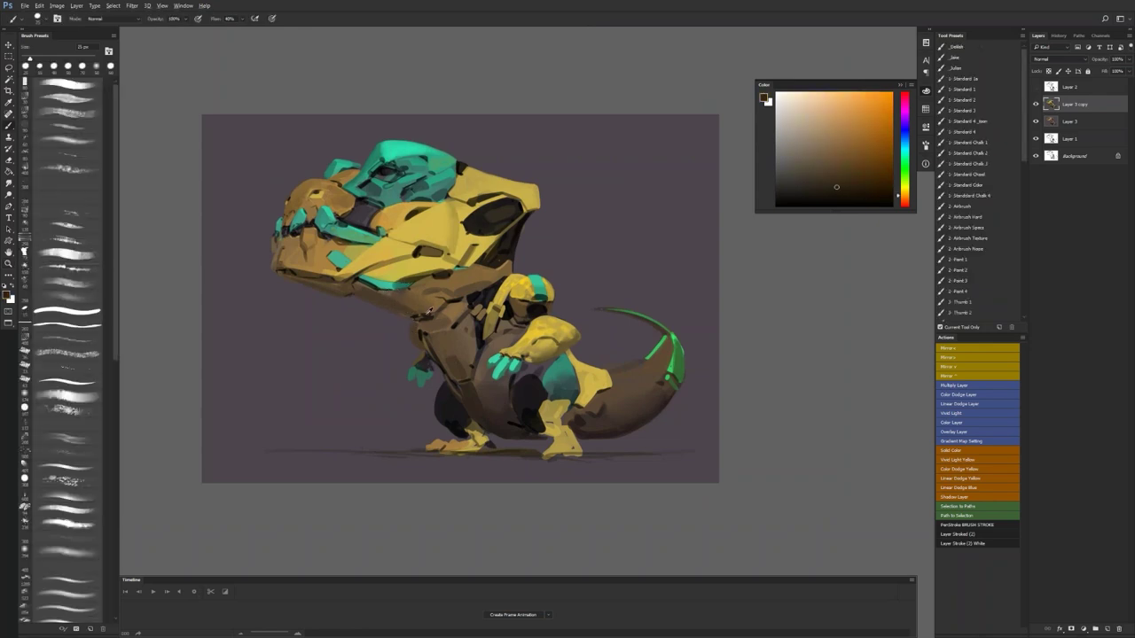
{"action": "key", "text": "ctrl+shift+h"}
{"action": "key", "text": "bracketright"}
{"action": "key", "text": "bracketright"}
{"action": "key", "text": "bracketright"}
{"action": "key", "text": "bracketright"}
{"action": "key", "text": "bracketright"}
{"action": "key", "text": "bracketright"}
{"action": "key", "text": "bracketright"}
{"action": "key", "text": "bracketright"}
{"action": "key", "text": "bracketright"}
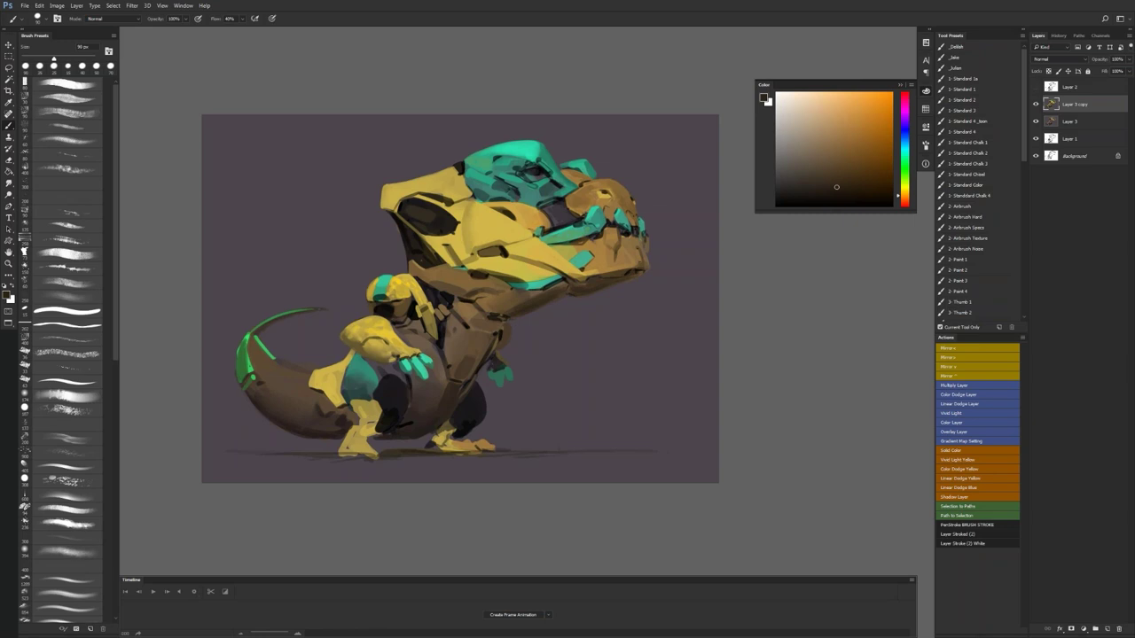
Step: Mirror the canvas and brighten the forearm with fully saturated yellow highlights, using a 15 px brush
{"action": "key", "text": "z"}
{"action": "left_click", "coordinate": [508, 361], "text": "alt"}
{"action": "key", "text": "F2"}
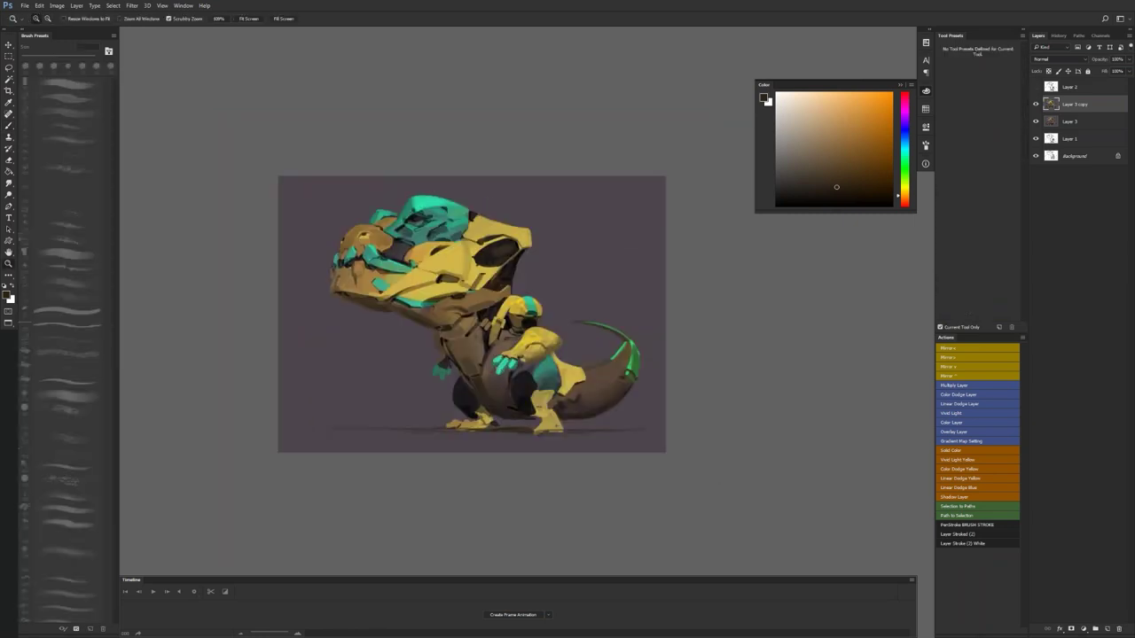
{"action": "left_click", "coordinate": [513, 350]}
{"action": "left_click", "coordinate": [515, 351]}
{"action": "key", "text": "b"}
{"action": "left_click", "coordinate": [527, 253], "text": "alt"}
{"action": "left_click", "coordinate": [893, 92]}
{"action": "key", "text": "bracketleft"}
{"action": "key", "text": "bracketleft"}
{"action": "key", "text": "bracketleft"}
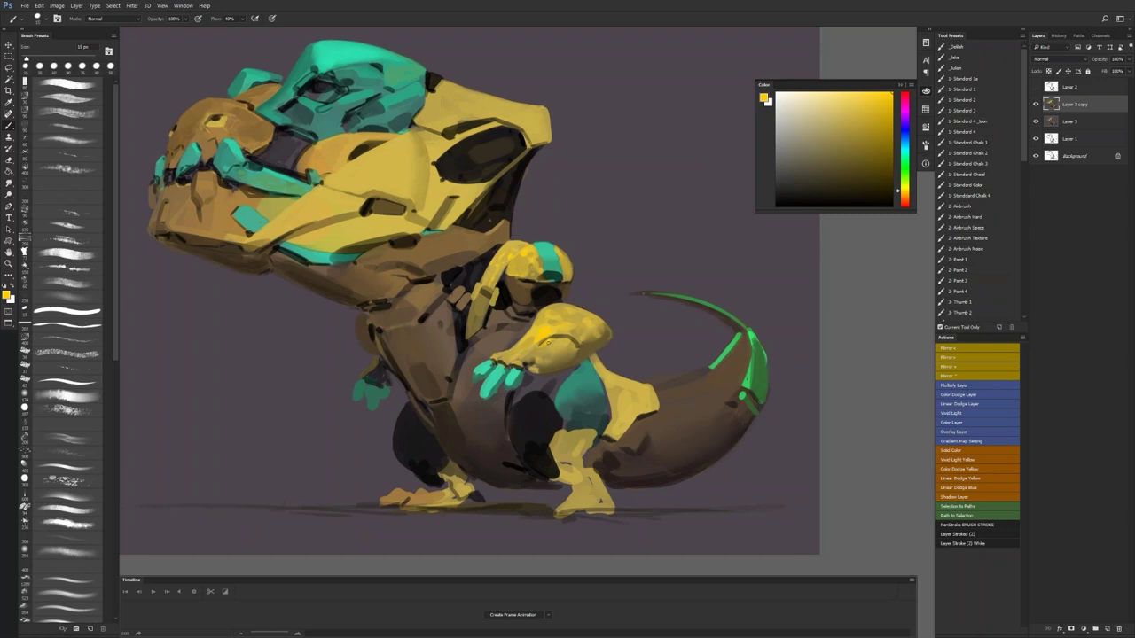
Step: Mirror the canvas and check the brightened forearm from a distance and up close
{"action": "key", "text": "r"}
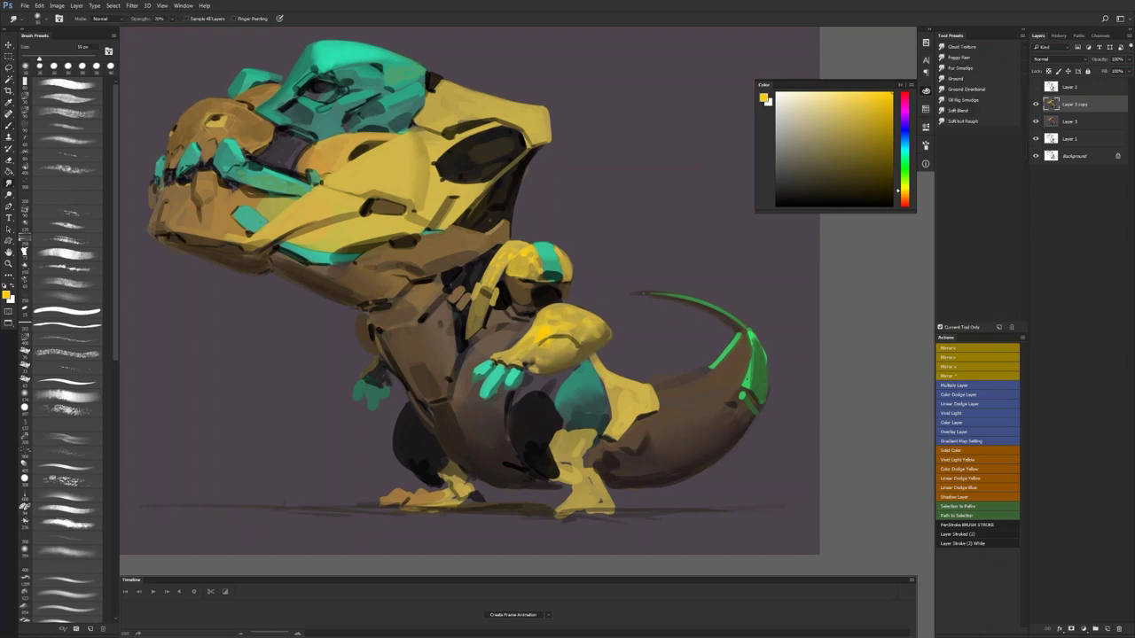
{"action": "key", "text": "z"}
{"action": "left_click", "coordinate": [563, 347], "text": "alt"}
{"action": "left_click", "coordinate": [564, 347], "text": "alt"}
{"action": "key", "text": "F2"}
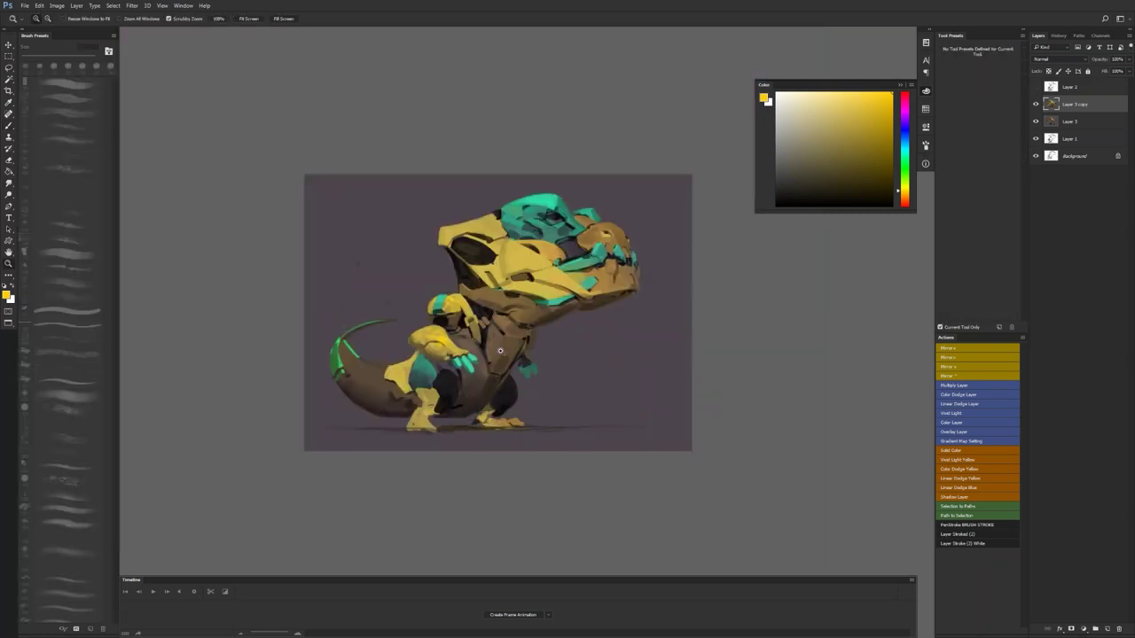
{"action": "left_click", "coordinate": [474, 354]}
{"action": "left_click", "coordinate": [473, 353]}
{"action": "key", "text": "b"}
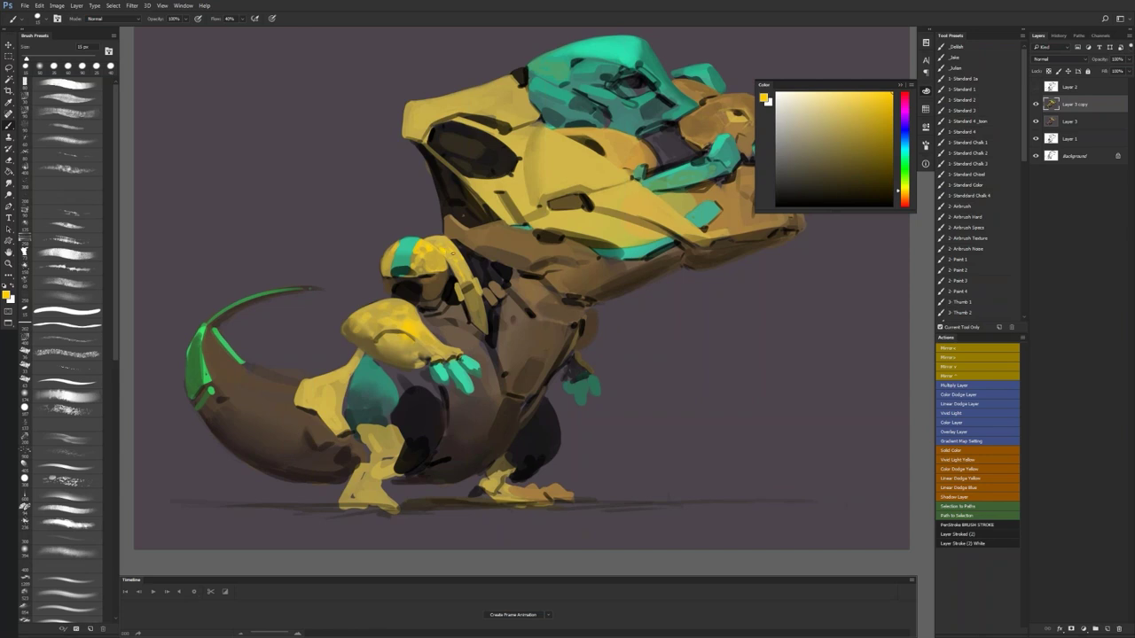
Step: Flip the canvas back and forth at a reduced size to judge the whole creature
{"action": "key", "text": "z"}
{"action": "left_click", "coordinate": [474, 282], "text": "alt"}
{"action": "left_click", "coordinate": [474, 282], "text": "alt"}
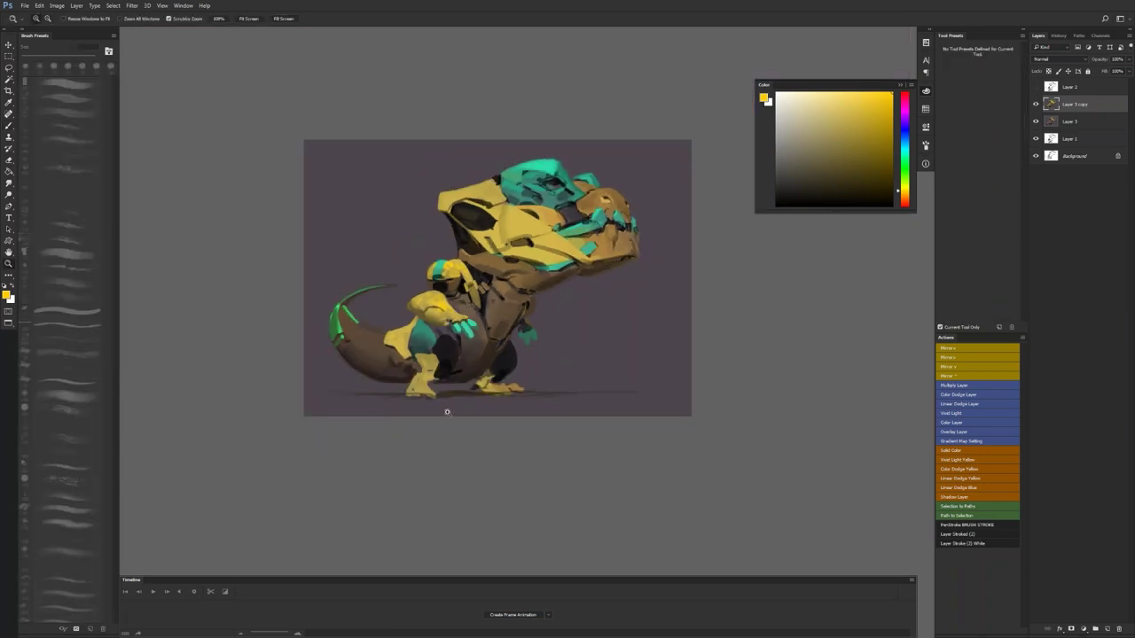
{"action": "key", "text": "F1"}
{"action": "key", "text": "F2"}
{"action": "key", "text": "F2"}
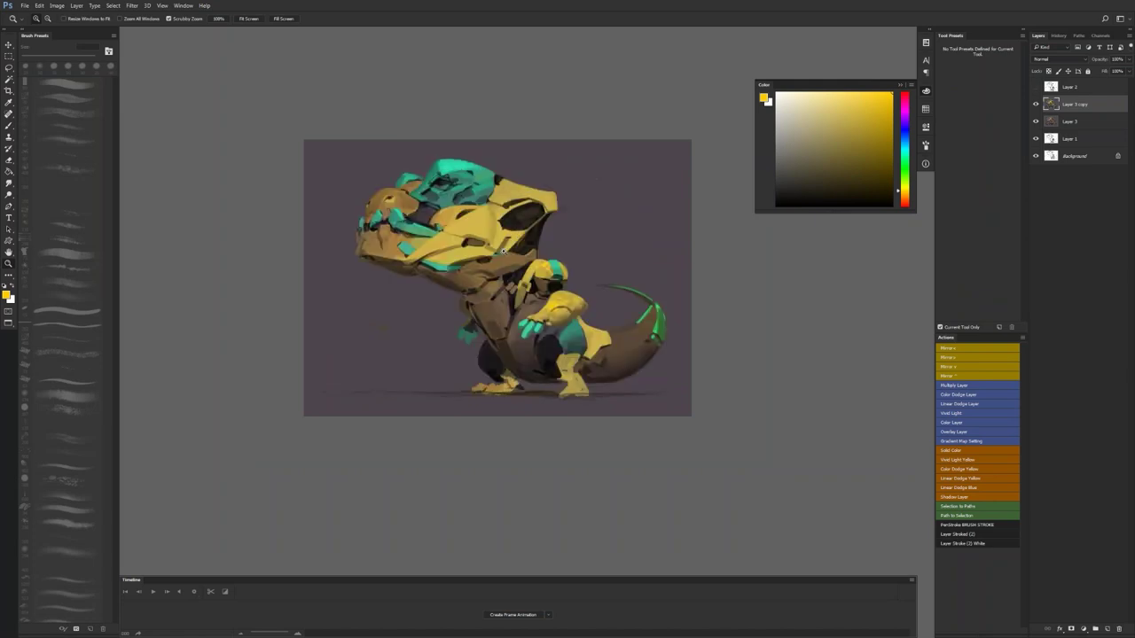
Step: Blend the mottled yellow highlights on the shoulder cap with the Smudge tool
{"action": "left_click", "coordinate": [504, 250]}
{"action": "left_click_drag", "start_coordinate": [550, 311], "coordinate": [584, 333]}
{"action": "left_click", "coordinate": [607, 313]}
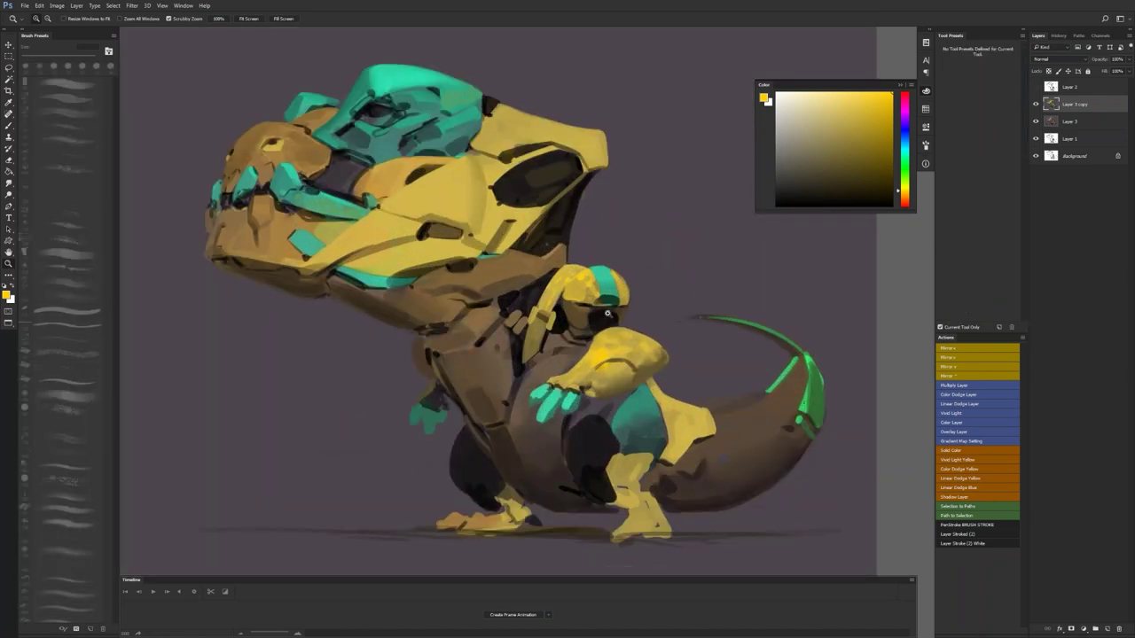
{"action": "mouse_move", "coordinate": [583, 285]}
{"action": "left_mouse_down"}
{"action": "mouse_move", "coordinate": [585, 296]}
{"action": "mouse_move", "coordinate": [586, 284]}
{"action": "left_mouse_up"}
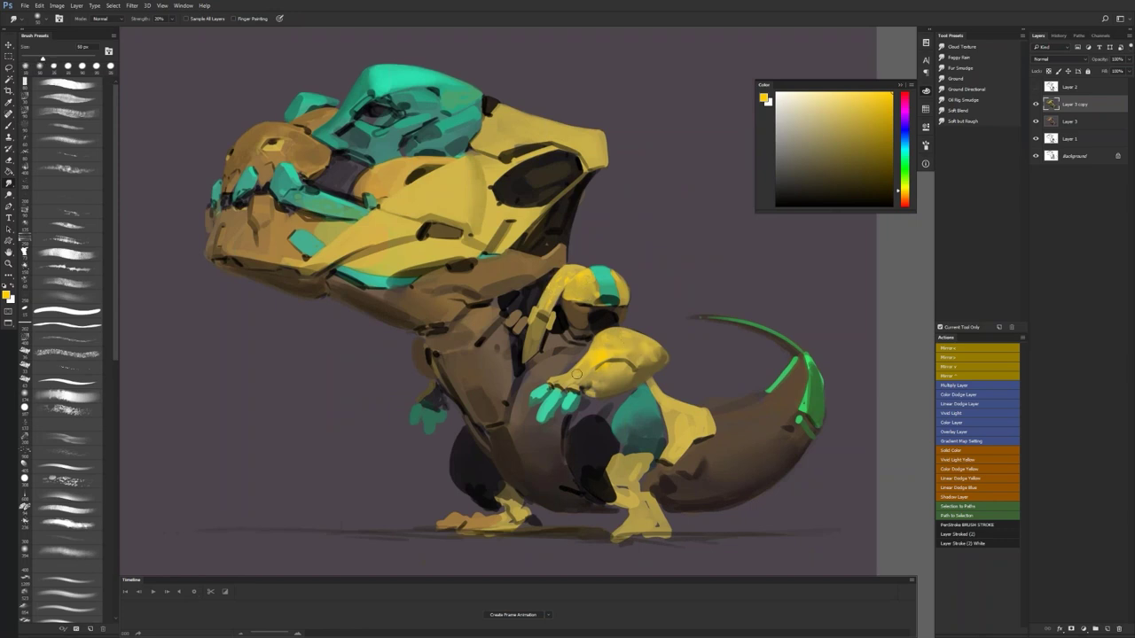
Step: Darken the crease along the yellow forearm in black with a 20 px brush
{"action": "key", "text": "b"}
{"action": "key", "text": "d"}
{"action": "key", "text": "bracketright"}
{"action": "left_click_drag", "start_coordinate": [609, 362], "coordinate": [593, 369]}
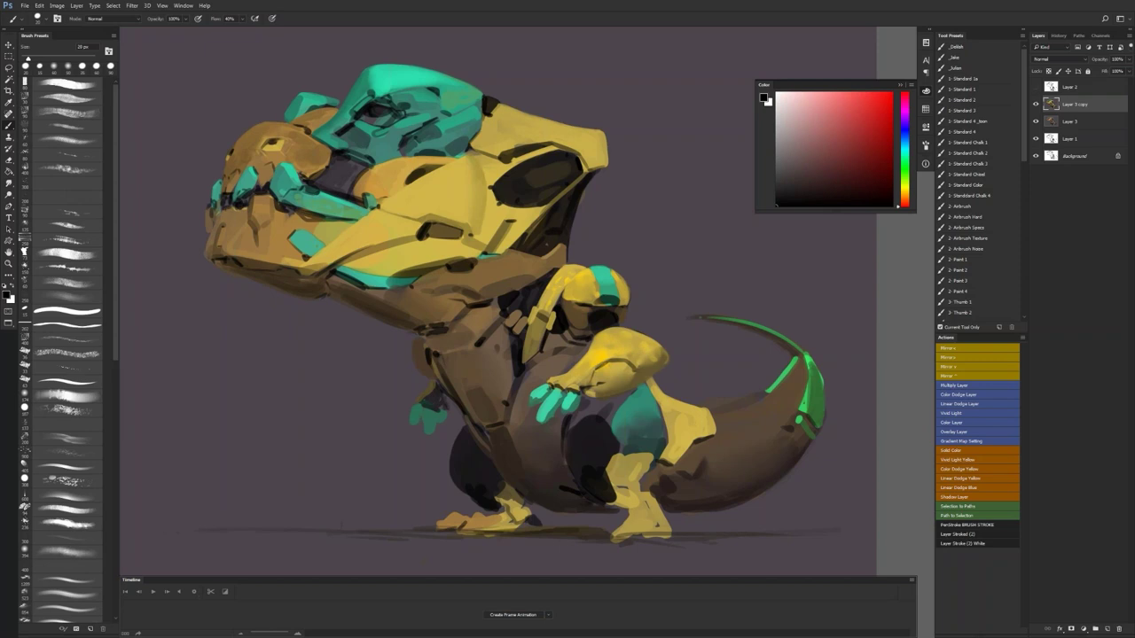
Step: Mirror the canvas and inspect the creature's shoulder, chest and head up close
{"action": "key", "text": "z"}
{"action": "mouse_move", "coordinate": [639, 410]}
{"action": "left_mouse_down"}
{"action": "mouse_move", "coordinate": [592, 413]}
{"action": "mouse_move", "coordinate": [618, 393]}
{"action": "left_mouse_up"}
{"action": "key", "text": "ctrl+shift+h"}
{"action": "key", "text": "z"}
{"action": "key", "text": "b"}
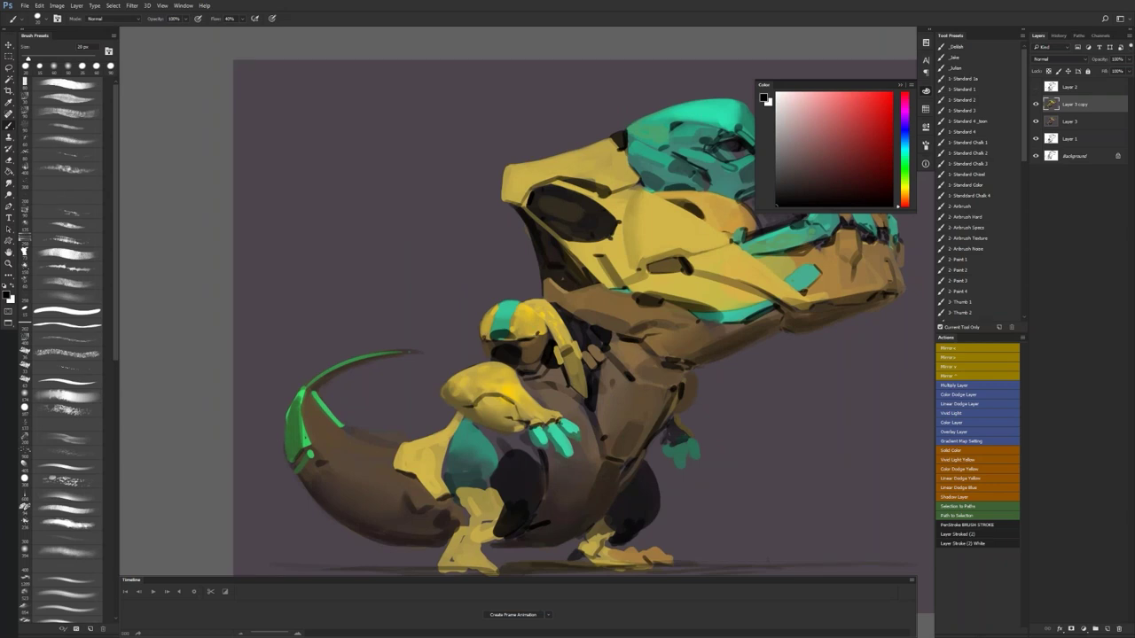
{"action": "left_click_drag", "start_coordinate": [609, 333], "coordinate": [442, 384]}
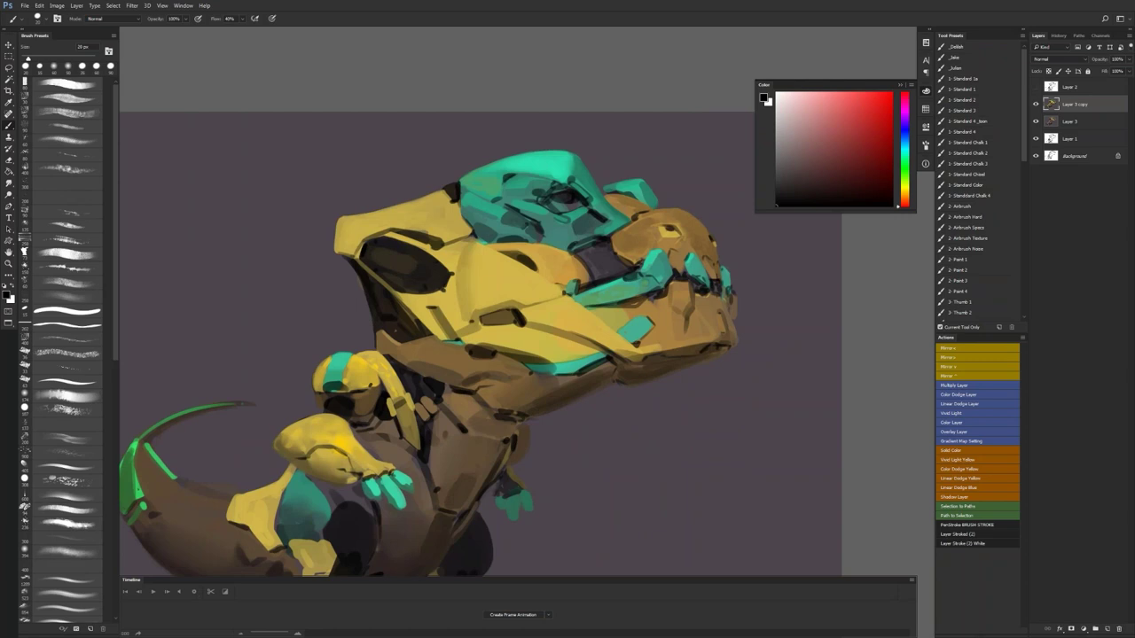
{"action": "left_click_drag", "start_coordinate": [552, 383], "coordinate": [597, 241]}
Step: Mirror the canvas, clean up the tail's upper edge and paint a dark seam along the tail with a 40 px brush in sampled colours
{"action": "key", "text": "F2"}
{"action": "left_click_drag", "start_coordinate": [629, 358], "coordinate": [435, 339]}
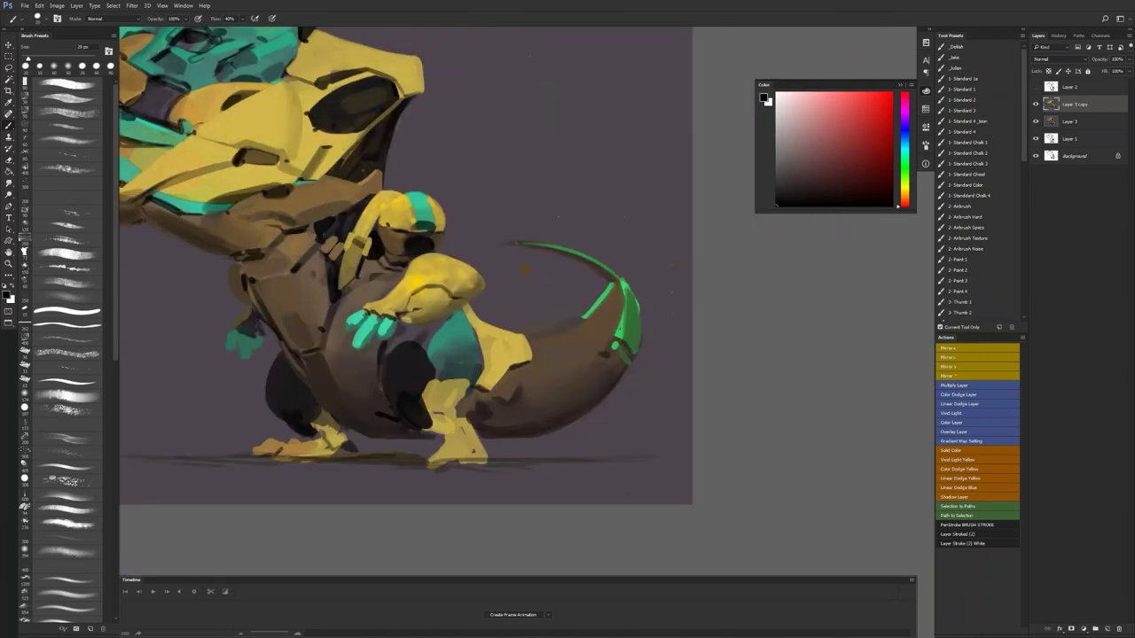
{"action": "left_click", "coordinate": [523, 321], "text": "alt"}
{"action": "key", "text": "bracketright"}
{"action": "key", "text": "bracketright"}
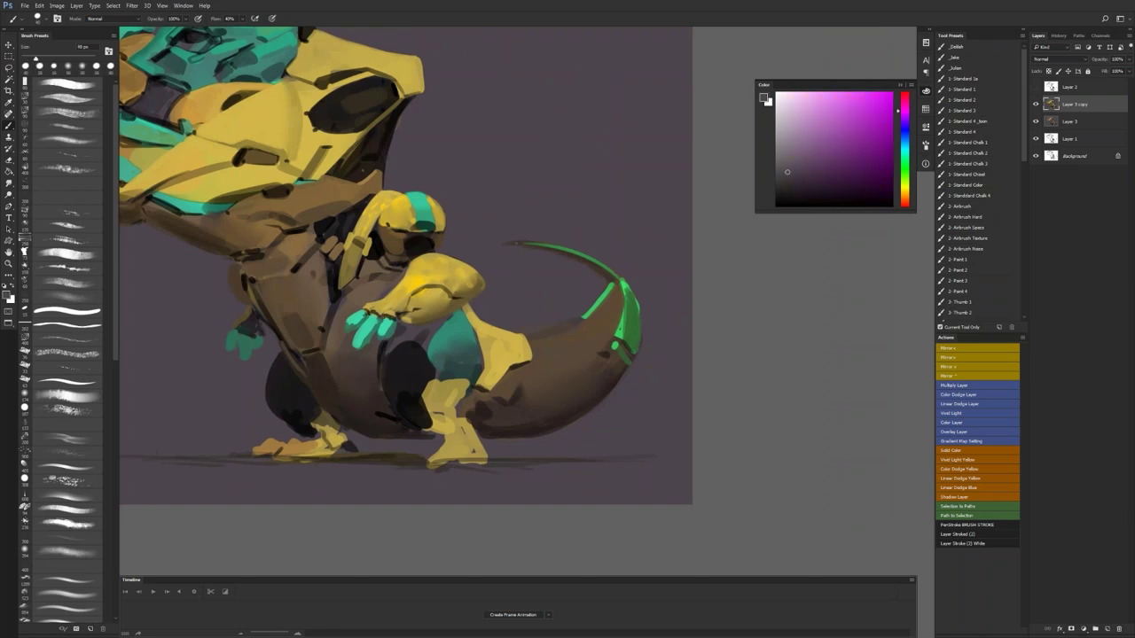
{"action": "left_click", "coordinate": [581, 321], "text": "alt"}
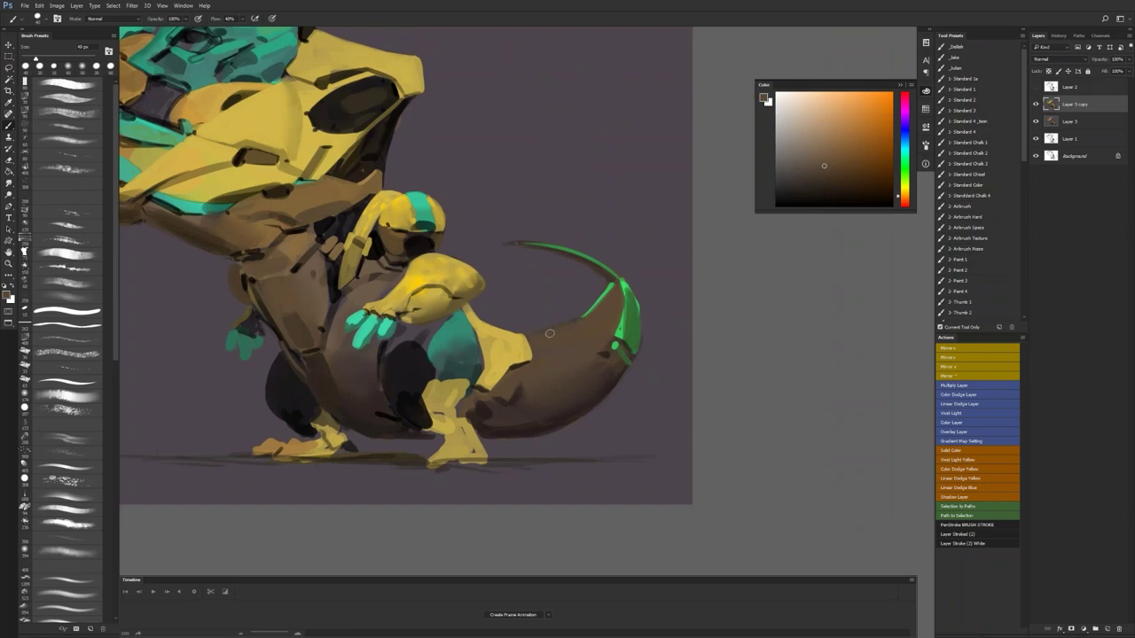
{"action": "left_click", "coordinate": [514, 400], "text": "alt"}
{"action": "left_click_drag", "start_coordinate": [514, 397], "coordinate": [576, 370]}
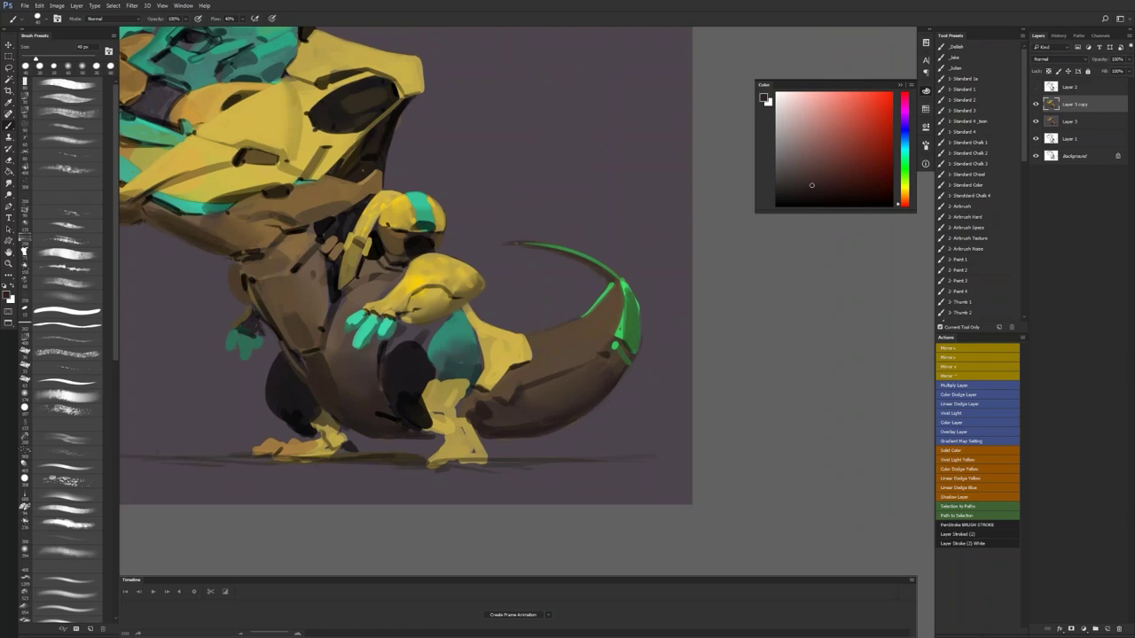
Step: Mirror the canvas and check the tail seam from a distance
{"action": "key", "text": "z"}
{"action": "left_click", "coordinate": [551, 402], "text": "alt"}
{"action": "left_click", "coordinate": [551, 403], "text": "alt"}
{"action": "key", "text": "F2"}
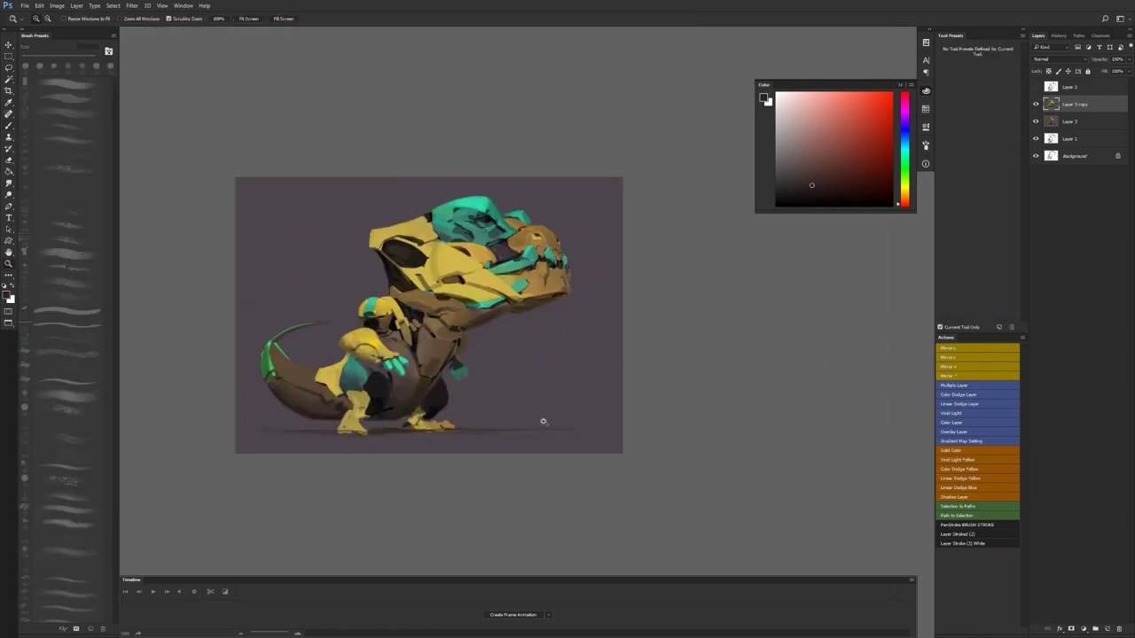
Step: Deepen the shadows between the shoulder cap and the chest in black with a 40 px brush, and sample the grey-purple background
{"action": "left_click", "coordinate": [528, 417]}
{"action": "left_click", "coordinate": [531, 416]}
{"action": "left_click_drag", "start_coordinate": [530, 417], "coordinate": [719, 439]}
{"action": "key", "text": "b"}
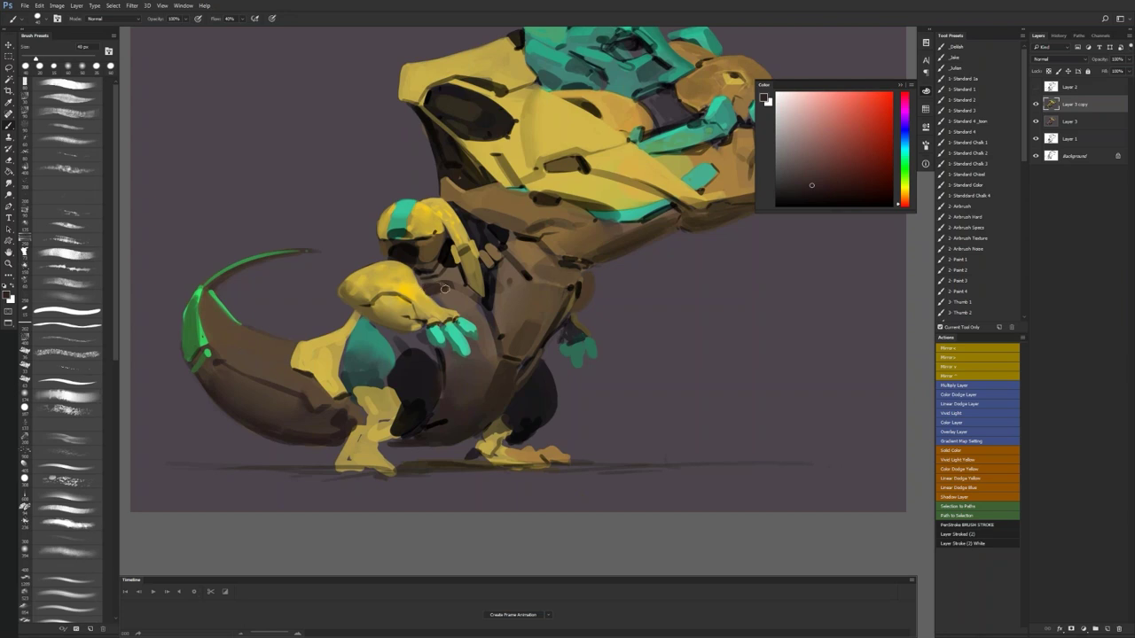
{"action": "key", "text": "d"}
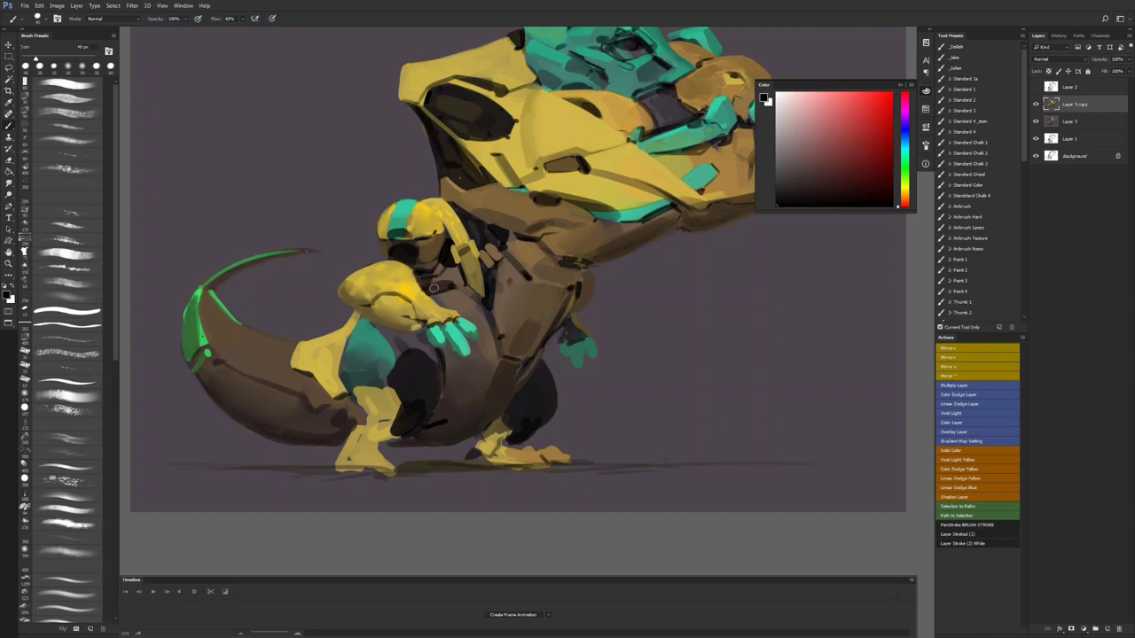
{"action": "left_click", "coordinate": [345, 315], "text": "alt"}
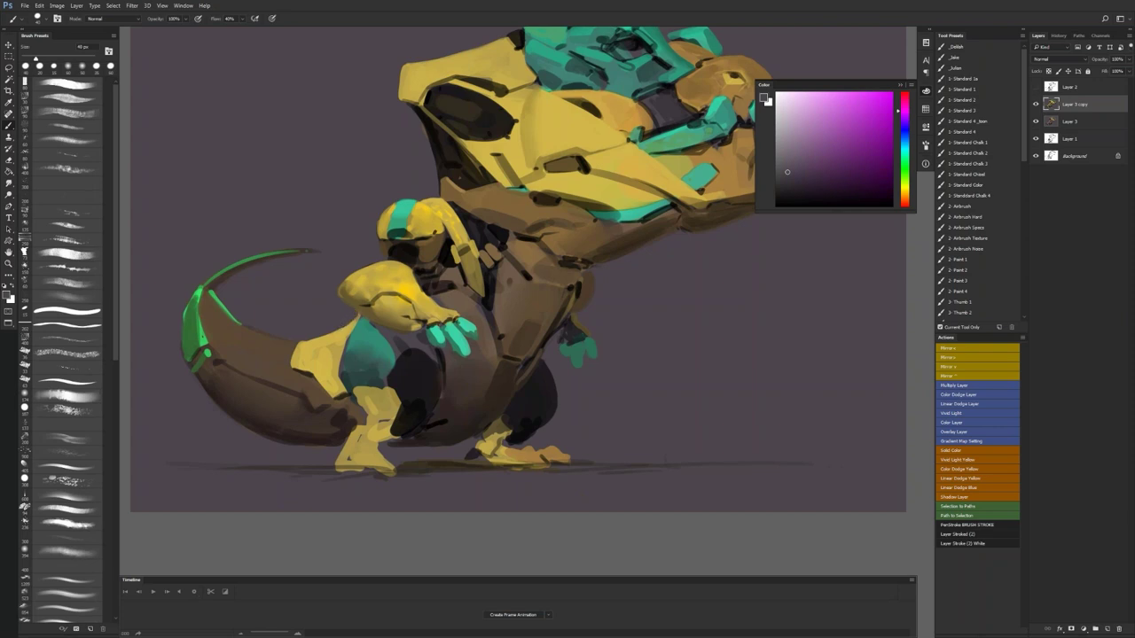
Step: Mirror the canvas and review the whole painting in full-screen view against black
{"action": "key", "text": "ctrl+shift+h"}
{"action": "left_click_drag", "start_coordinate": [519, 335], "coordinate": [441, 379]}
{"action": "key", "text": "z"}
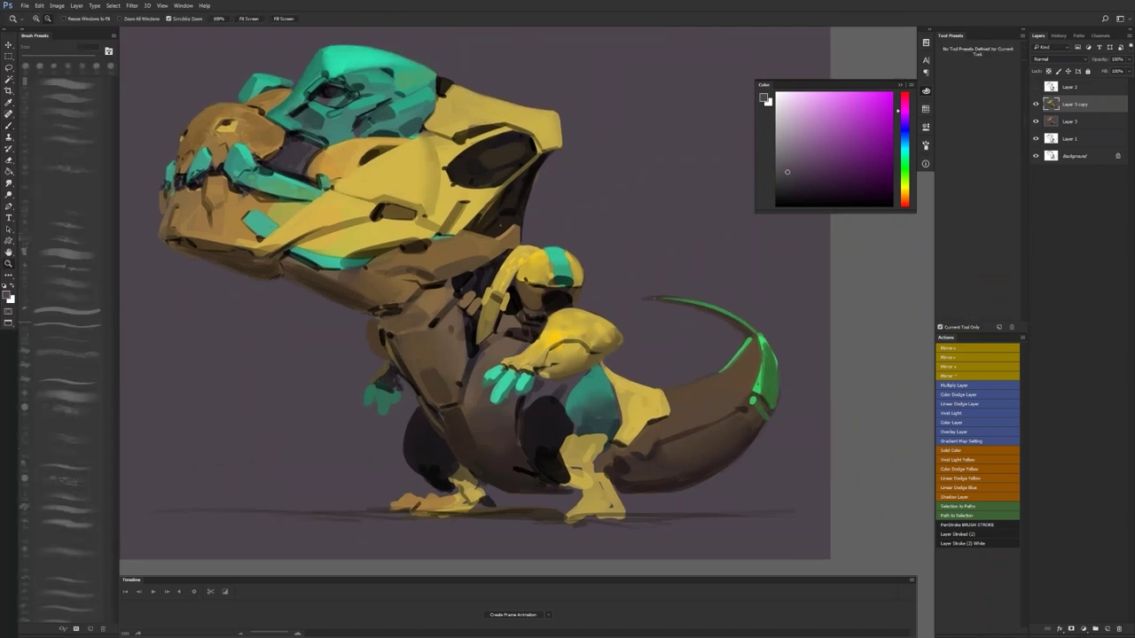
{"action": "left_click", "coordinate": [344, 201], "text": "alt"}
{"action": "left_click", "coordinate": [343, 201], "text": "alt"}
{"action": "key", "text": "f"}
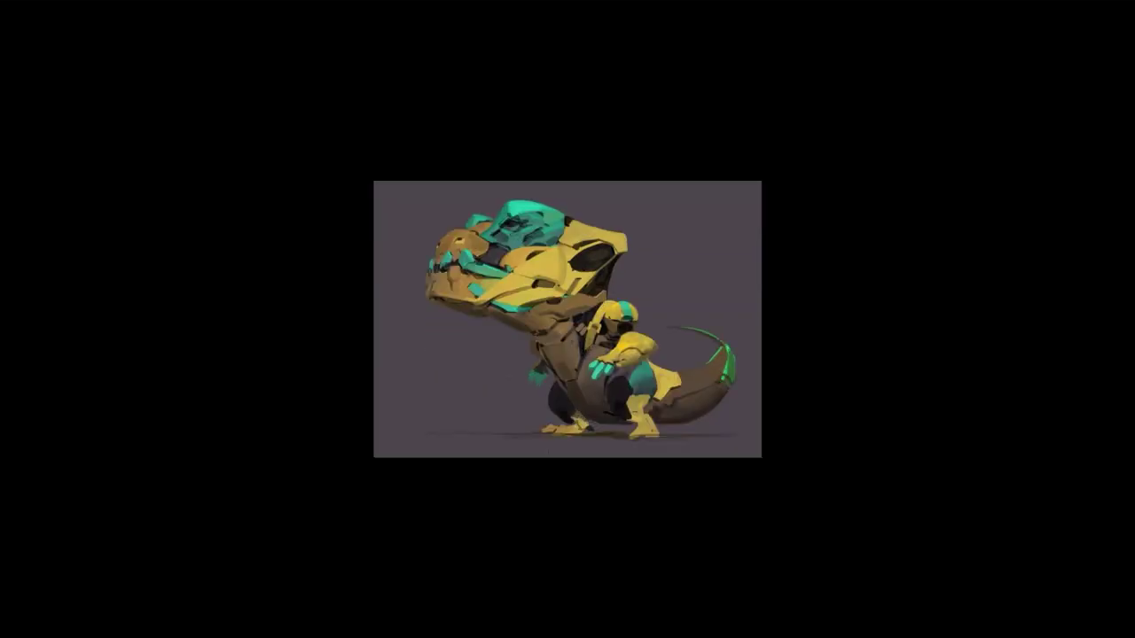
{"action": "key", "text": "f"}
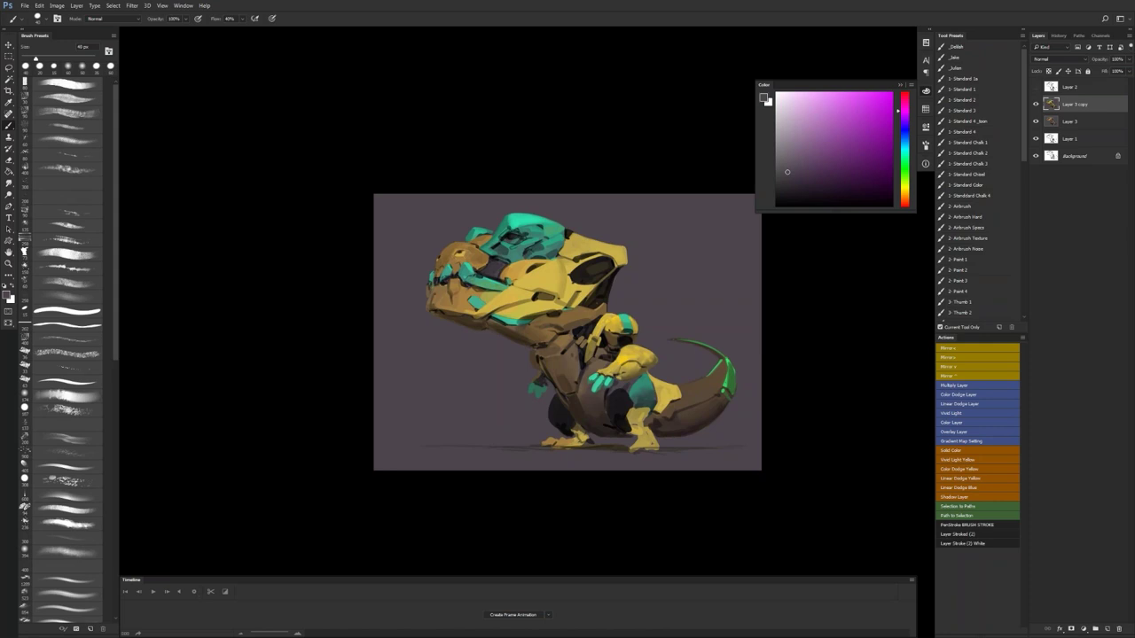
Step: Extend the dark area of the near thigh towards the belly in black with a 50 px brush, repainting the first stroke
{"action": "key", "text": "ctrl+space"}
{"action": "left_click", "coordinate": [672, 407], "text": "ctrl"}
{"action": "key", "text": "d"}
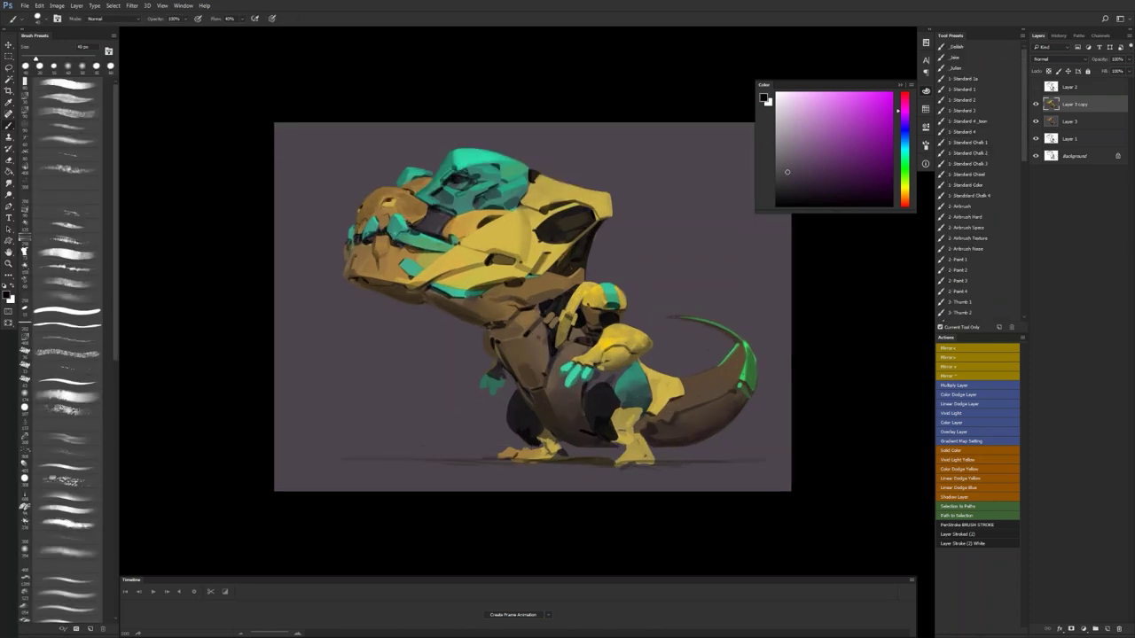
{"action": "key", "text": "bracketright"}
{"action": "mouse_move", "coordinate": [594, 374]}
{"action": "left_mouse_down"}
{"action": "mouse_move", "coordinate": [624, 368]}
{"action": "mouse_move", "coordinate": [598, 377]}
{"action": "mouse_move", "coordinate": [602, 387]}
{"action": "mouse_move", "coordinate": [623, 370]}
{"action": "mouse_move", "coordinate": [586, 424]}
{"action": "left_mouse_up"}
{"action": "key", "text": "ctrl+z"}
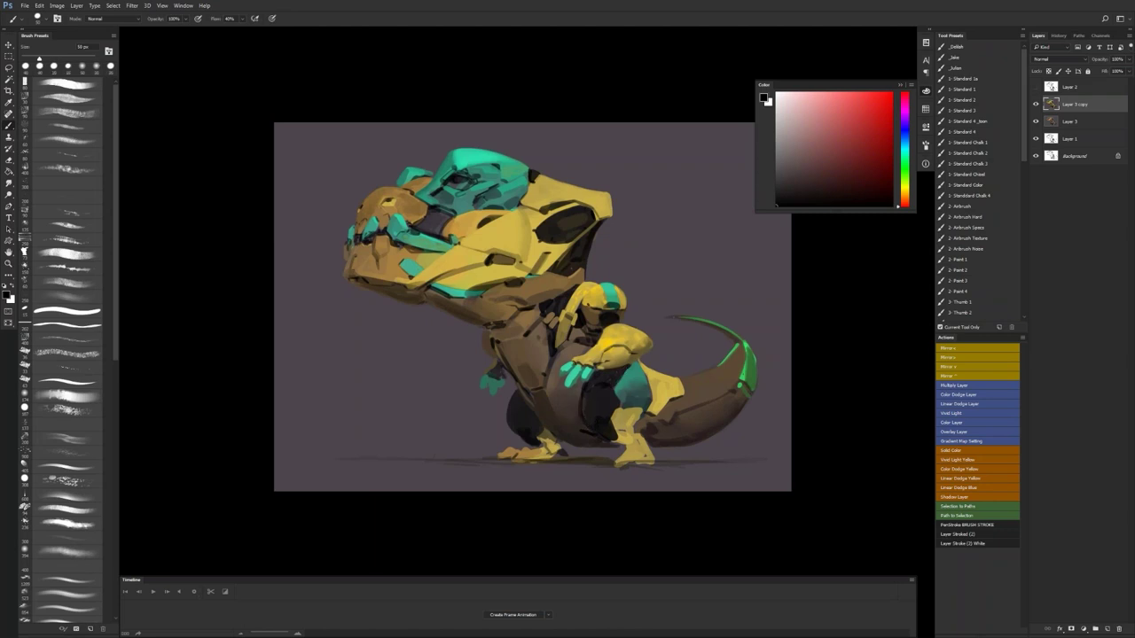
{"action": "left_click_drag", "start_coordinate": [586, 383], "coordinate": [579, 419]}
Step: Mirror the canvas and refine the dark area of the near thigh with a sampled near-black purple and a 50 px brush
{"action": "key", "text": "F2"}
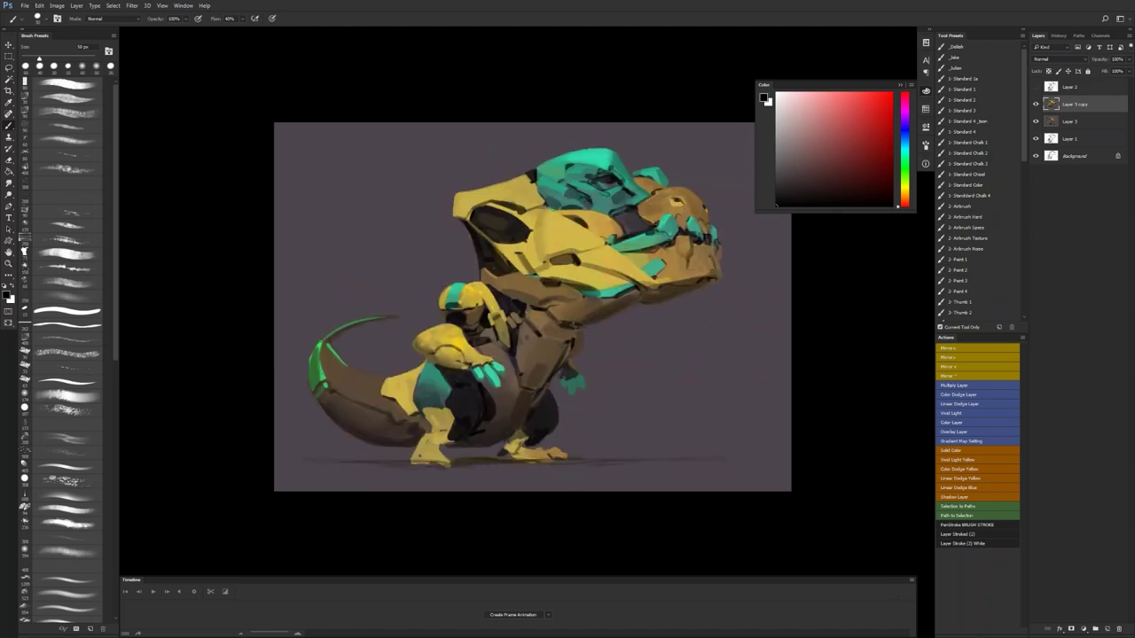
{"action": "left_click", "coordinate": [468, 407], "text": "alt"}
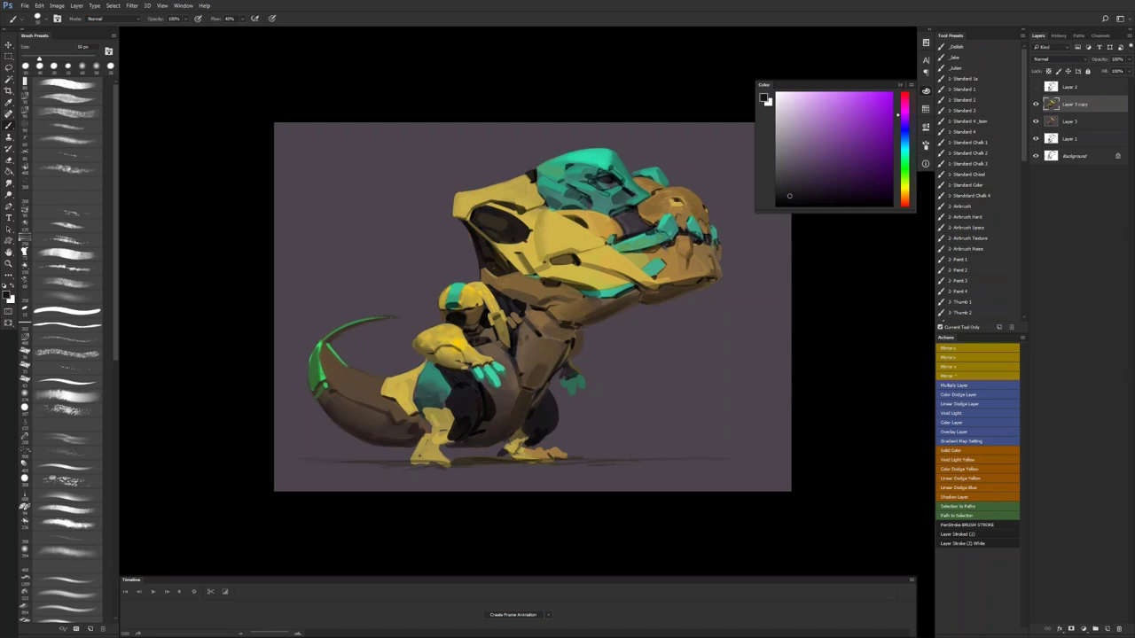
{"action": "key", "text": "z"}
{"action": "left_click", "coordinate": [481, 364]}
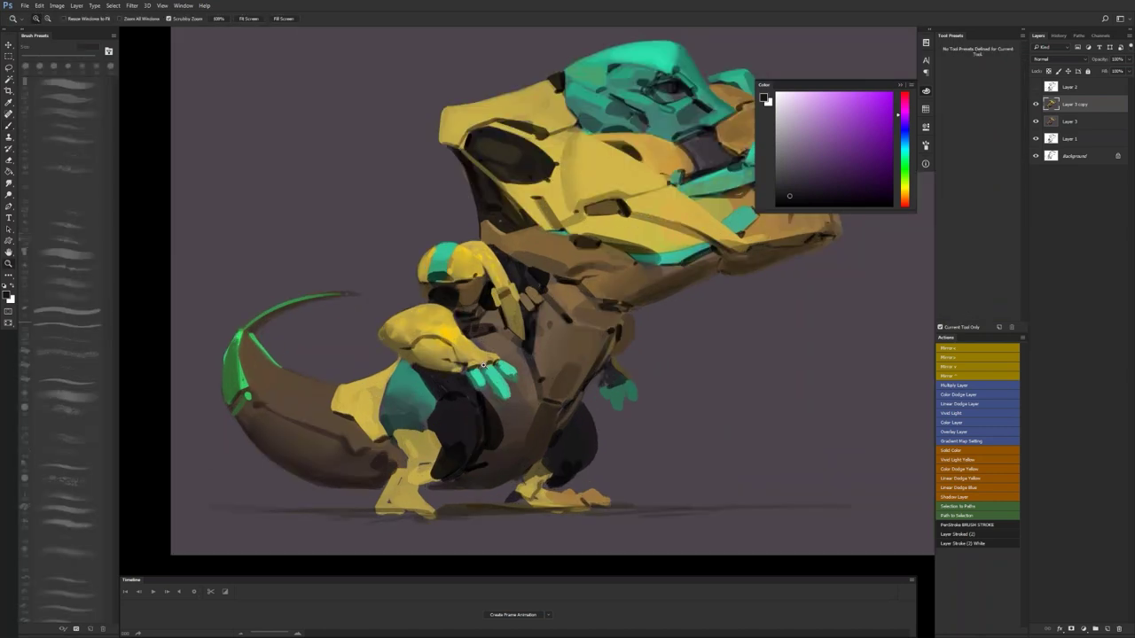
Step: Mirror the canvas and touch up the forearm and shoulder with sampled yellow and brown, reducing the brush to 15 px
{"action": "key", "text": "F2"}
{"action": "left_click", "coordinate": [672, 326], "text": "alt"}
{"action": "key", "text": "bracketleft"}
{"action": "key", "text": "bracketleft"}
{"action": "key", "text": "bracketleft"}
{"action": "key", "text": "bracketleft"}
{"action": "key", "text": "bracketleft"}
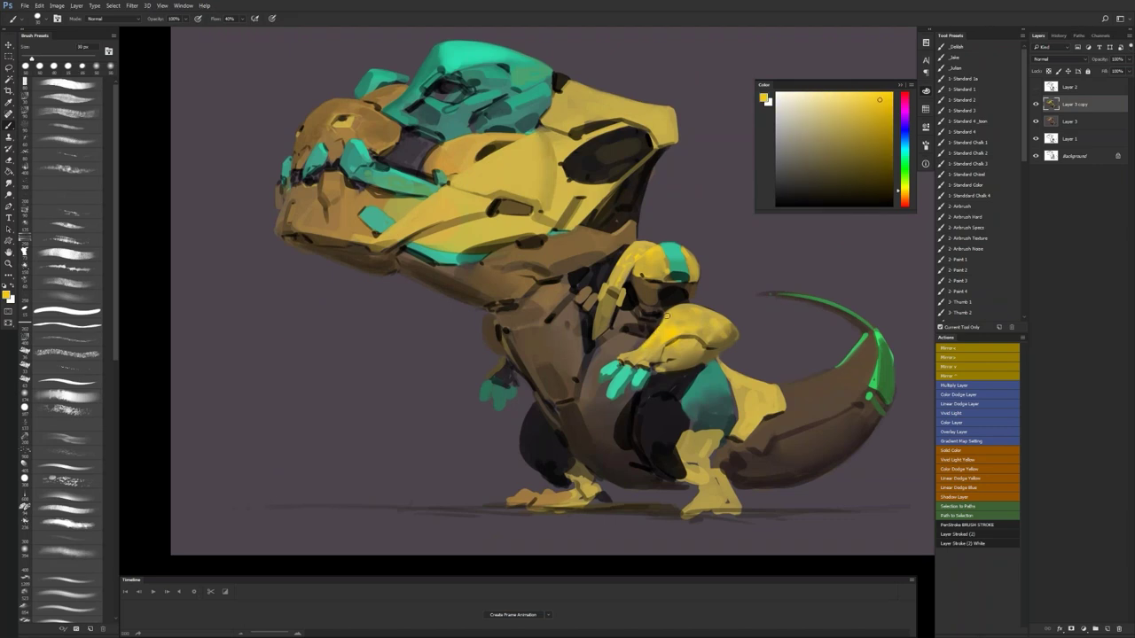
{"action": "left_click", "coordinate": [654, 291], "text": "alt"}
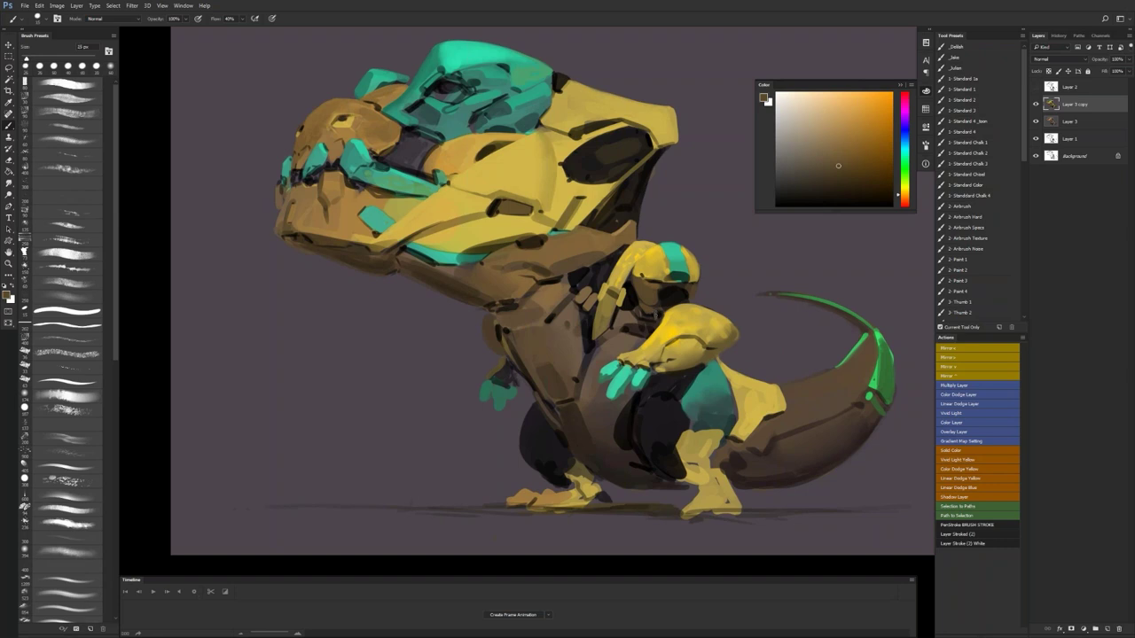
Step: Reset the paint colour to black, mirror the canvas and examine the head, neck and shoulder armour up close and from a distance
{"action": "key", "text": "d"}
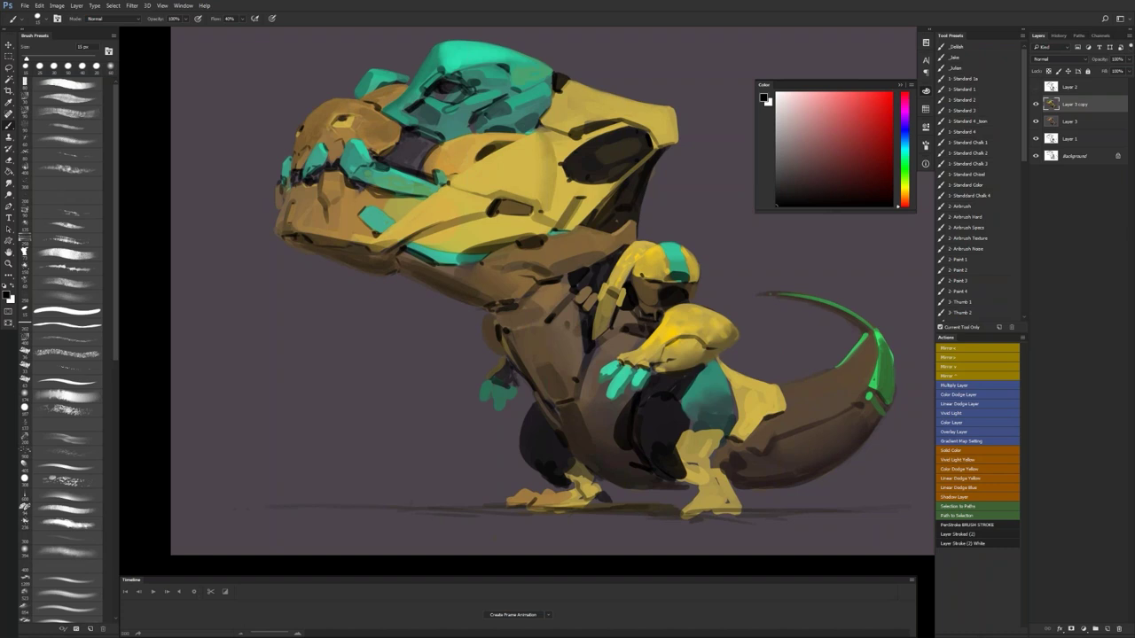
{"action": "key", "text": "F2"}
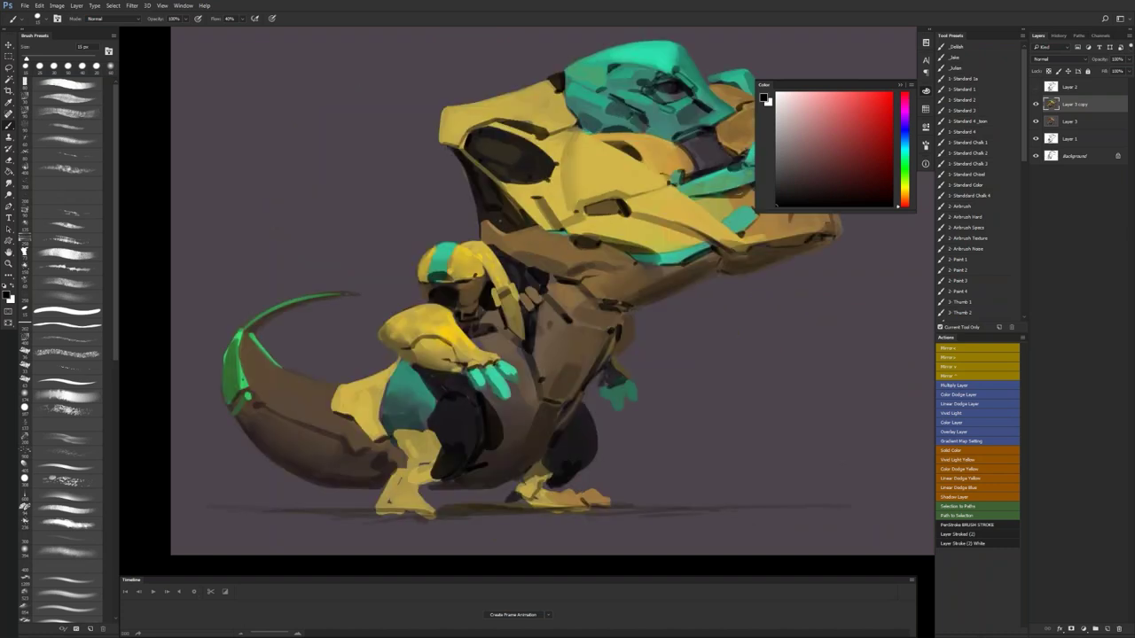
{"action": "left_click_drag", "start_coordinate": [704, 421], "coordinate": [501, 511]}
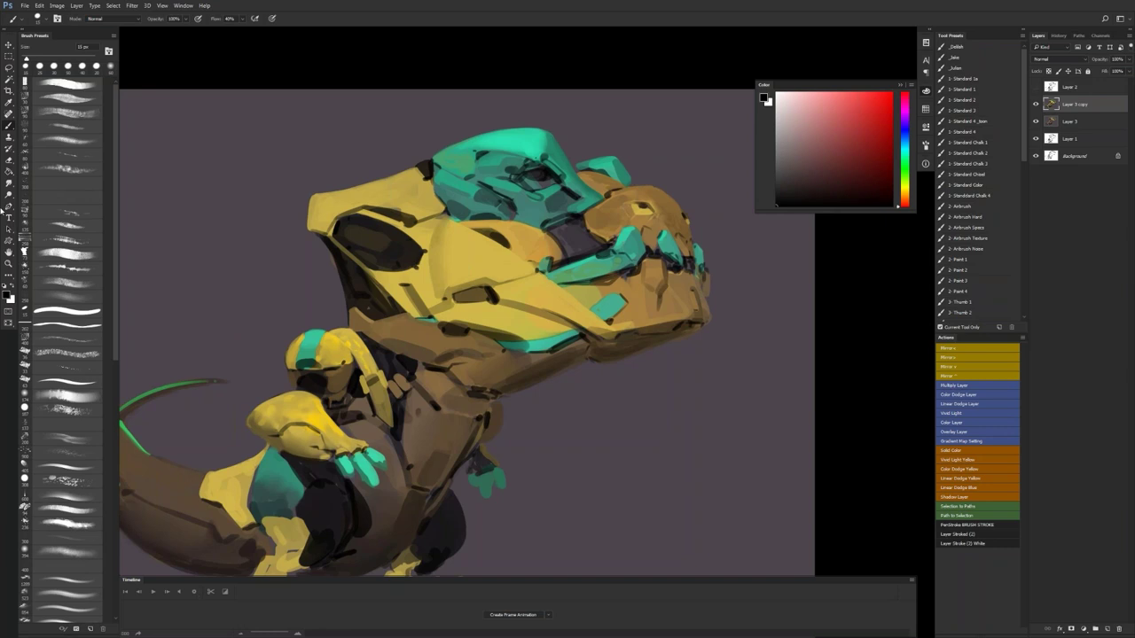
{"action": "left_click_drag", "start_coordinate": [597, 346], "coordinate": [618, 306]}
{"action": "key", "text": "z"}
{"action": "left_click", "coordinate": [595, 339], "text": "alt"}
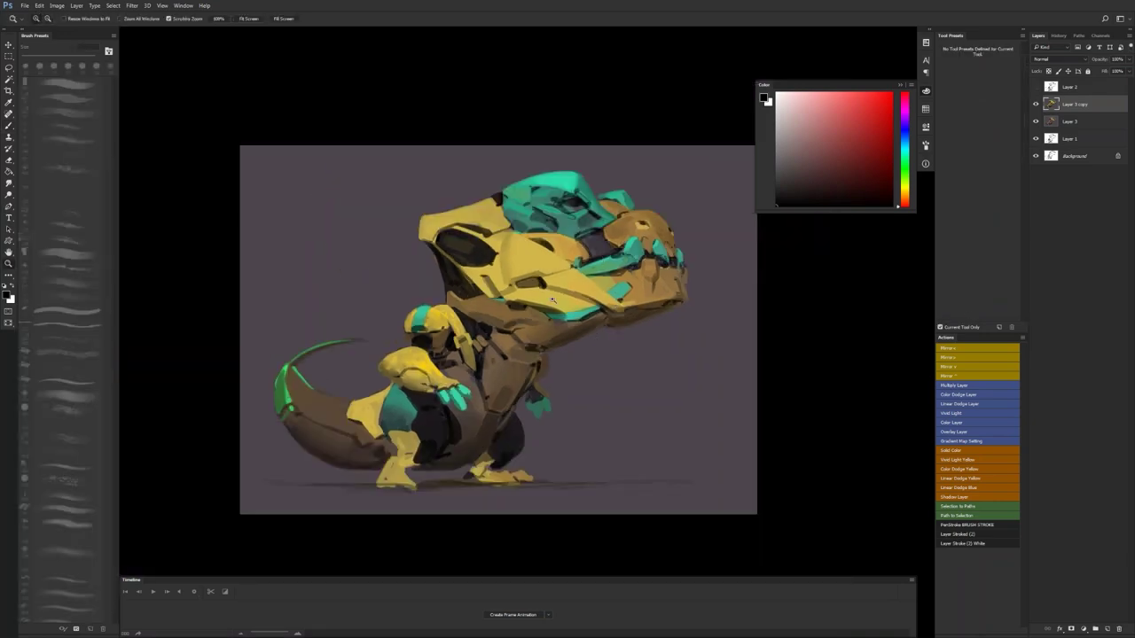
{"action": "key", "text": "b"}
{"action": "scroll", "coordinate": [559, 321], "scroll_direction": "up", "scroll_amount": 3}
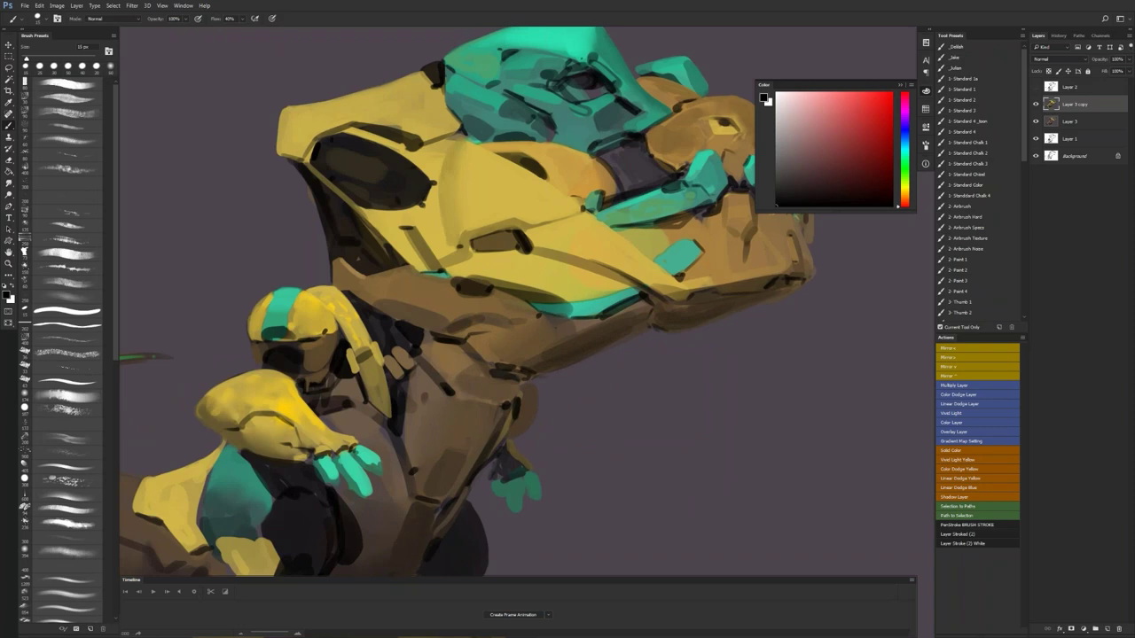
{"action": "left_click_drag", "start_coordinate": [571, 316], "coordinate": [553, 315]}
{"action": "key", "text": "z"}
{"action": "left_click", "coordinate": [716, 364], "text": "alt"}
{"action": "left_click_drag", "start_coordinate": [702, 378], "coordinate": [715, 344]}
{"action": "key", "text": "b"}
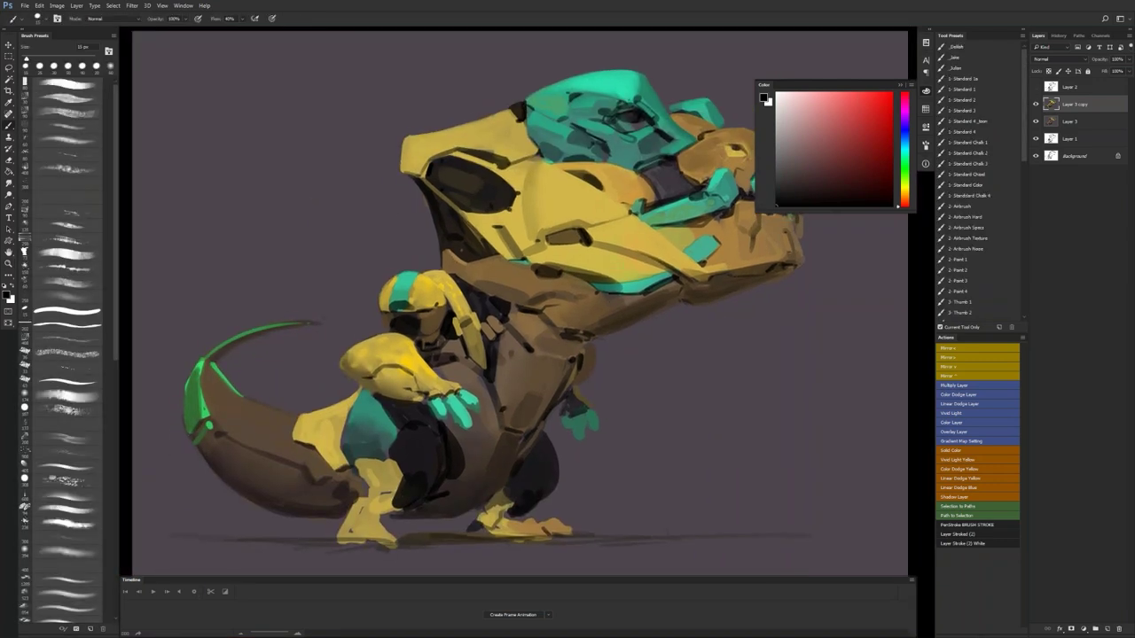
Step: Duplicate the painting layer and shift the copy's hue by about +115 for a teal and purple colour variant
{"action": "key", "text": "z"}
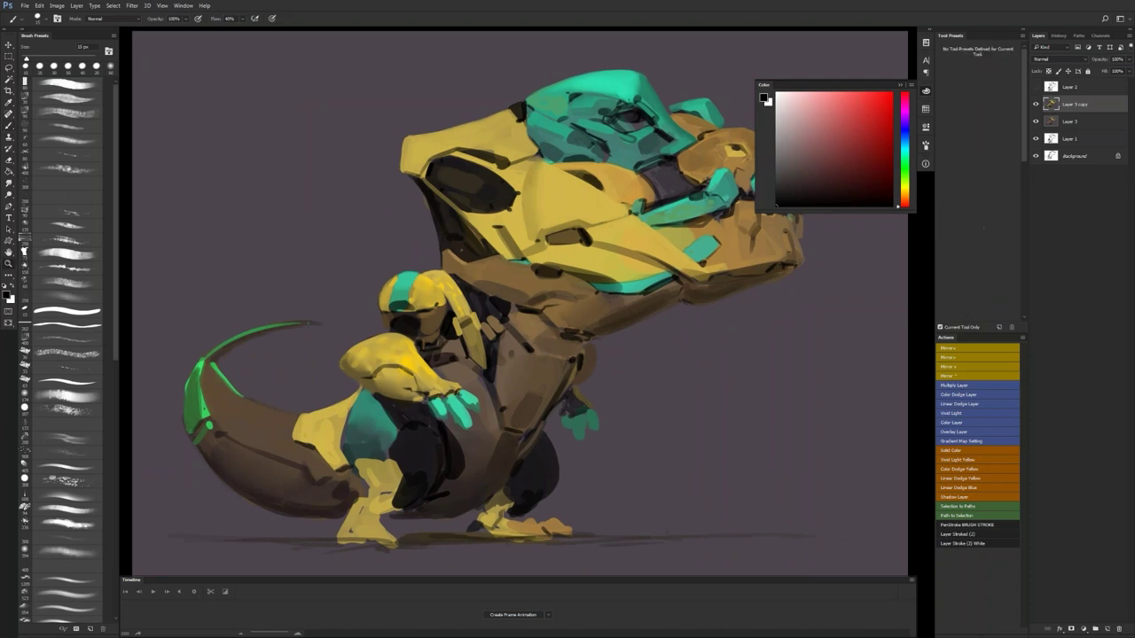
{"action": "left_click", "coordinate": [567, 257], "text": "alt"}
{"action": "key", "text": "ctrl+j"}
{"action": "key", "text": "ctrl+u"}
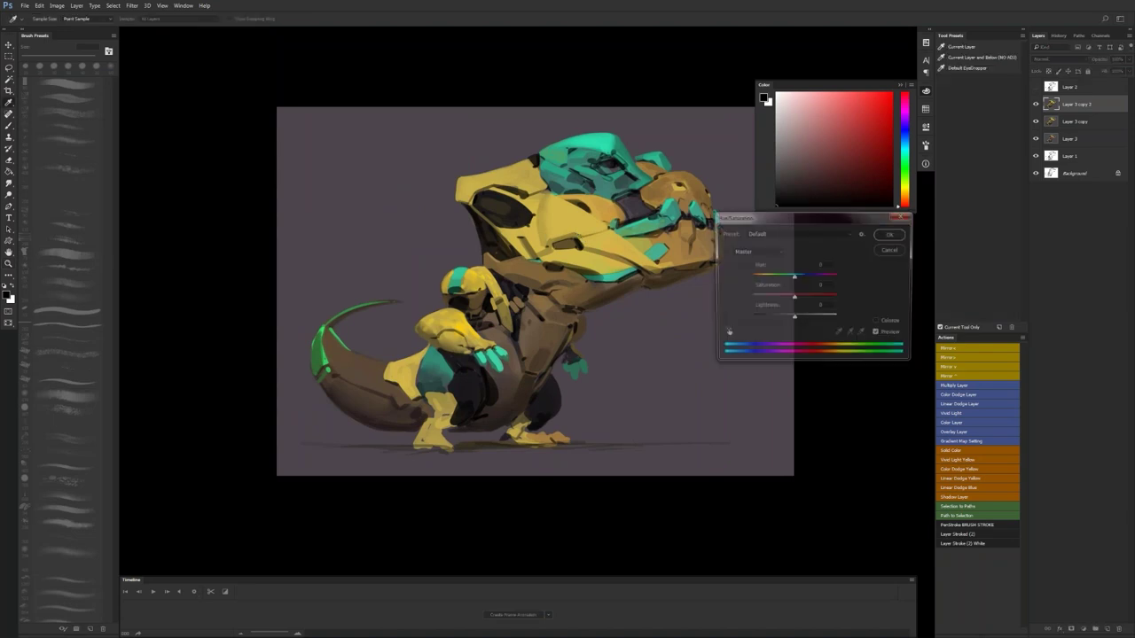
{"action": "left_click_drag", "start_coordinate": [793, 277], "coordinate": [827, 267]}
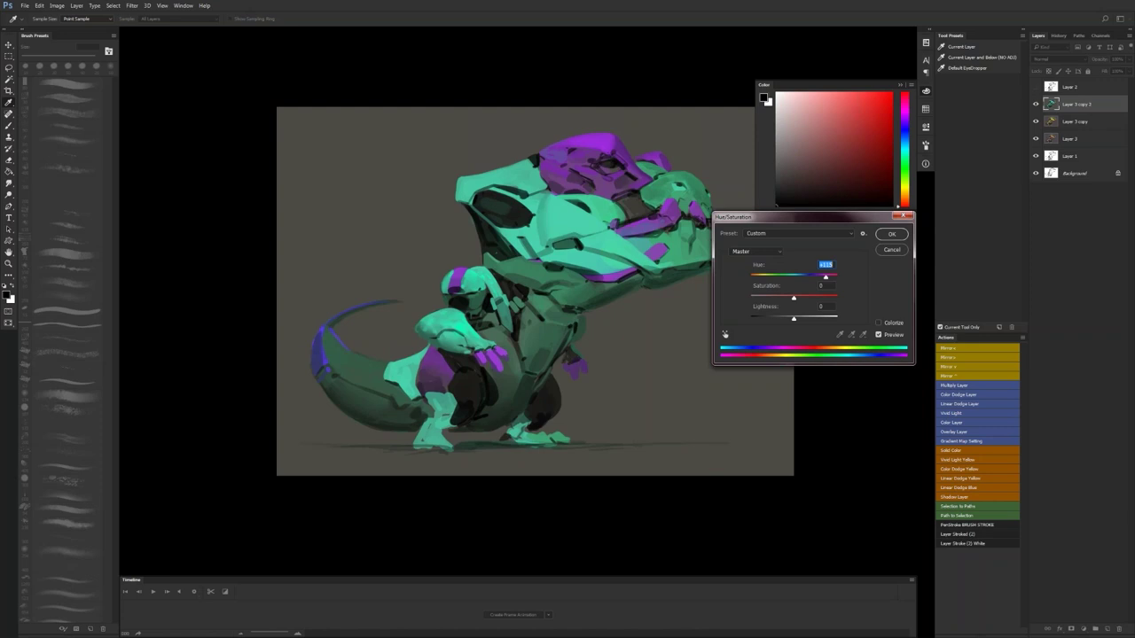
{"action": "left_click", "coordinate": [891, 233]}
Step: Compare the recoloured copy with the original, leave the copy hidden and select the yellow-brown painting layer
{"action": "key", "text": "z"}
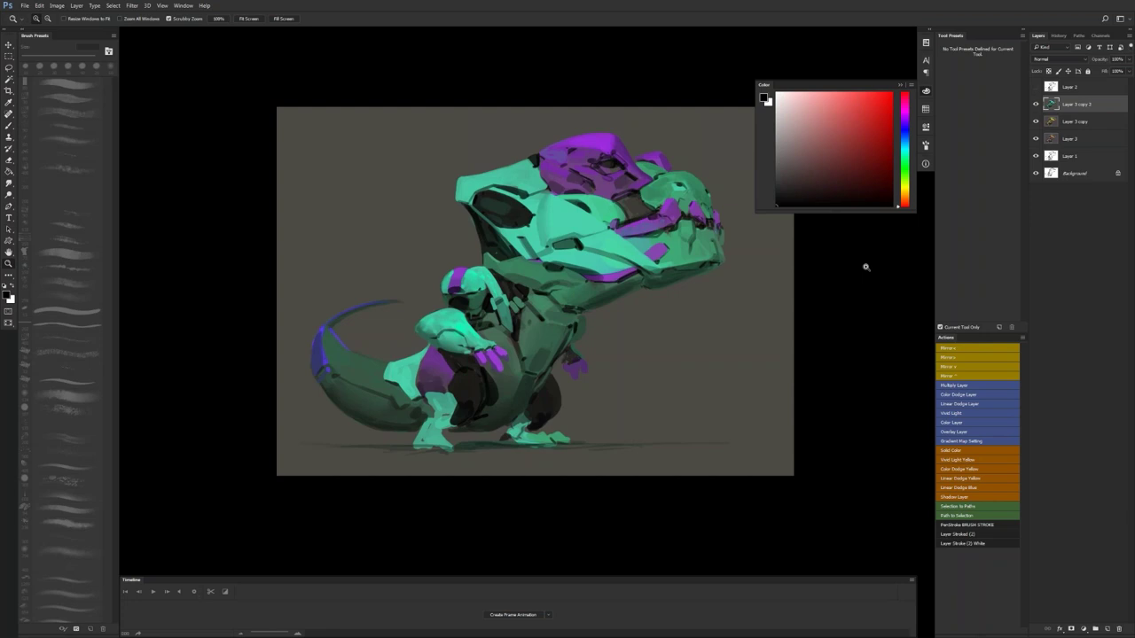
{"action": "left_click_drag", "start_coordinate": [578, 274], "coordinate": [548, 315]}
{"action": "key", "text": "b"}
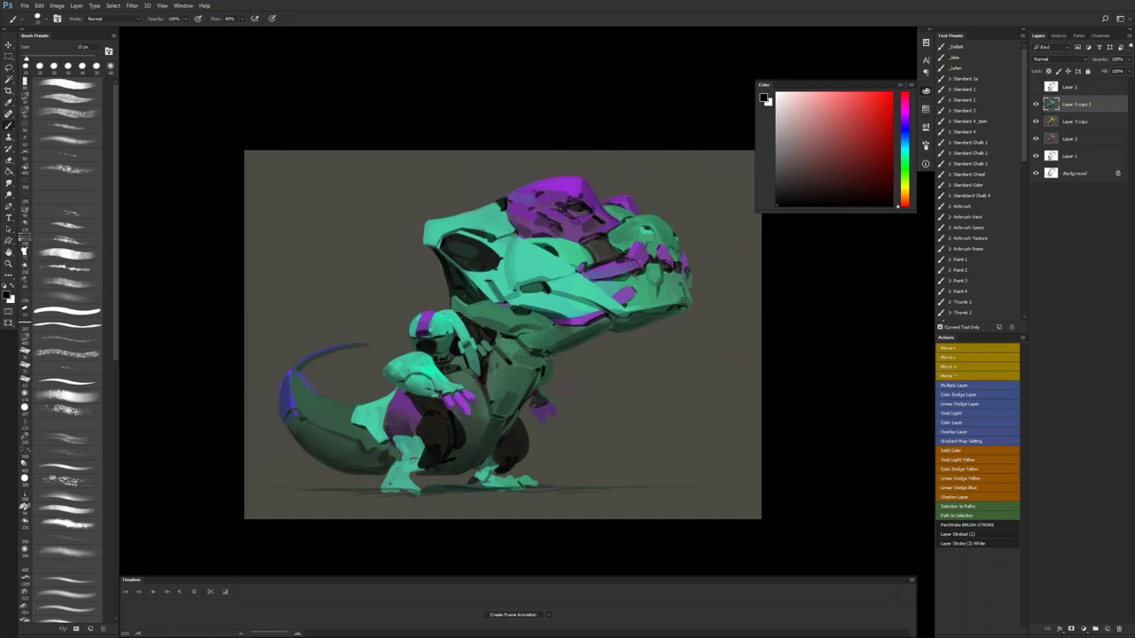
{"action": "left_click", "coordinate": [1035, 104]}
{"action": "left_click", "coordinate": [1035, 104]}
{"action": "left_click", "coordinate": [1035, 104]}
{"action": "left_click", "coordinate": [1049, 127]}
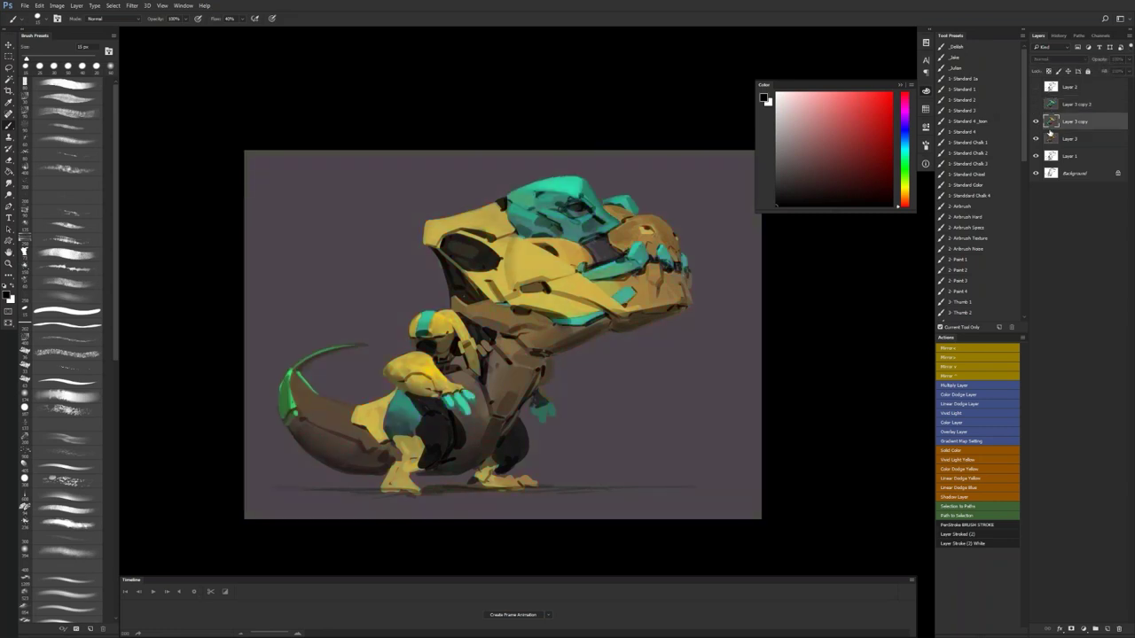
Step: Add a Color Dodge layer directly above the yellow-brown painting layer
{"action": "key", "text": "ctrl+shift+alt+n"}
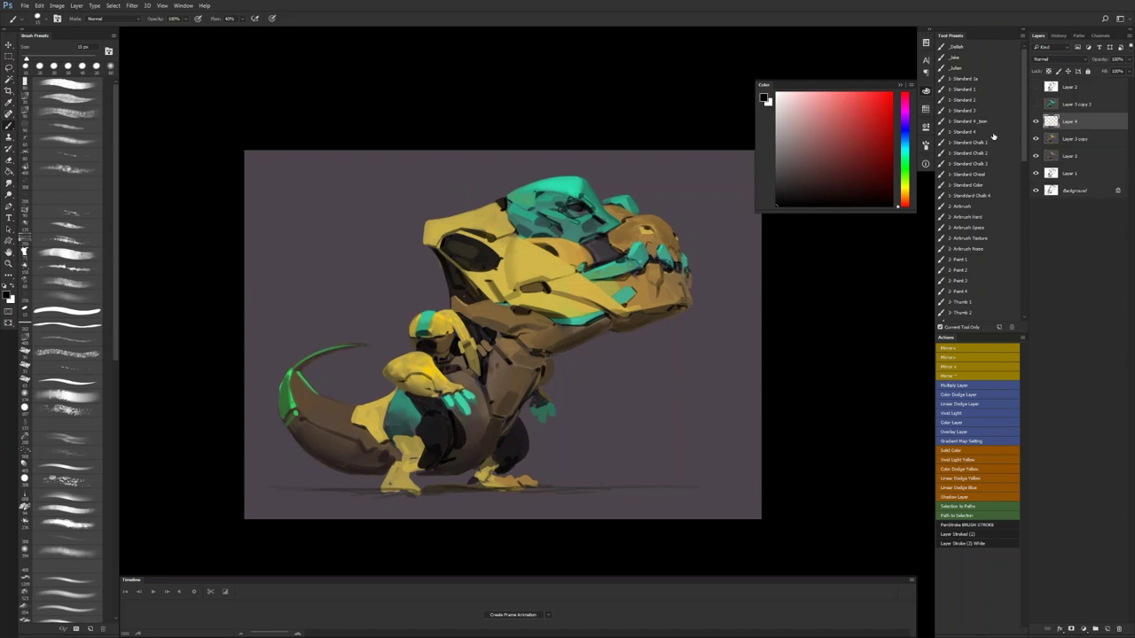
{"action": "key", "text": "ctrl+e"}
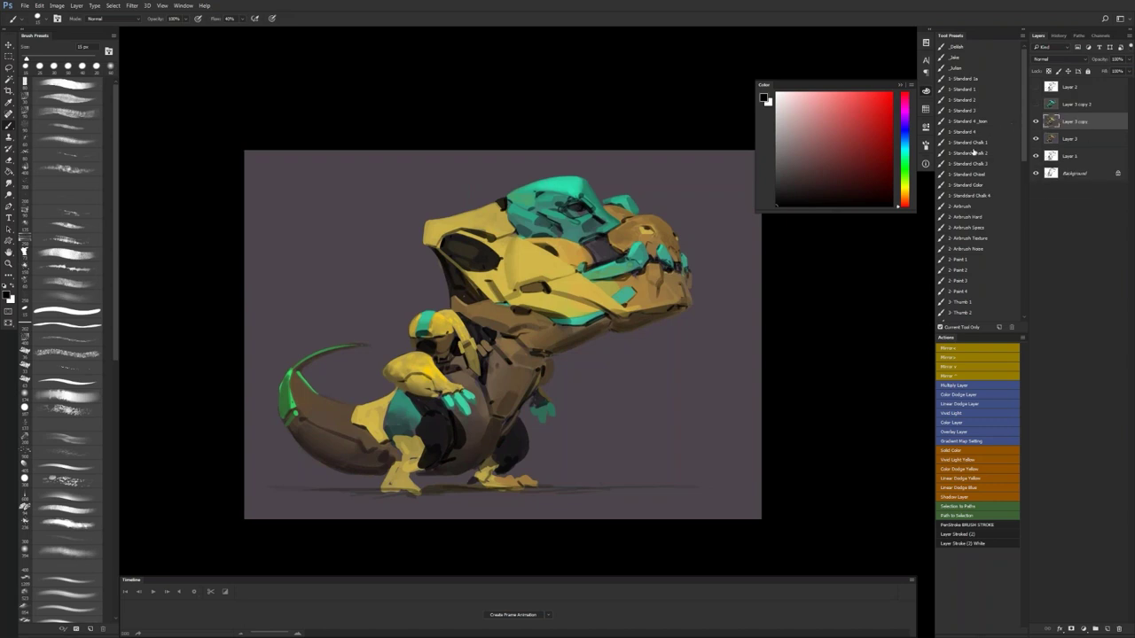
{"action": "left_click", "coordinate": [984, 395]}
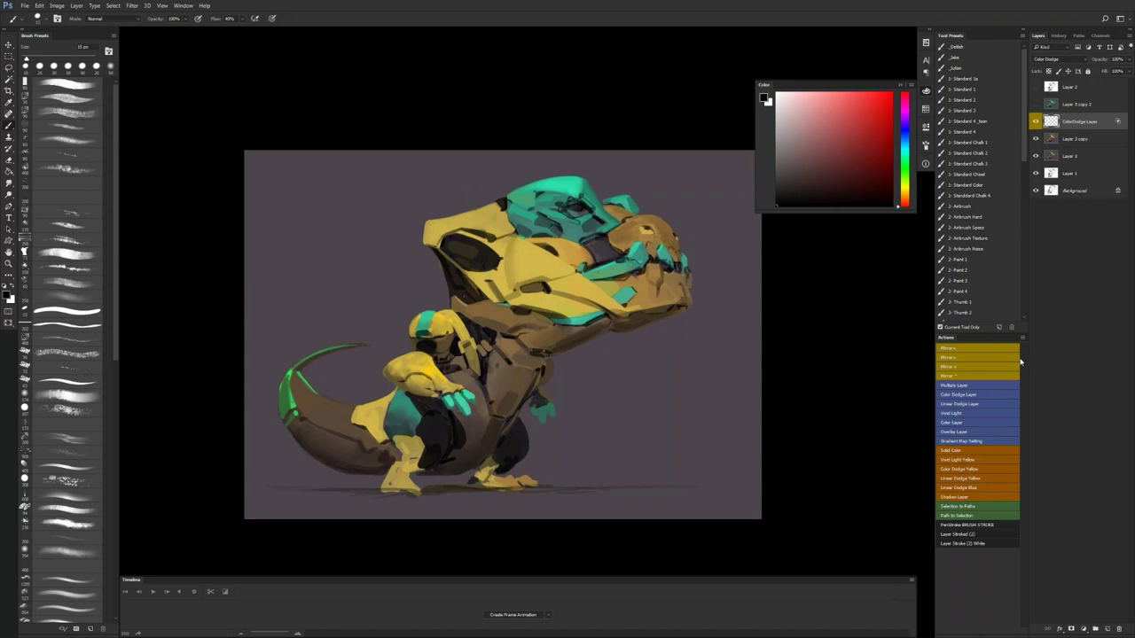
Step: Switch to the Airbrush preset with a large brush and white as the paint colour
{"action": "key", "text": "bracketright"}
{"action": "key", "text": "bracketright"}
{"action": "key", "text": "bracketright"}
{"action": "key", "text": "bracketright"}
{"action": "key", "text": "bracketright"}
{"action": "key", "text": "bracketright"}
{"action": "key", "text": "bracketright"}
{"action": "key", "text": "bracketright"}
{"action": "key", "text": "bracketright"}
{"action": "key", "text": "bracketright"}
{"action": "key", "text": "bracketright"}
{"action": "key", "text": "bracketright"}
{"action": "key", "text": "bracketright"}
{"action": "key", "text": "bracketright"}
{"action": "left_click", "coordinate": [968, 206]}
{"action": "key", "text": "x"}
{"action": "key", "text": "bracketleft"}
{"action": "key", "text": "bracketleft"}
{"action": "key", "text": "bracketleft"}
Step: Try a broad white glow across the head from the teal crest to the snout and undo it
{"action": "mouse_move", "coordinate": [530, 190]}
{"action": "left_mouse_down"}
{"action": "mouse_move", "coordinate": [574, 185]}
{"action": "mouse_move", "coordinate": [567, 213]}
{"action": "mouse_move", "coordinate": [651, 234]}
{"action": "mouse_move", "coordinate": [649, 223]}
{"action": "left_mouse_up"}
{"action": "key", "text": "ctrl+z"}
{"action": "key", "text": "ctrl+z"}
Step: Brighten the snout around the nostril and down the front of the muzzle with small white airbrush highlights on the Color Dodge layer
{"action": "key", "text": "bracketright"}
{"action": "key", "text": "bracketleft"}
{"action": "key", "text": "bracketleft"}
{"action": "key", "text": "bracketleft"}
{"action": "key", "text": "bracketleft"}
{"action": "key", "text": "bracketleft"}
{"action": "key", "text": "bracketleft"}
{"action": "key", "text": "bracketleft"}
{"action": "key", "text": "bracketleft"}
{"action": "key", "text": "bracketleft"}
{"action": "key", "text": "bracketleft"}
{"action": "key", "text": "bracketleft"}
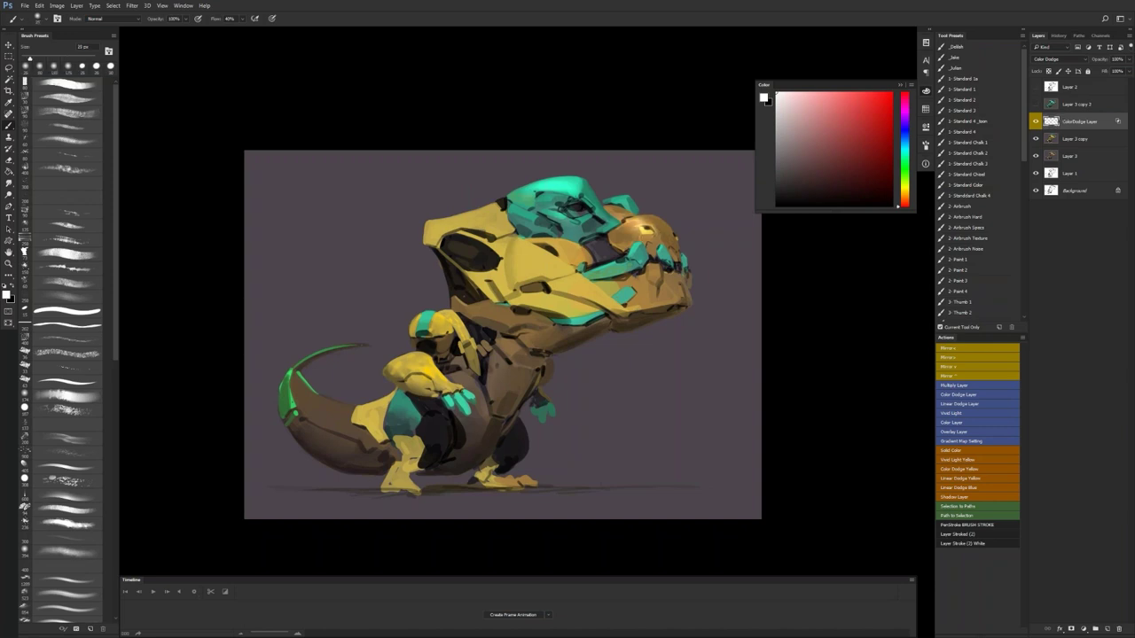
{"action": "key", "text": "bracketright"}
{"action": "key", "text": "bracketright"}
{"action": "key", "text": "bracketright"}
{"action": "left_click_drag", "start_coordinate": [653, 238], "coordinate": [666, 289]}
Step: Try a wide white airbrush glow across the yellow frill towards the cheek and undo it
{"action": "key", "text": "bracketright"}
{"action": "key", "text": "bracketright"}
{"action": "key", "text": "bracketright"}
{"action": "key", "text": "bracketright"}
{"action": "key", "text": "bracketright"}
{"action": "key", "text": "bracketright"}
{"action": "key", "text": "bracketright"}
{"action": "key", "text": "bracketright"}
{"action": "key", "text": "bracketright"}
{"action": "key", "text": "bracketright"}
{"action": "key", "text": "bracketleft"}
{"action": "key", "text": "bracketleft"}
{"action": "mouse_move", "coordinate": [480, 216]}
{"action": "left_mouse_down"}
{"action": "mouse_move", "coordinate": [500, 210]}
{"action": "mouse_move", "coordinate": [550, 254]}
{"action": "left_mouse_up"}
{"action": "key", "text": "bracketleft"}
{"action": "key", "text": "bracketleft"}
{"action": "key", "text": "bracketleft"}
{"action": "key", "text": "bracketleft"}
{"action": "key", "text": "bracketright"}
{"action": "key", "text": "ctrl+z"}
Step: Add a soft white glow to the yellow cheek plate below the teal crest and mirror the canvas
{"action": "key", "text": "["}
{"action": "left_click_drag", "start_coordinate": [559, 247], "coordinate": [572, 250]}
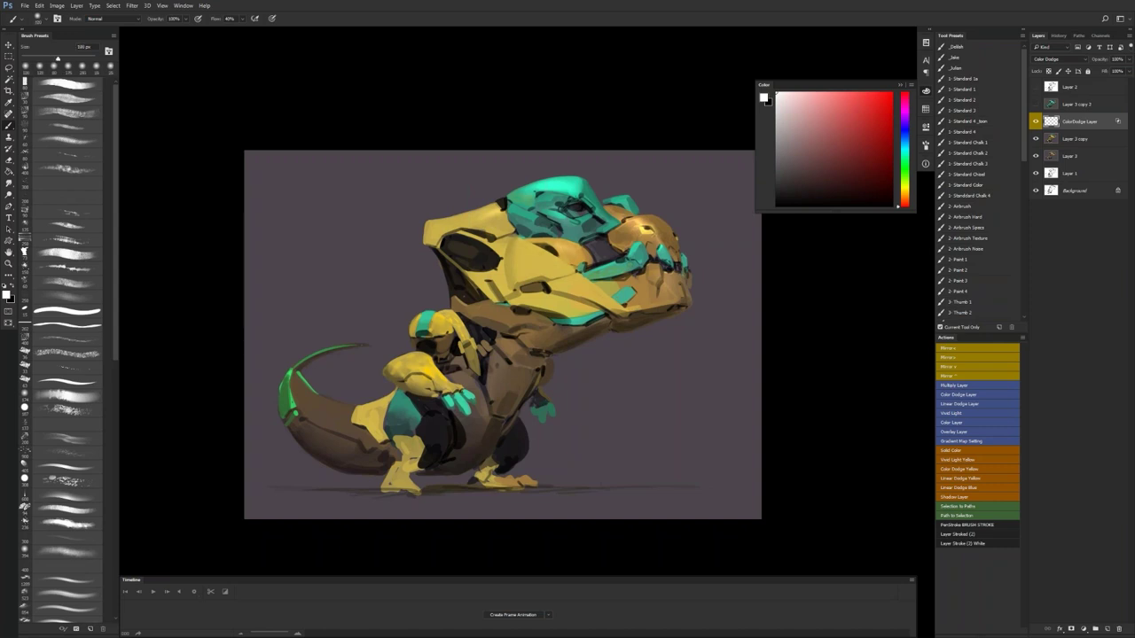
{"action": "key", "text": "bracketleft"}
{"action": "key", "text": "bracketleft"}
{"action": "key", "text": "bracketleft"}
{"action": "key", "text": "bracketleft"}
{"action": "key", "text": "bracketleft"}
{"action": "key", "text": "F2"}
Step: Enlarge the airbrush and dab a soft white glow onto the base of the neck
{"action": "key", "text": "bracketright"}
{"action": "key", "text": "bracketright"}
{"action": "key", "text": "bracketright"}
{"action": "key", "text": "bracketright"}
{"action": "key", "text": "bracketright"}
{"action": "key", "text": "bracketright"}
{"action": "key", "text": "bracketright"}
{"action": "key", "text": "bracketright"}
{"action": "key", "text": "bracketright"}
{"action": "left_click", "coordinate": [503, 342]}
Step: Try two slightly smaller glow dabs near the shoulder strap, undo them and enlarge the airbrush
{"action": "key", "text": "bracketleft"}
{"action": "left_click", "coordinate": [549, 323]}
{"action": "left_click", "coordinate": [551, 320]}
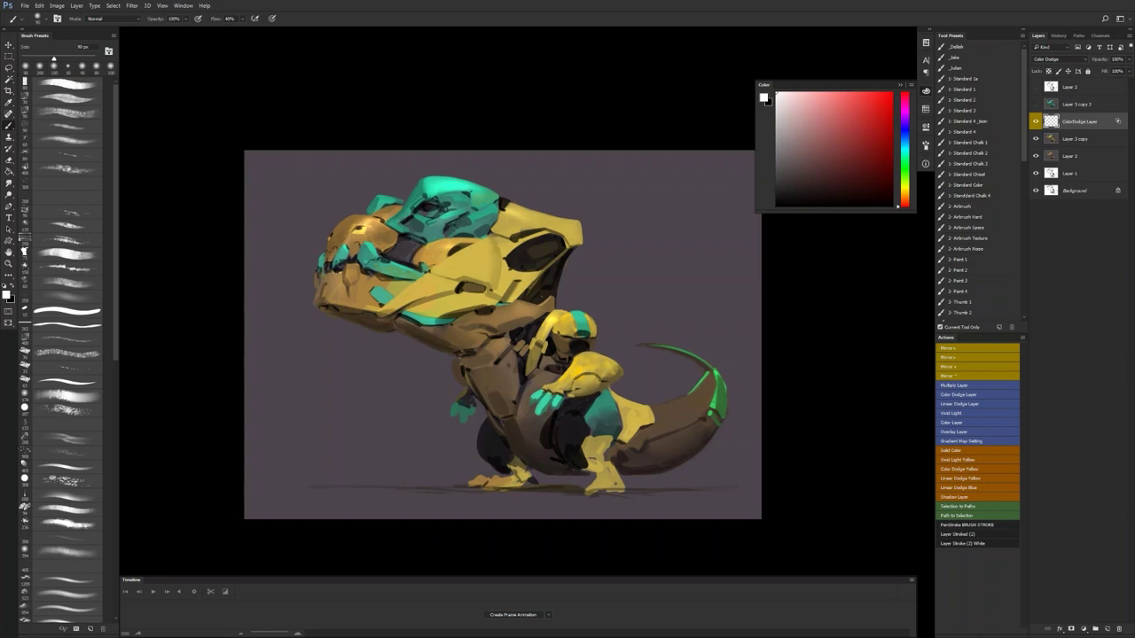
{"action": "key", "text": "ctrl+alt+z"}
{"action": "key", "text": "ctrl+alt+z"}
{"action": "key", "text": "bracketright"}
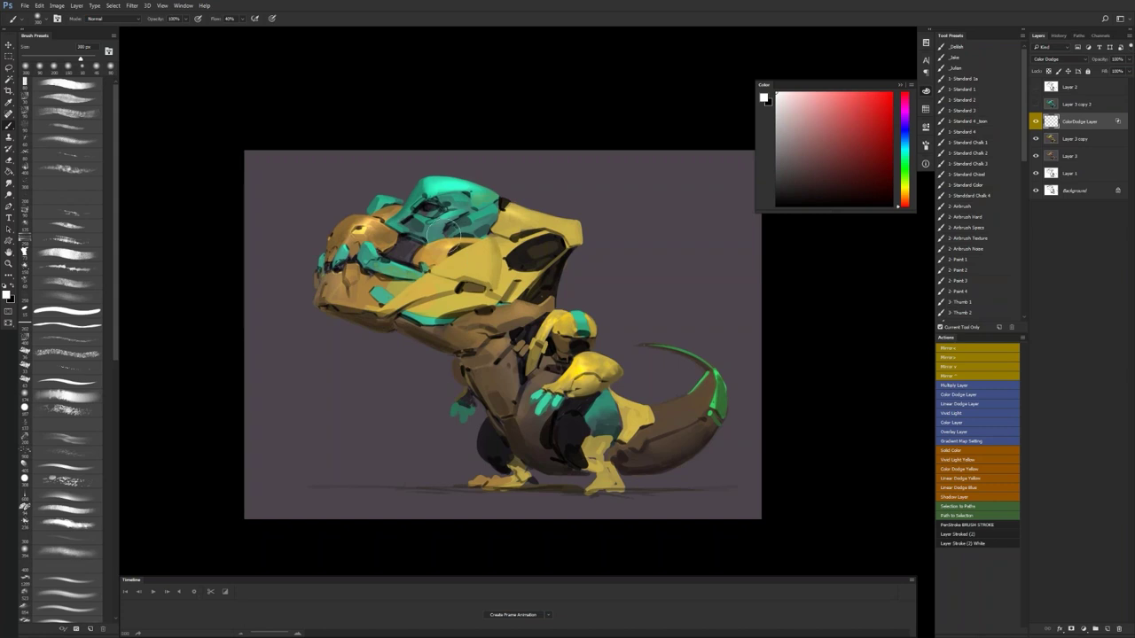
Step: Shrink the airbrush and dab a small white glow onto the creature's eye
{"action": "key", "text": "bracketleft"}
{"action": "key", "text": "bracketleft"}
{"action": "key", "text": "bracketleft"}
{"action": "key", "text": "bracketleft"}
{"action": "key", "text": "bracketleft"}
{"action": "key", "text": "bracketleft"}
{"action": "key", "text": "bracketleft"}
{"action": "key", "text": "bracketleft"}
{"action": "key", "text": "bracketleft"}
{"action": "key", "text": "bracketleft"}
{"action": "key", "text": "bracketright"}
{"action": "key", "text": "bracketright"}
{"action": "key", "text": "bracketright"}
{"action": "key", "text": "bracketright"}
{"action": "key", "text": "bracketright"}
{"action": "key", "text": "bracketright"}
{"action": "key", "text": "bracketright"}
{"action": "key", "text": "bracketright"}
{"action": "key", "text": "bracketright"}
{"action": "key", "text": "bracketright"}
{"action": "key", "text": "bracketleft"}
{"action": "key", "text": "bracketleft"}
{"action": "key", "text": "bracketleft"}
{"action": "key", "text": "bracketleft"}
{"action": "key", "text": "bracketleft"}
{"action": "key", "text": "bracketleft"}
{"action": "key", "text": "bracketleft"}
{"action": "key", "text": "bracketleft"}
{"action": "key", "text": "bracketleft"}
{"action": "key", "text": "bracketleft"}
{"action": "key", "text": "bracketleft"}
{"action": "key", "text": "bracketleft"}
{"action": "key", "text": "bracketleft"}
{"action": "key", "text": "bracketleft"}
{"action": "key", "text": "bracketleft"}
{"action": "key", "text": "bracketleft"}
{"action": "key", "text": "bracketleft"}
{"action": "key", "text": "bracketleft"}
{"action": "key", "text": "bracketleft"}
{"action": "key", "text": "bracketleft"}
{"action": "key", "text": "bracketright"}
{"action": "key", "text": "bracketright"}
{"action": "key", "text": "bracketright"}
{"action": "key", "text": "bracketright"}
{"action": "key", "text": "bracketright"}
{"action": "left_click", "coordinate": [430, 207]}
{"action": "left_click", "coordinate": [429, 208]}
{"action": "left_click", "coordinate": [430, 208]}
{"action": "left_click", "coordinate": [429, 207]}
Step: Try a larger white glow around the eye and undo it
{"action": "key", "text": "bracketright"}
{"action": "key", "text": "bracketright"}
{"action": "key", "text": "bracketright"}
{"action": "key", "text": "bracketright"}
{"action": "key", "text": "bracketright"}
{"action": "key", "text": "bracketright"}
{"action": "key", "text": "bracketright"}
{"action": "key", "text": "ctrl+z"}
{"action": "key", "text": "ctrl+z"}
Step: Reduce the airbrush to 175 px and mirror the canvas
{"action": "key", "text": "bracketleft"}
{"action": "key", "text": "bracketleft"}
{"action": "key", "text": "bracketleft"}
{"action": "key", "text": "bracketleft"}
{"action": "key", "text": "bracketleft"}
{"action": "key", "text": "bracketleft"}
{"action": "key", "text": "bracketleft"}
{"action": "key", "text": "bracketleft"}
{"action": "key", "text": "bracketleft"}
{"action": "key", "text": "bracketleft"}
{"action": "key", "text": "bracketleft"}
{"action": "key", "text": "bracketleft"}
{"action": "key", "text": "bracketleft"}
{"action": "key", "text": "bracketleft"}
{"action": "key", "text": "bracketleft"}
{"action": "key", "text": "bracketleft"}
{"action": "key", "text": "F2"}
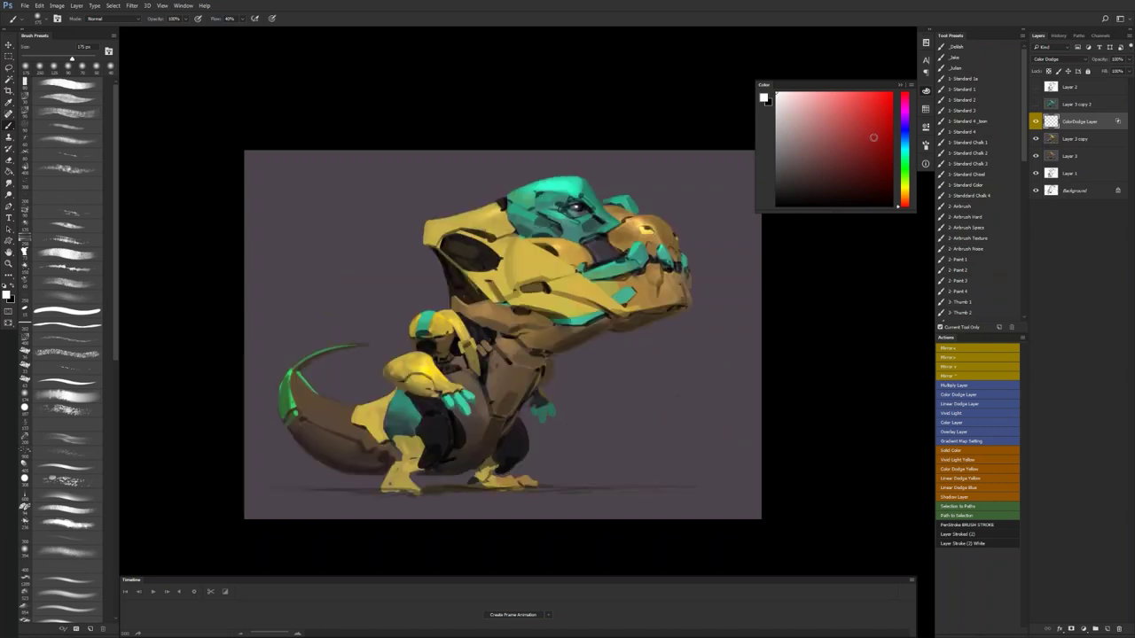
Step: Choose a light, saturated blue and add a soft blue glow around the creature's eye
{"action": "left_click", "coordinate": [906, 137]}
{"action": "left_click", "coordinate": [847, 95]}
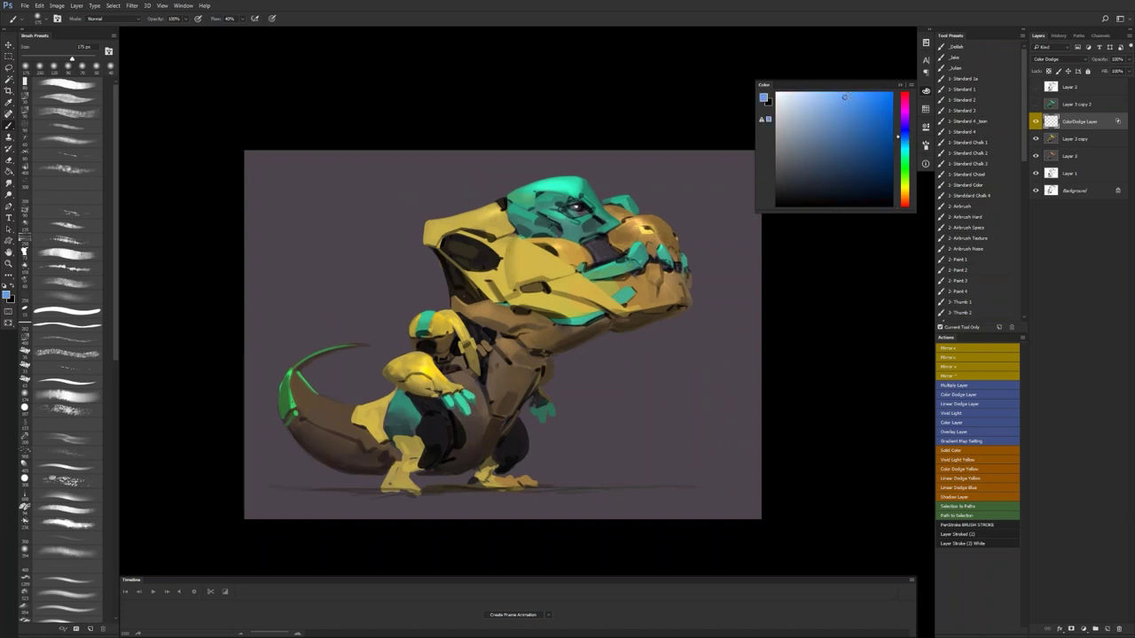
{"action": "key", "text": "bracketleft"}
{"action": "key", "text": "bracketleft"}
{"action": "key", "text": "bracketleft"}
{"action": "key", "text": "bracketleft"}
{"action": "key", "text": "bracketleft"}
{"action": "key", "text": "bracketright"}
{"action": "key", "text": "bracketright"}
{"action": "key", "text": "bracketright"}
{"action": "key", "text": "bracketright"}
{"action": "key", "text": "bracketright"}
{"action": "key", "text": "bracketright"}
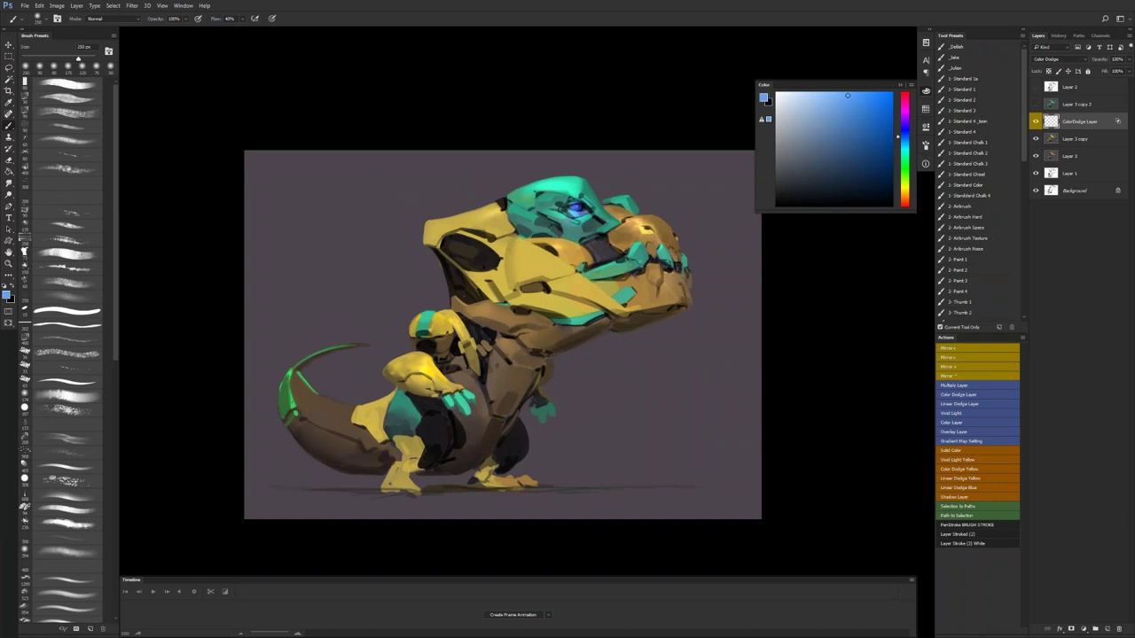
{"action": "key", "text": "bracketleft"}
{"action": "key", "text": "bracketleft"}
{"action": "key", "text": "bracketleft"}
{"action": "key", "text": "bracketleft"}
{"action": "key", "text": "bracketright"}
{"action": "key", "text": "bracketright"}
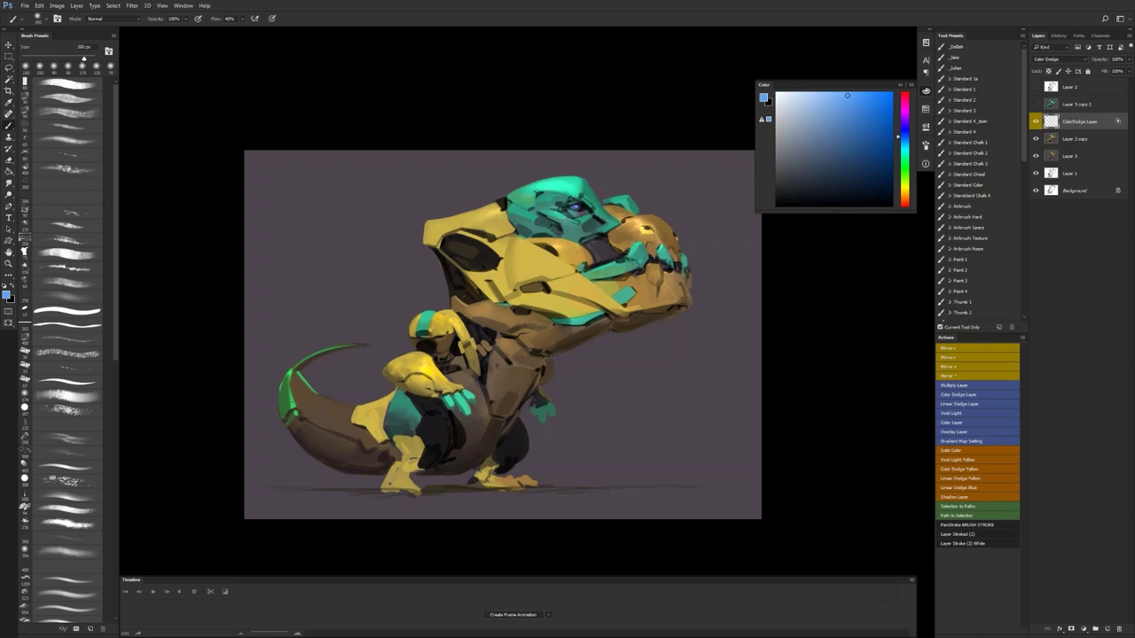
Step: Pick a paler blue and resize the airbrush for a smaller glow on the eye
{"action": "left_click_drag", "start_coordinate": [846, 95], "coordinate": [820, 91]}
{"action": "key", "text": "bracketleft"}
{"action": "key", "text": "bracketleft"}
{"action": "key", "text": "bracketleft"}
{"action": "key", "text": "bracketleft"}
{"action": "key", "text": "bracketleft"}
{"action": "key", "text": "bracketleft"}
{"action": "key", "text": "bracketleft"}
{"action": "key", "text": "bracketleft"}
{"action": "key", "text": "bracketleft"}
{"action": "key", "text": "bracketleft"}
{"action": "key", "text": "bracketleft"}
{"action": "key", "text": "bracketleft"}
{"action": "key", "text": "bracketleft"}
{"action": "key", "text": "bracketleft"}
{"action": "key", "text": "bracketleft"}
{"action": "key", "text": "bracketleft"}
{"action": "key", "text": "bracketleft"}
{"action": "key", "text": "bracketleft"}
{"action": "key", "text": "bracketleft"}
{"action": "key", "text": "bracketleft"}
{"action": "key", "text": "bracketright"}
{"action": "key", "text": "bracketright"}
{"action": "key", "text": "bracketright"}
{"action": "key", "text": "bracketright"}
{"action": "key", "text": "bracketright"}
{"action": "key", "text": "bracketright"}
{"action": "key", "text": "bracketright"}
{"action": "key", "text": "bracketright"}
Step: Switch the paint colour back to white and dab a bright highlight into the eye's centre
{"action": "key", "text": "d"}
{"action": "key", "text": "x"}
{"action": "key", "text": "bracketright"}
{"action": "key", "text": "bracketright"}
{"action": "key", "text": "bracketright"}
{"action": "key", "text": "bracketright"}
{"action": "key", "text": "bracketright"}
{"action": "key", "text": "bracketright"}
{"action": "key", "text": "bracketright"}
{"action": "key", "text": "bracketright"}
{"action": "key", "text": "bracketright"}
{"action": "key", "text": "bracketright"}
{"action": "key", "text": "bracketright"}
{"action": "key", "text": "bracketright"}
{"action": "key", "text": "bracketright"}
{"action": "key", "text": "bracketright"}
{"action": "key", "text": "bracketright"}
{"action": "key", "text": "bracketright"}
{"action": "key", "text": "bracketright"}
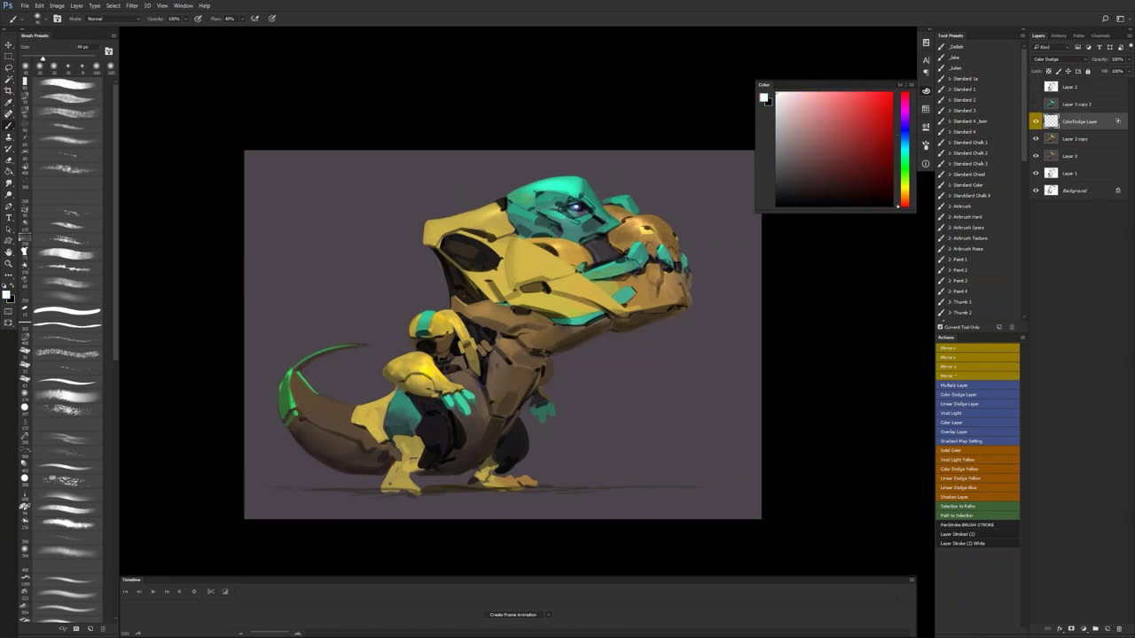
{"action": "left_click", "coordinate": [575, 207]}
Step: Choose the Standard 2 brush preset and slightly lower the fill of the Color Dodge layer
{"action": "left_click", "coordinate": [986, 99]}
{"action": "left_click", "coordinate": [1035, 122]}
{"action": "left_click", "coordinate": [1035, 122]}
{"action": "mouse_move", "coordinate": [1104, 72]}
{"action": "left_mouse_down"}
{"action": "mouse_move", "coordinate": [1088, 73]}
{"action": "mouse_move", "coordinate": [1099, 73]}
{"action": "left_mouse_up"}
Step: Compare the painting with and without the Color Dodge glow layer
{"action": "left_click", "coordinate": [1036, 121]}
{"action": "left_click", "coordinate": [1035, 122]}
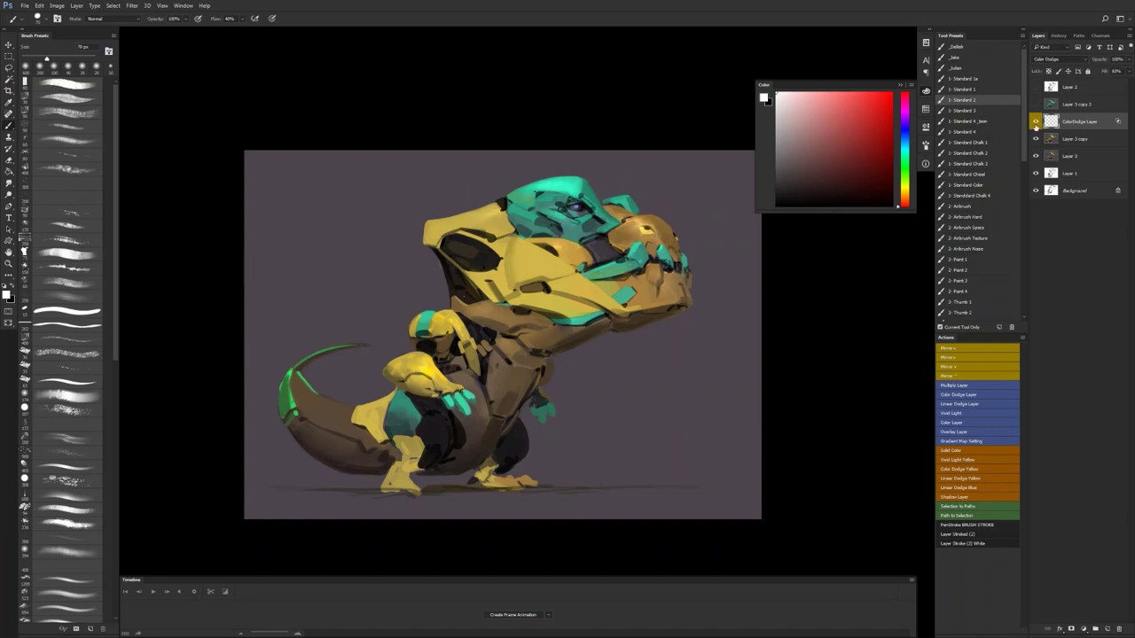
{"action": "left_click", "coordinate": [1036, 122]}
{"action": "left_click", "coordinate": [1035, 123]}
{"action": "left_click", "coordinate": [1035, 121]}
{"action": "left_click", "coordinate": [1036, 122]}
{"action": "left_click", "coordinate": [1036, 121]}
{"action": "left_click", "coordinate": [1036, 122]}
Step: Mirror the canvas, hide the Color Dodge layer and make the paint layer directly below it active
{"action": "key", "text": "ctrl+shift+h"}
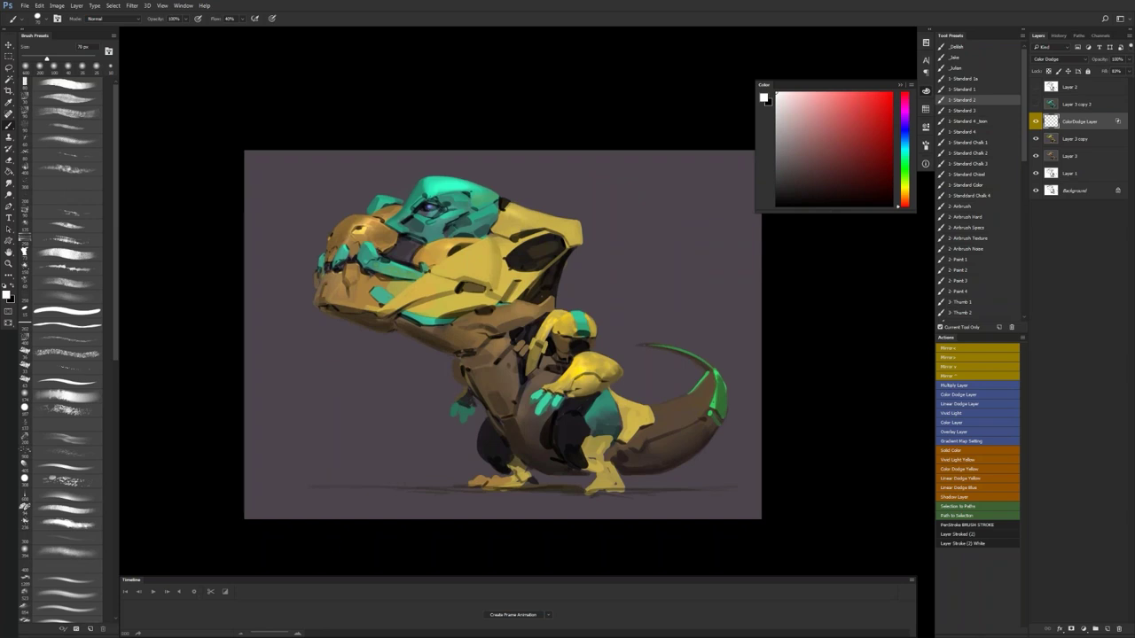
{"action": "left_click", "coordinate": [1035, 121]}
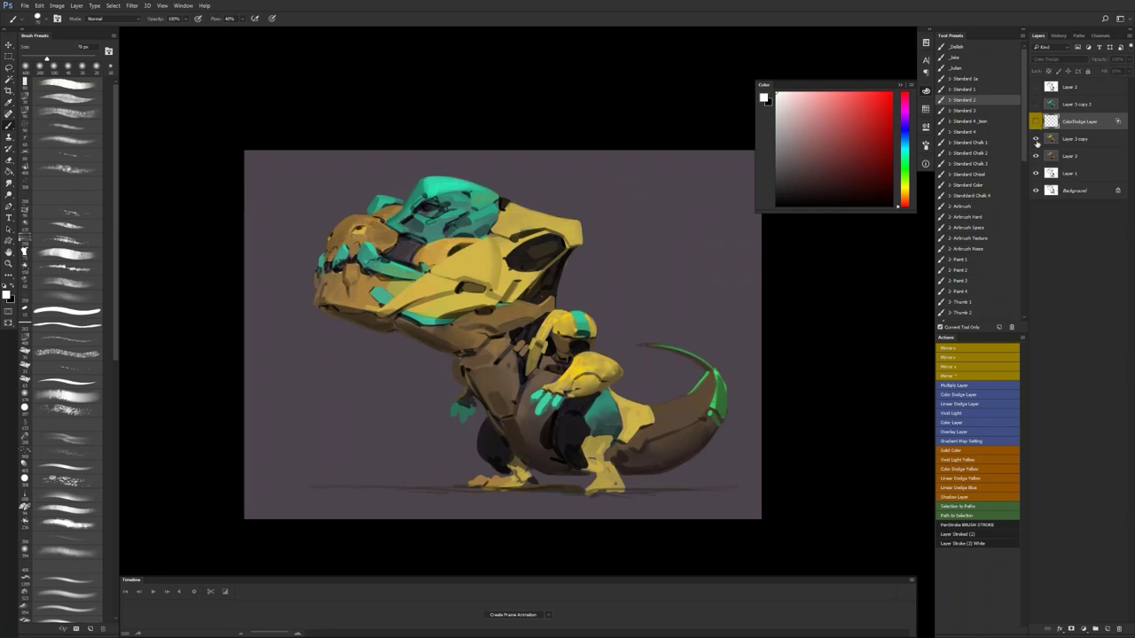
{"action": "left_click", "coordinate": [1066, 139]}
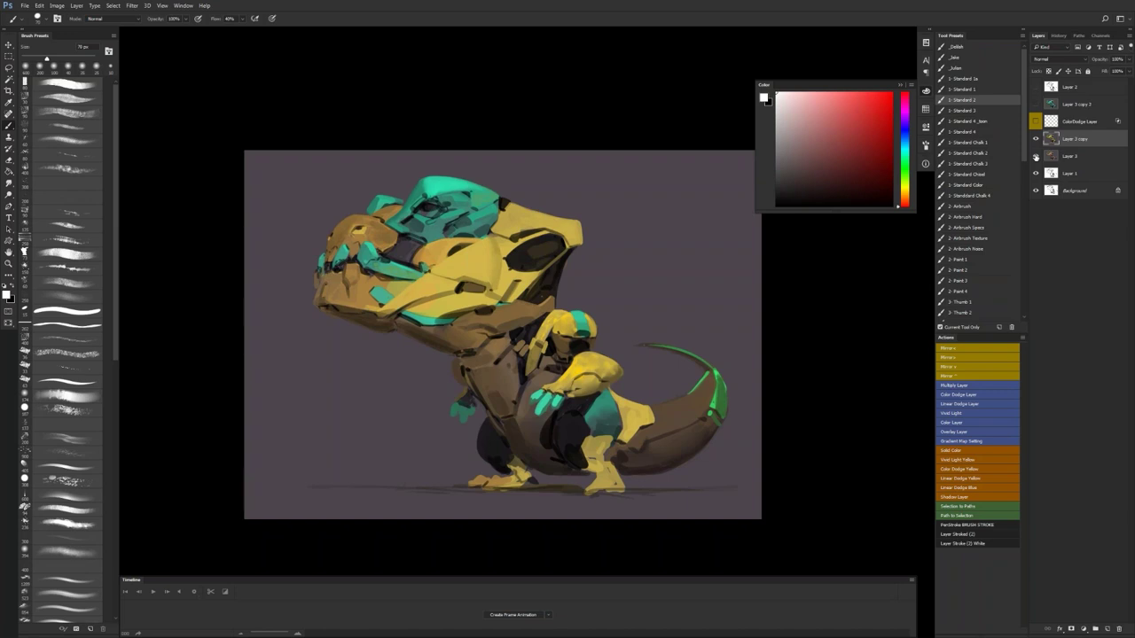
Step: Touch up the creature's brown chest and belly plates with black and a sampled brown, using a smaller brush
{"action": "key", "text": "x"}
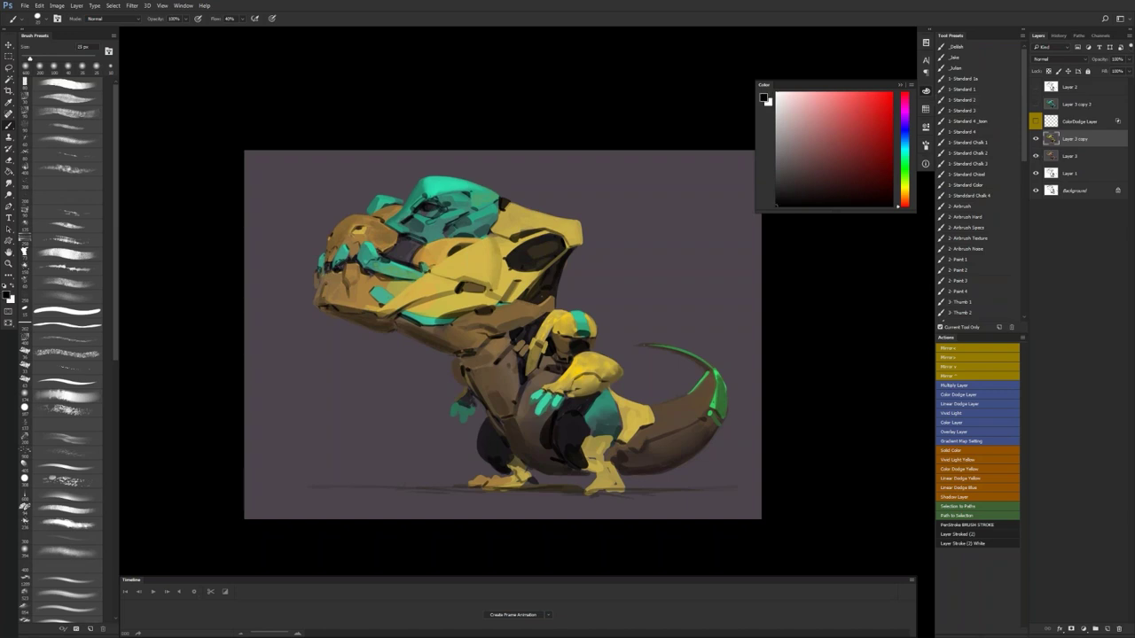
{"action": "key", "text": "["}
{"action": "key", "text": "ctrl+shift+h"}
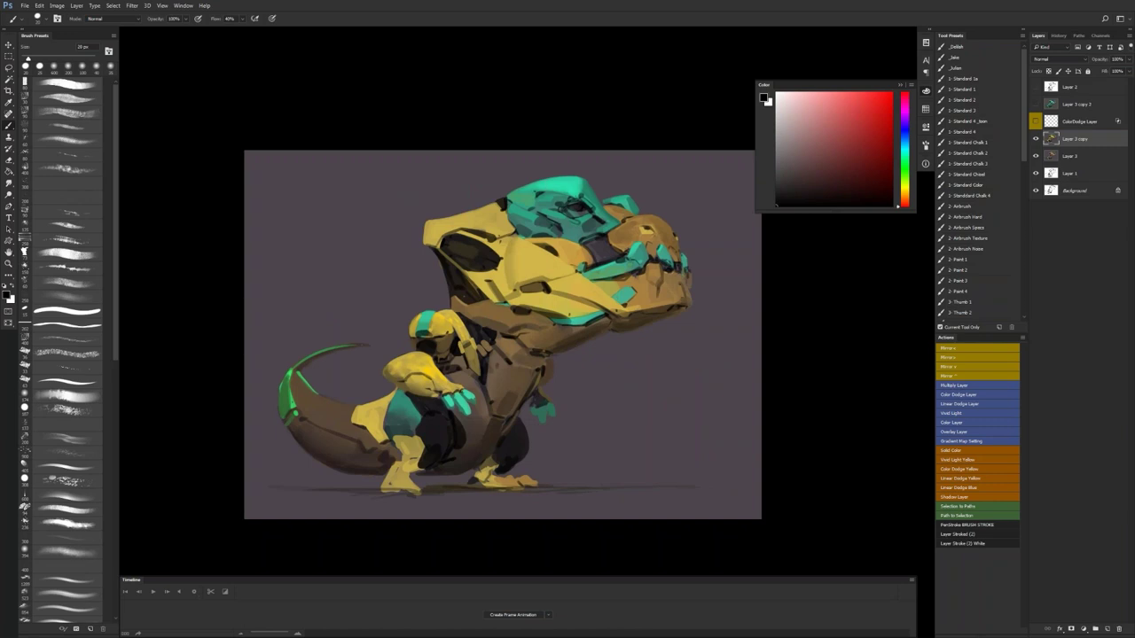
{"action": "left_click", "coordinate": [504, 373], "text": "alt"}
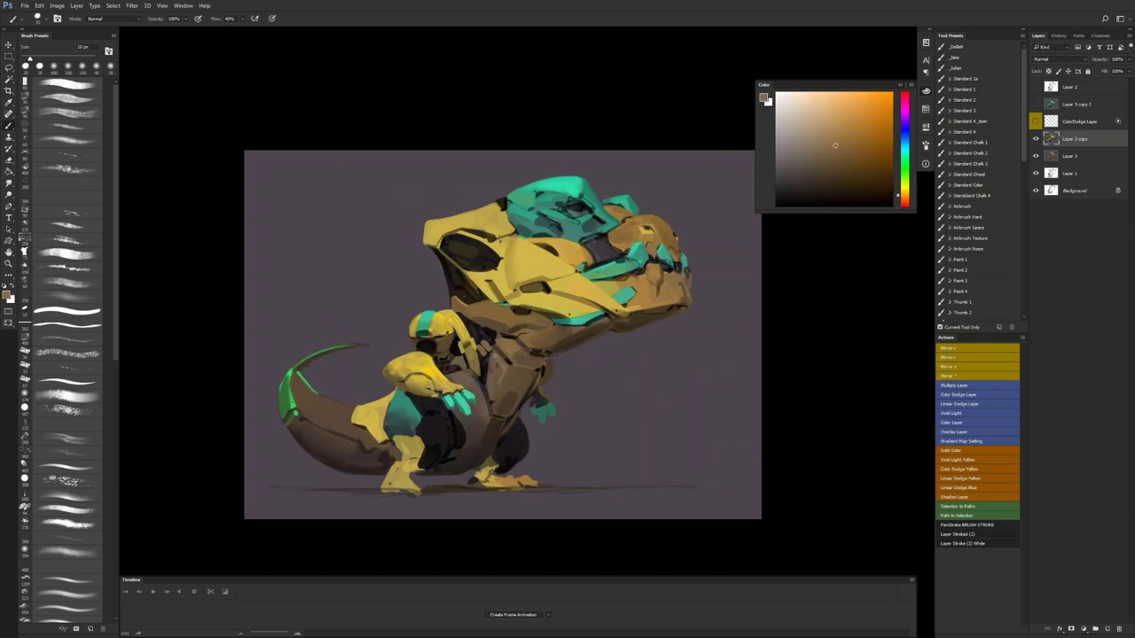
{"action": "key", "text": "bracketright"}
{"action": "key", "text": "r"}
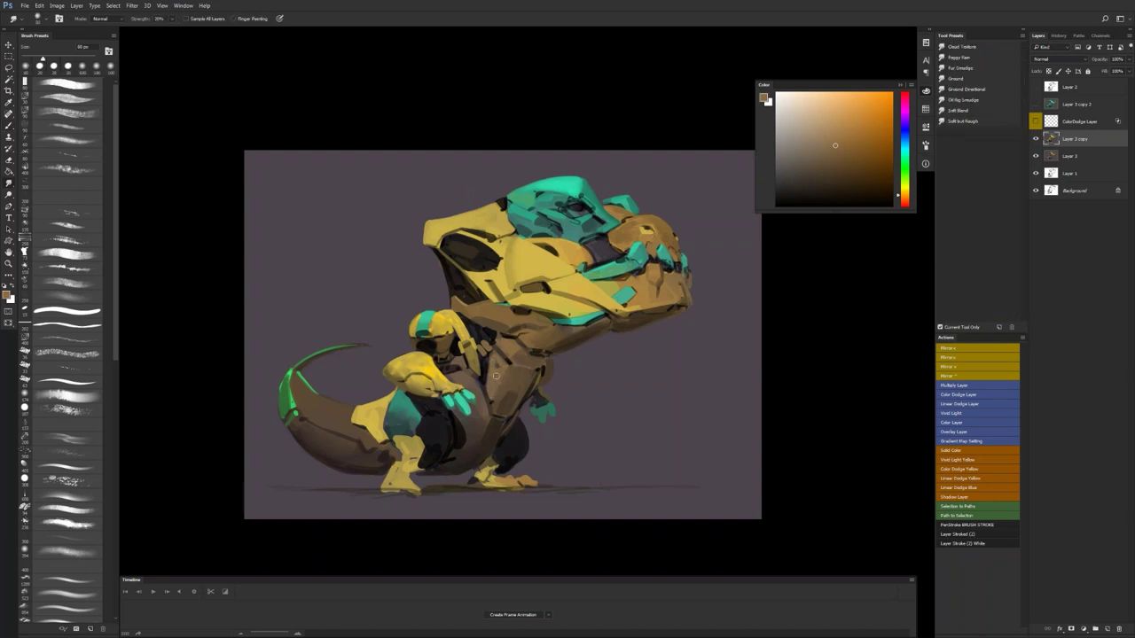
{"action": "key", "text": "b"}
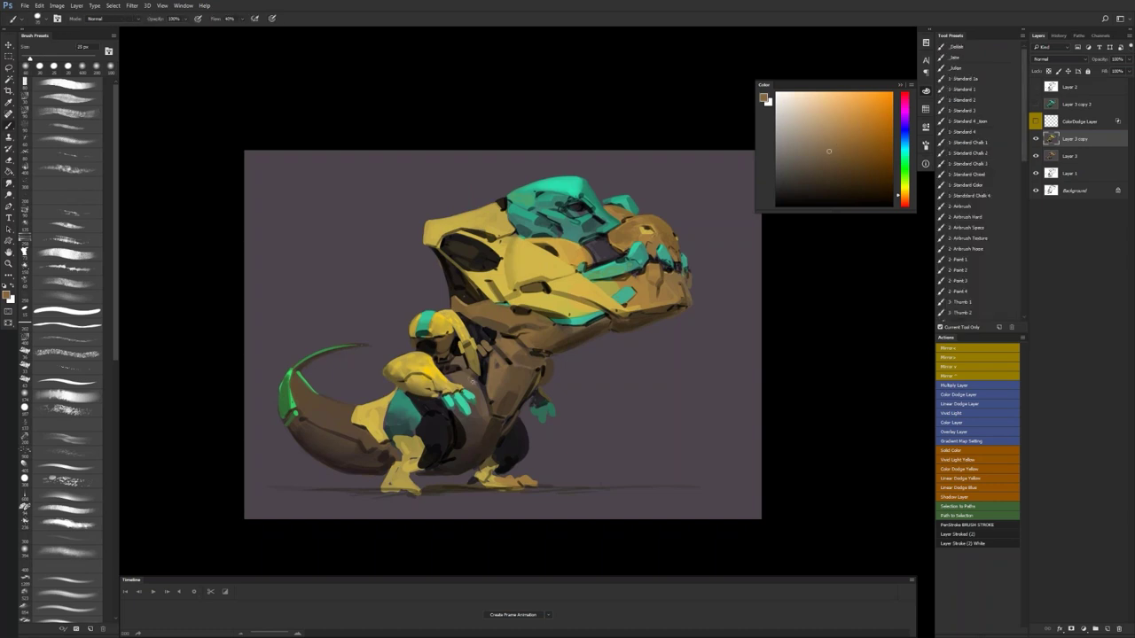
{"action": "left_click_drag", "start_coordinate": [473, 384], "coordinate": [477, 392]}
{"action": "key", "text": "d"}
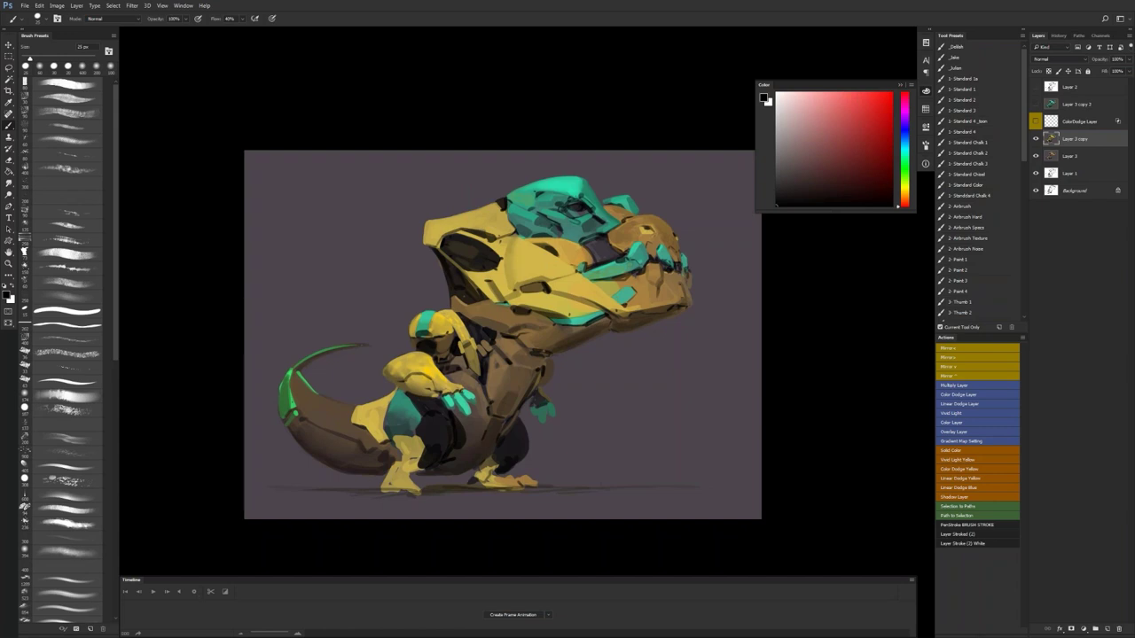
Step: Sample yellow from the cheek armour and paint a thin rim inside the creature's eye
{"action": "key", "text": "F2"}
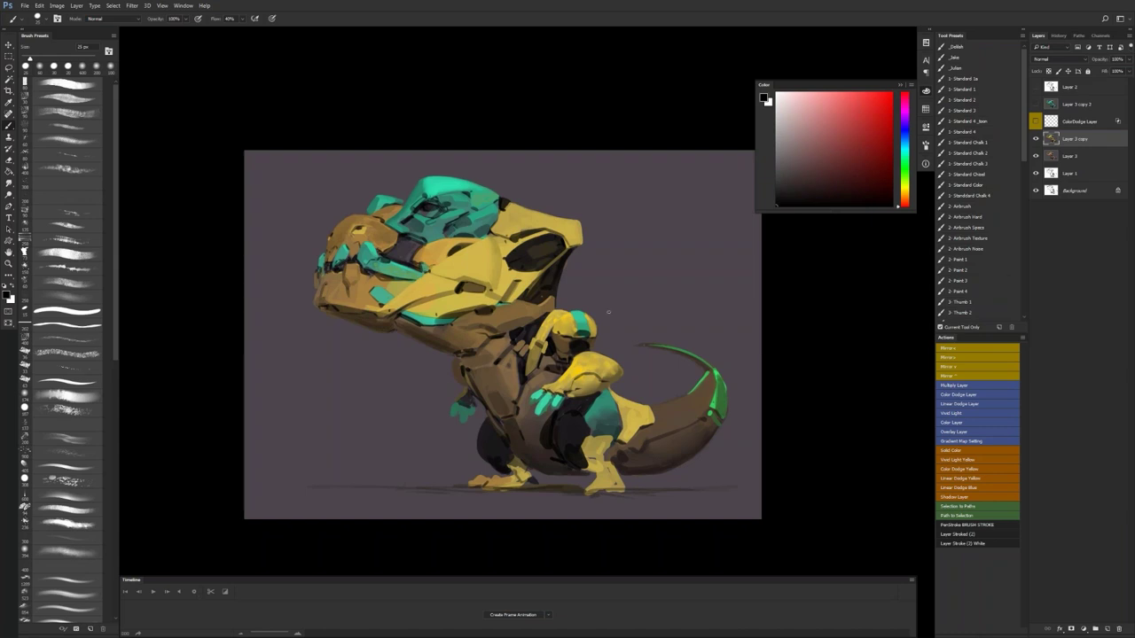
{"action": "key", "text": "ctrl+space"}
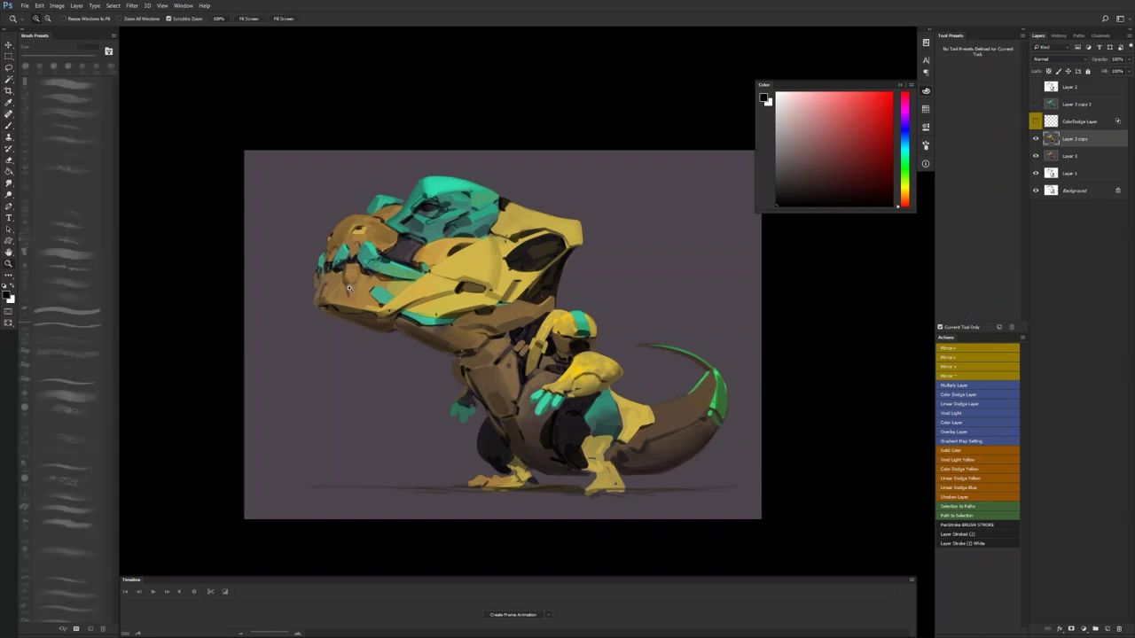
{"action": "left_click", "coordinate": [349, 290], "text": "ctrl"}
{"action": "left_click", "coordinate": [349, 290], "text": "ctrl"}
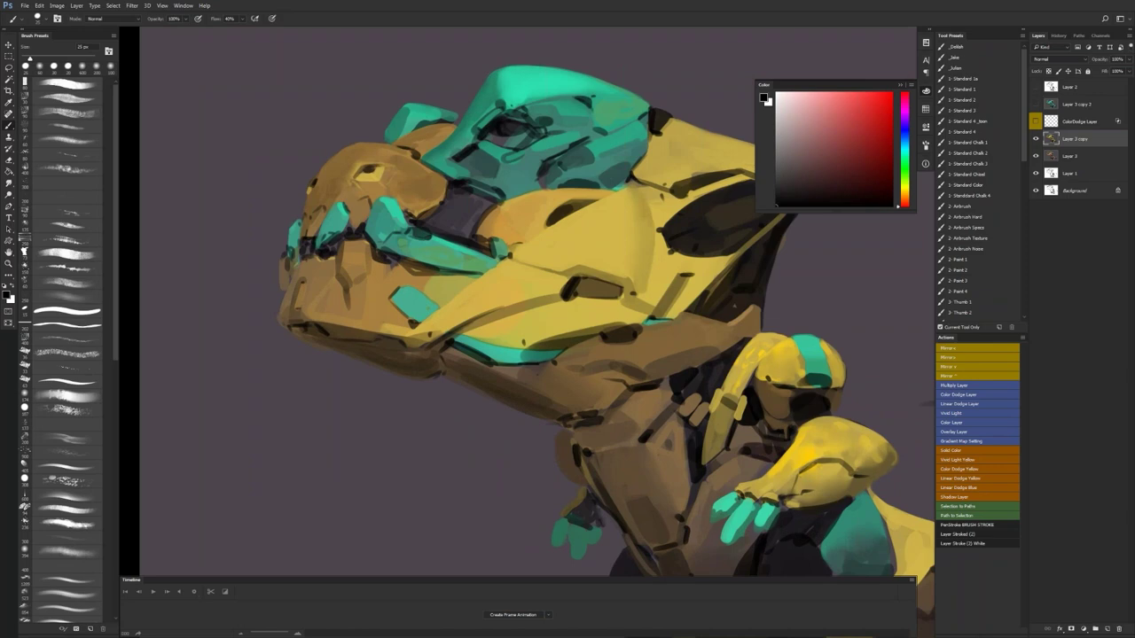
{"action": "key", "text": "F2"}
{"action": "key", "text": "space"}
{"action": "left_click_drag", "start_coordinate": [842, 319], "coordinate": [369, 311]}
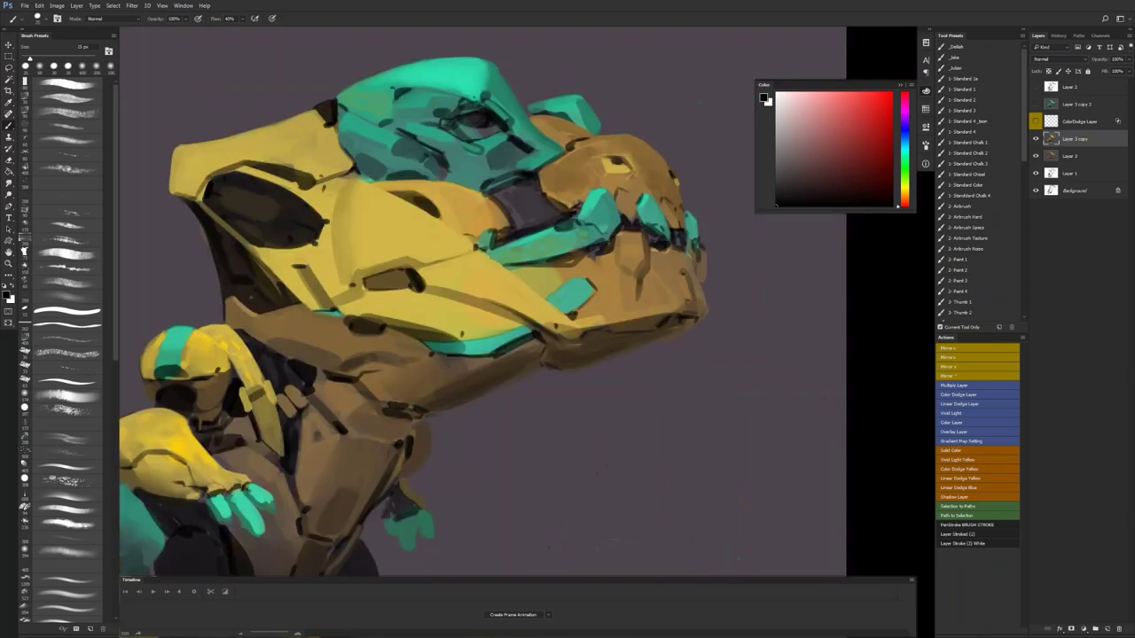
{"action": "left_click", "coordinate": [404, 214], "text": "alt"}
{"action": "key", "text": "bracketleft"}
{"action": "mouse_move", "coordinate": [462, 125]}
{"action": "left_mouse_down"}
{"action": "mouse_move", "coordinate": [486, 132]}
{"action": "mouse_move", "coordinate": [483, 121]}
{"action": "left_mouse_up"}
{"action": "key", "text": "bracketright"}
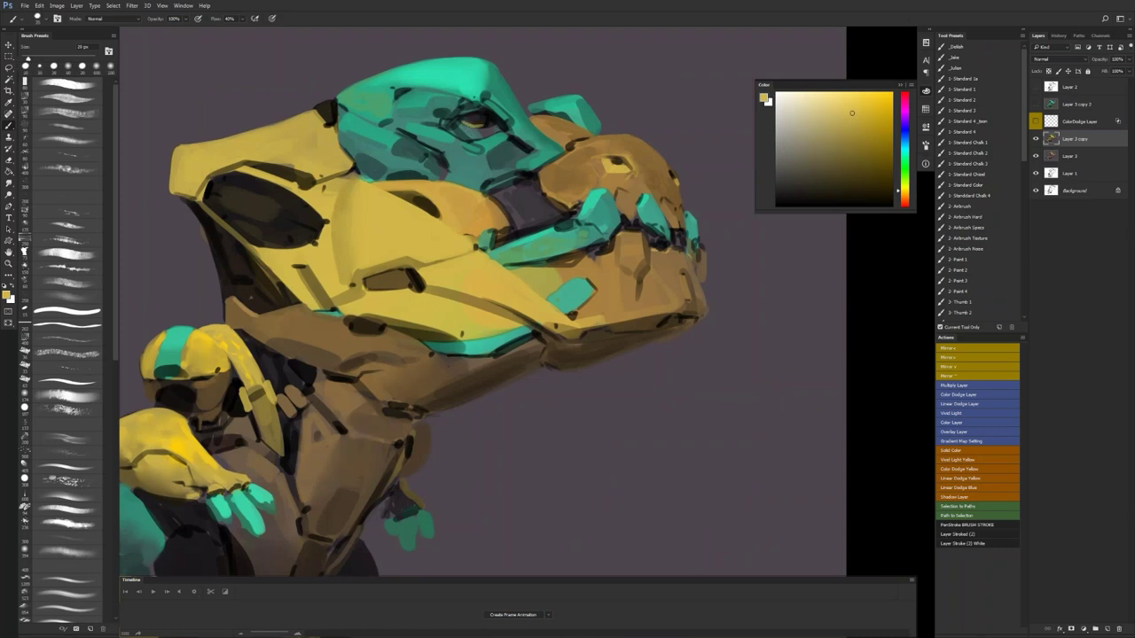
Step: Undo the last eye stroke and darken the inner edge of the eye with black
{"action": "key", "text": "ctrl+z"}
{"action": "key", "text": "d"}
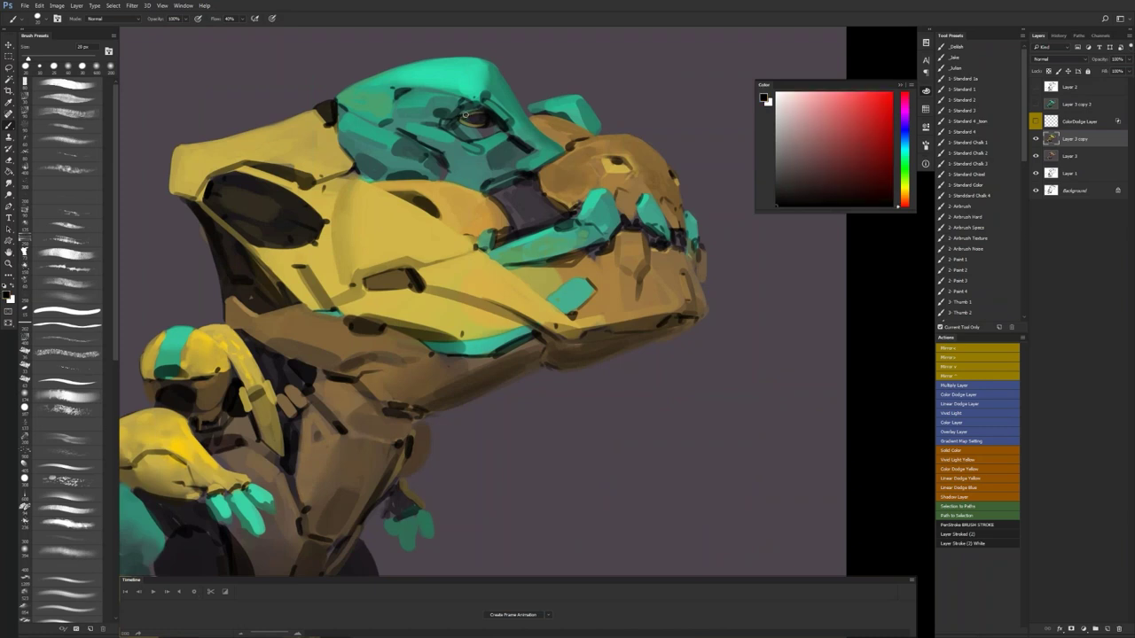
{"action": "left_click_drag", "start_coordinate": [461, 121], "coordinate": [476, 127]}
Step: Pick a bright blue and dab it into the eye's centre with a much smaller brush
{"action": "left_click_drag", "start_coordinate": [905, 147], "coordinate": [909, 142]}
{"action": "left_click", "coordinate": [862, 98]}
{"action": "key", "text": "bracketleft"}
{"action": "key", "text": "bracketleft"}
{"action": "left_click", "coordinate": [477, 118]}
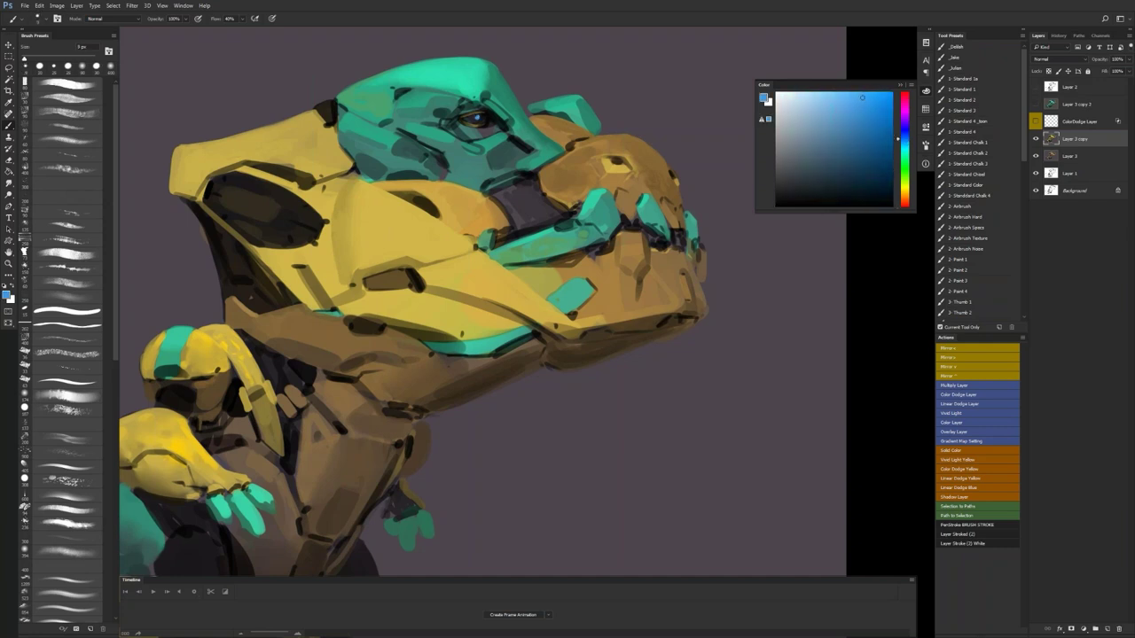
Step: Undo the last blue dab and add a small highlight to the eye in a paler blue
{"action": "key", "text": "ctrl+z"}
{"action": "key", "text": "bracketright"}
{"action": "left_click", "coordinate": [824, 100]}
{"action": "key", "text": "bracketleft"}
{"action": "key", "text": "bracketleft"}
Step: Paint blue-grey highlights along the upper edge of the dark panel between the snout and cheek
{"action": "key", "text": "z"}
{"action": "mouse_move", "coordinate": [474, 168]}
{"action": "left_mouse_down"}
{"action": "mouse_move", "coordinate": [390, 173]}
{"action": "mouse_move", "coordinate": [552, 149]}
{"action": "left_mouse_up"}
{"action": "key", "text": "F2"}
{"action": "key", "text": "b"}
{"action": "key", "text": "bracketright"}
{"action": "key", "text": "bracketright"}
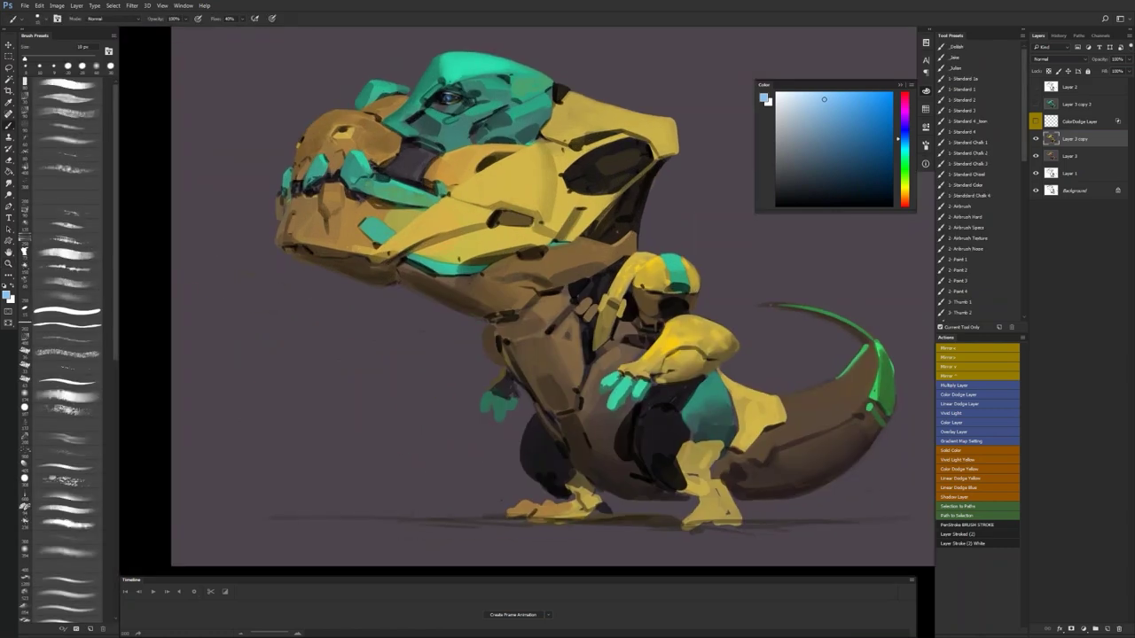
{"action": "key", "text": "z"}
{"action": "mouse_move", "coordinate": [435, 151]}
{"action": "left_mouse_down"}
{"action": "mouse_move", "coordinate": [459, 151]}
{"action": "mouse_move", "coordinate": [421, 150]}
{"action": "left_mouse_up"}
{"action": "key", "text": "b"}
{"action": "left_click", "coordinate": [419, 151], "text": "alt"}
{"action": "left_click", "coordinate": [419, 150], "text": "alt"}
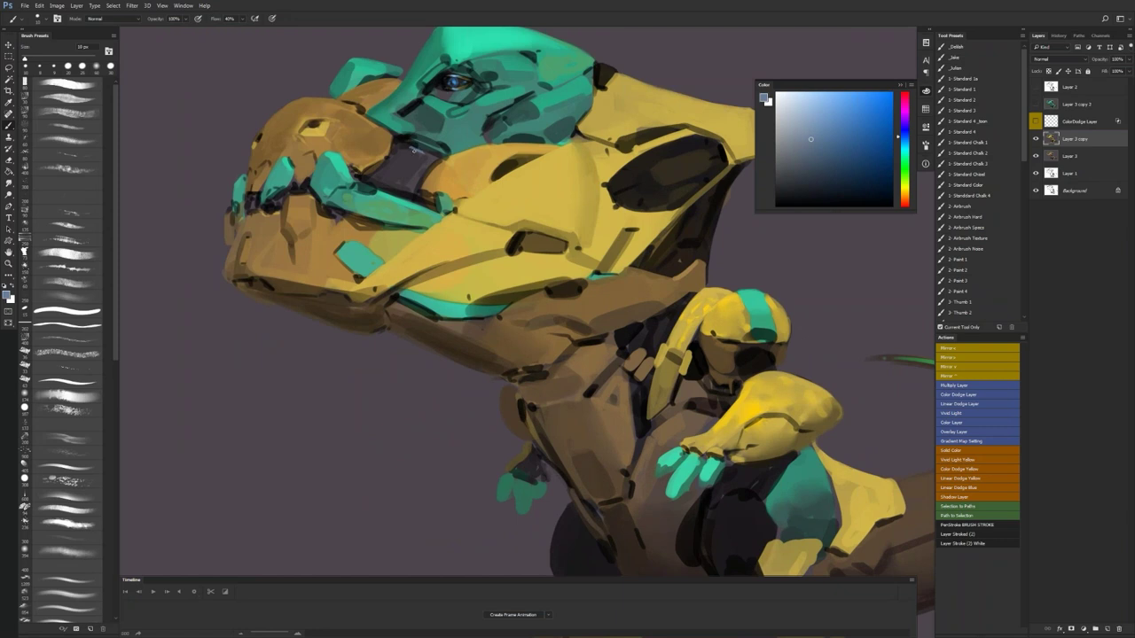
{"action": "left_click", "coordinate": [413, 150], "text": "alt"}
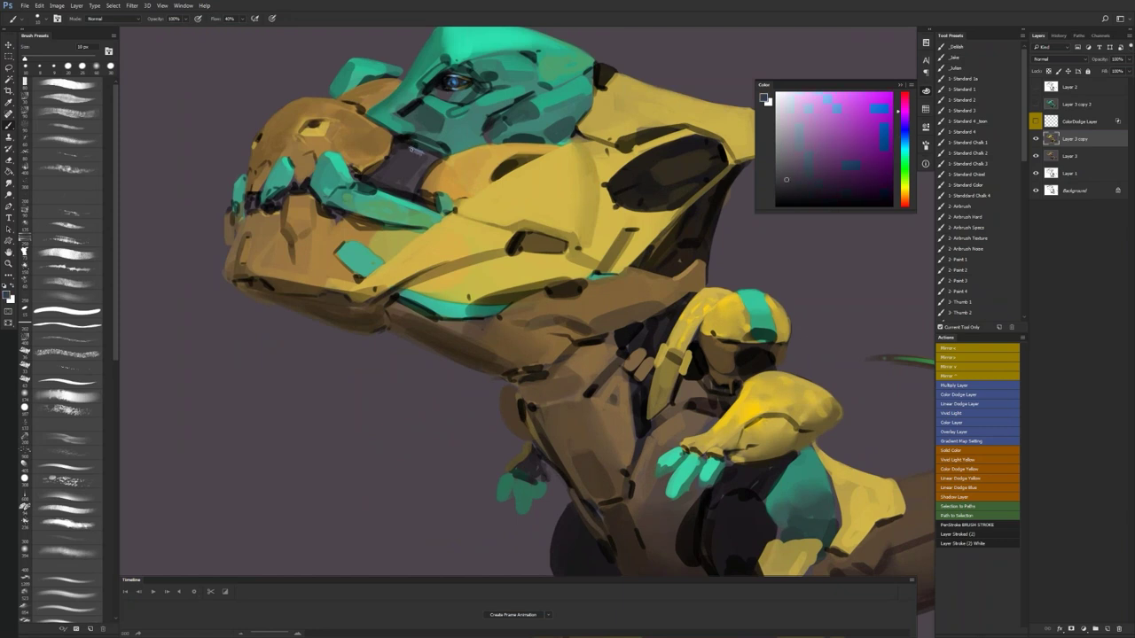
Step: Pick a muted blue and add highlights to the lower part of the dark cheek panel with a slightly larger brush
{"action": "left_click", "coordinate": [809, 139]}
{"action": "left_click", "coordinate": [906, 137]}
{"action": "key", "text": "]"}
{"action": "left_click_drag", "start_coordinate": [387, 181], "coordinate": [397, 188]}
{"action": "left_click", "coordinate": [387, 179], "text": "alt"}
{"action": "left_click", "coordinate": [391, 175], "text": "alt"}
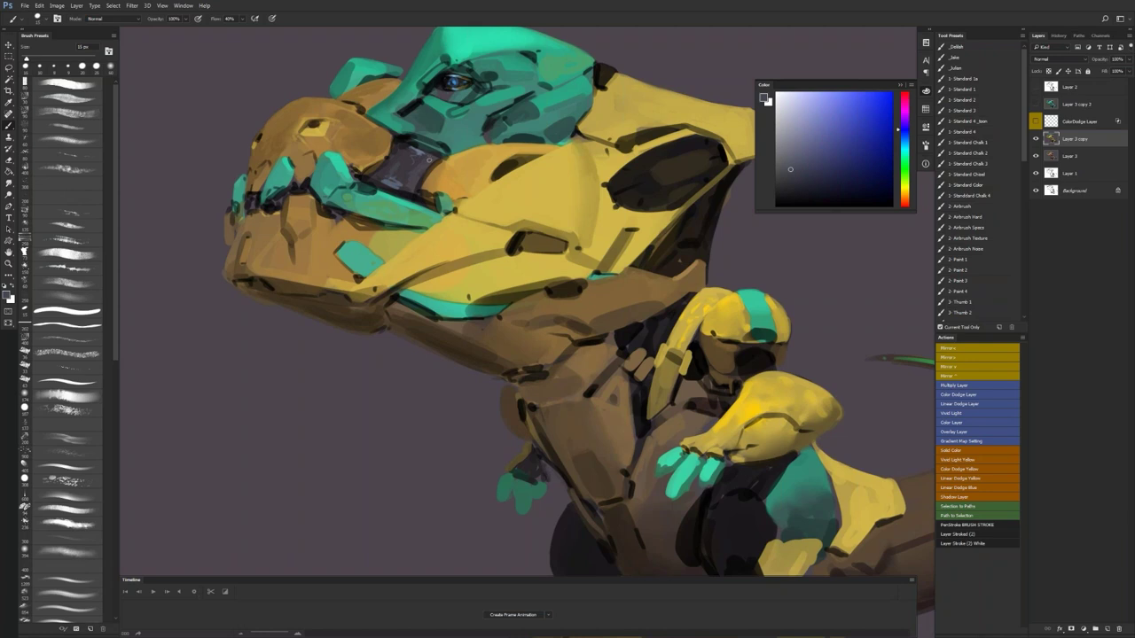
Step: Mirror the canvas and darken the lower edge of the panel behind the snout with black
{"action": "key", "text": "z"}
{"action": "left_click", "coordinate": [415, 172], "text": "alt"}
{"action": "left_click", "coordinate": [419, 172], "text": "alt"}
{"action": "left_click", "coordinate": [418, 172], "text": "alt"}
{"action": "key", "text": "ctrl+shift+h"}
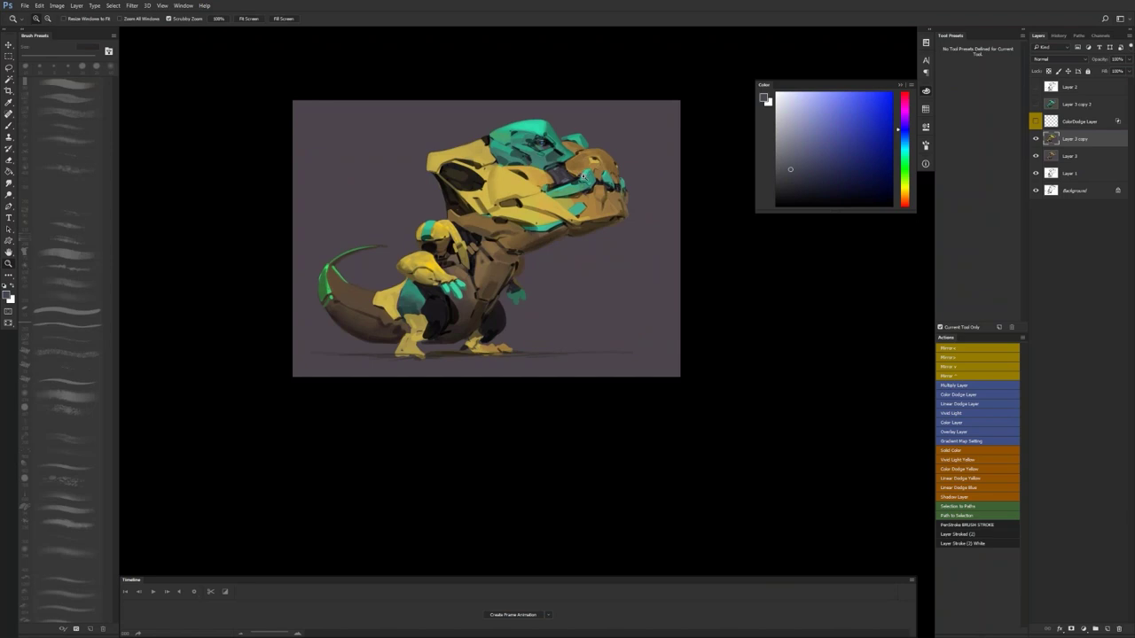
{"action": "left_click", "coordinate": [585, 172]}
{"action": "left_click", "coordinate": [585, 172]}
{"action": "left_click", "coordinate": [586, 172]}
{"action": "key", "text": "b"}
{"action": "key", "text": "d"}
{"action": "mouse_move", "coordinate": [517, 199]}
{"action": "left_mouse_down"}
{"action": "mouse_move", "coordinate": [555, 186]}
{"action": "mouse_move", "coordinate": [540, 189]}
{"action": "left_mouse_up"}
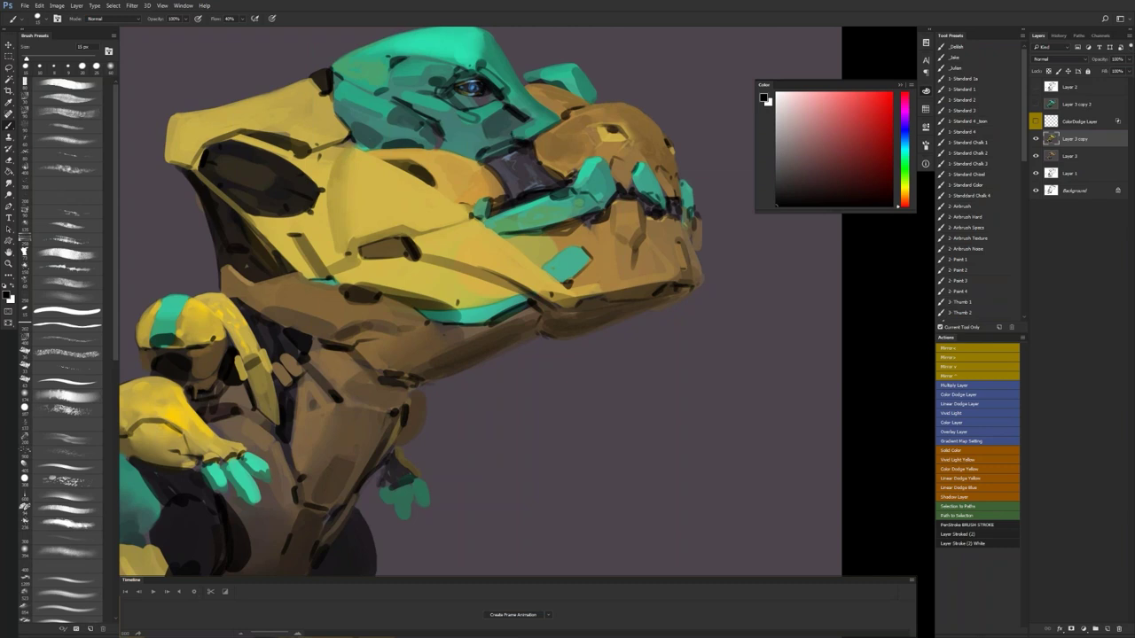
Step: Sample teal from the face and repaint the plates behind the eye with a larger brush
{"action": "left_click_drag", "start_coordinate": [523, 158], "coordinate": [497, 197]}
{"action": "left_click", "coordinate": [494, 139], "text": "alt"}
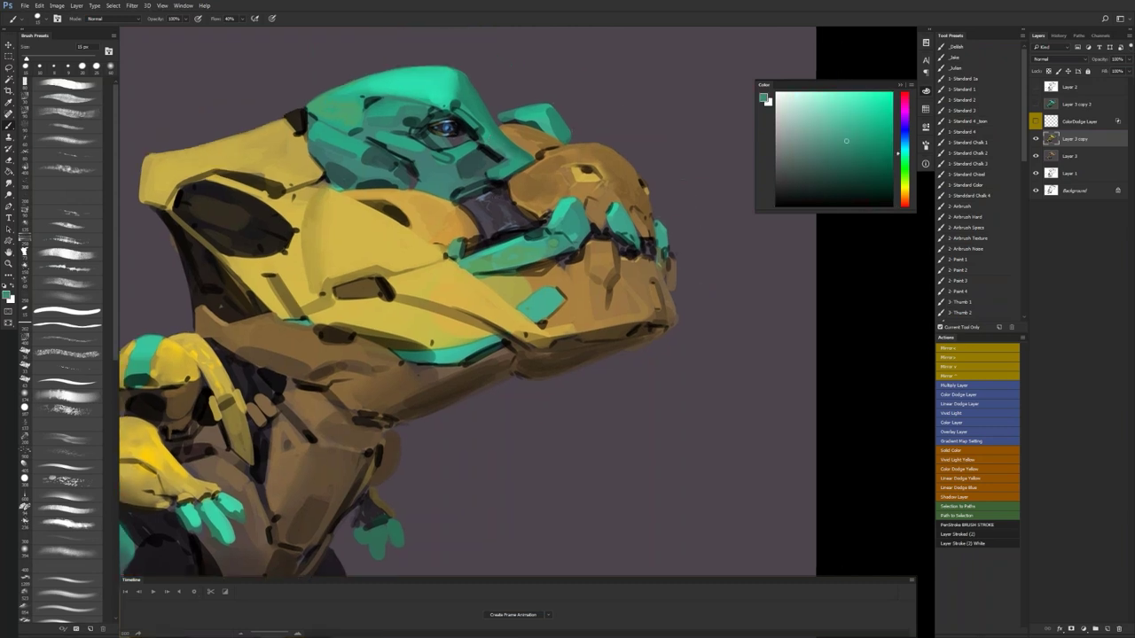
{"action": "key", "text": "z"}
{"action": "left_click_drag", "start_coordinate": [494, 239], "coordinate": [477, 230]}
{"action": "key", "text": "F2"}
{"action": "left_click", "coordinate": [376, 215]}
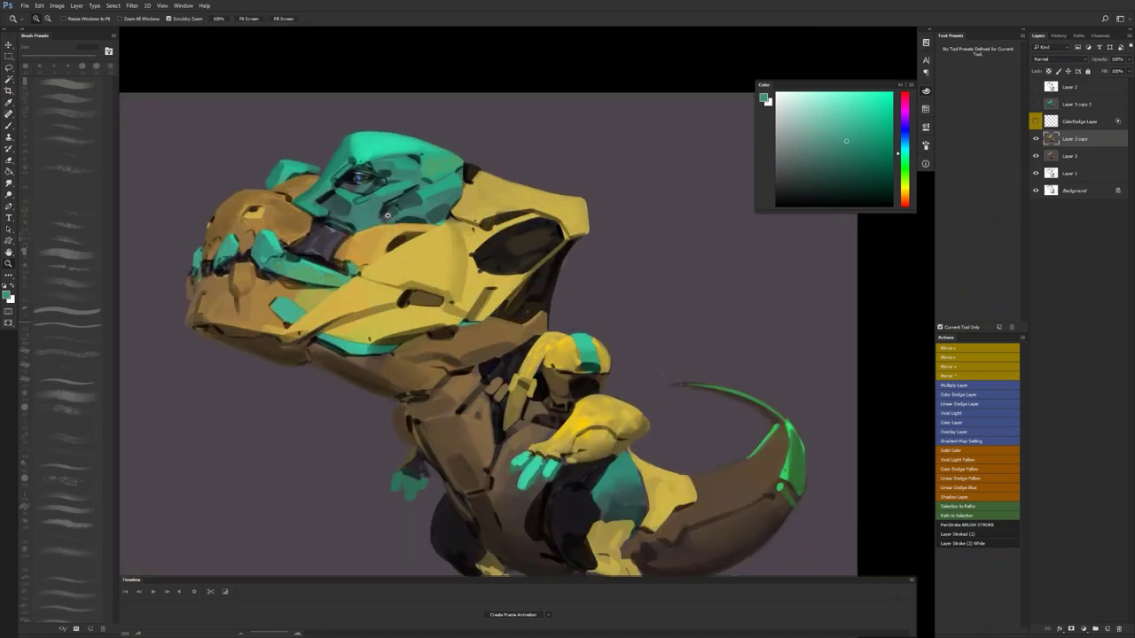
{"action": "key", "text": "b"}
{"action": "key", "text": "]"}
{"action": "key", "text": "bracketright"}
{"action": "key", "text": "bracketright"}
{"action": "key", "text": "bracketright"}
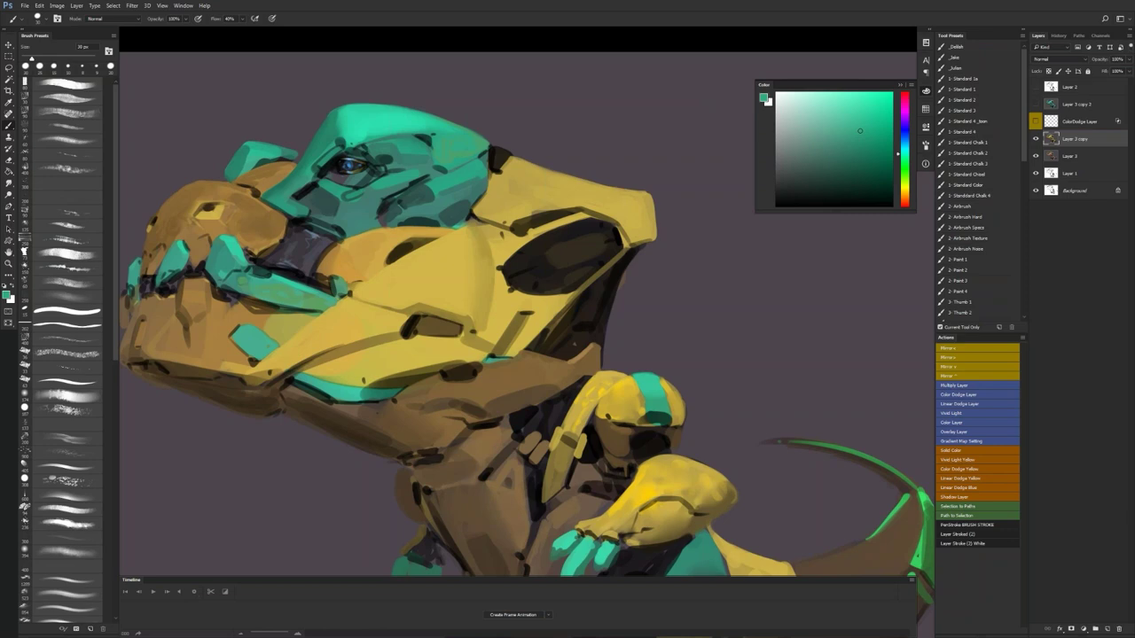
Step: Shade the teal head plate with a deeper sampled green and tidy the head's outline with the background grey
{"action": "key", "text": "ctrl+shift+h"}
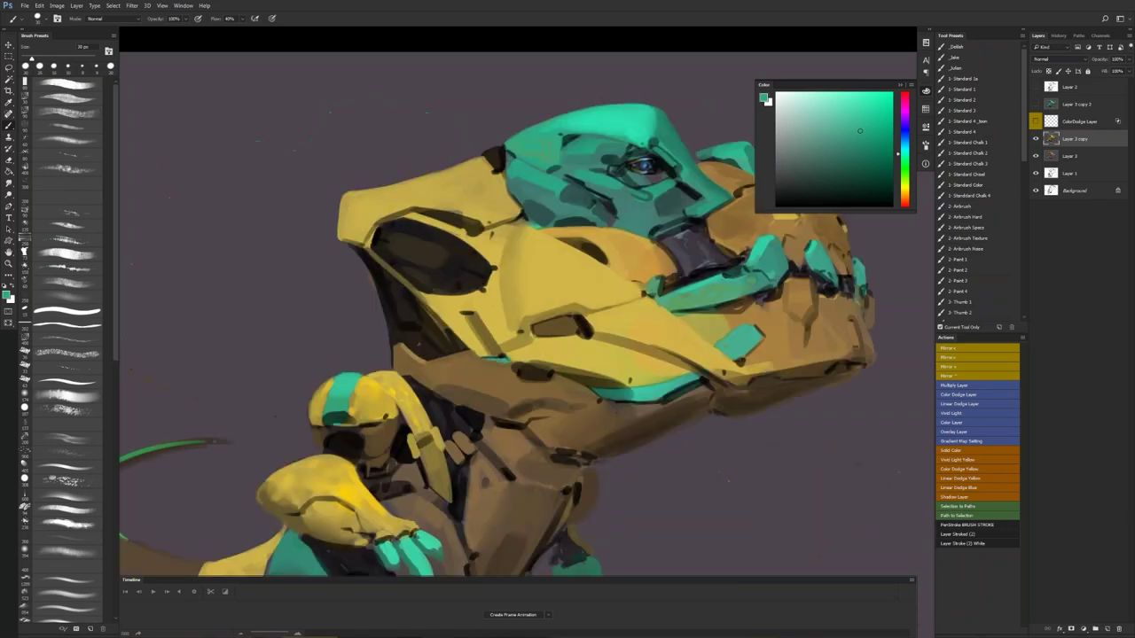
{"action": "left_click_drag", "start_coordinate": [527, 235], "coordinate": [364, 220]}
{"action": "left_click", "coordinate": [492, 95], "text": "alt"}
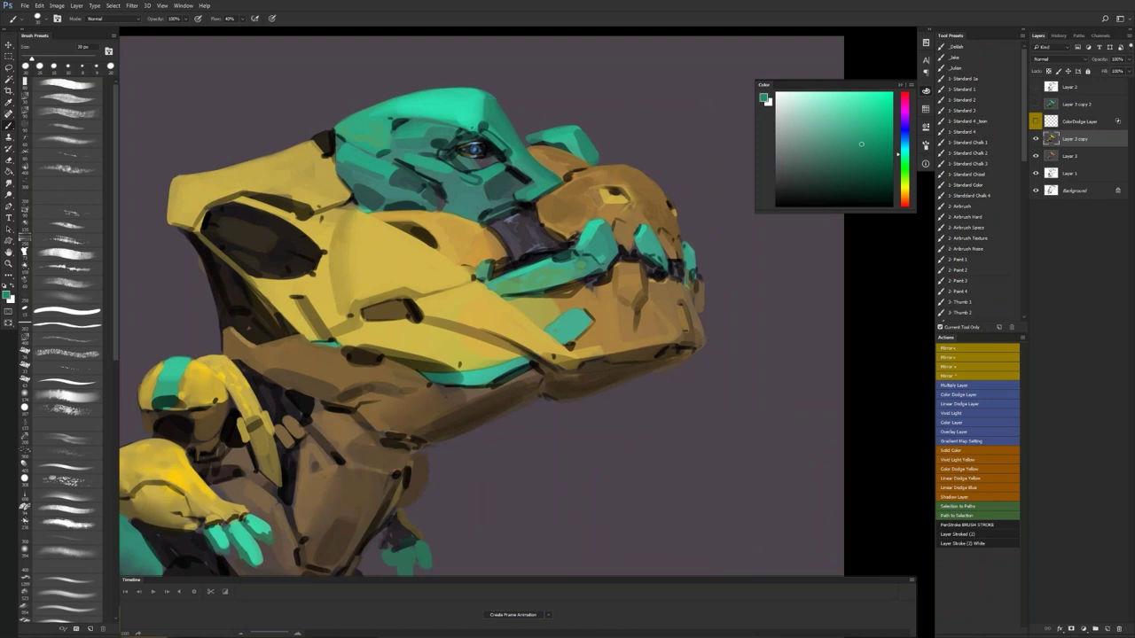
{"action": "left_click", "coordinate": [607, 160], "text": "alt"}
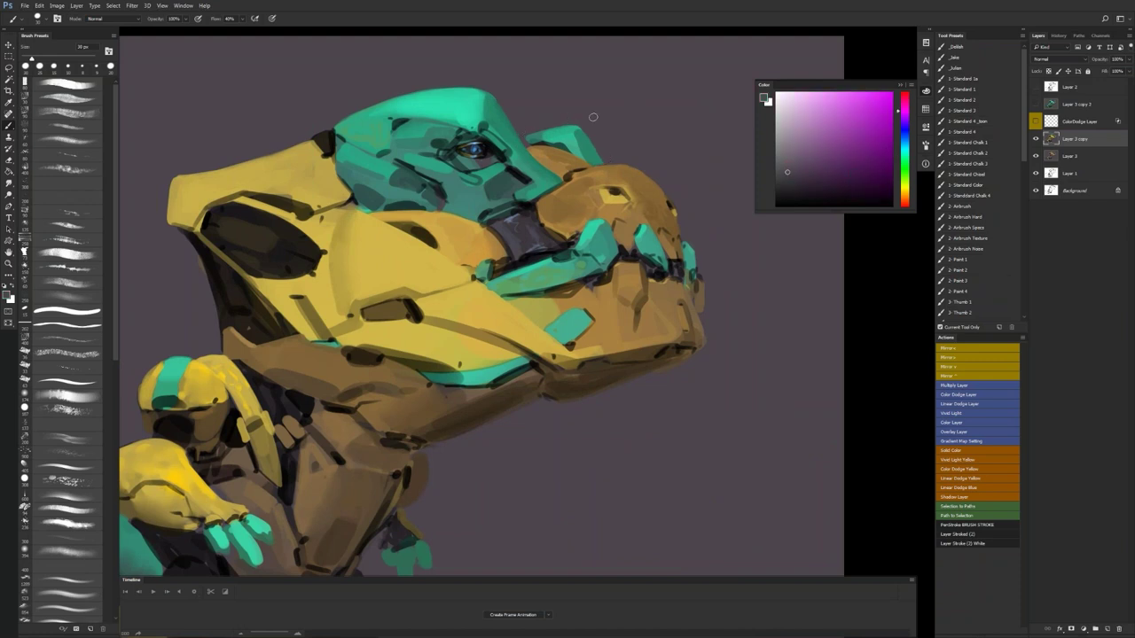
Step: Darken the gap behind the teal head plate and the underside of the yellow crest with black and dark brown
{"action": "key", "text": "d"}
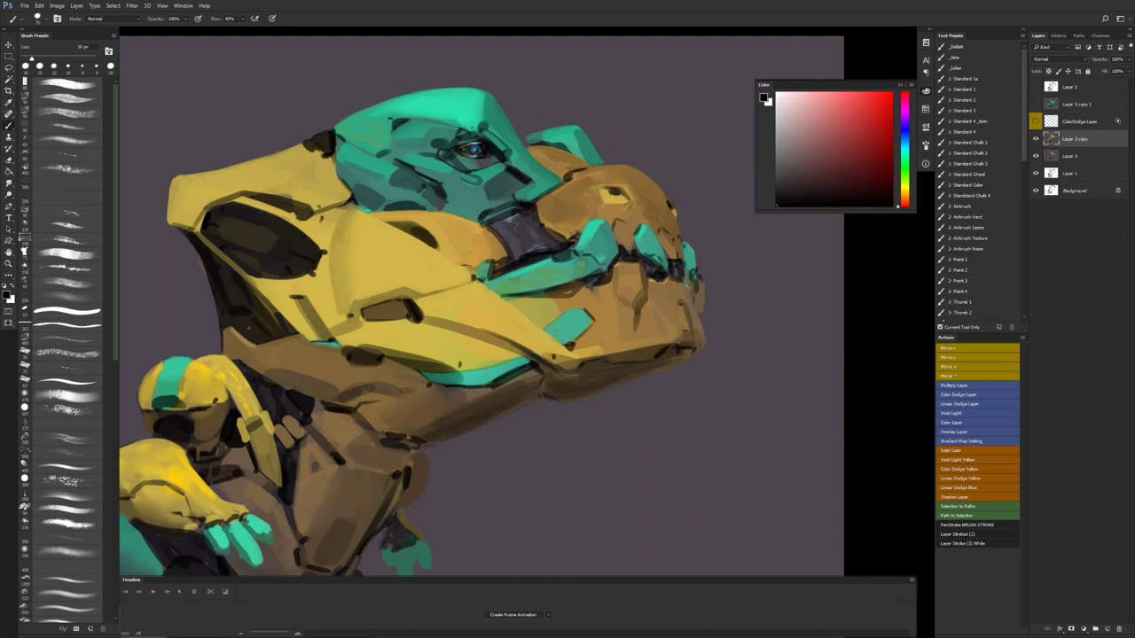
{"action": "mouse_move", "coordinate": [337, 324]}
{"action": "left_mouse_down"}
{"action": "mouse_move", "coordinate": [415, 262]}
{"action": "mouse_move", "coordinate": [468, 249]}
{"action": "left_mouse_up"}
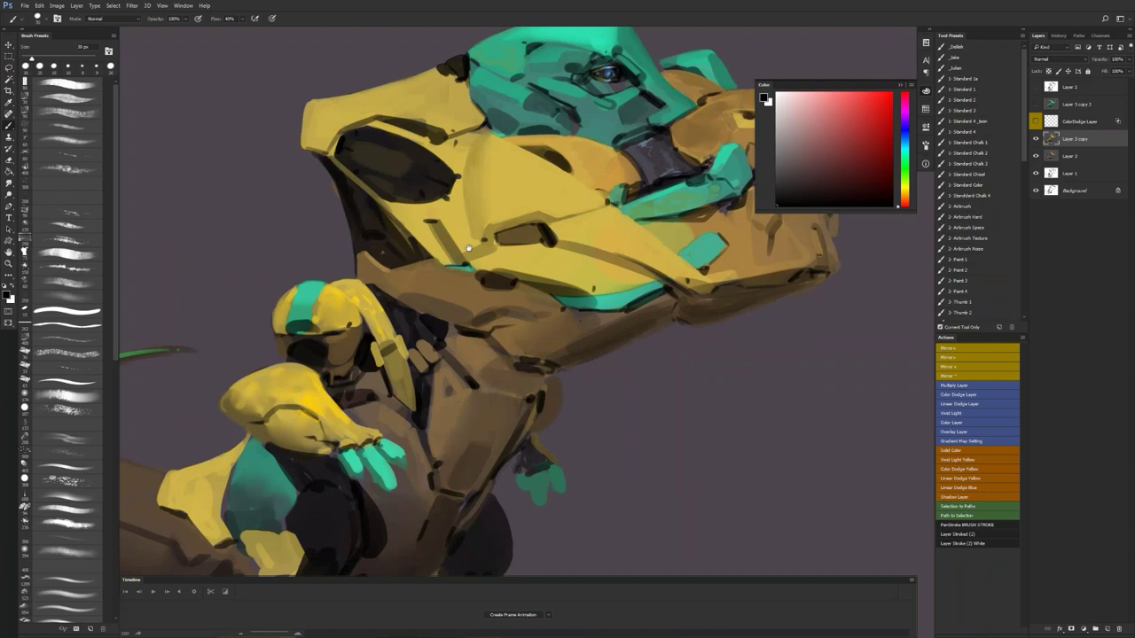
{"action": "left_click", "coordinate": [344, 170], "text": "alt"}
{"action": "left_click_drag", "start_coordinate": [331, 176], "coordinate": [351, 212]}
{"action": "mouse_move", "coordinate": [314, 157]}
{"action": "left_mouse_down"}
{"action": "mouse_move", "coordinate": [338, 204]}
{"action": "mouse_move", "coordinate": [319, 183]}
{"action": "left_mouse_up"}
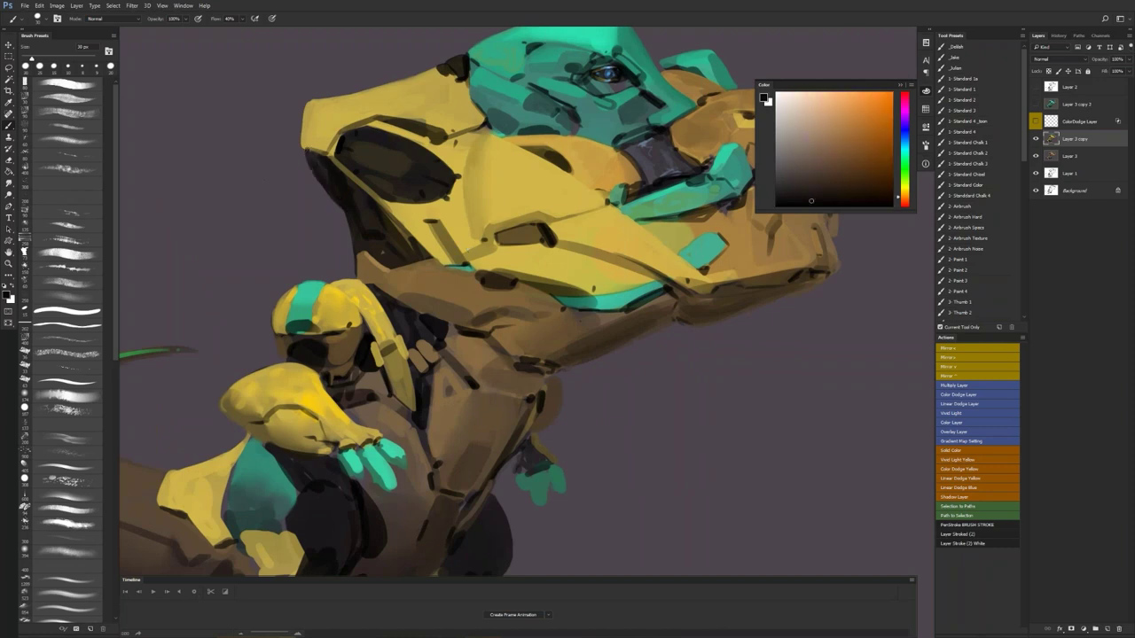
Step: Mirror the canvas and deepen the shadow along the underside of the jaw with black
{"action": "key", "text": "z"}
{"action": "left_click", "coordinate": [381, 228], "text": "alt"}
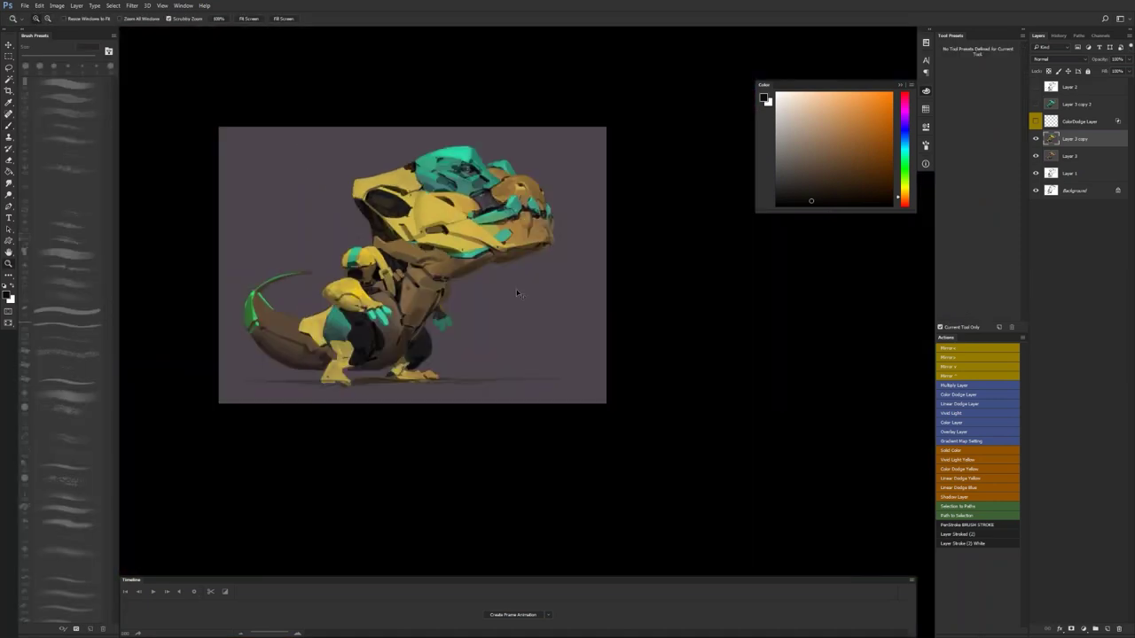
{"action": "key", "text": "ctrl+shift+h"}
{"action": "left_click", "coordinate": [344, 268]}
{"action": "key", "text": "b"}
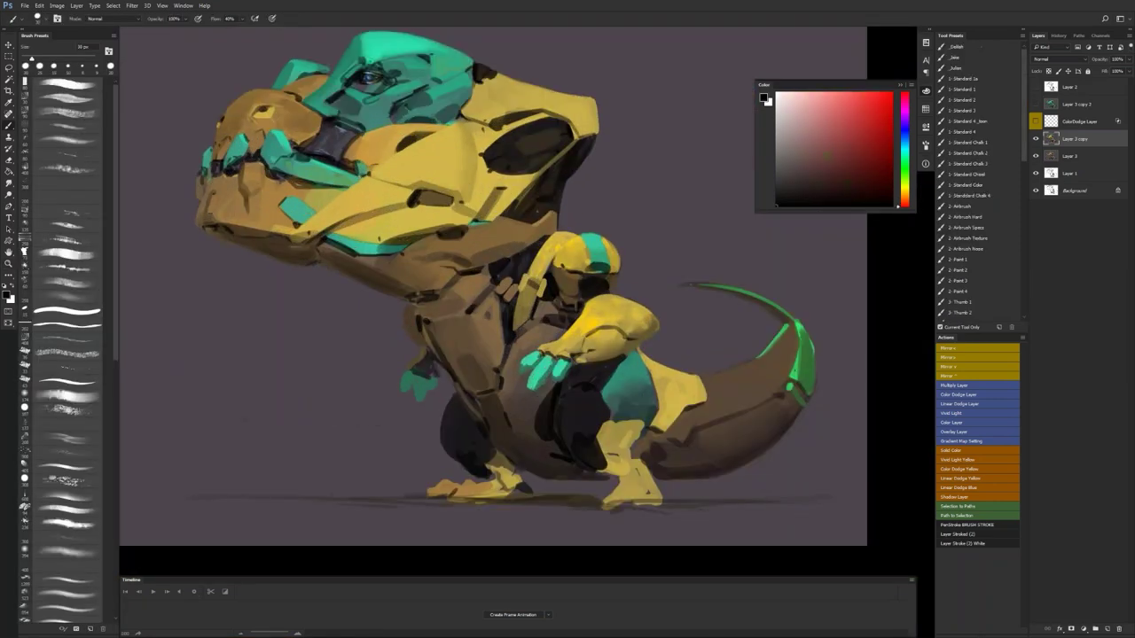
{"action": "left_click_drag", "start_coordinate": [314, 260], "coordinate": [375, 287]}
Step: Mirror the canvas and touch up the brown underside of the jaw with a sampled dark brown
{"action": "key", "text": "F2"}
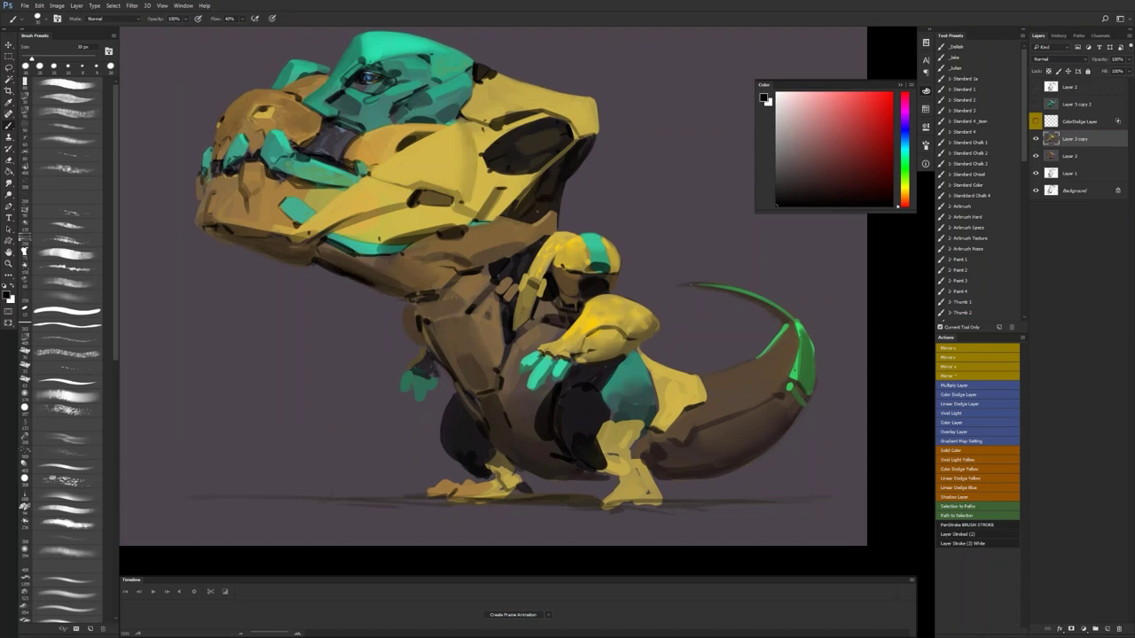
{"action": "left_click_drag", "start_coordinate": [759, 219], "coordinate": [726, 215]}
{"action": "left_click_drag", "start_coordinate": [580, 255], "coordinate": [505, 239]}
{"action": "left_click", "coordinate": [504, 240], "text": "alt"}
{"action": "key", "text": "["}
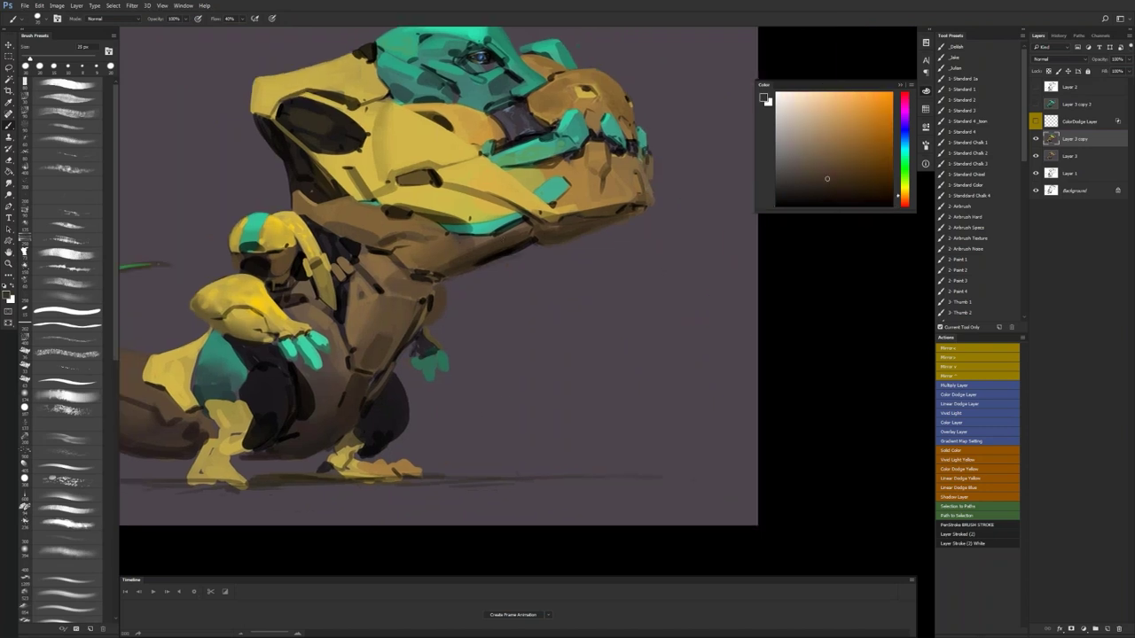
Step: Strengthen the narrow dark slot along the underside of the jaw with black
{"action": "key", "text": "d"}
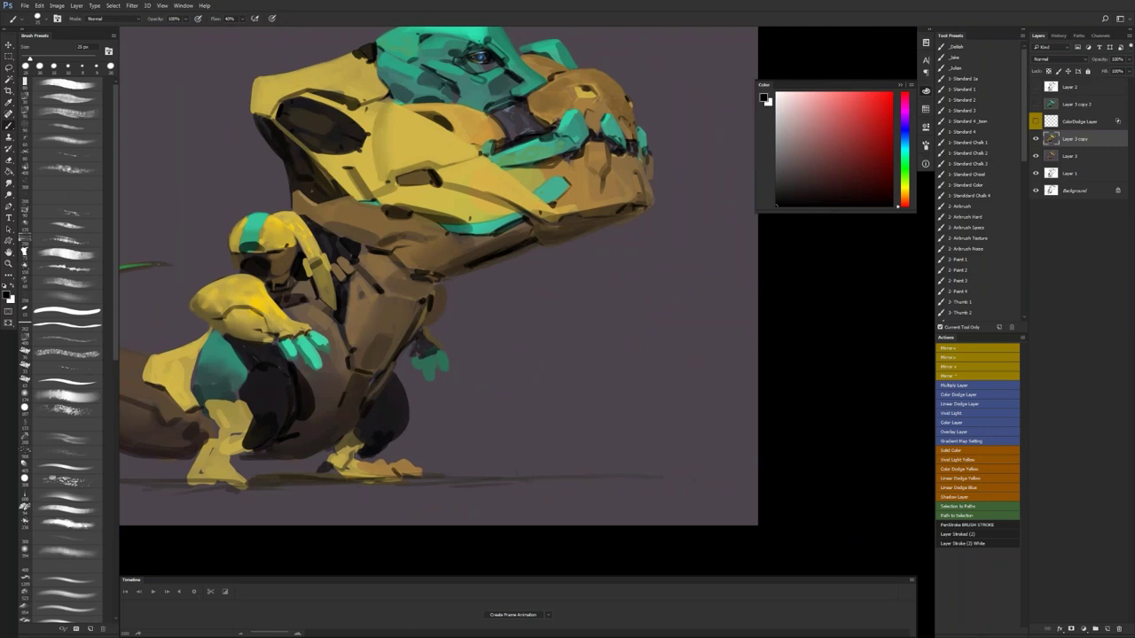
{"action": "left_click_drag", "start_coordinate": [535, 241], "coordinate": [483, 257]}
{"action": "left_click", "coordinate": [486, 255], "text": "alt"}
{"action": "key", "text": "d"}
{"action": "left_click_drag", "start_coordinate": [473, 266], "coordinate": [517, 252]}
{"action": "key", "text": "z"}
{"action": "left_click", "coordinate": [495, 278], "text": "alt"}
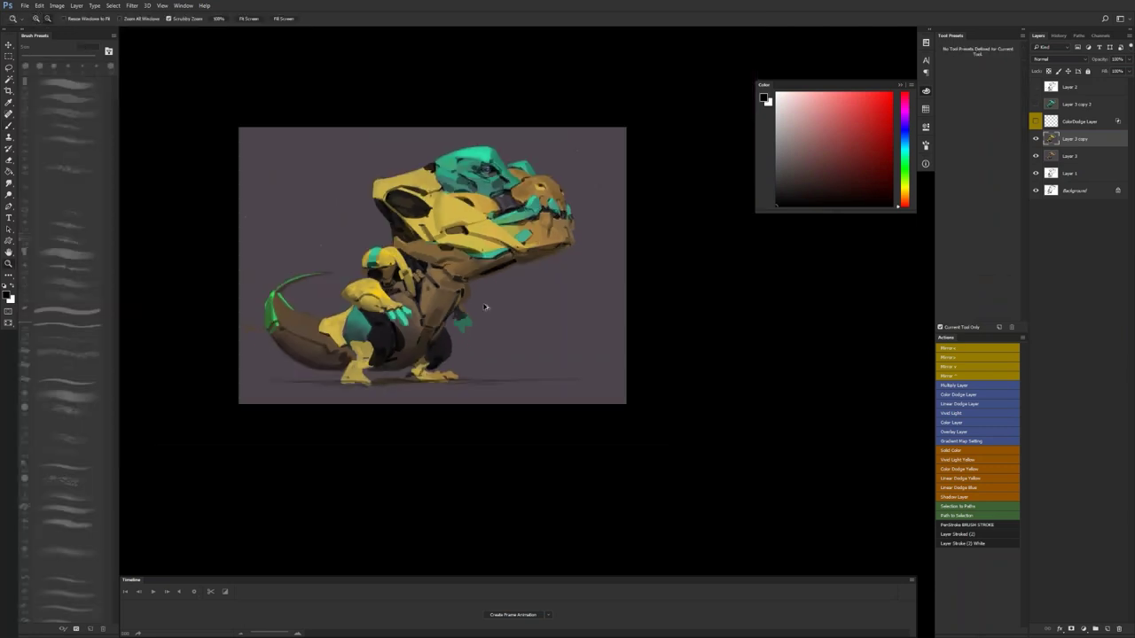
Step: Mirror the canvas back and forth to check the creature's silhouette and neck colours in both directions
{"action": "key", "text": "ctrl+shift+h"}
{"action": "key", "text": "b"}
{"action": "key", "text": "z"}
{"action": "left_click", "coordinate": [441, 263]}
{"action": "key", "text": "b"}
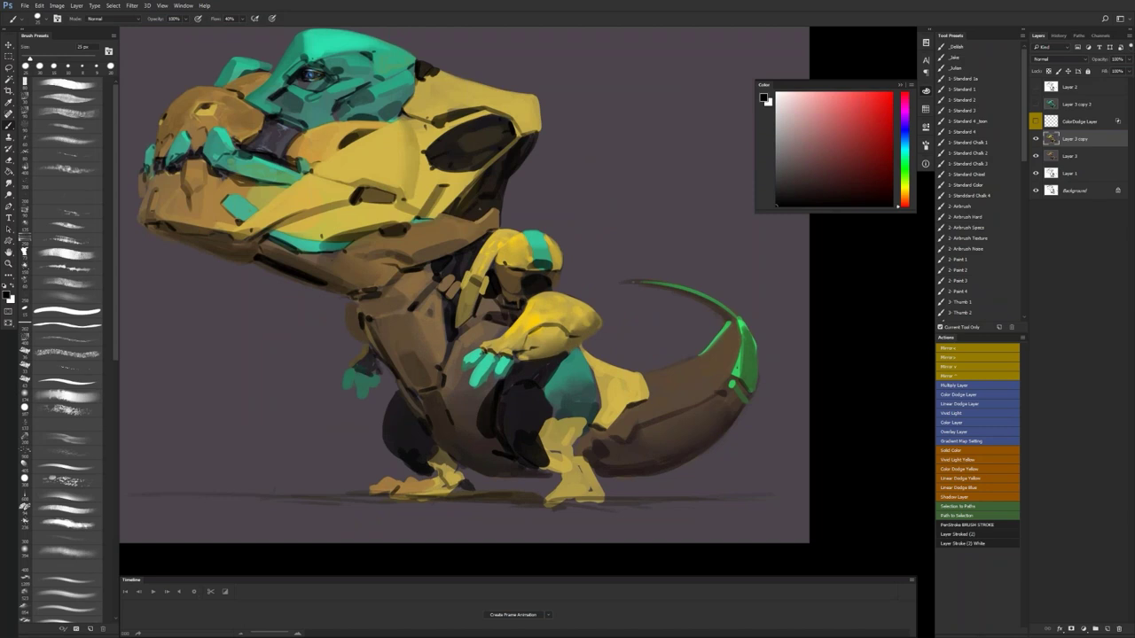
{"action": "left_click", "coordinate": [498, 220], "text": "alt"}
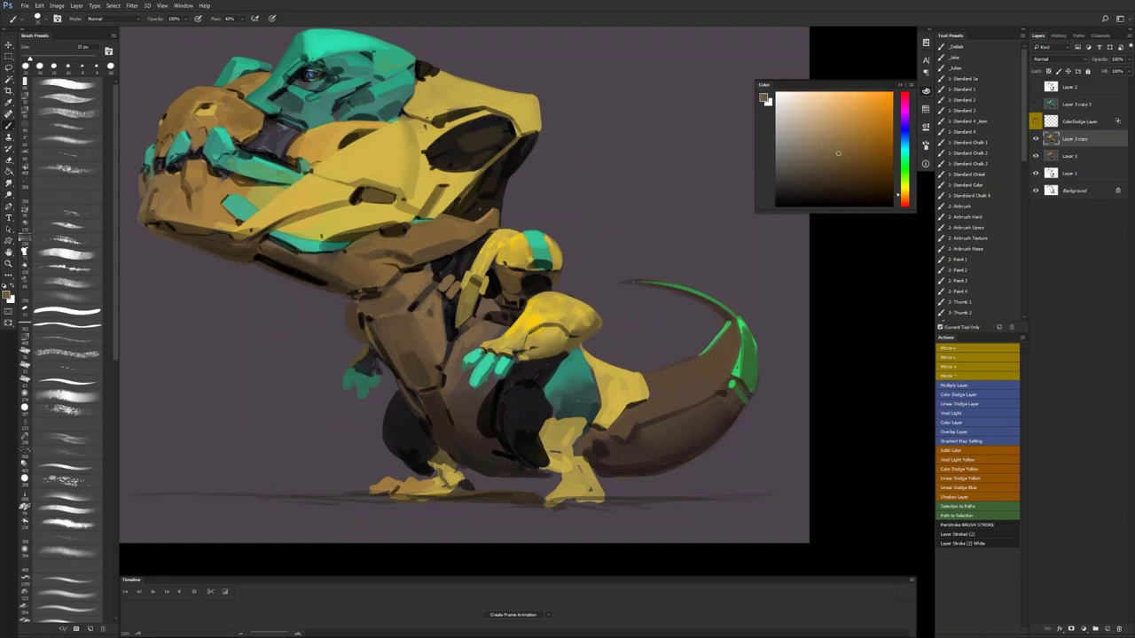
{"action": "left_click", "coordinate": [453, 275], "text": "ctrl+alt"}
{"action": "left_click", "coordinate": [453, 275], "text": "ctrl+alt"}
{"action": "left_click", "coordinate": [453, 275], "text": "ctrl+alt"}
{"action": "key", "text": "F2"}
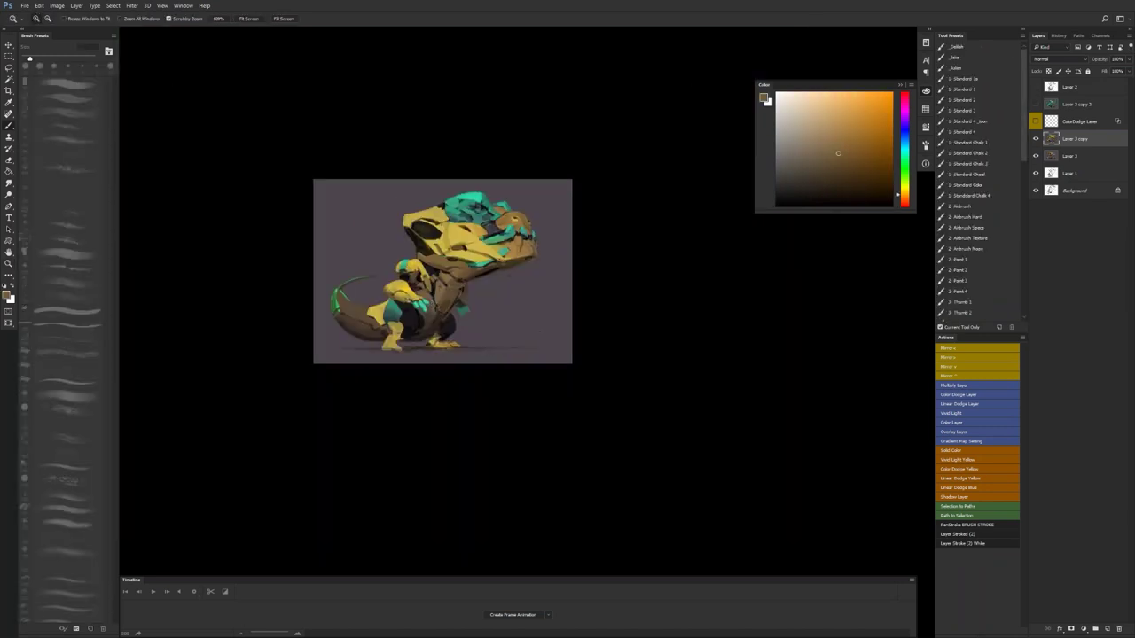
Step: Return to the windowed screen mode and paint a small sampled-yellow triangle outline on the dark gap beside the neck, trimmed with black
{"action": "key", "text": "f"}
{"action": "key", "text": "f"}
{"action": "left_click", "coordinate": [520, 336], "text": "ctrl"}
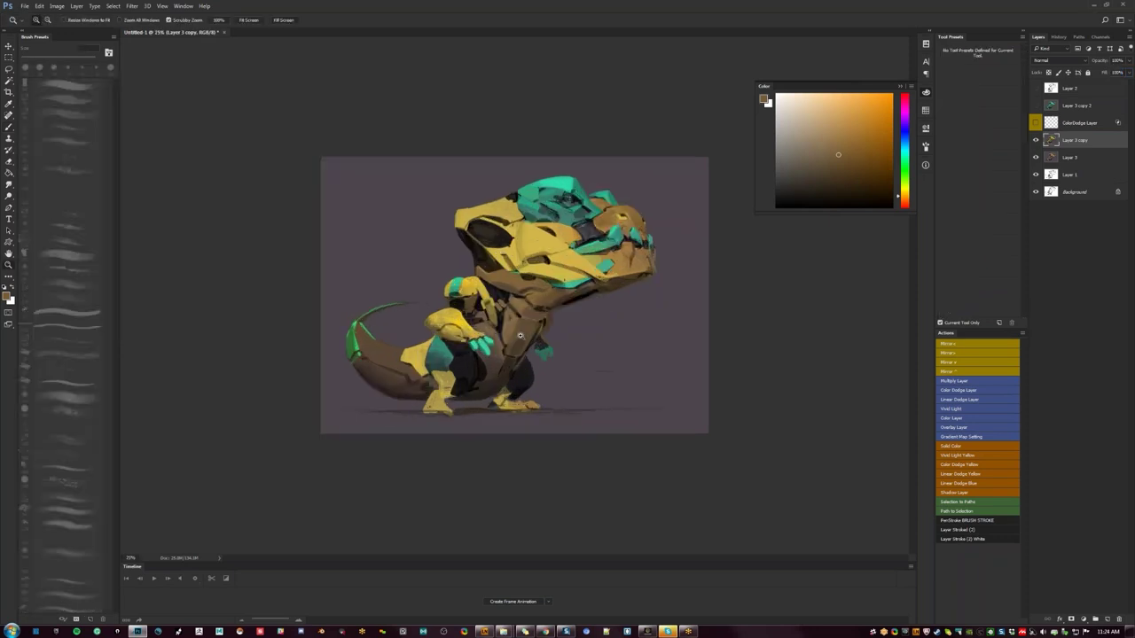
{"action": "left_click", "coordinate": [521, 336], "text": "ctrl"}
{"action": "left_click", "coordinate": [520, 338], "text": "ctrl"}
{"action": "left_click", "coordinate": [470, 306], "text": "alt"}
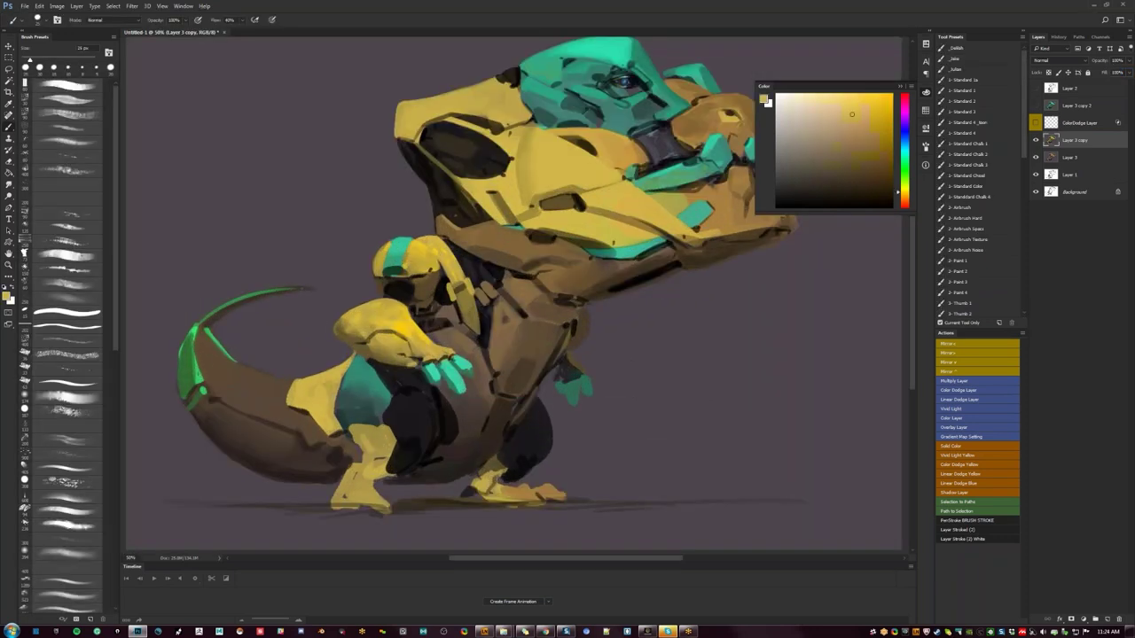
{"action": "left_click_drag", "start_coordinate": [507, 273], "coordinate": [501, 286]}
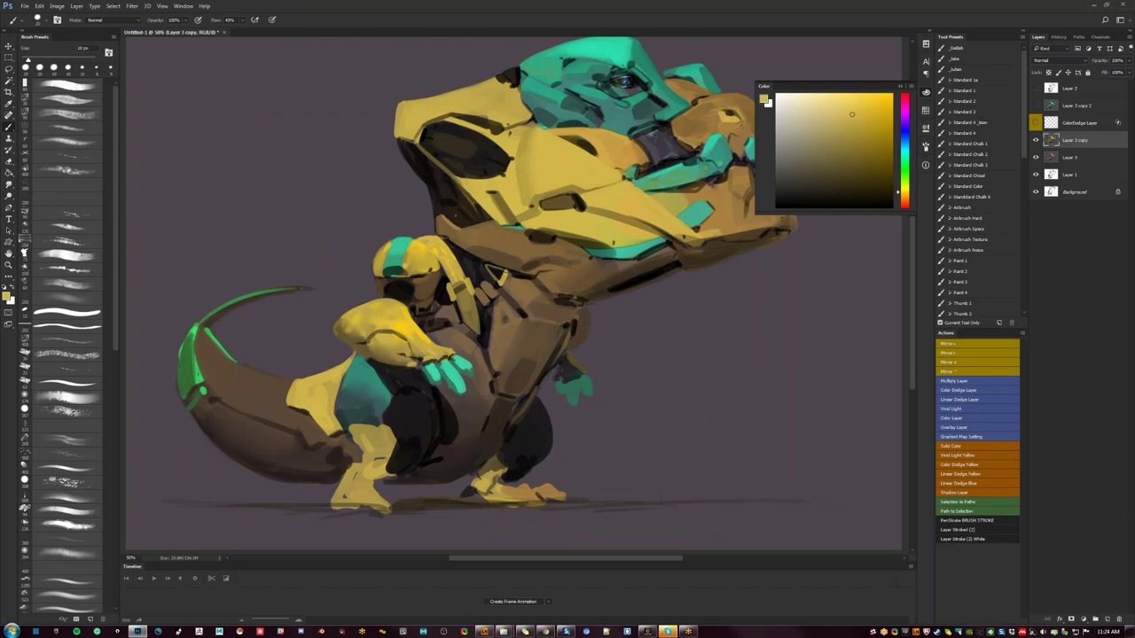
{"action": "left_click_drag", "start_coordinate": [487, 269], "coordinate": [498, 284]}
{"action": "left_click_drag", "start_coordinate": [485, 266], "coordinate": [504, 268]}
{"action": "key", "text": "d"}
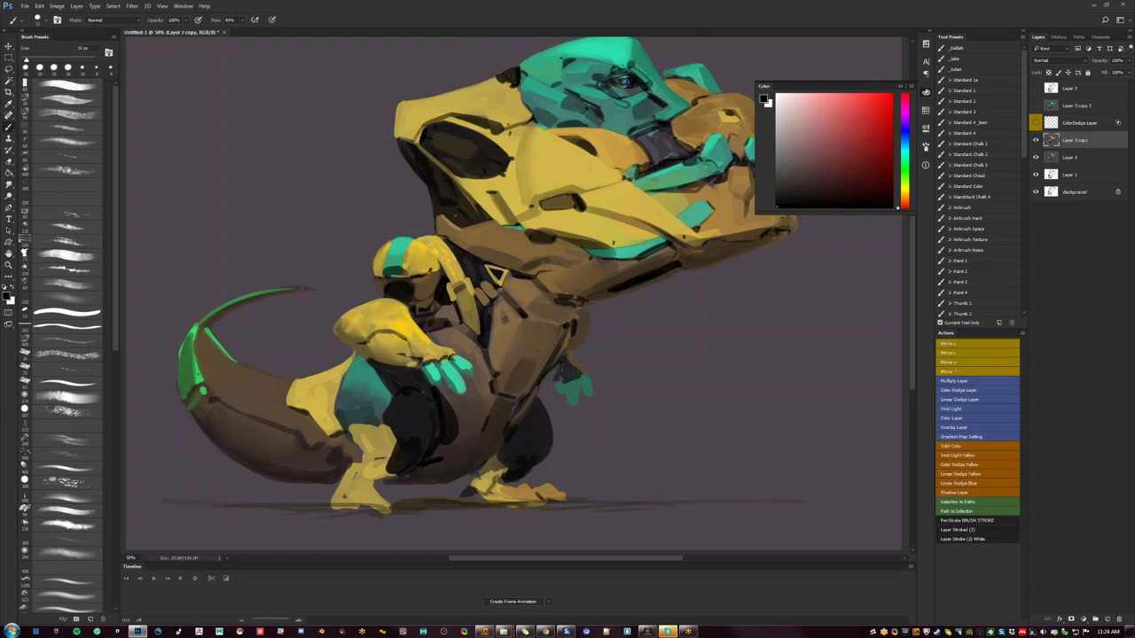
{"action": "left_click", "coordinate": [516, 341], "text": "alt"}
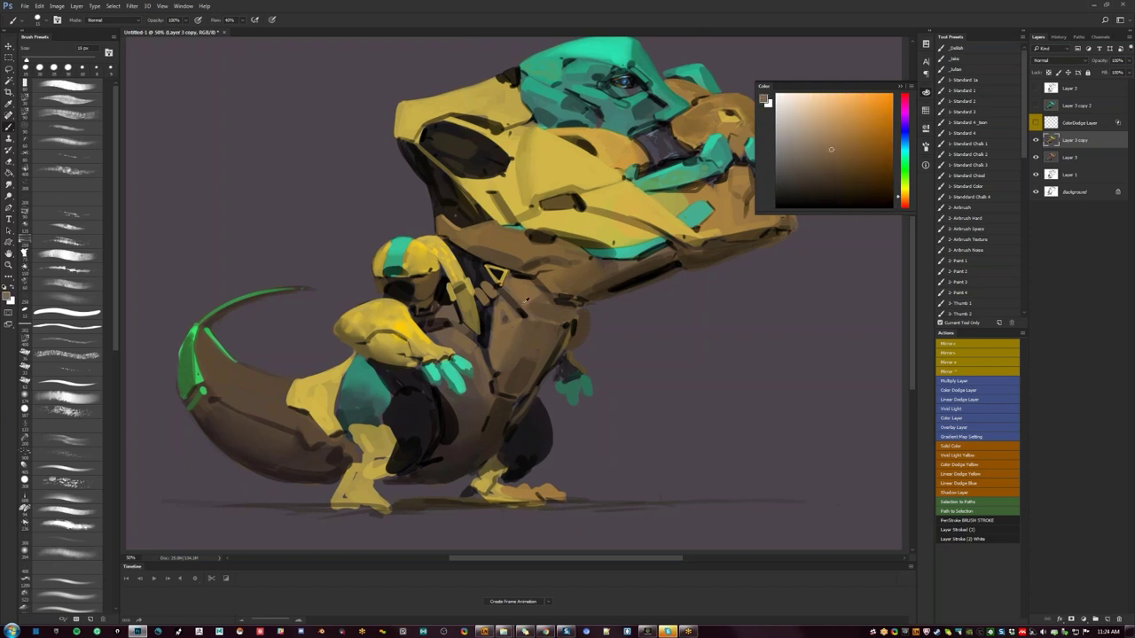
Step: Mirror the canvas and paint a bright yellow buckle frame on the helmeted rider's strap using sampled yellow
{"action": "key", "text": "z"}
{"action": "left_click", "coordinate": [513, 361], "text": "alt"}
{"action": "left_click", "coordinate": [512, 363], "text": "alt"}
{"action": "key", "text": "ctrl+shift+h"}
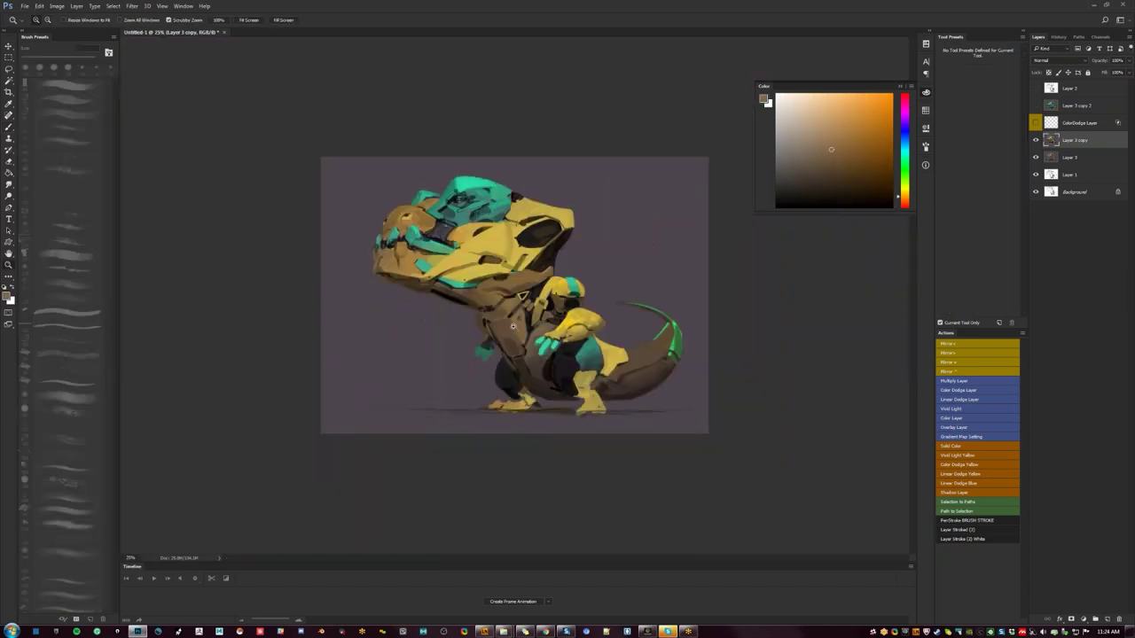
{"action": "left_click", "coordinate": [539, 283]}
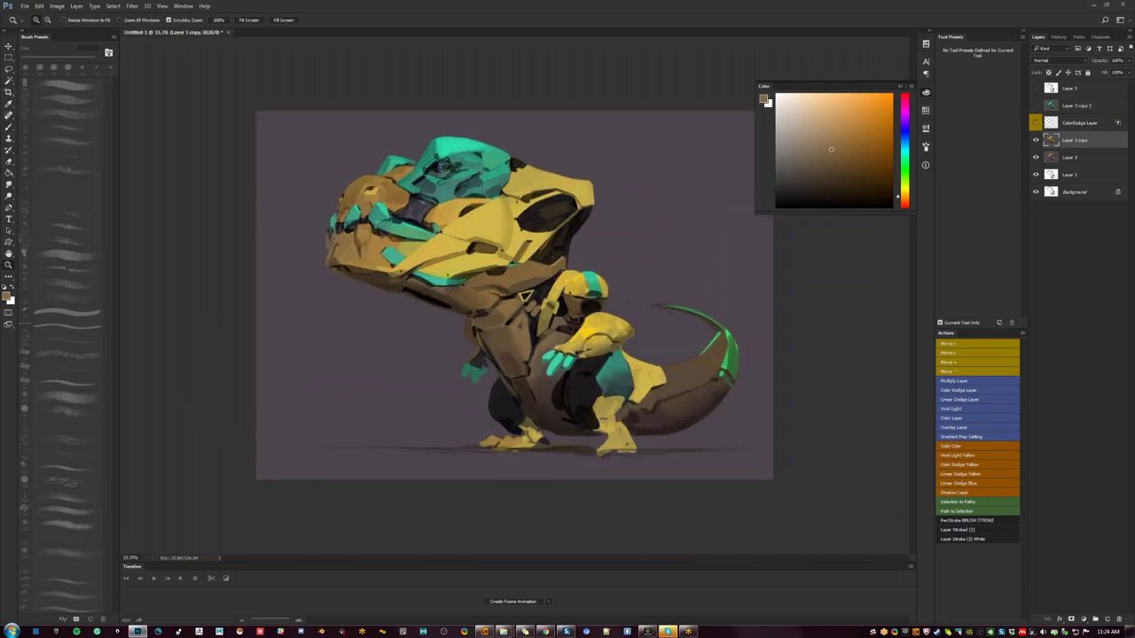
{"action": "left_click", "coordinate": [538, 283]}
{"action": "left_click", "coordinate": [538, 283]}
{"action": "key", "text": "b"}
{"action": "left_click", "coordinate": [638, 349], "text": "alt"}
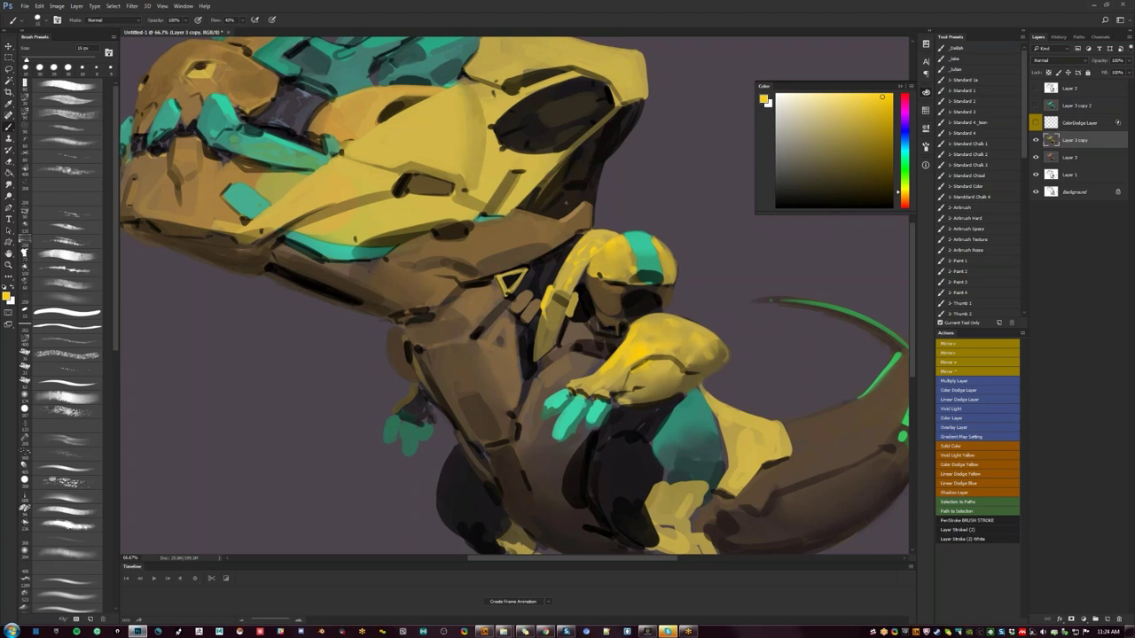
{"action": "key", "text": "d"}
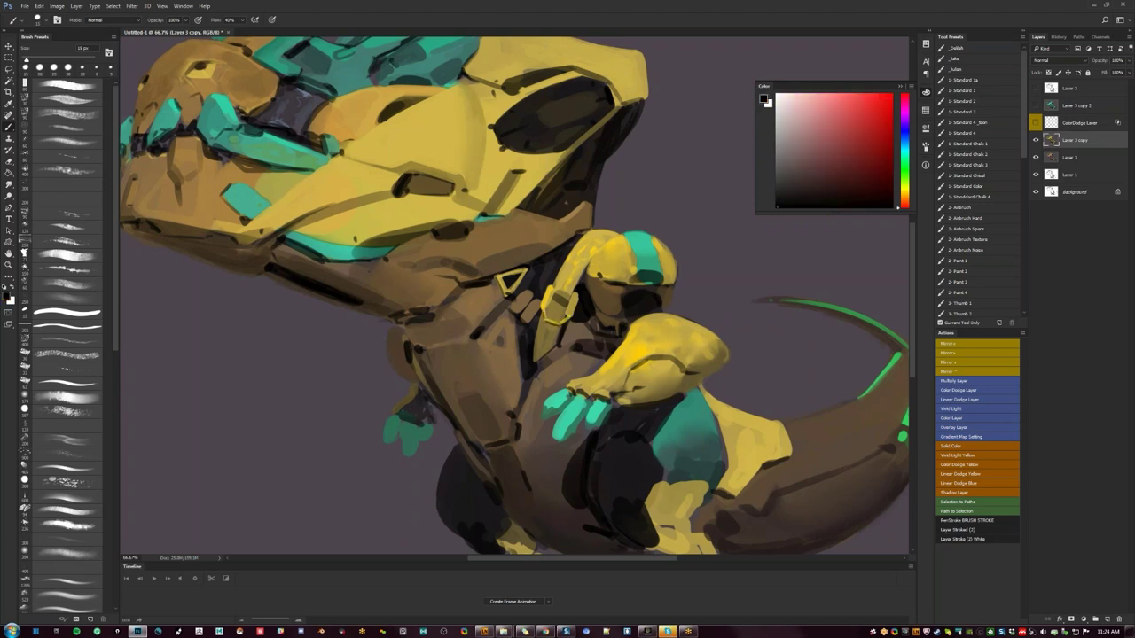
Step: Mirror the canvas and refine the strap buckle's frame and edges with sampled yellow and black
{"action": "key", "text": "z"}
{"action": "left_click", "coordinate": [554, 328], "text": "alt"}
{"action": "left_click", "coordinate": [554, 328], "text": "alt"}
{"action": "key", "text": "ctrl+shift+h"}
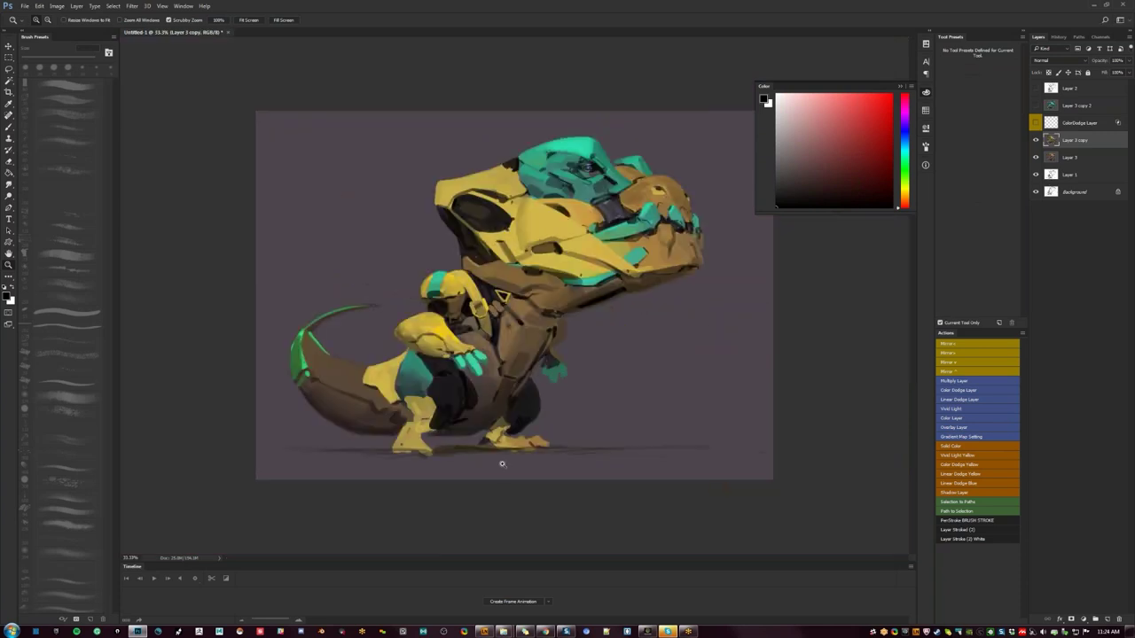
{"action": "left_click", "coordinate": [493, 315]}
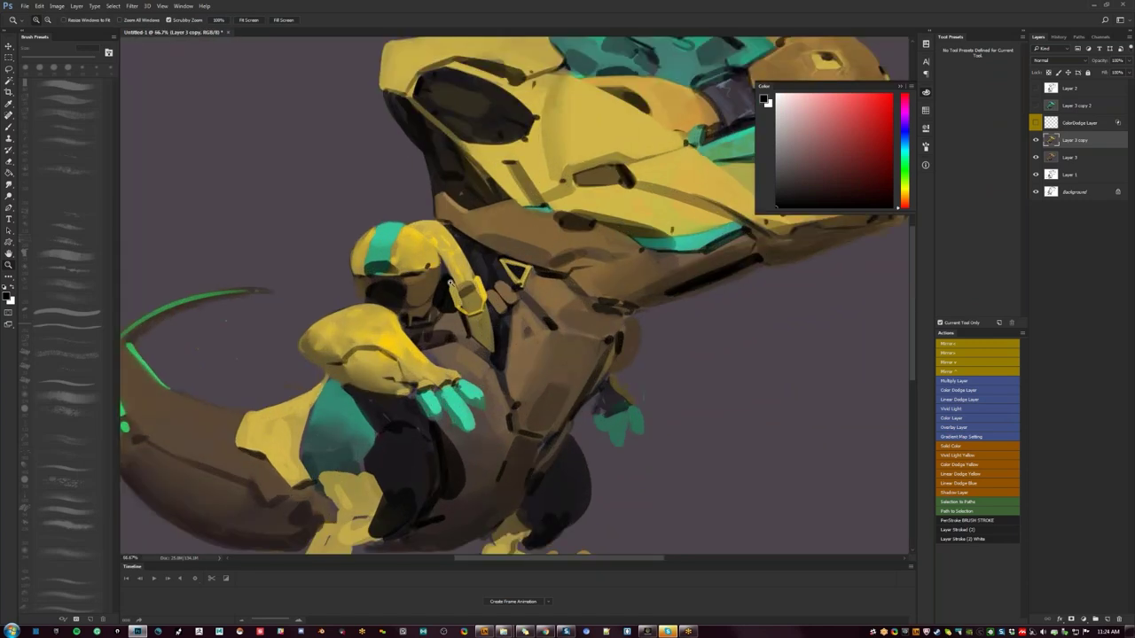
{"action": "key", "text": "b"}
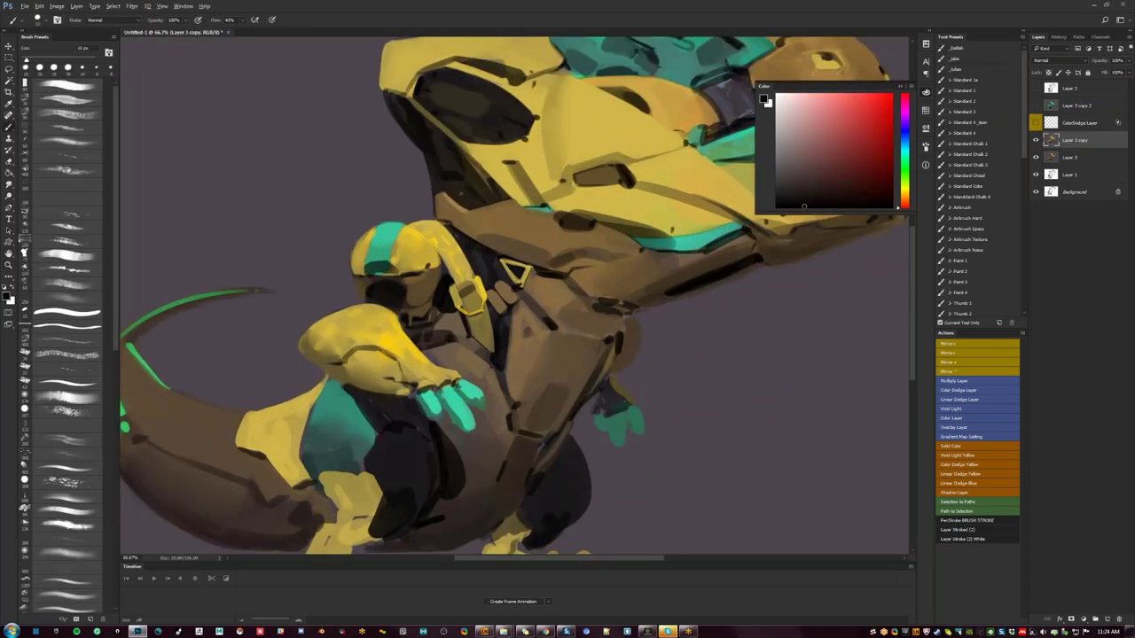
{"action": "left_click", "coordinate": [482, 295], "text": "alt"}
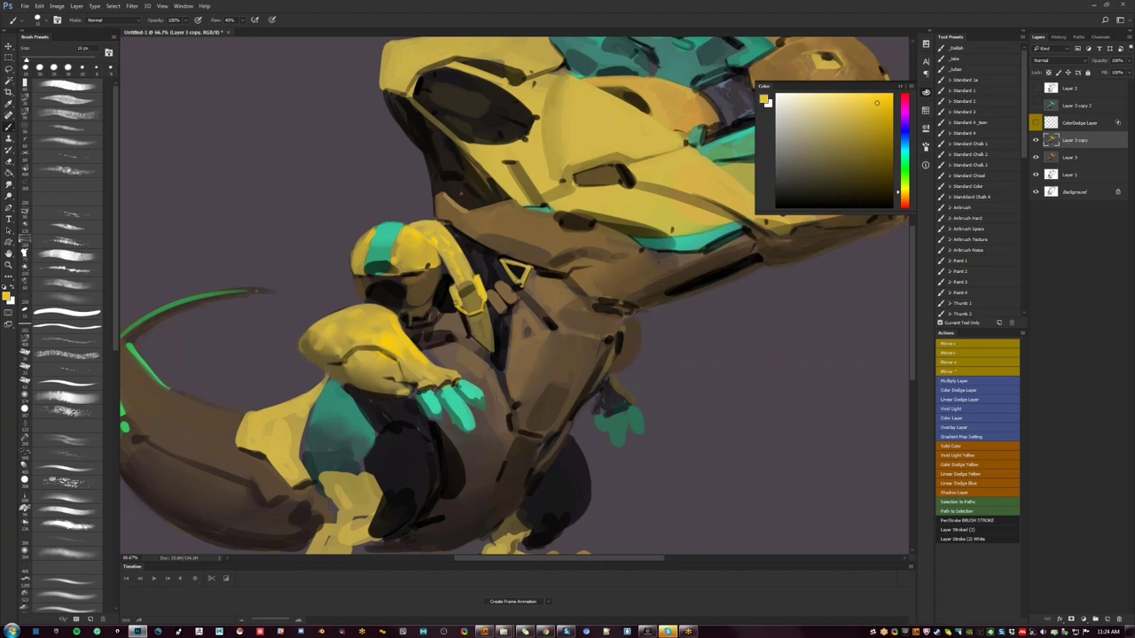
{"action": "left_click", "coordinate": [452, 284], "text": "alt"}
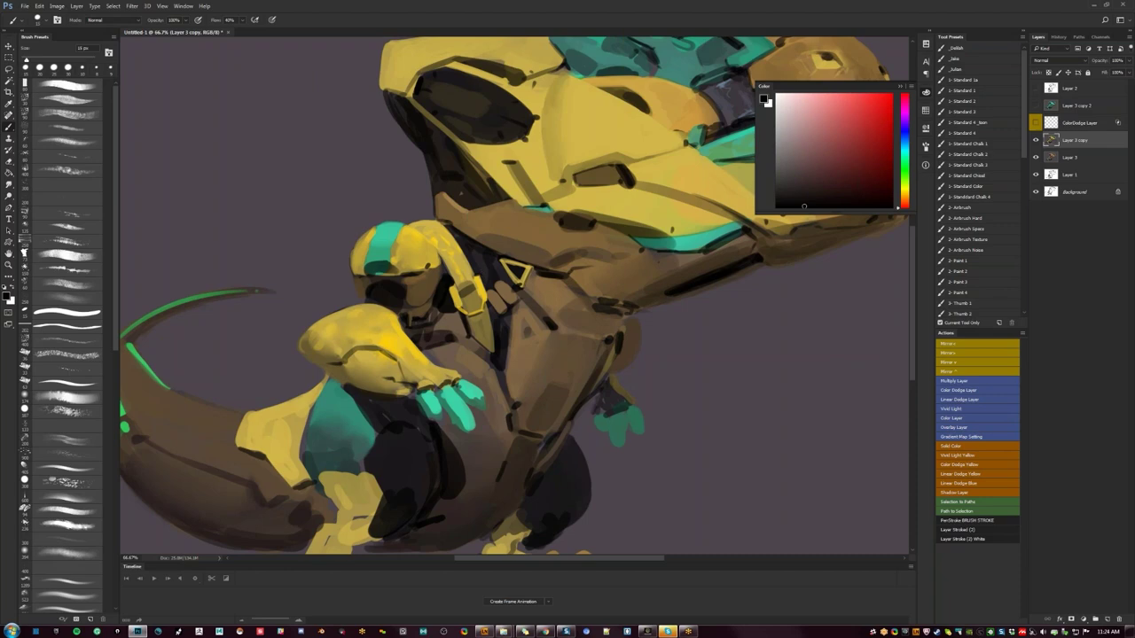
Step: Shade the large yellow cheek plate with sampled darker yellow using a larger brush, and switch to the Smudge tool for blending
{"action": "key", "text": "z"}
{"action": "left_click", "coordinate": [461, 283], "text": "alt"}
{"action": "left_click", "coordinate": [461, 284], "text": "alt"}
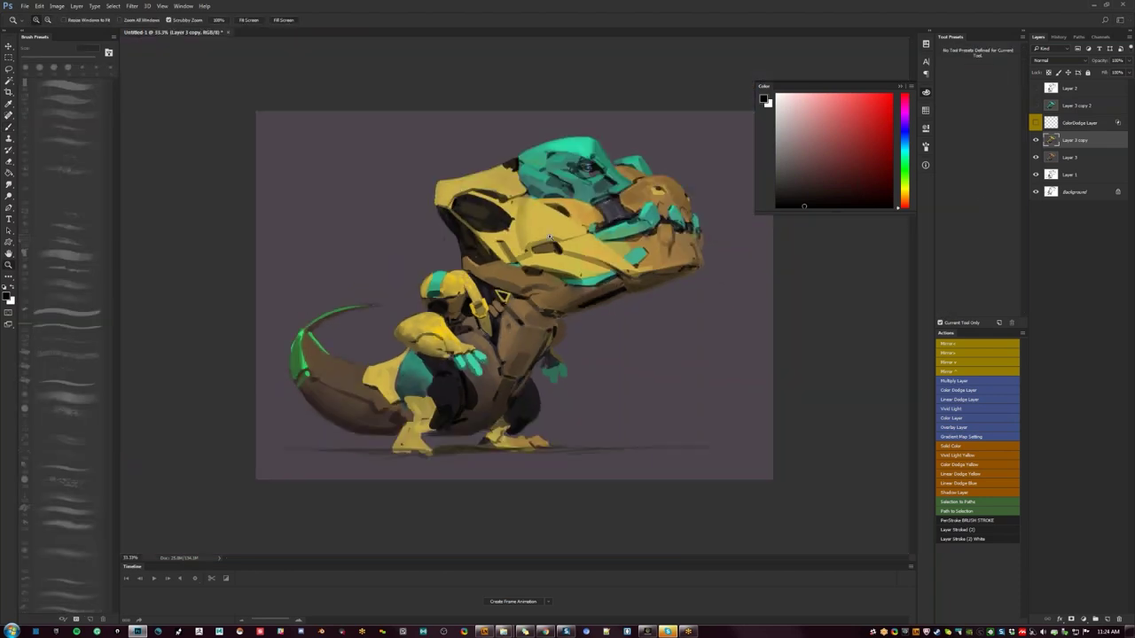
{"action": "left_click", "coordinate": [552, 246]}
{"action": "left_click", "coordinate": [553, 245]}
{"action": "key", "text": "b"}
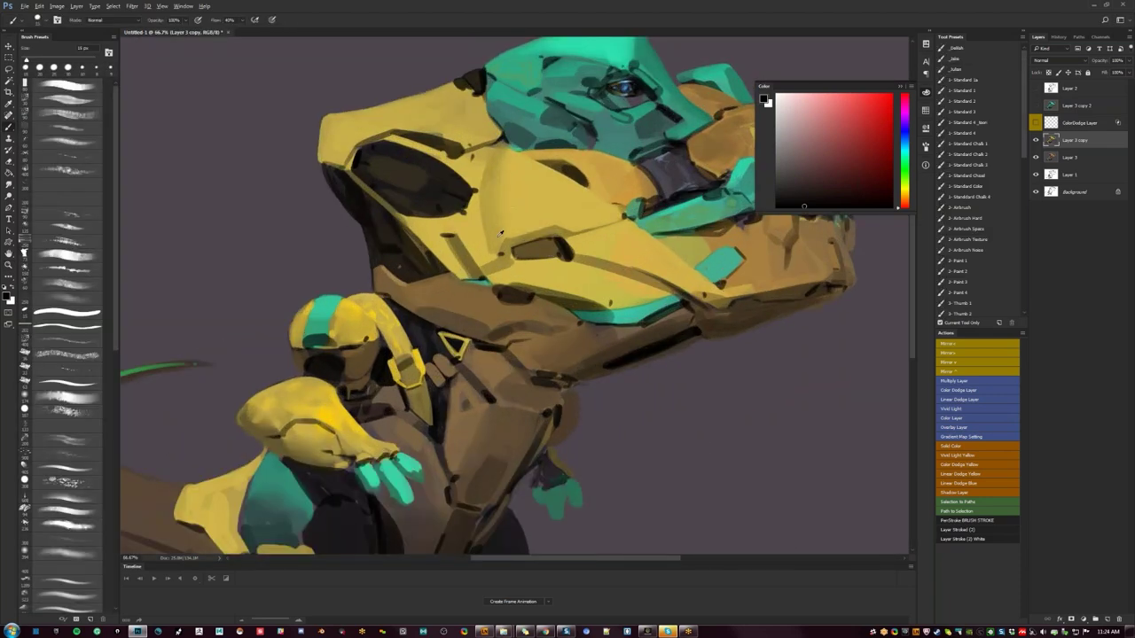
{"action": "left_click", "coordinate": [510, 238], "text": "alt"}
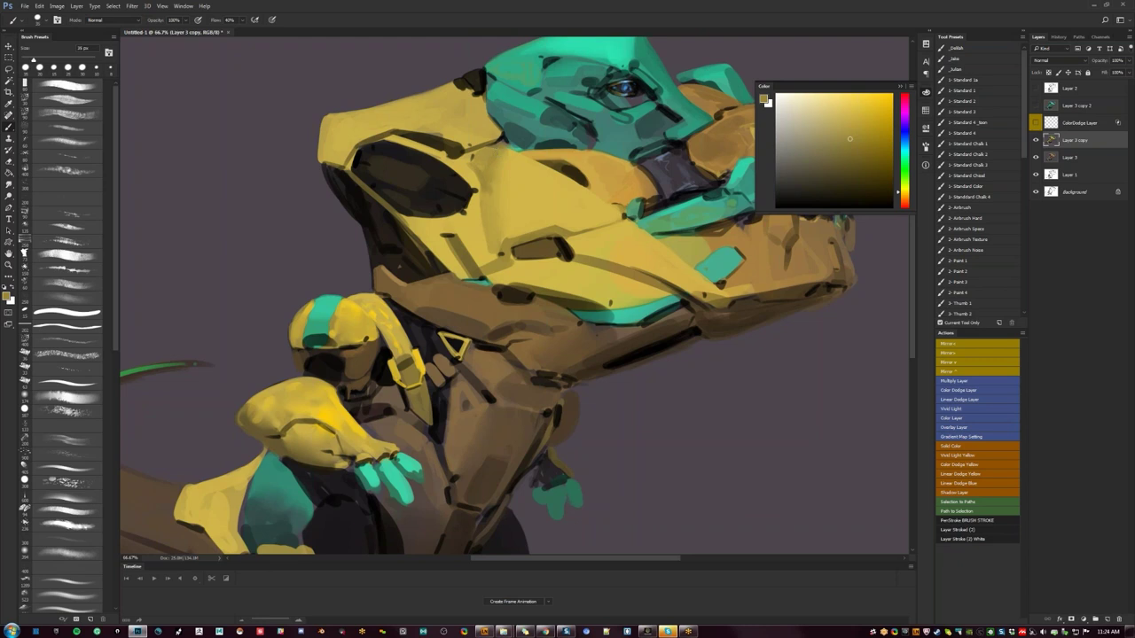
{"action": "key", "text": "r"}
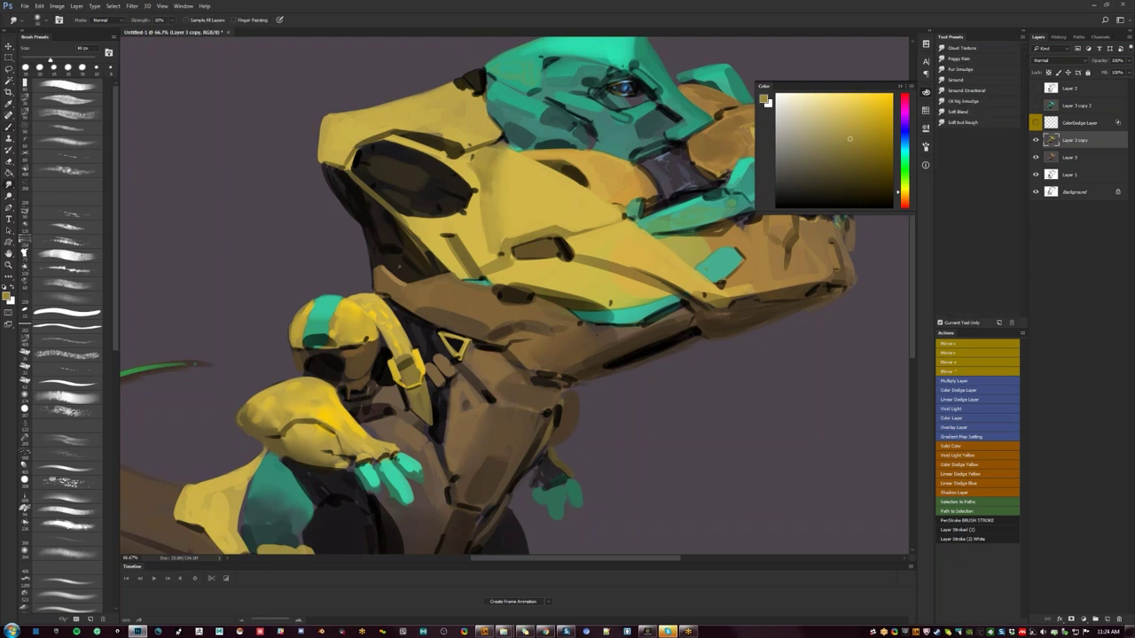
Step: Mirror the canvas, touch up the yellow cheek and crest plates with lighter yellow, and accent their dark recesses with black
{"action": "key", "text": "z"}
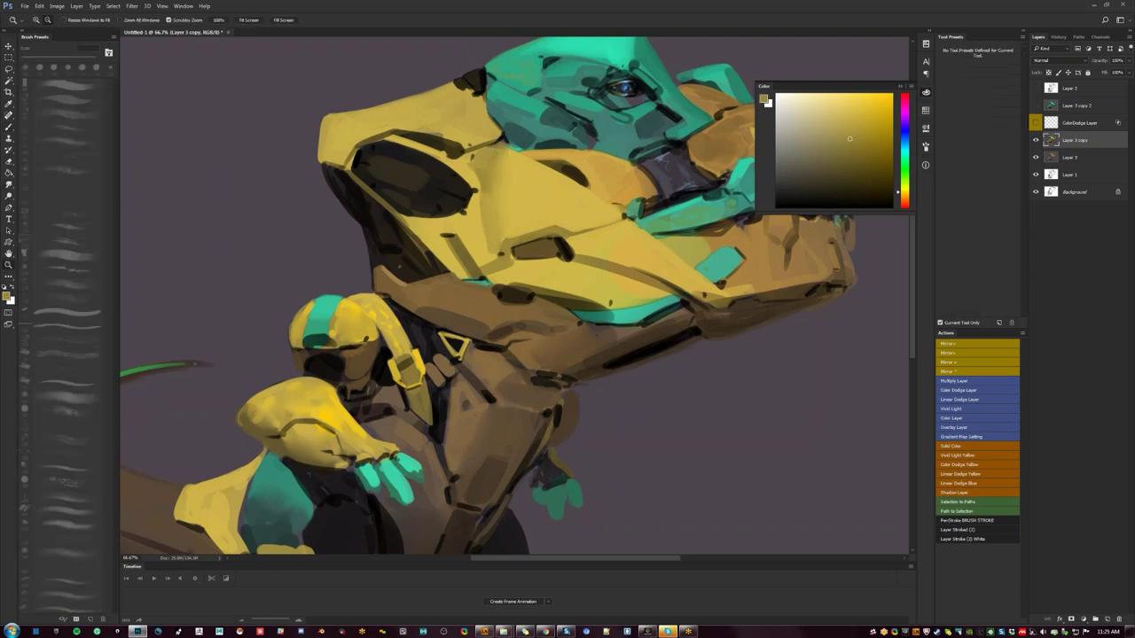
{"action": "left_click", "coordinate": [496, 297], "text": "alt"}
{"action": "left_click", "coordinate": [496, 297], "text": "alt"}
{"action": "left_click", "coordinate": [496, 297], "text": "alt"}
{"action": "key", "text": "ctrl+shift+h"}
{"action": "left_click", "coordinate": [512, 235]}
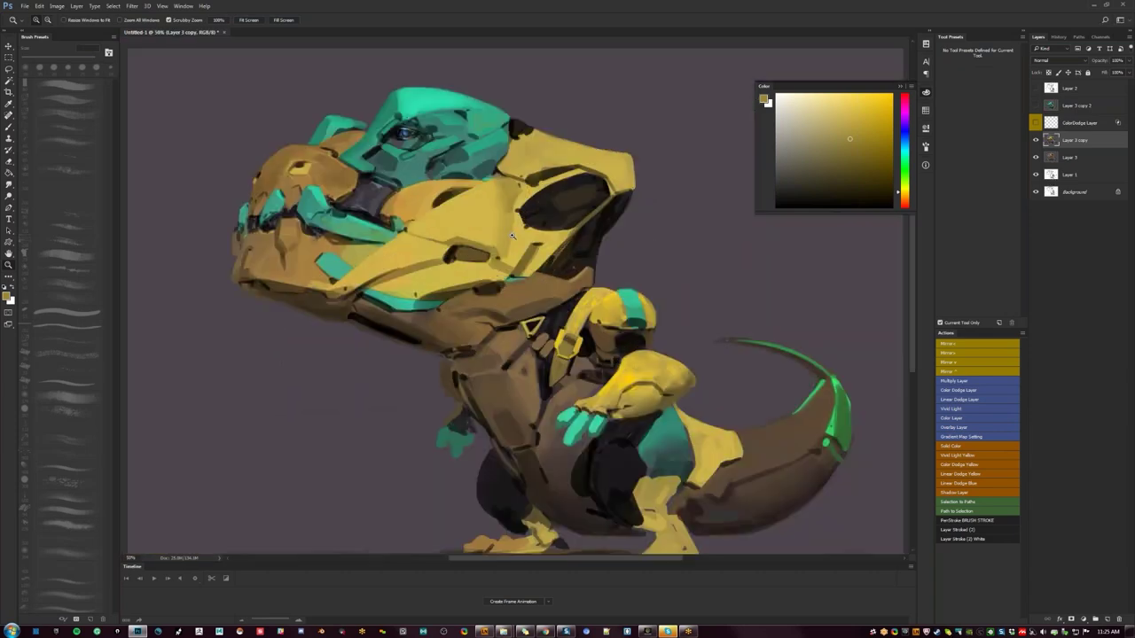
{"action": "left_click", "coordinate": [513, 235]}
{"action": "key", "text": "b"}
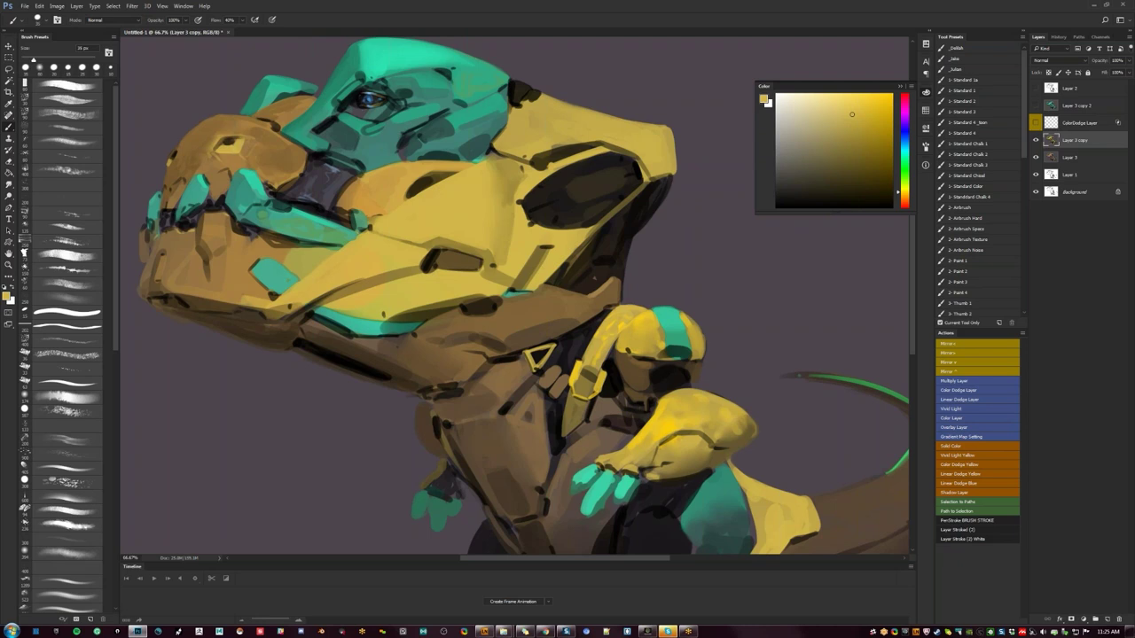
{"action": "left_click_drag", "start_coordinate": [379, 131], "coordinate": [384, 185]}
{"action": "key", "text": "d"}
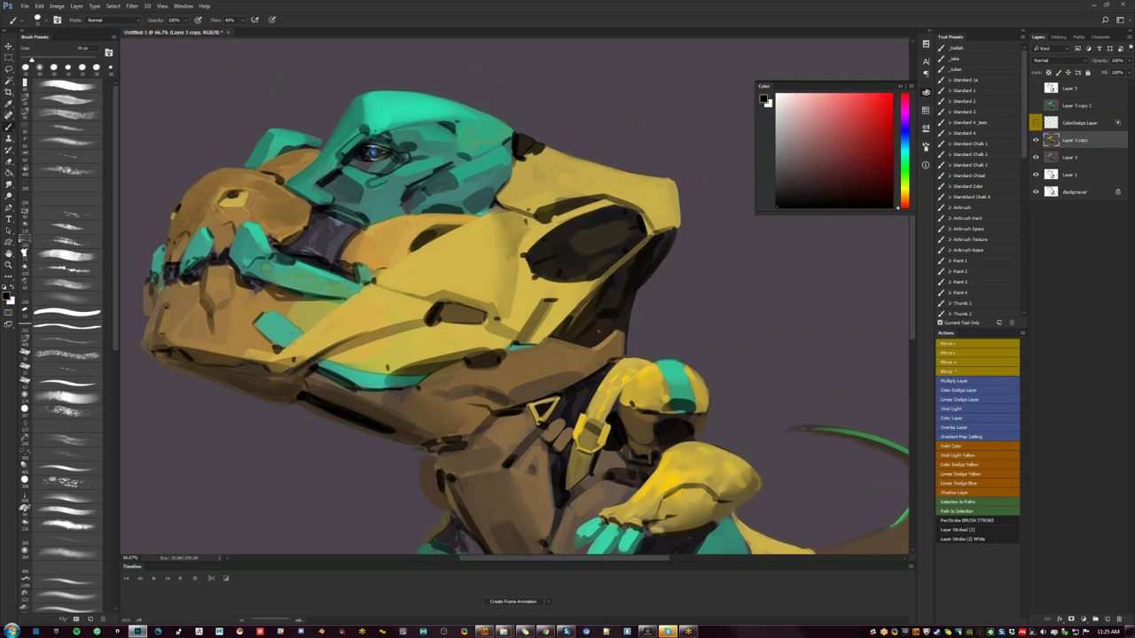
{"action": "key", "text": "z"}
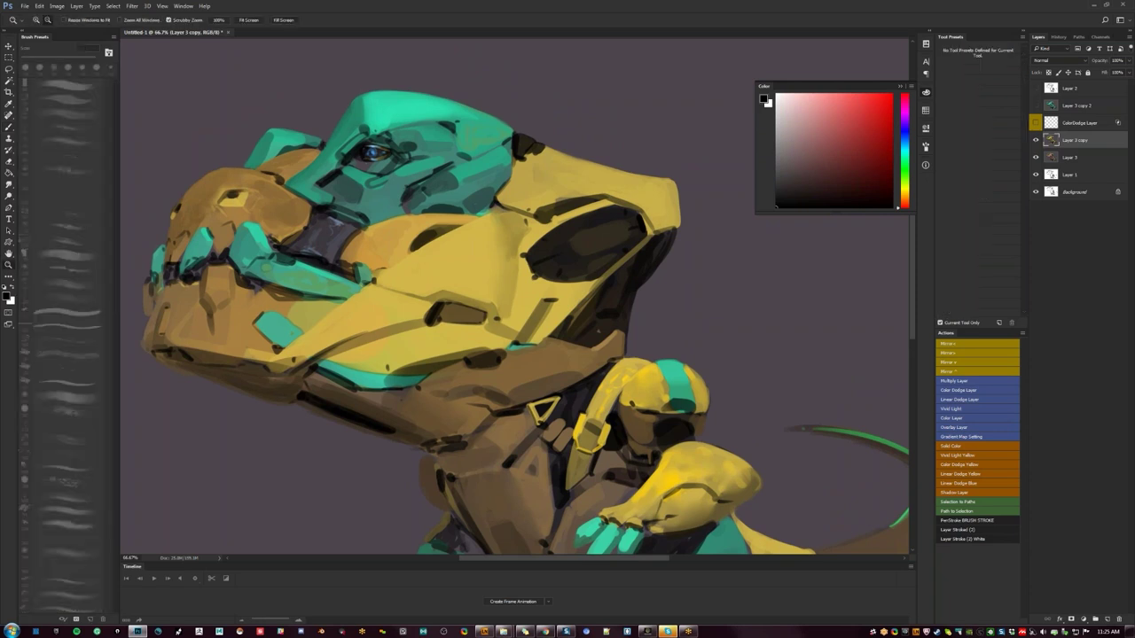
{"action": "key", "text": "ctrl+minus"}
{"action": "key", "text": "ctrl+minus"}
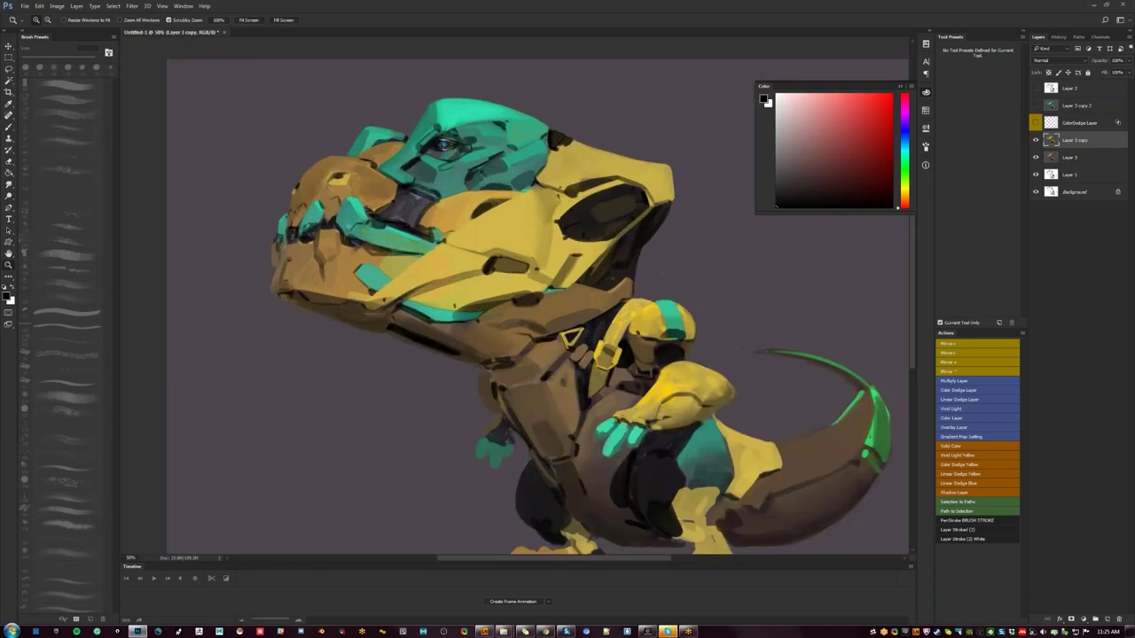
Step: Mirror the canvas and paint fine pale blue highlights on the dark joint behind the mouth with a much smaller brush
{"action": "left_click", "coordinate": [437, 214]}
{"action": "key", "text": "ctrl+shift+h"}
{"action": "left_click", "coordinate": [722, 248]}
{"action": "left_click_drag", "start_coordinate": [721, 248], "coordinate": [565, 272]}
{"action": "key", "text": "b"}
{"action": "key", "text": "["}
{"action": "key", "text": "["}
{"action": "key", "text": "["}
{"action": "key", "text": "["}
{"action": "key", "text": "["}
{"action": "key", "text": "["}
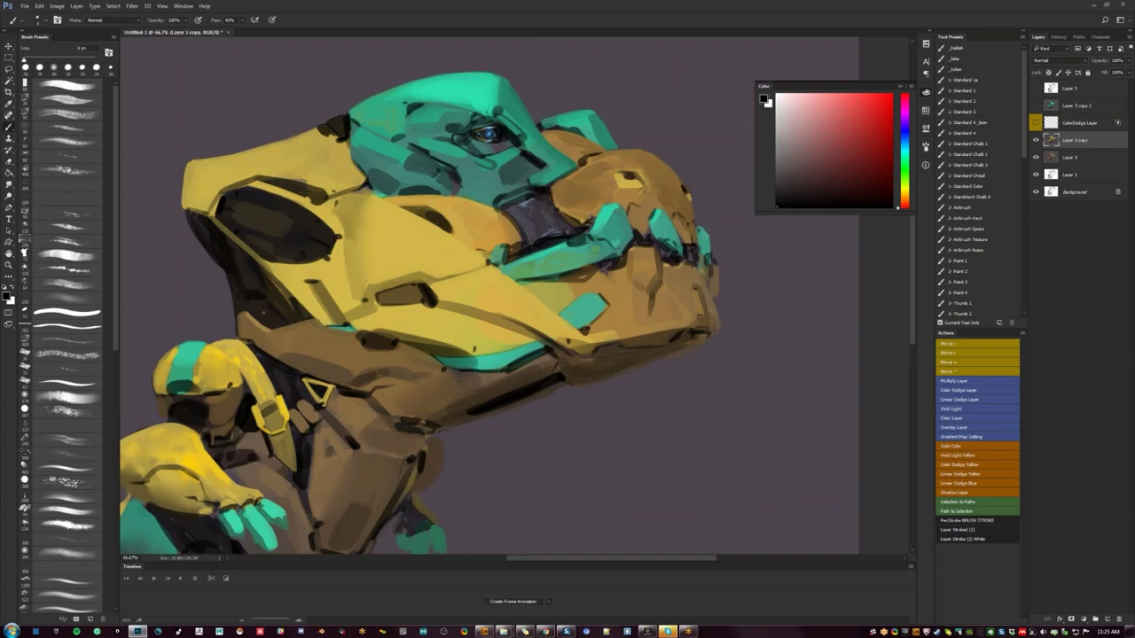
{"action": "left_click_drag", "start_coordinate": [567, 232], "coordinate": [542, 233]}
{"action": "key", "text": "ctrl+space"}
{"action": "left_click", "coordinate": [548, 254]}
{"action": "left_click", "coordinate": [550, 218], "text": "alt"}
{"action": "left_click_drag", "start_coordinate": [566, 224], "coordinate": [547, 226]}
{"action": "left_click", "coordinate": [572, 227], "text": "alt"}
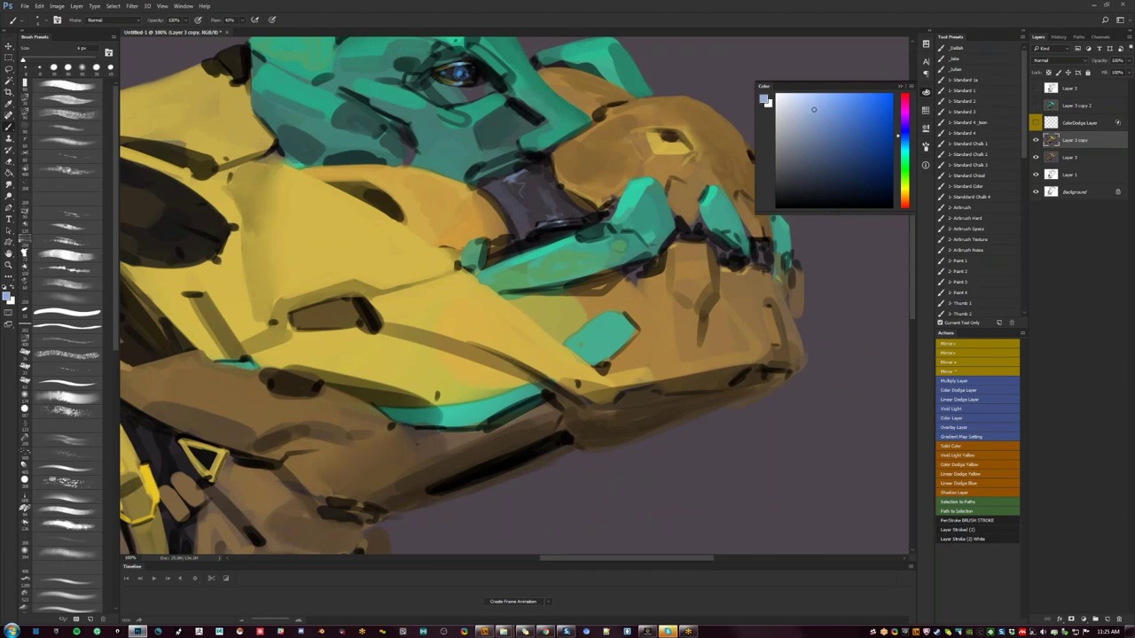
Step: Tidy the highlights on the dark joint behind the mouth with black, and swap the foreground colour to white
{"action": "key", "text": "d"}
{"action": "left_click_drag", "start_coordinate": [504, 182], "coordinate": [521, 173]}
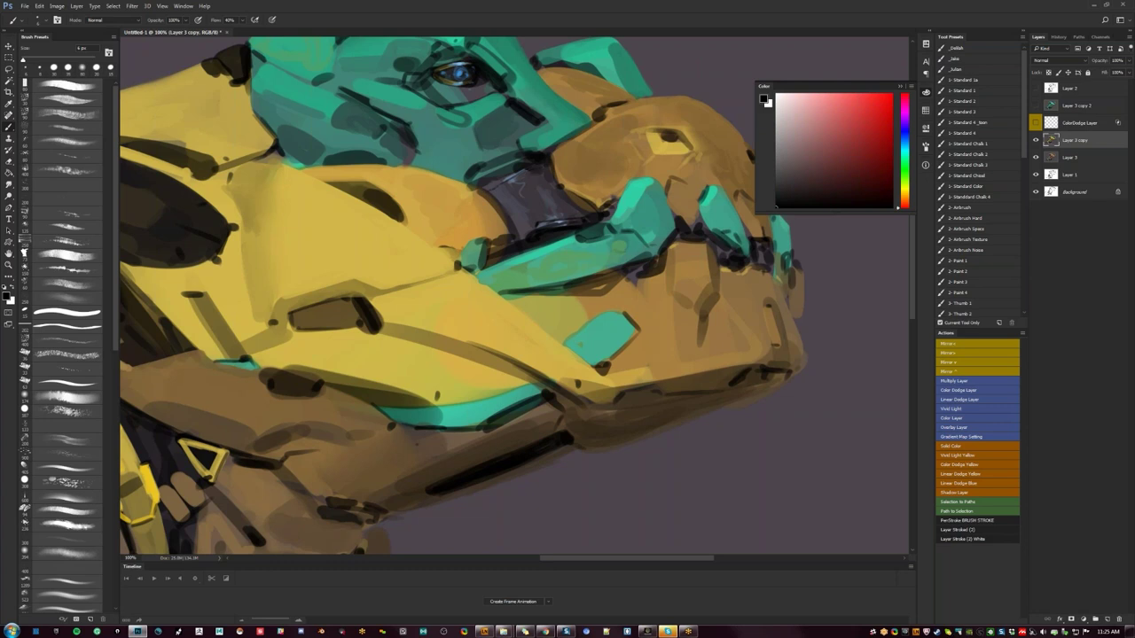
{"action": "key", "text": "x"}
{"action": "key", "text": "z"}
{"action": "left_click", "coordinate": [498, 234], "text": "alt"}
{"action": "left_click", "coordinate": [499, 234], "text": "alt"}
{"action": "left_click", "coordinate": [499, 234], "text": "alt"}
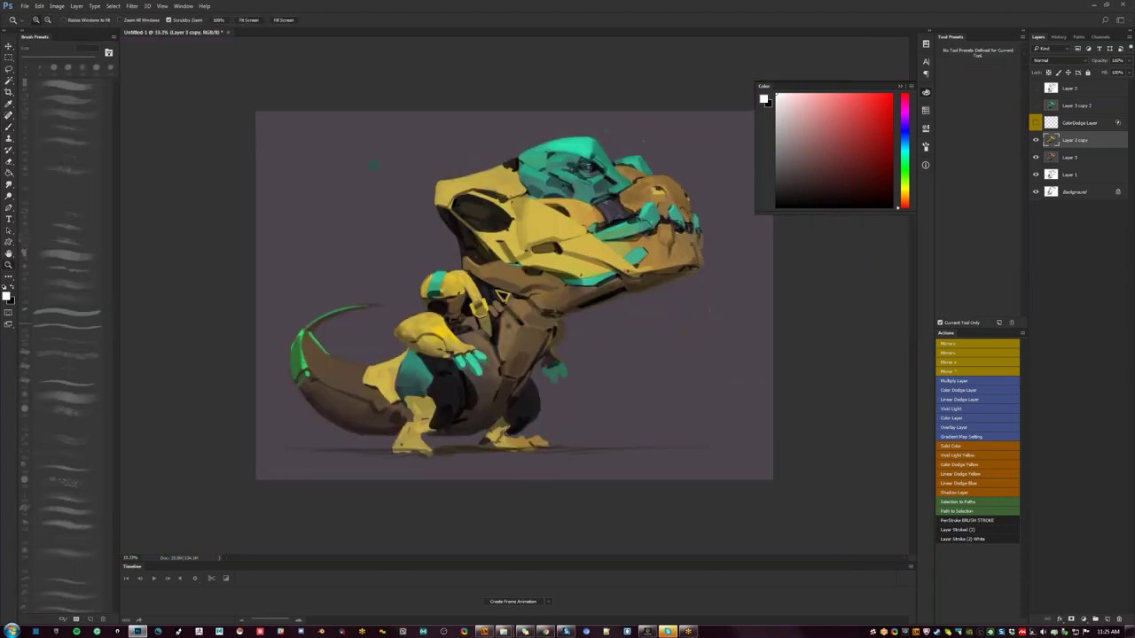
Step: Mirror the canvas and darken the edges of the dark joint behind the mouth with black, using a larger brush
{"action": "key", "text": "F2"}
{"action": "left_click", "coordinate": [406, 237]}
{"action": "left_click", "coordinate": [406, 236]}
{"action": "left_click", "coordinate": [405, 236]}
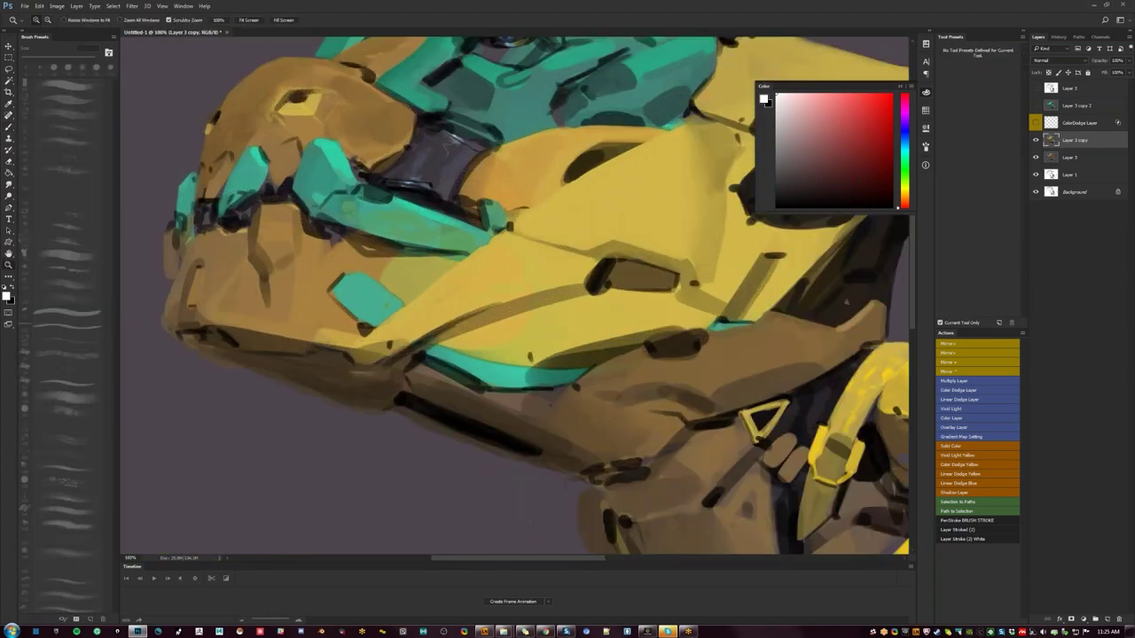
{"action": "left_click_drag", "start_coordinate": [405, 237], "coordinate": [419, 283]}
{"action": "key", "text": "b"}
{"action": "key", "text": "x"}
{"action": "left_click_drag", "start_coordinate": [415, 202], "coordinate": [389, 219]}
{"action": "key", "text": "bracketright"}
{"action": "key", "text": "bracketright"}
{"action": "key", "text": "bracketright"}
{"action": "key", "text": "bracketright"}
{"action": "key", "text": "bracketright"}
{"action": "key", "text": "bracketright"}
{"action": "left_click_drag", "start_coordinate": [415, 200], "coordinate": [386, 218]}
{"action": "key", "text": "bracketright"}
{"action": "key", "text": "bracketright"}
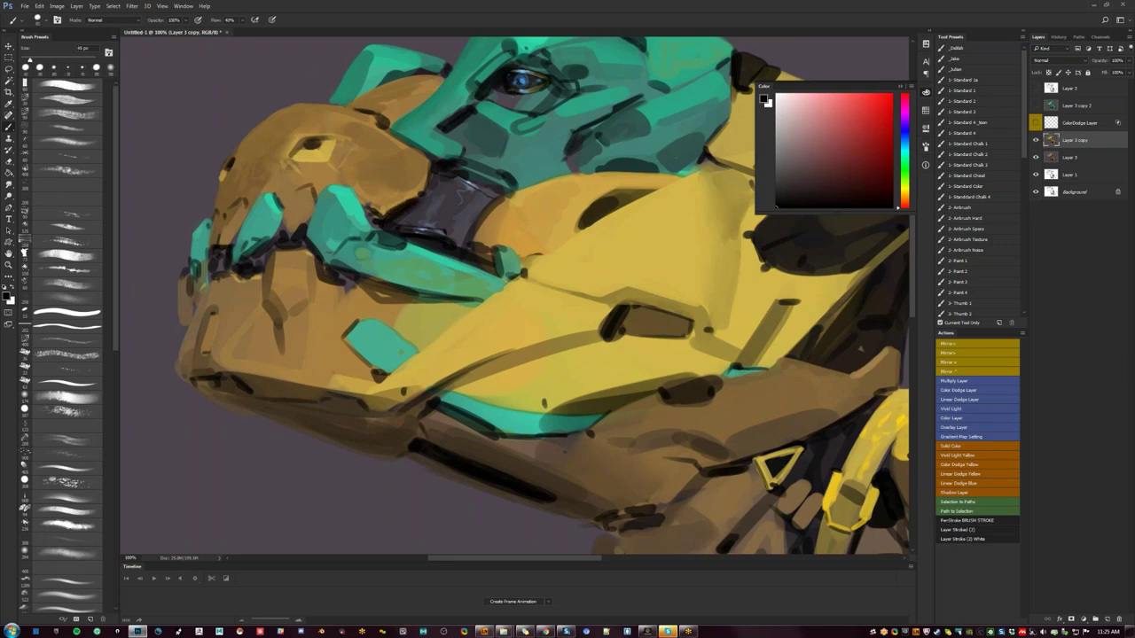
Step: Repaint the upper edge of the orange cheek plate behind the joint with tan sampled from the snout plate
{"action": "key", "text": "bracketleft"}
{"action": "key", "text": "bracketleft"}
{"action": "key", "text": "bracketleft"}
{"action": "key", "text": "bracketleft"}
{"action": "key", "text": "bracketleft"}
{"action": "key", "text": "bracketleft"}
{"action": "key", "text": "bracketleft"}
{"action": "key", "text": "bracketleft"}
{"action": "key", "text": "bracketleft"}
{"action": "left_click", "coordinate": [399, 193], "text": "alt"}
{"action": "key", "text": "bracketright"}
{"action": "key", "text": "bracketright"}
{"action": "key", "text": "bracketright"}
{"action": "key", "text": "bracketright"}
{"action": "left_click_drag", "start_coordinate": [482, 224], "coordinate": [474, 237]}
{"action": "key", "text": "bracketright"}
{"action": "key", "text": "bracketright"}
{"action": "key", "text": "bracketright"}
{"action": "key", "text": "bracketright"}
{"action": "left_click_drag", "start_coordinate": [518, 190], "coordinate": [474, 239]}
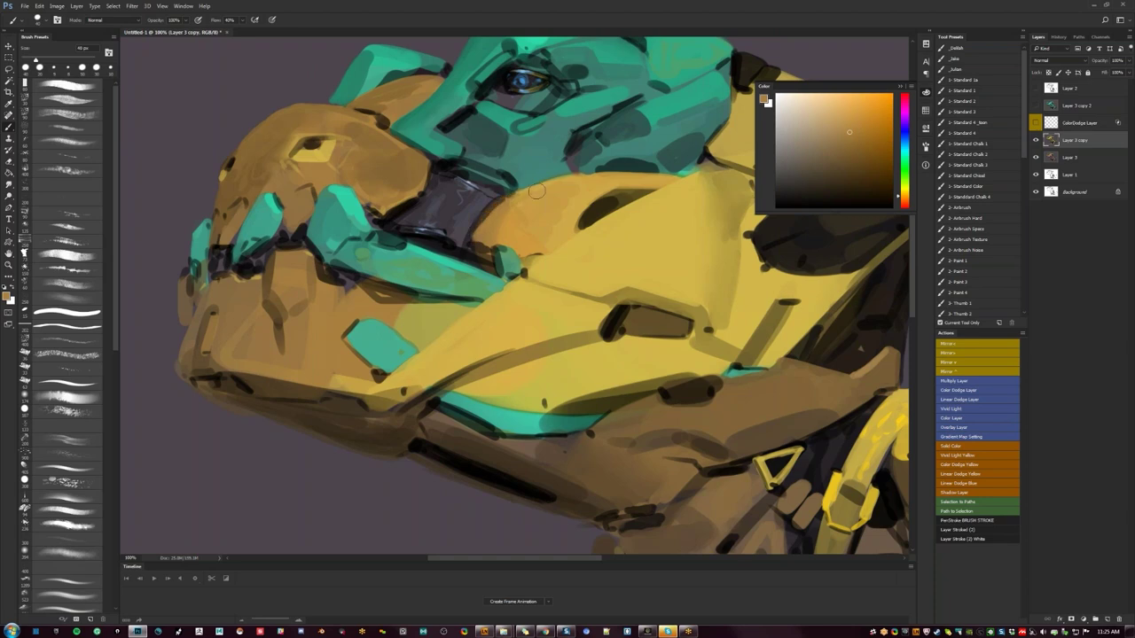
{"action": "left_click_drag", "start_coordinate": [530, 188], "coordinate": [554, 184]}
Step: Mirror the canvas, touch up the rear edge of the crest with sampled teal tones, and switch to the Smudge tool
{"action": "key", "text": "z"}
{"action": "left_click", "coordinate": [567, 227], "text": "alt"}
{"action": "left_click", "coordinate": [561, 228], "text": "alt"}
{"action": "left_click", "coordinate": [557, 228], "text": "alt"}
{"action": "left_click", "coordinate": [554, 228], "text": "alt"}
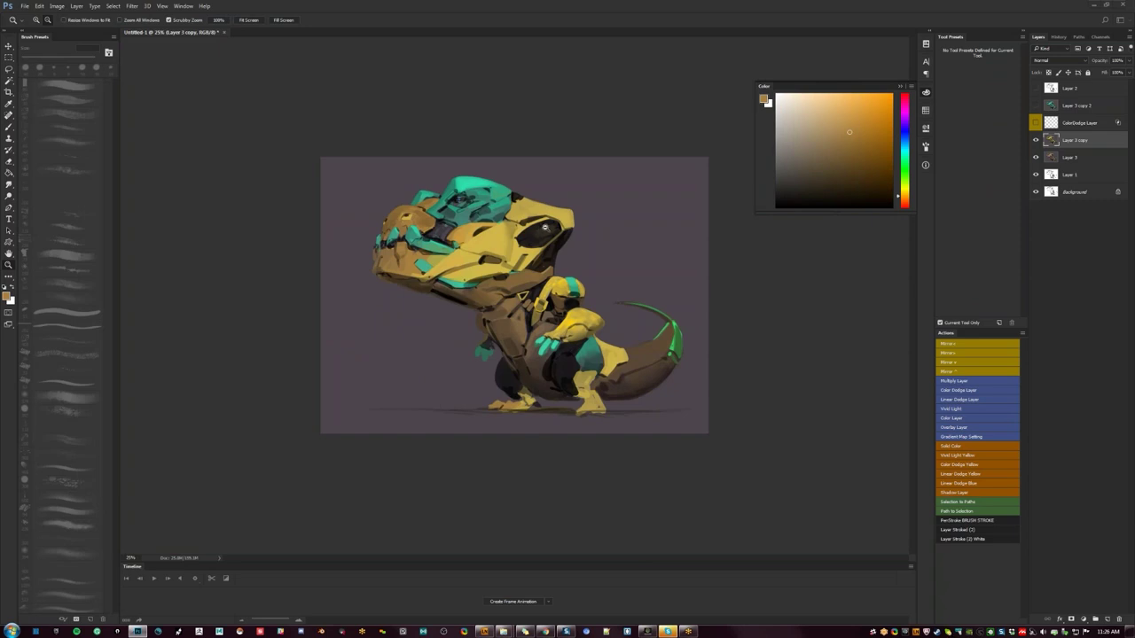
{"action": "key", "text": "b"}
{"action": "key", "text": "F2"}
{"action": "key", "text": "z"}
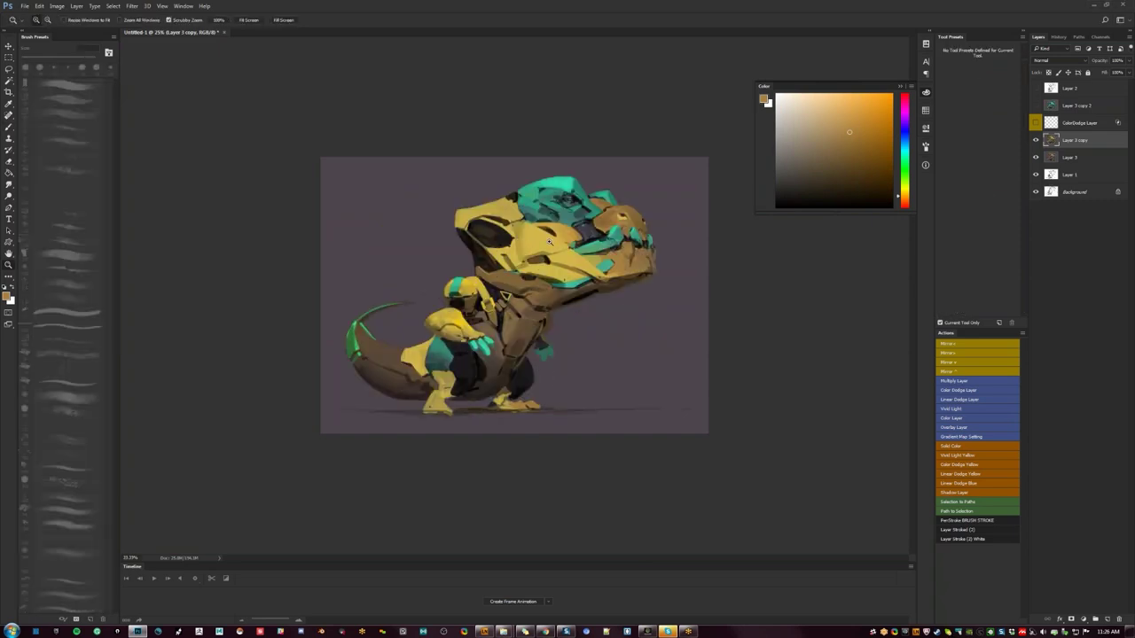
{"action": "left_click", "coordinate": [551, 242]}
{"action": "left_click", "coordinate": [550, 242]}
{"action": "left_click_drag", "start_coordinate": [550, 242], "coordinate": [453, 283]}
{"action": "key", "text": "b"}
{"action": "key", "text": "bracketleft"}
{"action": "left_click", "coordinate": [419, 174], "text": "alt"}
{"action": "key", "text": "bracketleft"}
{"action": "key", "text": "bracketleft"}
{"action": "left_click_drag", "start_coordinate": [406, 166], "coordinate": [407, 177]}
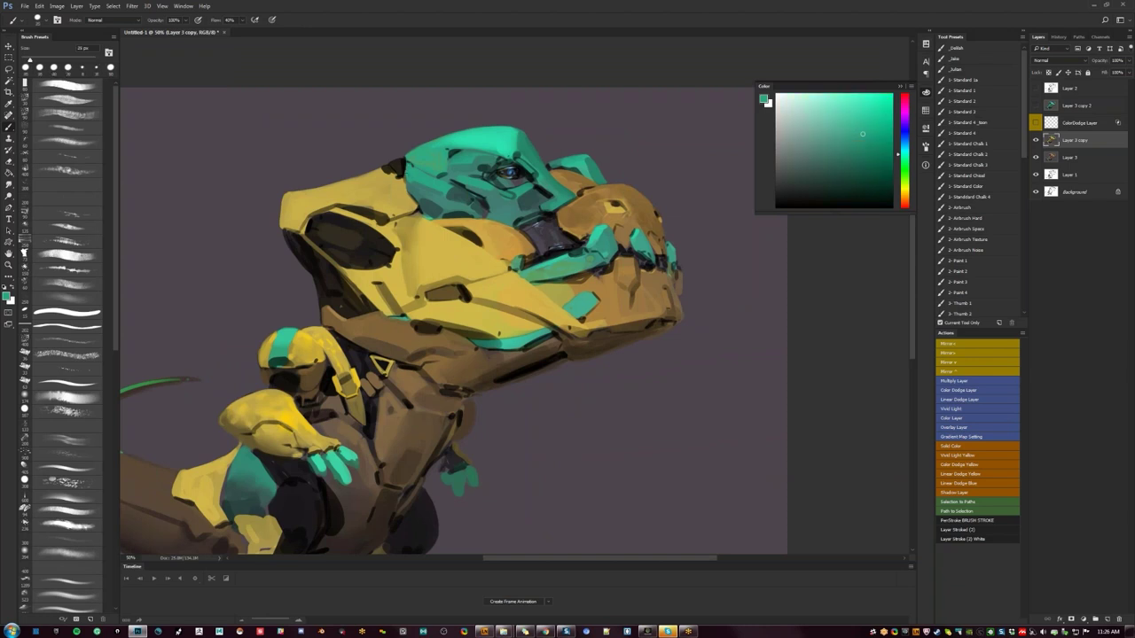
{"action": "left_click", "coordinate": [410, 183], "text": "alt"}
{"action": "key", "text": "r"}
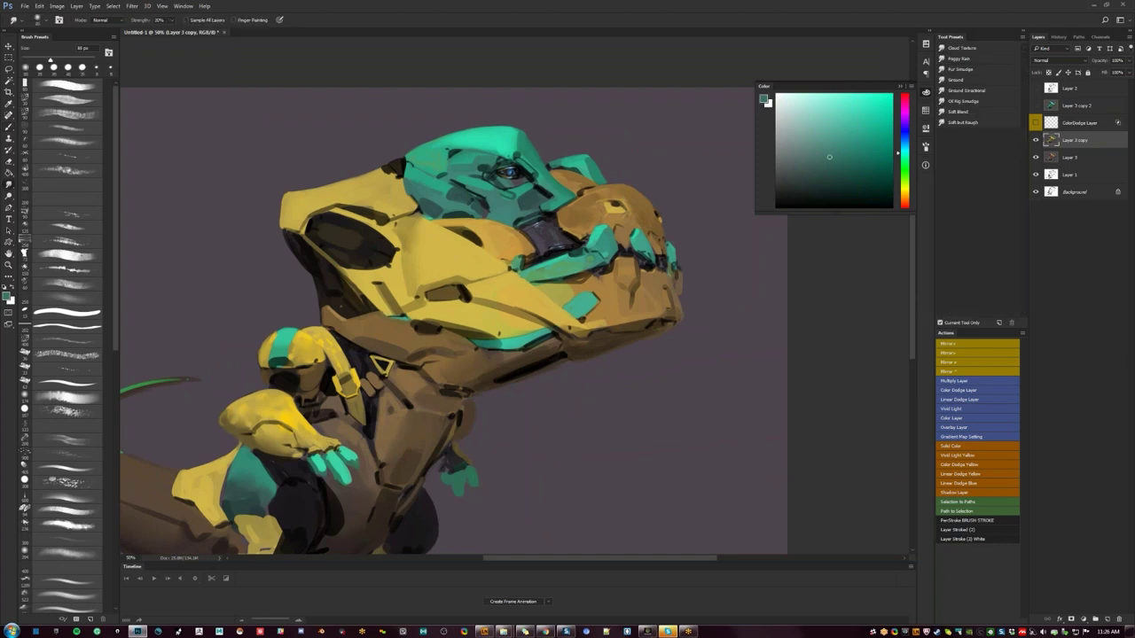
Step: Mirror the canvas and blend the shading of the head plates with a smaller Smudge brush
{"action": "key", "text": "z"}
{"action": "left_click", "coordinate": [501, 248], "text": "alt"}
{"action": "left_click", "coordinate": [501, 248], "text": "alt"}
{"action": "left_click", "coordinate": [501, 247], "text": "alt"}
{"action": "key", "text": "ctrl+shift+h"}
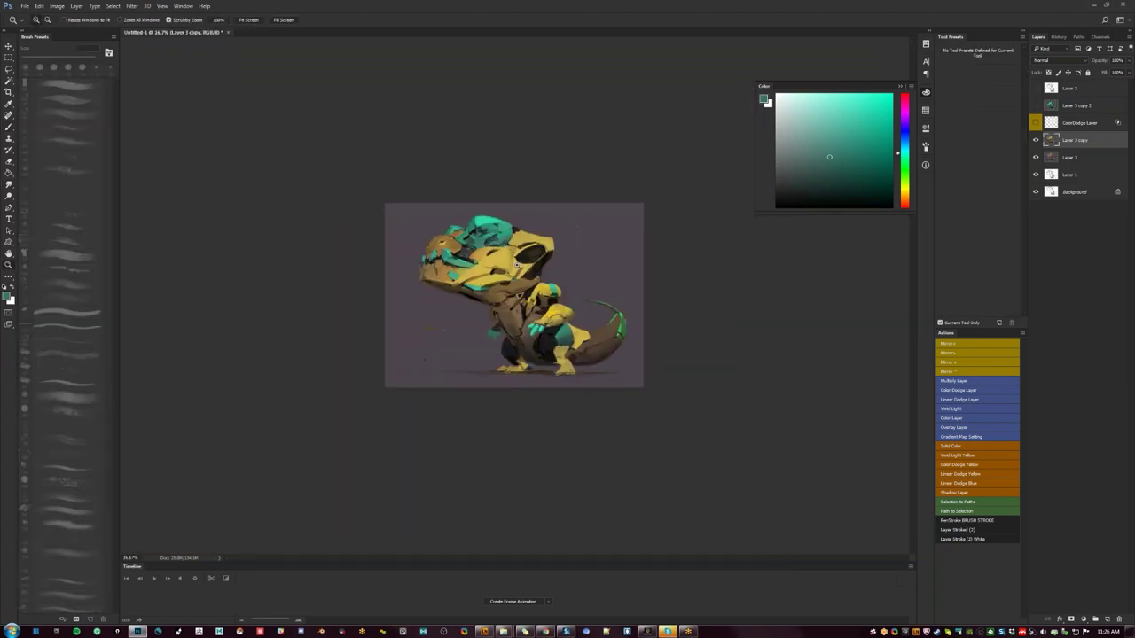
{"action": "left_click", "coordinate": [521, 272]}
{"action": "left_click", "coordinate": [517, 277]}
{"action": "key", "text": "r"}
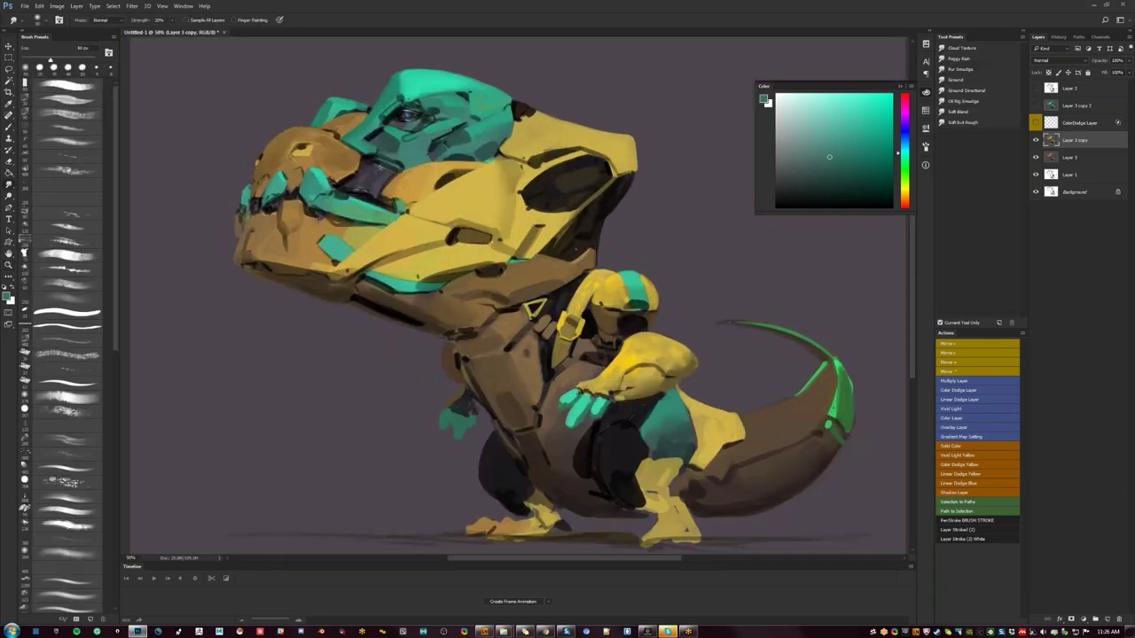
{"action": "key", "text": "bracketleft"}
{"action": "key", "text": "bracketleft"}
Step: Mirror the canvas and shade the lower end of the yellow cheek plate's ridge with sampled darker yellow, using a slightly larger brush
{"action": "key", "text": "z"}
{"action": "key", "text": "ctrl+minus"}
{"action": "key", "text": "ctrl+minus"}
{"action": "key", "text": "ctrl+shift+h"}
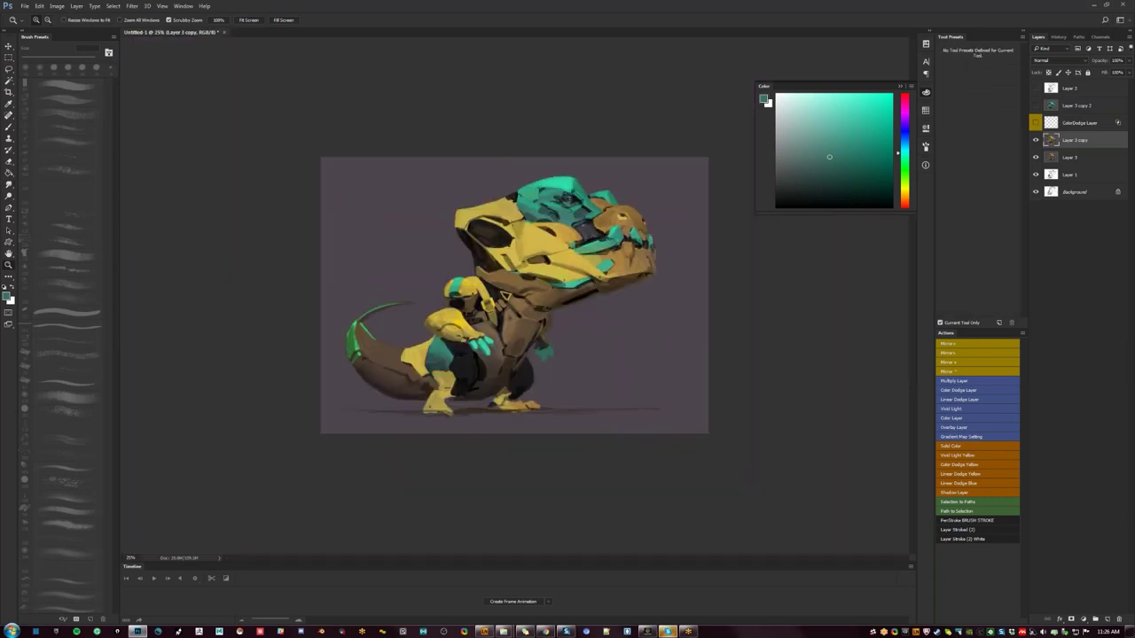
{"action": "left_click", "coordinate": [563, 285]}
{"action": "left_click", "coordinate": [563, 285]}
{"action": "left_click", "coordinate": [563, 284]}
{"action": "key", "text": "b"}
{"action": "left_click", "coordinate": [468, 147], "text": "alt"}
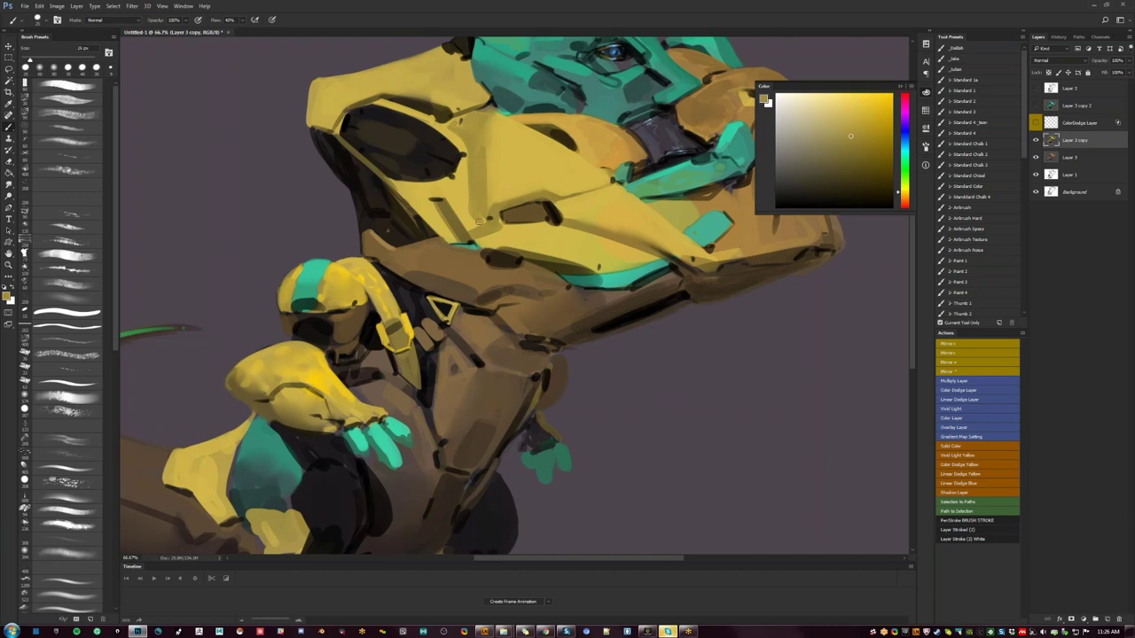
{"action": "left_click", "coordinate": [462, 231], "text": "alt"}
{"action": "key", "text": "]"}
{"action": "key", "text": "]"}
{"action": "left_click_drag", "start_coordinate": [492, 210], "coordinate": [477, 211]}
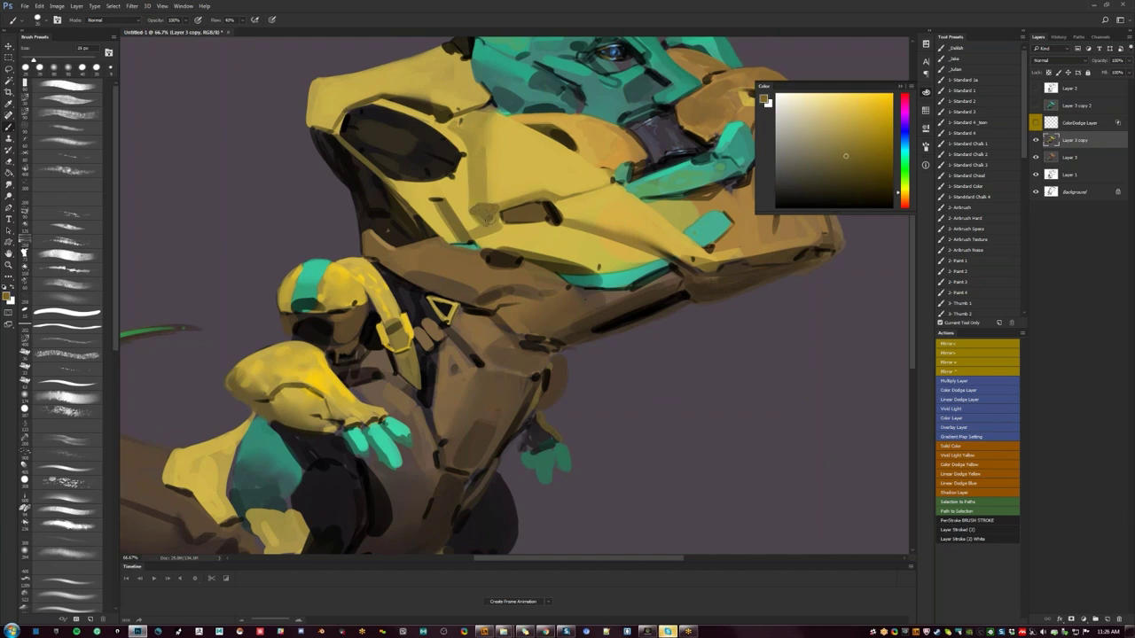
Step: Check the painting mirrored, flip it back, and retouch the joint at the base of the neck with black and sampled brown
{"action": "key", "text": "z"}
{"action": "left_click", "coordinate": [486, 232], "text": "alt"}
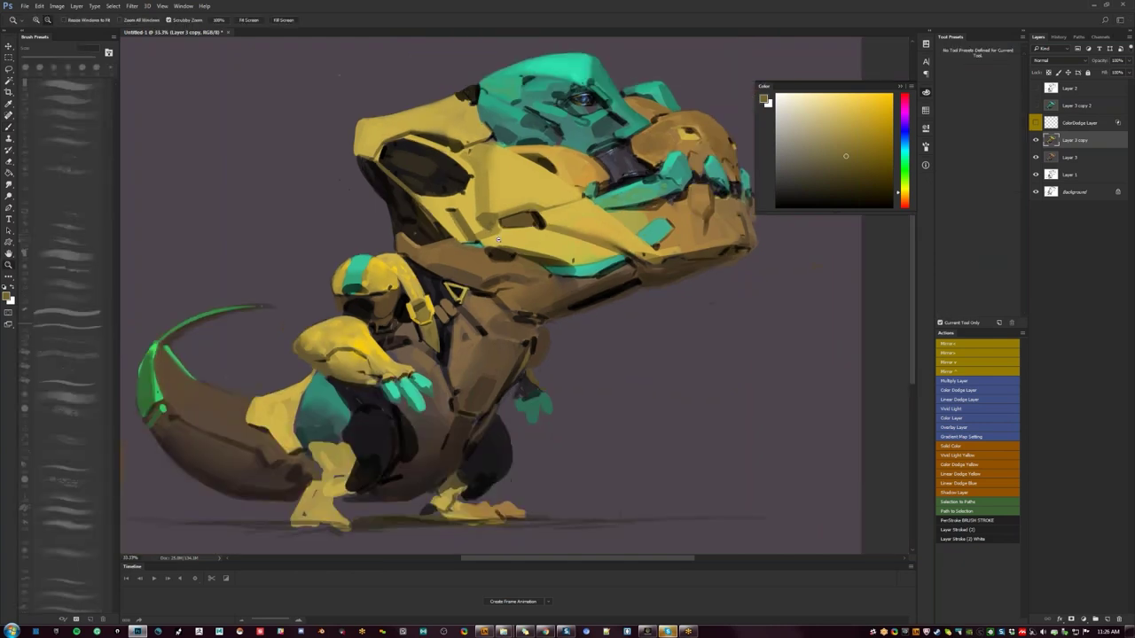
{"action": "left_click", "coordinate": [487, 233], "text": "alt"}
{"action": "left_click", "coordinate": [487, 232], "text": "alt"}
{"action": "key", "text": "ctrl+shift+h"}
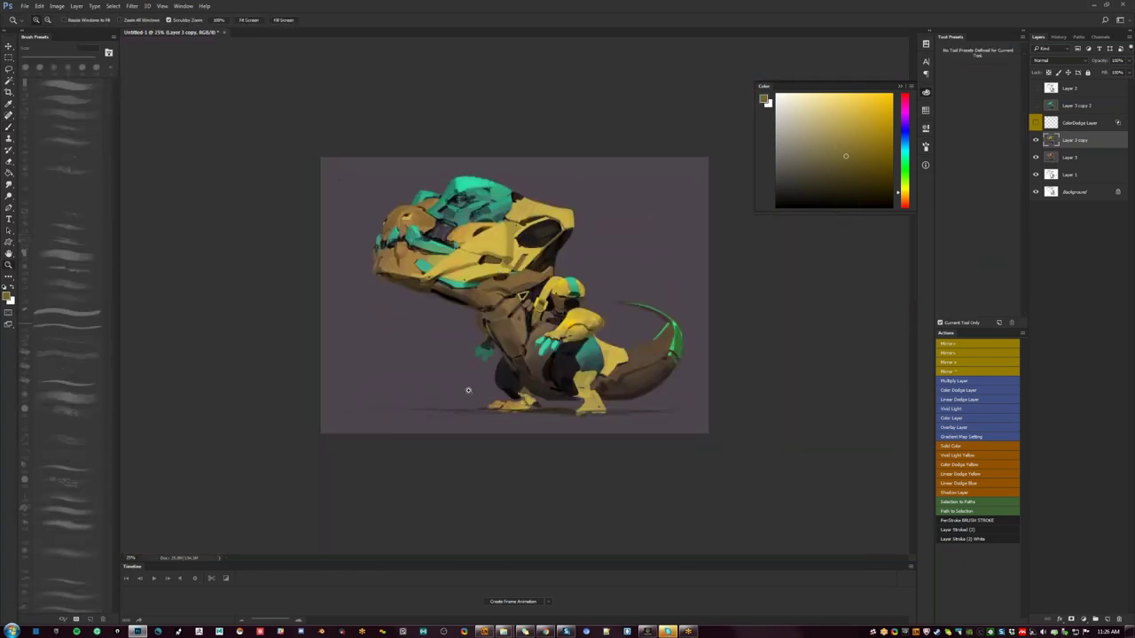
{"action": "key", "text": "F2"}
{"action": "key", "text": "b"}
{"action": "key", "text": "ctrl+plus"}
{"action": "key", "text": "ctrl+plus"}
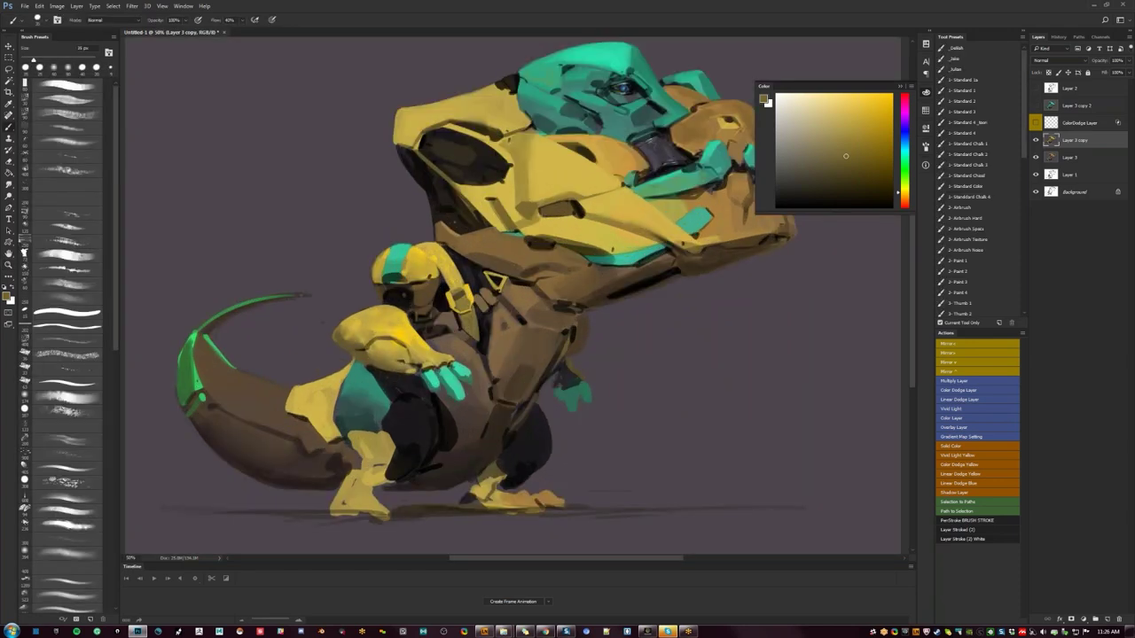
{"action": "key", "text": "d"}
{"action": "key", "text": "bracketleft"}
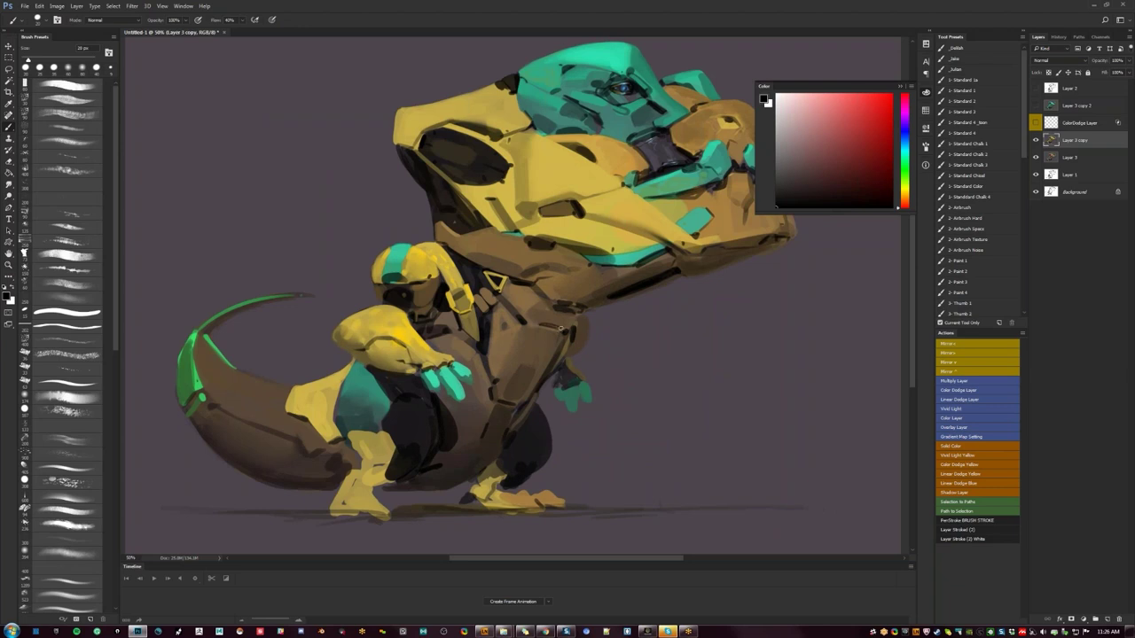
{"action": "left_click", "coordinate": [567, 301], "text": "alt"}
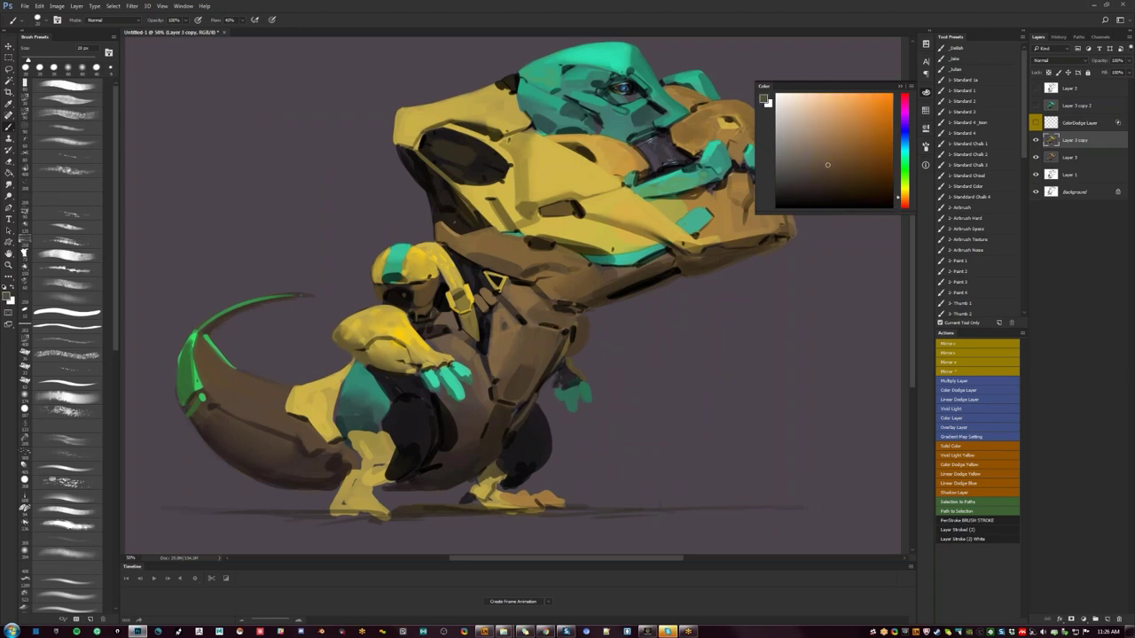
Step: Draw slanted black grooves across the brown neck below the jaw, and undo the last stroke
{"action": "key", "text": "z"}
{"action": "left_click", "coordinate": [561, 380], "text": "alt"}
{"action": "left_click", "coordinate": [561, 381], "text": "alt"}
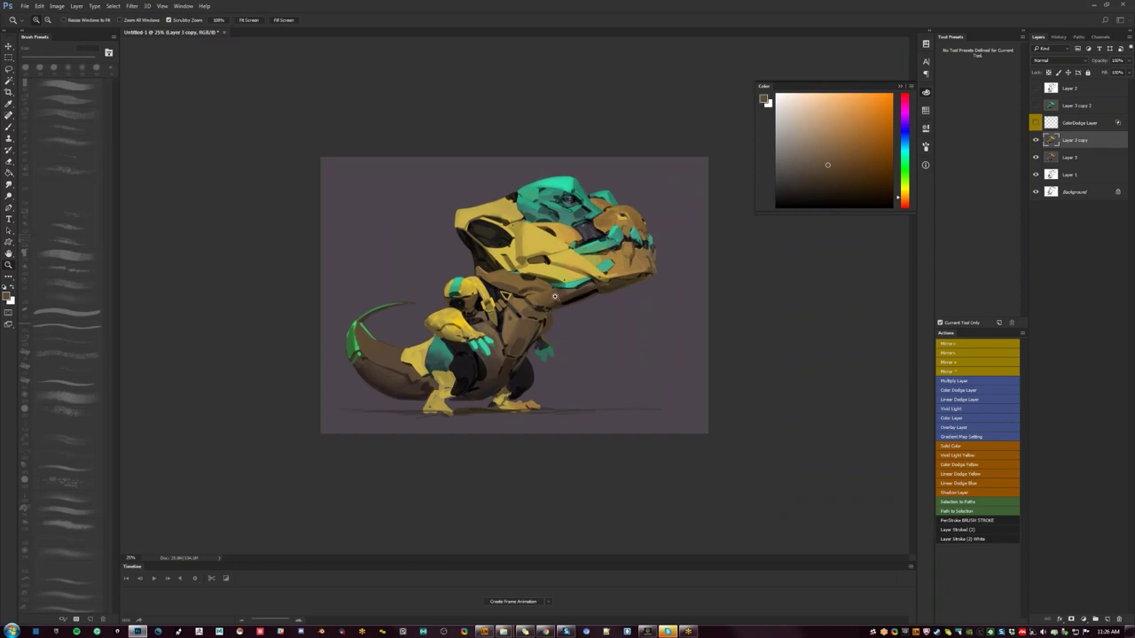
{"action": "left_click", "coordinate": [560, 296]}
{"action": "left_click", "coordinate": [560, 297]}
{"action": "key", "text": "b"}
{"action": "key", "text": "d"}
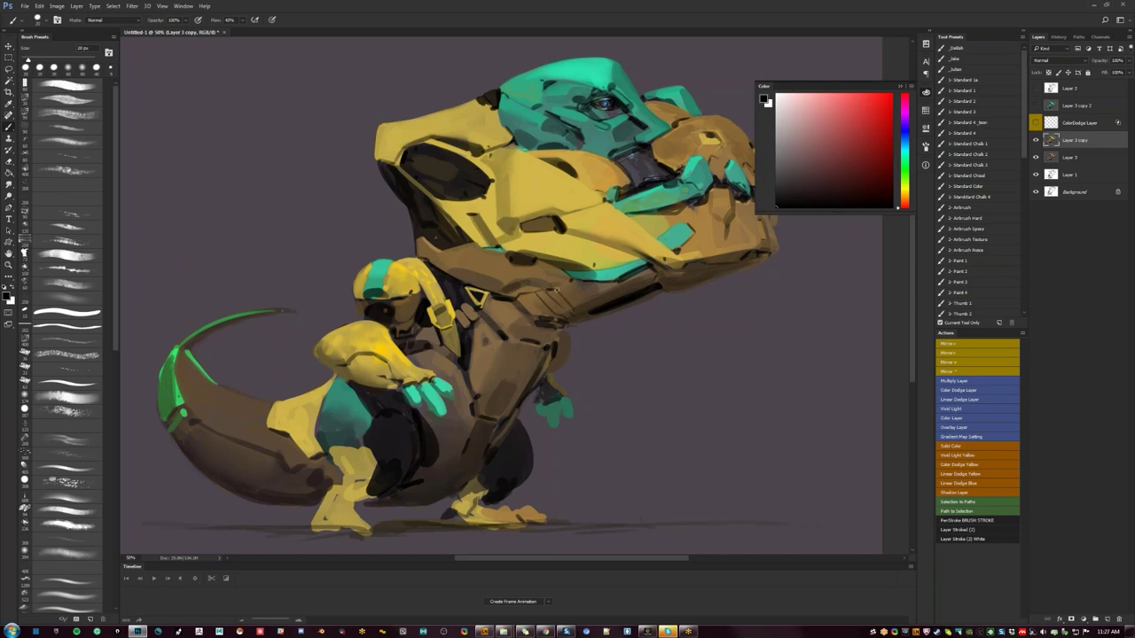
{"action": "left_click_drag", "start_coordinate": [578, 307], "coordinate": [573, 289]}
{"action": "key", "text": "ctrl+z"}
Step: Check the painting mirrored, flip it back, and paint a dark recess under the chin with sampled near-black brown
{"action": "key", "text": "z"}
{"action": "key", "text": "ctrl+minus"}
{"action": "key", "text": "ctrl+minus"}
{"action": "key", "text": "ctrl+minus"}
{"action": "key", "text": "ctrl+minus"}
{"action": "key", "text": "ctrl+shift+h"}
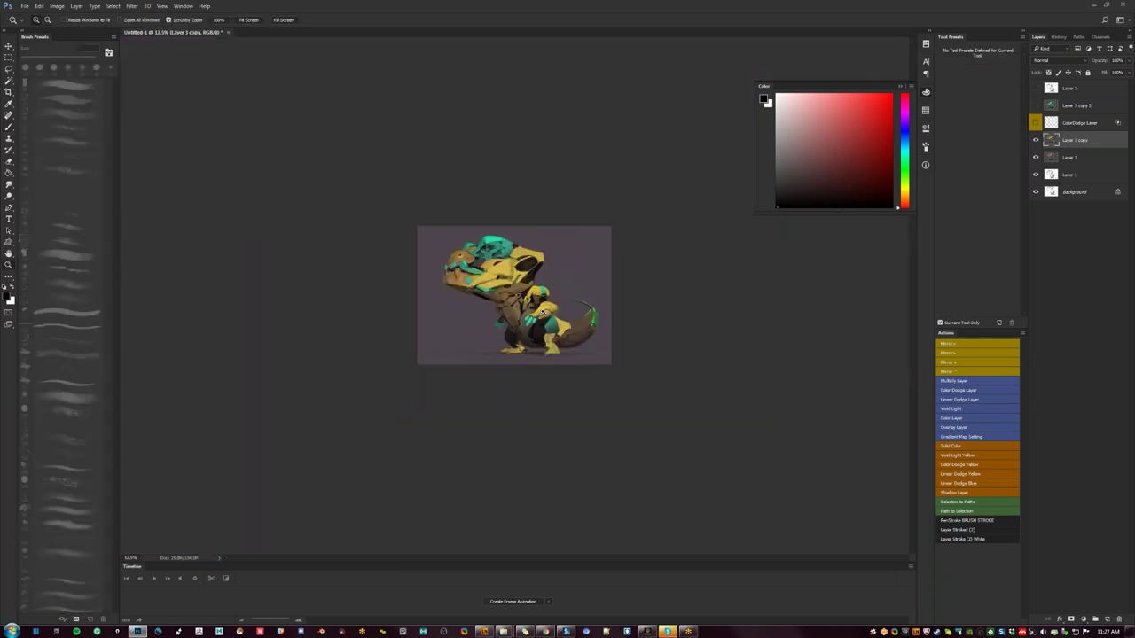
{"action": "left_click", "coordinate": [540, 298]}
{"action": "left_click", "coordinate": [540, 299]}
{"action": "left_click", "coordinate": [540, 299]}
{"action": "left_click", "coordinate": [418, 296]}
{"action": "key", "text": "b"}
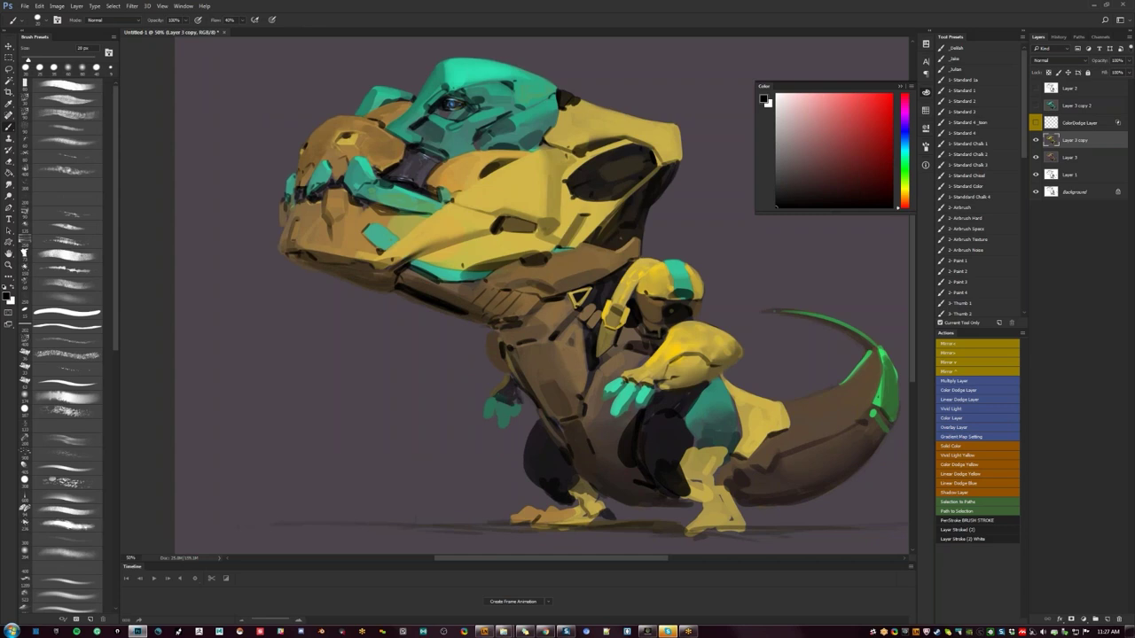
{"action": "key", "text": "F2"}
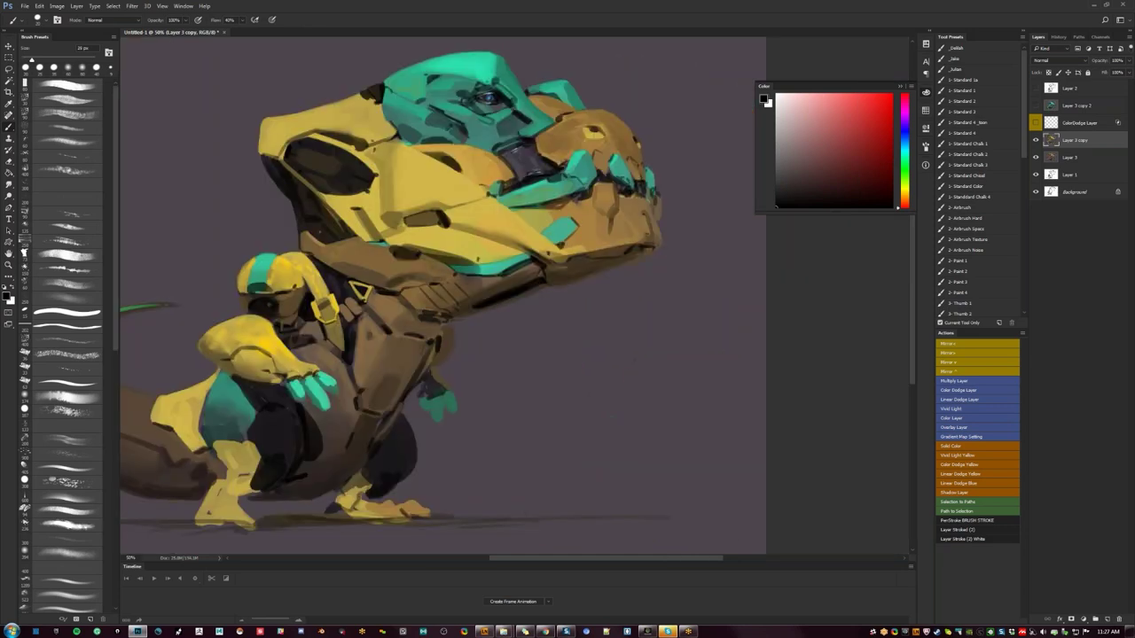
{"action": "left_click", "coordinate": [540, 277], "text": "alt"}
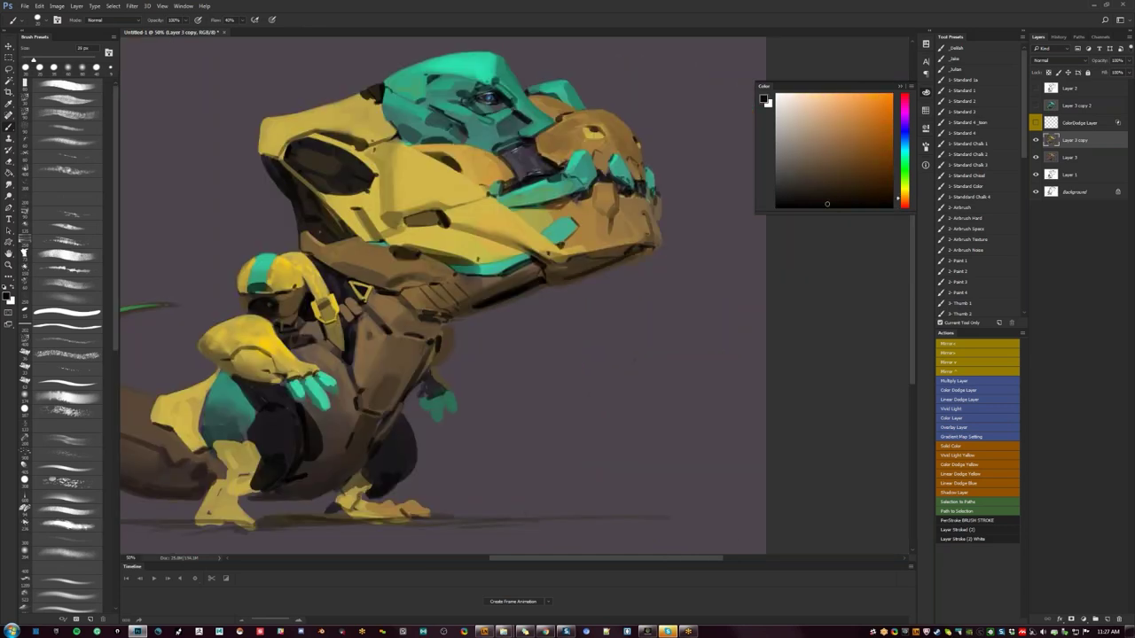
{"action": "mouse_move", "coordinate": [645, 255]}
{"action": "left_mouse_down"}
{"action": "mouse_move", "coordinate": [576, 280]}
{"action": "mouse_move", "coordinate": [623, 259]}
{"action": "left_mouse_up"}
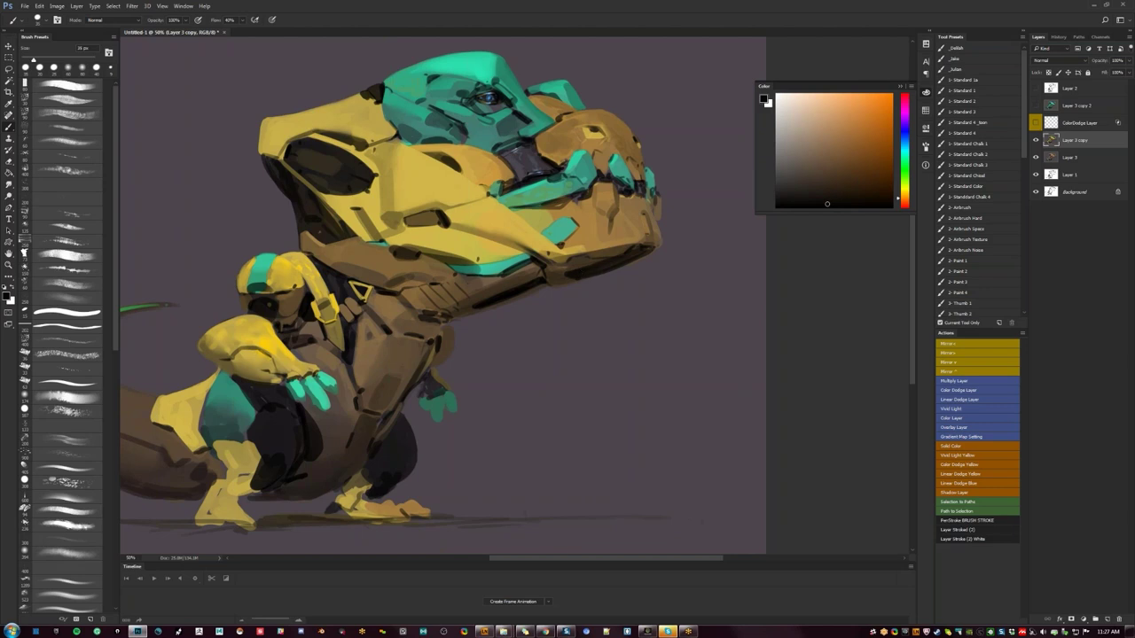
Step: Retouch the dark area beneath the back of the yellow crest with sampled dark brown
{"action": "key", "text": "z"}
{"action": "left_click_drag", "start_coordinate": [576, 268], "coordinate": [487, 268]}
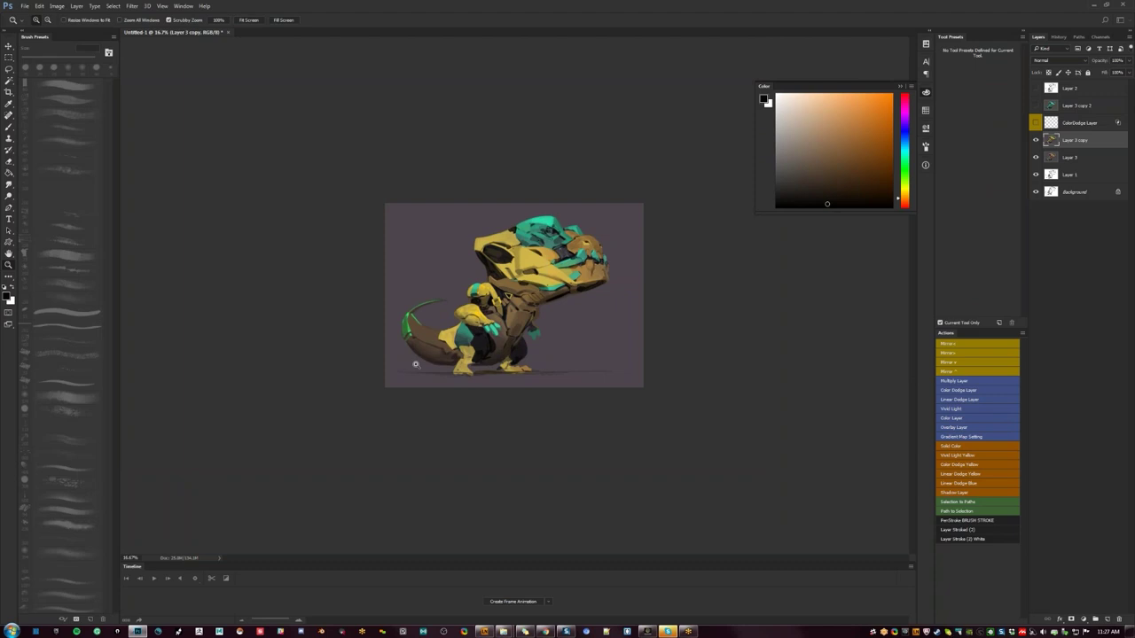
{"action": "left_click", "coordinate": [520, 314]}
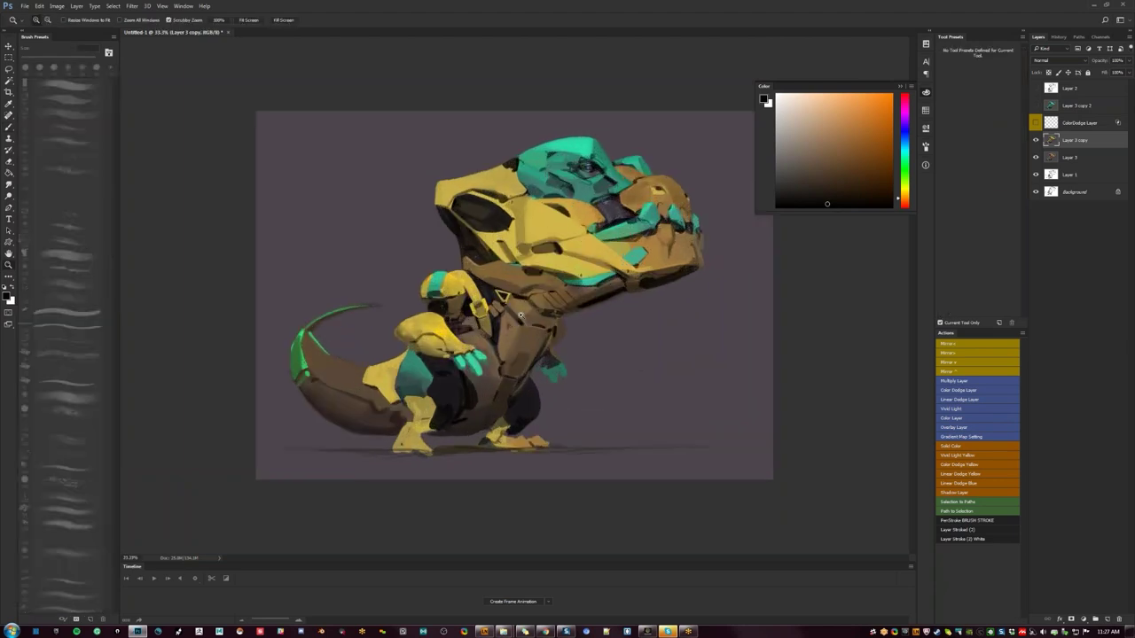
{"action": "left_click", "coordinate": [521, 315]}
{"action": "left_click", "coordinate": [520, 315]}
{"action": "key", "text": "b"}
{"action": "left_click_drag", "start_coordinate": [441, 160], "coordinate": [443, 234]}
{"action": "left_click", "coordinate": [403, 213], "text": "alt"}
{"action": "left_click", "coordinate": [404, 213], "text": "alt"}
{"action": "left_click_drag", "start_coordinate": [381, 199], "coordinate": [391, 220]}
Step: Touch up the teal head plate with sampled light teal, and refine its panel lines in black with a smaller brush
{"action": "key", "text": "z"}
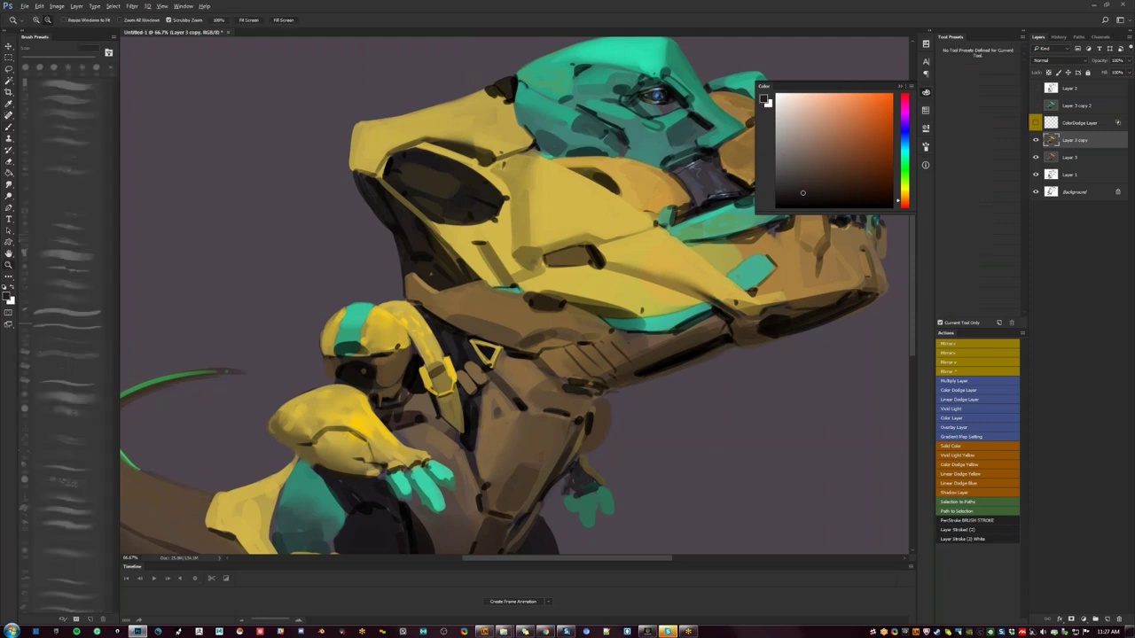
{"action": "left_click", "coordinate": [407, 273], "text": "alt"}
{"action": "left_click", "coordinate": [408, 273], "text": "alt"}
{"action": "left_click", "coordinate": [408, 273], "text": "alt"}
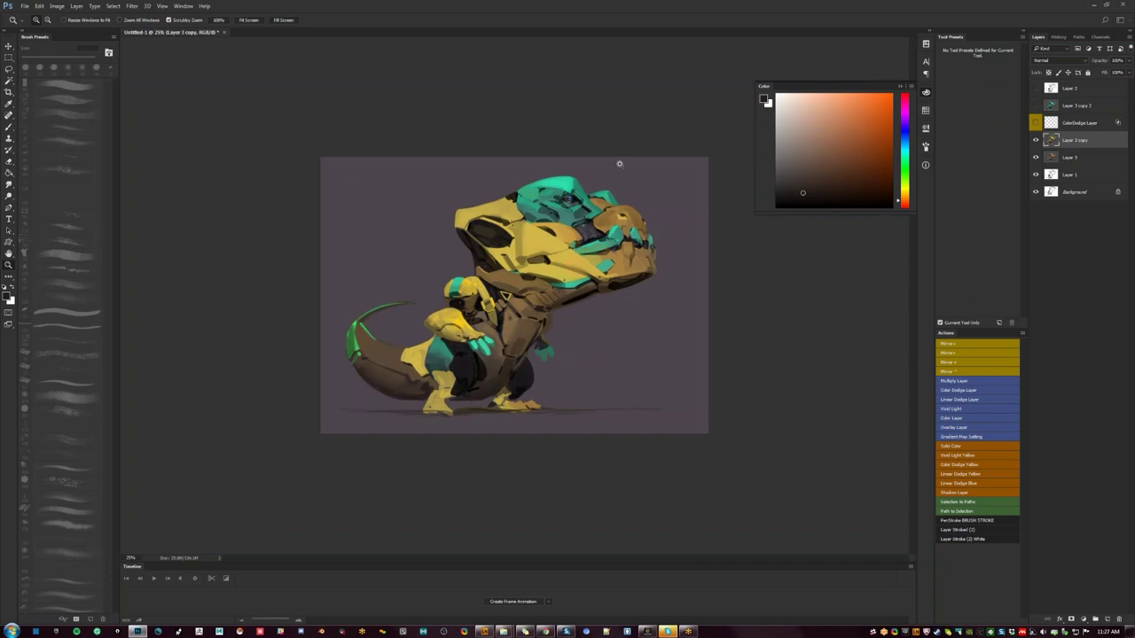
{"action": "scroll", "coordinate": [583, 188], "scroll_direction": "up", "scroll_amount": 3}
{"action": "left_click_drag", "start_coordinate": [566, 340], "coordinate": [561, 418]}
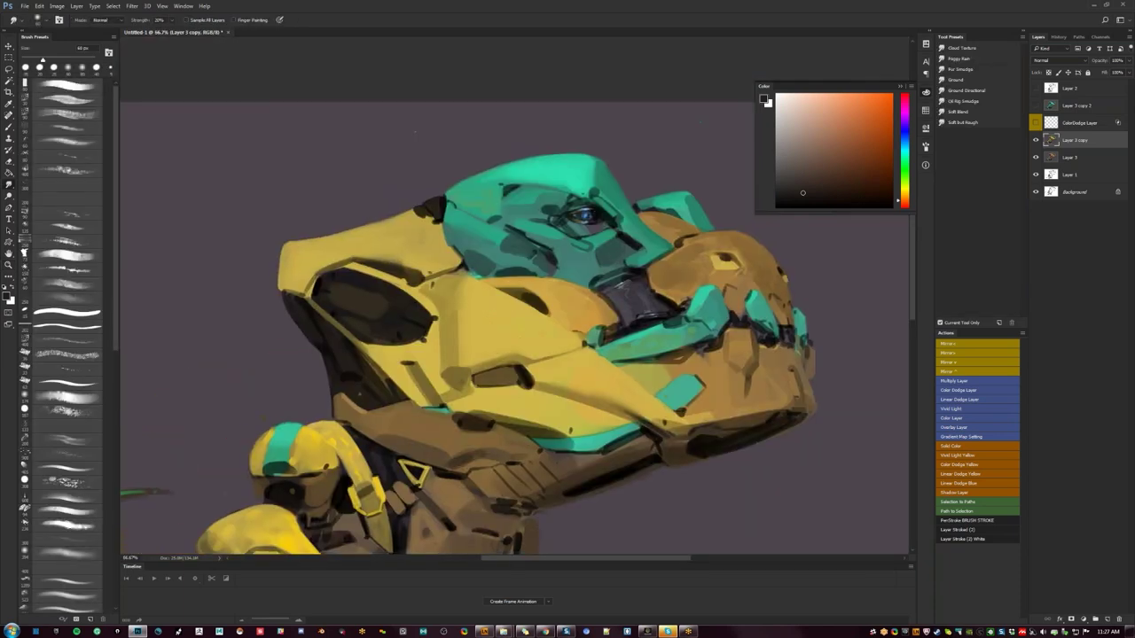
{"action": "key", "text": "b"}
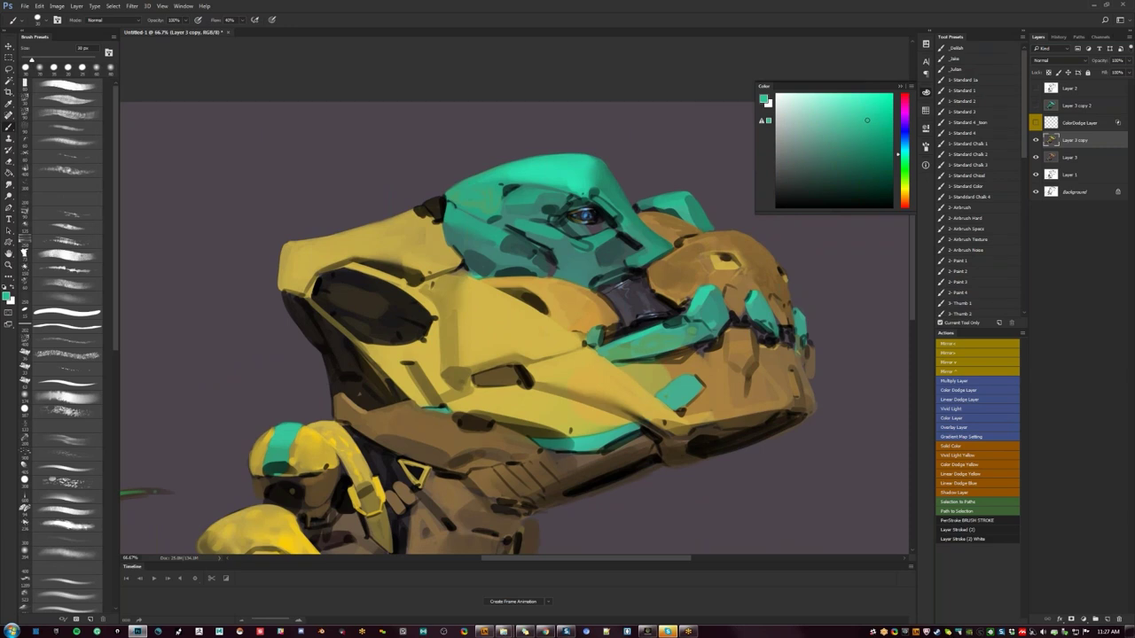
{"action": "key", "text": "bracketleft"}
{"action": "key", "text": "bracketleft"}
{"action": "key", "text": "bracketleft"}
{"action": "key", "text": "d"}
Step: Mirror the canvas, shade the teal head plate's panels with sampled dark teal and near-black, and switch to the Smudge tool for blending
{"action": "key", "text": "z"}
{"action": "left_click", "coordinate": [493, 244], "text": "alt"}
{"action": "left_click", "coordinate": [493, 244], "text": "alt"}
{"action": "left_click", "coordinate": [493, 244], "text": "alt"}
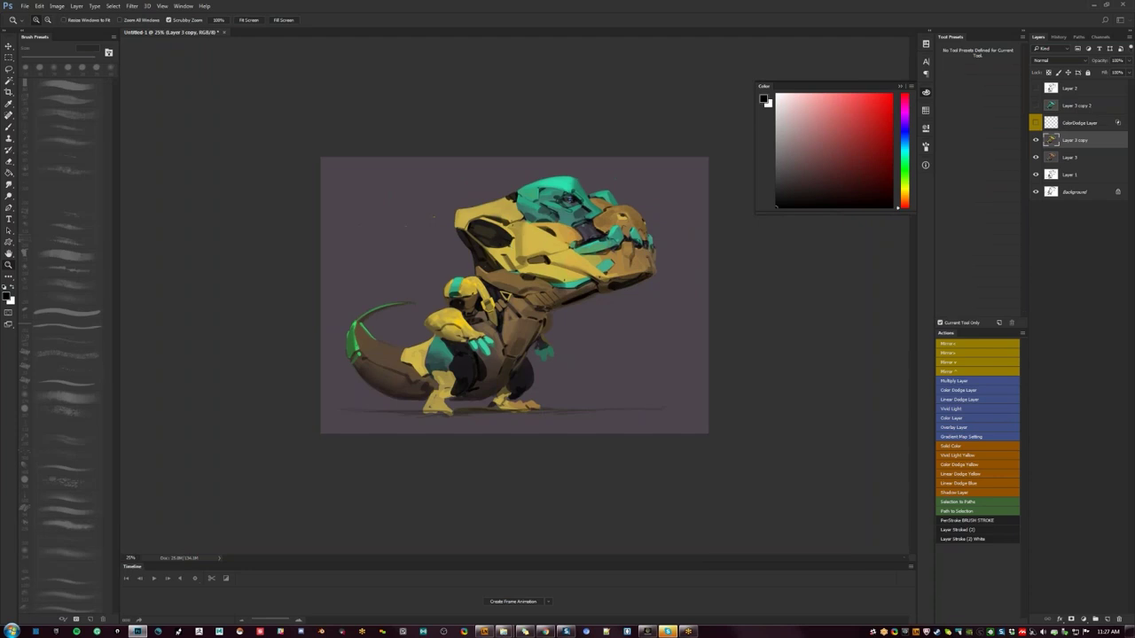
{"action": "key", "text": "F2"}
{"action": "key", "text": "z"}
{"action": "left_click", "coordinate": [503, 247]}
{"action": "left_click", "coordinate": [503, 247]}
{"action": "left_click", "coordinate": [503, 247]}
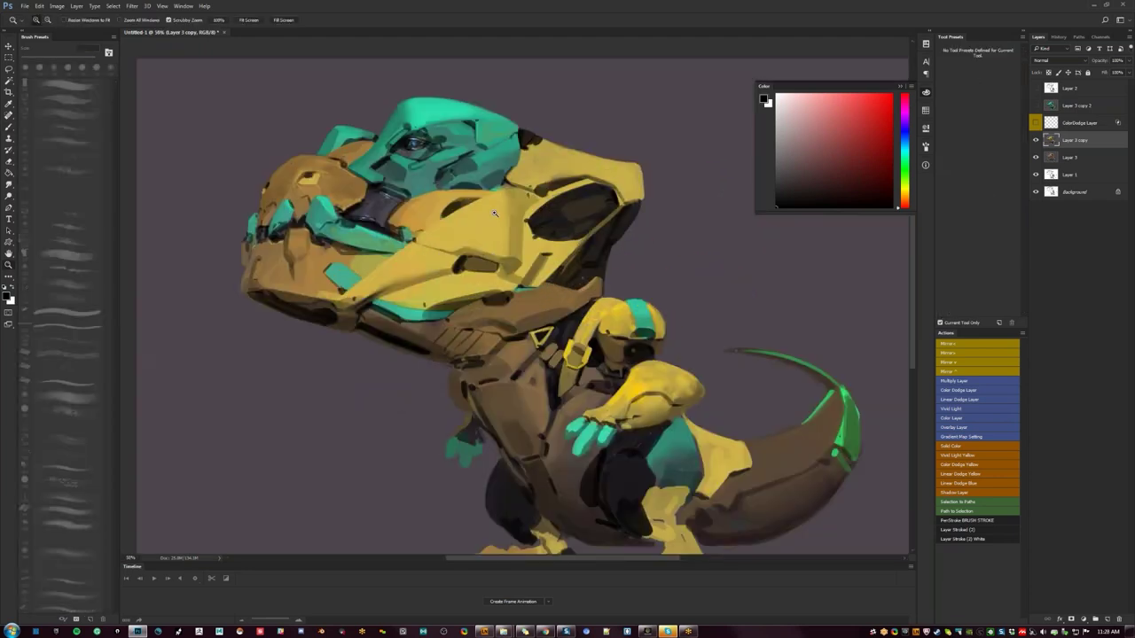
{"action": "left_click_drag", "start_coordinate": [503, 248], "coordinate": [575, 336]}
{"action": "left_click", "coordinate": [426, 236], "text": "alt"}
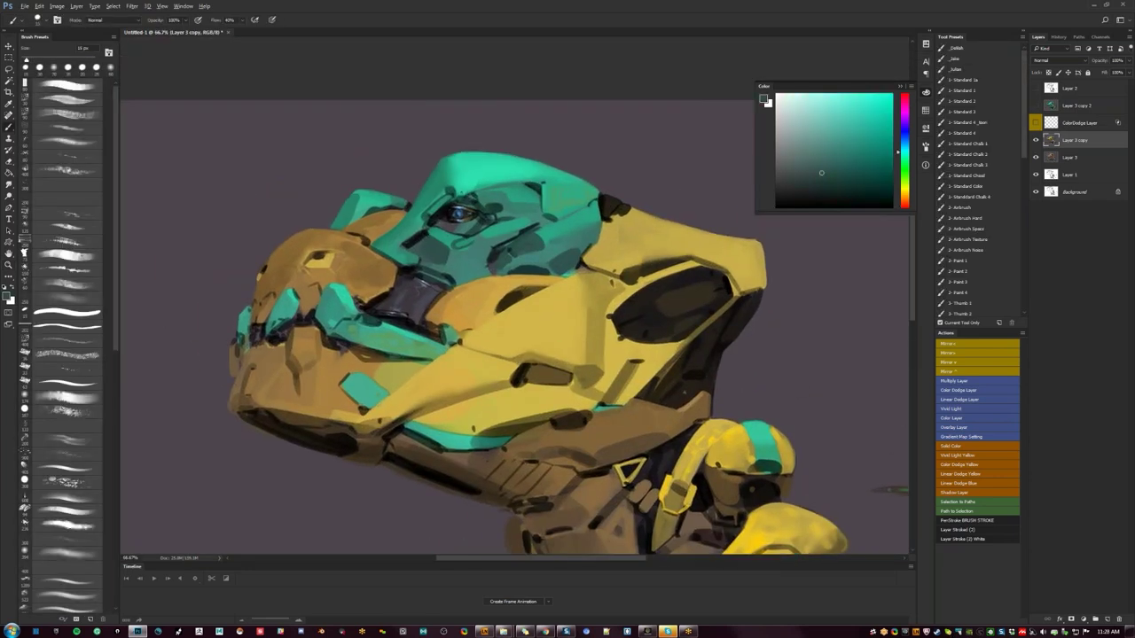
{"action": "key", "text": "z"}
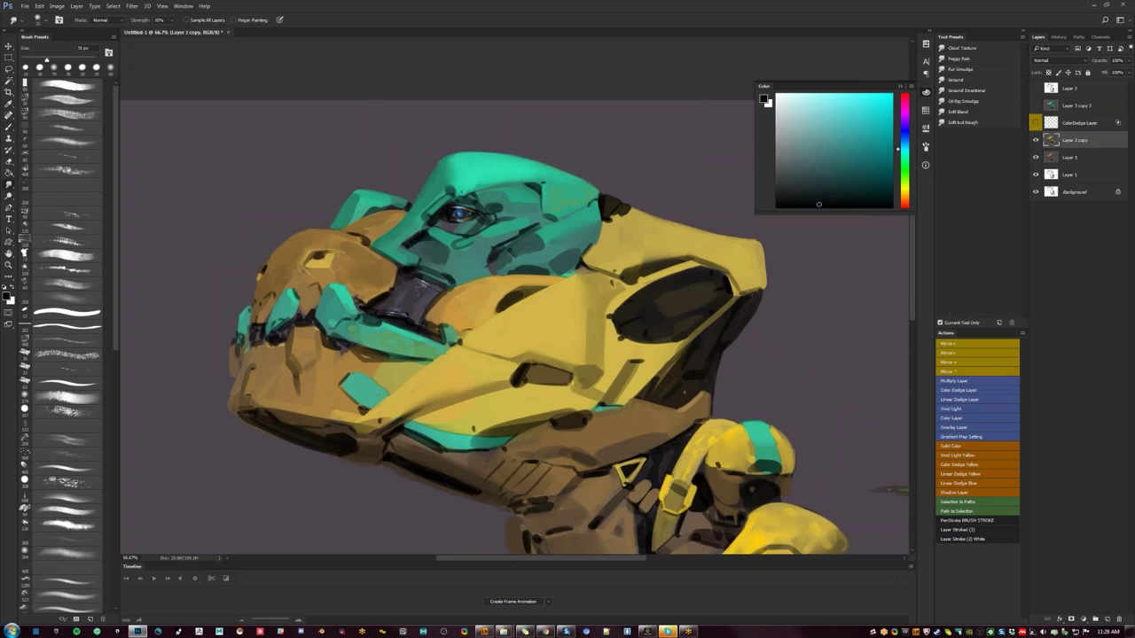
{"action": "key", "text": "ctrl+minus"}
{"action": "key", "text": "ctrl+minus"}
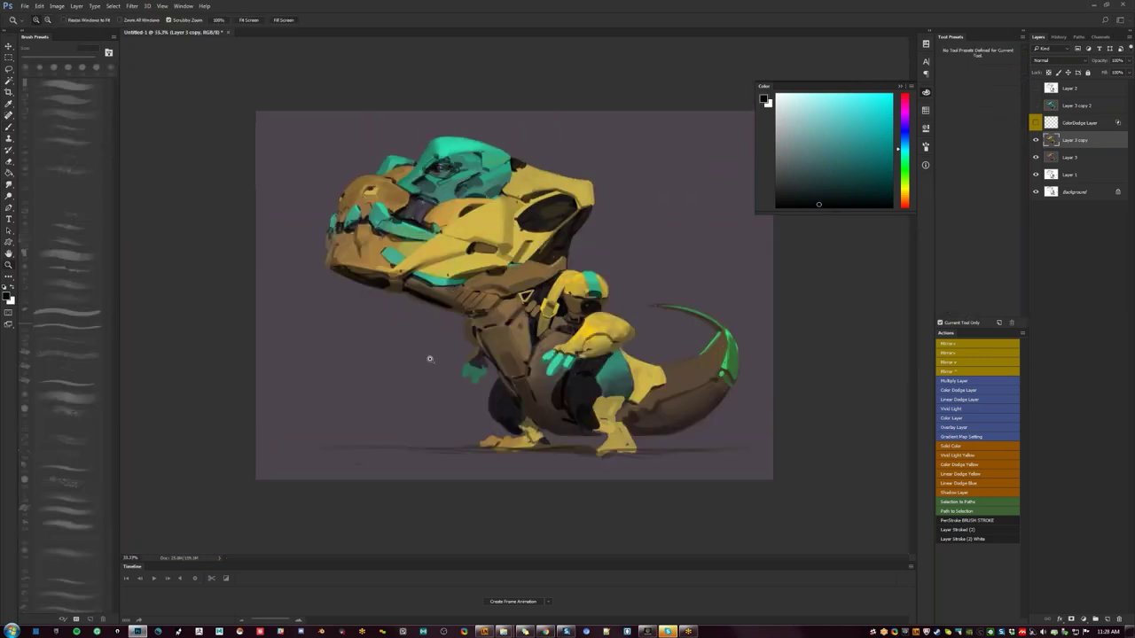
Step: Check the painting mirrored, flip it back, and switch to the Brush tool
{"action": "key", "text": "ctrl+shift+h"}
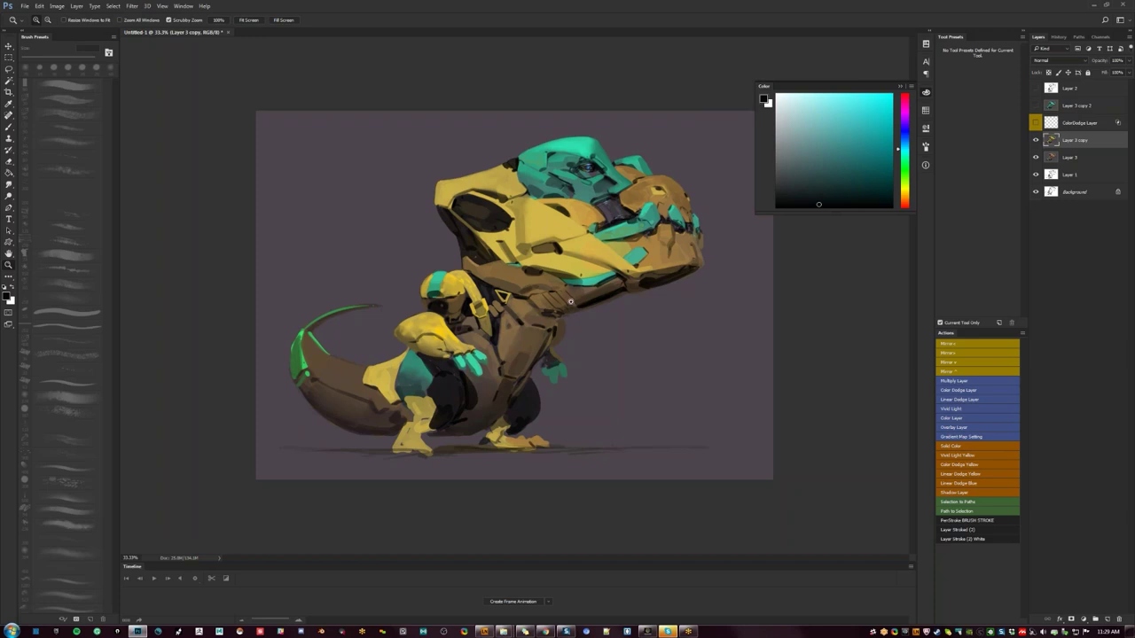
{"action": "key", "text": "ctrl+shift+h"}
{"action": "key", "text": "r"}
{"action": "key", "text": "b"}
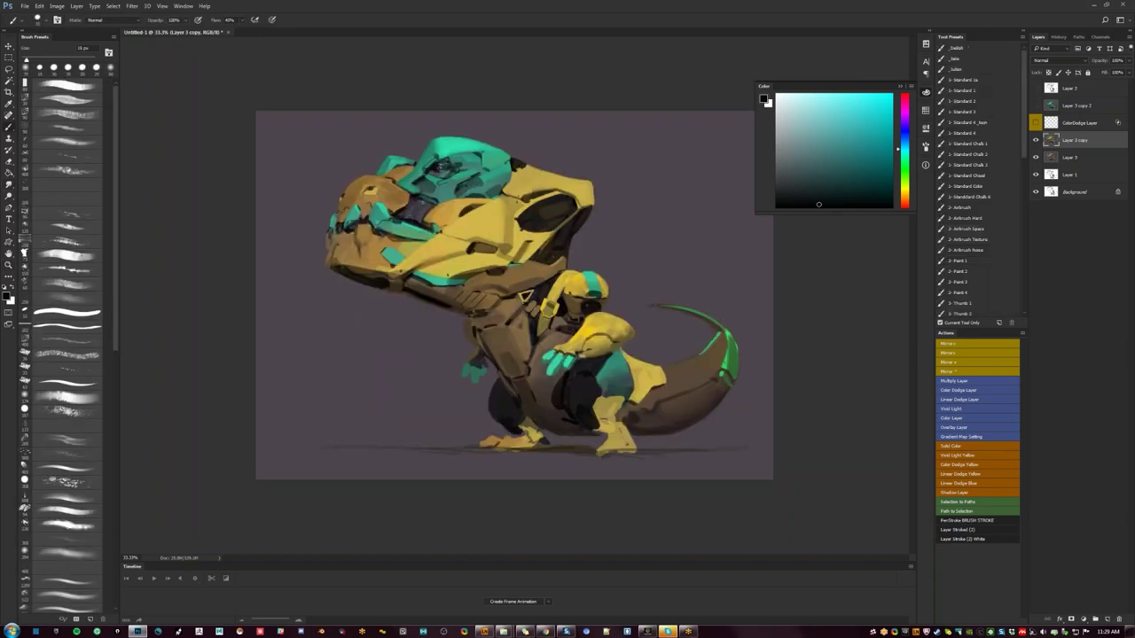
Step: Retouch the front edge of the orange cheek plate with sampled tan, and reset the foreground colour to black
{"action": "key", "text": "ctrl+plus"}
{"action": "left_click", "coordinate": [360, 161], "text": "alt"}
{"action": "key", "text": "bracketright"}
{"action": "key", "text": "bracketright"}
{"action": "key", "text": "bracketright"}
{"action": "key", "text": "bracketright"}
{"action": "key", "text": "bracketright"}
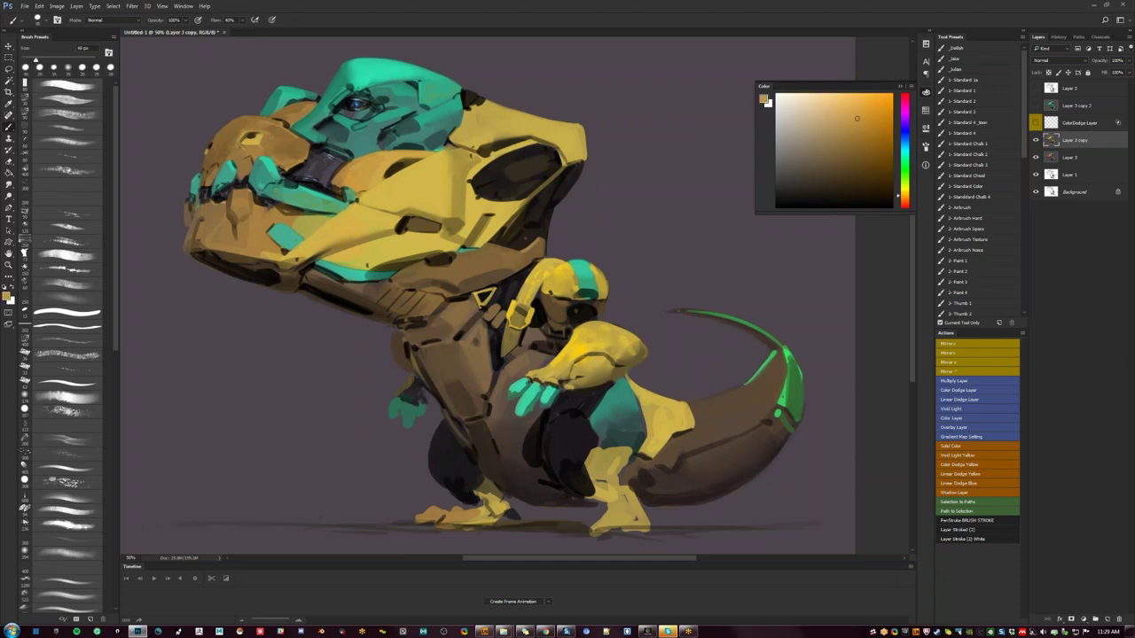
{"action": "left_click", "coordinate": [350, 177], "text": "alt"}
{"action": "key", "text": "bracketleft"}
{"action": "key", "text": "bracketleft"}
{"action": "left_click_drag", "start_coordinate": [336, 183], "coordinate": [347, 184]}
{"action": "key", "text": "d"}
{"action": "key", "text": "bracketleft"}
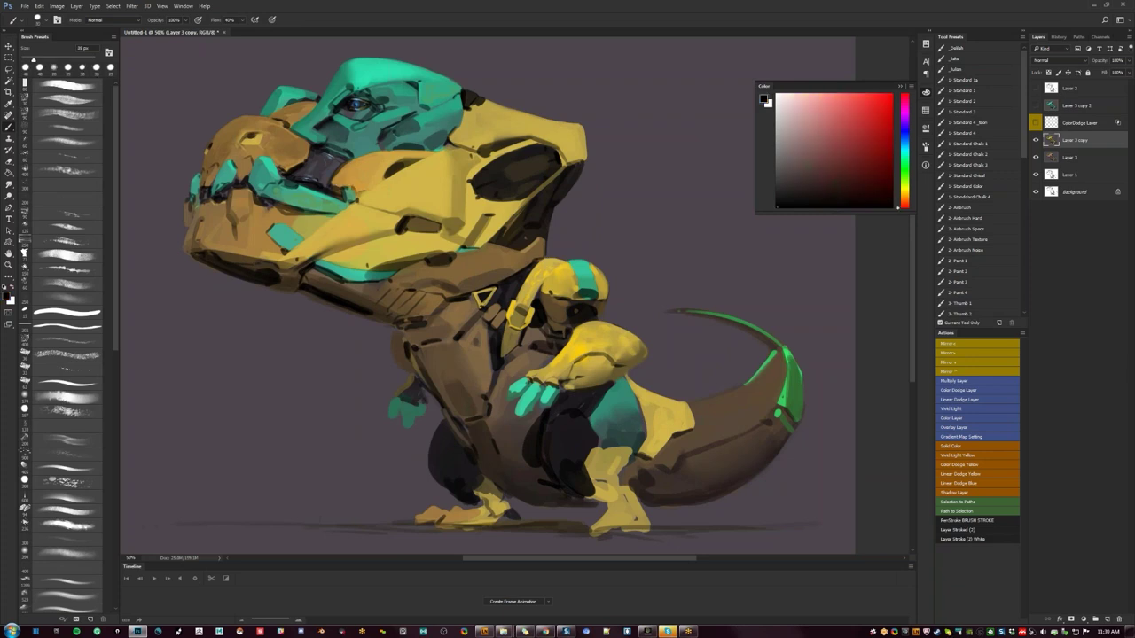
Step: Mirror the canvas and refine the snout and jaw plates with sampled tan and black, using a smaller brush
{"action": "key", "text": "ctrl+shift+h"}
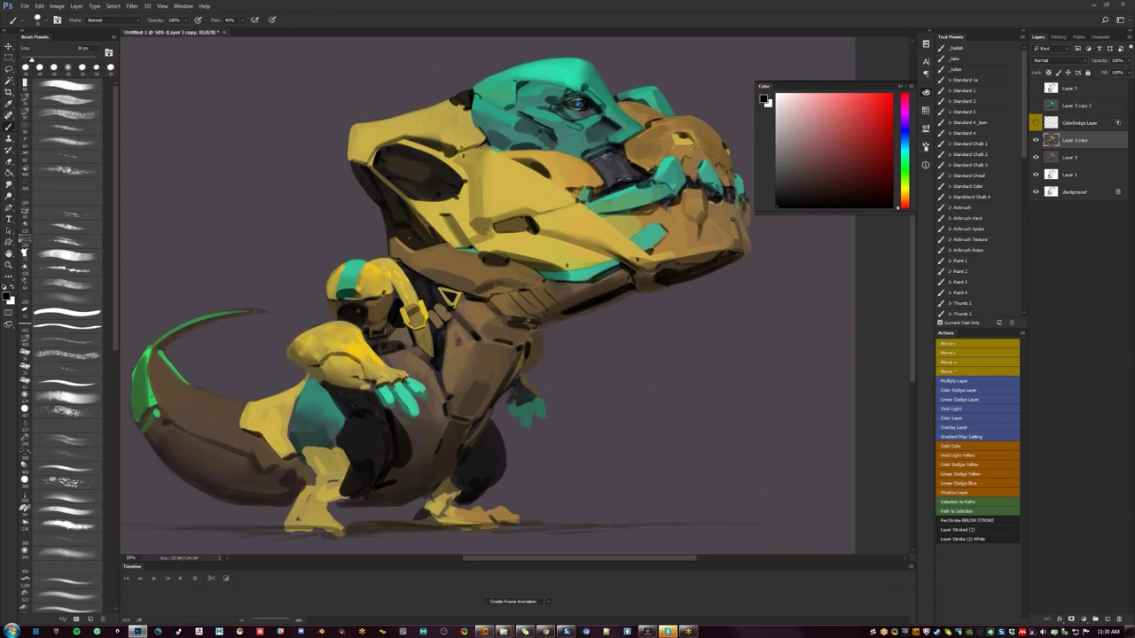
{"action": "left_click_drag", "start_coordinate": [658, 190], "coordinate": [569, 220]}
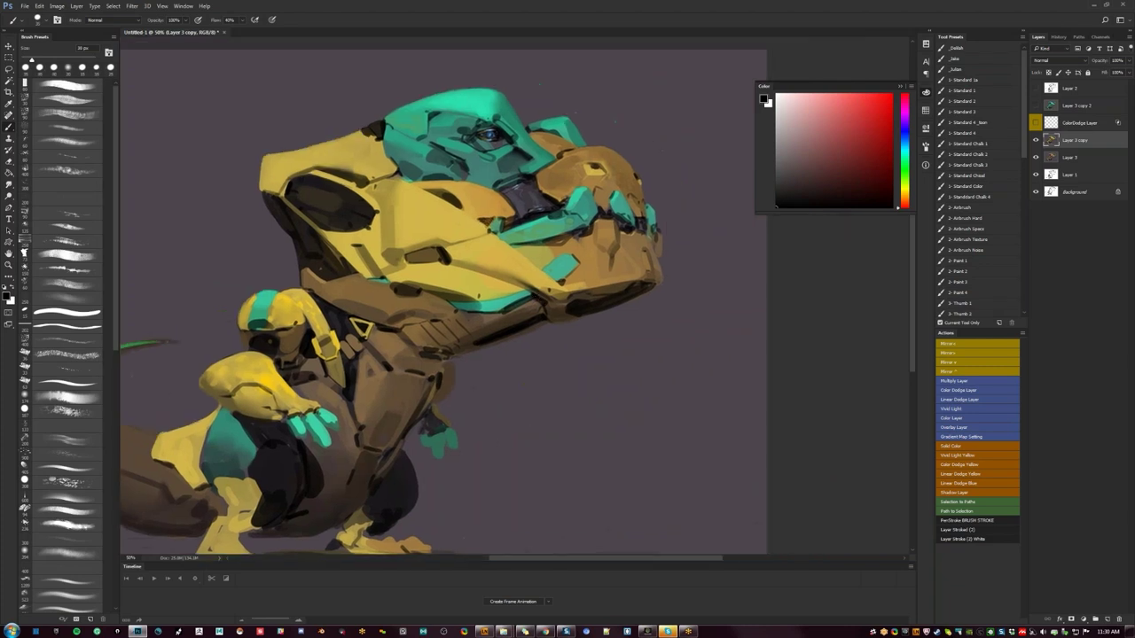
{"action": "left_click", "coordinate": [607, 175], "text": "alt"}
{"action": "key", "text": "comma"}
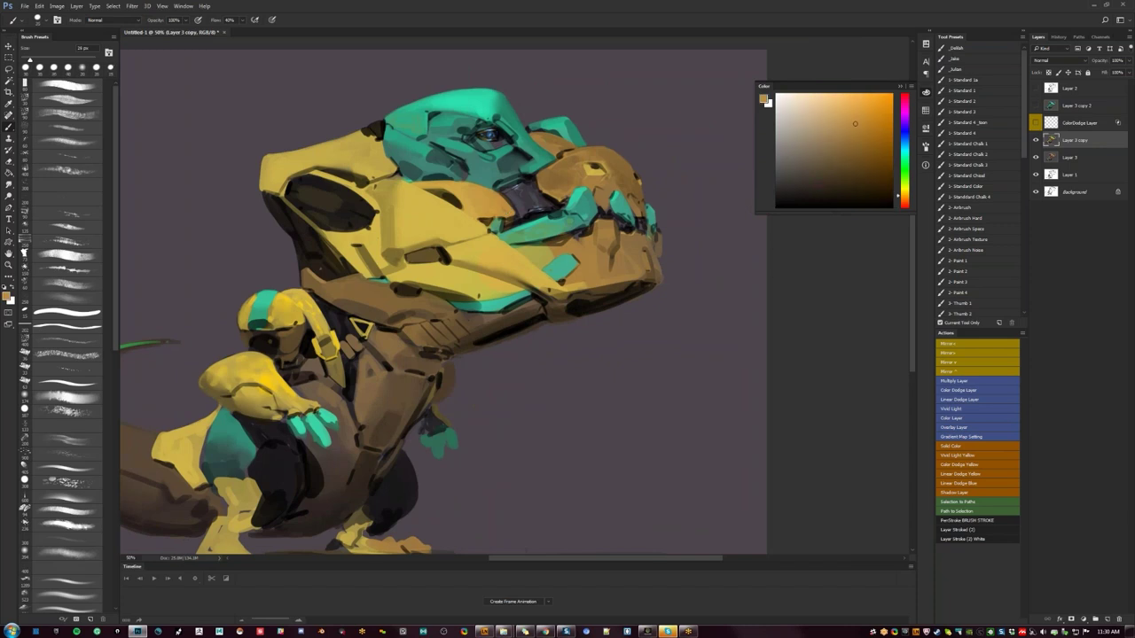
{"action": "key", "text": "bracketleft"}
{"action": "key", "text": "bracketleft"}
{"action": "key", "text": "d"}
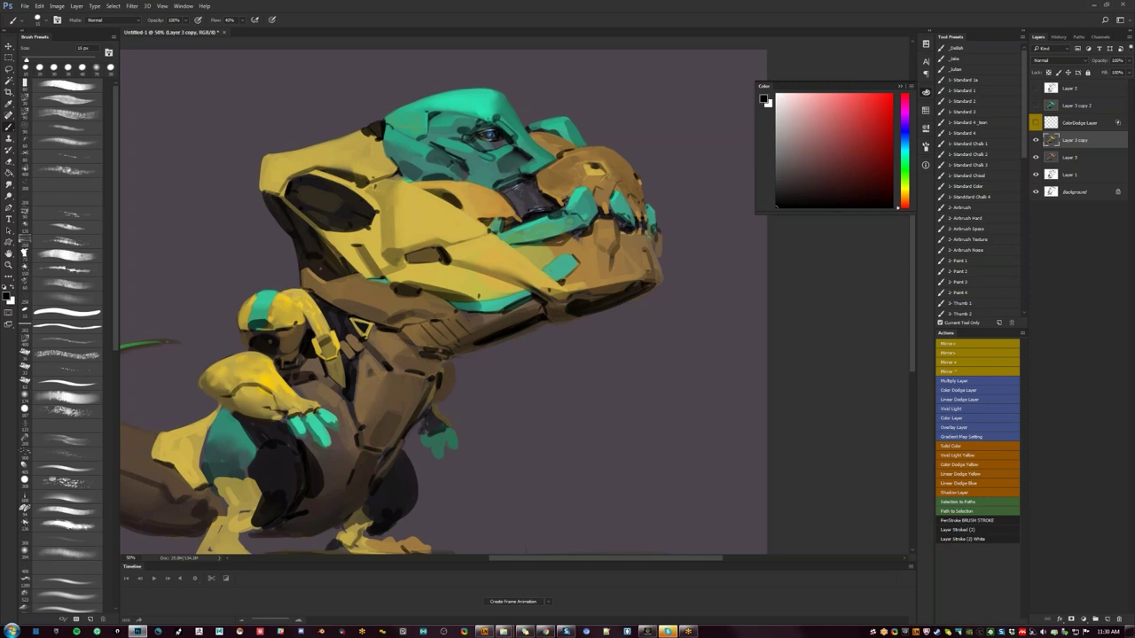
Step: Paint a small rounded form at the back of the neck collar with sampled brown
{"action": "left_click_drag", "start_coordinate": [473, 312], "coordinate": [578, 292]}
{"action": "left_click", "coordinate": [414, 251], "text": "alt"}
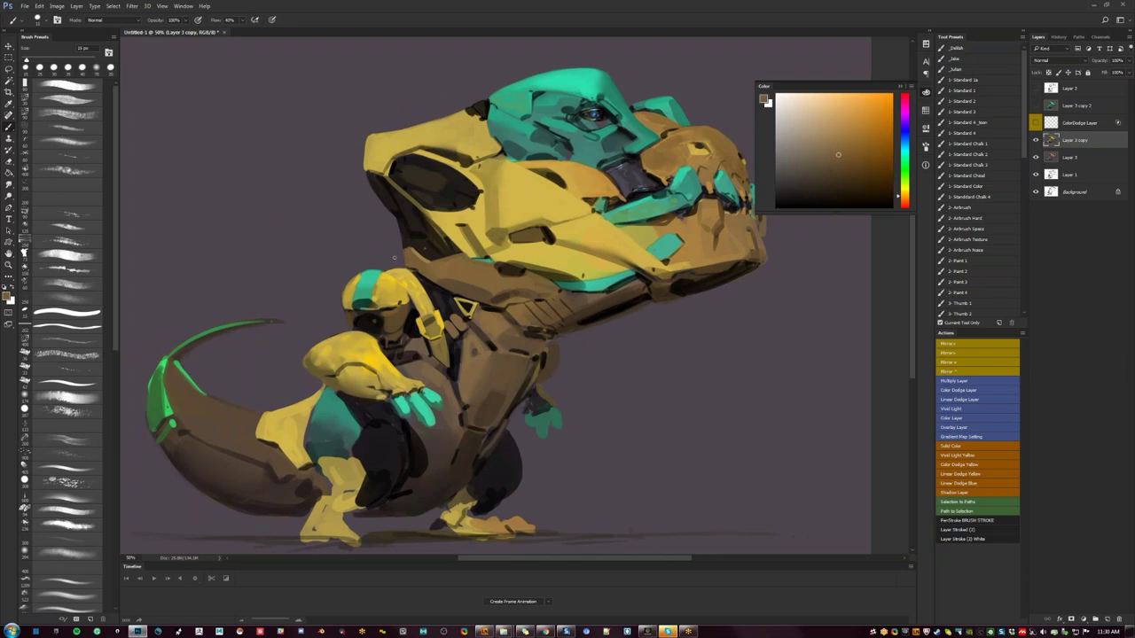
{"action": "mouse_move", "coordinate": [394, 264]}
{"action": "left_mouse_down"}
{"action": "mouse_move", "coordinate": [408, 266]}
{"action": "mouse_move", "coordinate": [355, 266]}
{"action": "left_mouse_up"}
{"action": "key", "text": "z"}
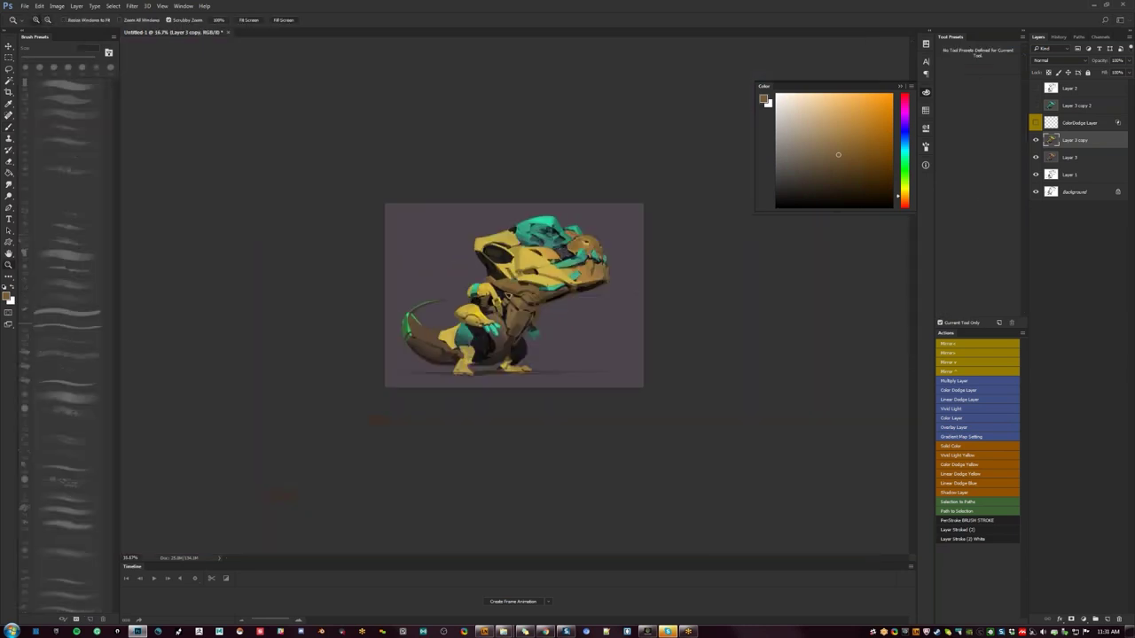
Step: Flip the canvas back and sample dark brown from the shadow beneath the back of the yellow crest
{"action": "key", "text": "ctrl+shift+h"}
{"action": "key", "text": "ctrl+space"}
{"action": "double_click", "coordinate": [555, 295]}
{"action": "left_click", "coordinate": [555, 295]}
{"action": "key", "text": "d"}
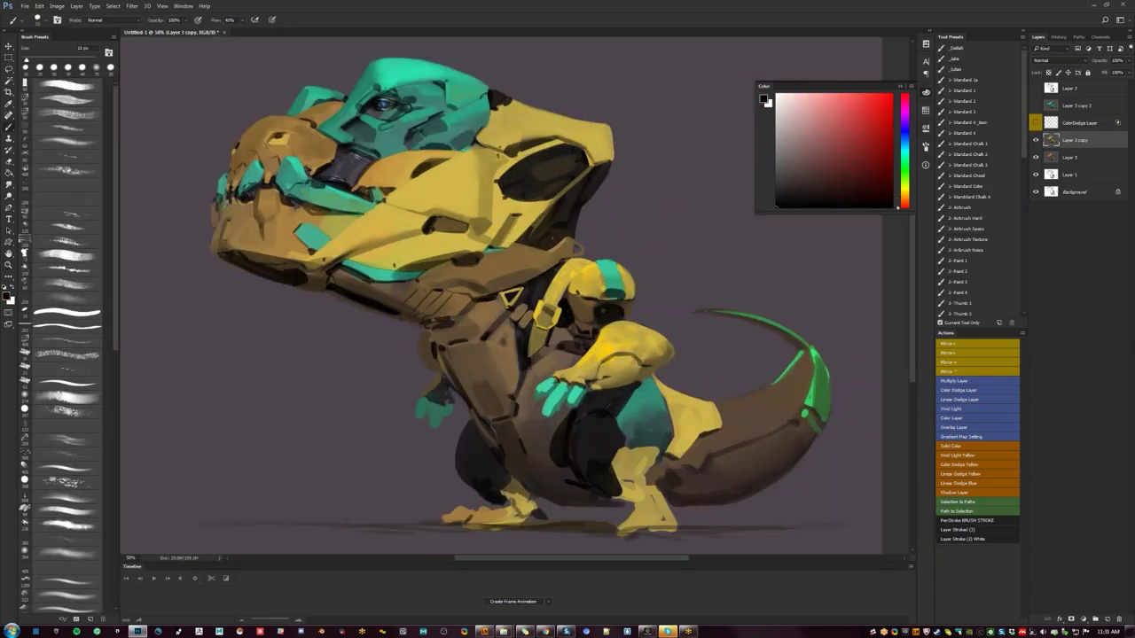
{"action": "left_click", "coordinate": [553, 238], "text": "alt"}
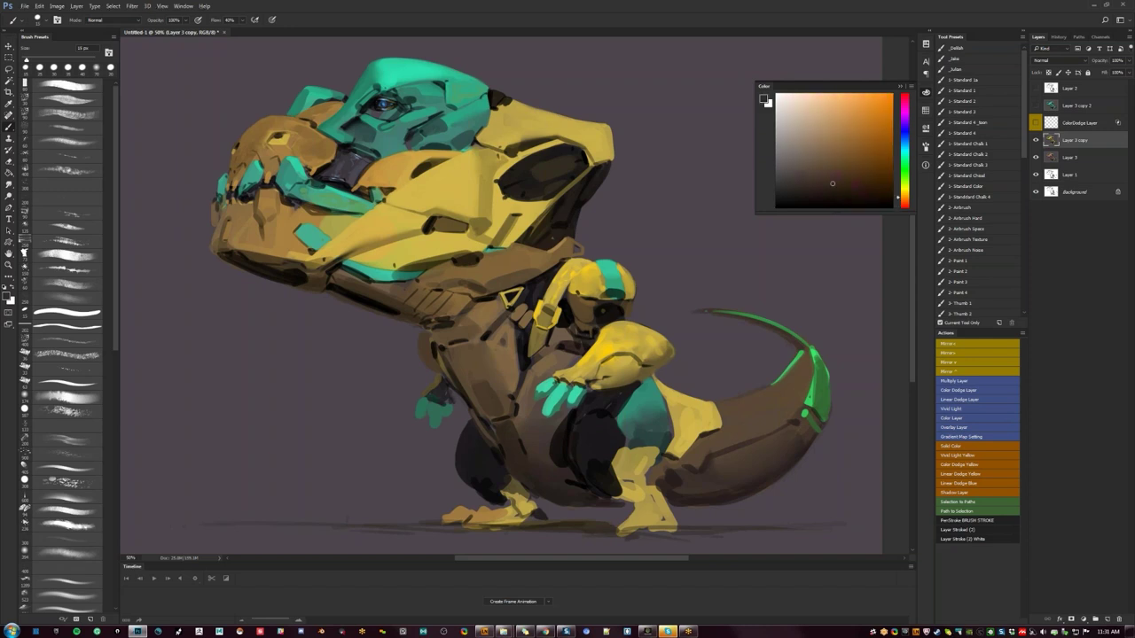
Step: Retouch the far shoulder behind the chest with sampled brown and a much larger brush
{"action": "left_click", "coordinate": [433, 339], "text": "alt"}
{"action": "left_click", "coordinate": [433, 339], "text": "alt"}
{"action": "key", "text": "]"}
{"action": "key", "text": "]"}
{"action": "key", "text": "]"}
{"action": "key", "text": "]"}
{"action": "key", "text": "]"}
{"action": "key", "text": "]"}
{"action": "key", "text": "]"}
{"action": "key", "text": "]"}
{"action": "key", "text": "]"}
{"action": "key", "text": "]"}
{"action": "key", "text": "]"}
{"action": "key", "text": "]"}
{"action": "left_click_drag", "start_coordinate": [432, 344], "coordinate": [434, 367]}
Step: Check the overall silhouette zoomed out, in both mirrored and normal orientation
{"action": "key", "text": "ctrl+space"}
{"action": "left_click", "coordinate": [541, 400], "text": "alt"}
{"action": "left_click", "coordinate": [541, 399], "text": "alt"}
{"action": "key", "text": "ctrl+shift+h"}
{"action": "key", "text": "ctrl+shift+h"}
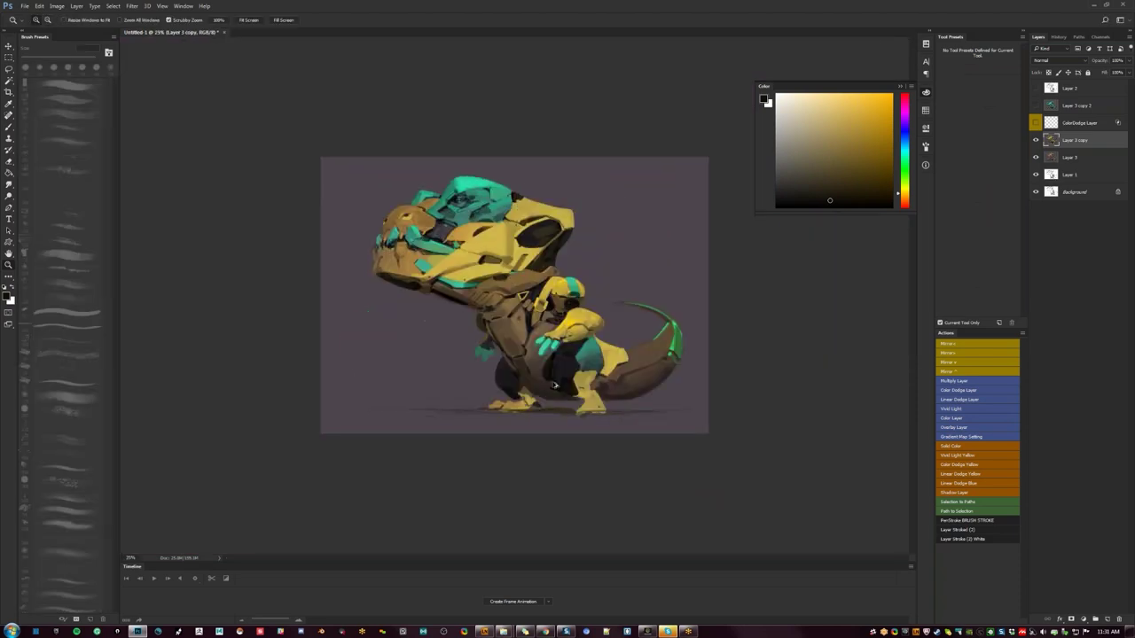
Step: Mirror the canvas and repaint the near lower leg and foot with sampled orange-tan in full-screen view
{"action": "key", "text": "b"}
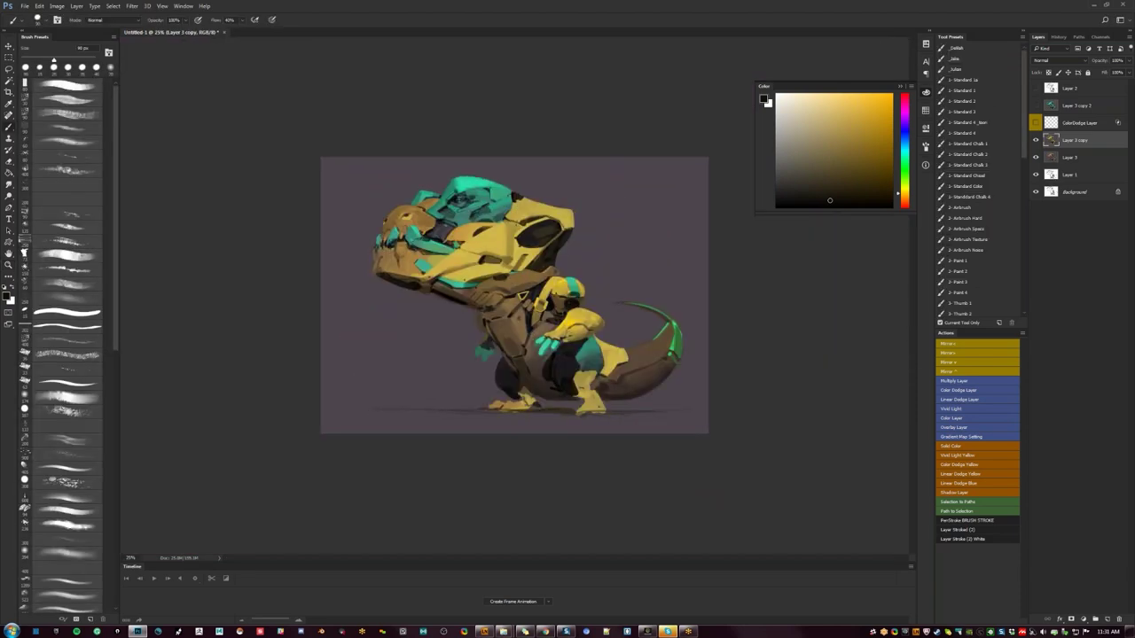
{"action": "key", "text": "ctrl+plus"}
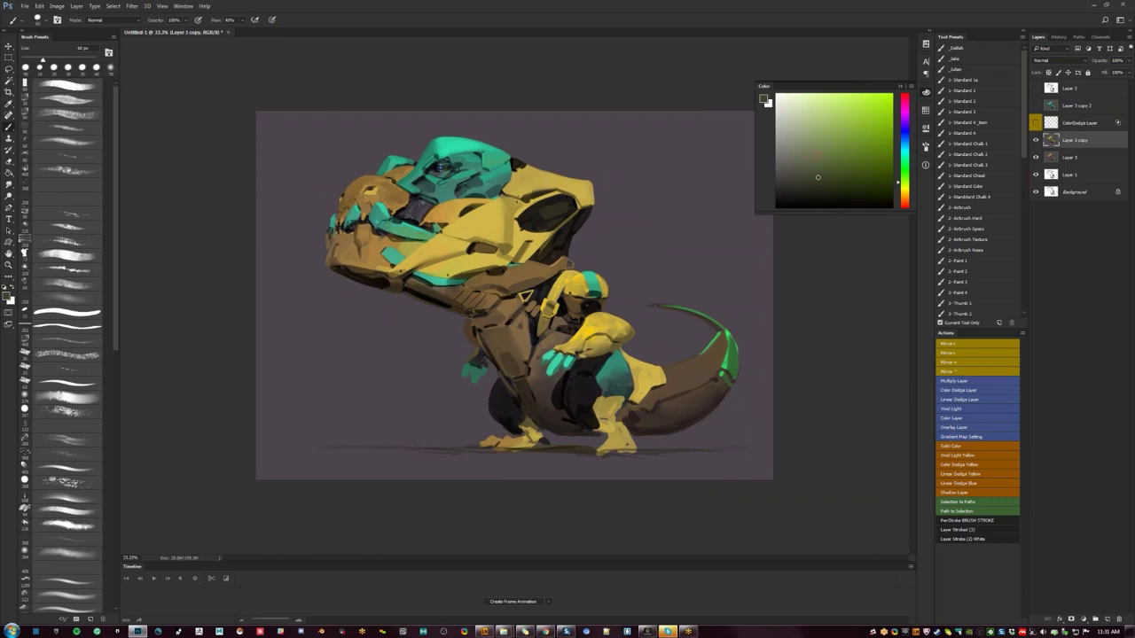
{"action": "key", "text": "F1"}
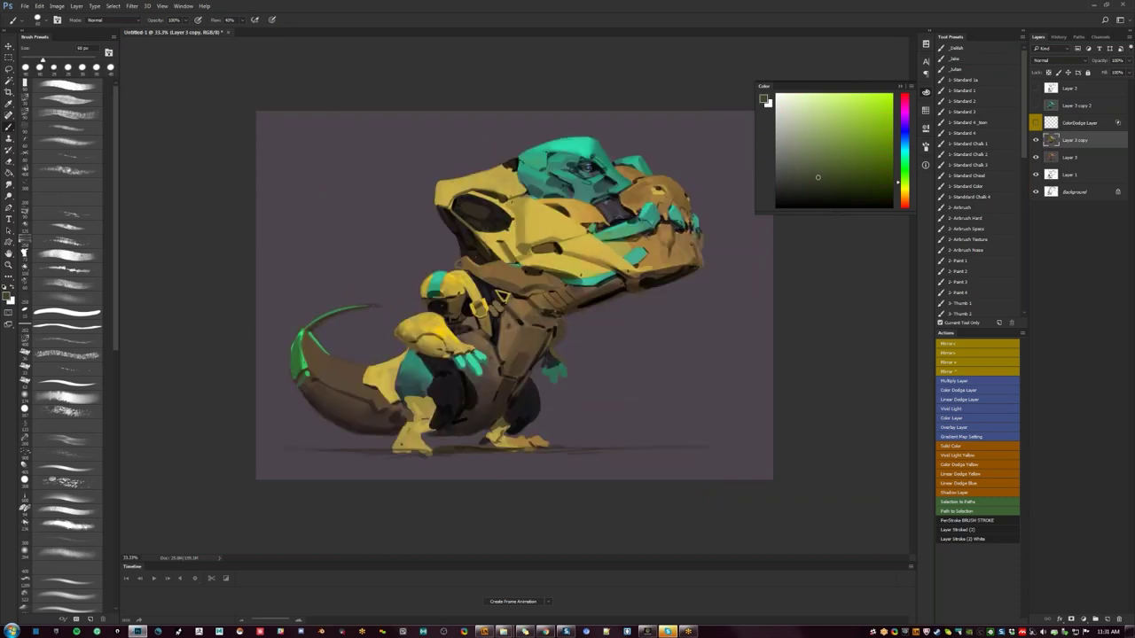
{"action": "key", "text": "f"}
{"action": "key", "text": "f"}
{"action": "key", "text": "f"}
{"action": "left_click_drag", "start_coordinate": [701, 386], "coordinate": [629, 367]}
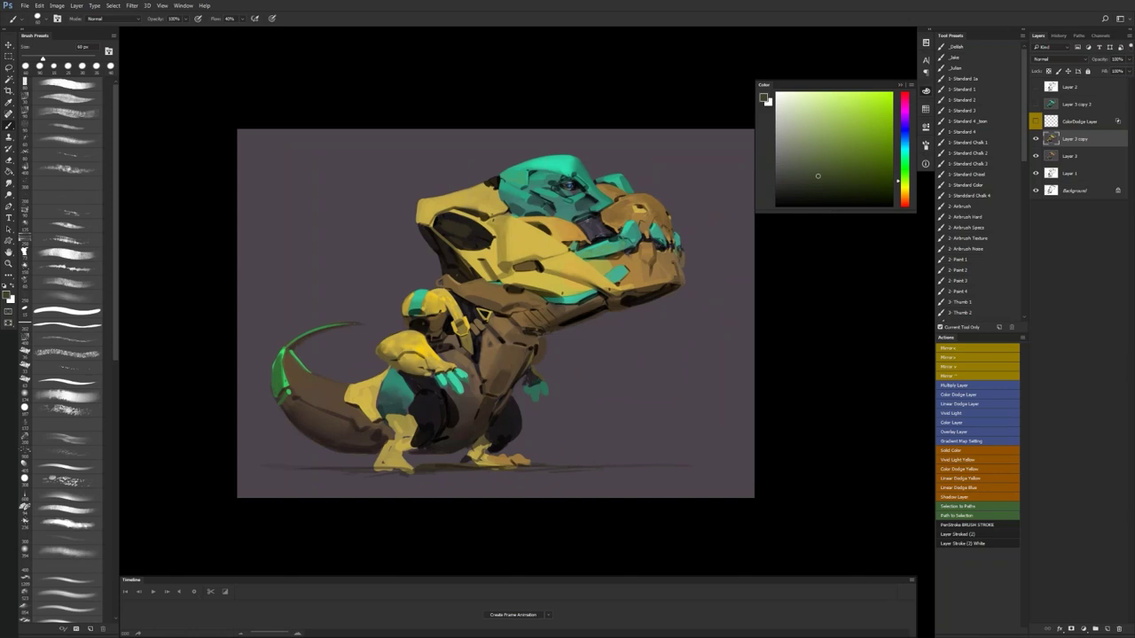
{"action": "left_click", "coordinate": [654, 270], "text": "alt"}
{"action": "mouse_move", "coordinate": [382, 456]}
{"action": "left_mouse_down"}
{"action": "mouse_move", "coordinate": [407, 464]}
{"action": "mouse_move", "coordinate": [397, 454]}
{"action": "mouse_move", "coordinate": [412, 448]}
{"action": "mouse_move", "coordinate": [385, 426]}
{"action": "mouse_move", "coordinate": [384, 439]}
{"action": "left_mouse_up"}
{"action": "key", "text": "d"}
{"action": "key", "text": "z"}
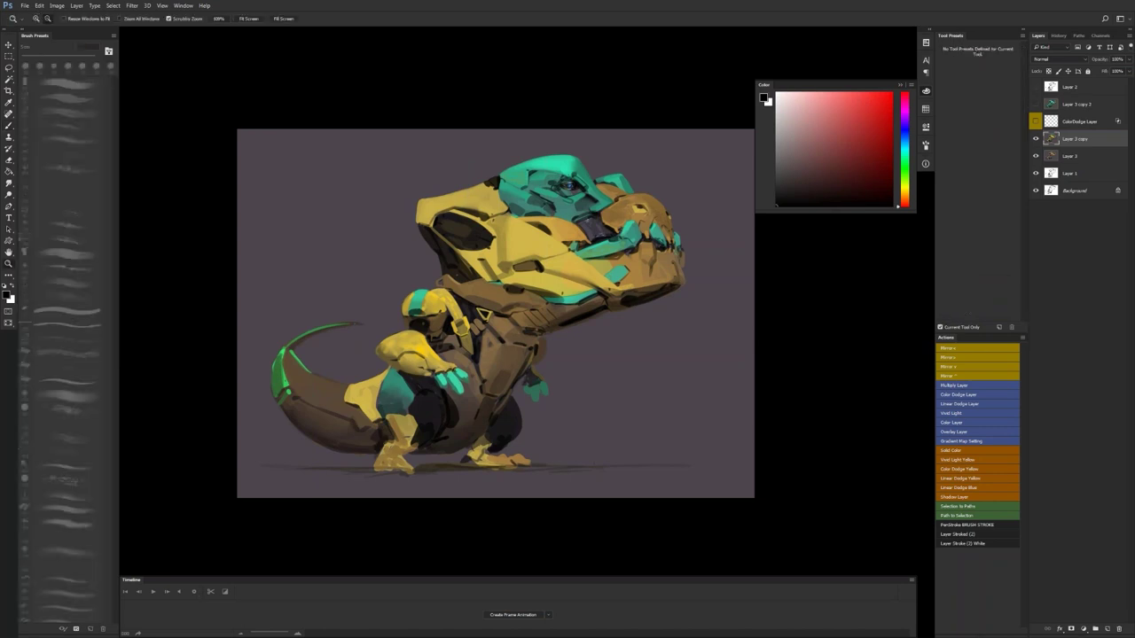
Step: Stamp all visible layers into a new merged layer above Layer 3 copy
{"action": "left_click", "coordinate": [631, 416], "text": "alt"}
{"action": "key", "text": "ctrl+alt+shift+e"}
{"action": "key", "text": "b"}
{"action": "key", "text": "z"}
Step: Examine the whole creature in full-screen view with the interface hidden
{"action": "left_click", "coordinate": [613, 339]}
{"action": "left_click", "coordinate": [614, 338]}
{"action": "left_click", "coordinate": [618, 339]}
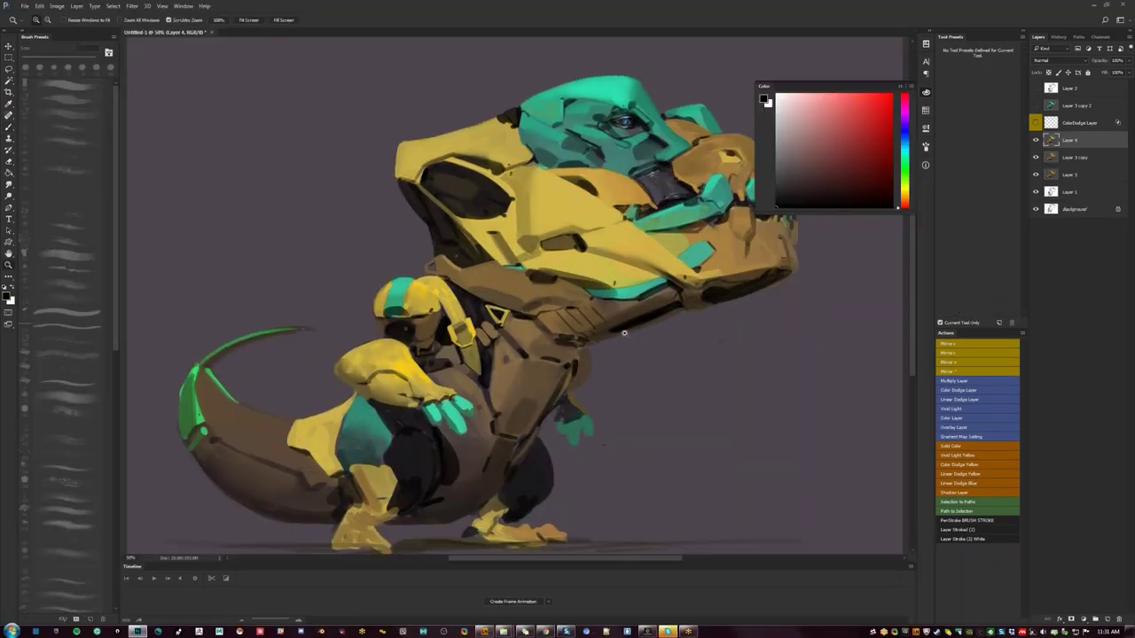
{"action": "left_click", "coordinate": [618, 343]}
{"action": "left_click", "coordinate": [619, 350], "text": "alt"}
{"action": "key", "text": "Tab"}
{"action": "key", "text": "f"}
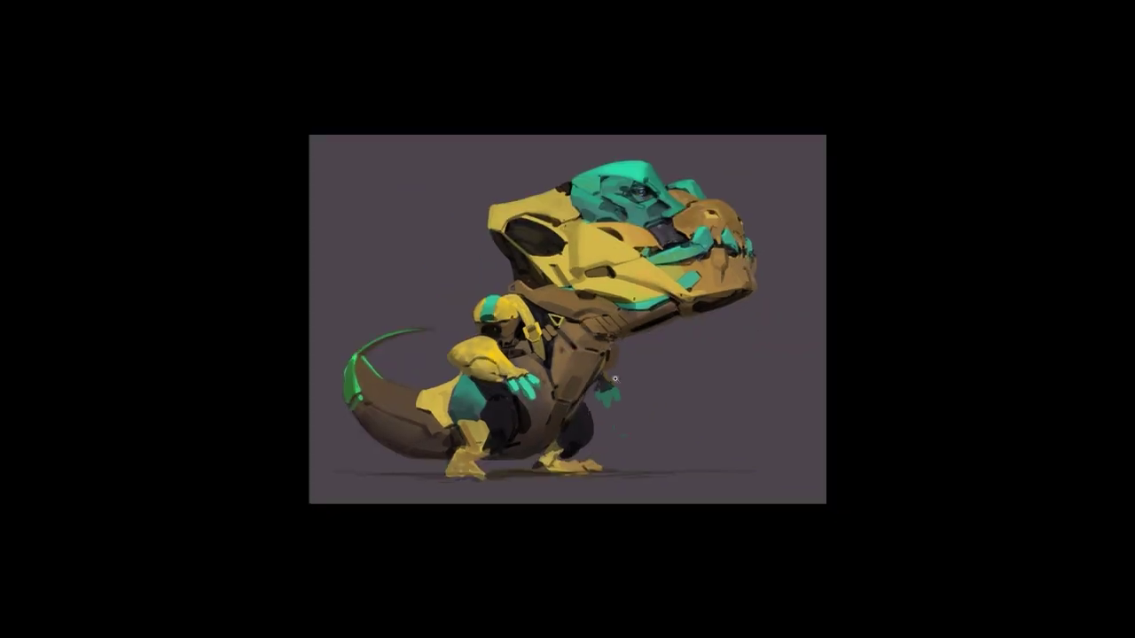
{"action": "key", "text": "f"}
{"action": "key", "text": "Tab"}
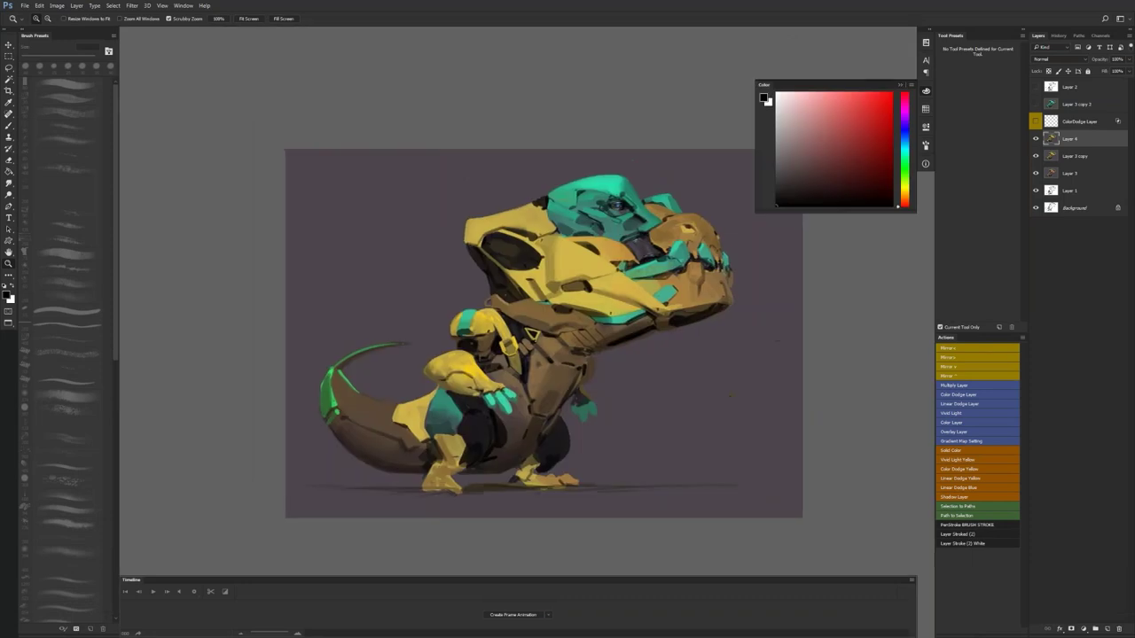
{"action": "key", "text": "f"}
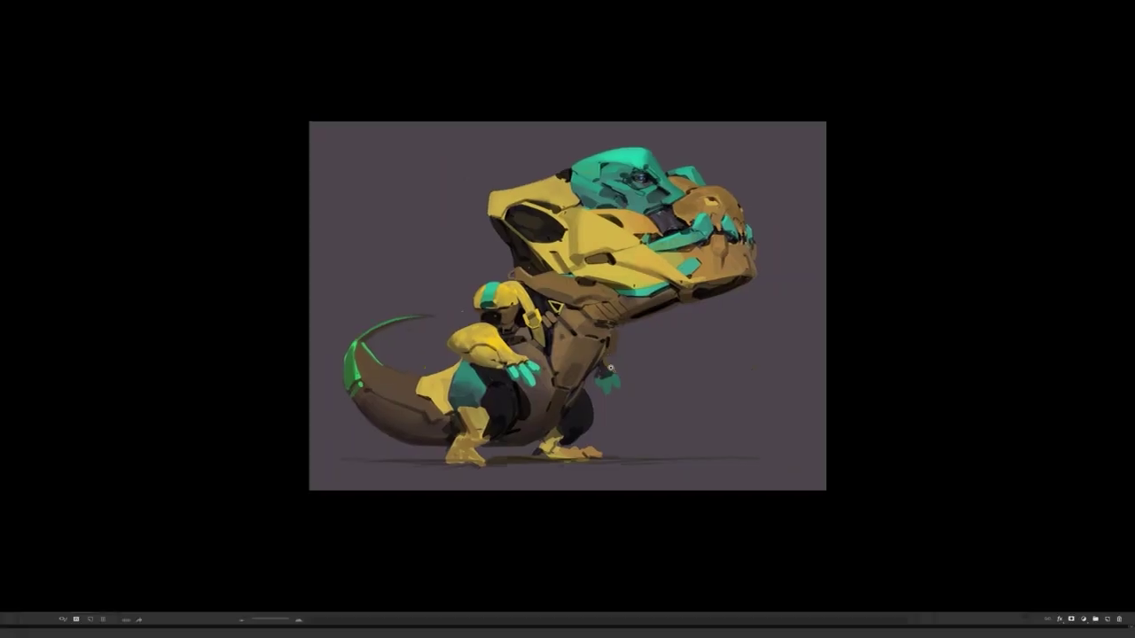
Step: Try resizing the image to 128 pixels wide with Nearest Neighbor resampling, inspect the pixelated look, and undo it
{"action": "key", "text": "Tab"}
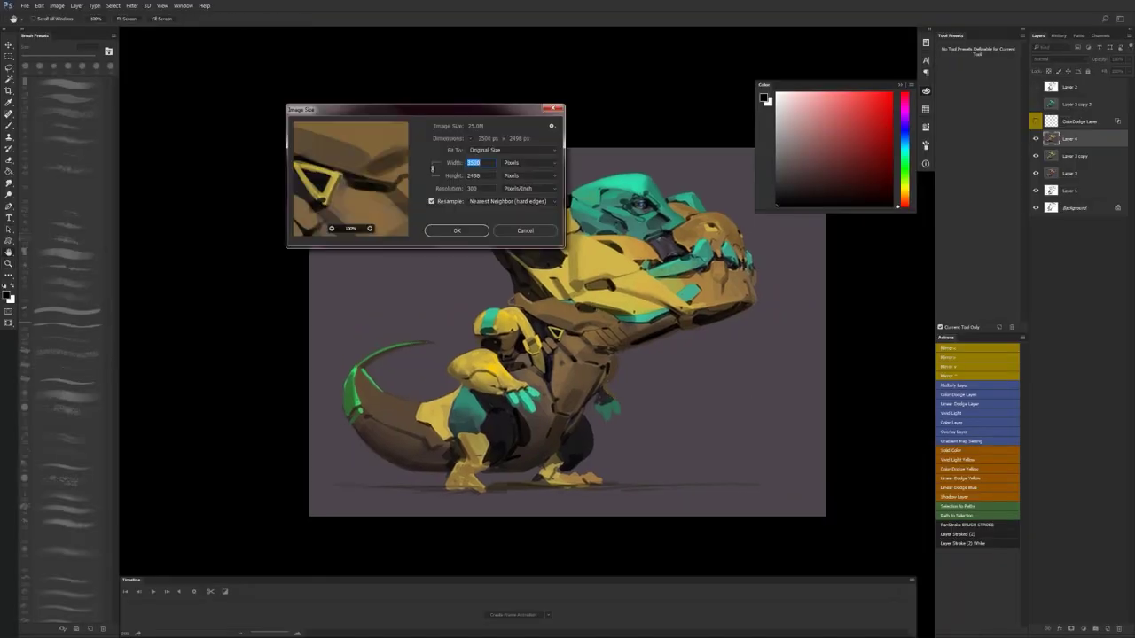
{"action": "type", "text": "128"}
{"action": "key", "text": "Return"}
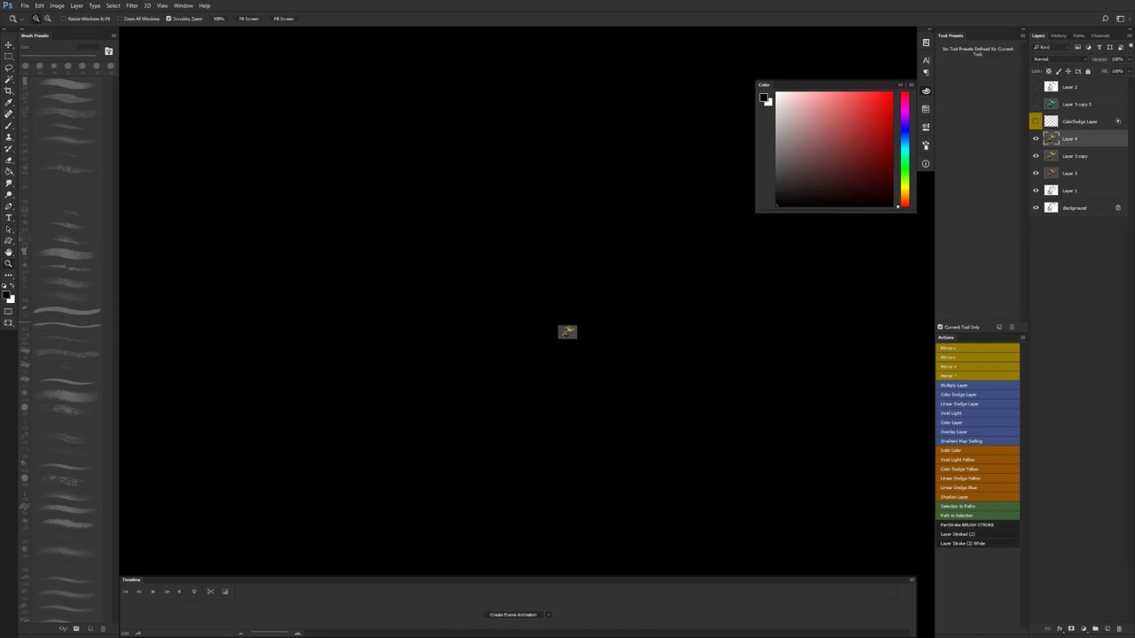
{"action": "scroll", "coordinate": [580, 335], "scroll_direction": "up", "scroll_amount": 9}
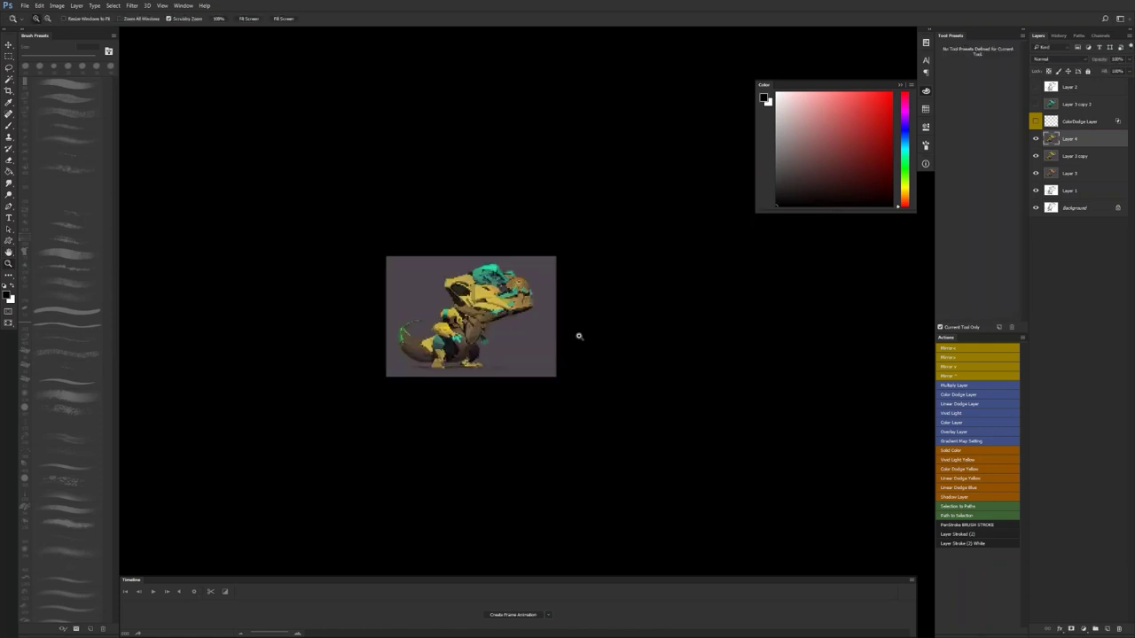
{"action": "left_click_drag", "start_coordinate": [532, 325], "coordinate": [666, 315]}
{"action": "key", "text": "ctrl+z"}
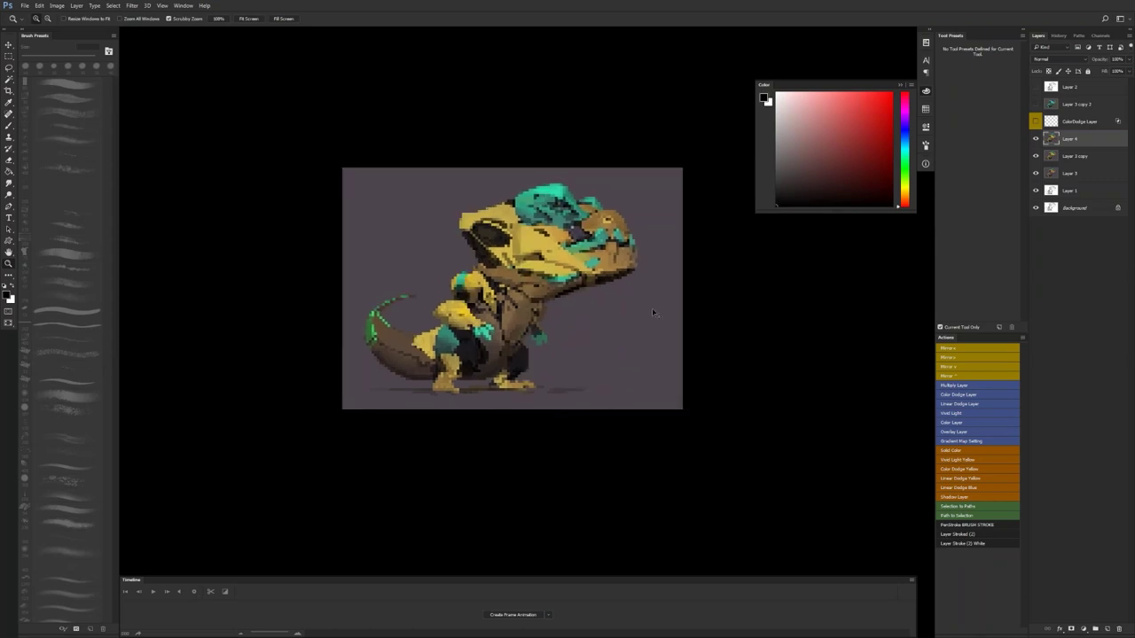
Step: Try a 256-pixel image width, inspect the pixelated creature up close, and undo the resize
{"action": "key", "text": "ctrl+alt+i"}
{"action": "type", "text": "250"}
{"action": "key", "text": "Return"}
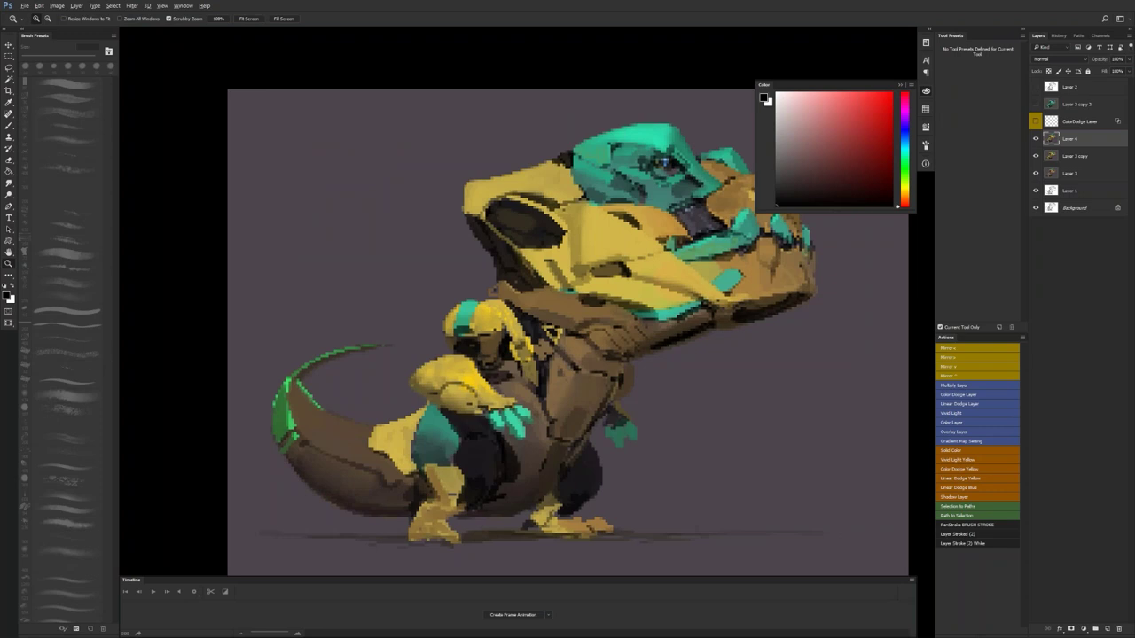
{"action": "scroll", "coordinate": [647, 274], "scroll_direction": "down", "scroll_amount": 4}
{"action": "scroll", "coordinate": [647, 274], "scroll_direction": "up", "scroll_amount": 3}
{"action": "left_click_drag", "start_coordinate": [700, 376], "coordinate": [604, 381]}
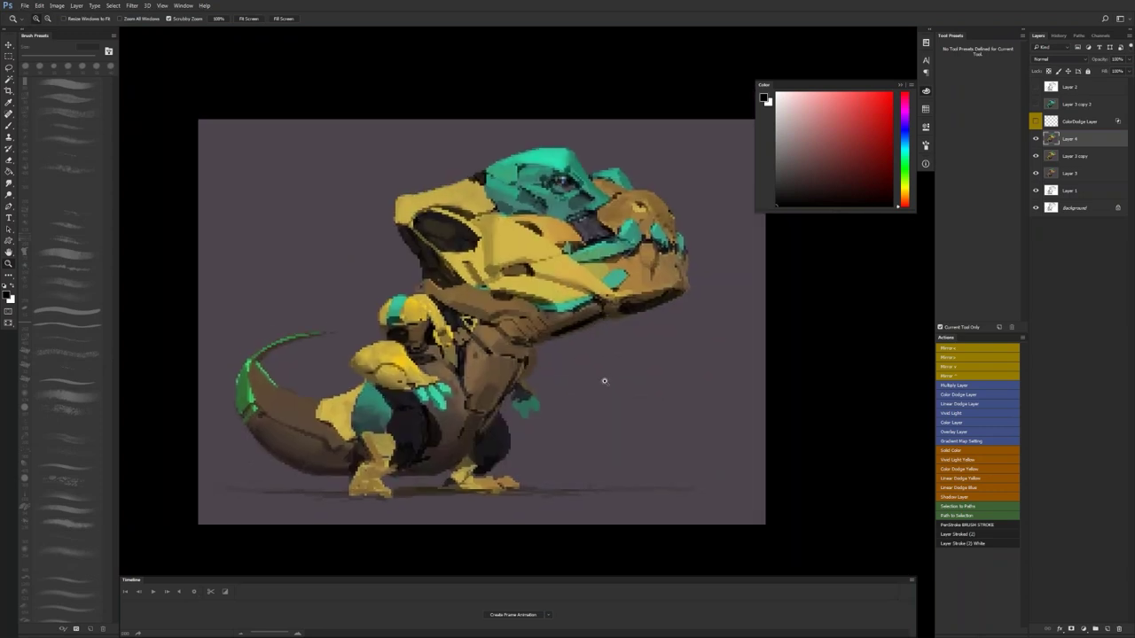
{"action": "key", "text": "ctrl+z"}
Step: Save the full-size painting as Photoshop file 038 in the New subfolder of the artworks folder
{"action": "key", "text": "ctrl+s"}
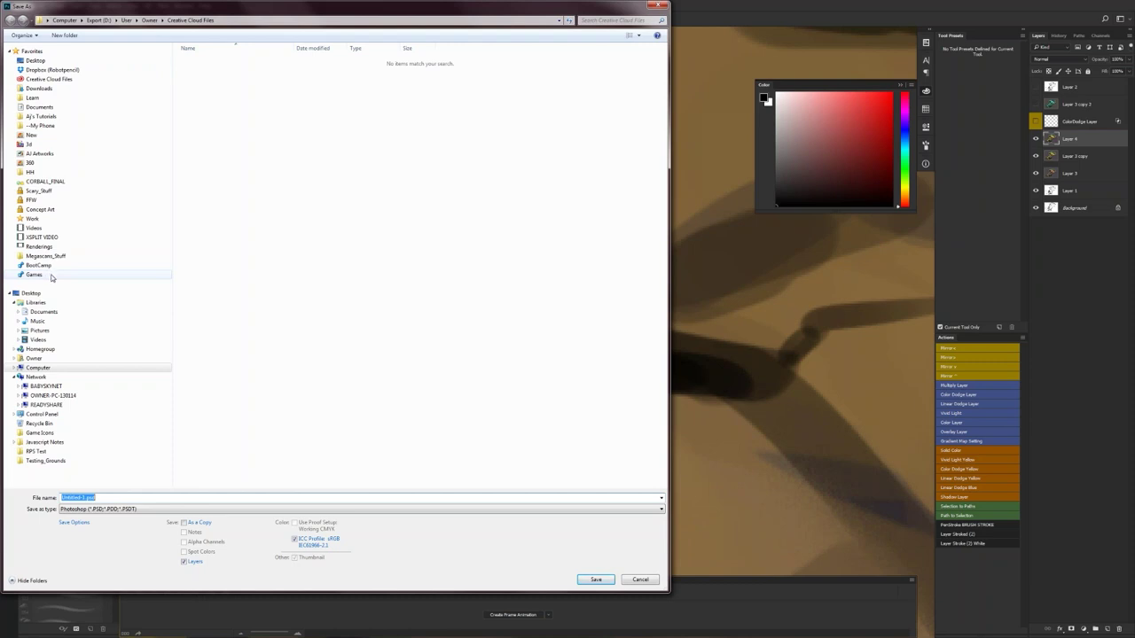
{"action": "left_click", "coordinate": [53, 154]}
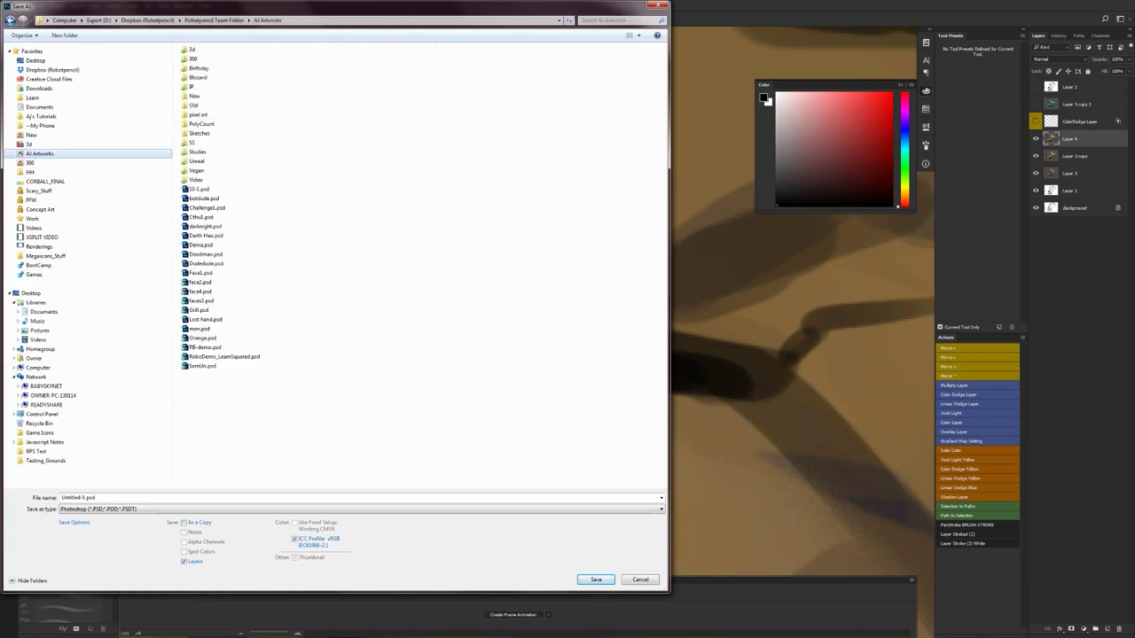
{"action": "double_click", "coordinate": [197, 98]}
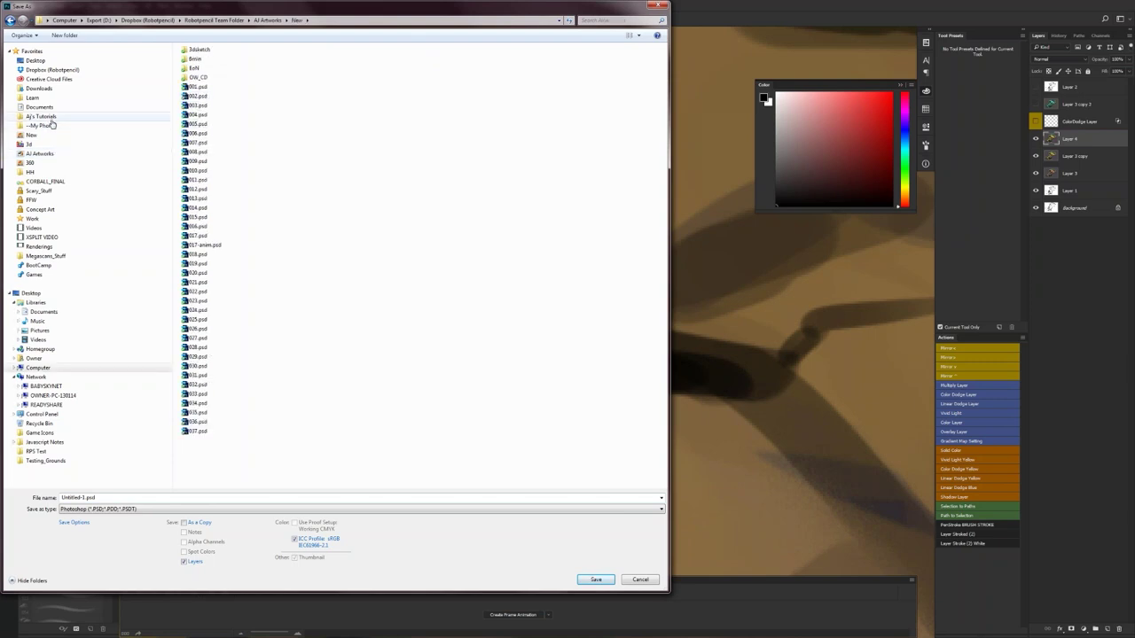
{"action": "left_click", "coordinate": [228, 497]}
{"action": "type", "text": "0"}
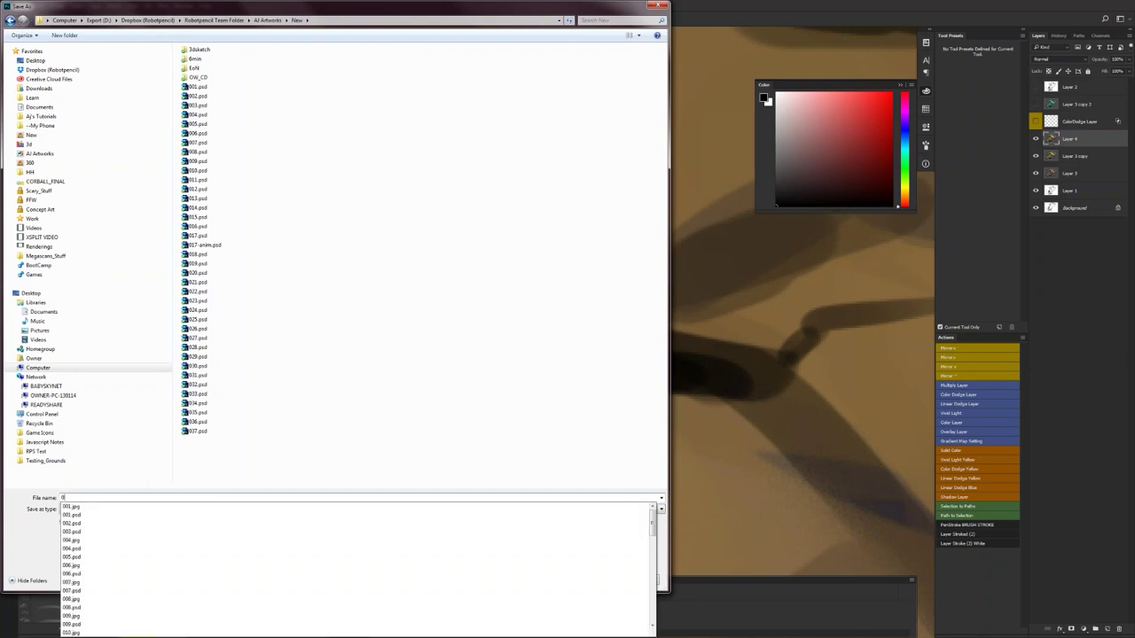
{"action": "type", "text": "38"}
{"action": "key", "text": "Return"}
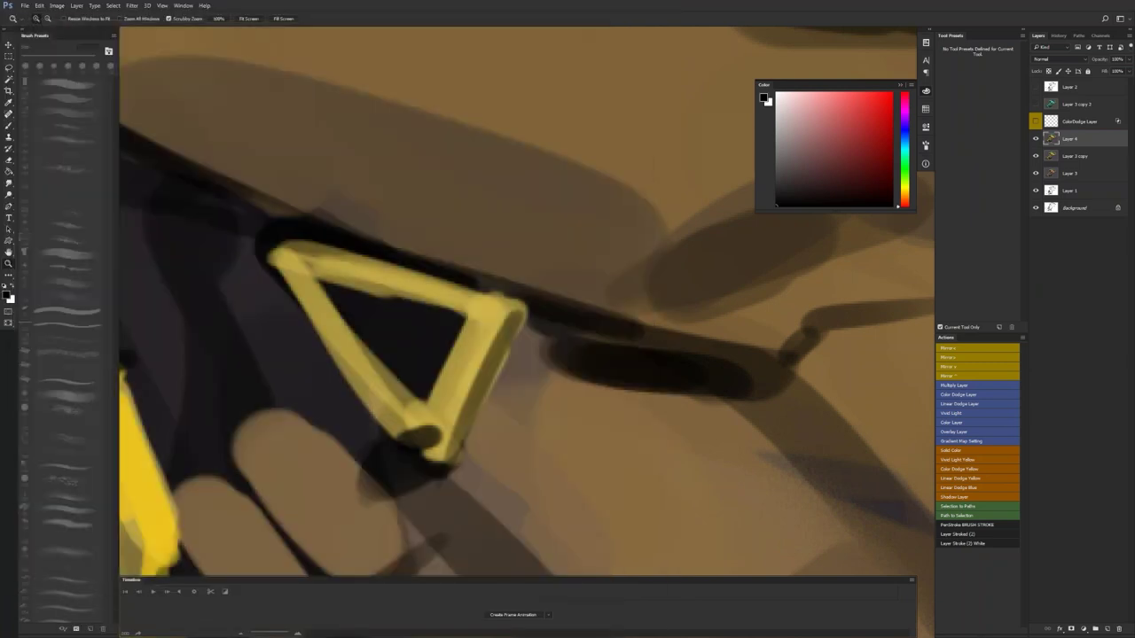
Step: Resize the saved painting to 256 pixels wide and enlarge the view of the pixelated creature
{"action": "left_click_drag", "start_coordinate": [509, 250], "coordinate": [496, 229]}
{"action": "key", "text": "ctrl+alt+i"}
{"action": "type", "text": "256"}
{"action": "key", "text": "Return"}
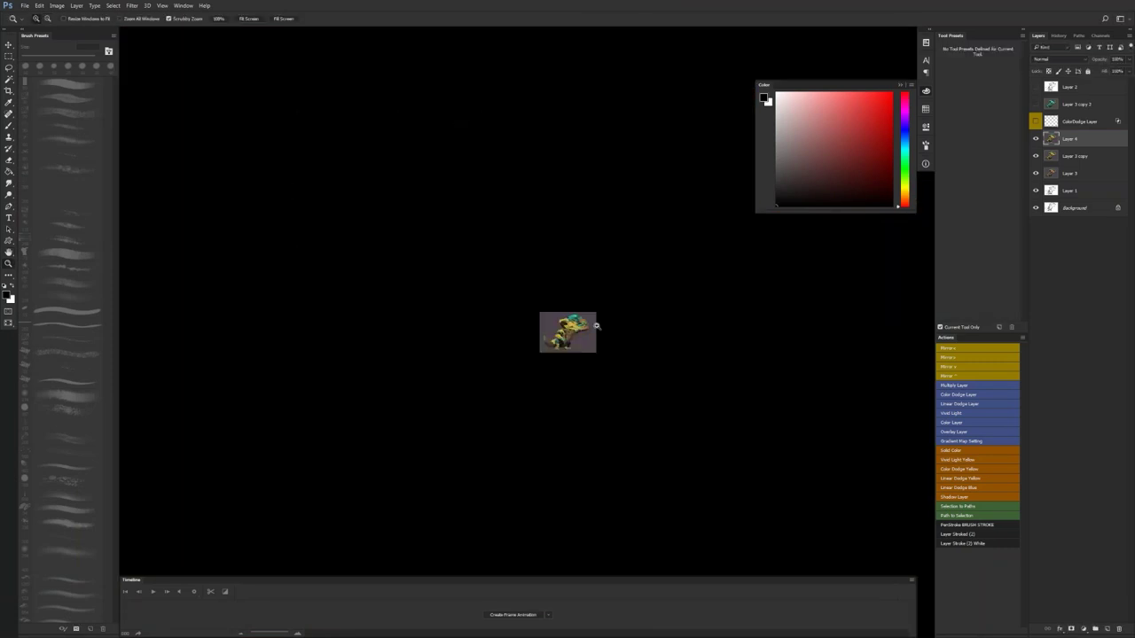
{"action": "left_click", "coordinate": [596, 327]}
{"action": "left_click", "coordinate": [596, 328]}
{"action": "left_click", "coordinate": [596, 328]}
{"action": "left_click", "coordinate": [595, 329]}
{"action": "left_click", "coordinate": [593, 330]}
{"action": "left_click_drag", "start_coordinate": [533, 336], "coordinate": [607, 283]}
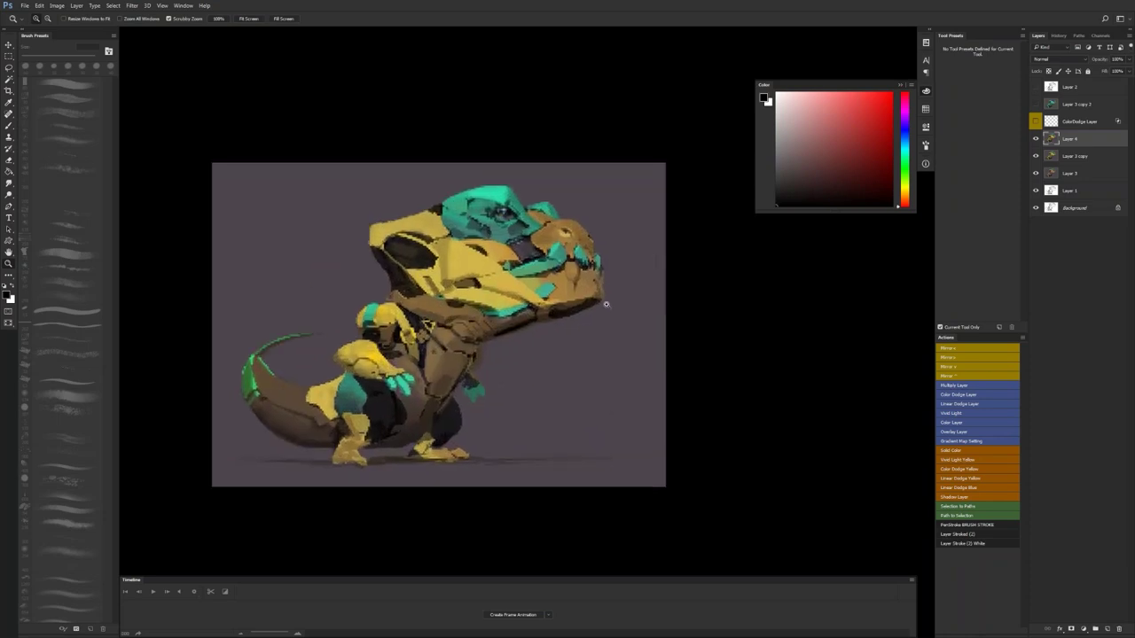
Step: Save the downsized image as a separate Photoshop file named 038-anim in the New folder
{"action": "key", "text": "ctrl+shift+s"}
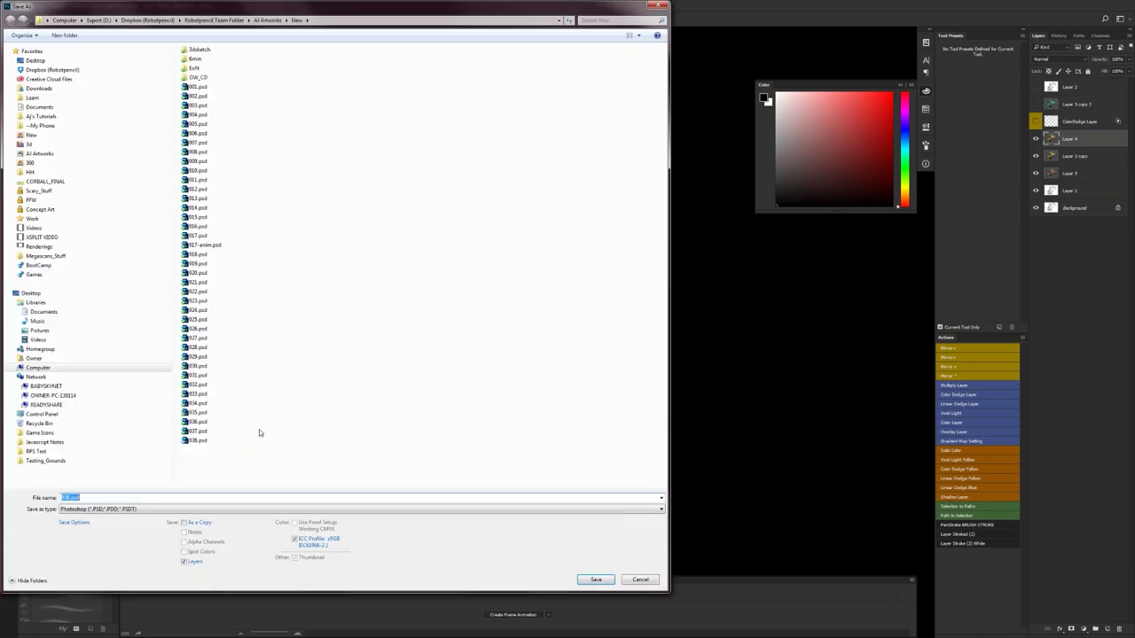
{"action": "left_click", "coordinate": [124, 499]}
{"action": "key", "text": "BackSpace"}
{"action": "type", "text": "-anim"}
{"action": "key", "text": "Return"}
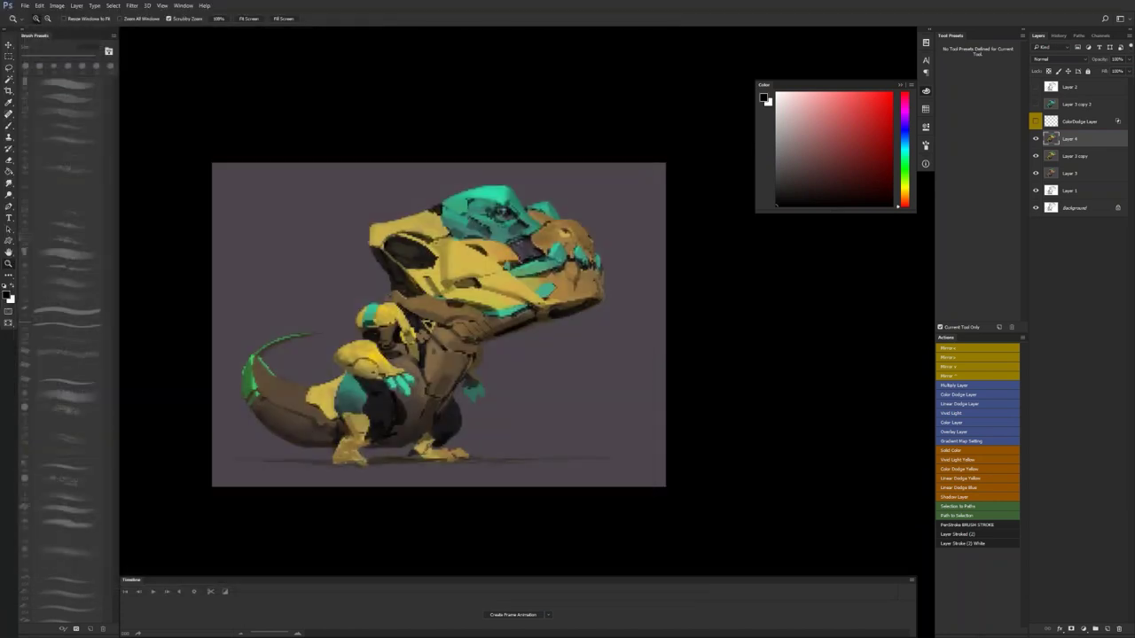
Step: Select every layer from Layer 2 down to the Background and merge them into one
{"action": "left_click", "coordinate": [1073, 104]}
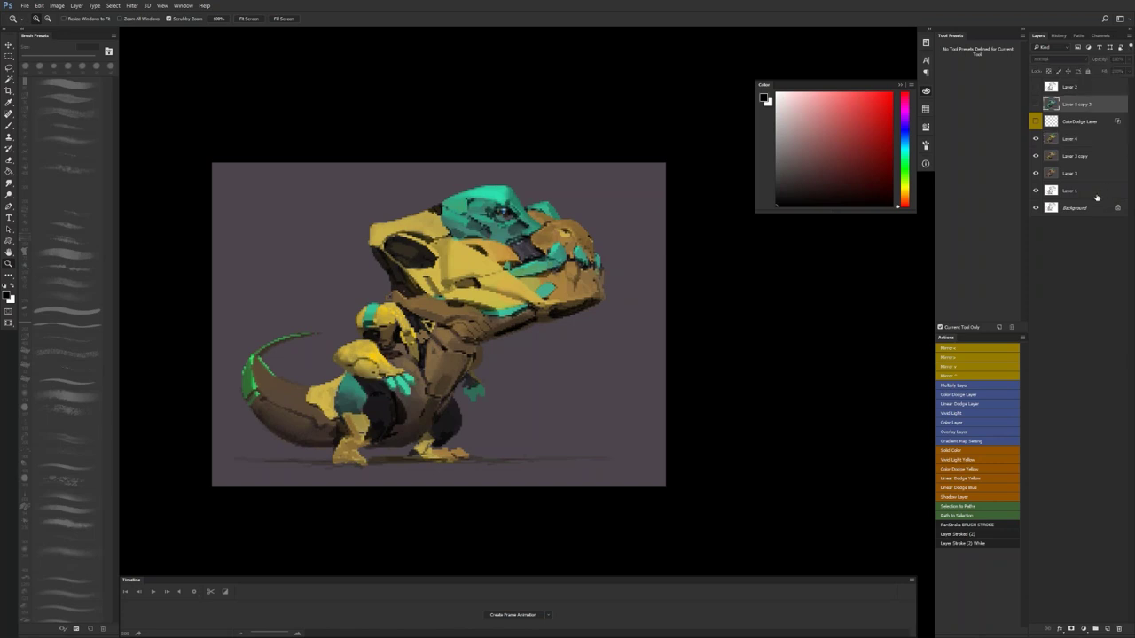
{"action": "left_click", "coordinate": [1094, 195], "text": "shift"}
{"action": "left_click", "coordinate": [1093, 90]}
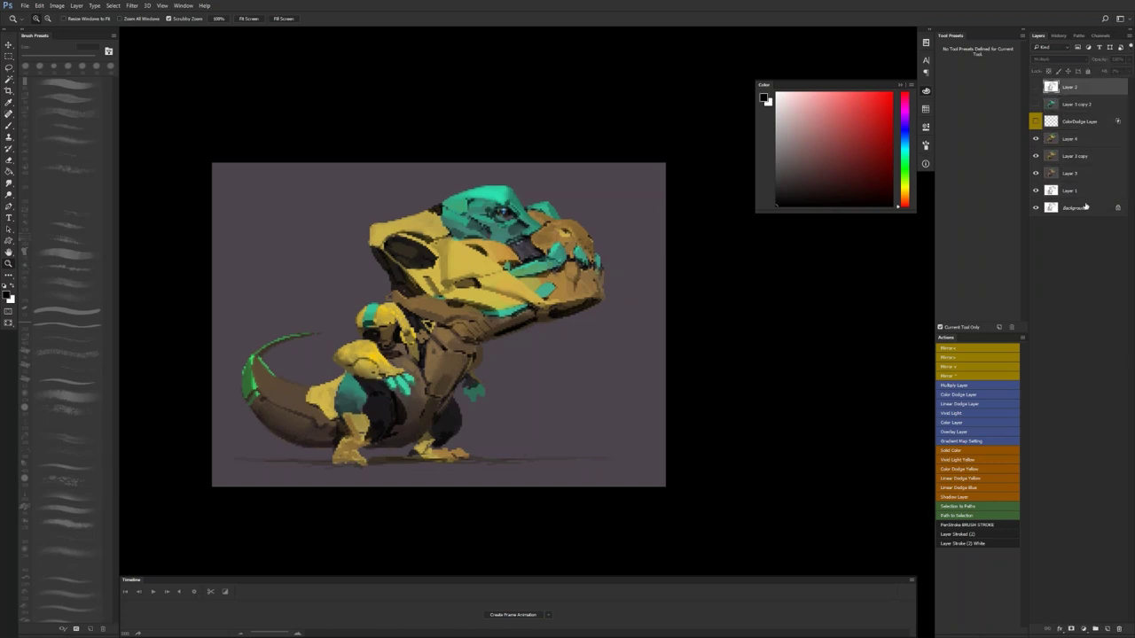
{"action": "left_click", "coordinate": [1084, 208], "text": "shift"}
{"action": "key", "text": "ctrl+e"}
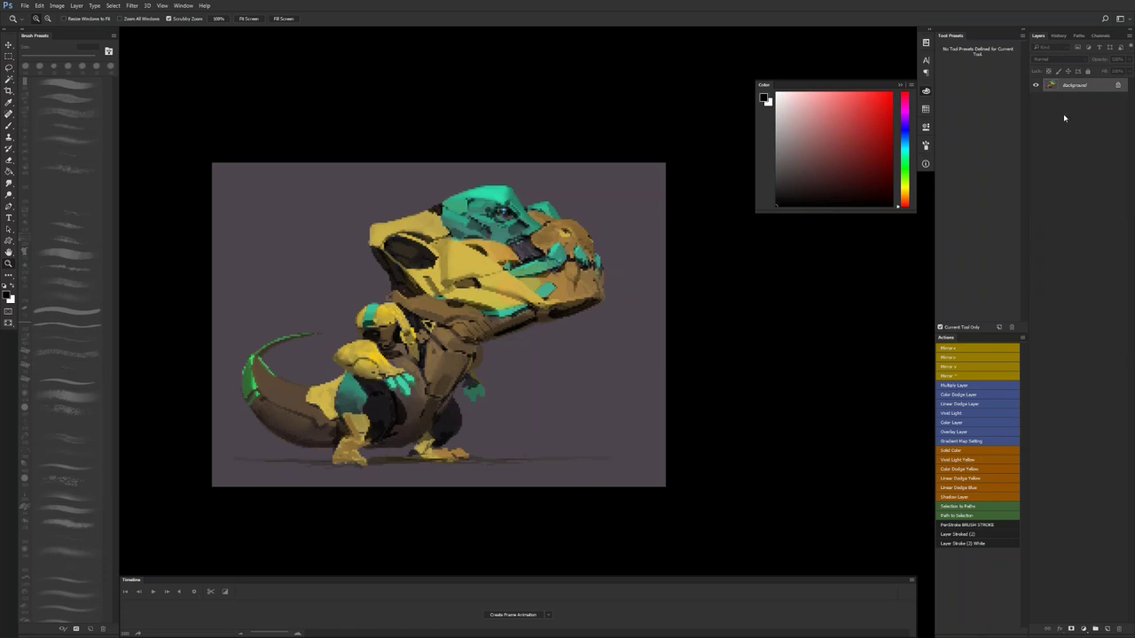
Step: Fill a new layer with the sampled purple-grey backdrop colour, then unlock the Background creature layer and place it above the fill
{"action": "key", "text": "ctrl+shift+alt+n"}
{"action": "key", "text": "g"}
{"action": "left_click", "coordinate": [644, 292], "text": "alt"}
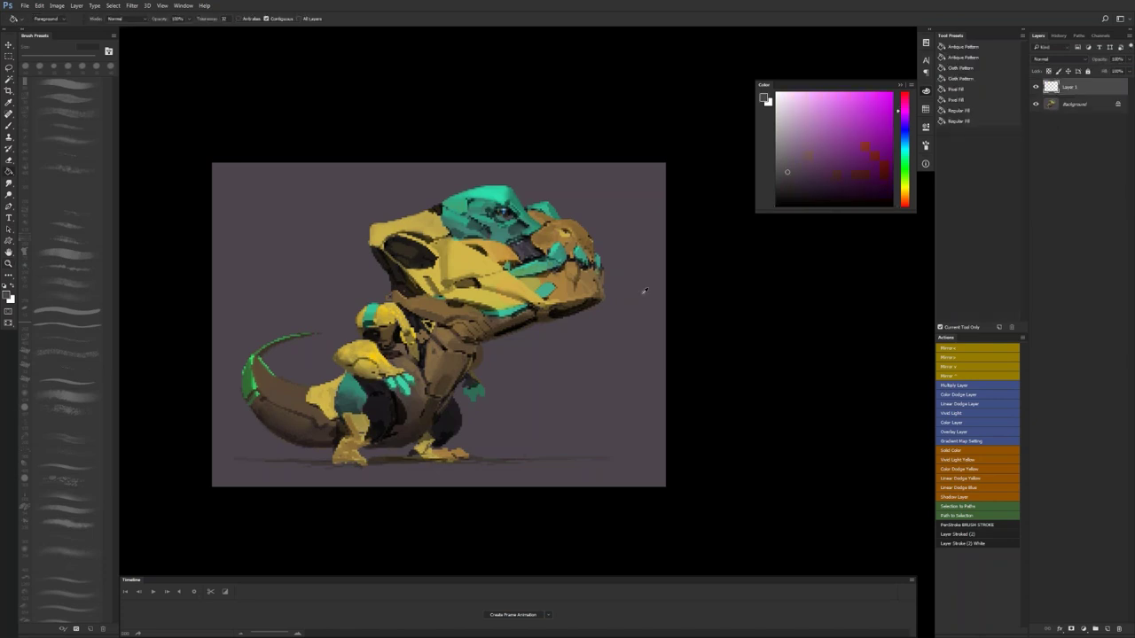
{"action": "left_click", "coordinate": [588, 330]}
{"action": "left_click", "coordinate": [1082, 105]}
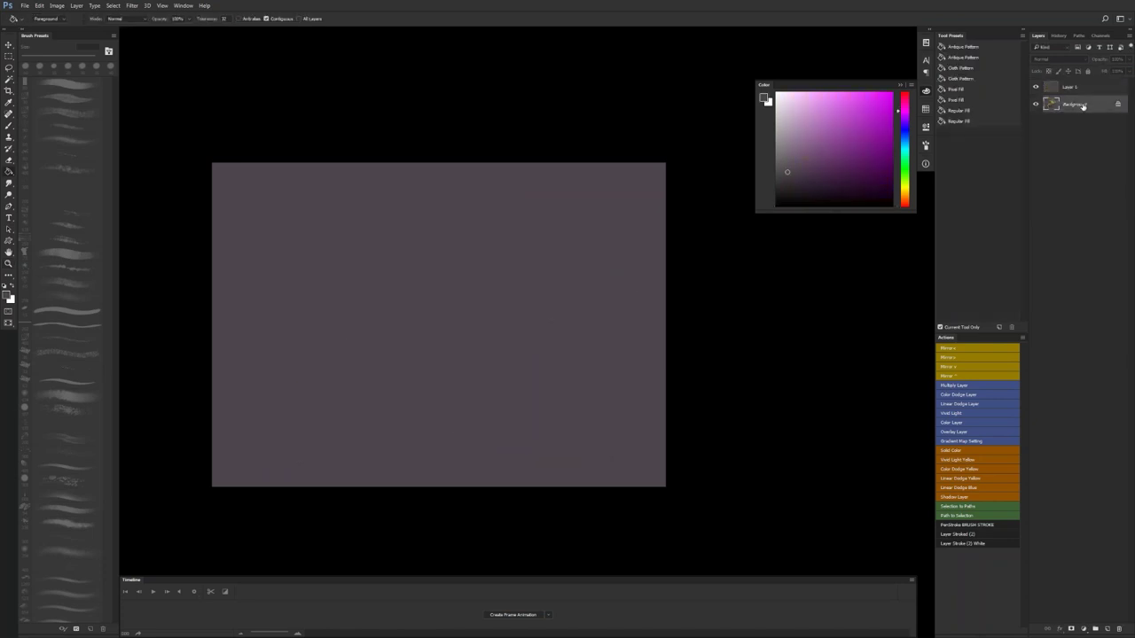
{"action": "double_click", "coordinate": [1082, 106]}
{"action": "key", "text": "Return"}
{"action": "left_click_drag", "start_coordinate": [1082, 105], "coordinate": [1082, 85]}
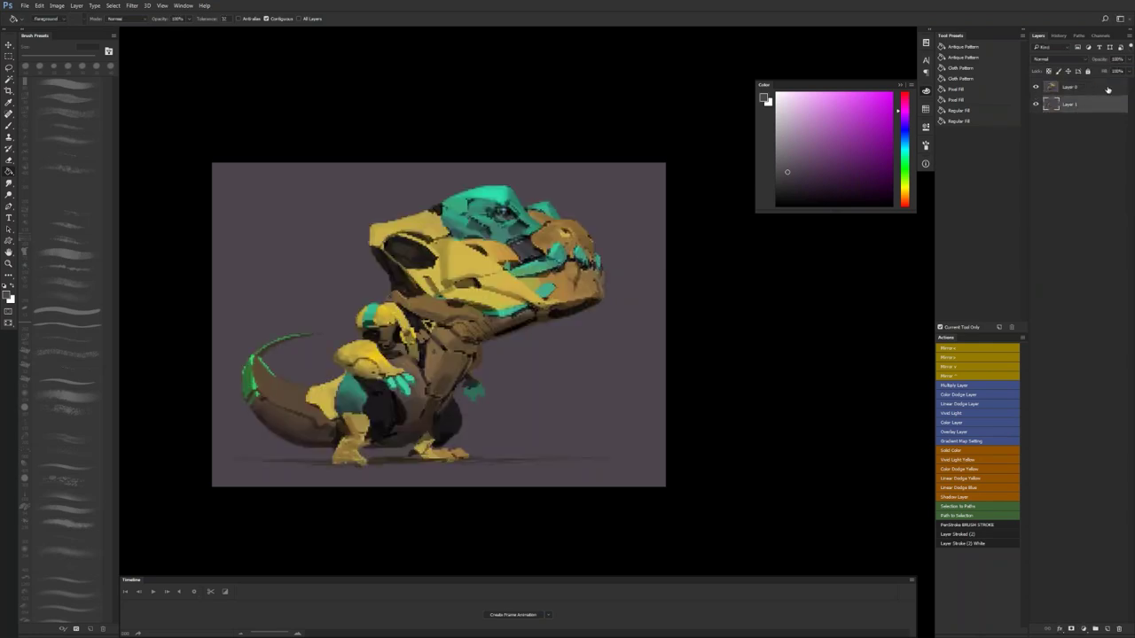
Step: Create a frame animation with a second frame and lasso the creature's head
{"action": "left_click", "coordinate": [511, 614]}
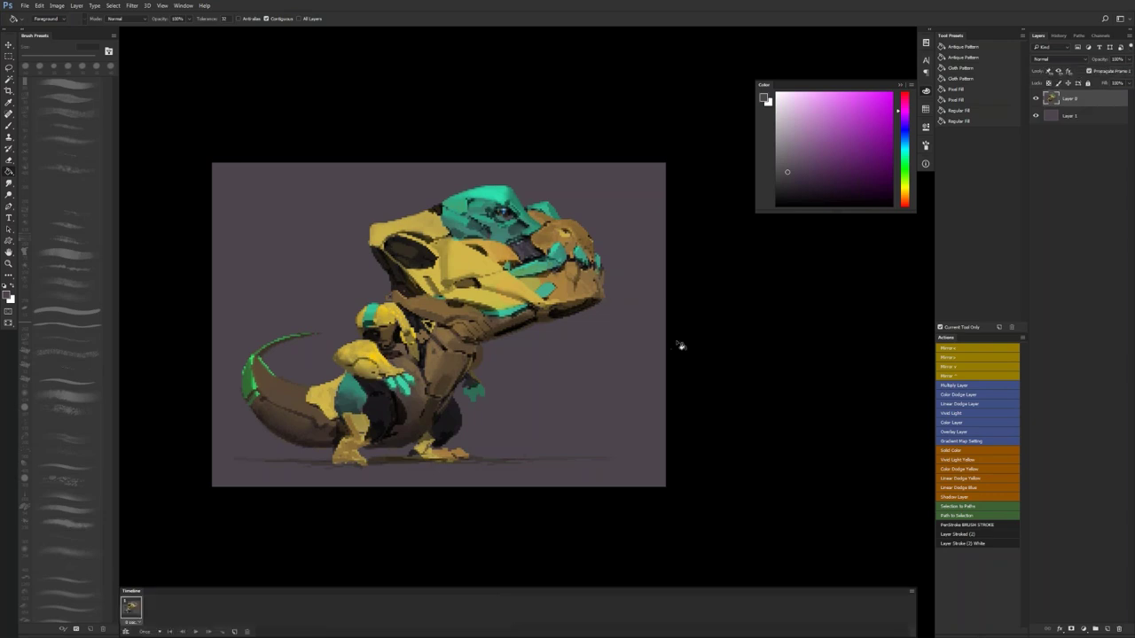
{"action": "key", "text": "ctrl+alt+shift+f"}
{"action": "key", "text": "l"}
{"action": "mouse_move", "coordinate": [521, 172]}
{"action": "left_mouse_down"}
{"action": "mouse_move", "coordinate": [428, 183]}
{"action": "mouse_move", "coordinate": [365, 207]}
{"action": "mouse_move", "coordinate": [371, 255]}
{"action": "mouse_move", "coordinate": [414, 300]}
{"action": "mouse_move", "coordinate": [469, 307]}
{"action": "mouse_move", "coordinate": [501, 337]}
{"action": "mouse_move", "coordinate": [553, 337]}
{"action": "mouse_move", "coordinate": [612, 302]}
{"action": "mouse_move", "coordinate": [613, 288]}
{"action": "mouse_move", "coordinate": [590, 210]}
{"action": "mouse_move", "coordinate": [523, 172]}
{"action": "left_mouse_up"}
Step: Try shifting and rotating the selected head directly on the creature layer, then revert to the original head position
{"action": "key", "text": "v"}
{"action": "left_click_drag", "start_coordinate": [578, 277], "coordinate": [579, 257]}
{"action": "key", "text": "ctrl+t"}
{"action": "left_click_drag", "start_coordinate": [639, 228], "coordinate": [640, 233]}
{"action": "key", "text": "Return"}
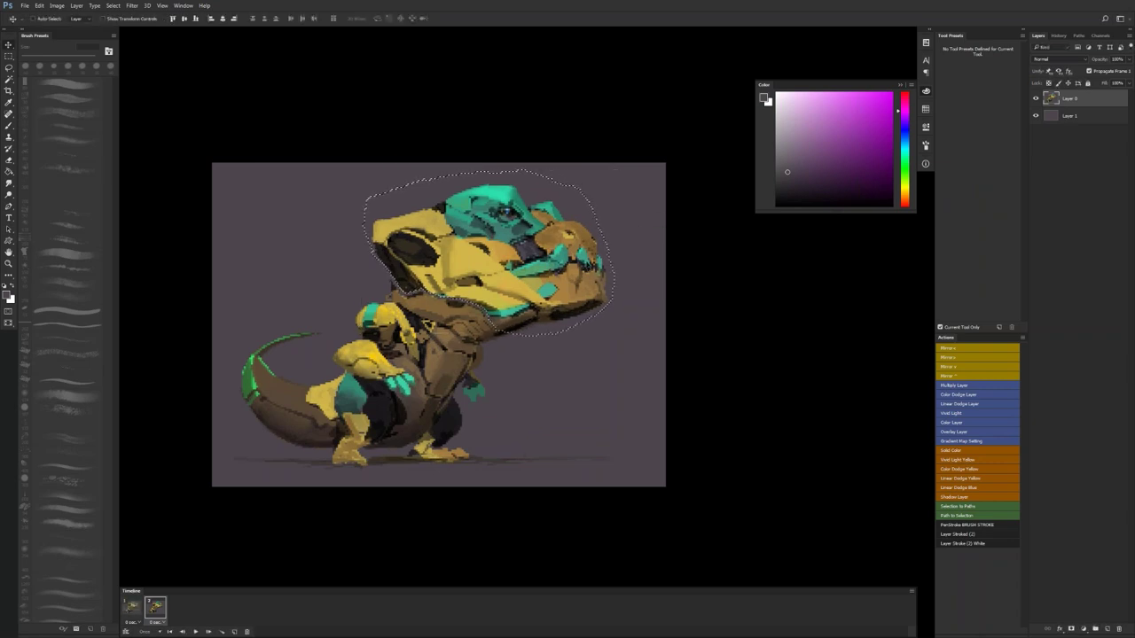
{"action": "key", "text": "ctrl+d"}
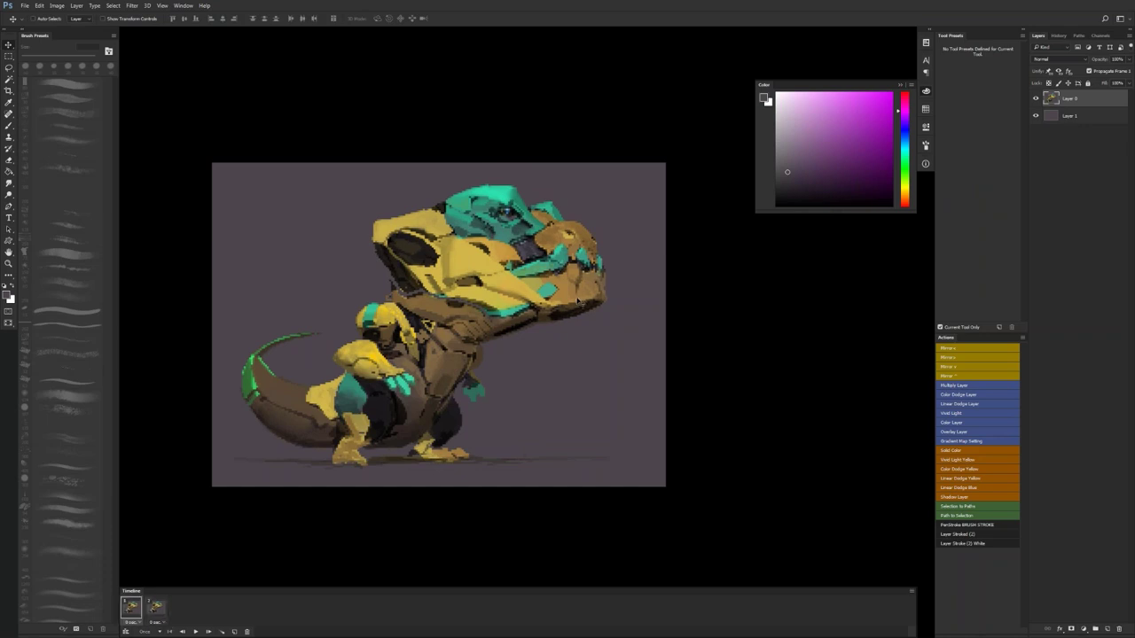
{"action": "key", "text": "ctrl+shift+d"}
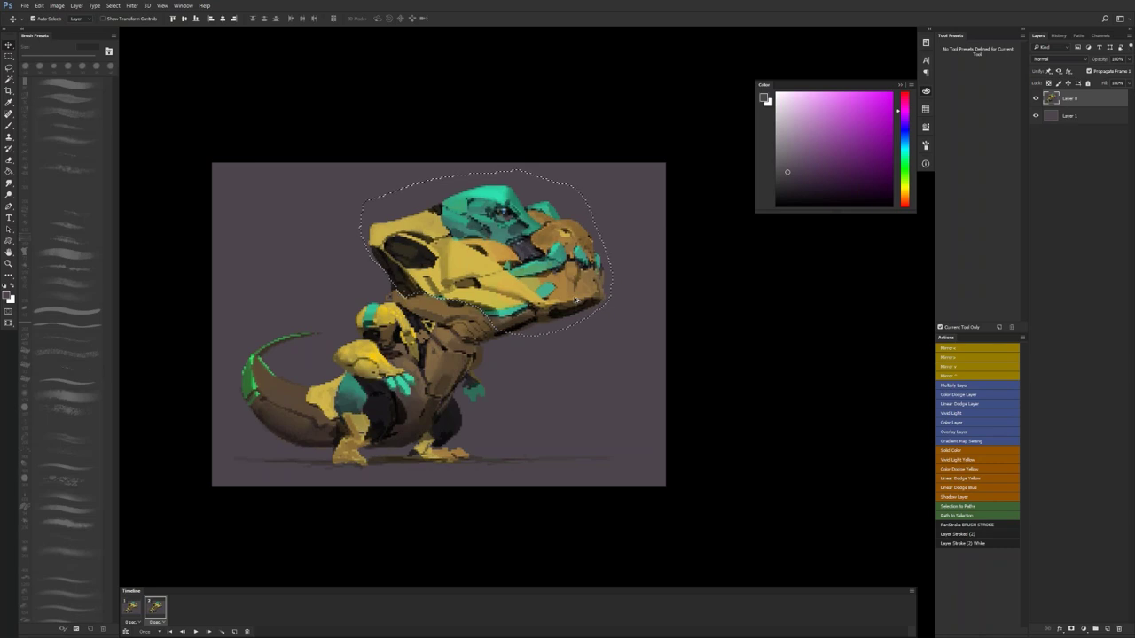
Step: Copy the selected head to its own layer for the second frame, nudge it right and rotate it slightly clockwise
{"action": "key", "text": "ctrl+j"}
{"action": "key", "text": "Right"}
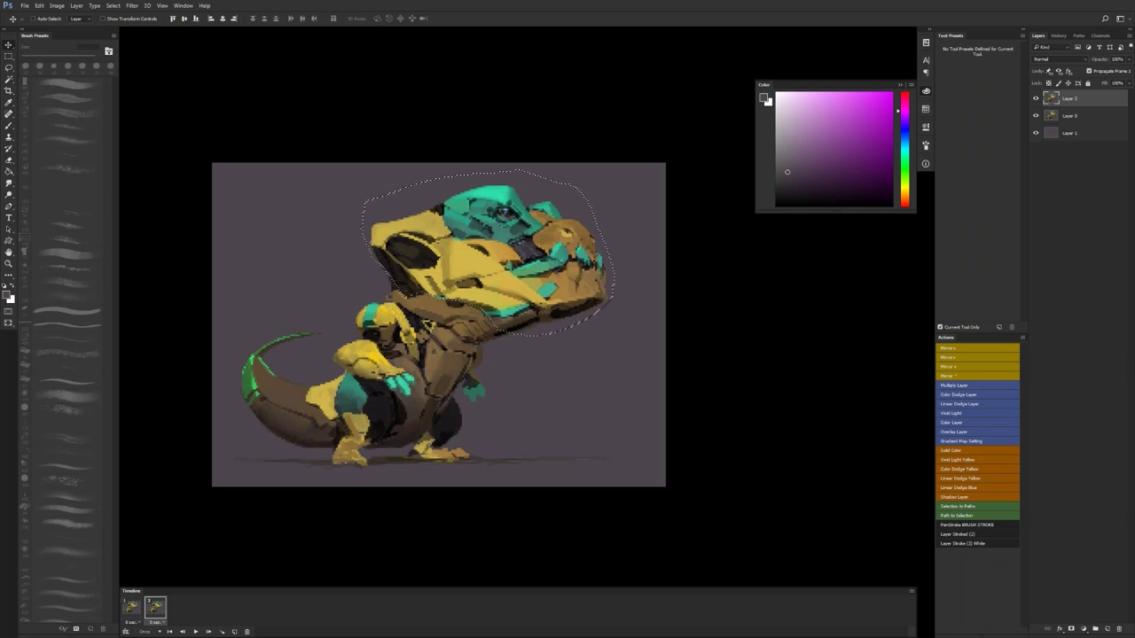
{"action": "key", "text": "ctrl+t"}
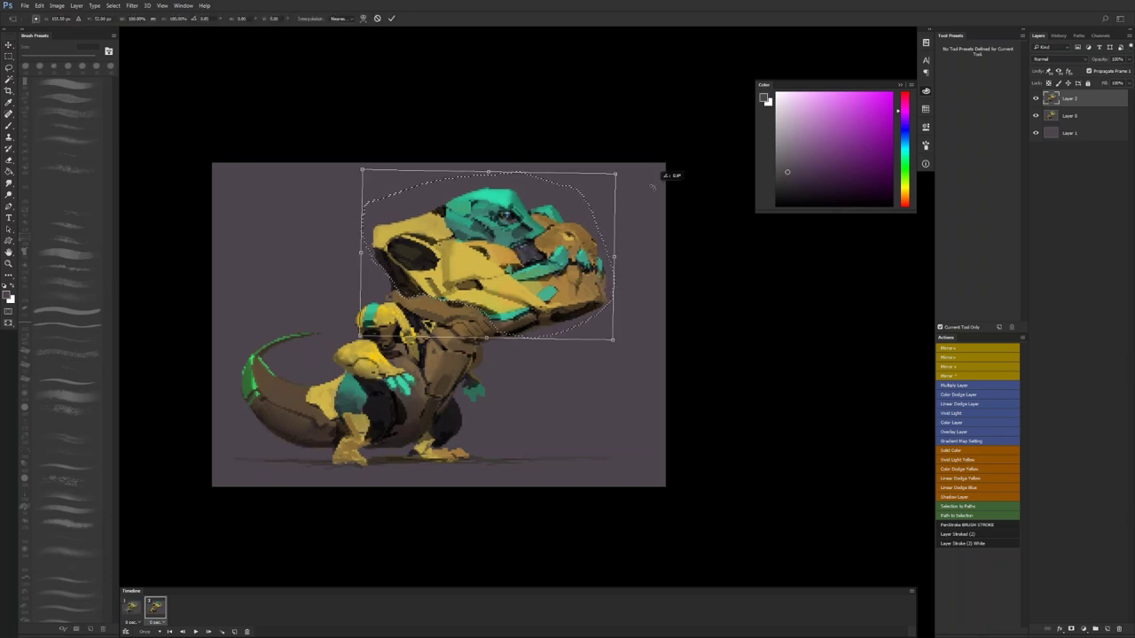
{"action": "key", "text": "Return"}
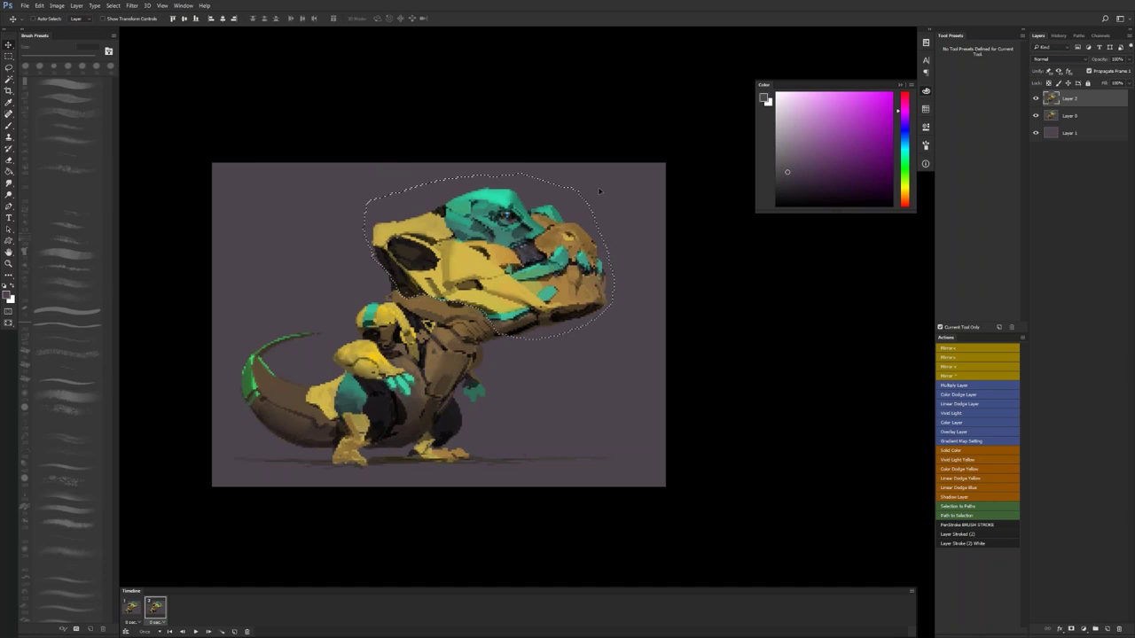
{"action": "key", "text": "ctrl+d"}
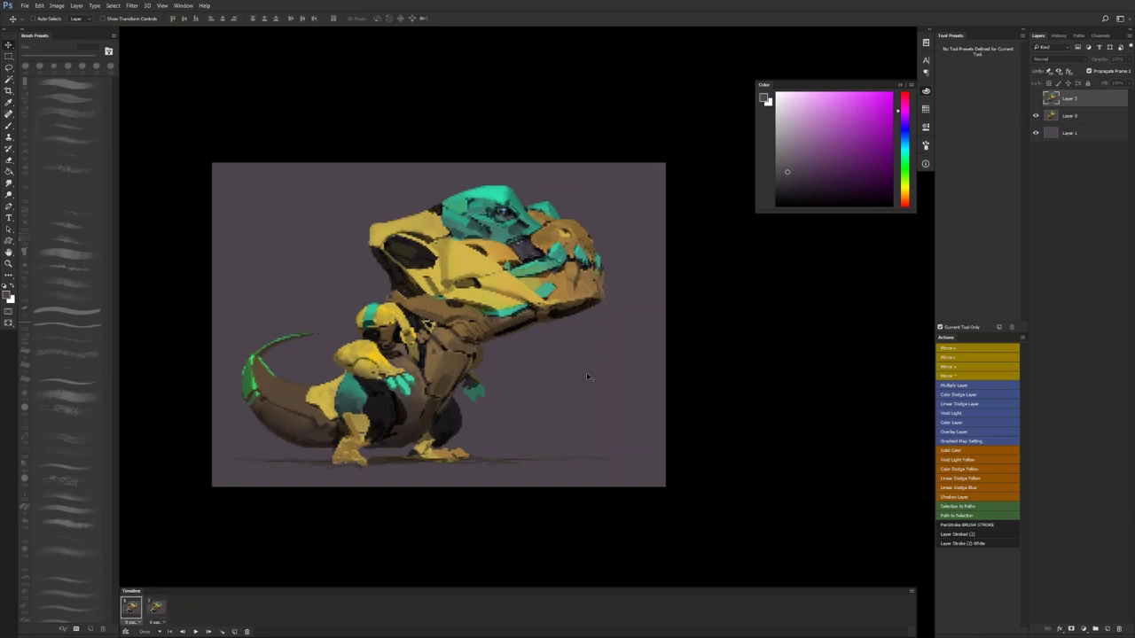
Step: Examine the pixelated creature at smaller and larger view sizes
{"action": "key", "text": "z"}
{"action": "left_click", "coordinate": [515, 358], "text": "alt"}
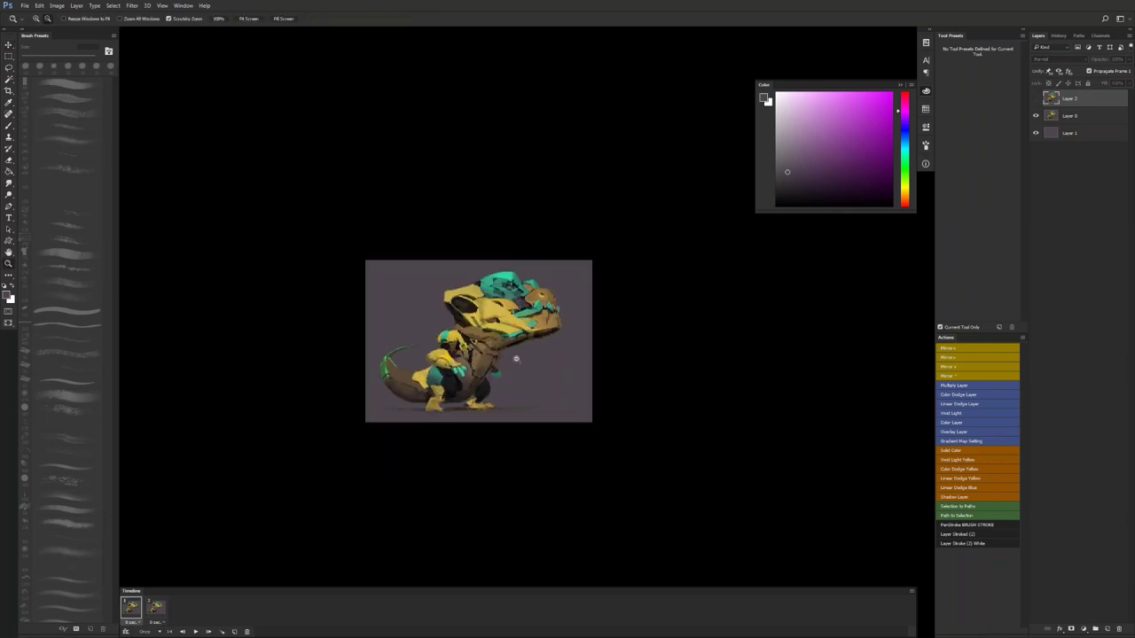
{"action": "left_click", "coordinate": [516, 359], "text": "alt"}
{"action": "left_click", "coordinate": [516, 359], "text": "alt"}
{"action": "left_click", "coordinate": [521, 363]}
{"action": "left_click", "coordinate": [522, 363]}
{"action": "left_click", "coordinate": [523, 362]}
{"action": "left_click", "coordinate": [523, 362]}
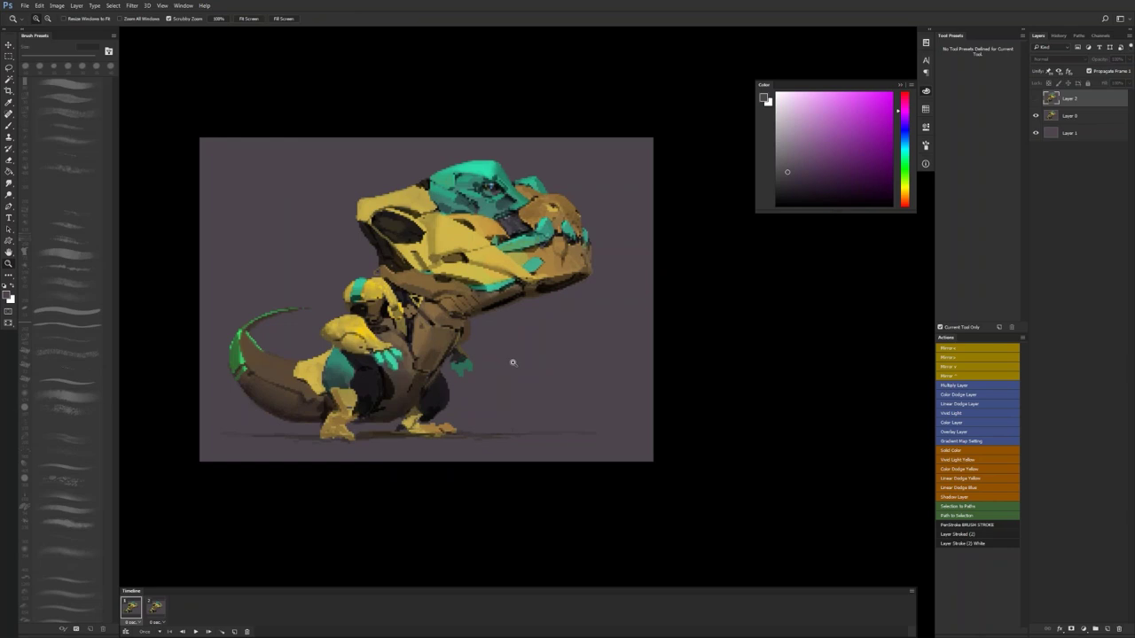
Step: Try resizing the animation image to 128 pixels wide with Nearest Neighbor resampling
{"action": "left_click", "coordinate": [1071, 118]}
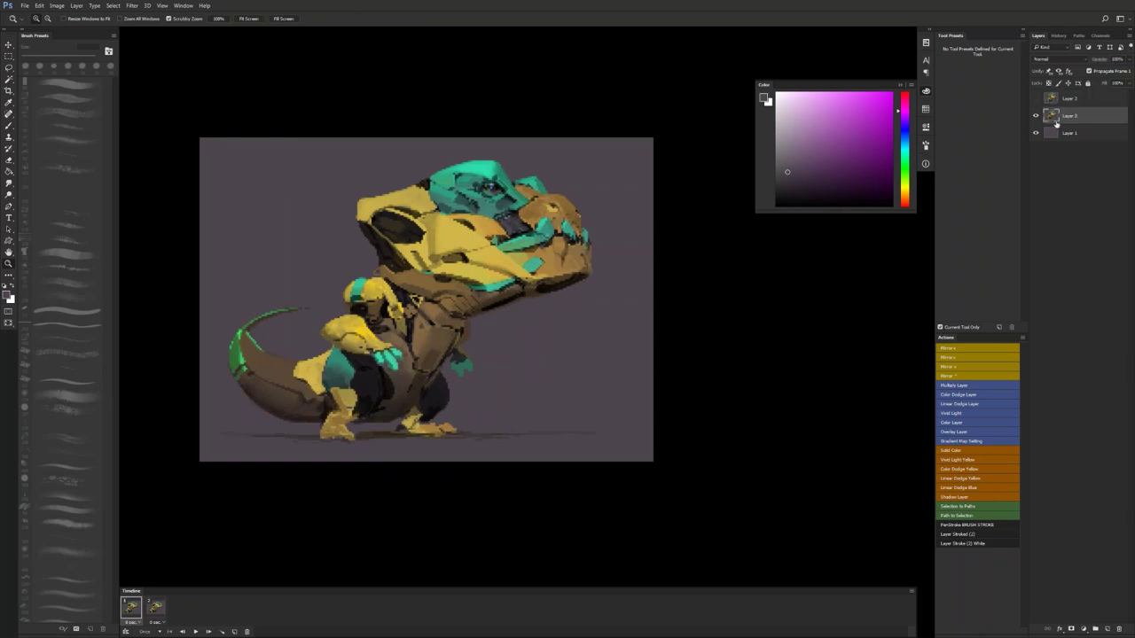
{"action": "key", "text": "ctrl+alt+i"}
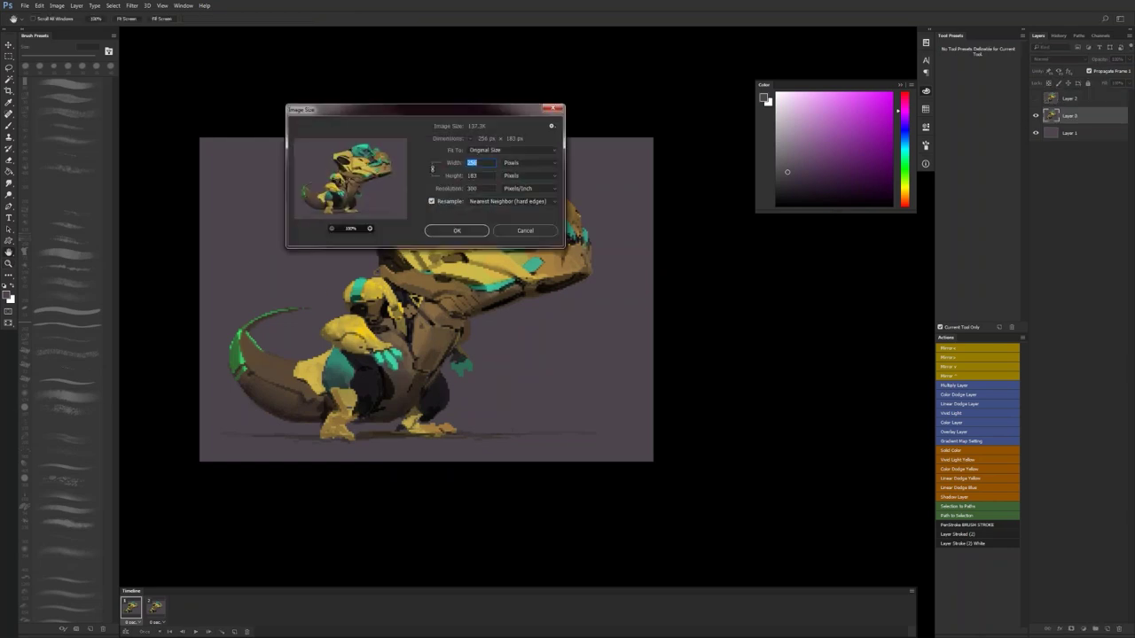
{"action": "type", "text": "128"}
{"action": "key", "text": "Return"}
{"action": "key", "text": "v"}
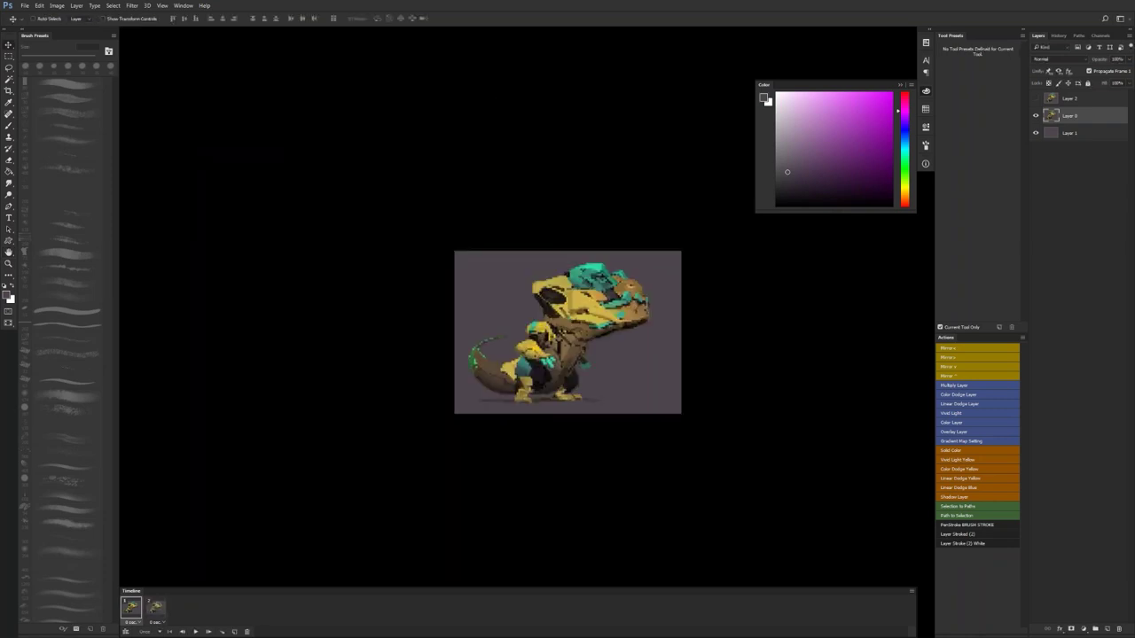
Step: Inspect the 128-pixel-wide creature at several magnifications and undo the resize
{"action": "key", "text": "z"}
{"action": "left_click", "coordinate": [570, 294]}
{"action": "double_click", "coordinate": [575, 294]}
{"action": "left_click_drag", "start_coordinate": [599, 378], "coordinate": [509, 299]}
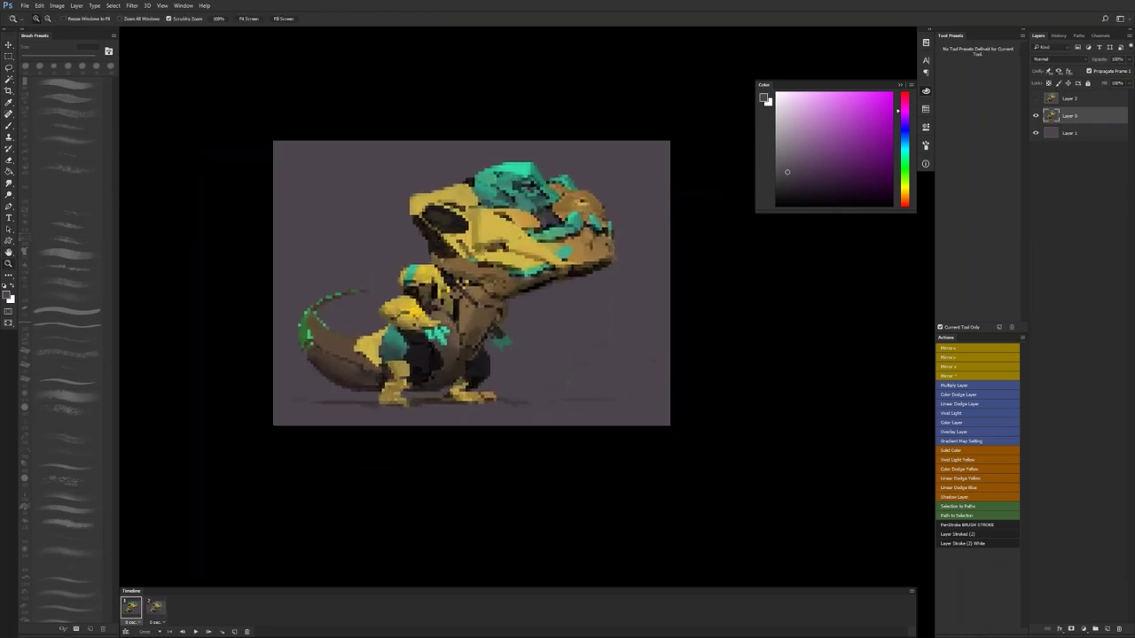
{"action": "left_click", "coordinate": [509, 299]}
{"action": "left_click", "coordinate": [509, 302], "text": "alt"}
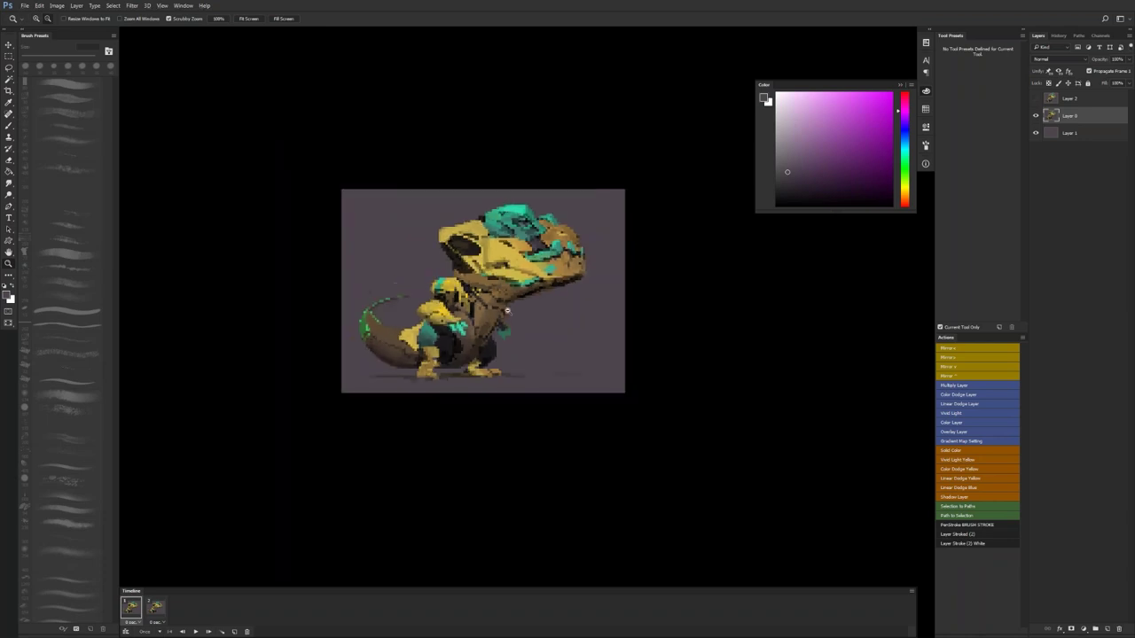
{"action": "left_click", "coordinate": [511, 311]}
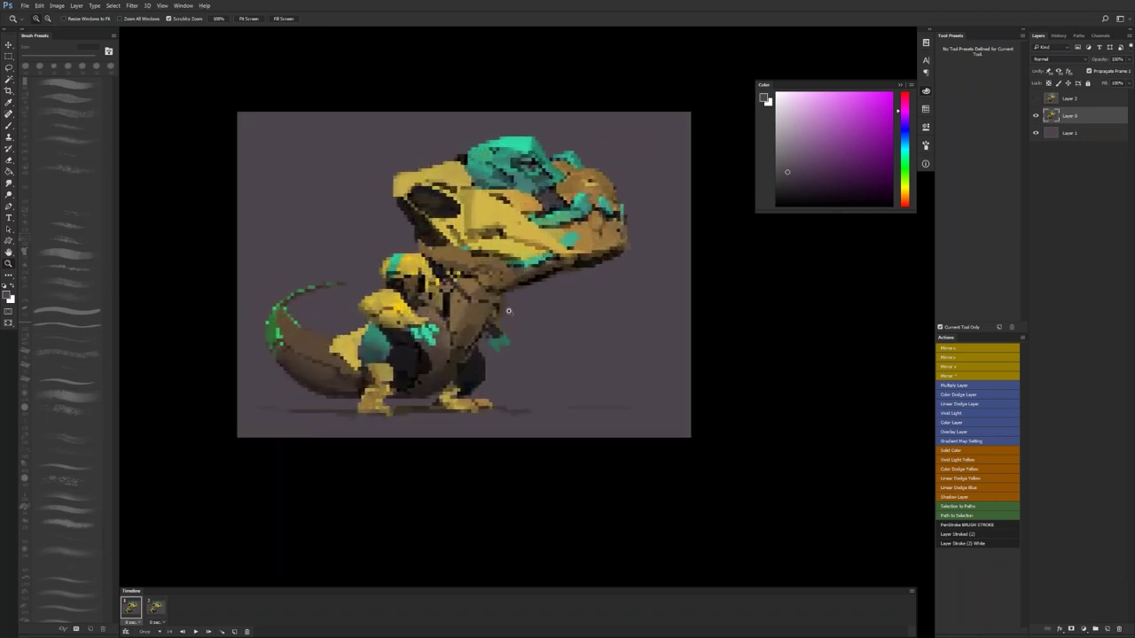
{"action": "left_click_drag", "start_coordinate": [519, 305], "coordinate": [546, 350]}
{"action": "key", "text": "ctrl+z"}
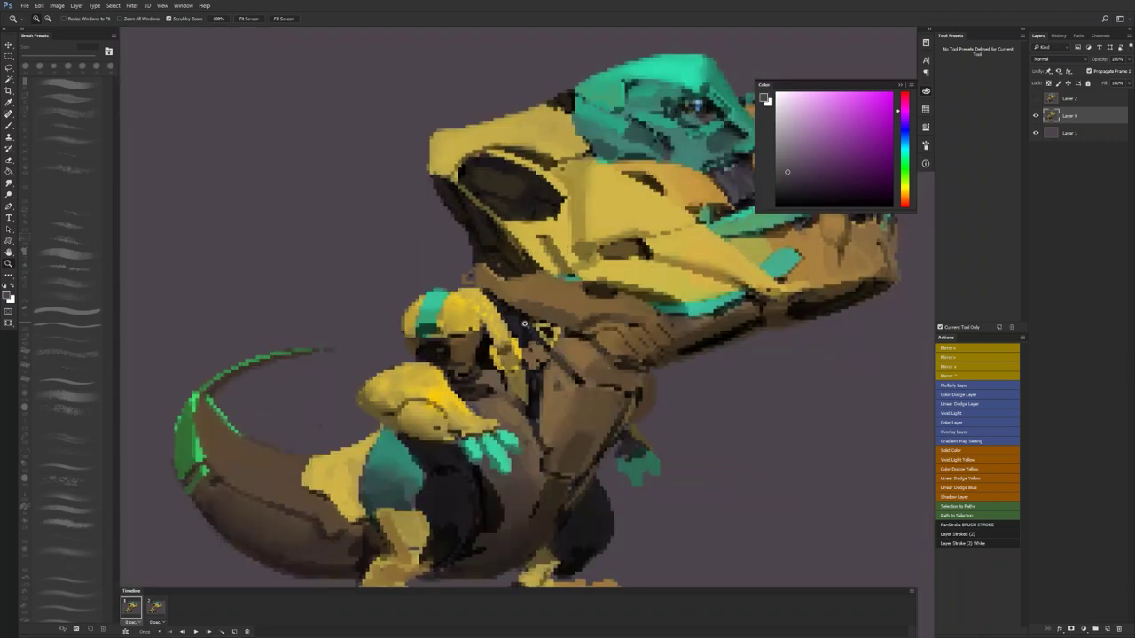
{"action": "left_click", "coordinate": [528, 324], "text": "alt"}
{"action": "left_click_drag", "start_coordinate": [635, 316], "coordinate": [494, 307]}
{"action": "key", "text": "ctrl+alt+shift+n"}
{"action": "key", "text": "ctrl+e"}
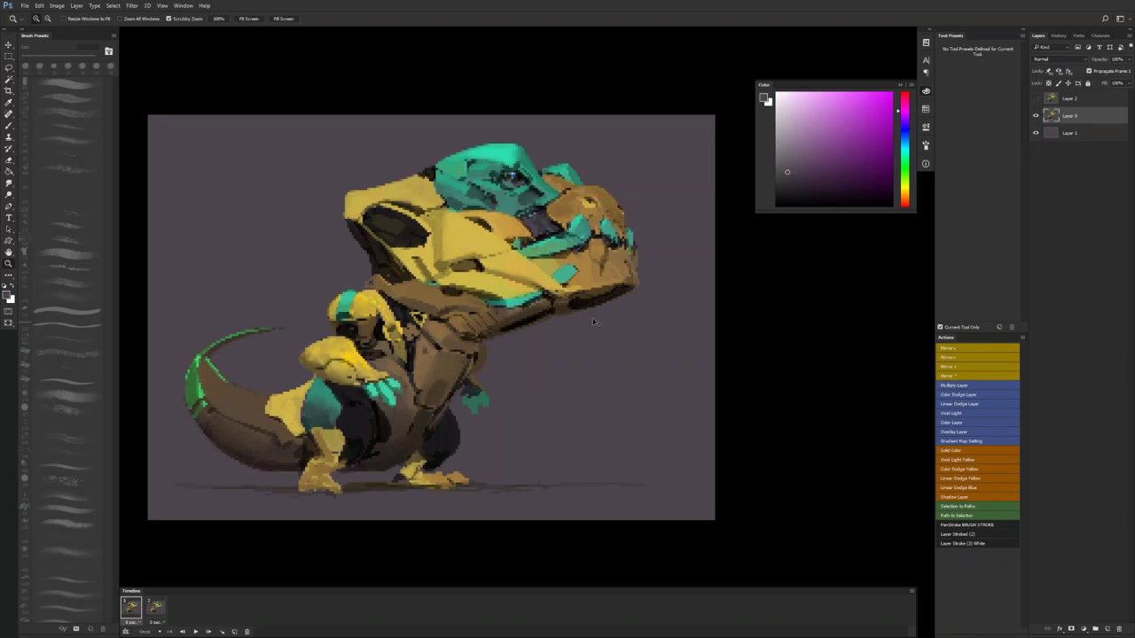
Step: Create a white Letter document of 8.5 x 11 inches at 300 pixels/inch and ready the Brush with default black
{"action": "key", "text": "ctrl+n"}
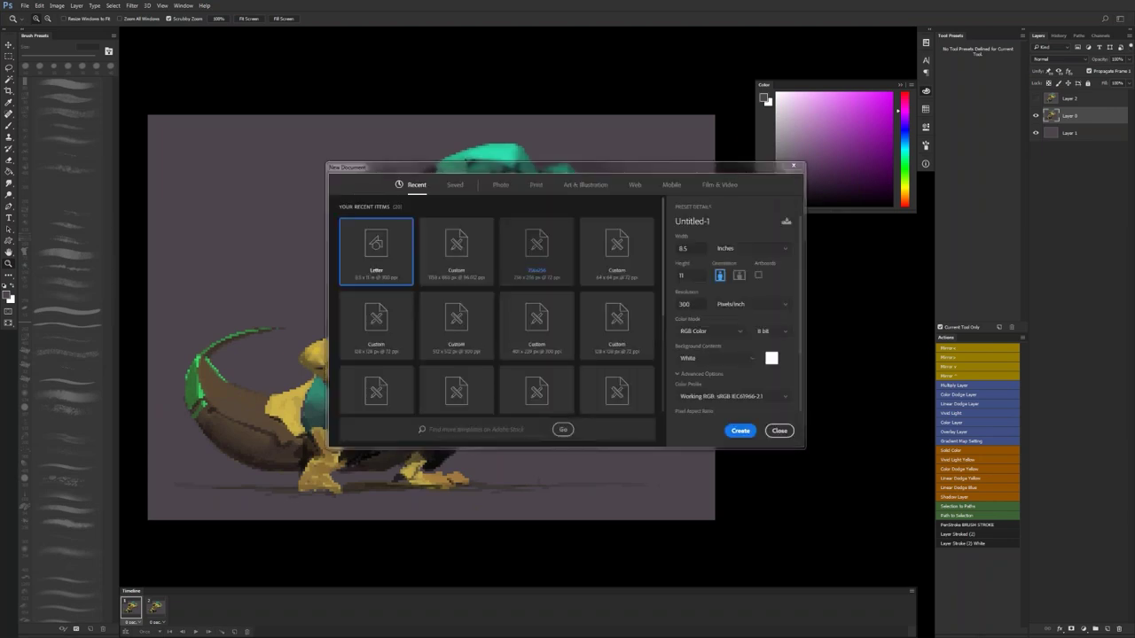
{"action": "left_click", "coordinate": [740, 431]}
{"action": "key", "text": "b"}
{"action": "mouse_move", "coordinate": [553, 238]}
{"action": "left_mouse_down"}
{"action": "mouse_move", "coordinate": [468, 192]}
{"action": "mouse_move", "coordinate": [475, 206]}
{"action": "left_mouse_up"}
{"action": "key", "text": "d"}
{"action": "left_click_drag", "start_coordinate": [483, 101], "coordinate": [496, 104]}
{"action": "key", "text": "ctrl+z"}
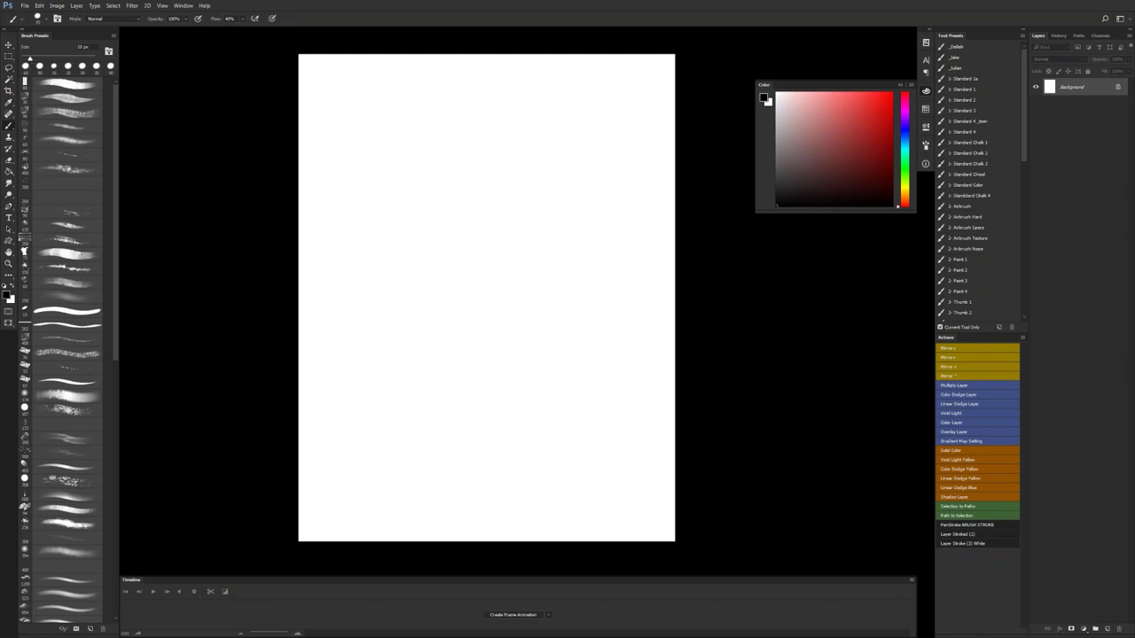
Step: Handwrite the headings "List A" and "B" across the top of the page and draw a vertical line dividing the two columns
{"action": "left_click_drag", "start_coordinate": [366, 71], "coordinate": [376, 84]}
{"action": "left_click", "coordinate": [383, 73]}
{"action": "left_click_drag", "start_coordinate": [383, 78], "coordinate": [411, 72]}
{"action": "left_click_drag", "start_coordinate": [417, 84], "coordinate": [430, 85]}
{"action": "left_click_drag", "start_coordinate": [419, 78], "coordinate": [427, 78]}
{"action": "left_click_drag", "start_coordinate": [569, 65], "coordinate": [568, 84]}
{"action": "left_click_drag", "start_coordinate": [570, 66], "coordinate": [570, 84]}
{"action": "left_click_drag", "start_coordinate": [488, 55], "coordinate": [471, 539]}
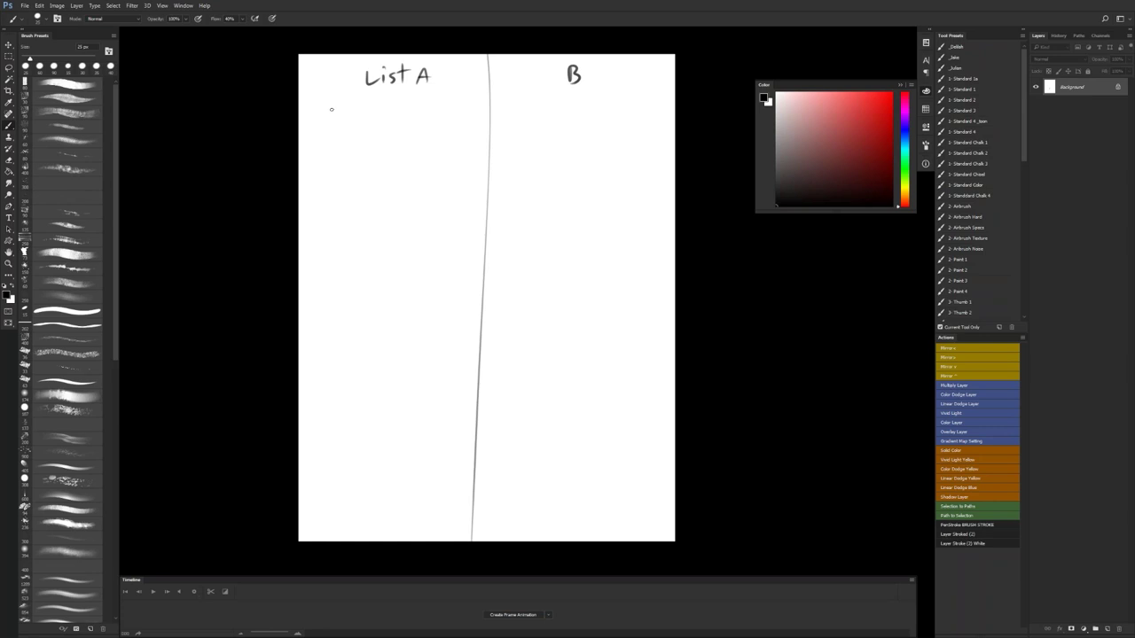
Step: Draw nine horizontal strokes down the List A column as placeholder entries
{"action": "left_click_drag", "start_coordinate": [333, 109], "coordinate": [460, 105]}
{"action": "left_click_drag", "start_coordinate": [335, 134], "coordinate": [454, 125]}
{"action": "left_click_drag", "start_coordinate": [332, 156], "coordinate": [461, 152]}
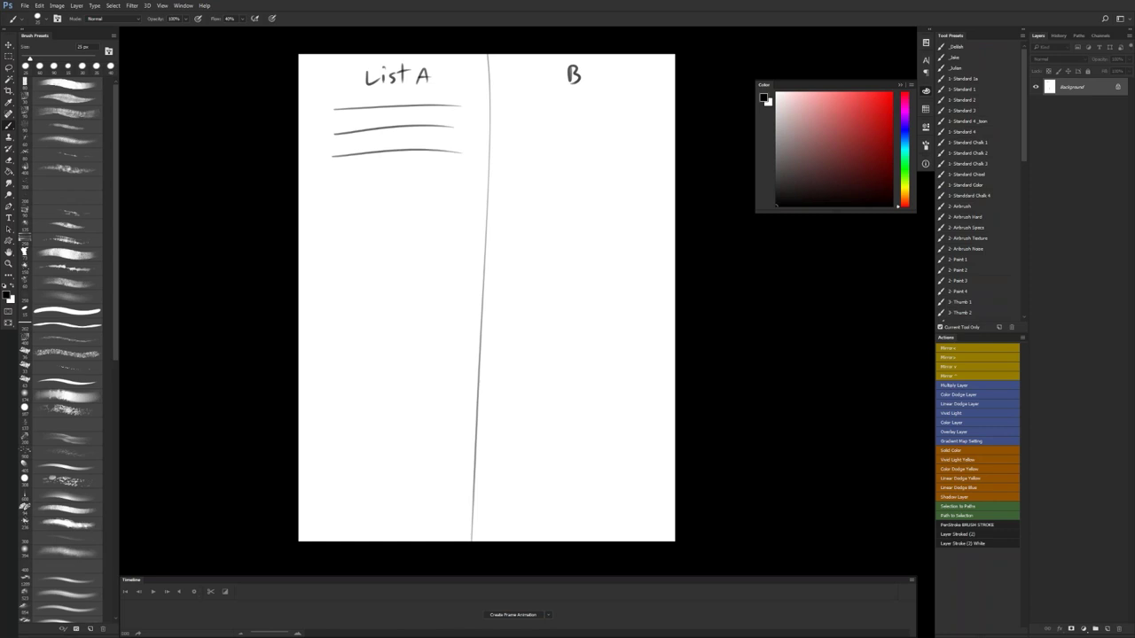
{"action": "left_click_drag", "start_coordinate": [349, 186], "coordinate": [462, 185]}
{"action": "left_click_drag", "start_coordinate": [340, 221], "coordinate": [454, 221]}
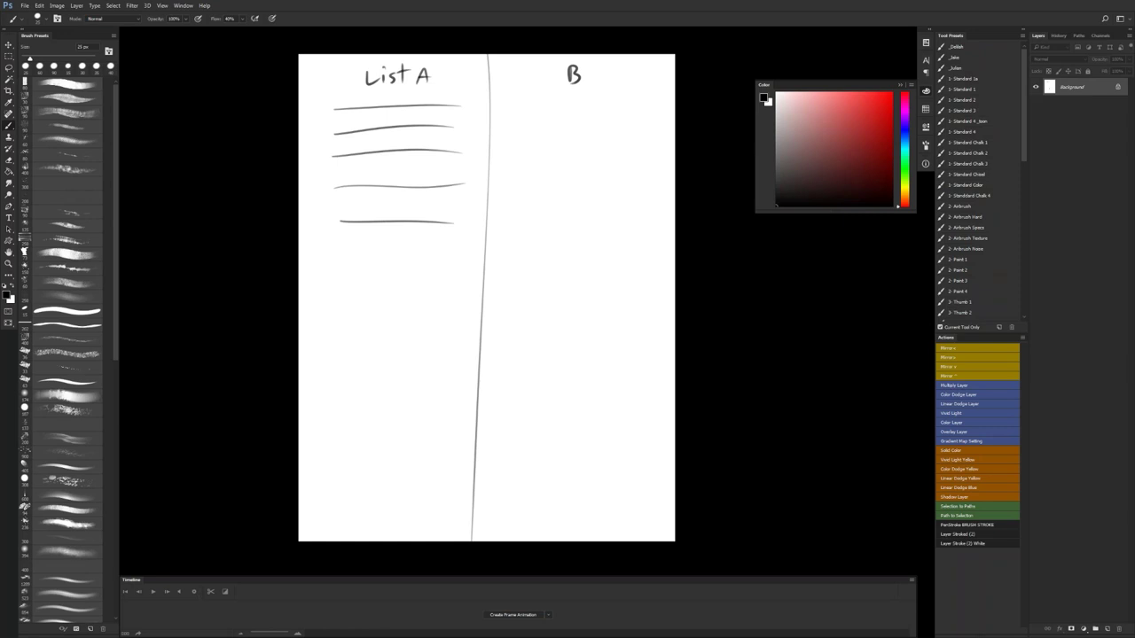
{"action": "left_click_drag", "start_coordinate": [342, 252], "coordinate": [445, 258]}
{"action": "left_click_drag", "start_coordinate": [338, 284], "coordinate": [454, 296]}
{"action": "left_click_drag", "start_coordinate": [334, 329], "coordinate": [443, 336]}
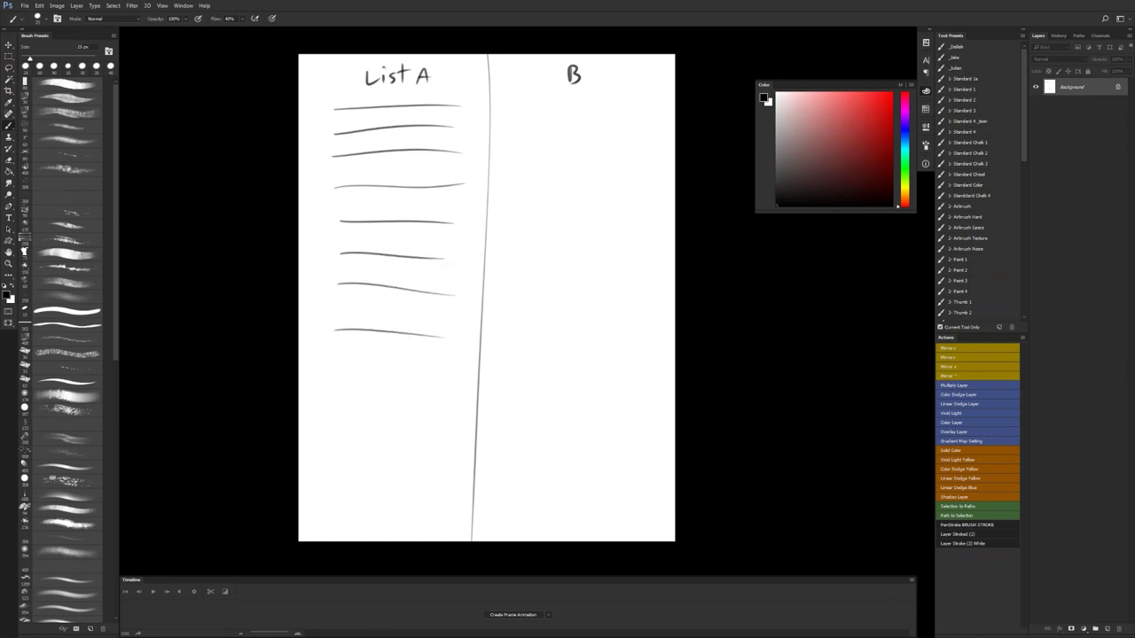
{"action": "left_click_drag", "start_coordinate": [344, 359], "coordinate": [433, 357]}
Step: Draw eleven horizontal placeholder strokes down the B column and a tall bracket along the right of the List A entries
{"action": "left_click_drag", "start_coordinate": [521, 112], "coordinate": [630, 116]}
{"action": "left_click_drag", "start_coordinate": [520, 133], "coordinate": [647, 134]}
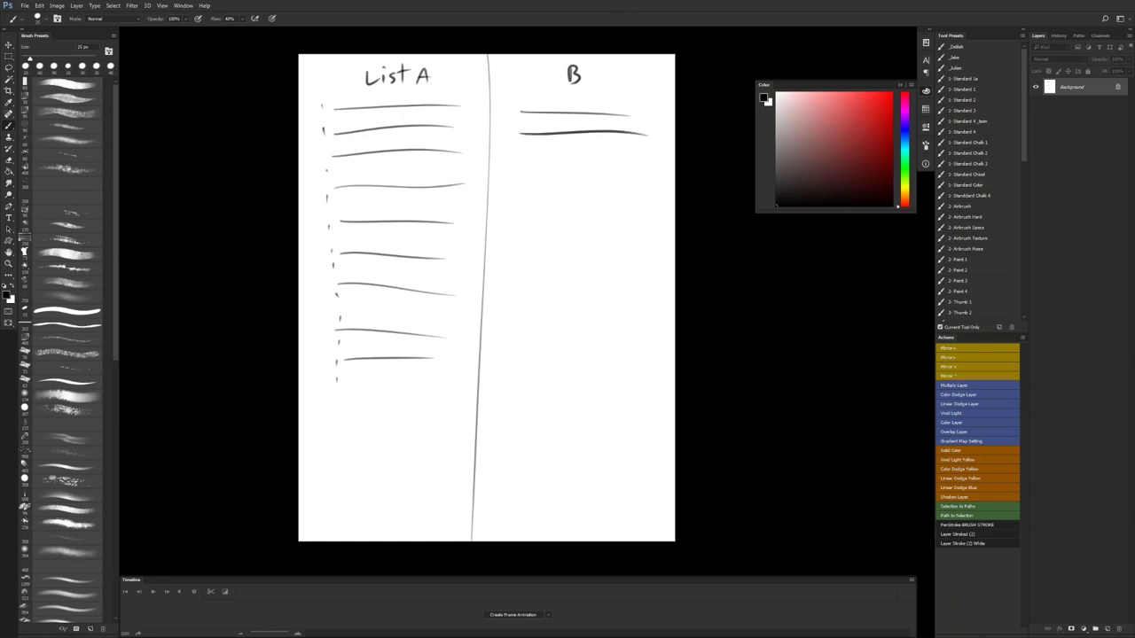
{"action": "left_click_drag", "start_coordinate": [523, 160], "coordinate": [647, 160]}
{"action": "left_click_drag", "start_coordinate": [521, 187], "coordinate": [641, 180]}
{"action": "left_click_drag", "start_coordinate": [528, 213], "coordinate": [632, 211]}
{"action": "left_click_drag", "start_coordinate": [528, 241], "coordinate": [628, 240]}
{"action": "left_click_drag", "start_coordinate": [532, 266], "coordinate": [629, 266]}
{"action": "left_click_drag", "start_coordinate": [549, 299], "coordinate": [617, 310]}
{"action": "left_click_drag", "start_coordinate": [545, 340], "coordinate": [617, 345]}
{"action": "left_click_drag", "start_coordinate": [553, 358], "coordinate": [627, 363]}
{"action": "left_click_drag", "start_coordinate": [575, 384], "coordinate": [623, 387]}
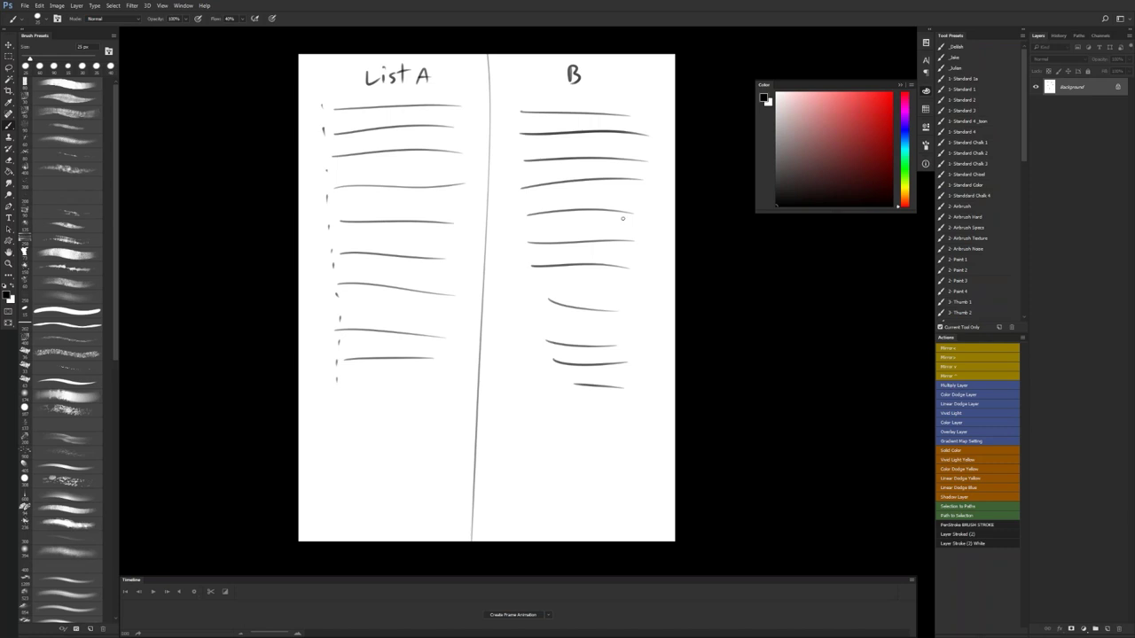
{"action": "mouse_move", "coordinate": [464, 122]}
{"action": "left_mouse_down"}
{"action": "mouse_move", "coordinate": [484, 273]}
{"action": "mouse_move", "coordinate": [454, 357]}
{"action": "left_mouse_up"}
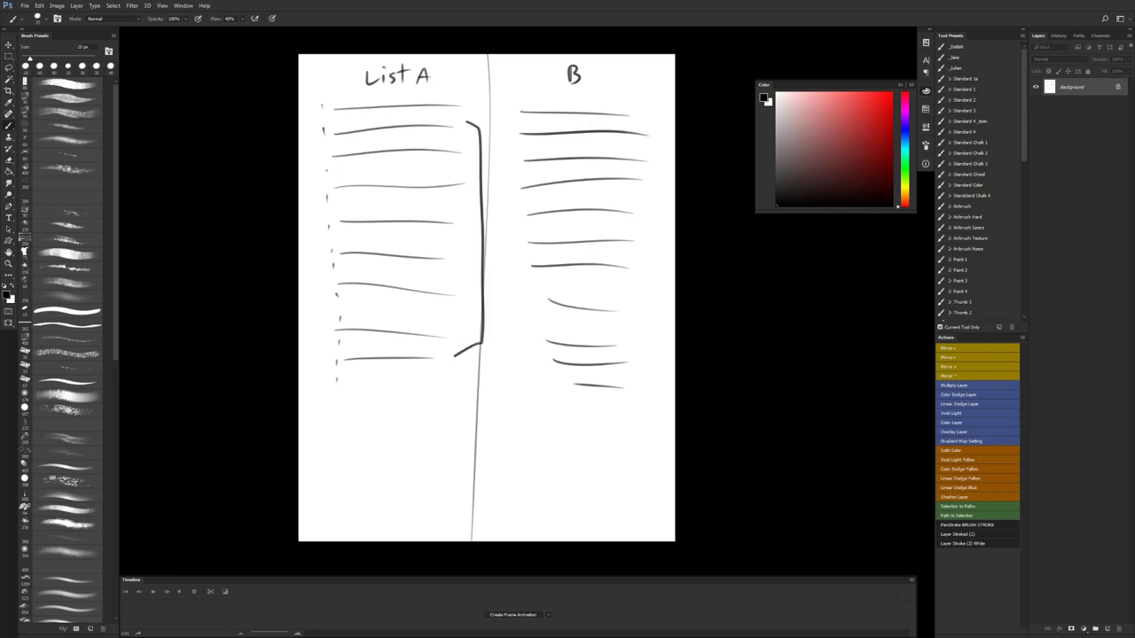
Step: Bracket the upper entries of column B, cross out its lowest entries with a large X, and circle the List A heading
{"action": "mouse_move", "coordinate": [512, 123]}
{"action": "left_mouse_down"}
{"action": "mouse_move", "coordinate": [502, 245]}
{"action": "mouse_move", "coordinate": [520, 247]}
{"action": "left_mouse_up"}
{"action": "left_click_drag", "start_coordinate": [548, 277], "coordinate": [612, 366]}
{"action": "left_click_drag", "start_coordinate": [603, 271], "coordinate": [563, 412]}
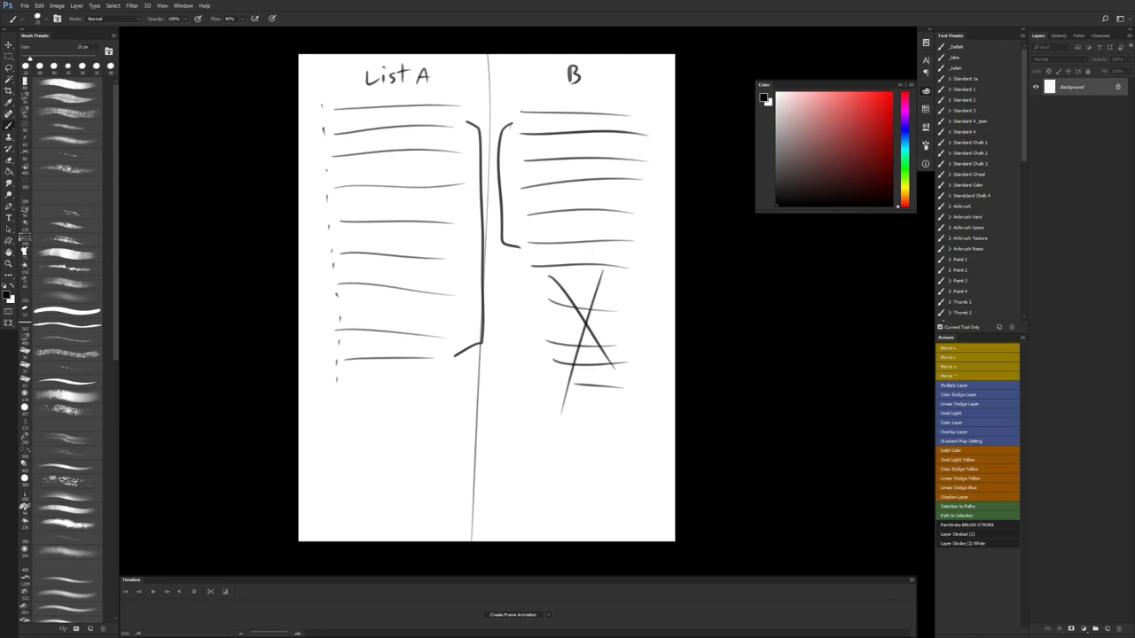
{"action": "left_click_drag", "start_coordinate": [454, 57], "coordinate": [460, 64]}
Step: Leave full-screen view and close the untitled list diagram document
{"action": "key", "text": "f"}
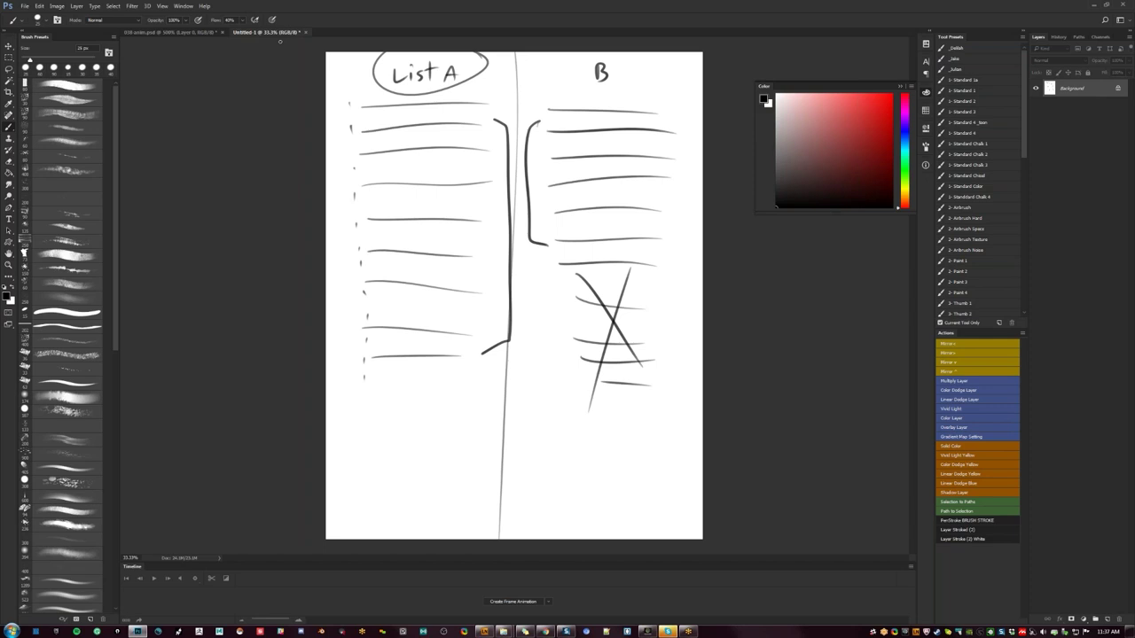
{"action": "left_click", "coordinate": [305, 33]}
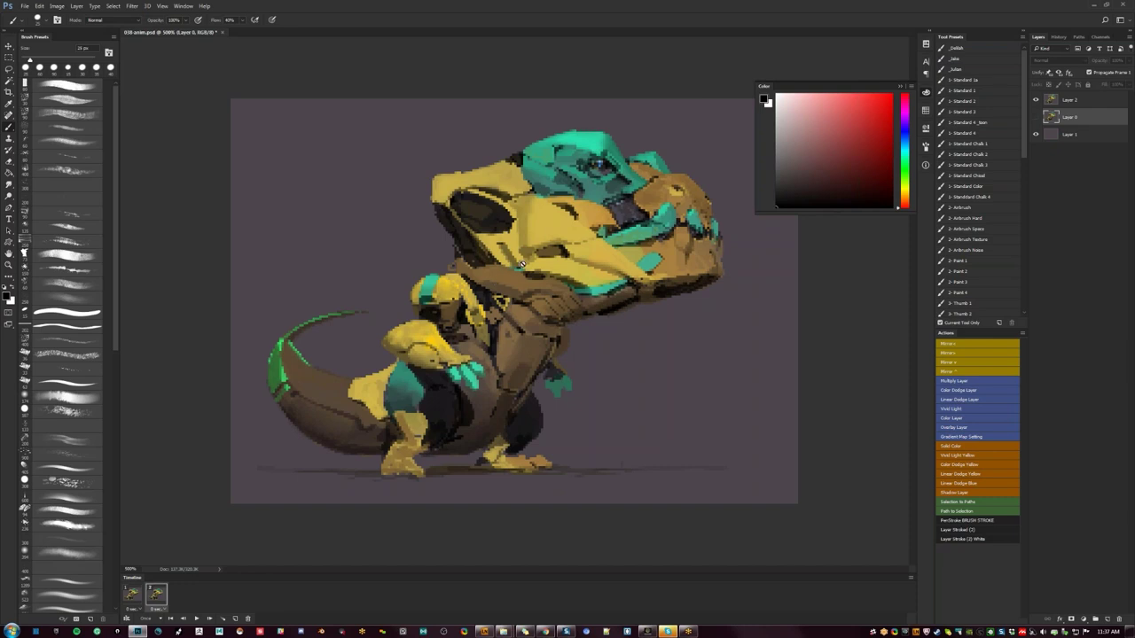
Step: Ready the Pencil tool with the chiselBrush preset on Layer 2, sample a dark tone from the head, and reduce the size to 1 px
{"action": "key", "text": "shift+b"}
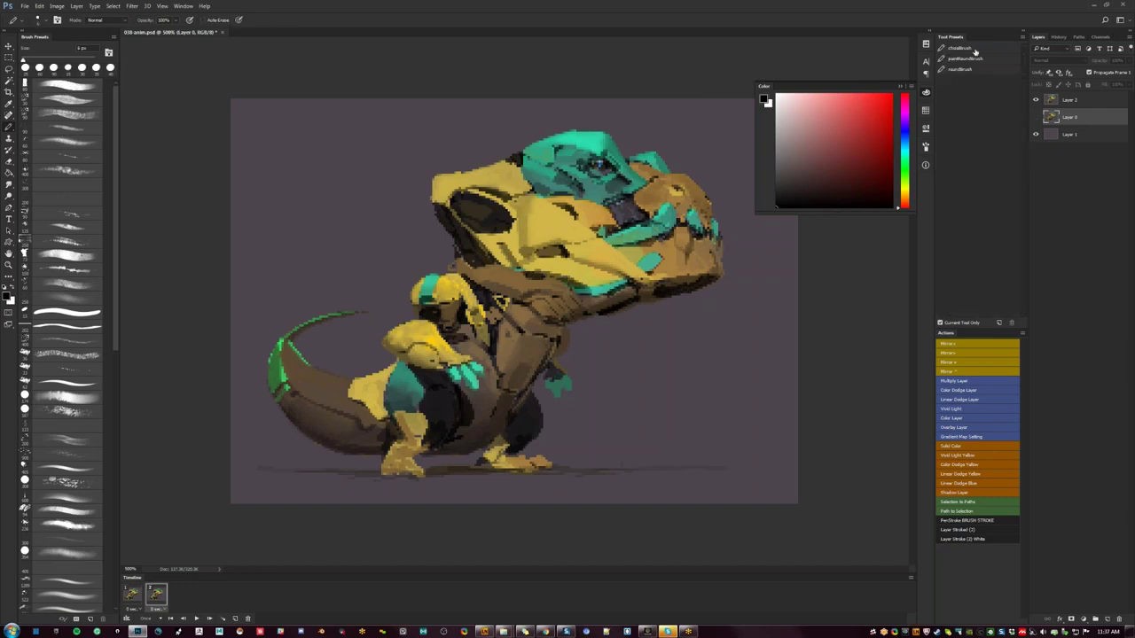
{"action": "left_click", "coordinate": [974, 50]}
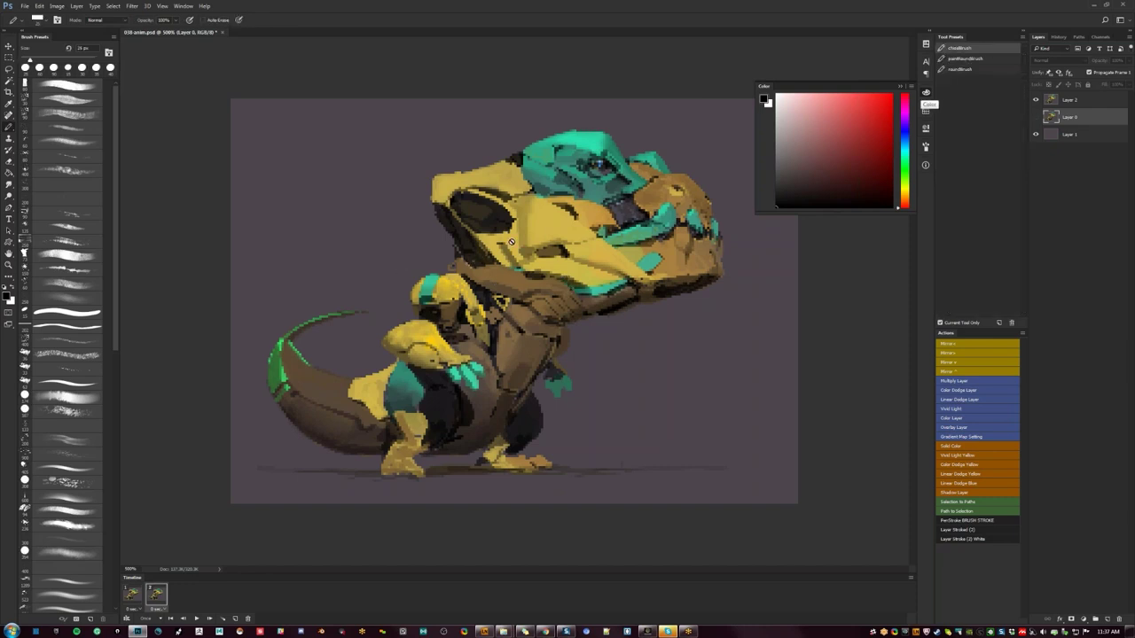
{"action": "left_click", "coordinate": [1071, 103]}
{"action": "left_click", "coordinate": [467, 241], "text": "alt"}
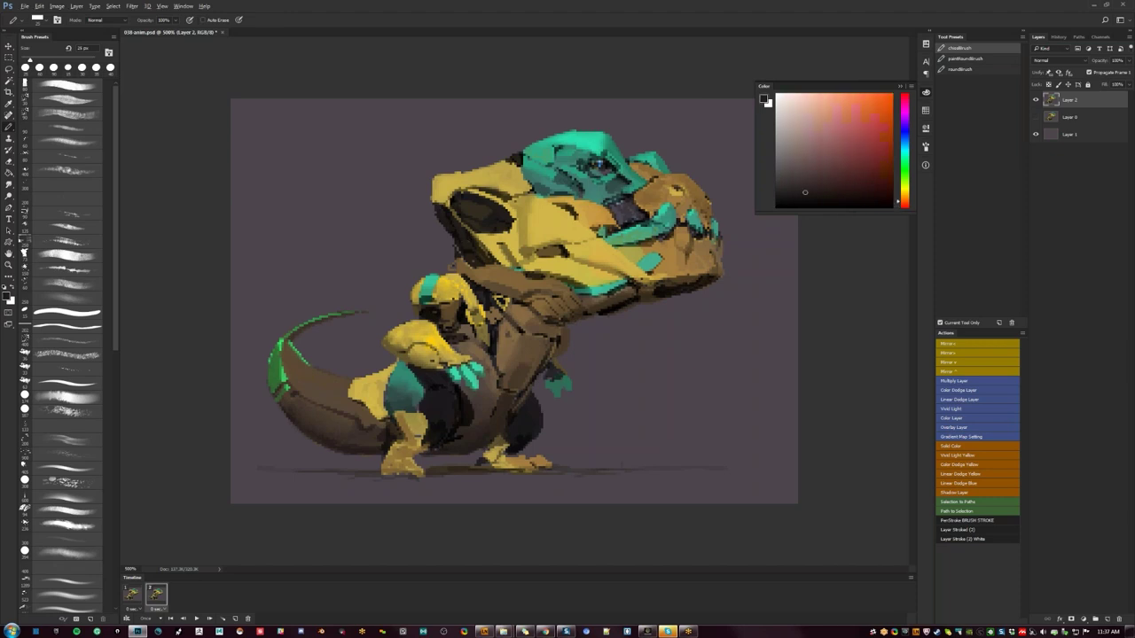
{"action": "key", "text": "bracketleft"}
{"action": "key", "text": "bracketleft"}
{"action": "key", "text": "bracketleft"}
{"action": "key", "text": "bracketleft"}
{"action": "key", "text": "bracketleft"}
{"action": "key", "text": "bracketleft"}
{"action": "key", "text": "bracketleft"}
{"action": "key", "text": "bracketleft"}
{"action": "key", "text": "bracketleft"}
{"action": "key", "text": "bracketleft"}
{"action": "key", "text": "bracketleft"}
{"action": "key", "text": "bracketleft"}
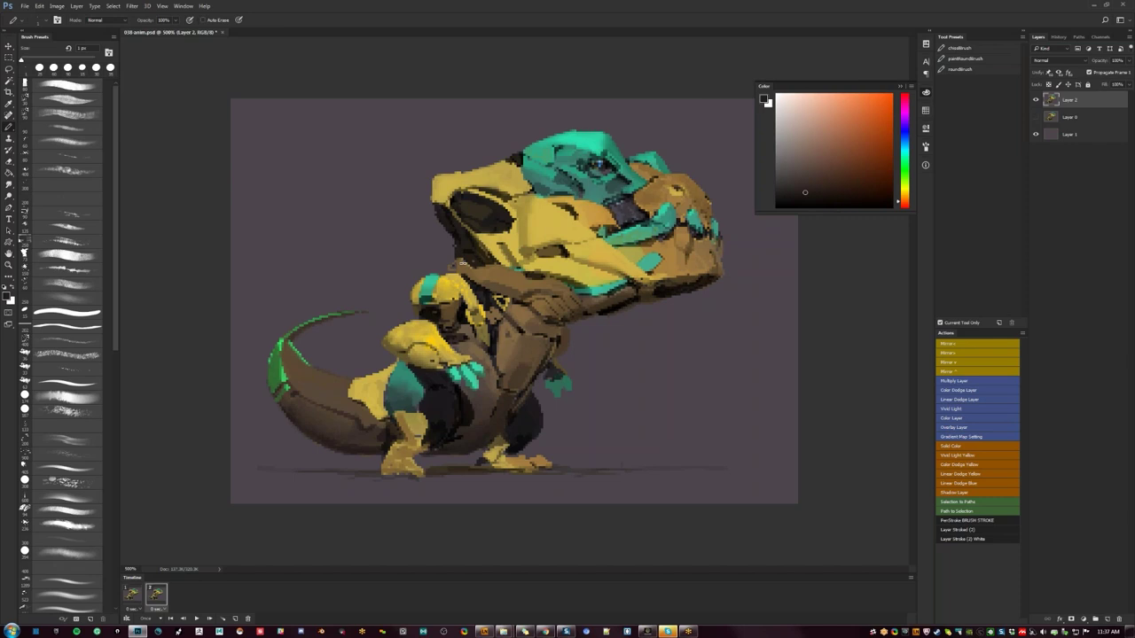
Step: Retouch the lower jaw edge on Layer 2 with dark brown tones sampled there, and show the first animation frame
{"action": "key", "text": "d"}
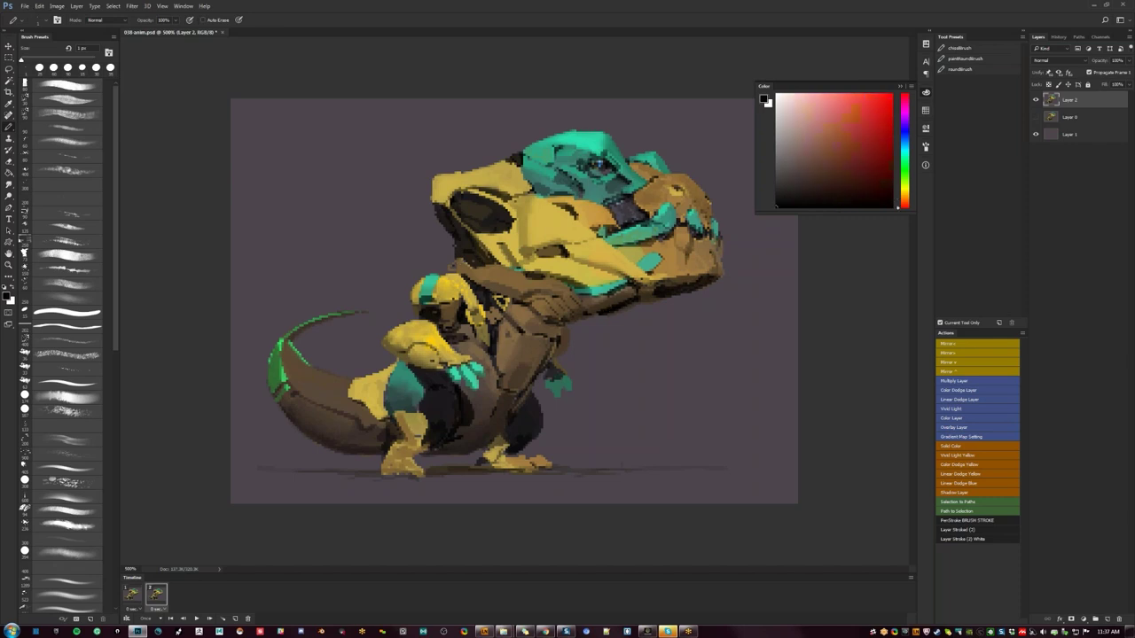
{"action": "left_click", "coordinate": [587, 310], "text": "alt"}
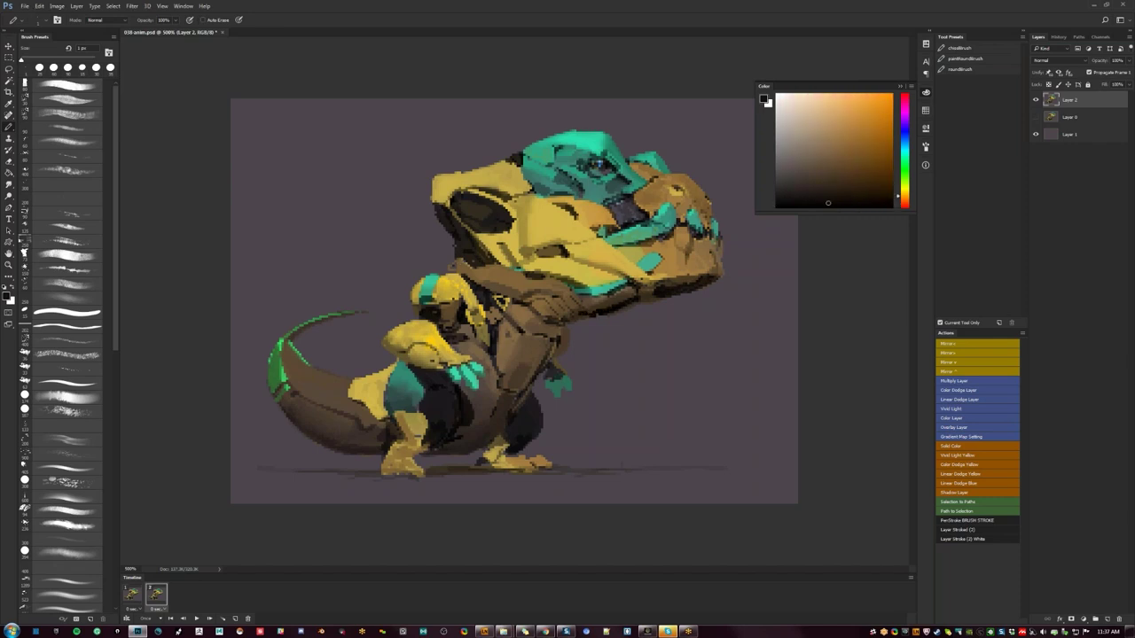
{"action": "left_click", "coordinate": [589, 315], "text": "alt"}
{"action": "left_click", "coordinate": [582, 314], "text": "alt"}
{"action": "left_click", "coordinate": [613, 312], "text": "alt"}
{"action": "left_click_drag", "start_coordinate": [601, 314], "coordinate": [617, 310]}
{"action": "left_click", "coordinate": [139, 599]}
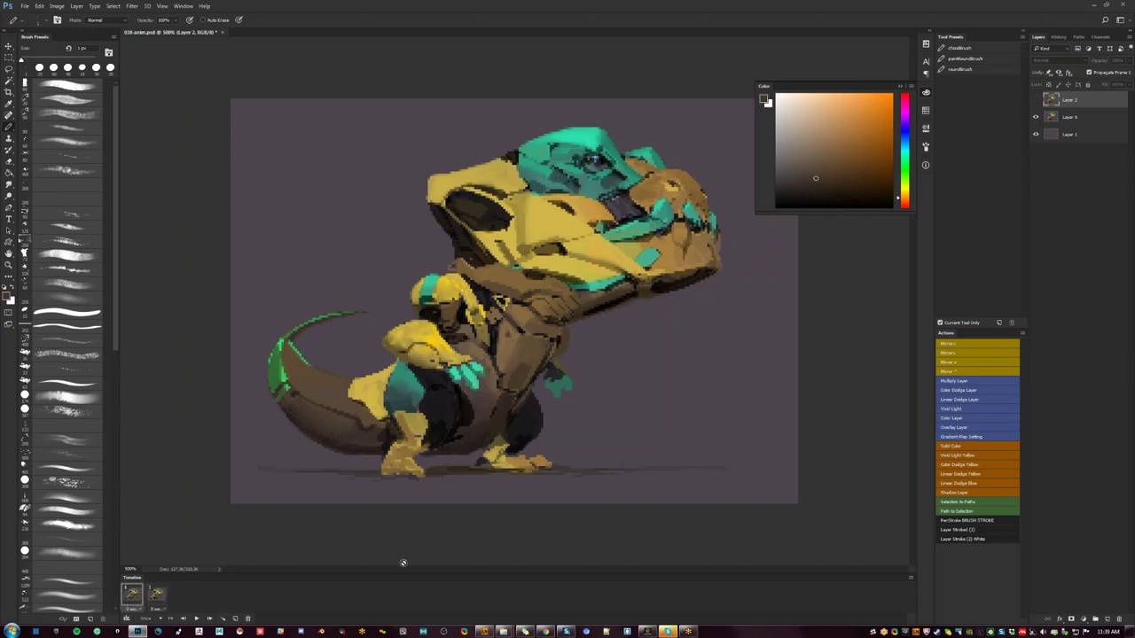
Step: Switch to Chrome, close the BeepBox page, and delete all files from the Character Class Upload folder in Box
{"action": "left_click", "coordinate": [545, 631]}
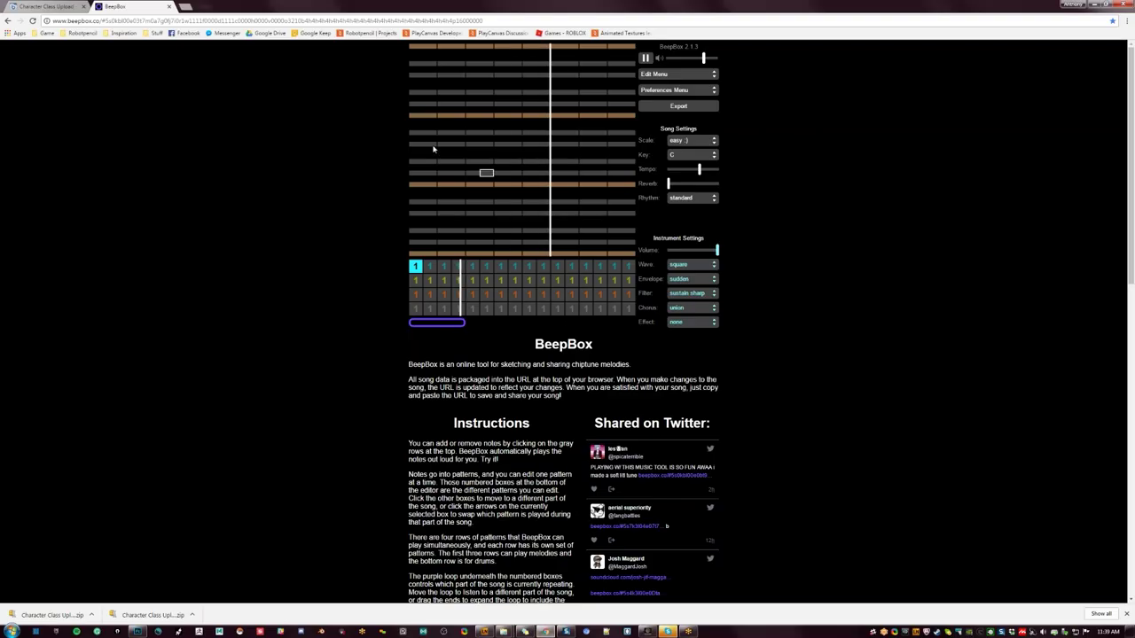
{"action": "left_click", "coordinate": [169, 7]}
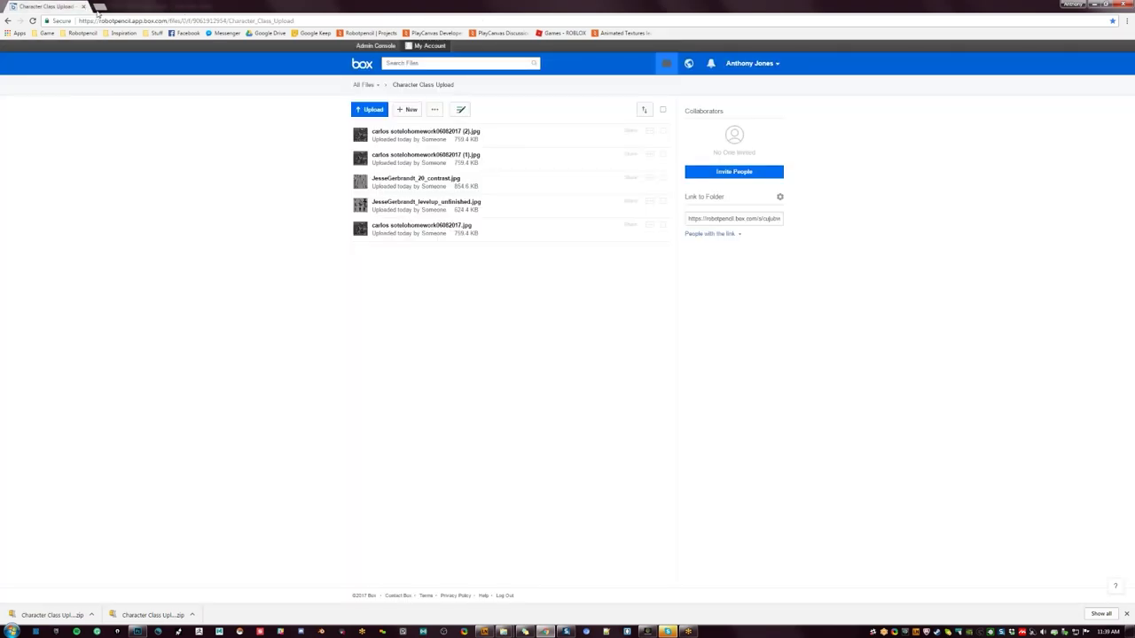
{"action": "left_click", "coordinate": [663, 110]}
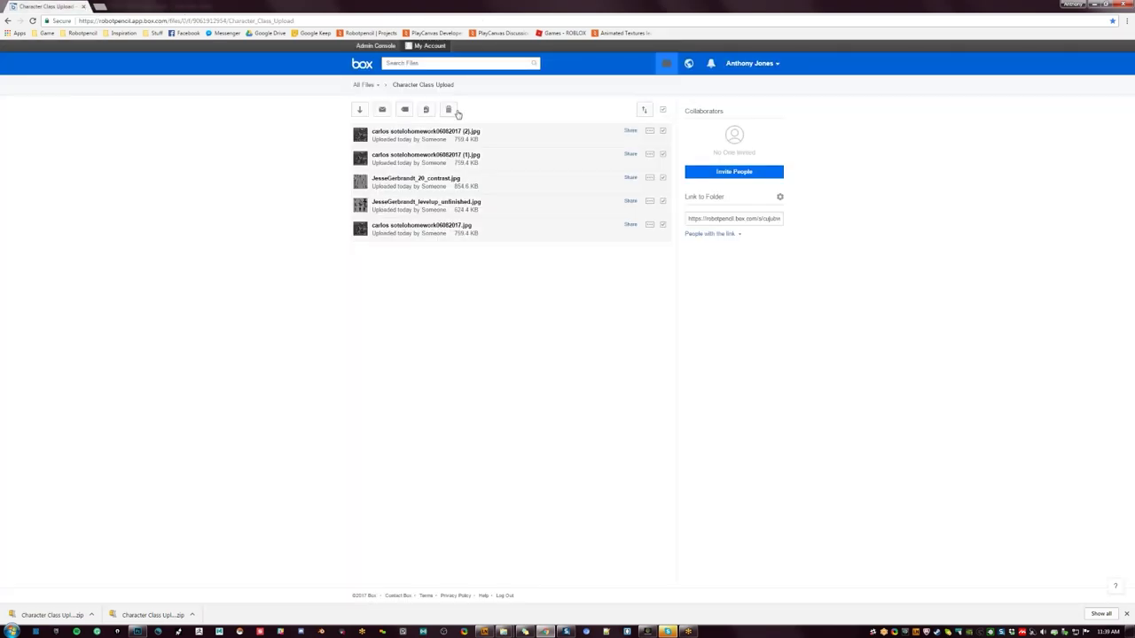
{"action": "left_click", "coordinate": [455, 111]}
{"action": "key", "text": "Return"}
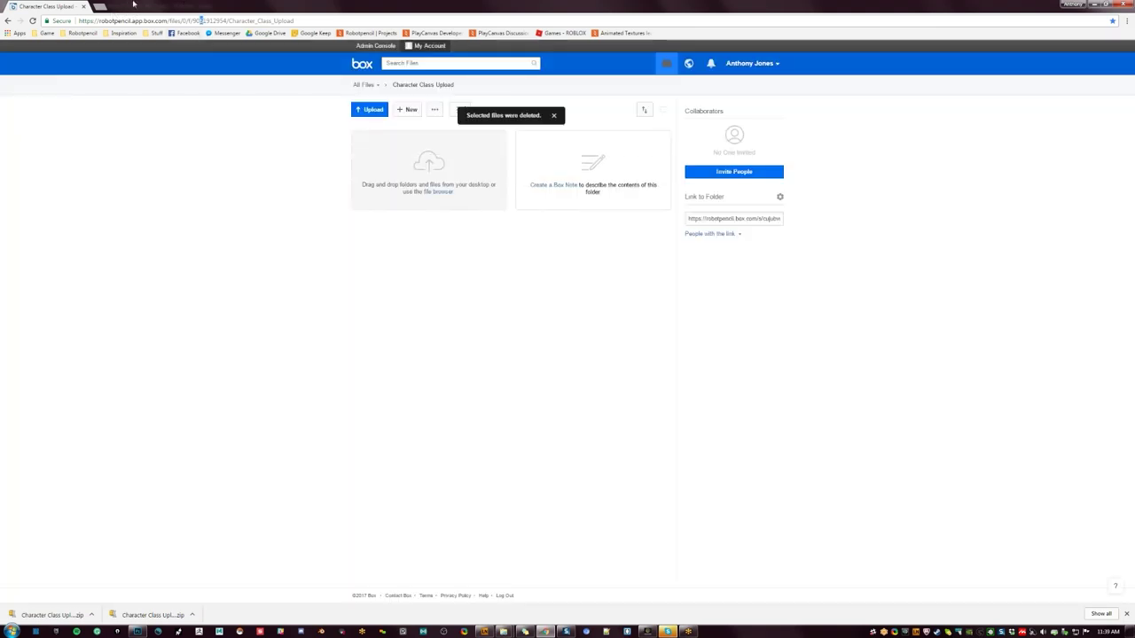
Step: Open YouTube in the current browser tab
{"action": "key", "text": "ctrl+l"}
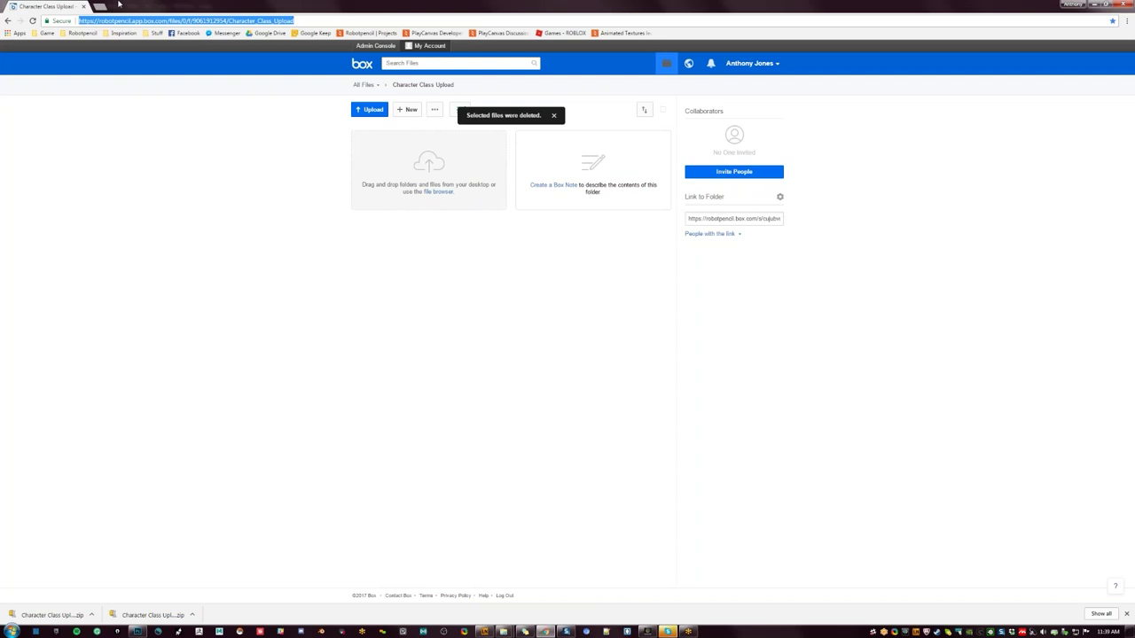
{"action": "type", "text": "youtube"}
{"action": "key", "text": "Return"}
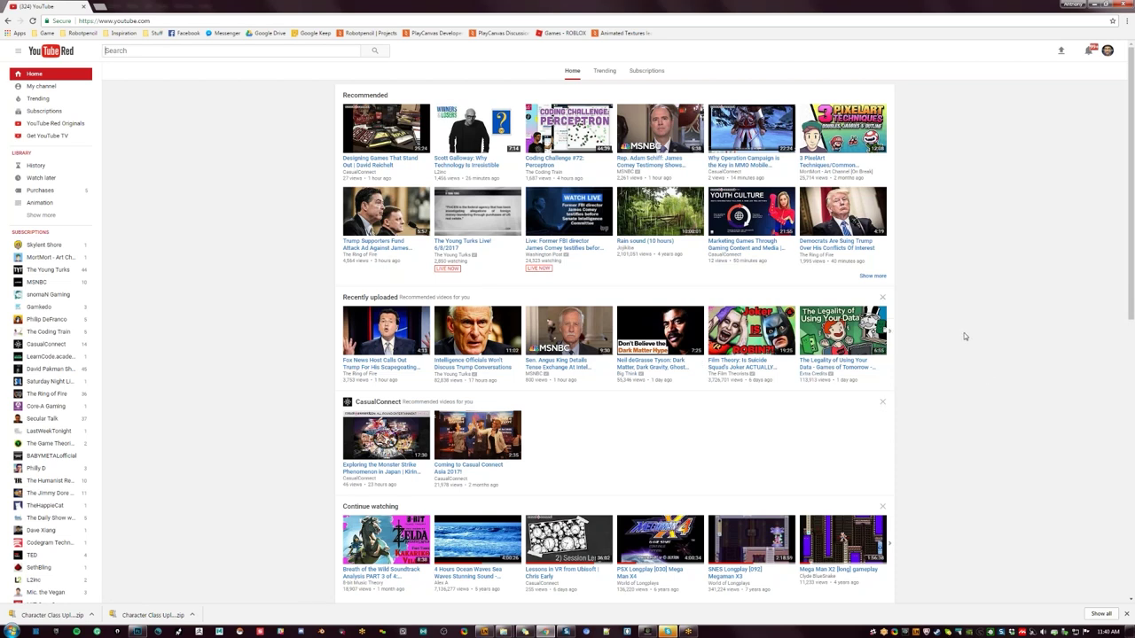
Step: Look through the recommended video sections on the YouTube home page and return to its beginning
{"action": "key", "text": "/"}
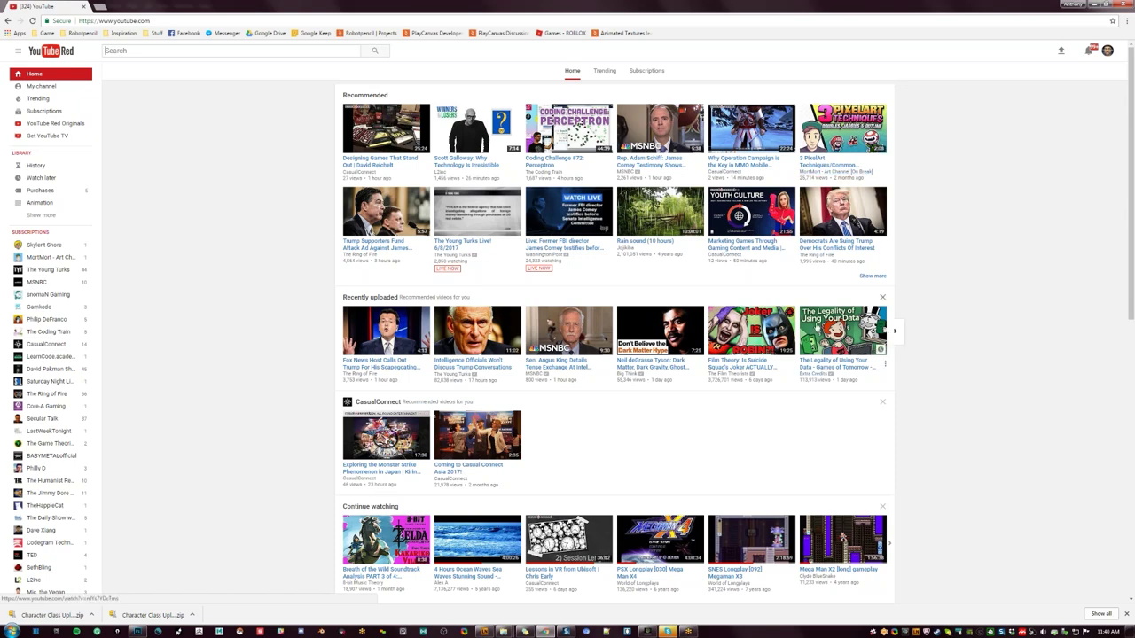
{"action": "scroll", "coordinate": [520, 306], "scroll_direction": "down", "scroll_amount": 3}
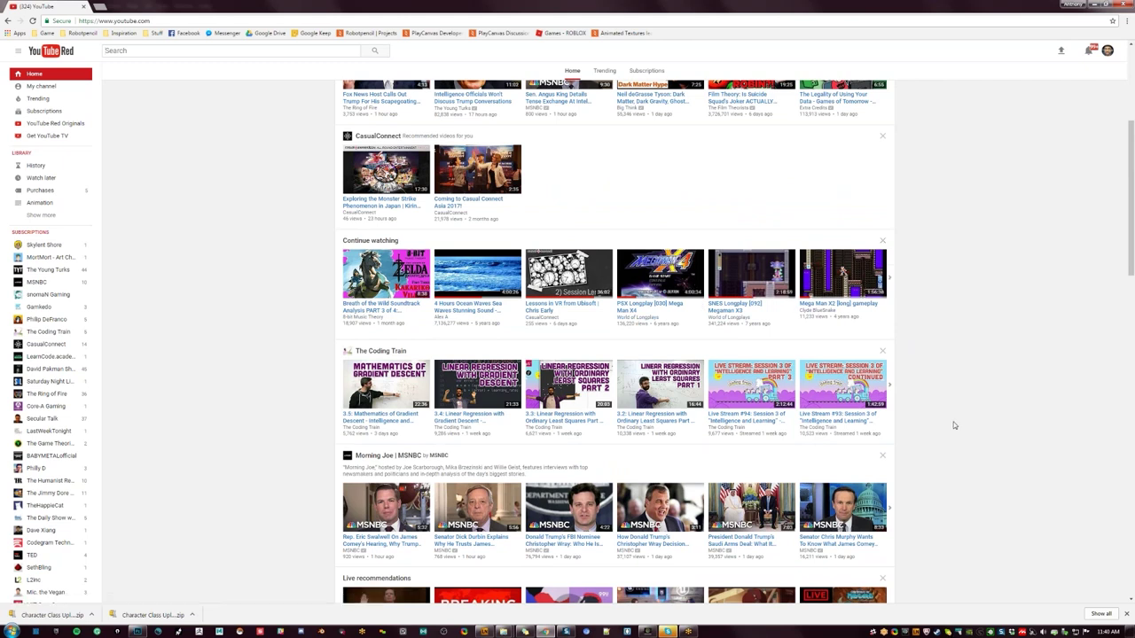
{"action": "scroll", "coordinate": [947, 425], "scroll_direction": "down", "scroll_amount": 1}
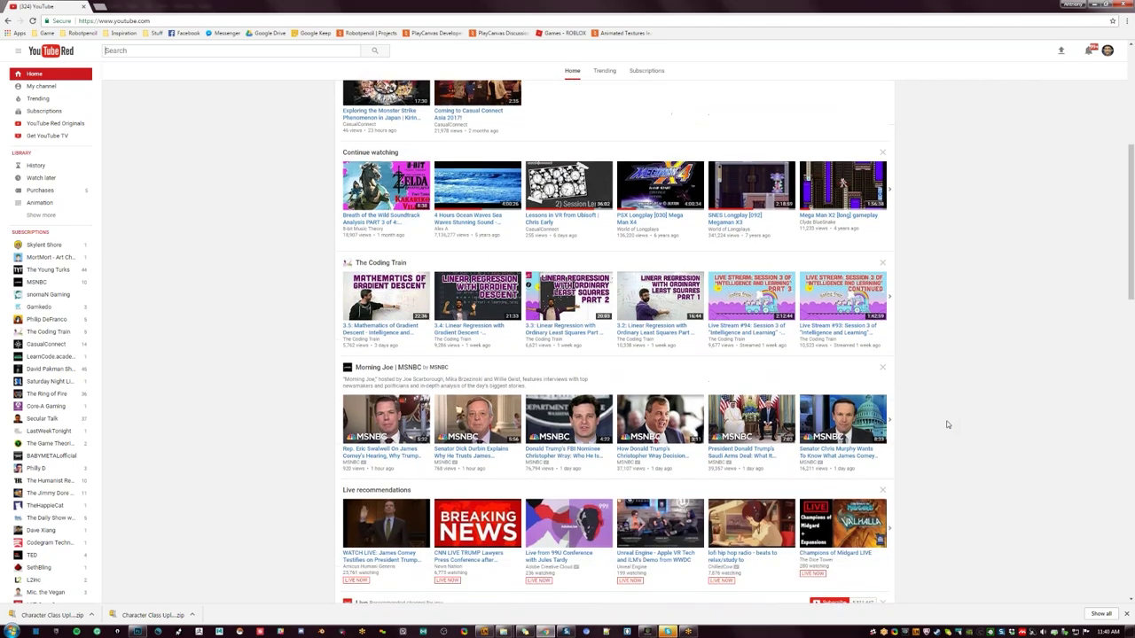
{"action": "scroll", "coordinate": [947, 425], "scroll_direction": "down", "scroll_amount": 2}
{"action": "scroll", "coordinate": [947, 425], "scroll_direction": "down", "scroll_amount": 5}
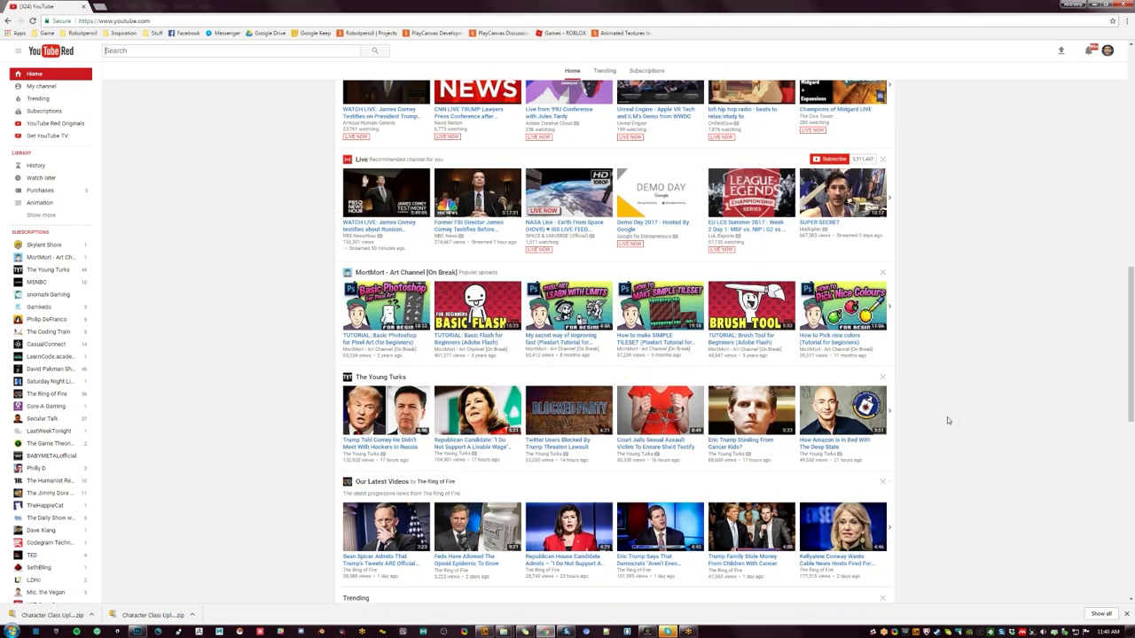
{"action": "scroll", "coordinate": [947, 422], "scroll_direction": "down", "scroll_amount": 3}
{"action": "scroll", "coordinate": [947, 421], "scroll_direction": "down", "scroll_amount": 1}
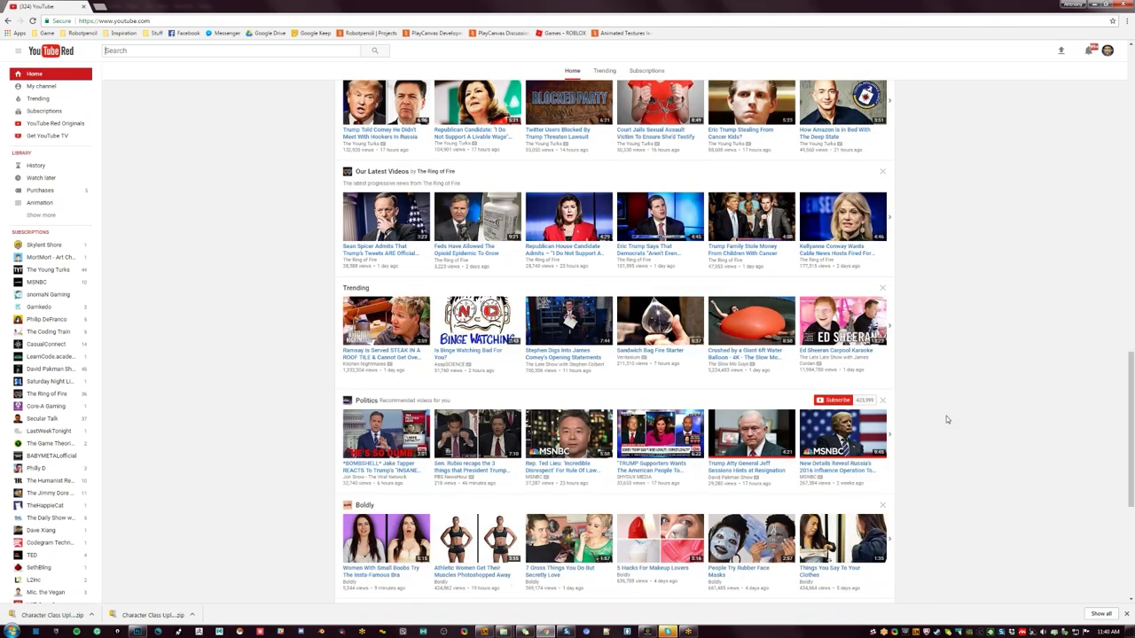
{"action": "scroll", "coordinate": [949, 418], "scroll_direction": "up", "scroll_amount": 18}
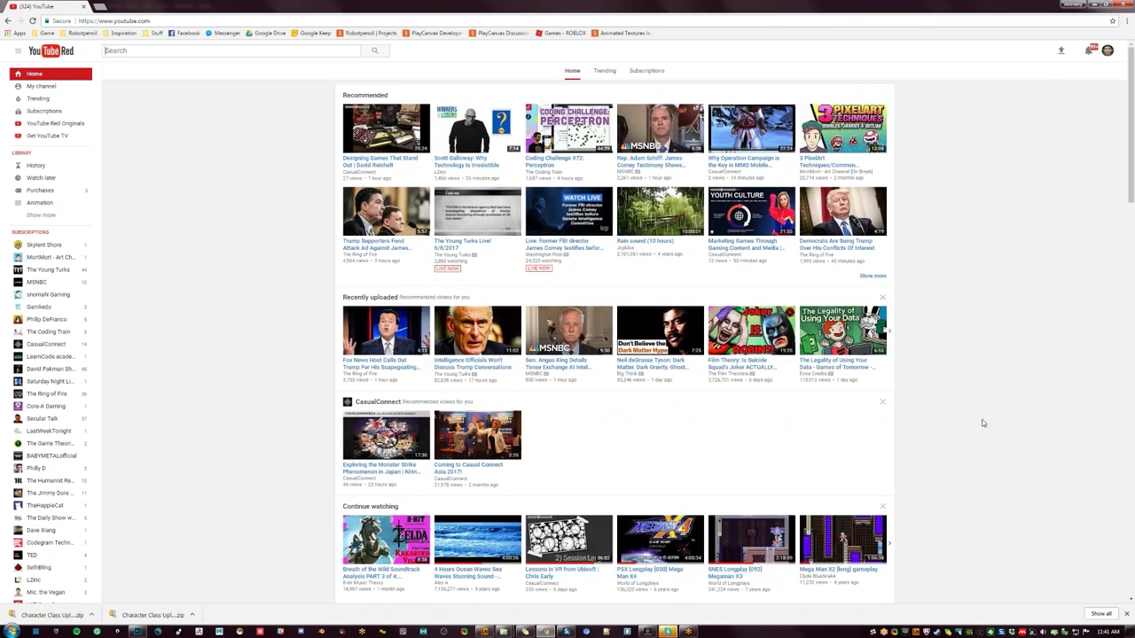
Step: Look over YouTube's Trending videos and return to the home page
{"action": "left_click", "coordinate": [171, 51]}
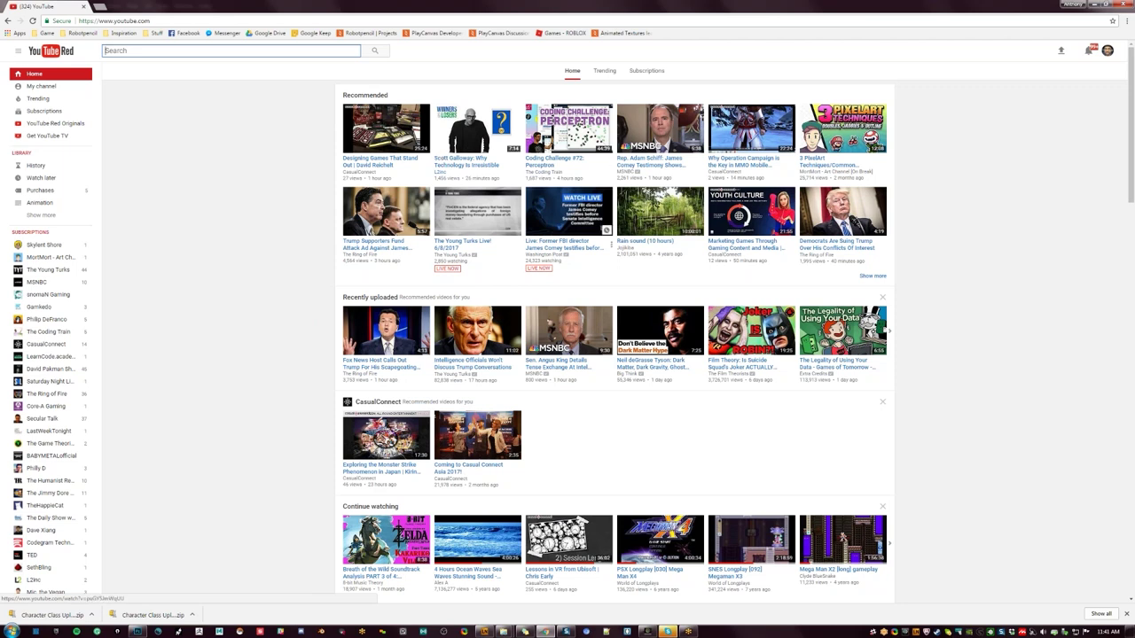
{"action": "left_click", "coordinate": [604, 70]}
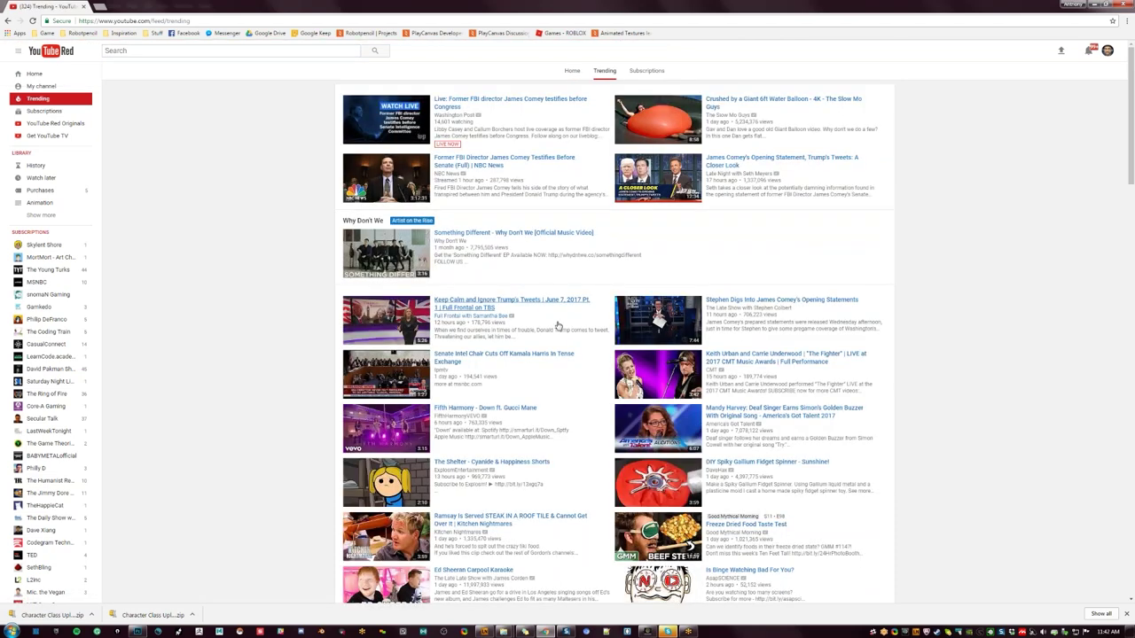
{"action": "scroll", "coordinate": [566, 343], "scroll_direction": "down", "scroll_amount": 2}
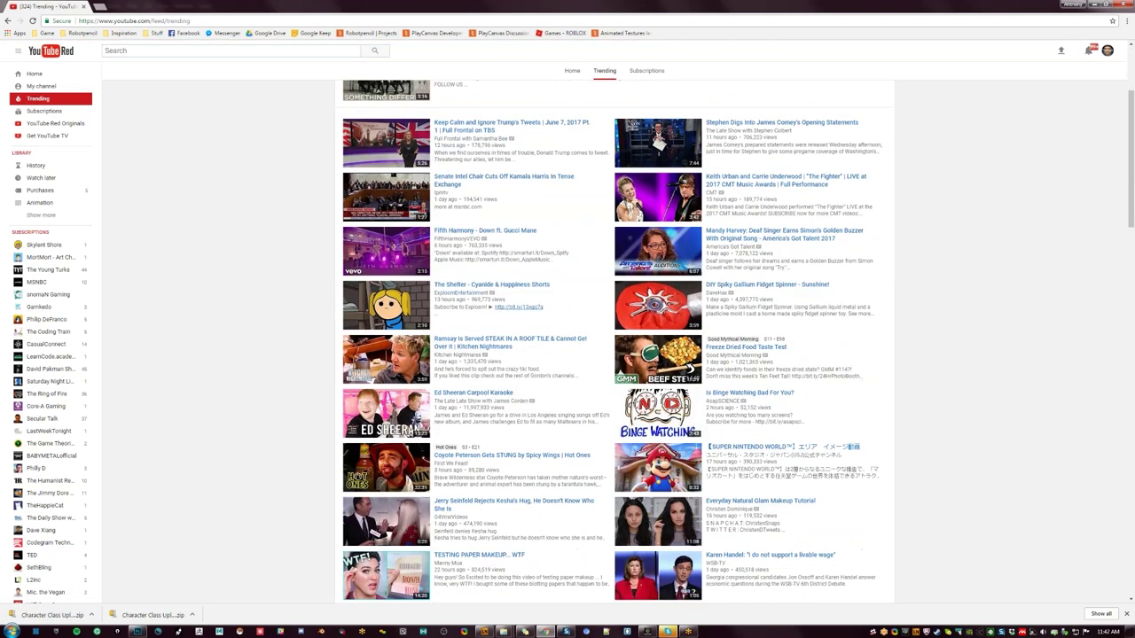
{"action": "scroll", "coordinate": [562, 337], "scroll_direction": "up", "scroll_amount": 2}
{"action": "left_click", "coordinate": [580, 300]}
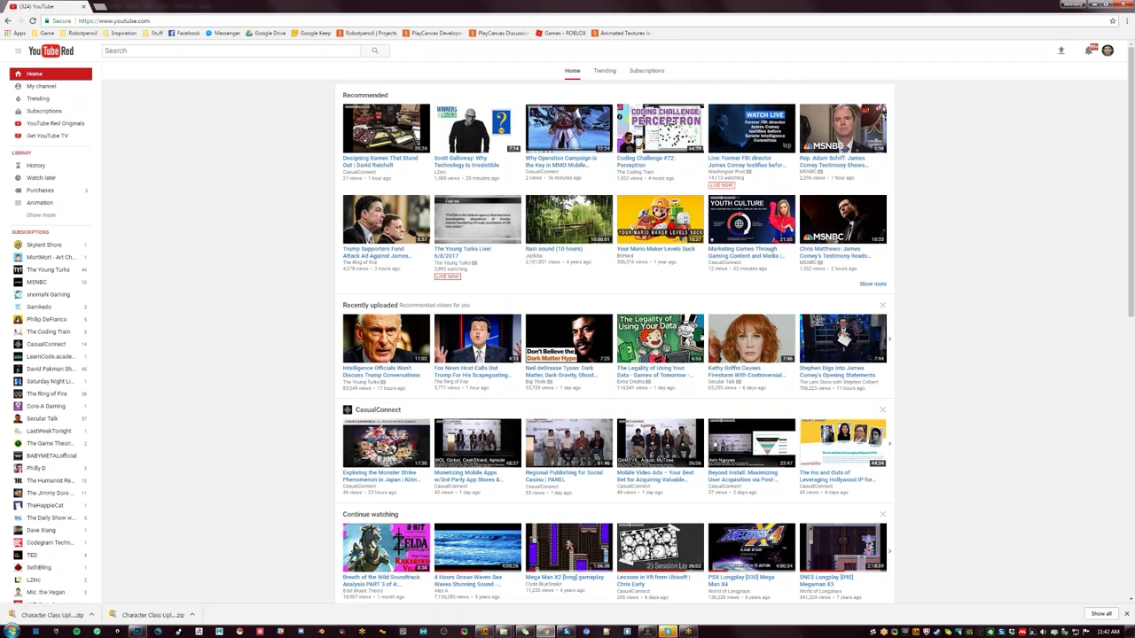
Step: Open Facebook in the current browser tab
{"action": "left_click", "coordinate": [334, 19]}
{"action": "type", "text": "facebook"}
{"action": "key", "text": "Return"}
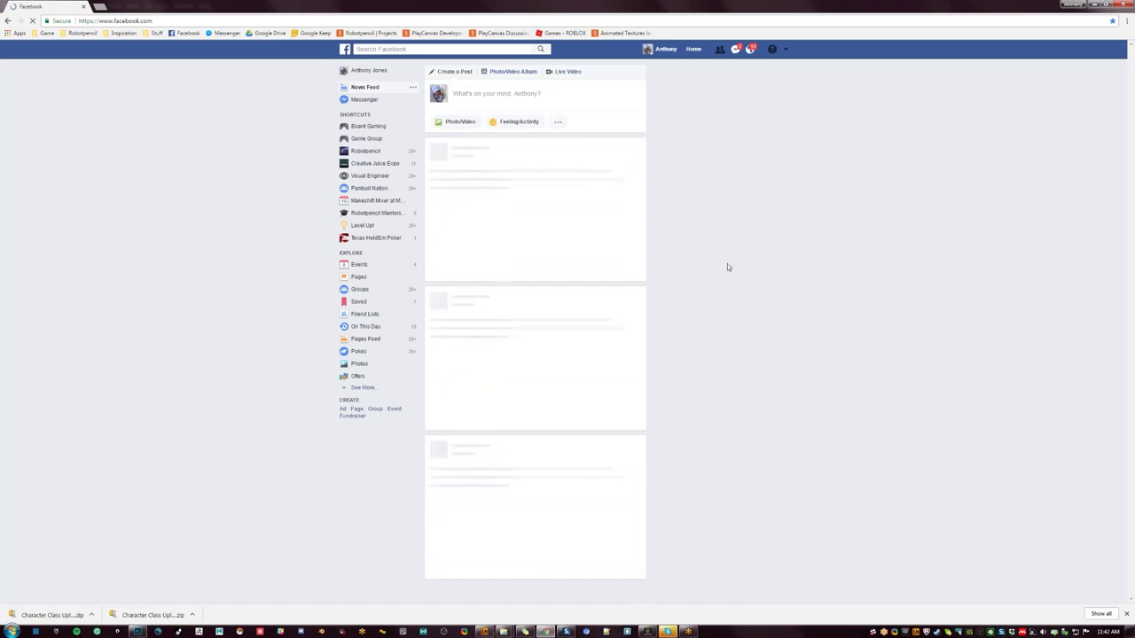
Step: Look through the artwork, status and sponsored posts in the Facebook News Feed
{"action": "scroll", "coordinate": [550, 280], "scroll_direction": "down", "scroll_amount": 1}
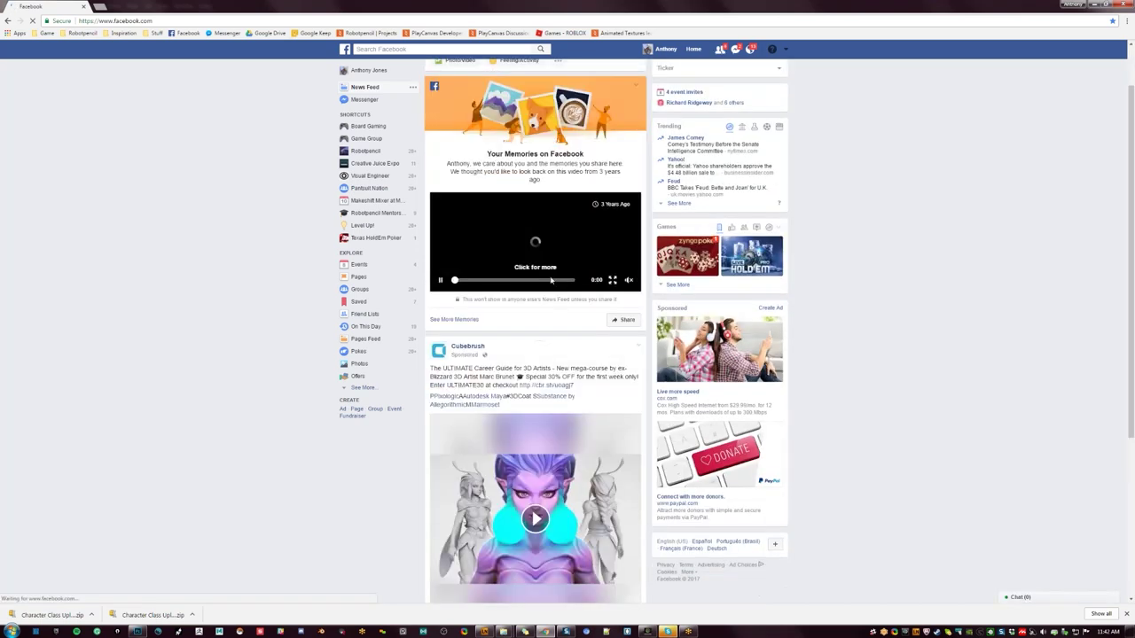
{"action": "scroll", "coordinate": [551, 280], "scroll_direction": "down", "scroll_amount": 3}
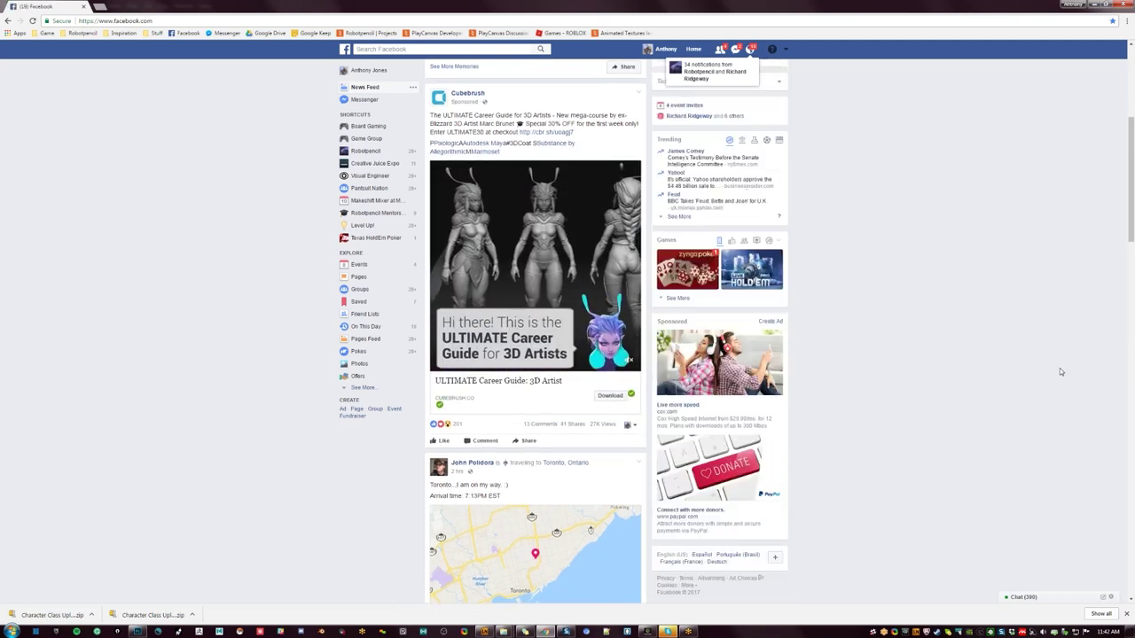
{"action": "scroll", "coordinate": [1059, 371], "scroll_direction": "down", "scroll_amount": 7}
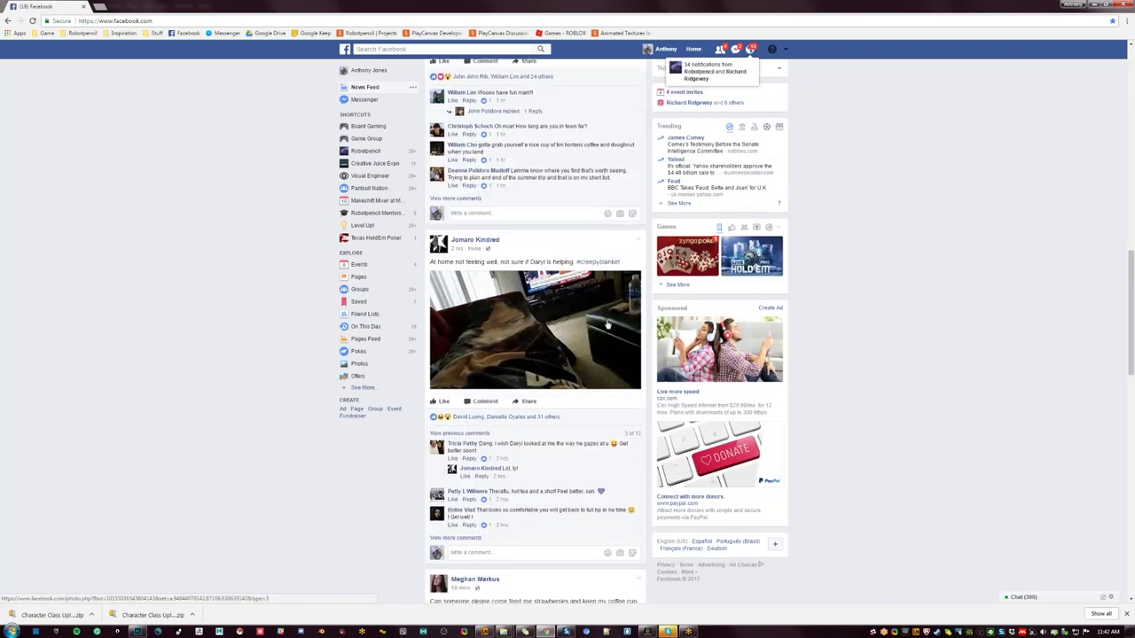
{"action": "scroll", "coordinate": [607, 324], "scroll_direction": "down", "scroll_amount": 9}
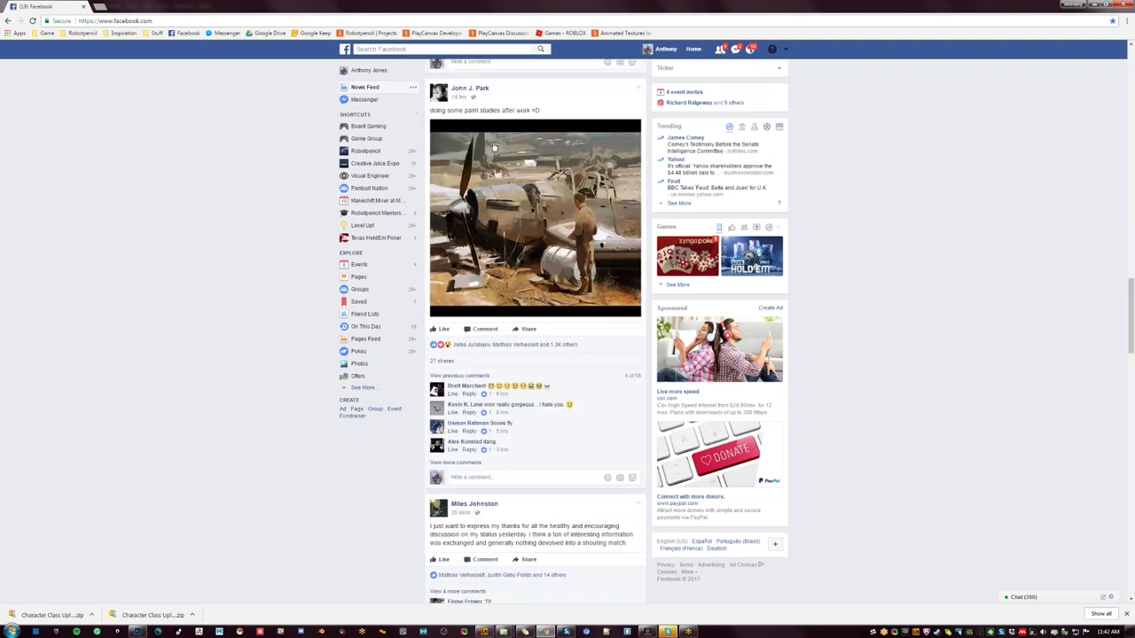
{"action": "scroll", "coordinate": [958, 410], "scroll_direction": "down", "scroll_amount": 14}
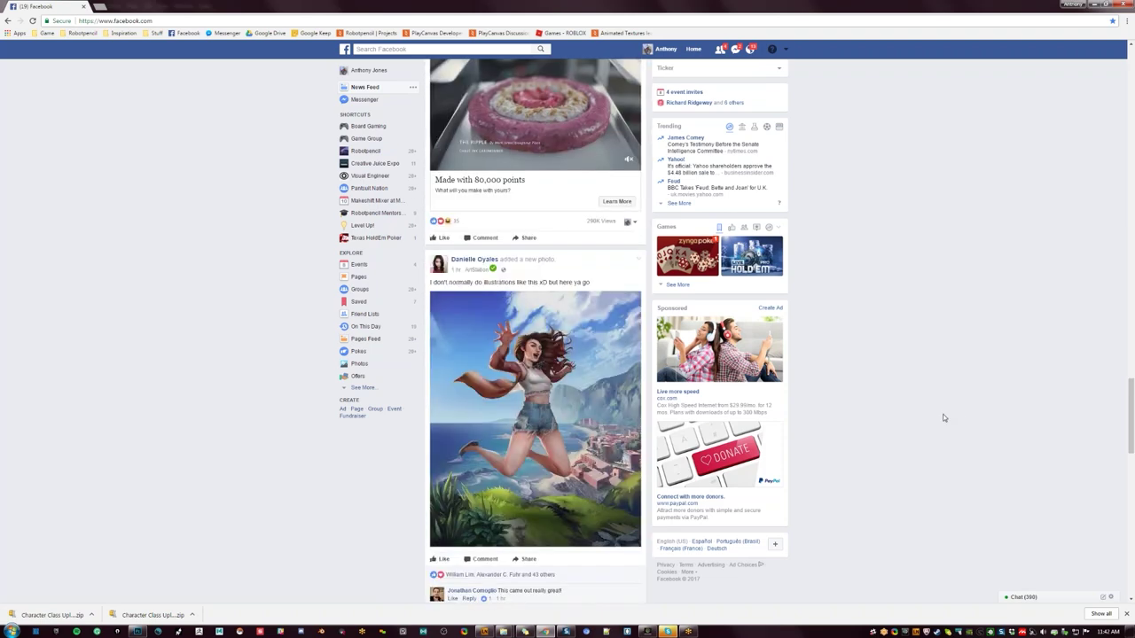
{"action": "scroll", "coordinate": [963, 392], "scroll_direction": "down", "scroll_amount": 6}
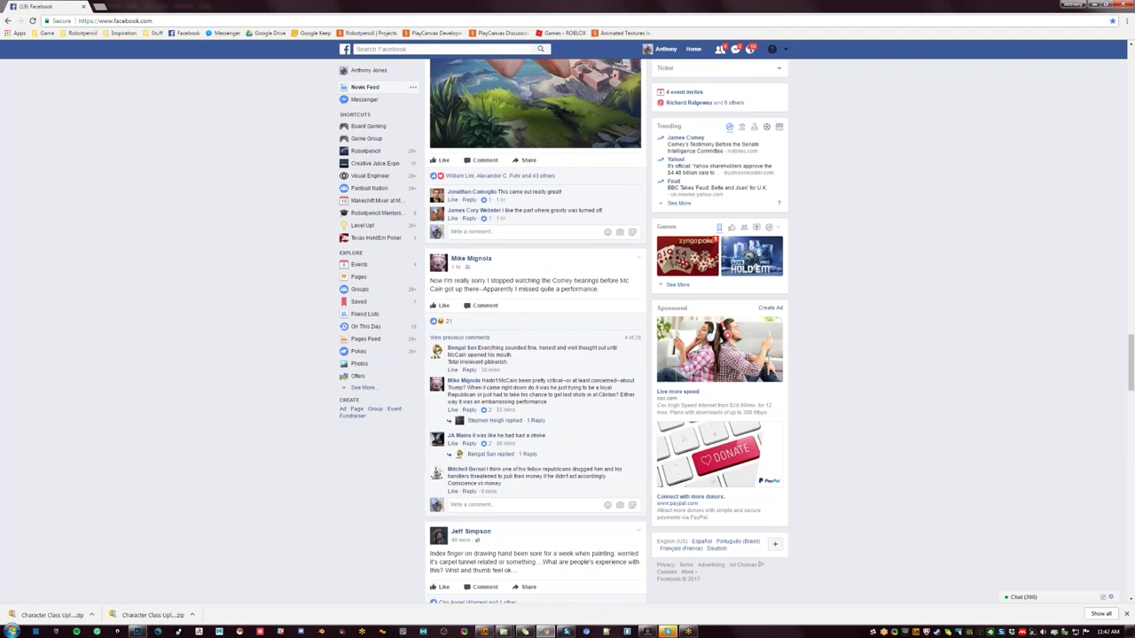
{"action": "scroll", "coordinate": [963, 392], "scroll_direction": "down", "scroll_amount": 5}
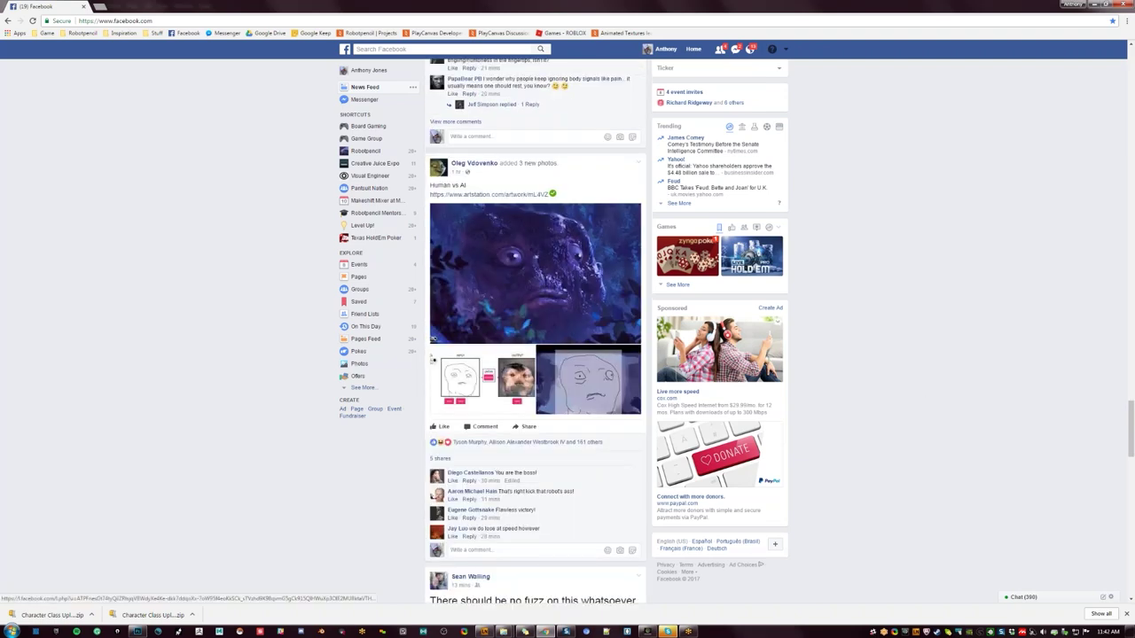
{"action": "scroll", "coordinate": [976, 386], "scroll_direction": "down", "scroll_amount": 13}
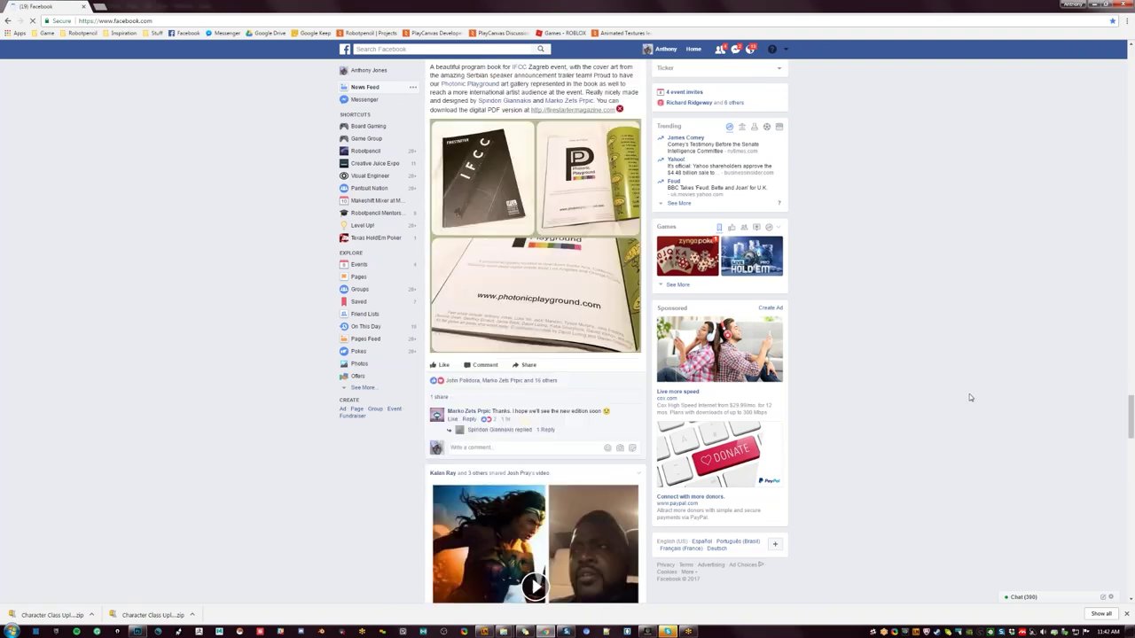
Step: Examine further News Feed posts, from the shared video down to the post about turning sketches into portraits
{"action": "scroll", "coordinate": [535, 331], "scroll_direction": "down", "scroll_amount": 5}
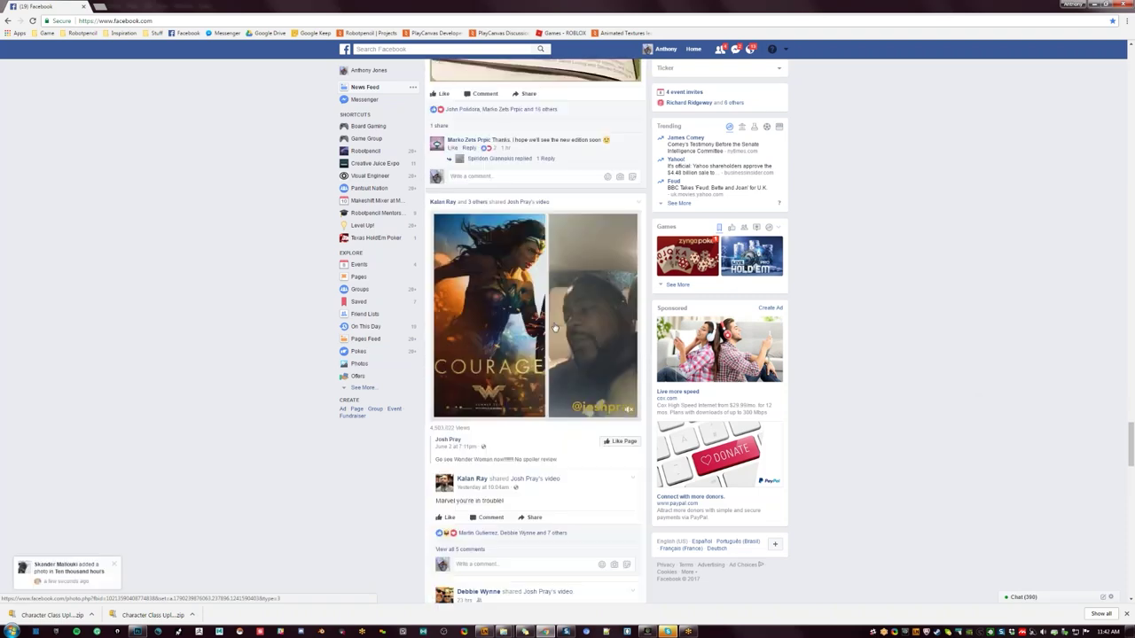
{"action": "scroll", "coordinate": [560, 342], "scroll_direction": "down", "scroll_amount": 5}
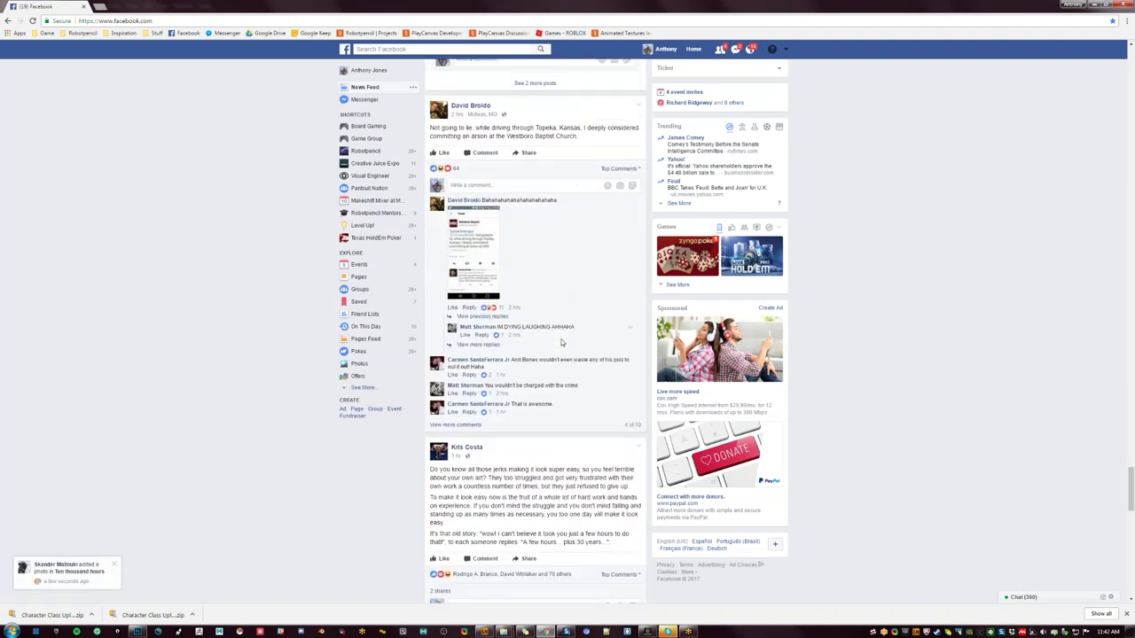
{"action": "scroll", "coordinate": [561, 342], "scroll_direction": "down", "scroll_amount": 6}
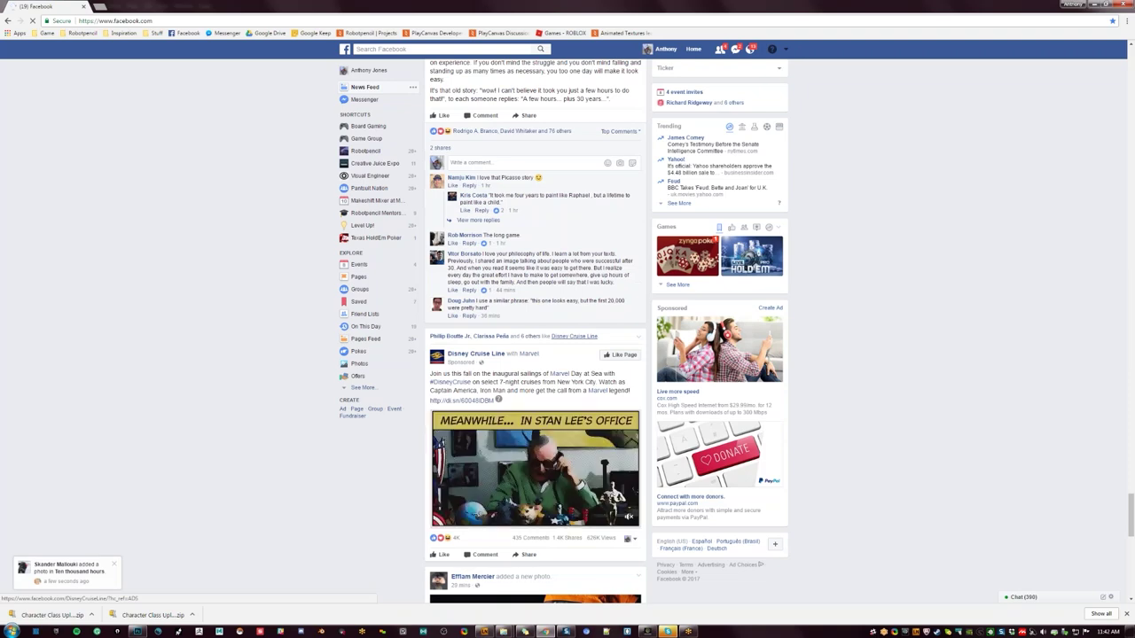
{"action": "scroll", "coordinate": [469, 327], "scroll_direction": "down", "scroll_amount": 4}
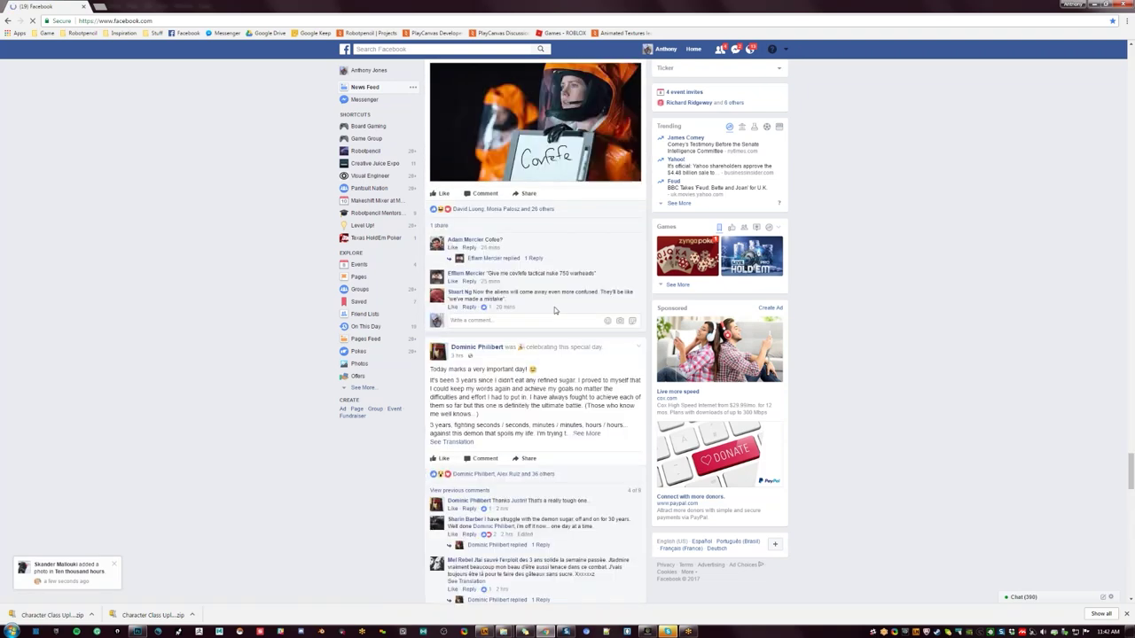
{"action": "scroll", "coordinate": [470, 327], "scroll_direction": "down", "scroll_amount": 3}
{"action": "scroll", "coordinate": [771, 498], "scroll_direction": "down", "scroll_amount": 4}
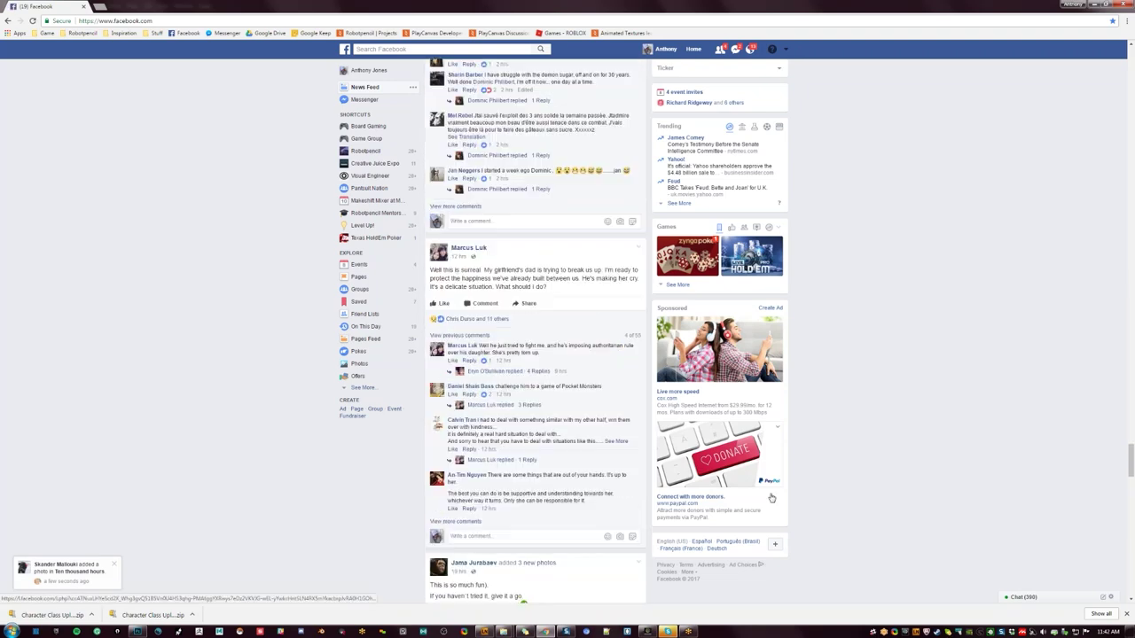
{"action": "scroll", "coordinate": [772, 498], "scroll_direction": "down", "scroll_amount": 4}
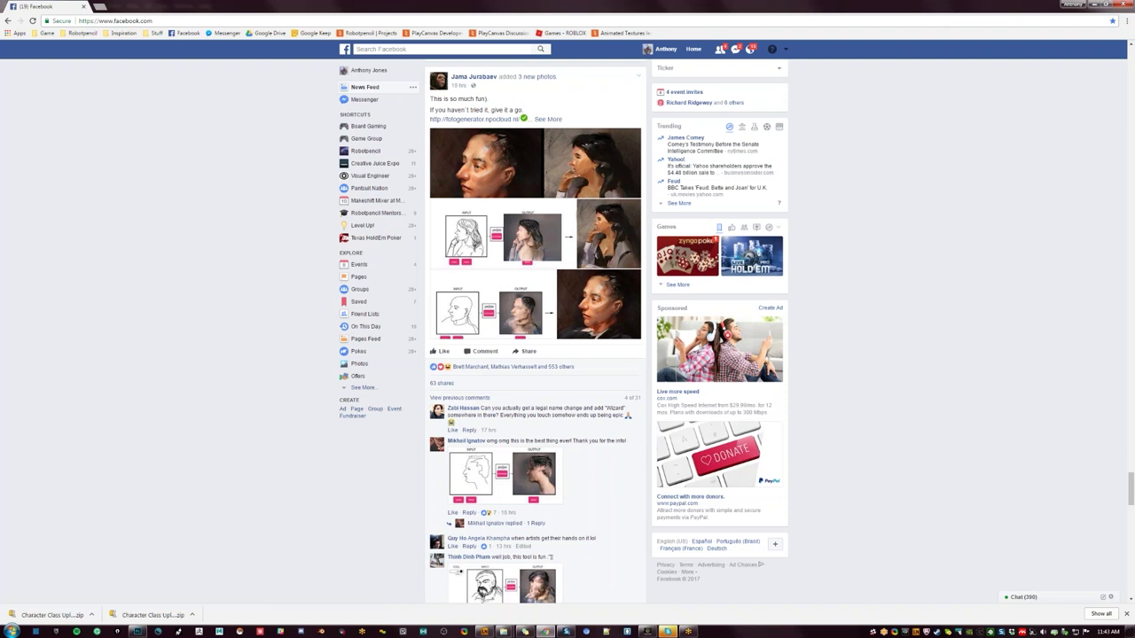
{"action": "scroll", "coordinate": [577, 227], "scroll_direction": "up", "scroll_amount": 1}
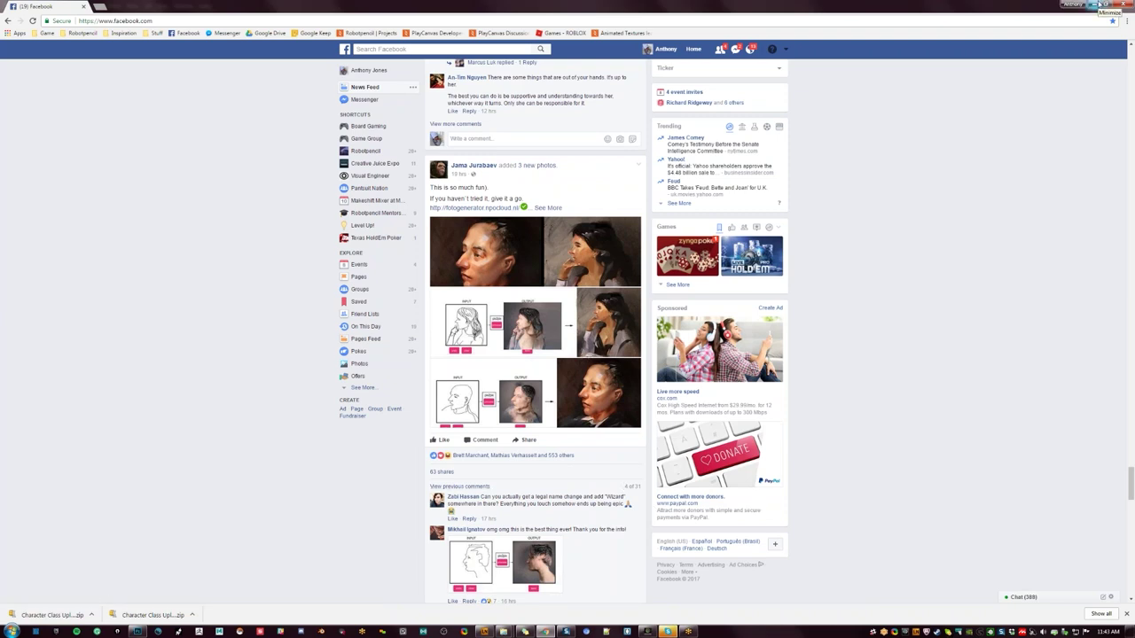
Step: Switch to Photoshop and delete the second animation frame together with Layer 2 from the dinosaur document
{"action": "left_click", "coordinate": [1099, 6]}
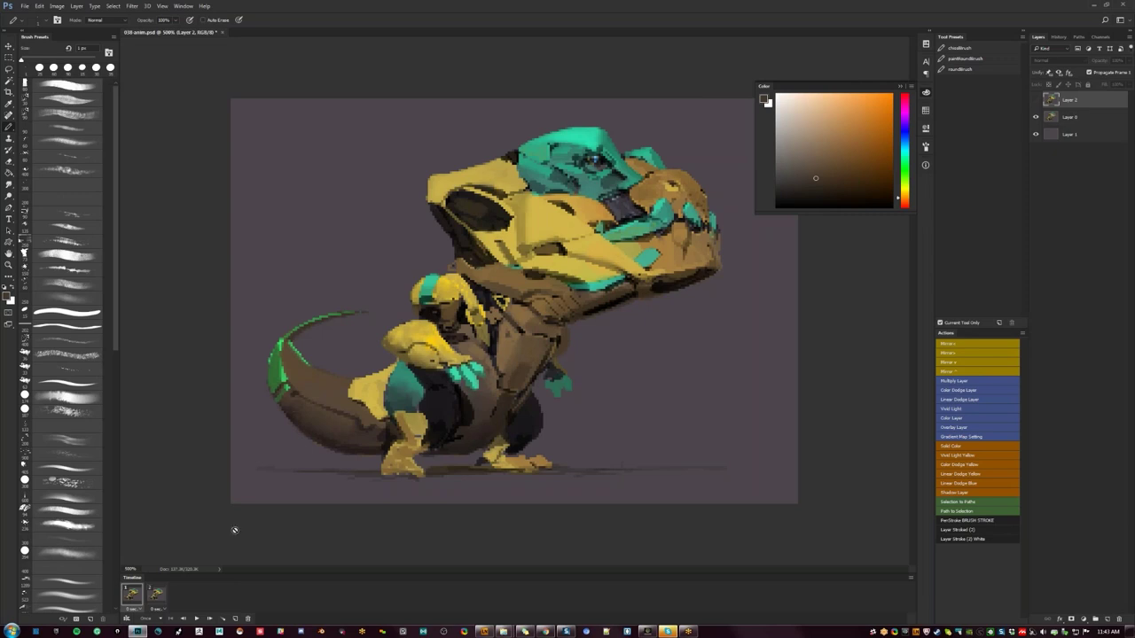
{"action": "left_click", "coordinate": [154, 599]}
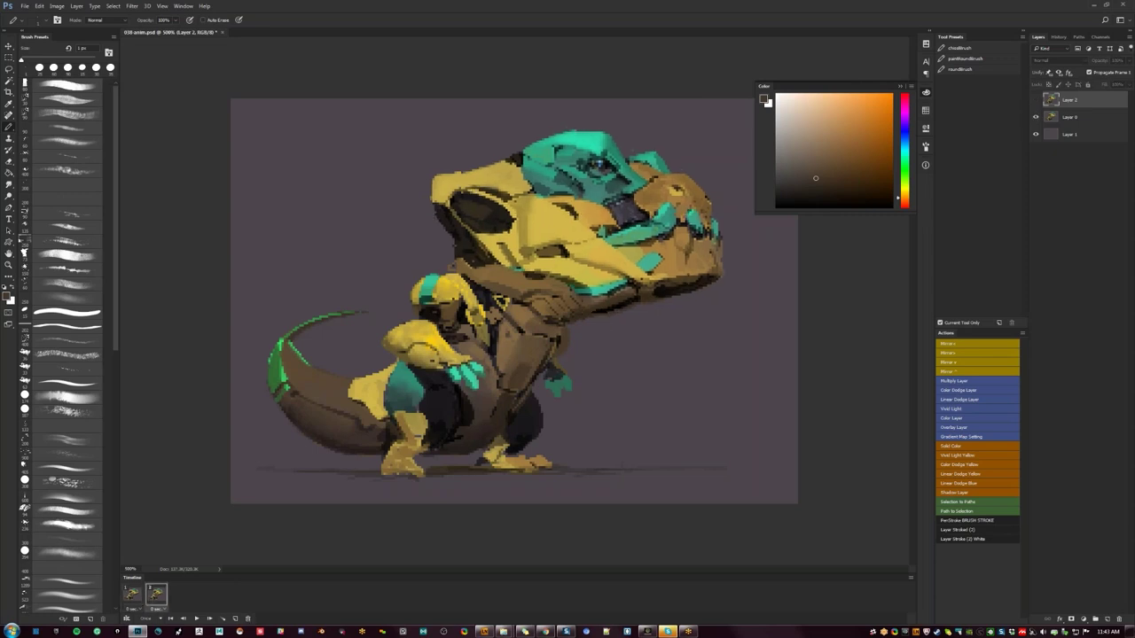
{"action": "left_click", "coordinate": [247, 618]}
{"action": "key", "text": "Delete"}
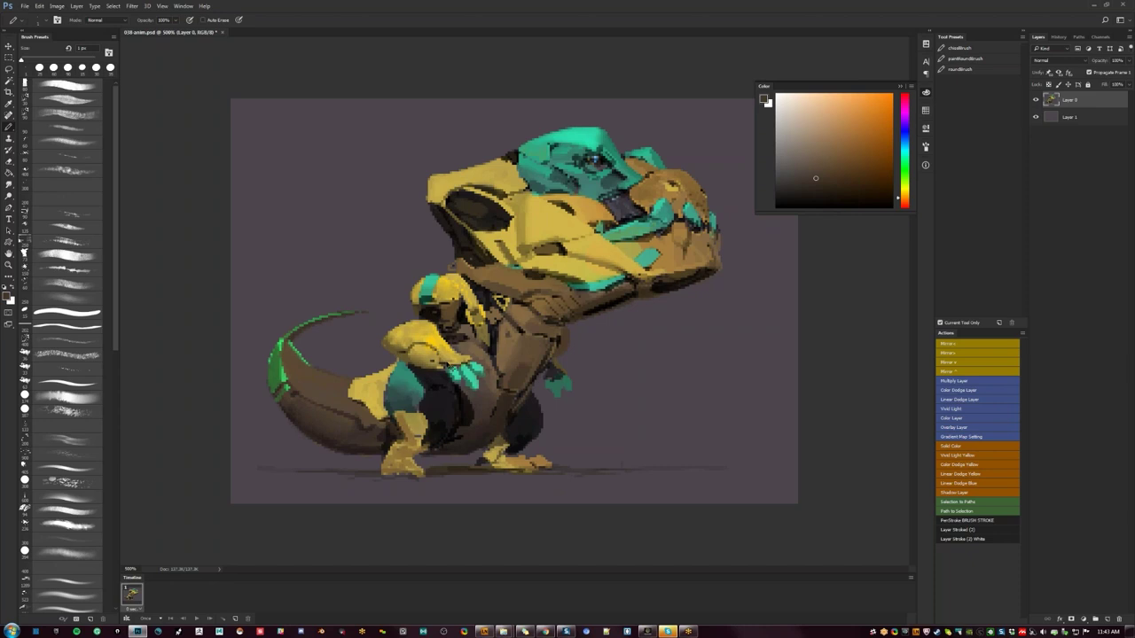
Step: Duplicate Layer 0 and add a second animation frame by duplicating the first
{"action": "key", "text": "ctrl+j"}
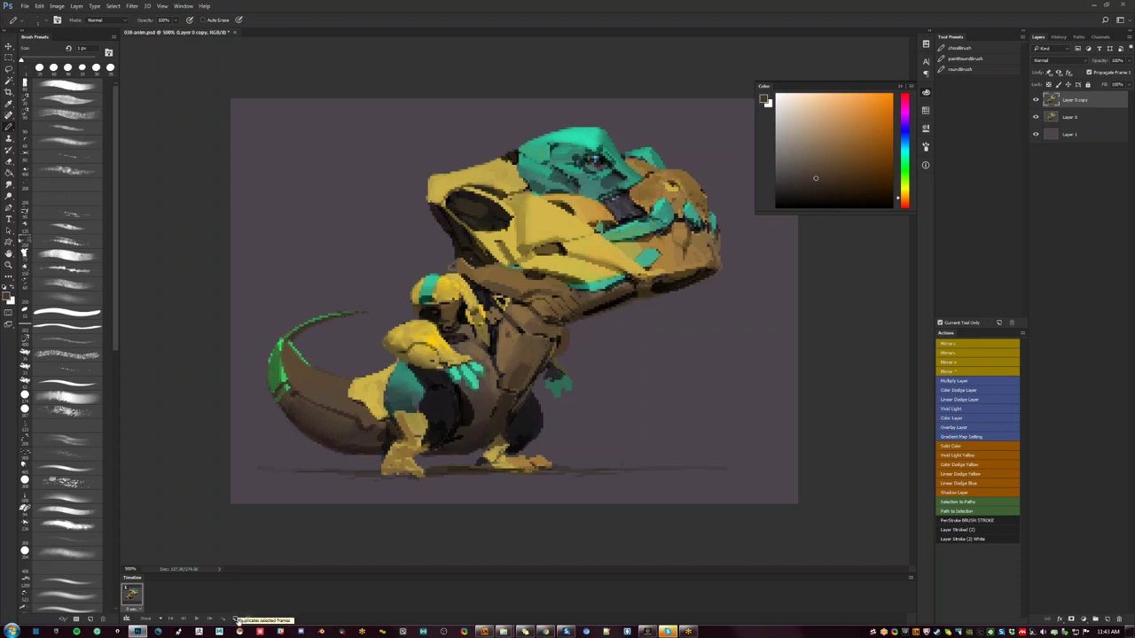
{"action": "left_click", "coordinate": [236, 619]}
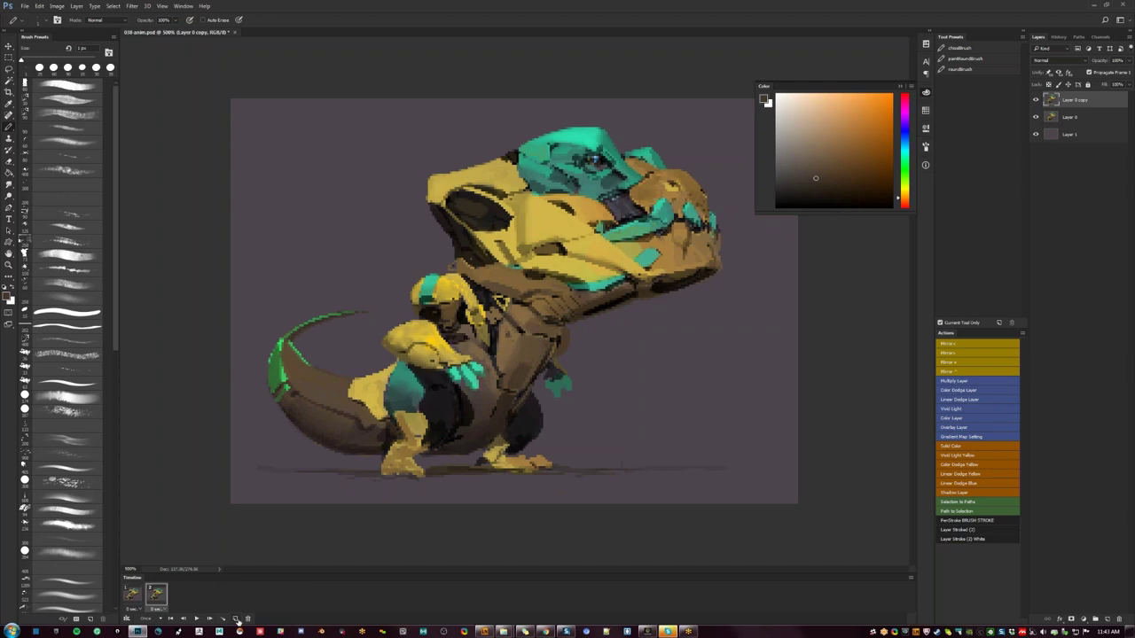
Step: Shift the hue of the Layer 0 copy with Hue/Saturation to turn the dinosaur blue and magenta
{"action": "key", "text": "ctrl+u"}
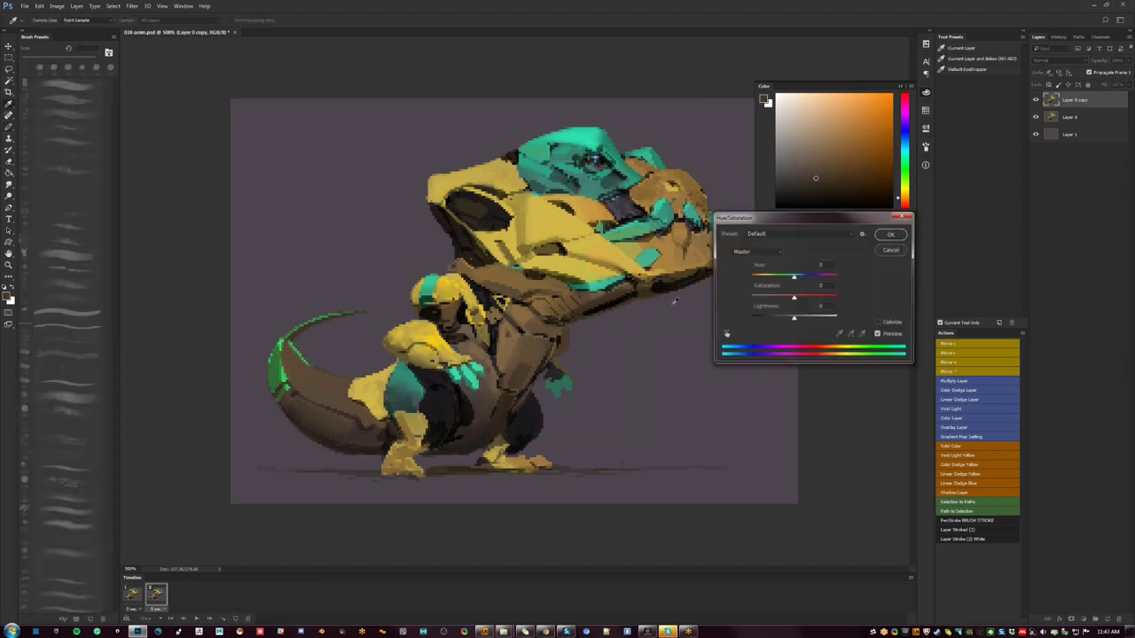
{"action": "left_click_drag", "start_coordinate": [795, 277], "coordinate": [831, 279]}
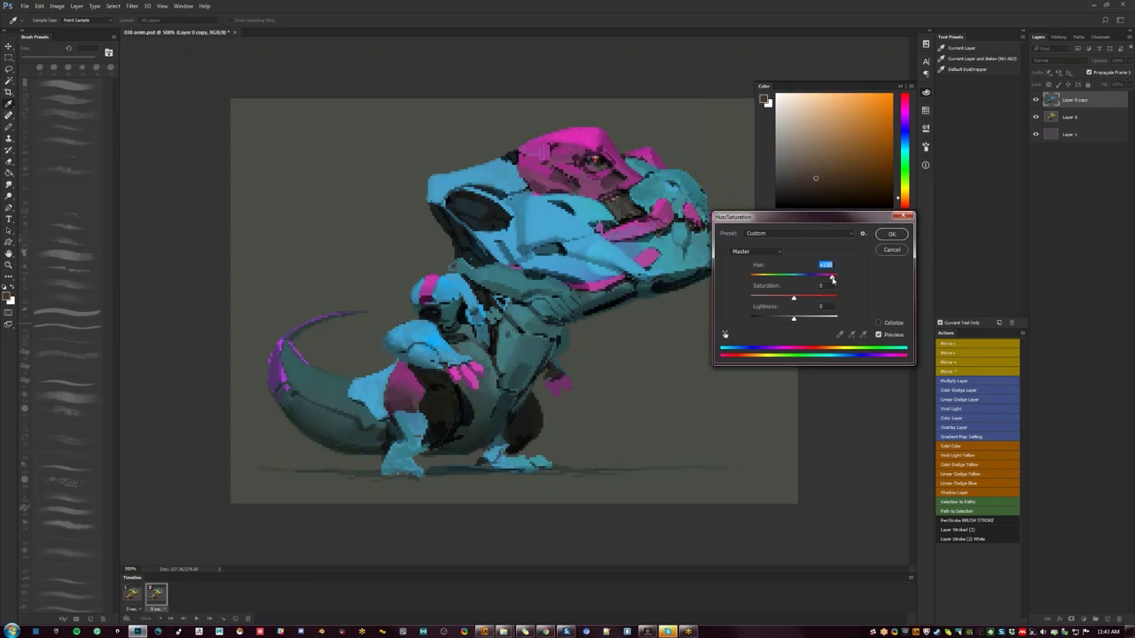
{"action": "left_click", "coordinate": [892, 233]}
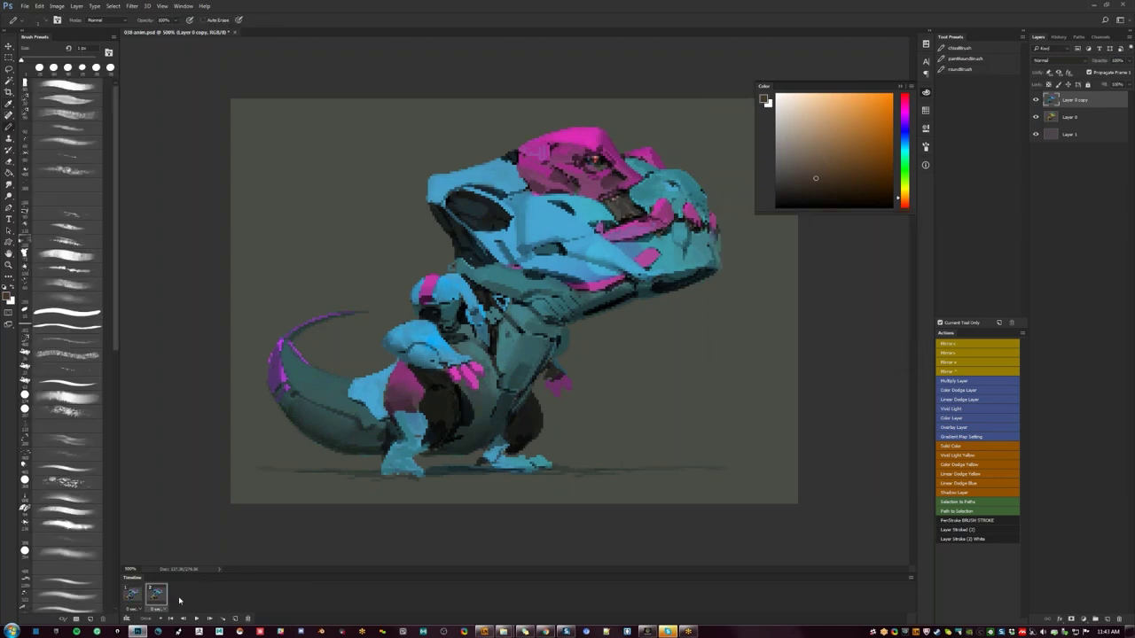
Step: Hide the recoloured copy in frame 1, and in frame 2 show the copy with Layer 0 hidden
{"action": "left_click", "coordinate": [133, 594]}
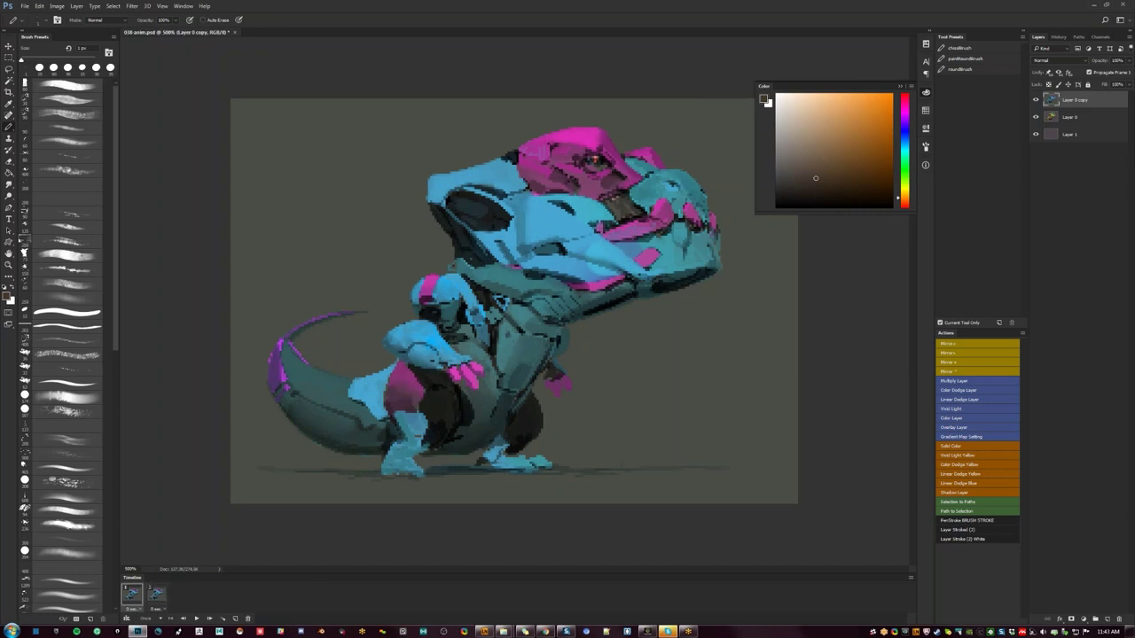
{"action": "left_click", "coordinate": [1035, 99]}
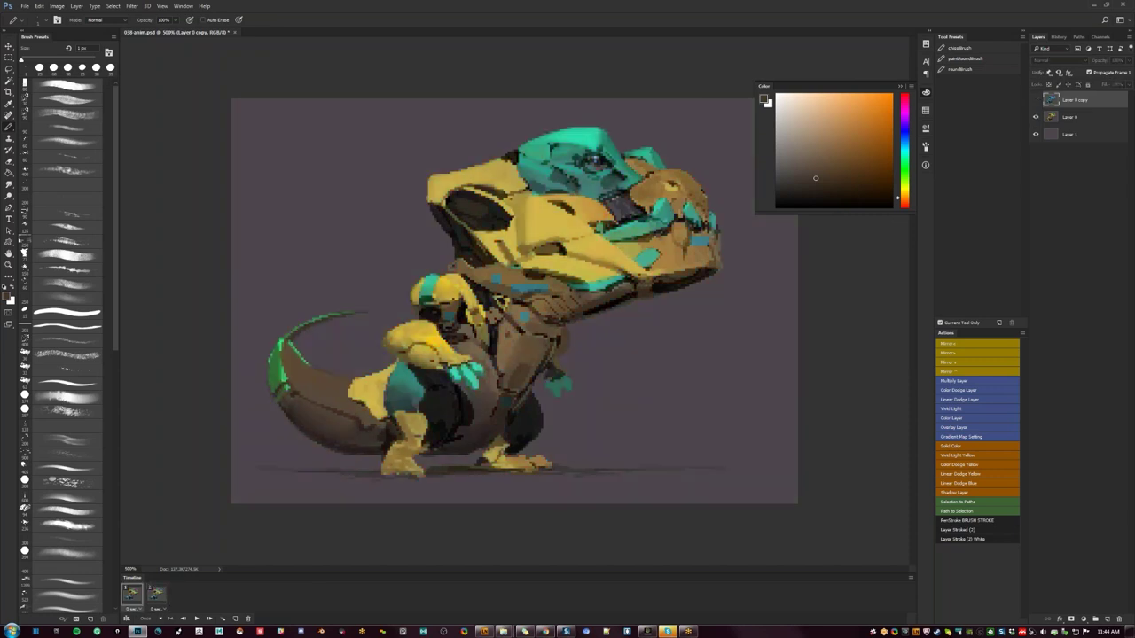
{"action": "left_click", "coordinate": [157, 596]}
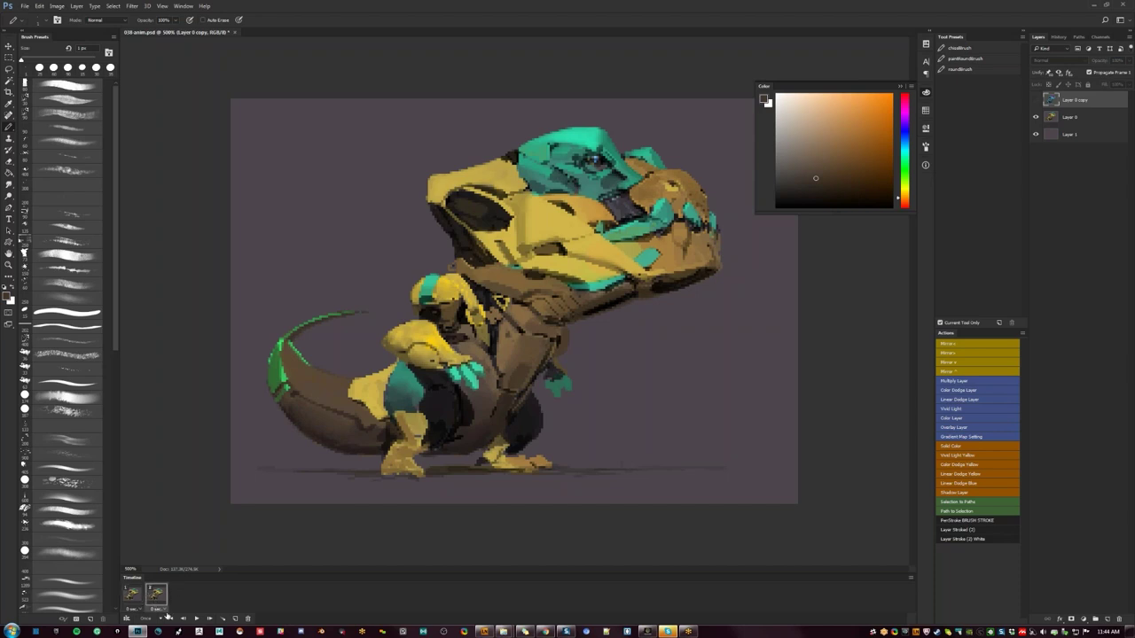
{"action": "left_click", "coordinate": [1035, 99]}
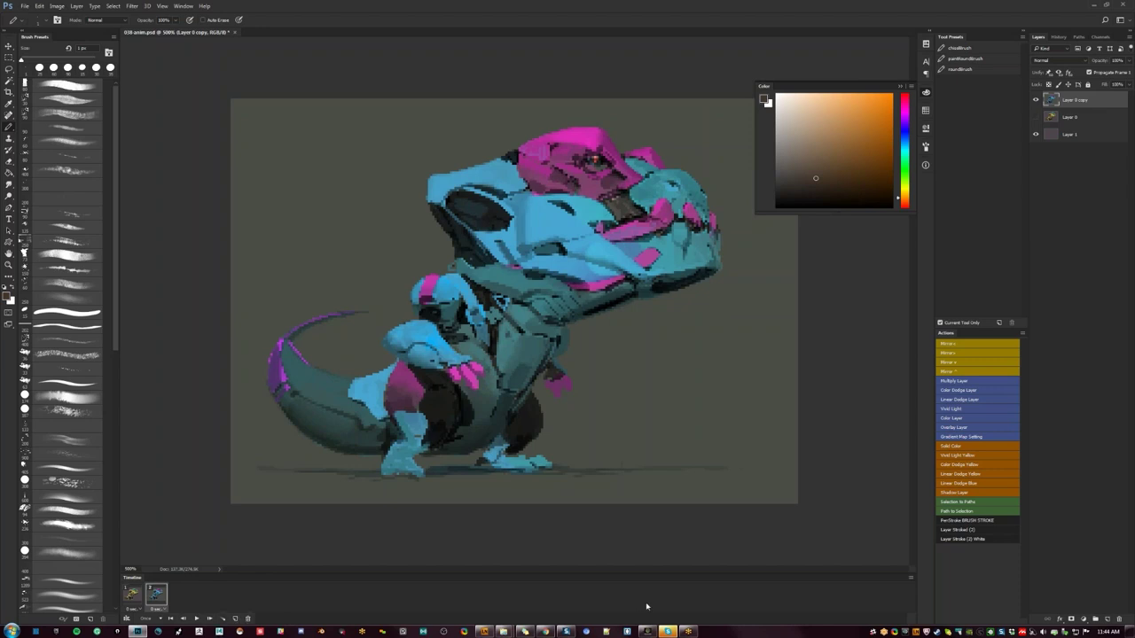
Step: Close the Facebook browser window and return to the dinosaur animation in Photoshop
{"action": "left_click", "coordinate": [689, 633]}
{"action": "key", "text": "alt+Tab"}
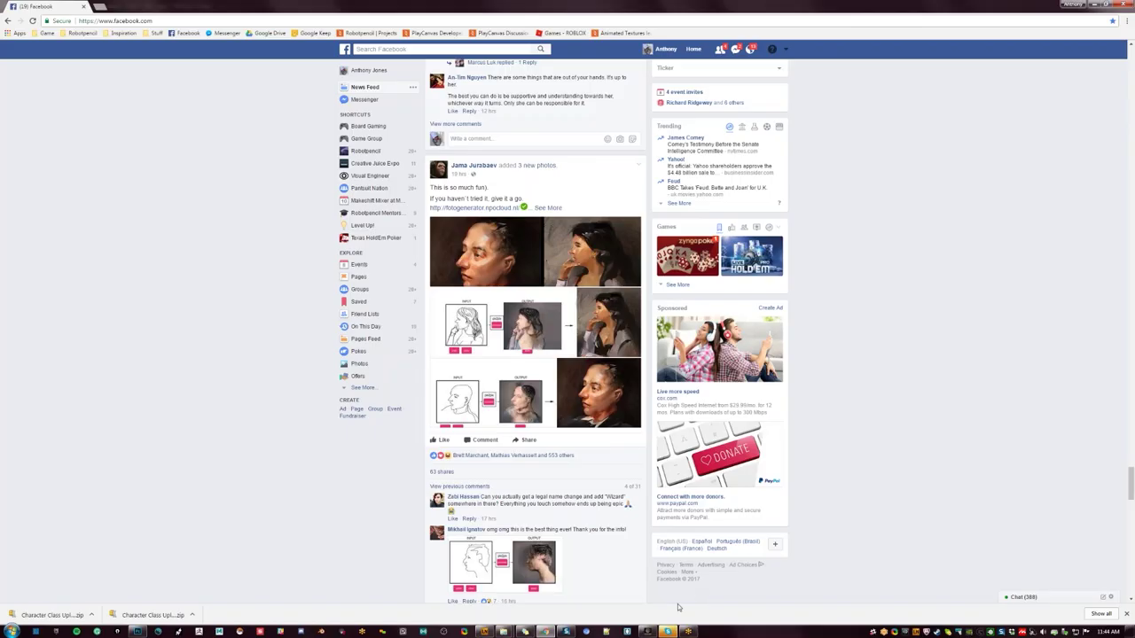
{"action": "key", "text": "alt+Tab"}
{"action": "key", "text": "alt+Tab"}
{"action": "key", "text": "alt+Tab"}
{"action": "key", "text": "alt+Tab"}
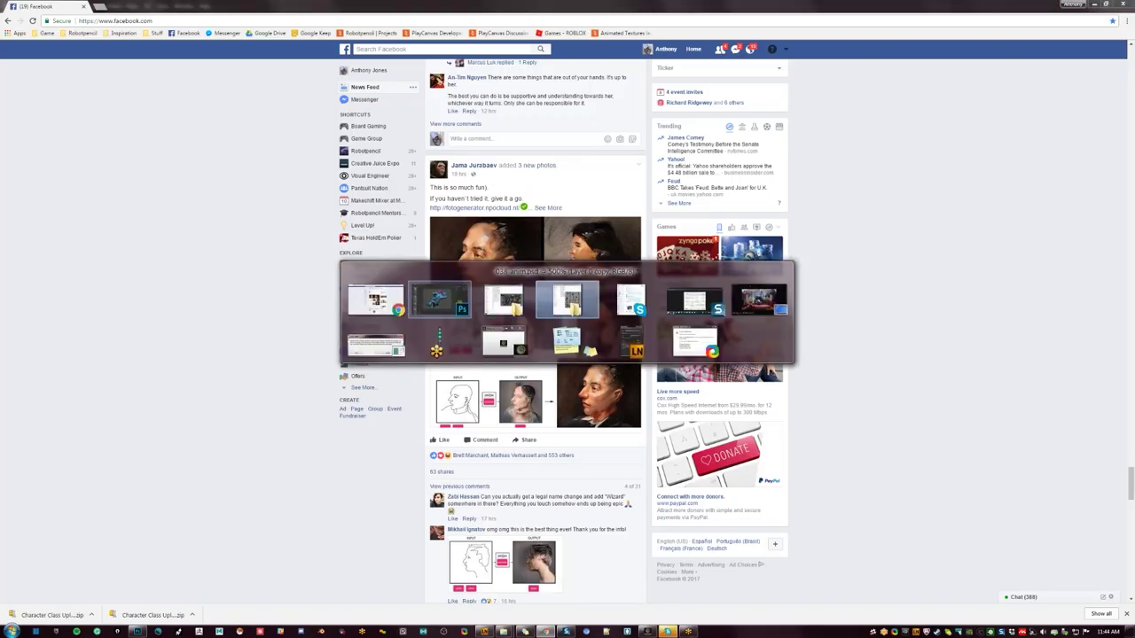
{"action": "left_click", "coordinate": [420, 349]}
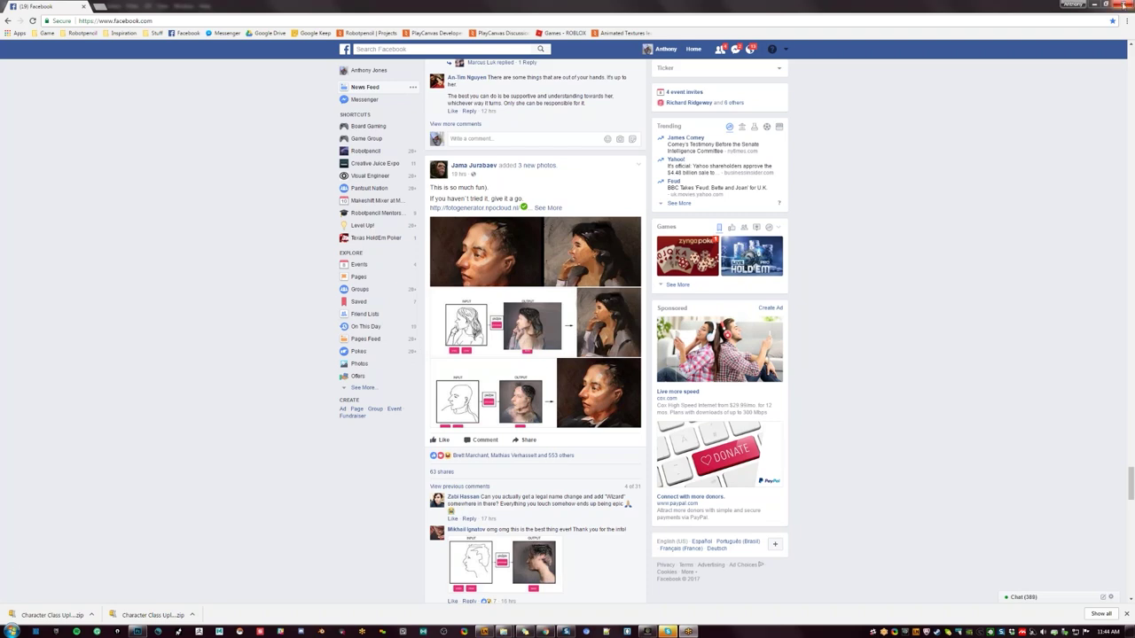
{"action": "key", "text": "alt+Tab"}
{"action": "key", "text": "alt+Tab"}
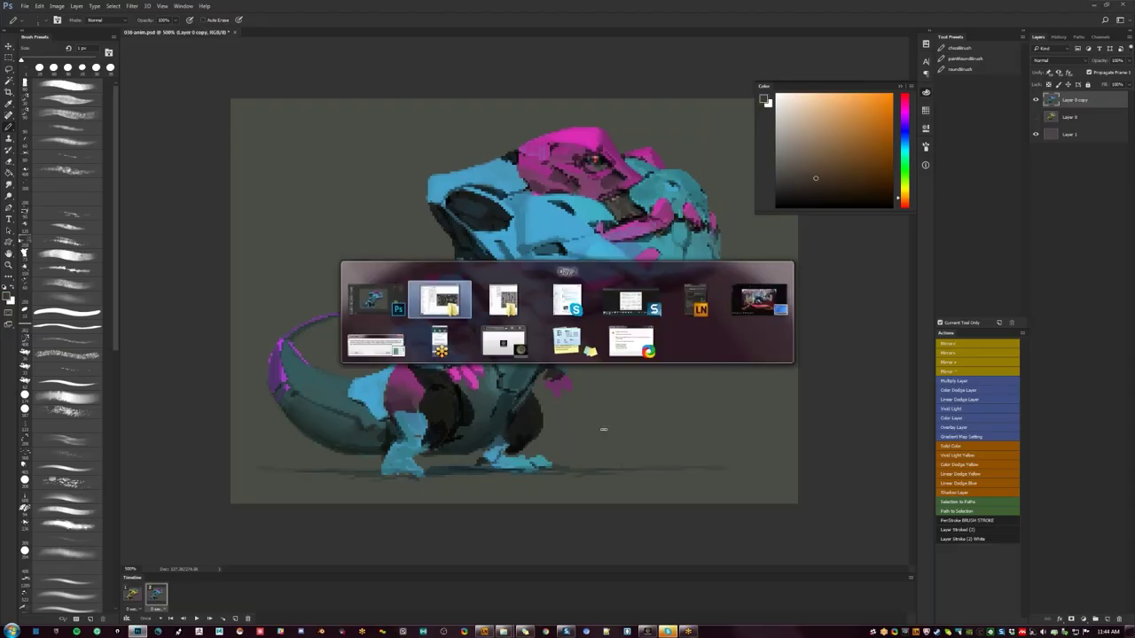
{"action": "key", "text": "Escape"}
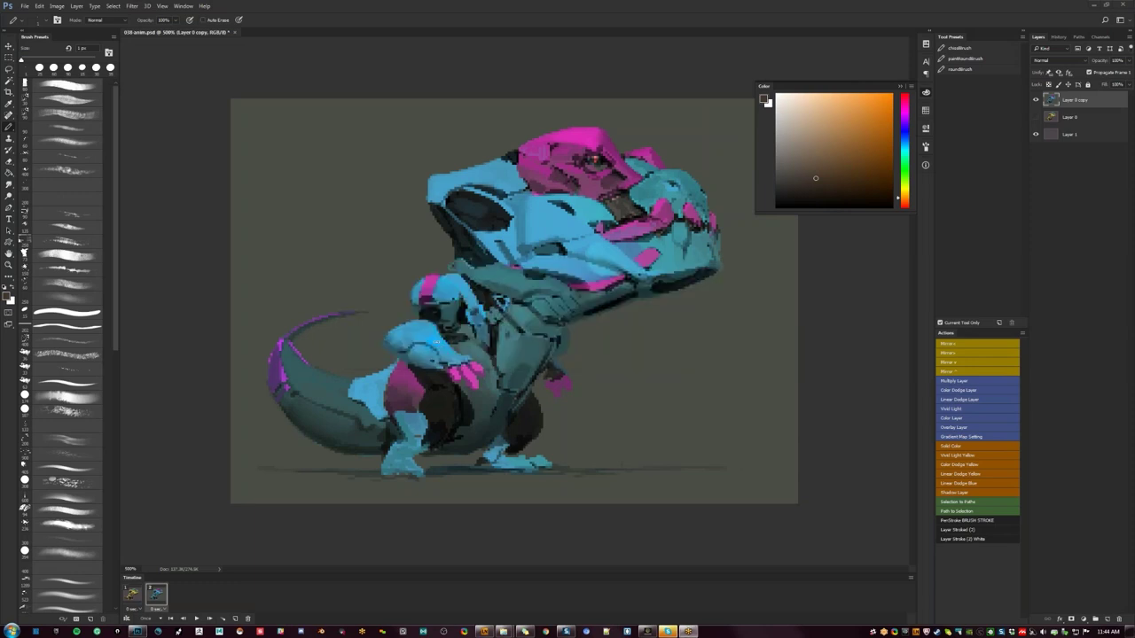